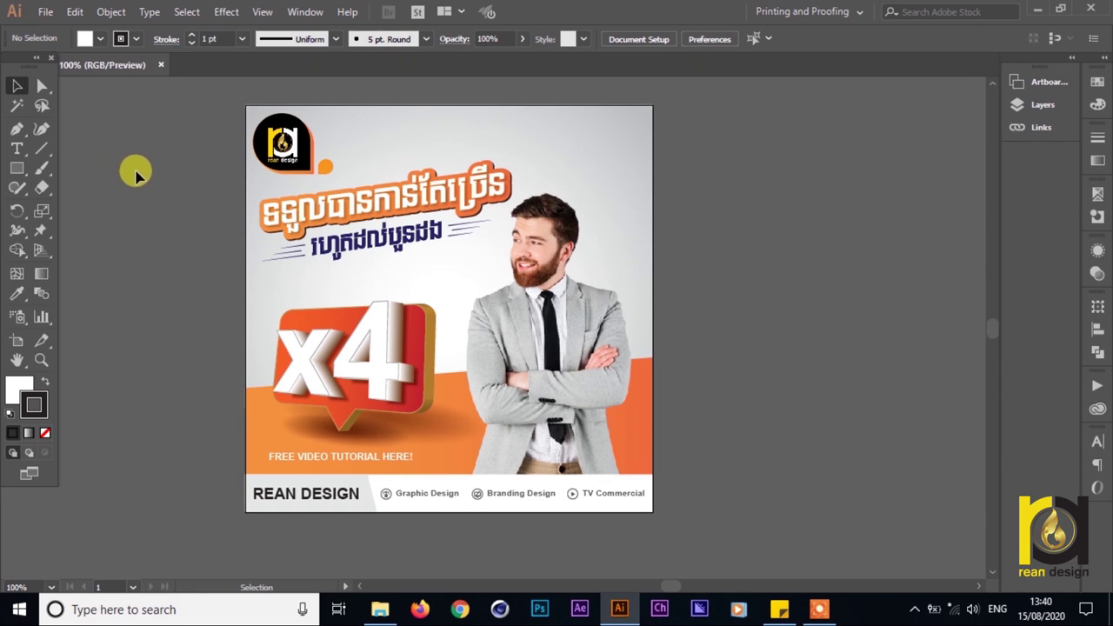
{"action": "left_click", "coordinate": [45, 13]}
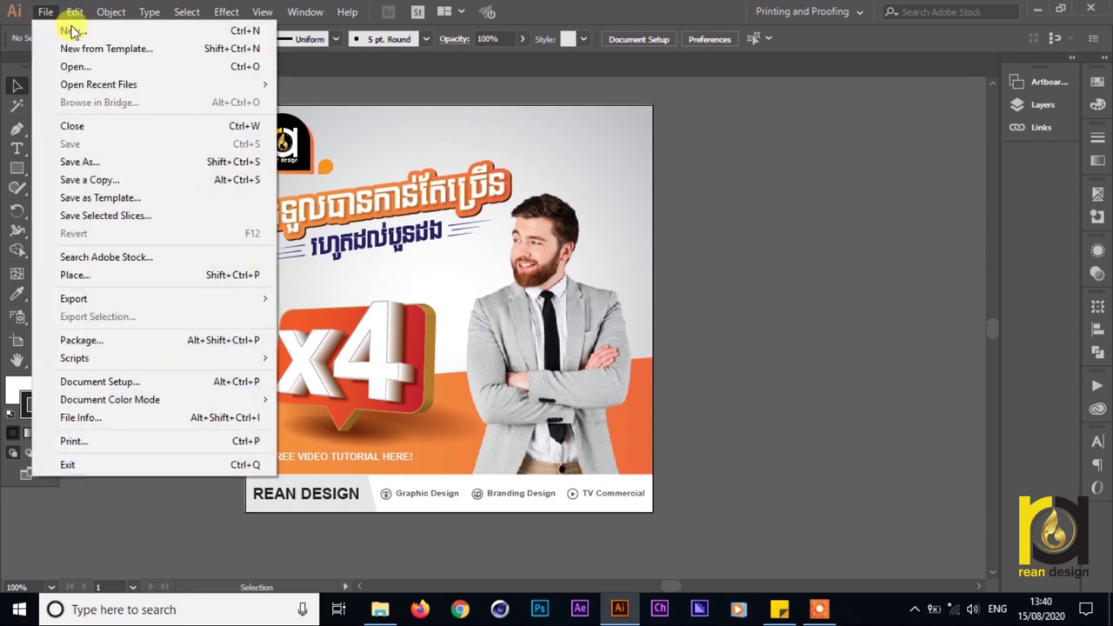
{"action": "left_click", "coordinate": [840, 206]}
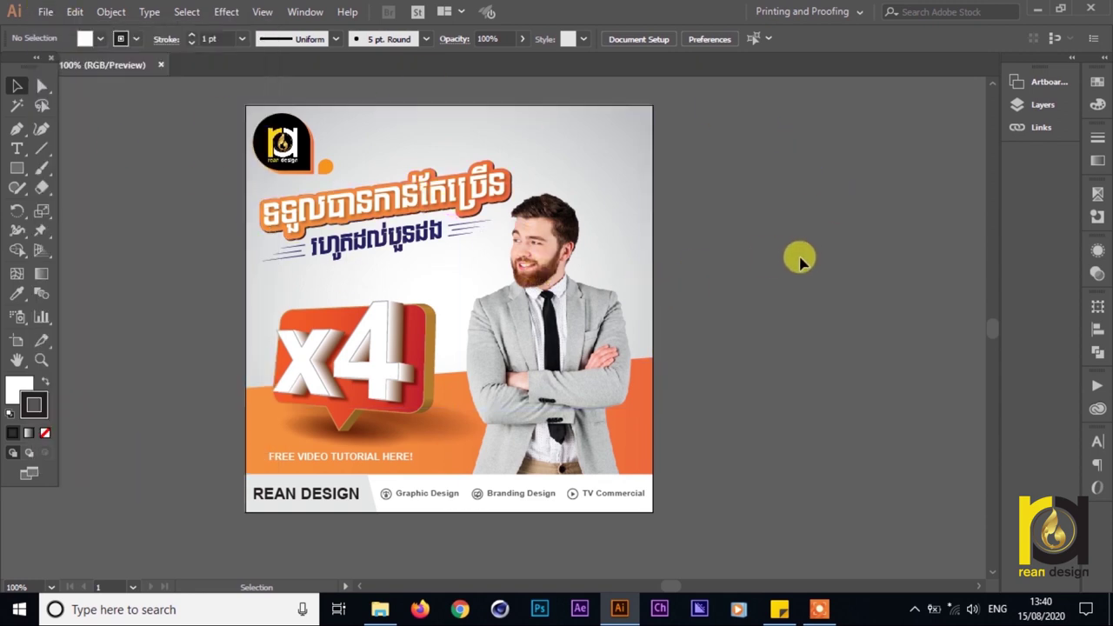
- Create a second artboard beside the finished poster, aligned with its top edge and sized 500 px wide by 500 px high
{"action": "left_click_drag", "start_coordinate": [787, 285], "coordinate": [665, 295]}
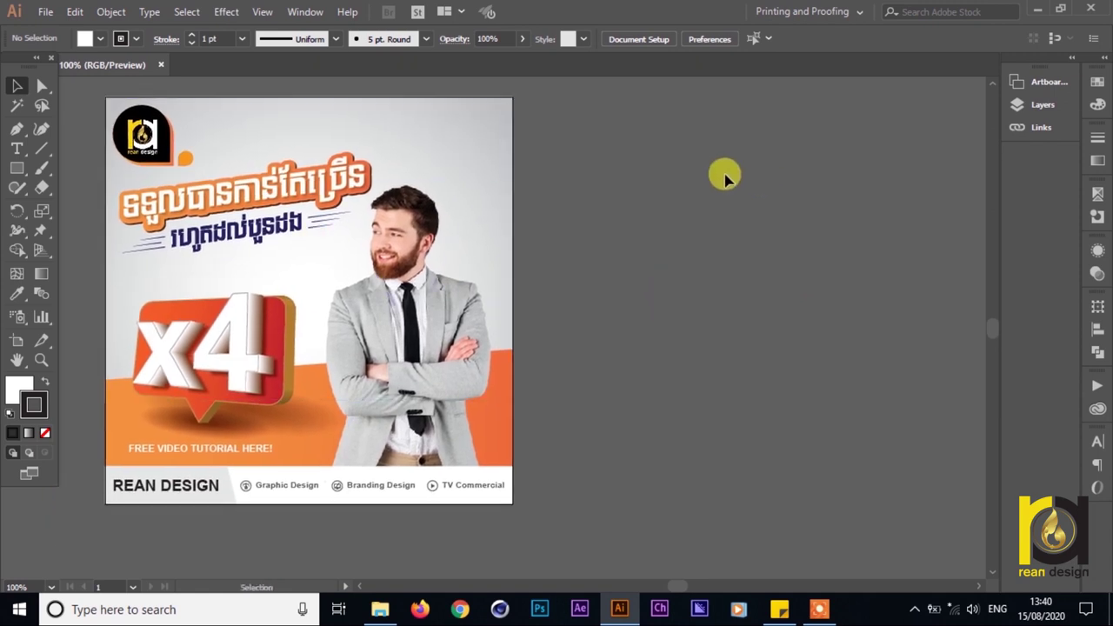
{"action": "left_click", "coordinate": [21, 347]}
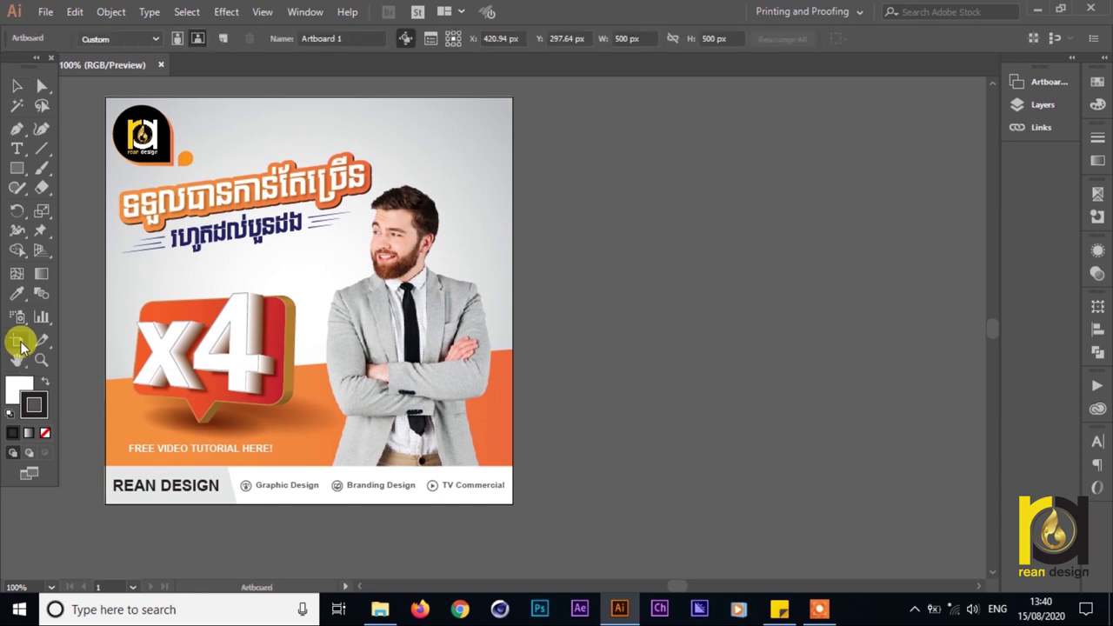
{"action": "left_click_drag", "start_coordinate": [553, 99], "coordinate": [878, 506]}
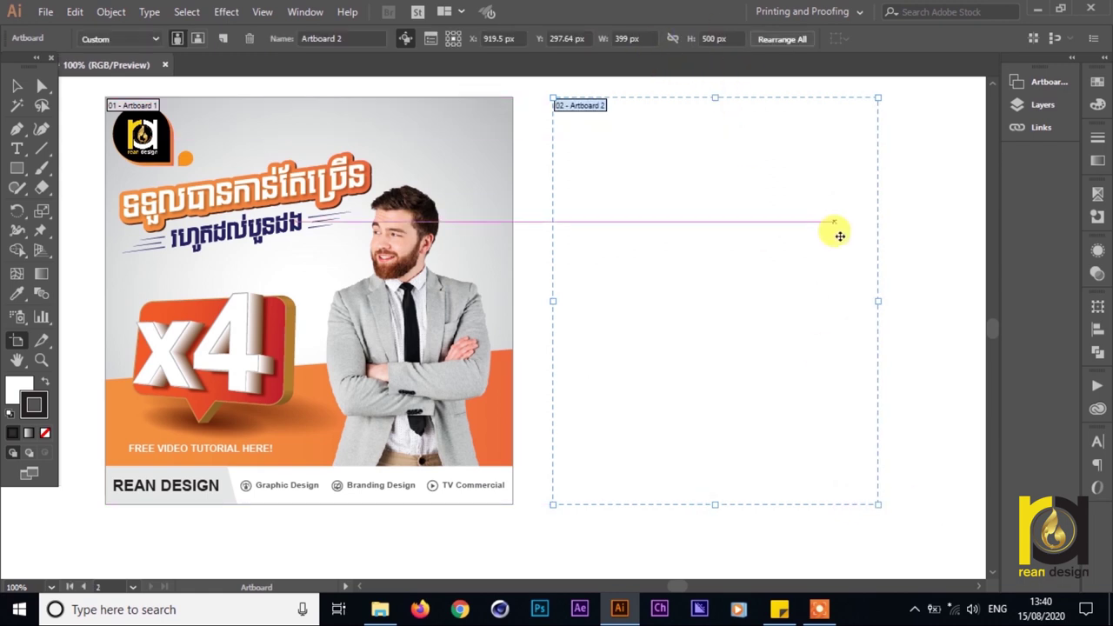
{"action": "left_click_drag", "start_coordinate": [745, 213], "coordinate": [801, 212]}
{"action": "left_click", "coordinate": [630, 39]}
{"action": "type", "text": "500"}
{"action": "key", "text": "Tab"}
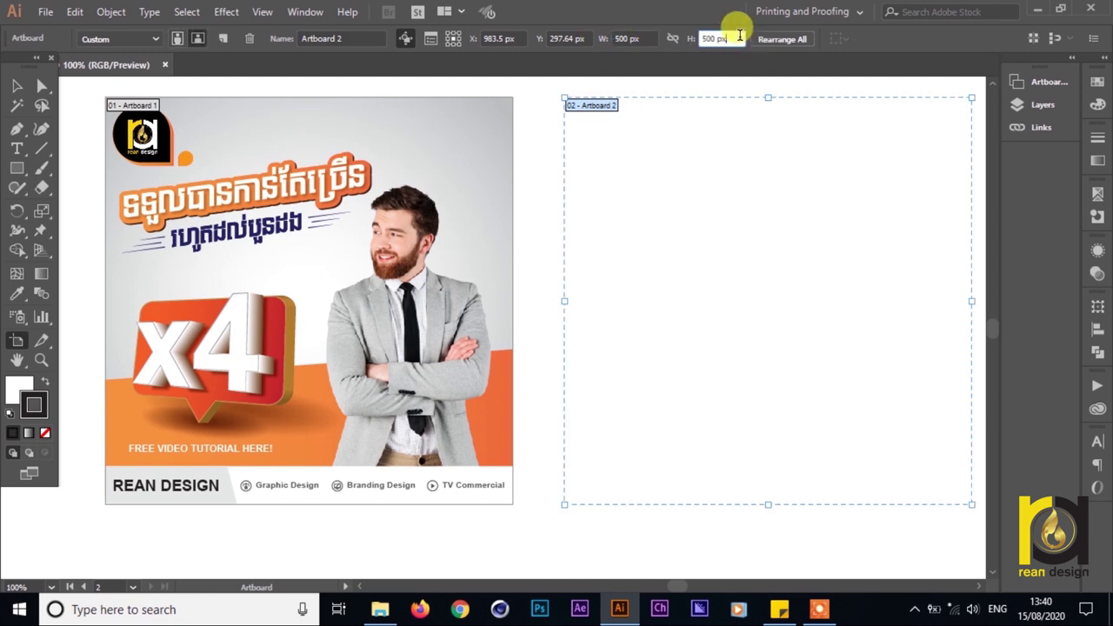
{"action": "left_click", "coordinate": [13, 87]}
- Draw a rectangle over roughly the upper 70% of the empty artboard, extending slightly past its side and top edges
{"action": "key", "text": "ctrl+minus"}
{"action": "left_click_drag", "start_coordinate": [504, 186], "coordinate": [457, 264]}
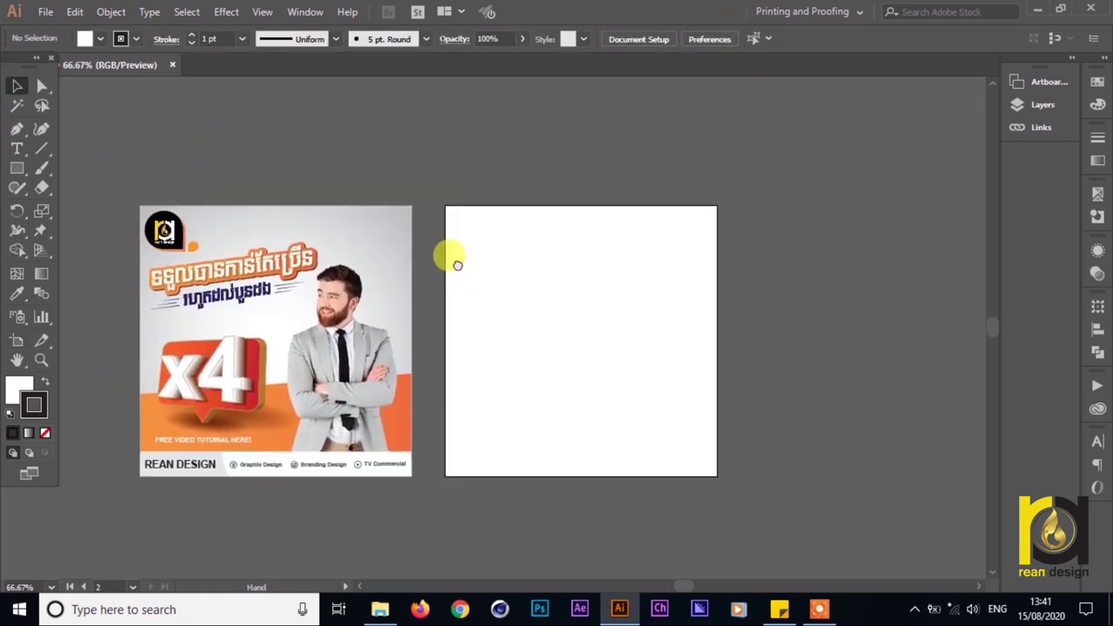
{"action": "scroll", "coordinate": [240, 162], "scroll_direction": "up", "scroll_amount": 1}
{"action": "left_click_drag", "start_coordinate": [259, 156], "coordinate": [161, 78]}
{"action": "left_click_drag", "start_coordinate": [228, 106], "coordinate": [316, 75]}
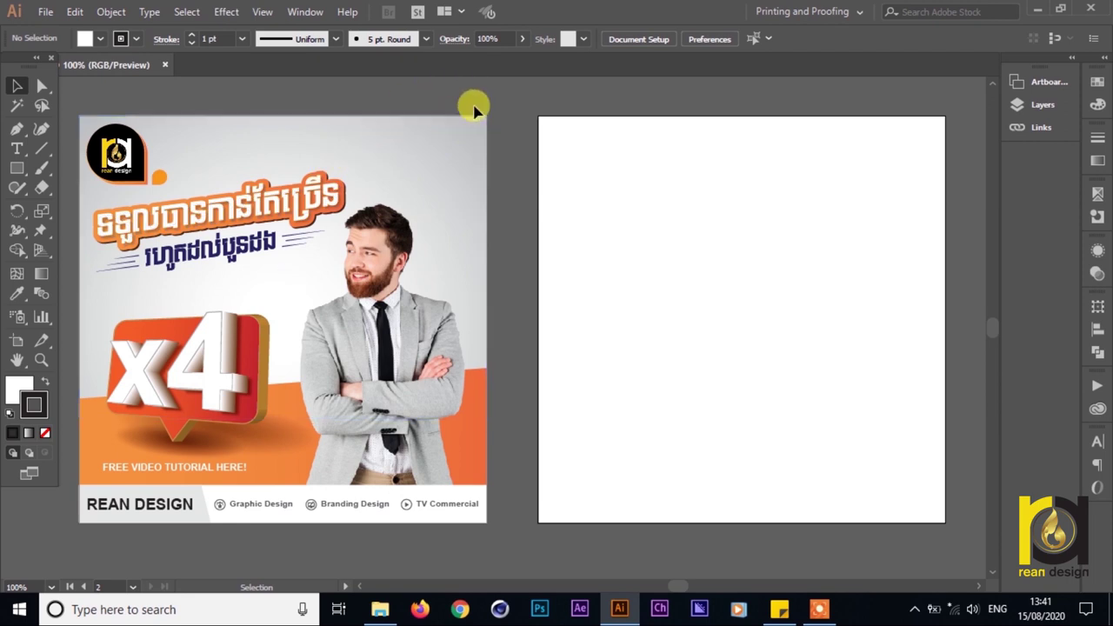
{"action": "left_click_drag", "start_coordinate": [20, 169], "coordinate": [52, 168]}
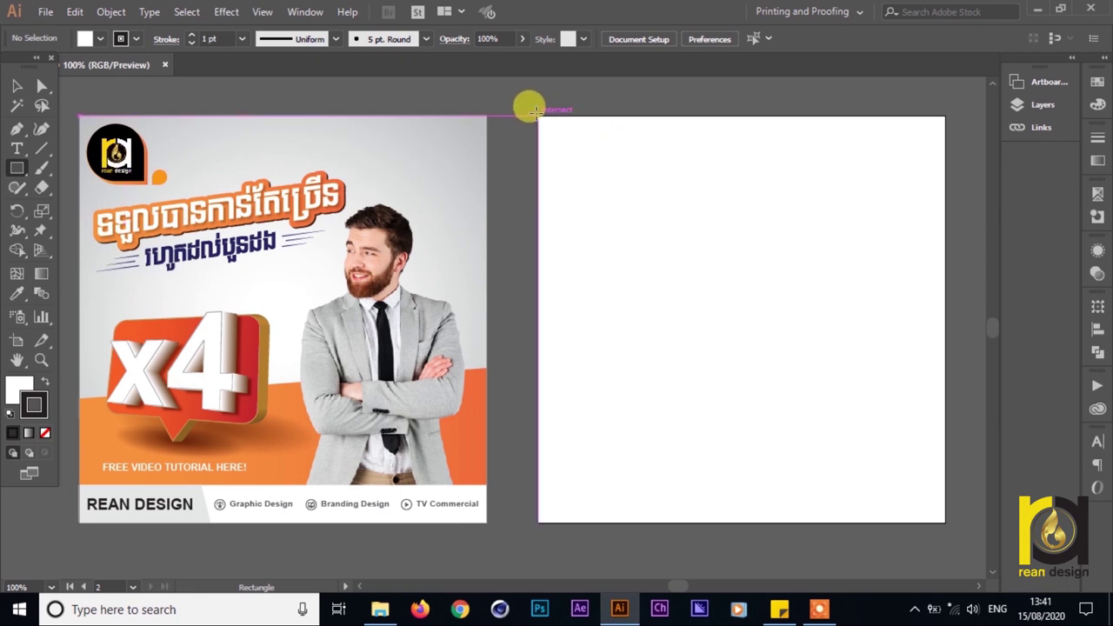
{"action": "left_click_drag", "start_coordinate": [534, 114], "coordinate": [951, 400]}
{"action": "left_click_drag", "start_coordinate": [736, 256], "coordinate": [676, 253]}
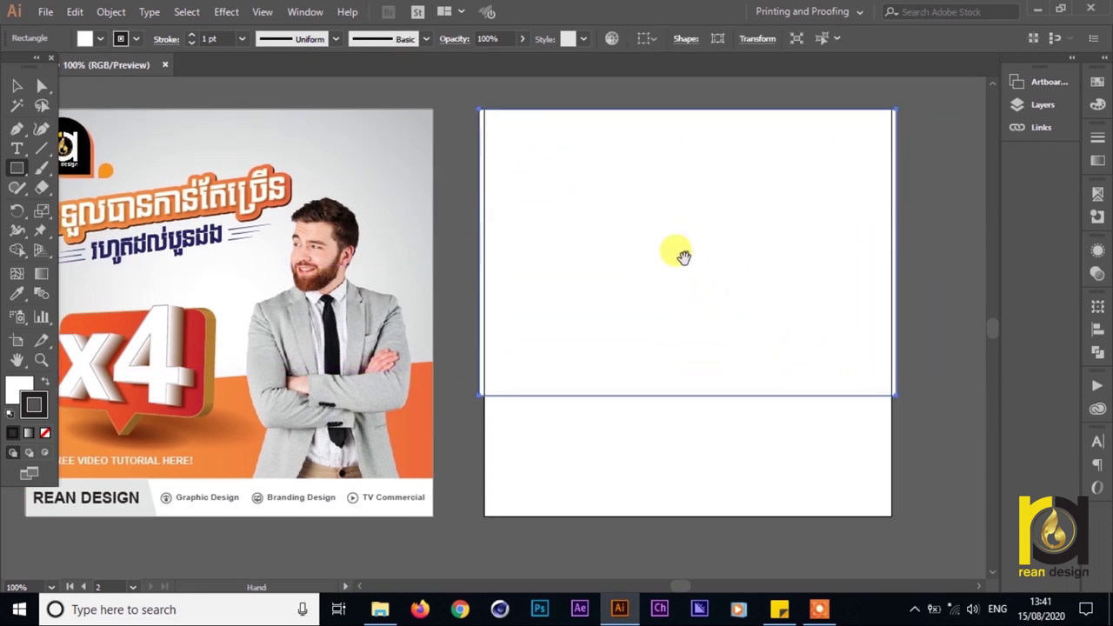
{"action": "left_click_drag", "start_coordinate": [689, 106], "coordinate": [678, 104]}
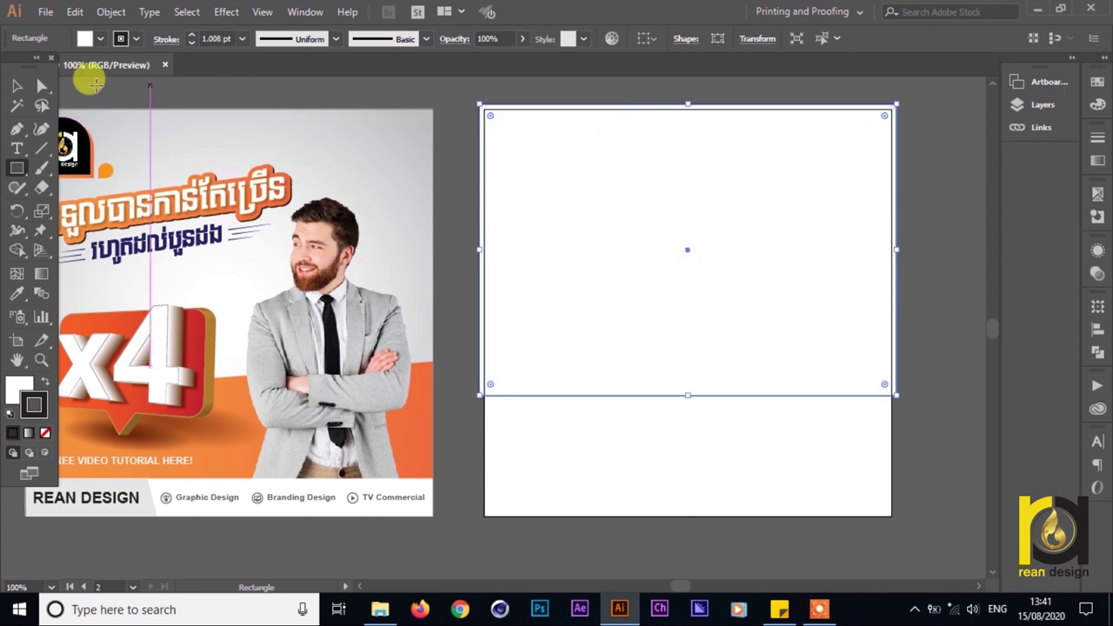
{"action": "left_click", "coordinate": [16, 86]}
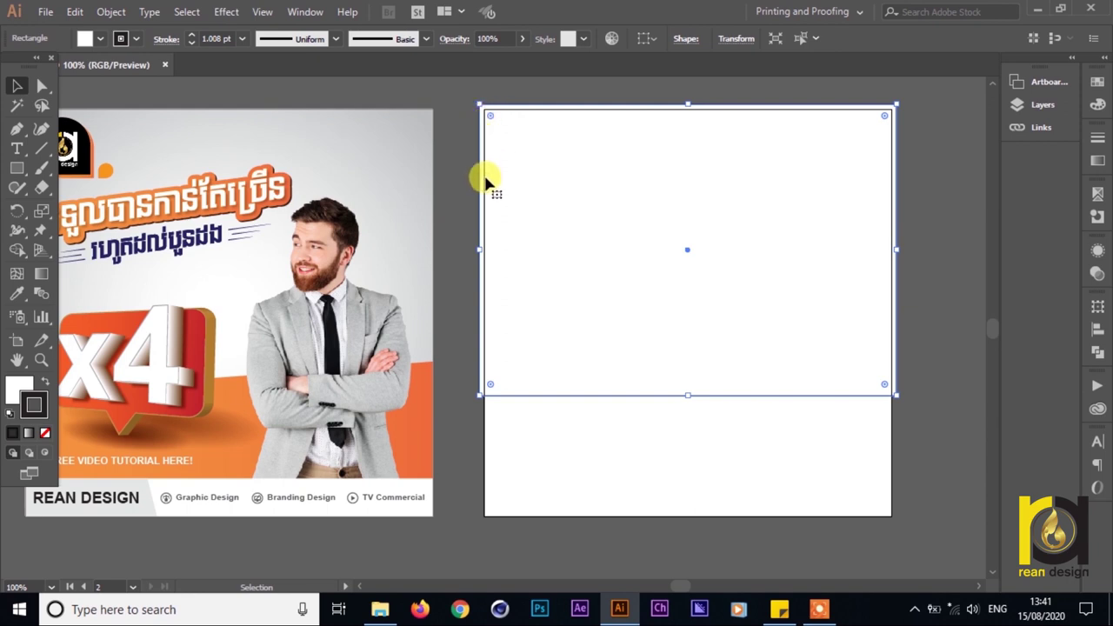
{"action": "left_click", "coordinate": [450, 156]}
{"action": "left_click", "coordinate": [493, 129]}
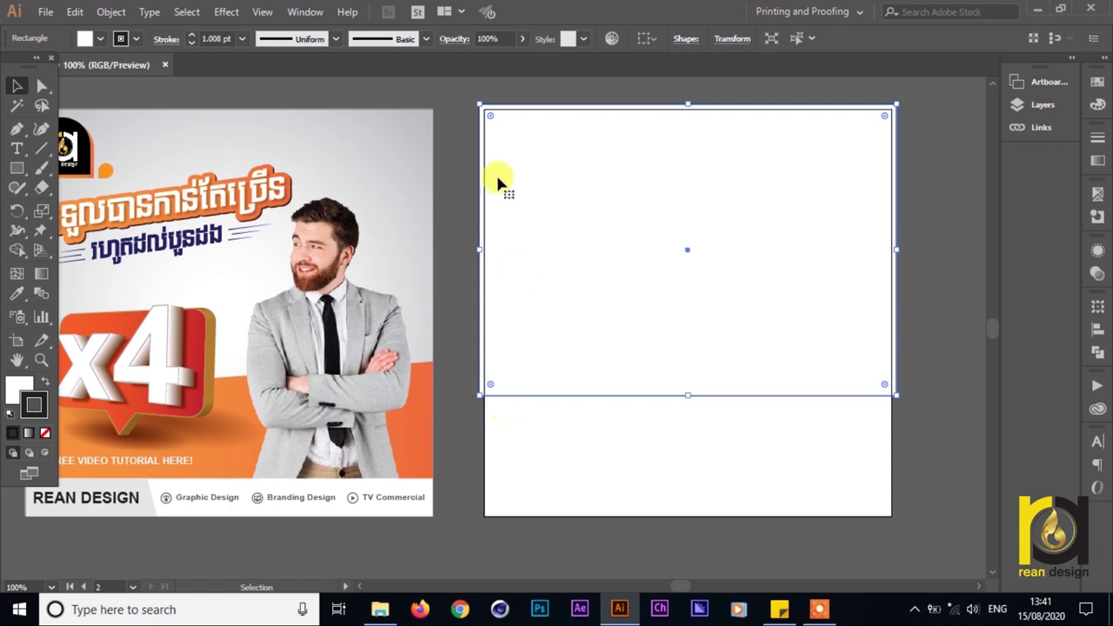
{"action": "left_click", "coordinate": [460, 126]}
{"action": "left_click_drag", "start_coordinate": [460, 126], "coordinate": [495, 133]}
{"action": "left_click", "coordinate": [581, 136]}
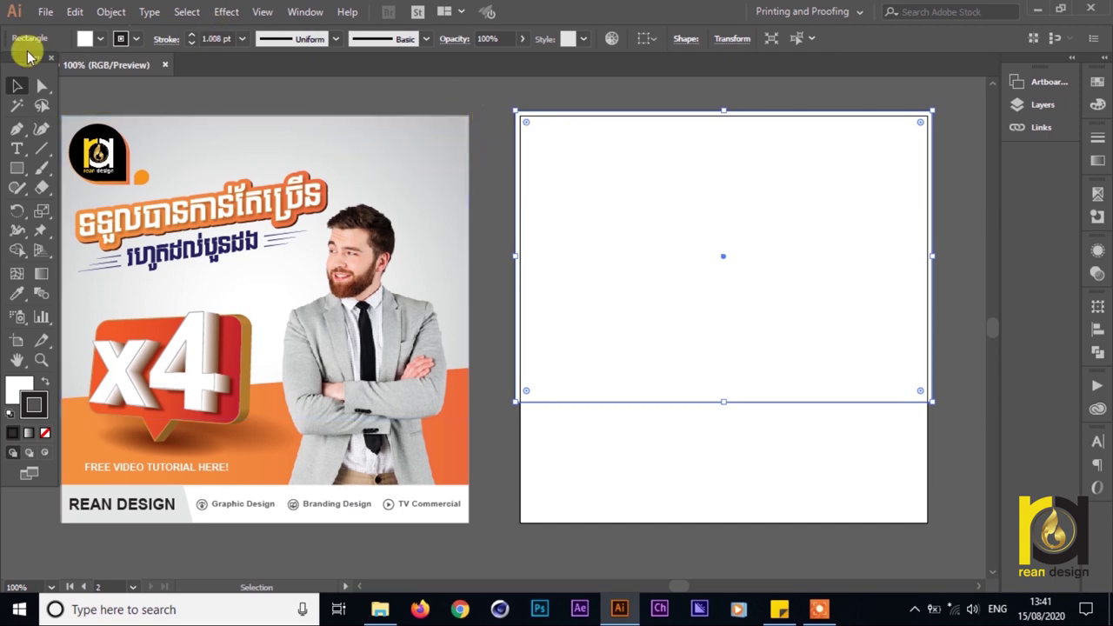
- Fill the new rectangle with the white-to-black linear gradient swatch and remove its stroke
{"action": "left_click", "coordinate": [101, 40]}
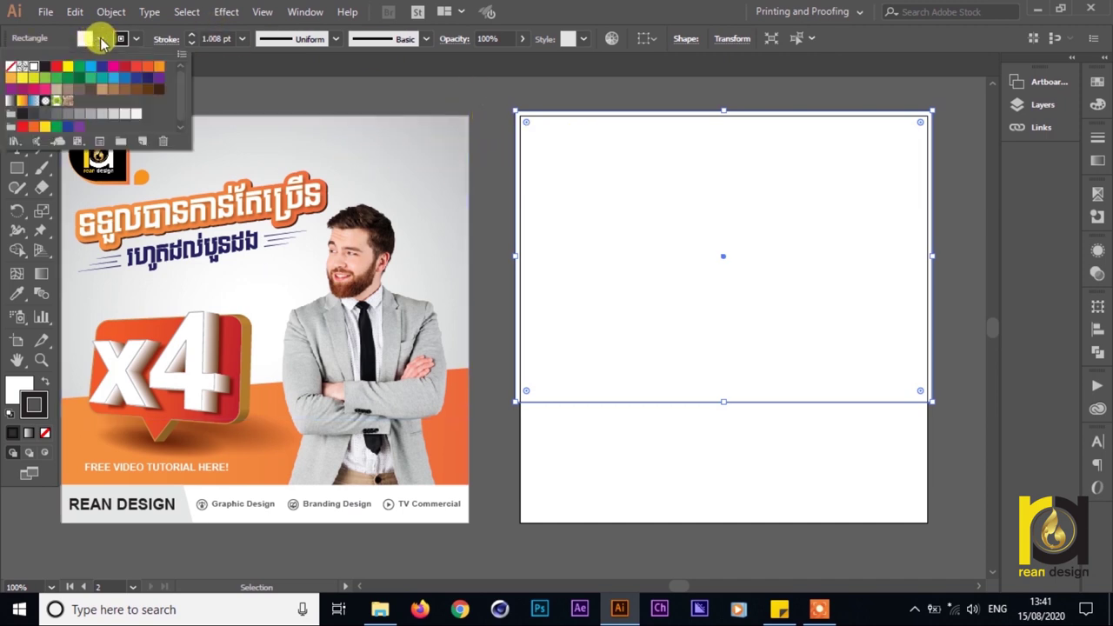
{"action": "left_click", "coordinate": [12, 100]}
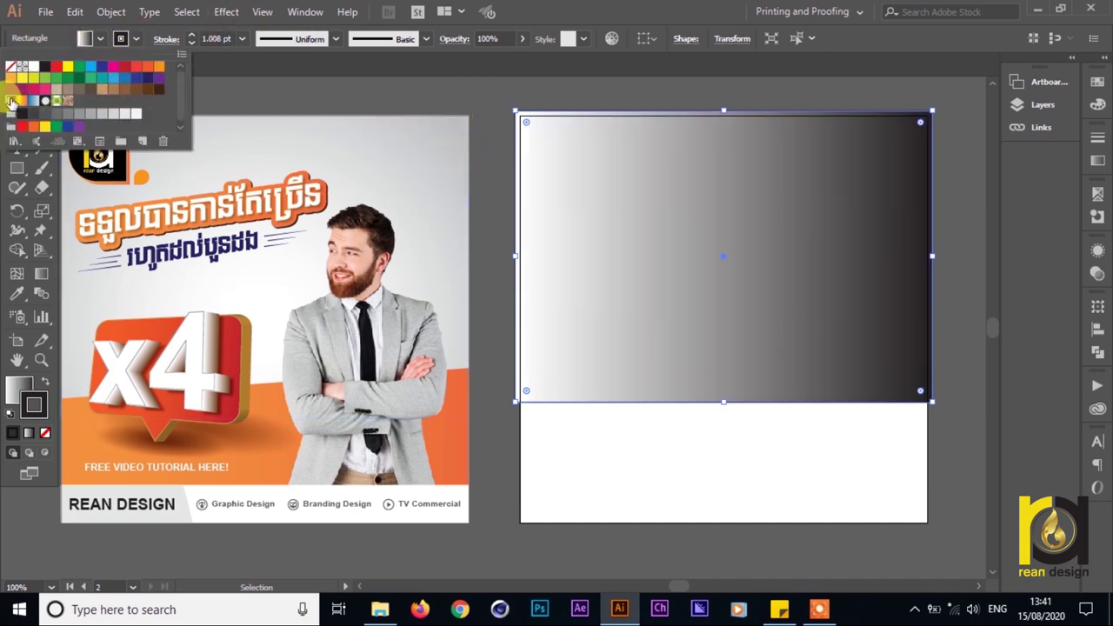
{"action": "left_click", "coordinate": [120, 40]}
{"action": "left_click", "coordinate": [120, 40]}
{"action": "left_click", "coordinate": [11, 67]}
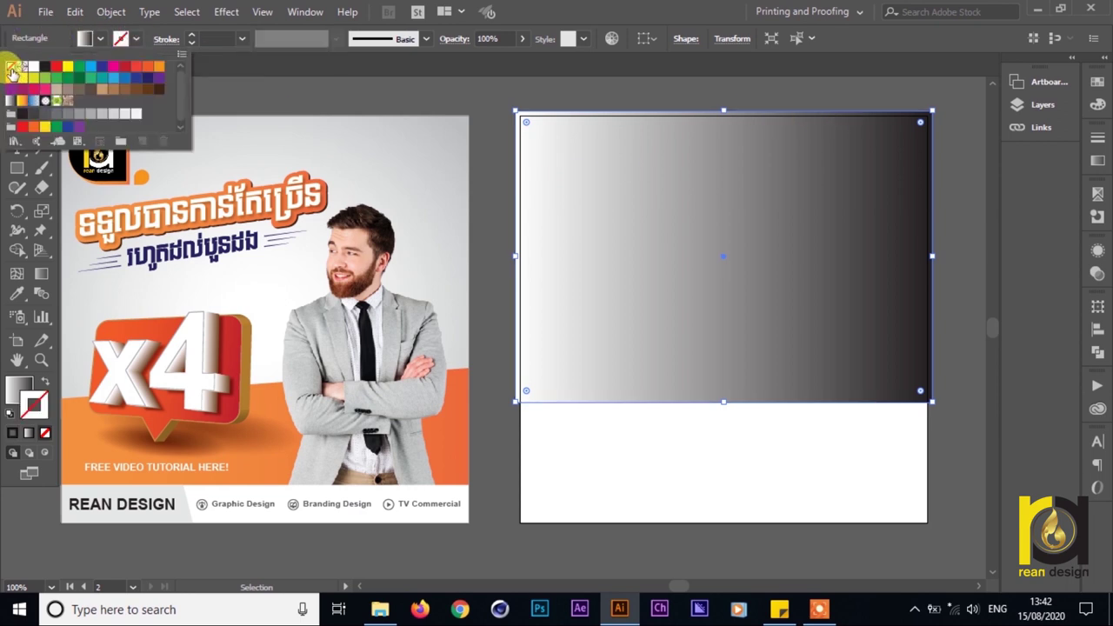
{"action": "left_click", "coordinate": [40, 379]}
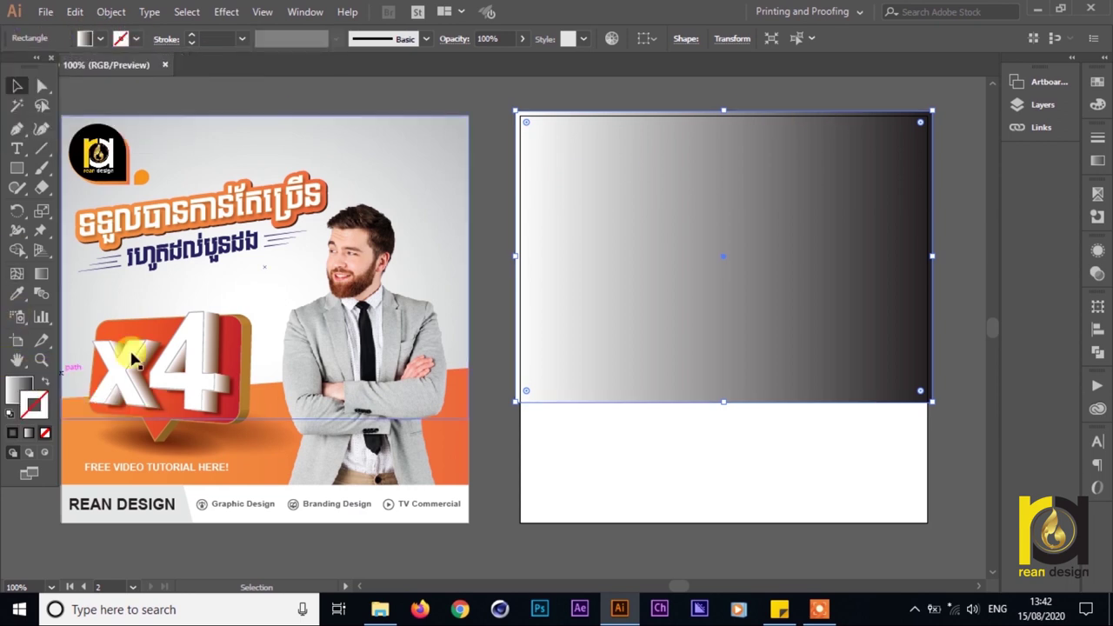
{"action": "left_click", "coordinate": [43, 384]}
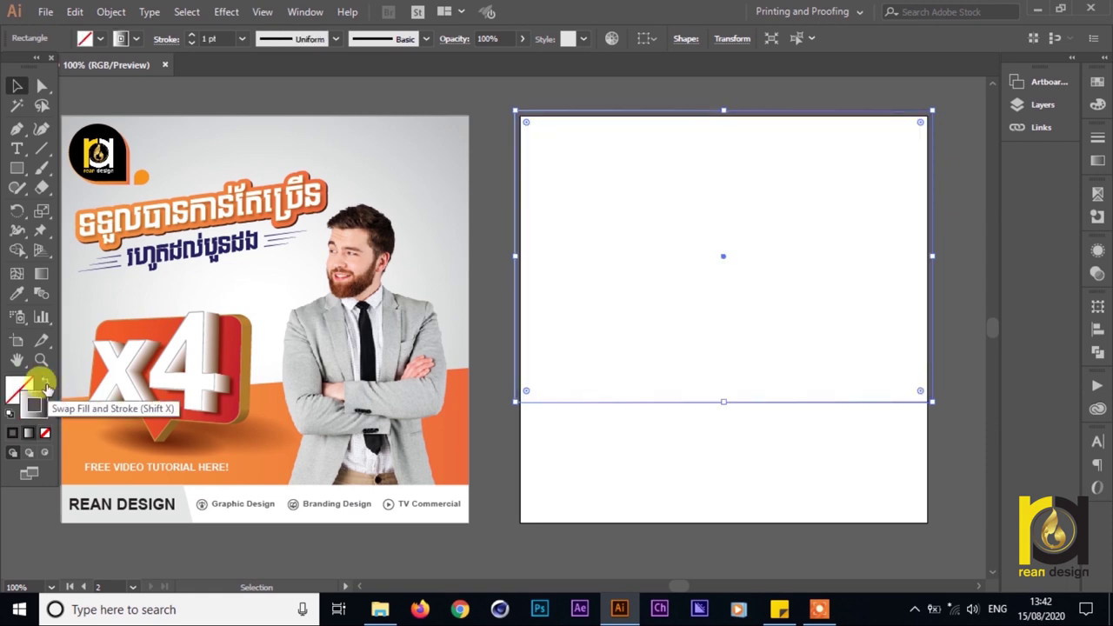
{"action": "left_click", "coordinate": [43, 384]}
{"action": "left_click", "coordinate": [25, 391]}
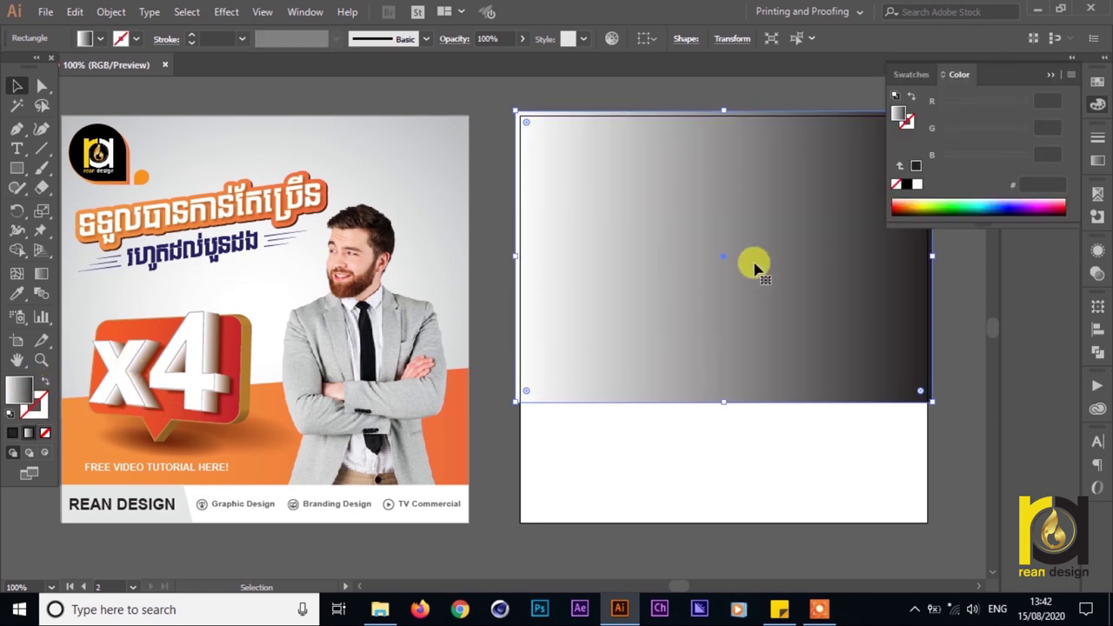
{"action": "left_click", "coordinate": [1050, 75]}
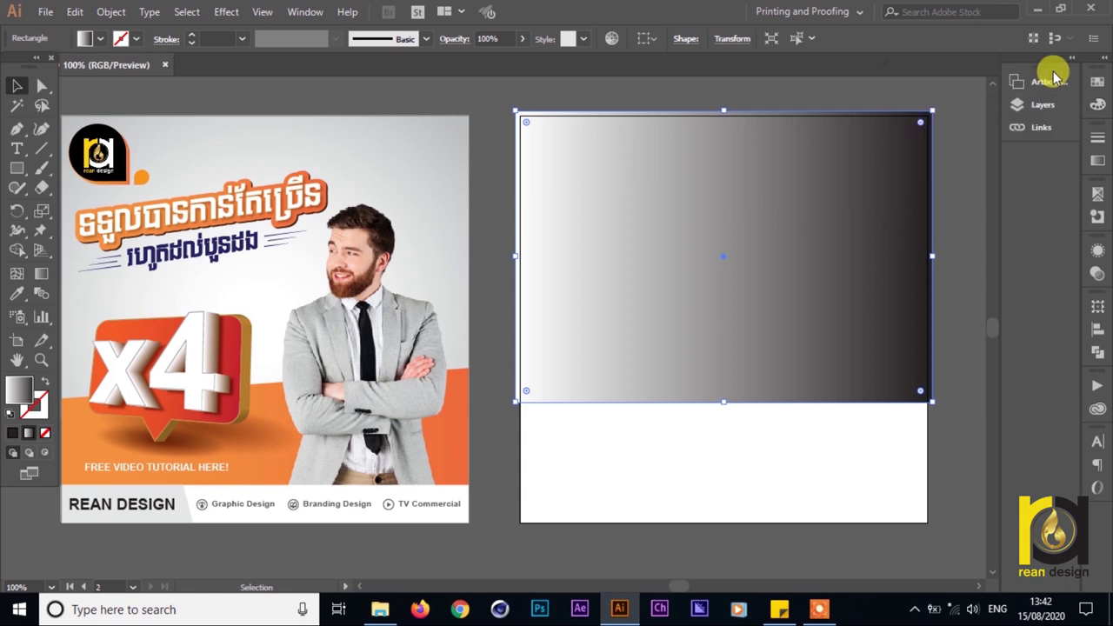
{"action": "left_click", "coordinate": [957, 116]}
{"action": "left_click", "coordinate": [852, 226]}
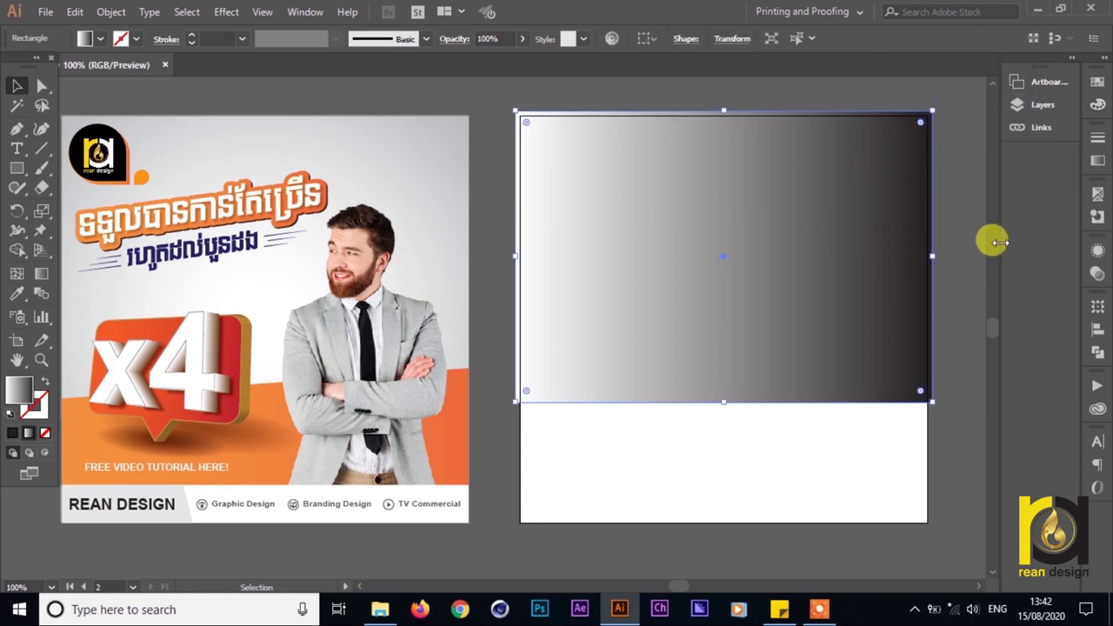
- Change the rectangle's gradient type from Linear to Radial
{"action": "left_click", "coordinate": [1098, 162]}
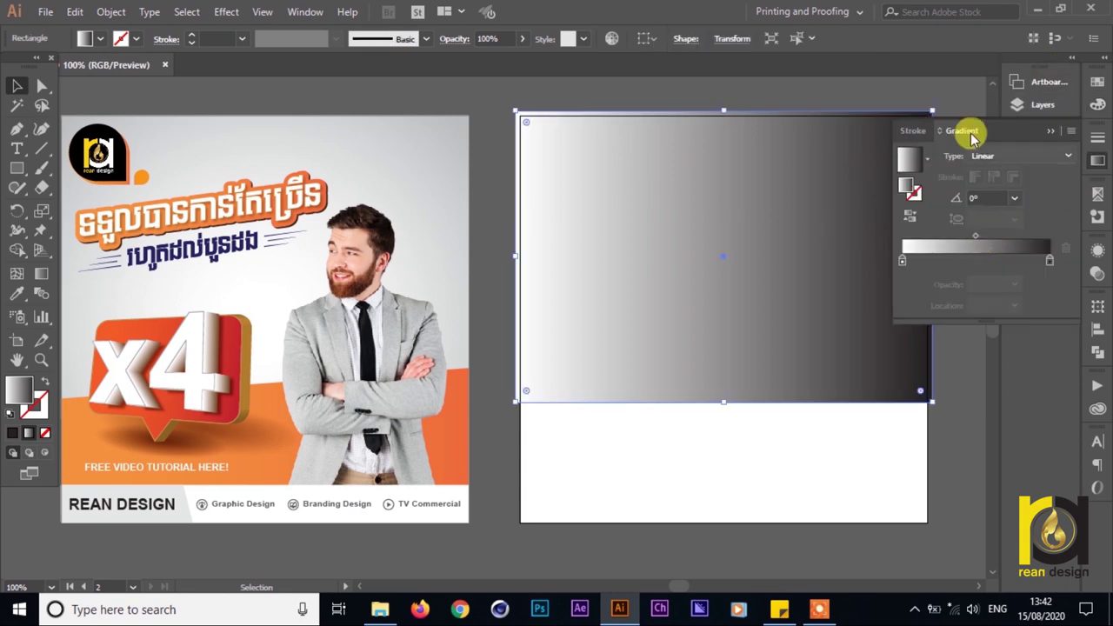
{"action": "double_click", "coordinate": [901, 263]}
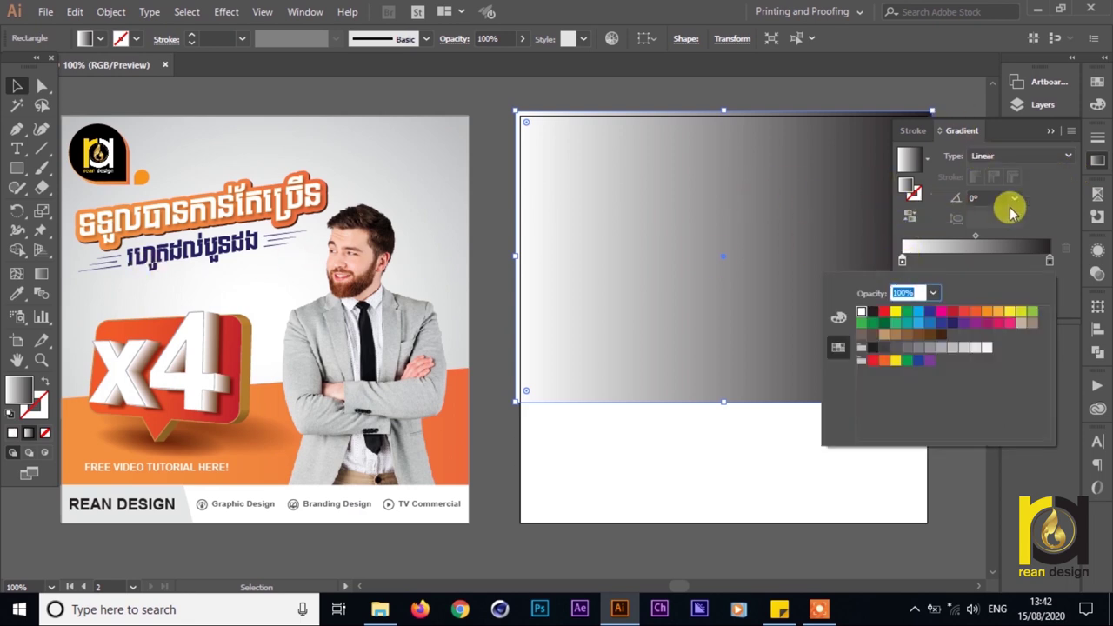
{"action": "left_click", "coordinate": [561, 90]}
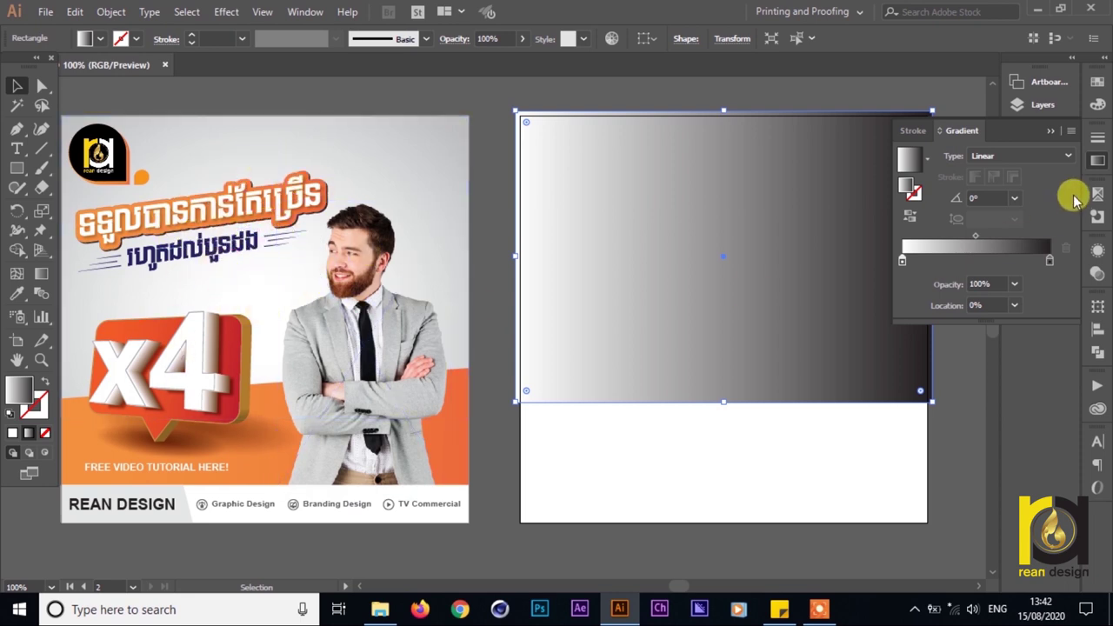
{"action": "left_click", "coordinate": [1043, 158]}
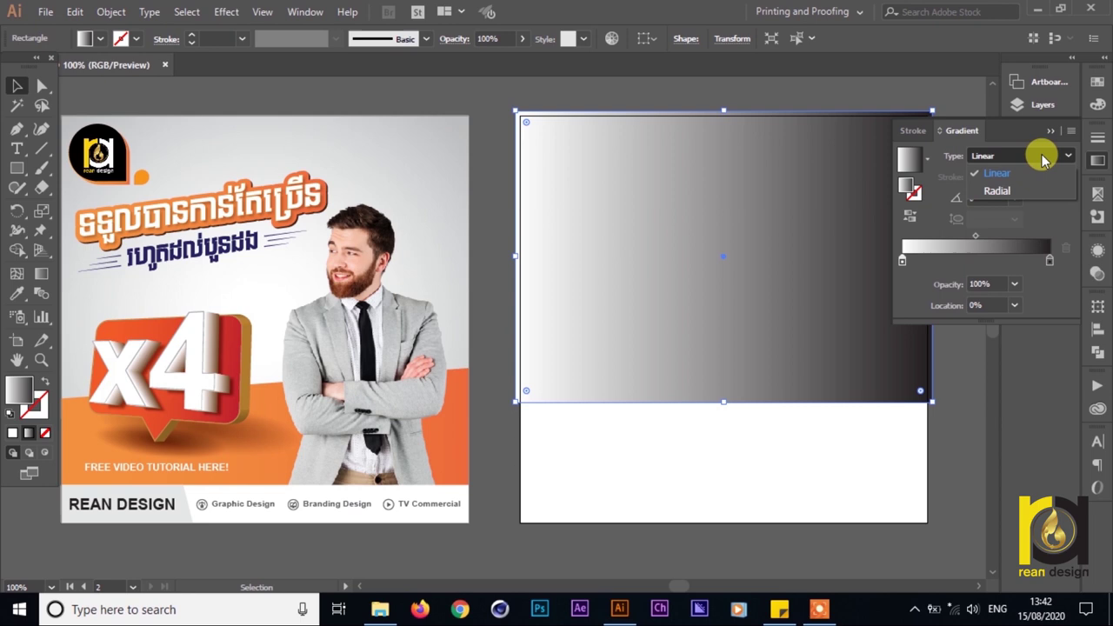
{"action": "left_click", "coordinate": [997, 193]}
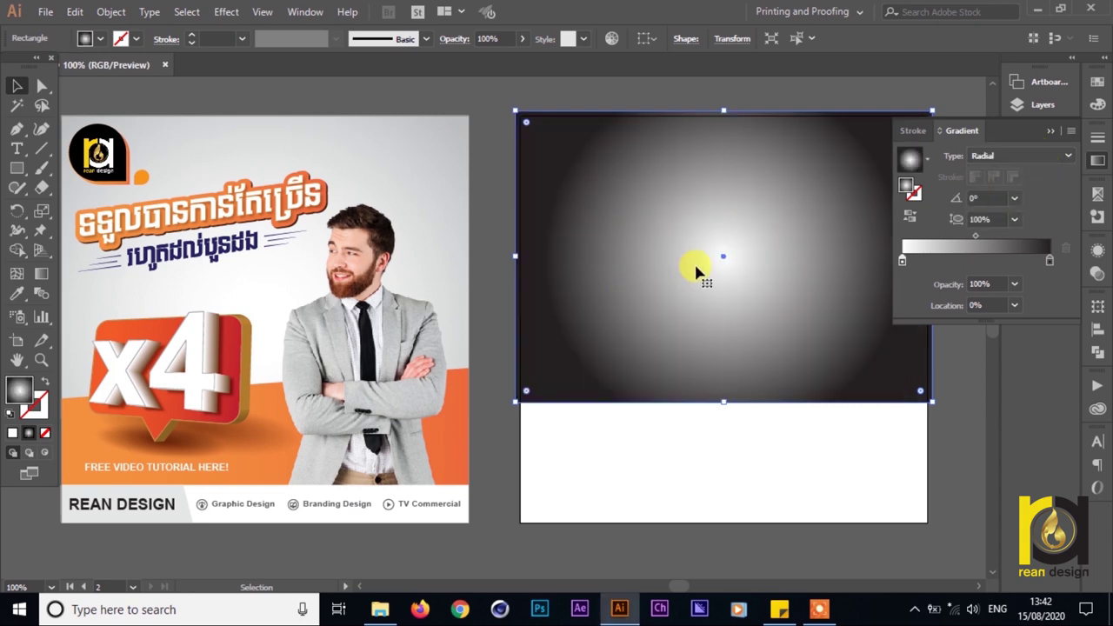
- Recolour the black outer stop of the rectangle's radial gradient with a light grey swatch
{"action": "double_click", "coordinate": [1051, 263]}
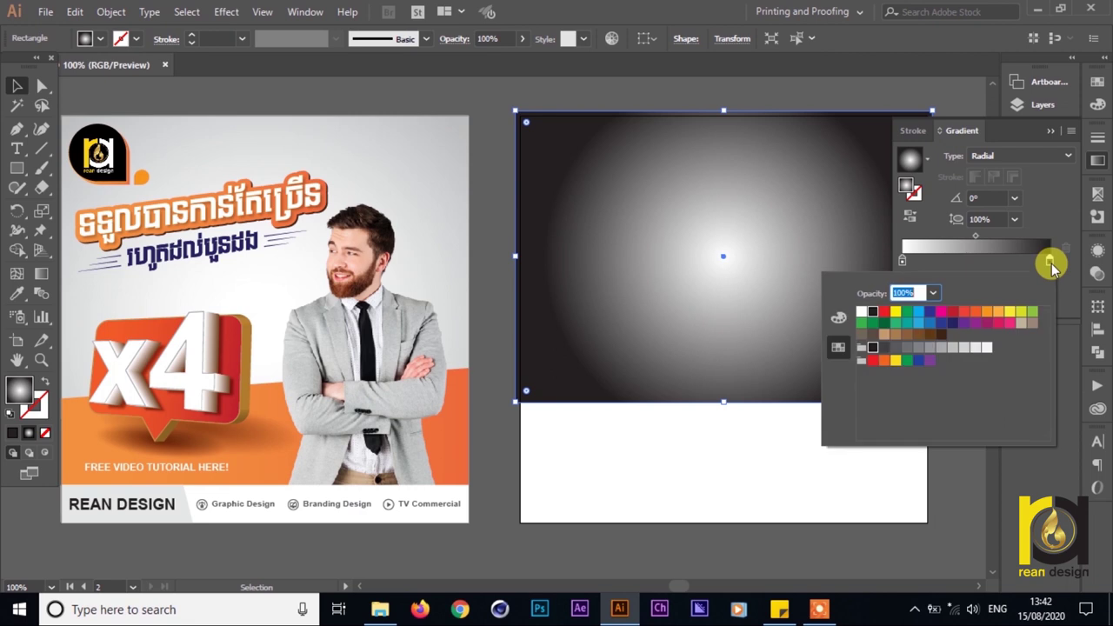
{"action": "left_click", "coordinate": [952, 349]}
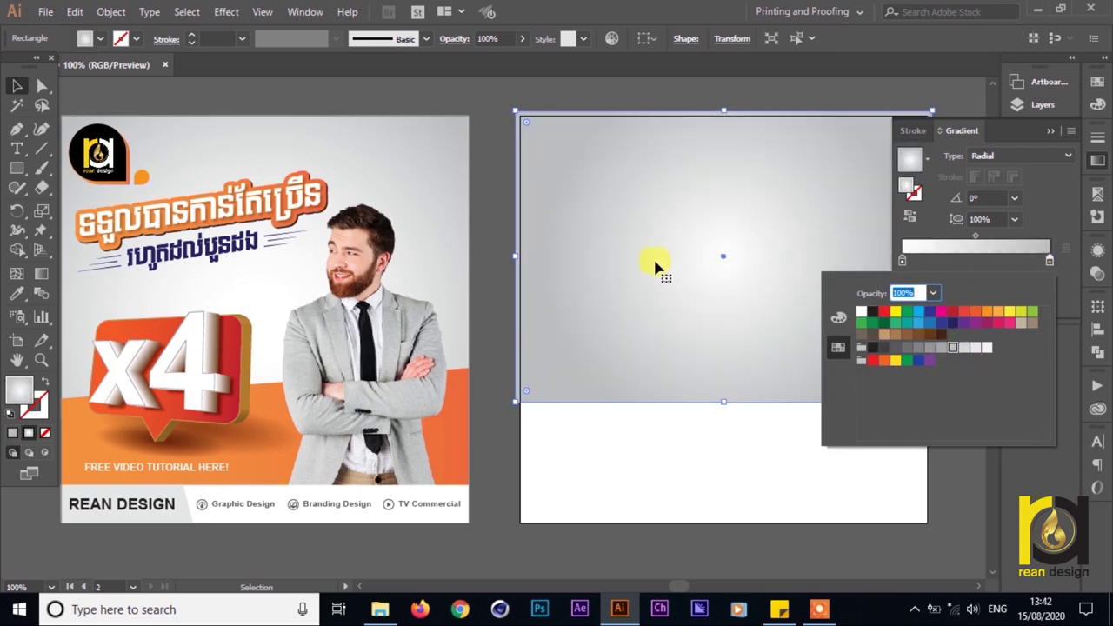
{"action": "left_click", "coordinate": [755, 234]}
- Extend the radial gradient slightly past the rectangle's right edge and move its midpoint outward to widen the white centre
{"action": "left_click_drag", "start_coordinate": [627, 248], "coordinate": [534, 253]}
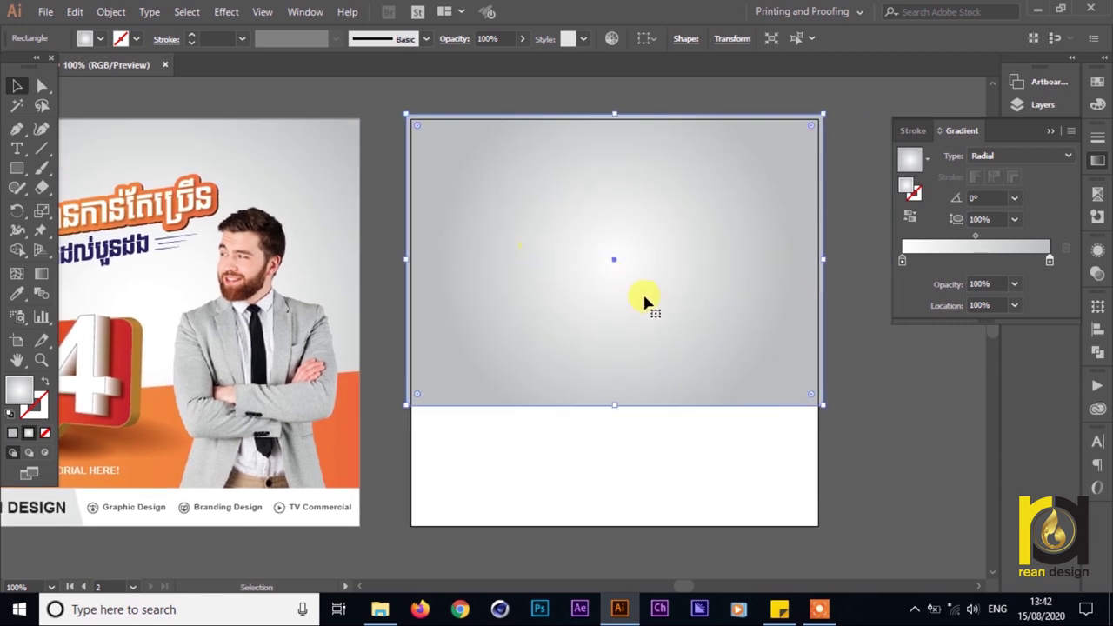
{"action": "key", "text": "g"}
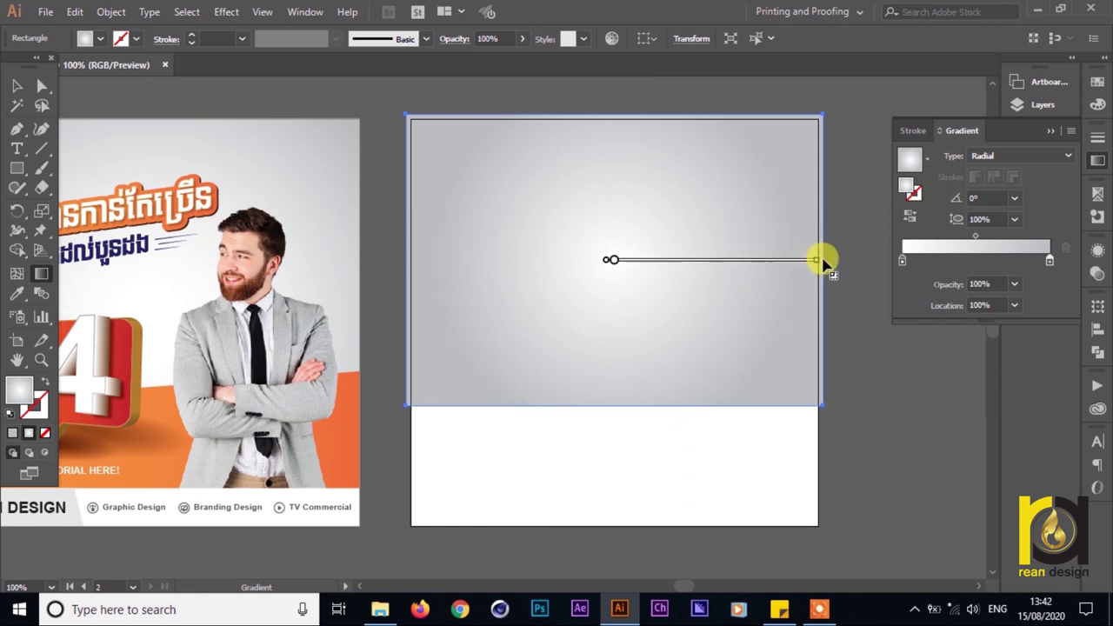
{"action": "left_click_drag", "start_coordinate": [817, 260], "coordinate": [849, 260]}
{"action": "left_click_drag", "start_coordinate": [732, 260], "coordinate": [757, 259]}
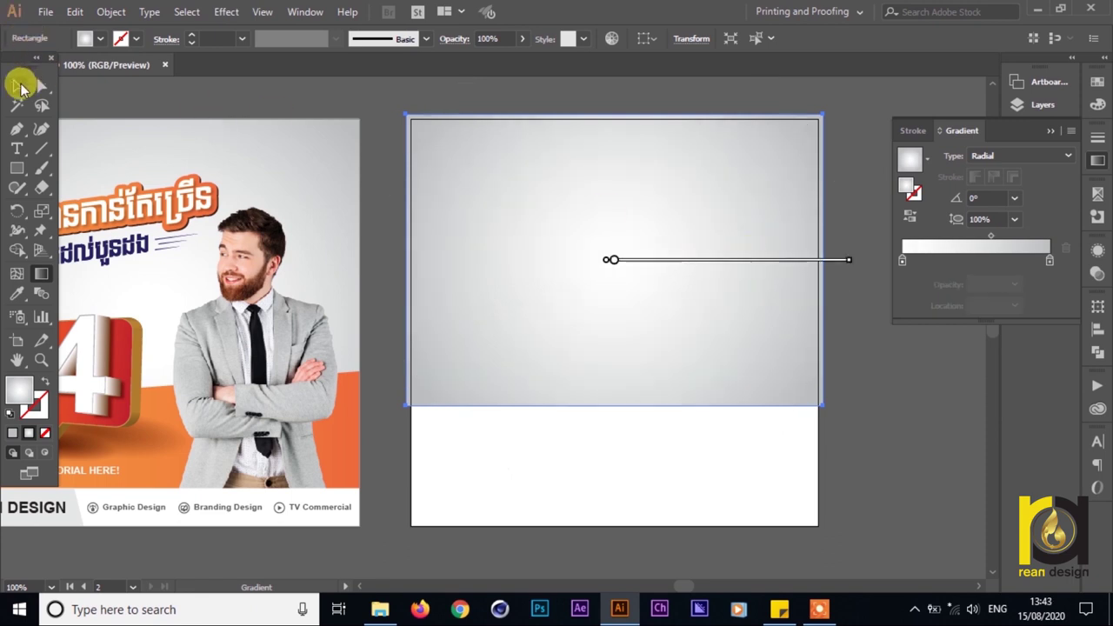
{"action": "left_click", "coordinate": [17, 84]}
- Duplicate the gradient rectangle downward and fit the copy over the artboard's remaining lower area, slightly past the side and bottom edges
{"action": "left_click", "coordinate": [357, 105]}
{"action": "left_click_drag", "start_coordinate": [276, 109], "coordinate": [349, 92]}
{"action": "left_click", "coordinate": [492, 183]}
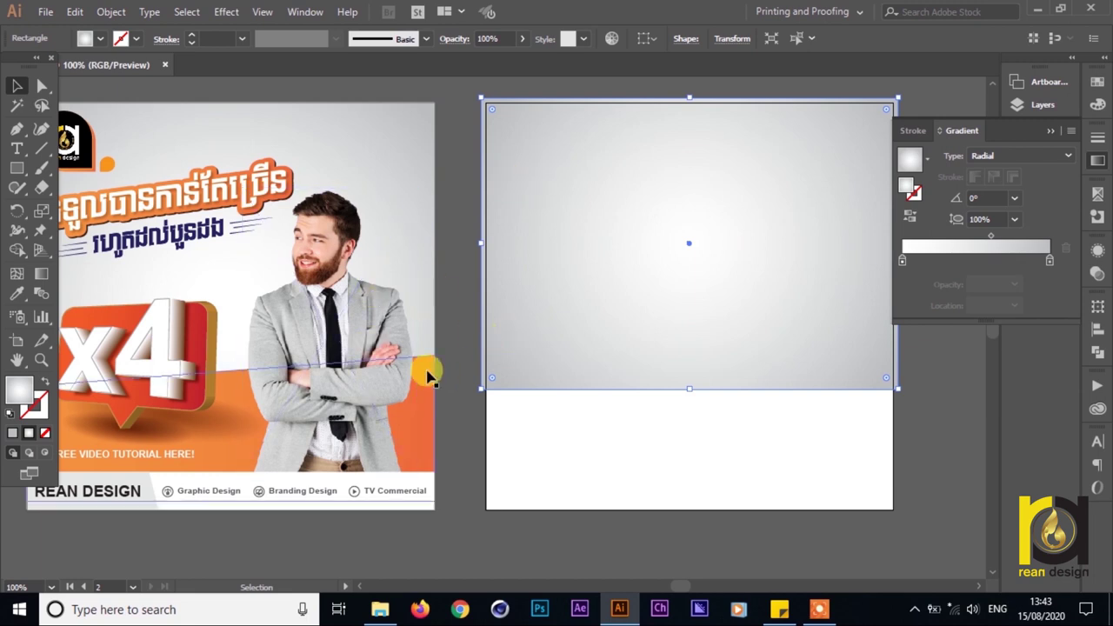
{"action": "left_click_drag", "start_coordinate": [620, 214], "coordinate": [638, 276]}
{"action": "left_click_drag", "start_coordinate": [685, 224], "coordinate": [688, 357]}
{"action": "scroll", "coordinate": [599, 382], "scroll_direction": "right", "scroll_amount": 5}
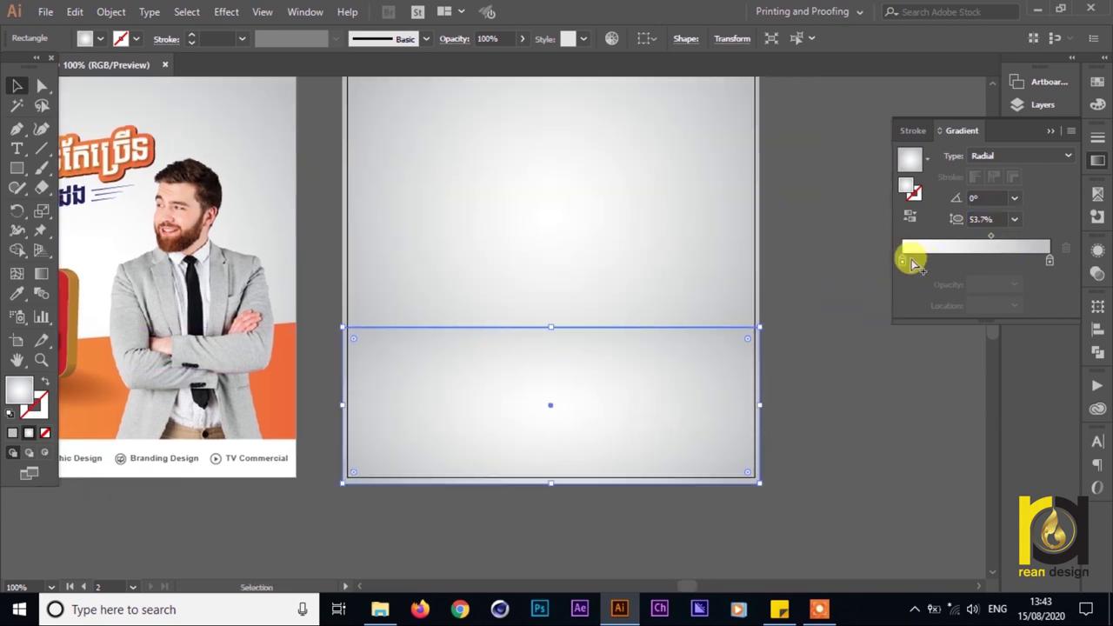
- Recolour the lower rectangle's radial gradient with an orange swatch at the centre stop and a red swatch at the outer stop
{"action": "left_click", "coordinate": [903, 260]}
{"action": "double_click", "coordinate": [902, 259]}
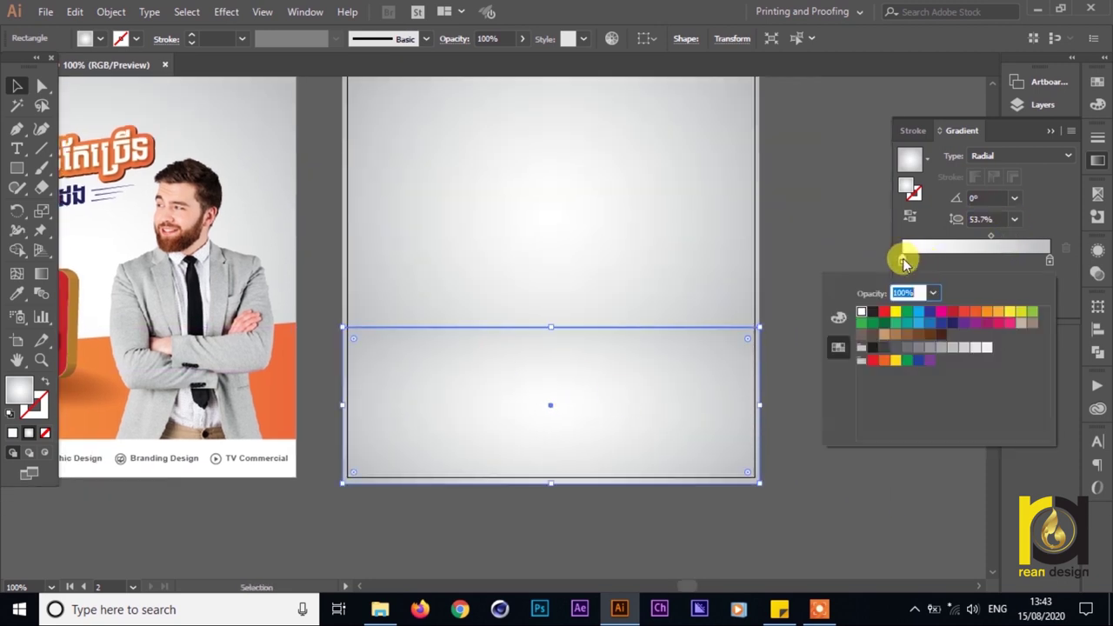
{"action": "left_click", "coordinate": [986, 312]}
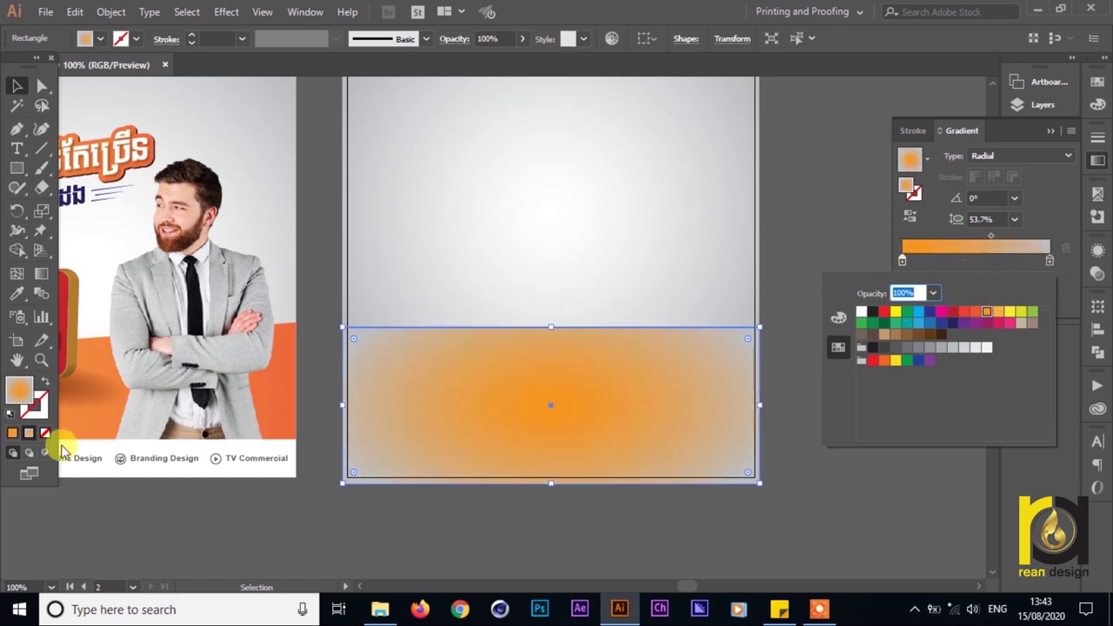
{"action": "left_click", "coordinate": [1049, 259]}
{"action": "double_click", "coordinate": [1049, 259]}
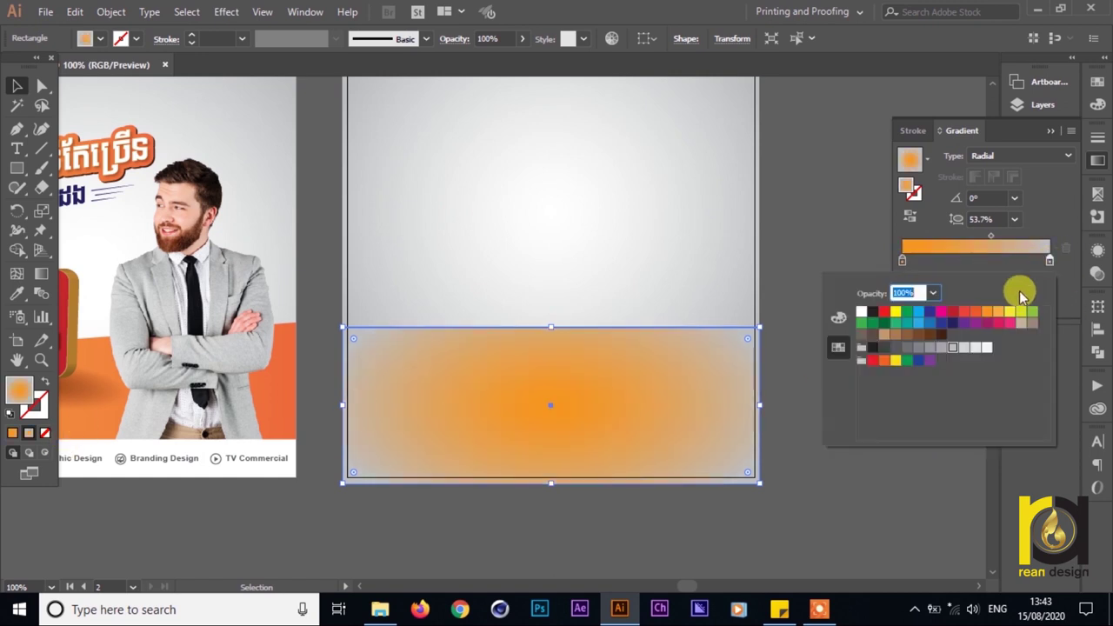
{"action": "left_click", "coordinate": [964, 311]}
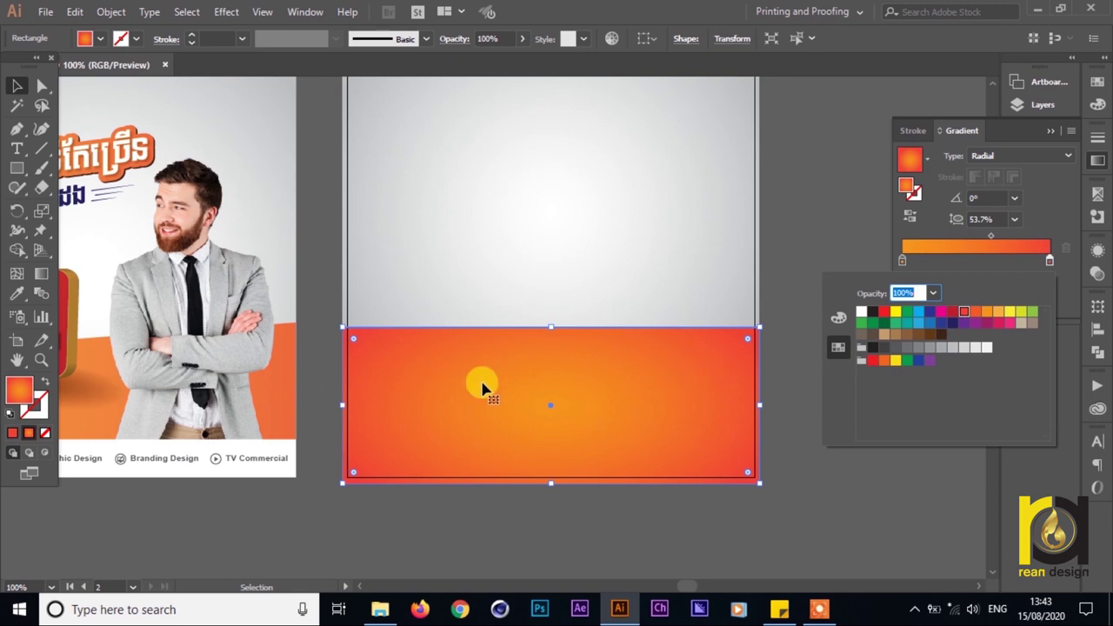
- Change the lower orange-red rectangle's gradient type from Radial to Linear
{"action": "key", "text": "space"}
{"action": "left_click", "coordinate": [217, 408]}
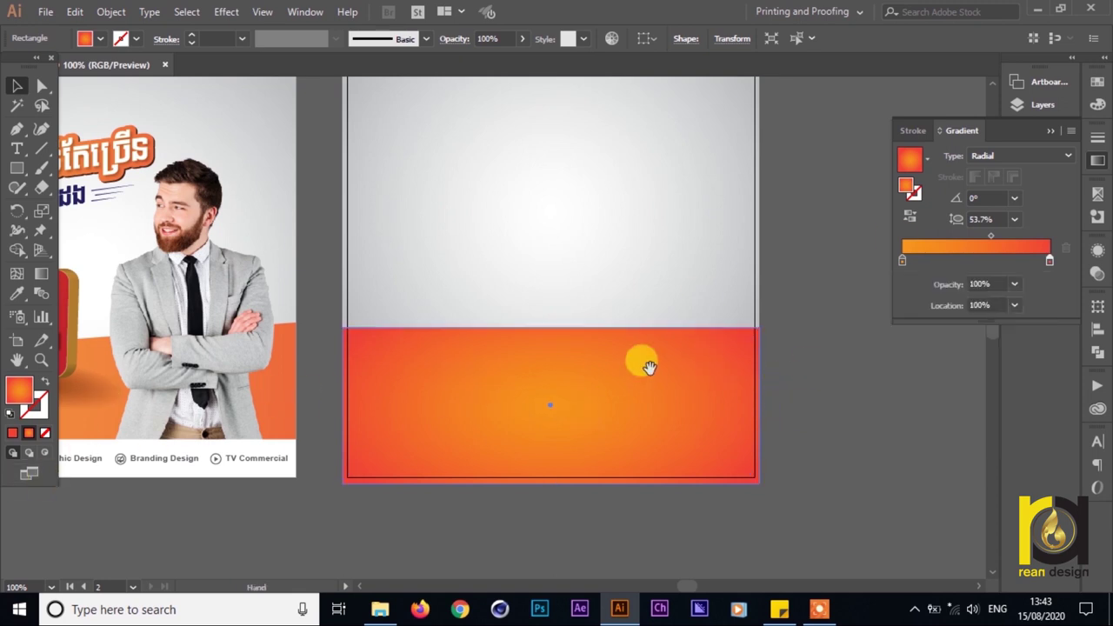
{"action": "left_click", "coordinate": [318, 289]}
{"action": "left_click_drag", "start_coordinate": [318, 280], "coordinate": [519, 271]}
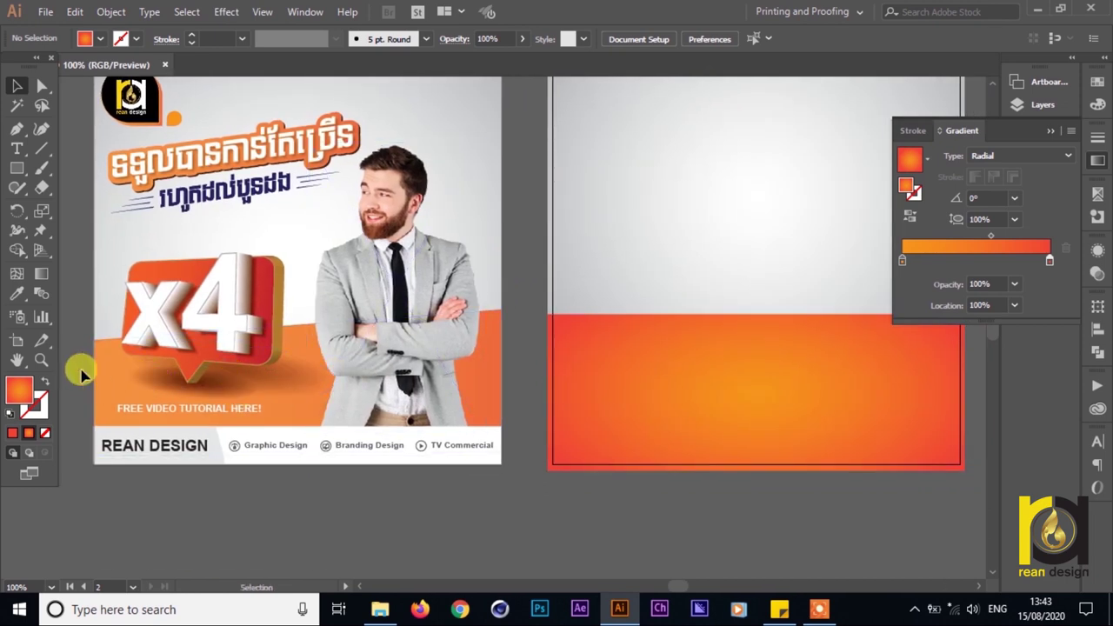
{"action": "left_click_drag", "start_coordinate": [570, 368], "coordinate": [389, 373]}
{"action": "left_click", "coordinate": [571, 385]}
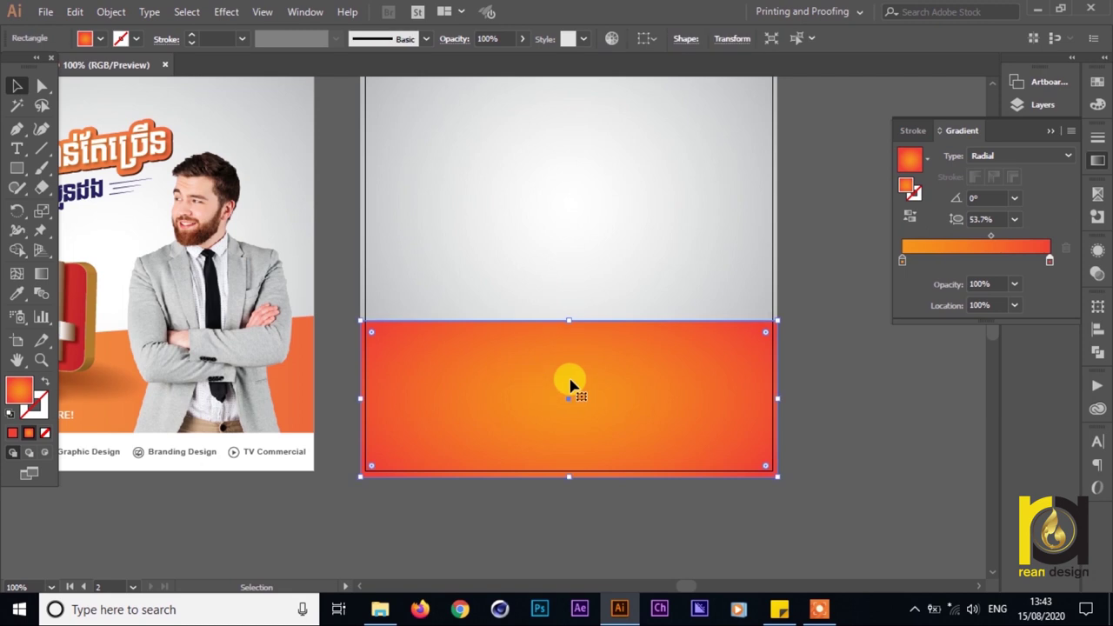
{"action": "left_click", "coordinate": [1009, 158]}
{"action": "left_click", "coordinate": [1011, 177]}
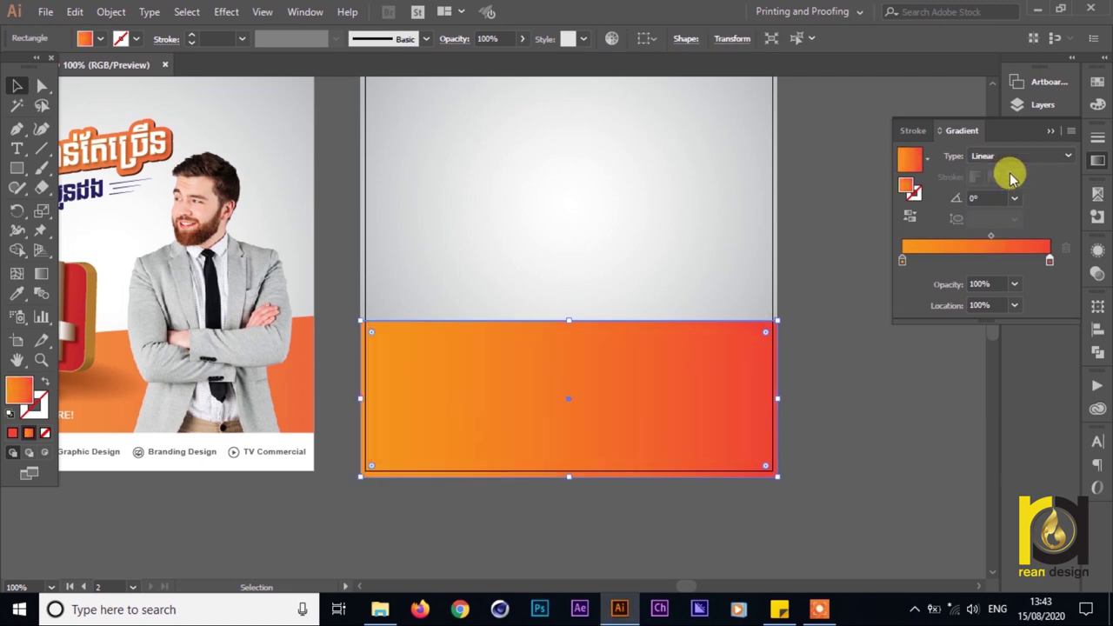
- Extend the linear gradient beyond the orange rectangle's right edge and shift its midpoint slightly toward the orange stop
{"action": "left_click_drag", "start_coordinate": [326, 468], "coordinate": [355, 487]}
{"action": "key", "text": "g"}
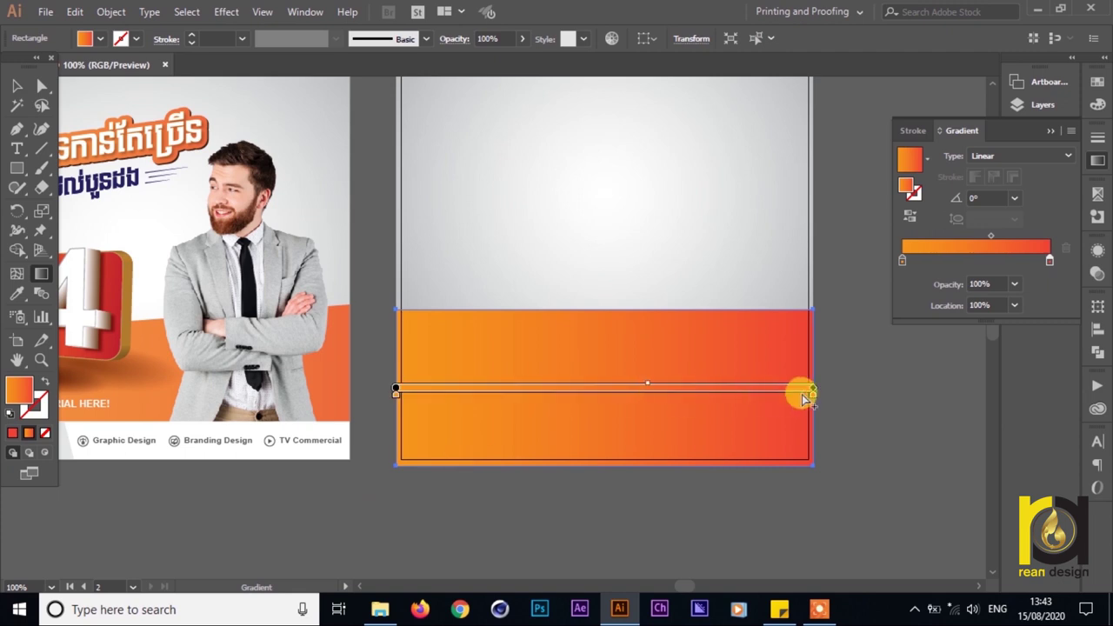
{"action": "left_click_drag", "start_coordinate": [940, 378], "coordinate": [940, 388]}
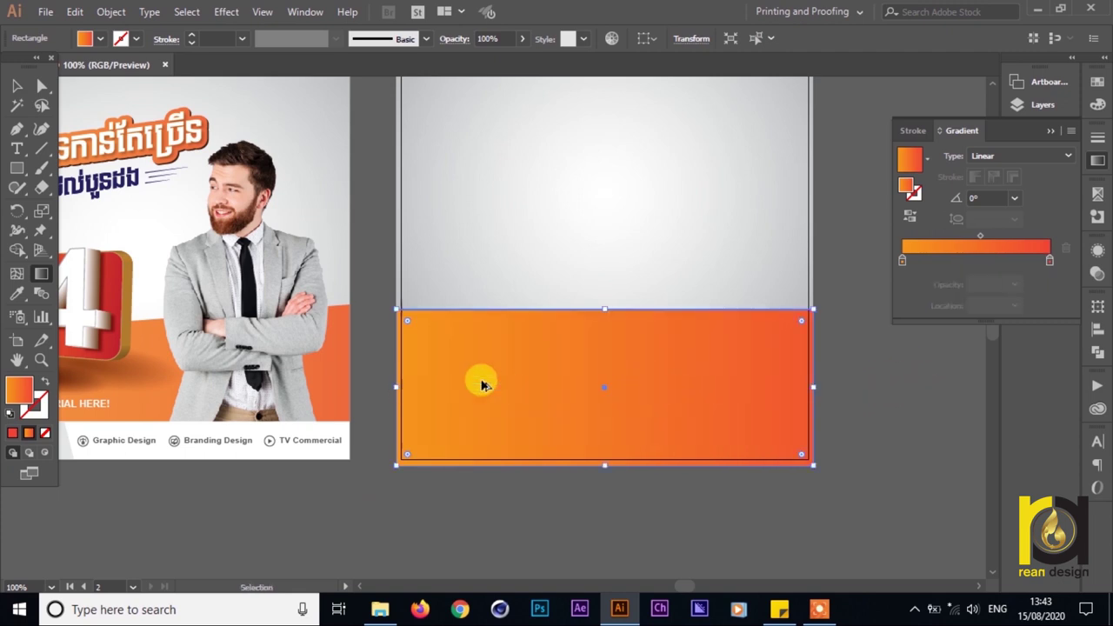
{"action": "scroll", "coordinate": [482, 386], "scroll_direction": "down", "scroll_amount": 2}
{"action": "scroll", "coordinate": [414, 375], "scroll_direction": "up", "scroll_amount": 2}
{"action": "scroll", "coordinate": [413, 374], "scroll_direction": "down", "scroll_amount": 1}
{"action": "left_click_drag", "start_coordinate": [533, 358], "coordinate": [461, 353]}
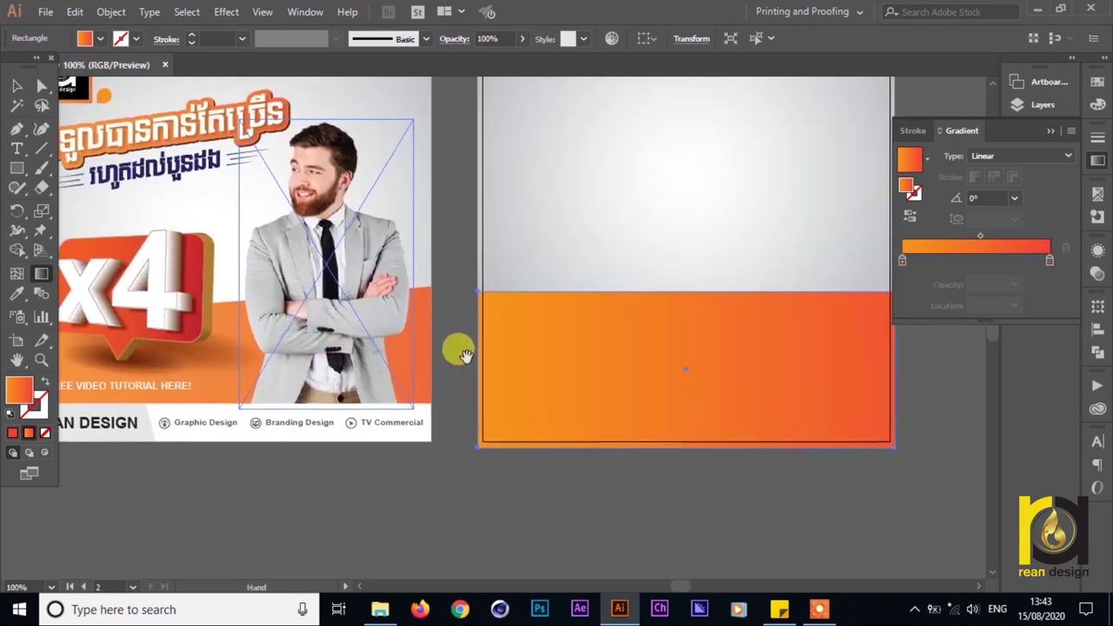
{"action": "key", "text": "a"}
{"action": "left_click", "coordinate": [475, 512]}
{"action": "key", "text": "v"}
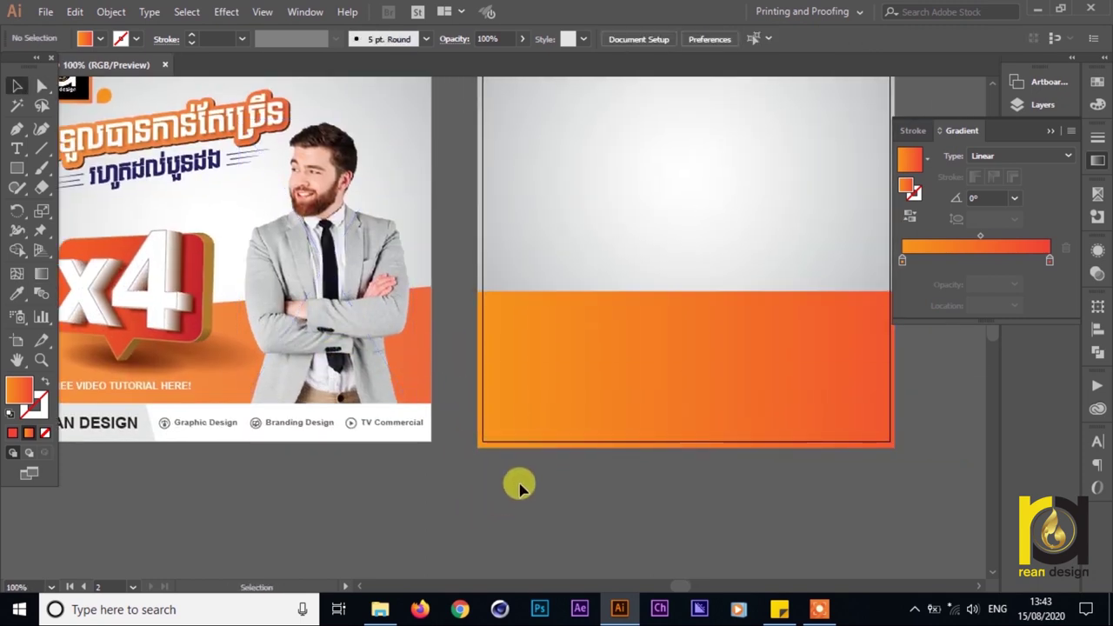
- Slant the orange rectangle's upper edge by lowering its upper-left anchor point and raising its upper-right one to about Y 308 px
{"action": "left_click", "coordinate": [561, 328]}
{"action": "left_click_drag", "start_coordinate": [422, 274], "coordinate": [480, 294]}
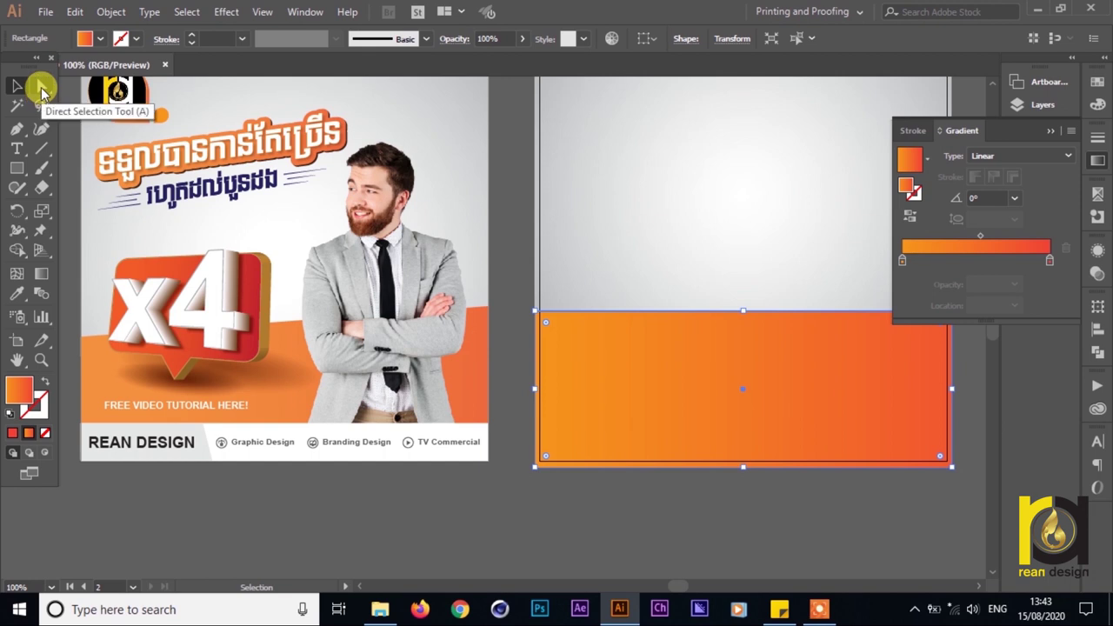
{"action": "left_click", "coordinate": [41, 89]}
{"action": "scroll", "coordinate": [552, 365], "scroll_direction": "up", "scroll_amount": 1}
{"action": "scroll", "coordinate": [552, 365], "scroll_direction": "right", "scroll_amount": 1}
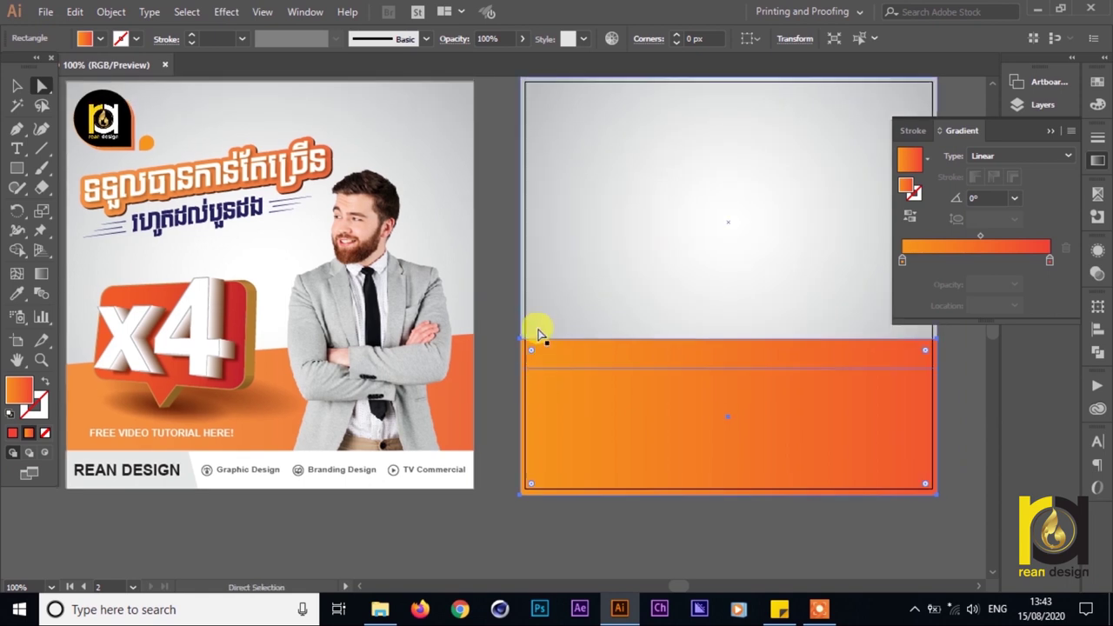
{"action": "left_click_drag", "start_coordinate": [522, 340], "coordinate": [543, 379]}
{"action": "key", "text": "ctrl+minus"}
{"action": "scroll", "coordinate": [748, 374], "scroll_direction": "up", "scroll_amount": 1, "text": "alt"}
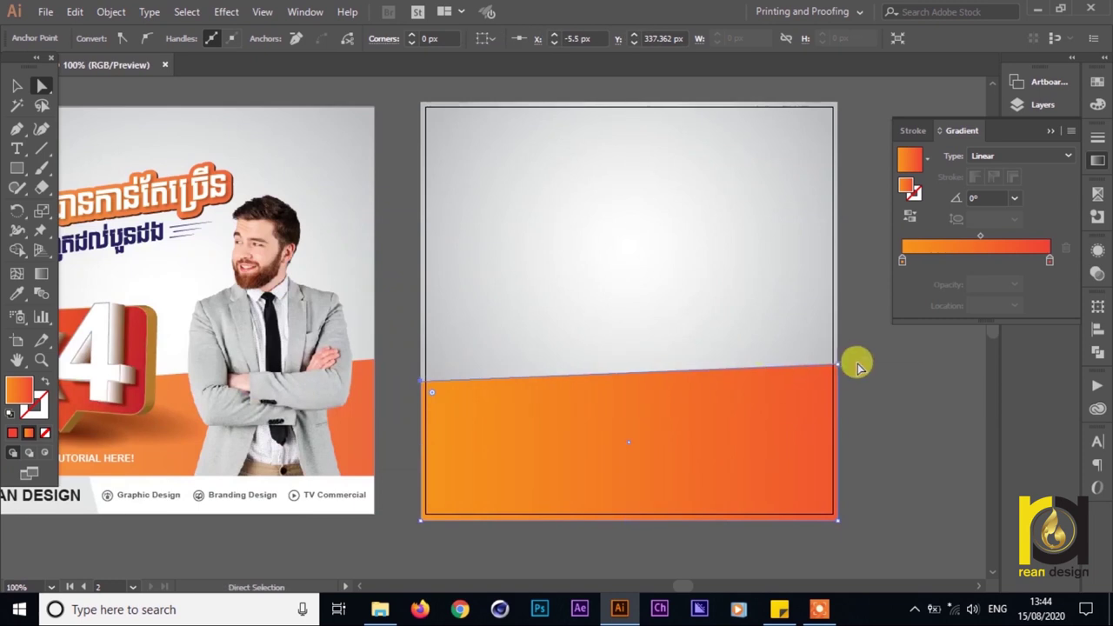
{"action": "left_click_drag", "start_coordinate": [840, 368], "coordinate": [836, 358]}
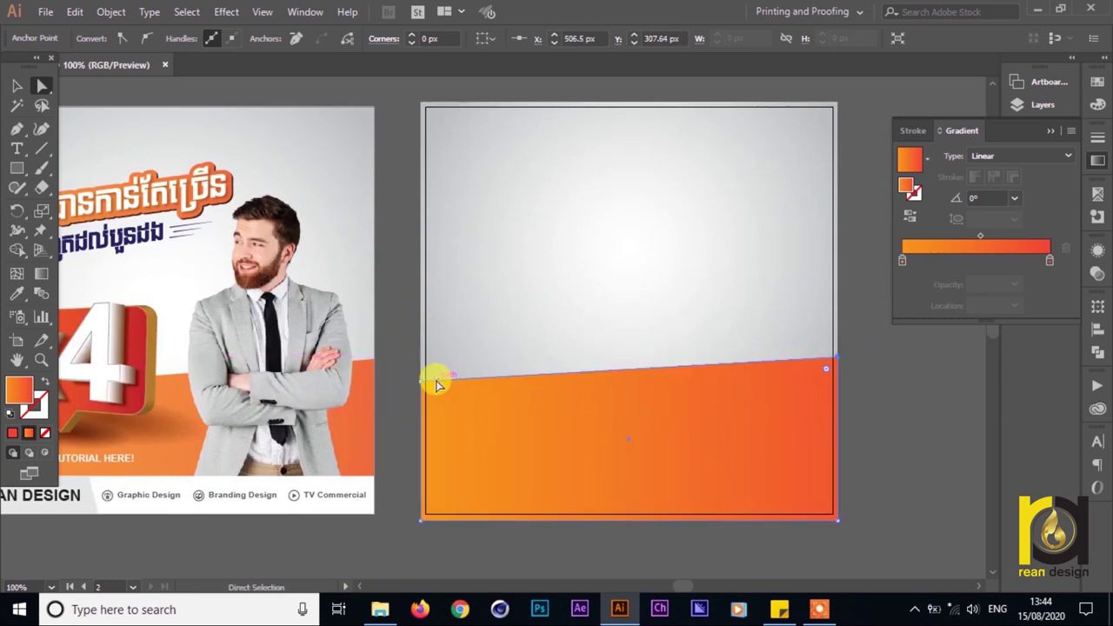
{"action": "mouse_move", "coordinate": [420, 387]}
{"action": "left_mouse_down"}
{"action": "mouse_move", "coordinate": [422, 409]}
{"action": "mouse_move", "coordinate": [422, 389]}
{"action": "mouse_move", "coordinate": [421, 404]}
{"action": "mouse_move", "coordinate": [464, 398]}
{"action": "mouse_move", "coordinate": [408, 398]}
{"action": "mouse_move", "coordinate": [449, 409]}
{"action": "mouse_move", "coordinate": [413, 405]}
{"action": "mouse_move", "coordinate": [415, 390]}
{"action": "mouse_move", "coordinate": [421, 400]}
{"action": "left_mouse_up"}
- Stretch the grey background rectangle downward behind the orange shape to cover the gap under the slanted edge
{"action": "key", "text": "v"}
{"action": "left_click", "coordinate": [483, 293]}
{"action": "left_click", "coordinate": [632, 393]}
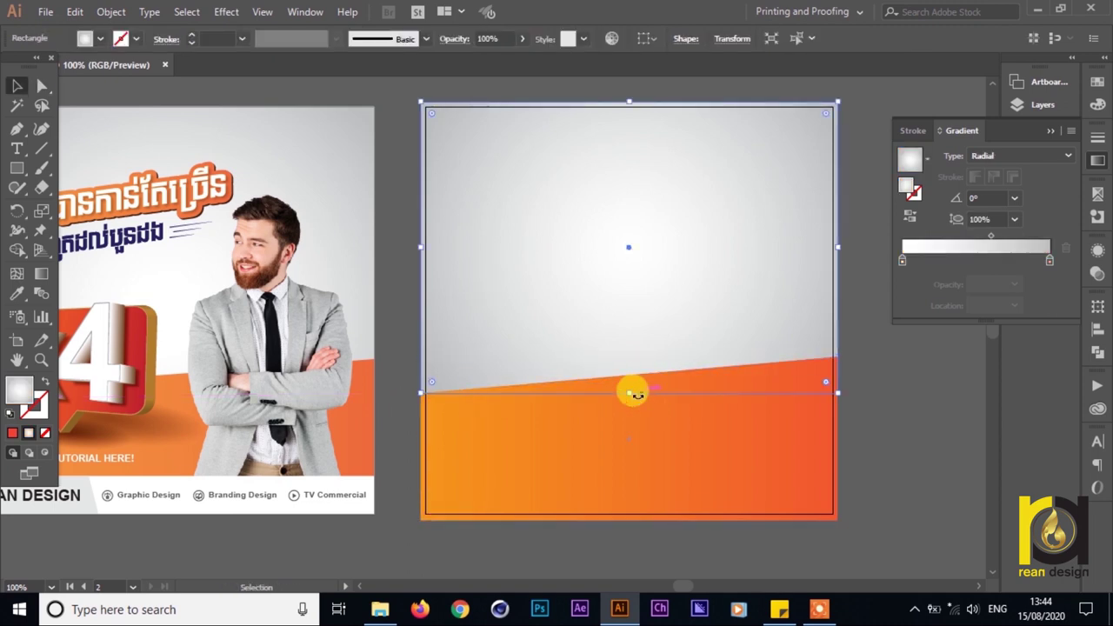
{"action": "left_click", "coordinate": [885, 435]}
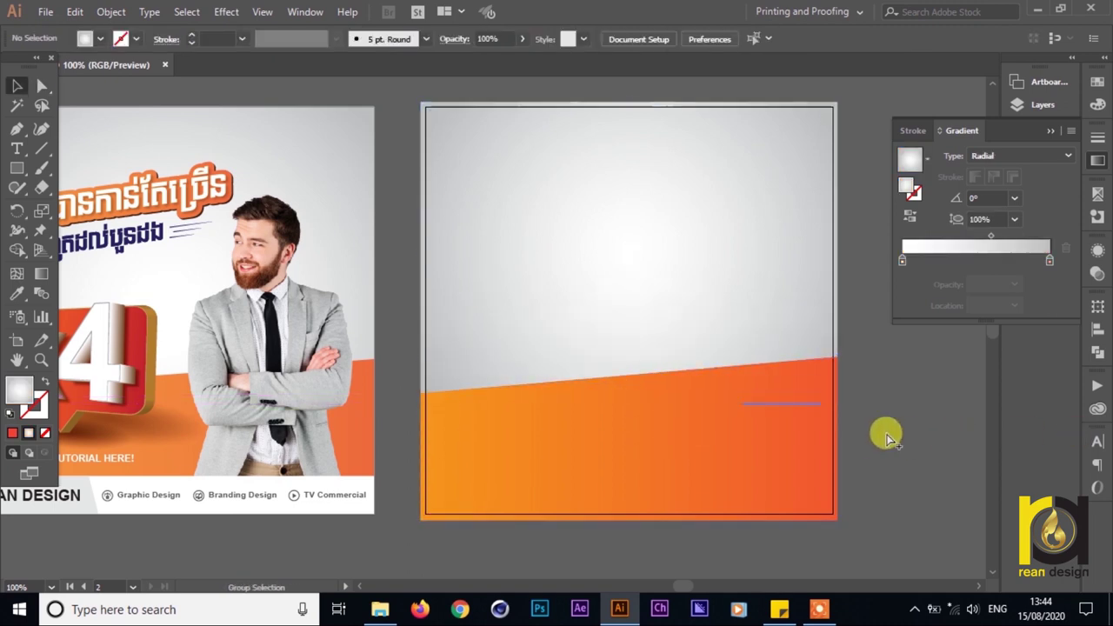
- Duplicate the grey gradient rectangle downward and shrink the copy into a thin full-width strip along the artboard's bottom edge
{"action": "scroll", "coordinate": [886, 434], "scroll_direction": "down", "scroll_amount": 1}
{"action": "scroll", "coordinate": [885, 433], "scroll_direction": "right", "scroll_amount": 1}
{"action": "scroll", "coordinate": [547, 452], "scroll_direction": "right", "scroll_amount": 1}
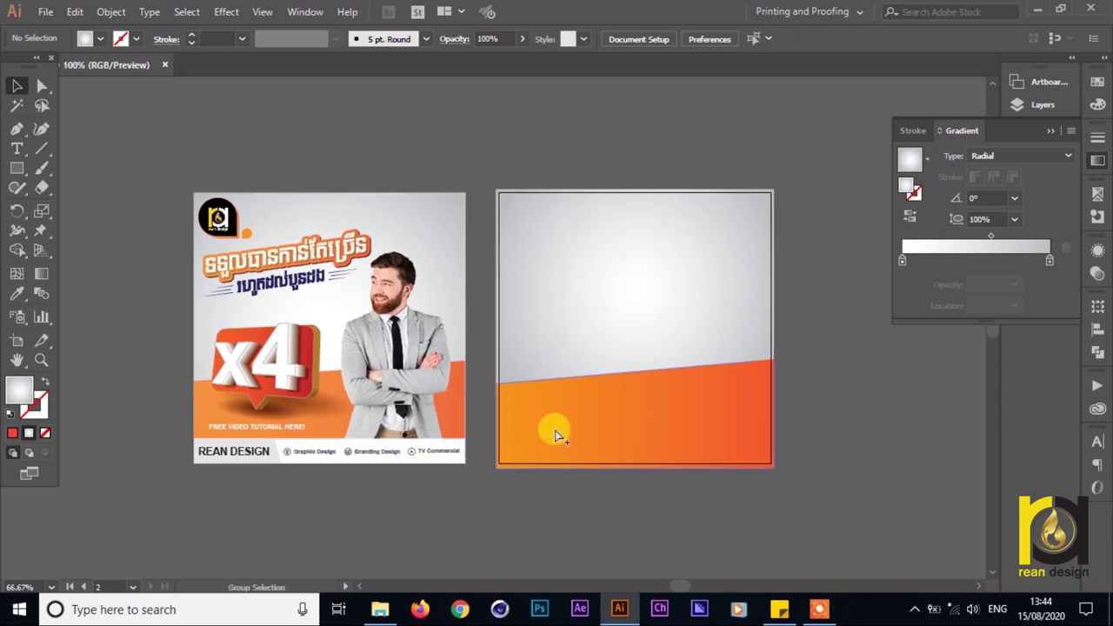
{"action": "scroll", "coordinate": [560, 439], "scroll_direction": "up", "scroll_amount": 1}
{"action": "scroll", "coordinate": [561, 440], "scroll_direction": "right", "scroll_amount": 1}
{"action": "scroll", "coordinate": [516, 402], "scroll_direction": "up", "scroll_amount": 2}
{"action": "left_click", "coordinate": [518, 280]}
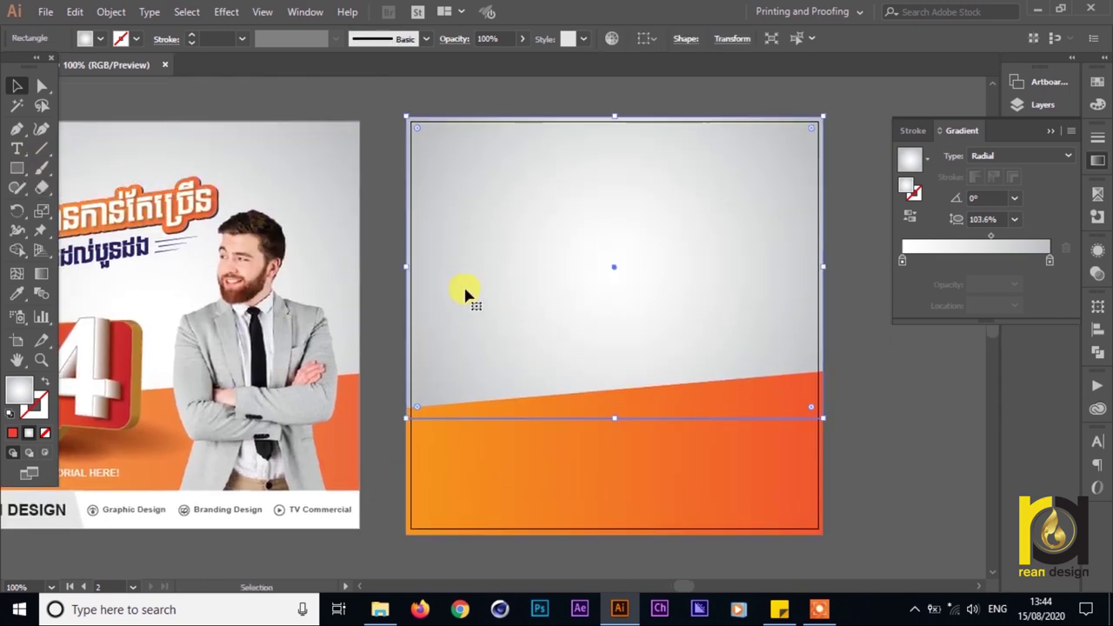
{"action": "scroll", "coordinate": [465, 296], "scroll_direction": "down", "scroll_amount": 1}
{"action": "left_click_drag", "start_coordinate": [563, 139], "coordinate": [576, 467]}
{"action": "scroll", "coordinate": [577, 467], "scroll_direction": "down", "scroll_amount": 3}
{"action": "scroll", "coordinate": [579, 435], "scroll_direction": "down", "scroll_amount": 3}
{"action": "left_click_drag", "start_coordinate": [587, 379], "coordinate": [592, 422]}
{"action": "left_click_drag", "start_coordinate": [615, 537], "coordinate": [593, 277]}
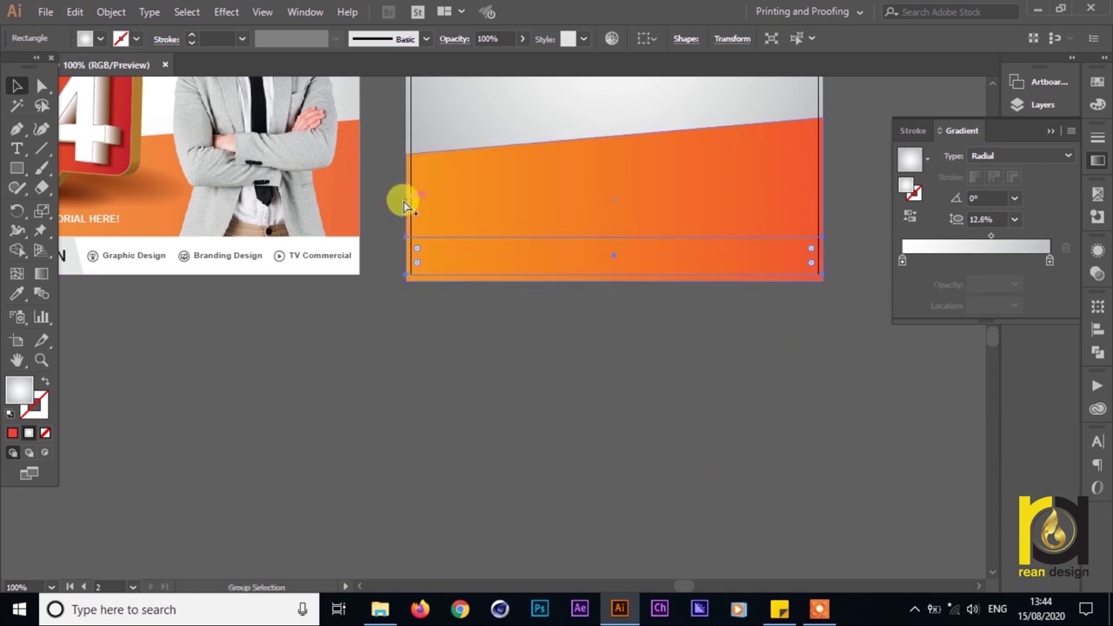
- Bring the thin grey strip to the front of the orange shape
{"action": "scroll", "coordinate": [402, 201], "scroll_direction": "up", "scroll_amount": 2, "text": "alt"}
{"action": "scroll", "coordinate": [417, 287], "scroll_direction": "down", "scroll_amount": 1, "text": "alt"}
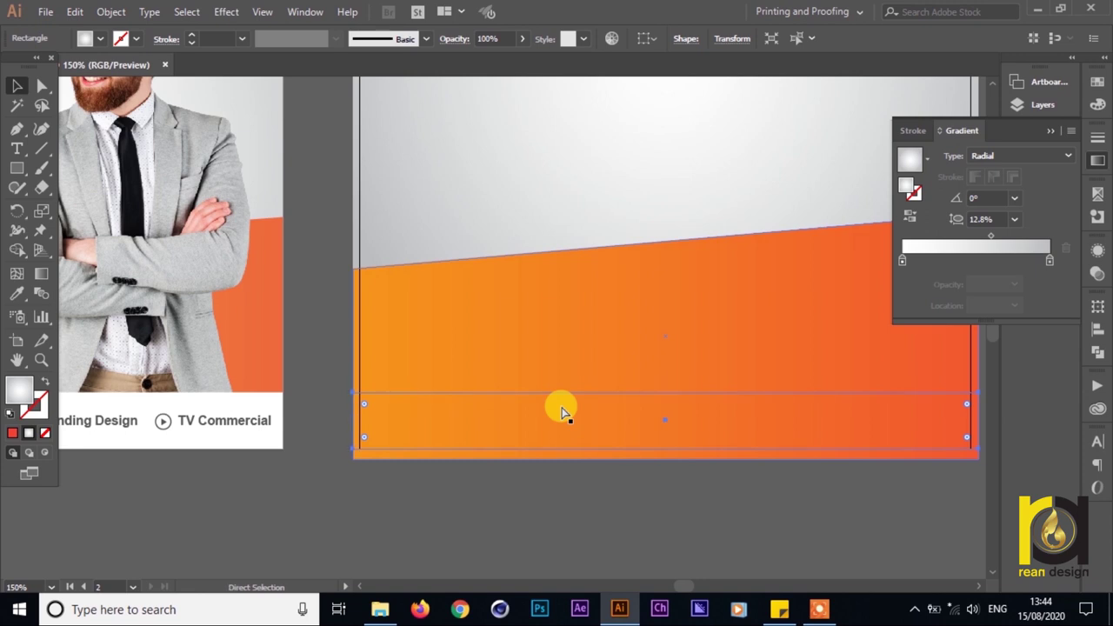
{"action": "key", "text": "period"}
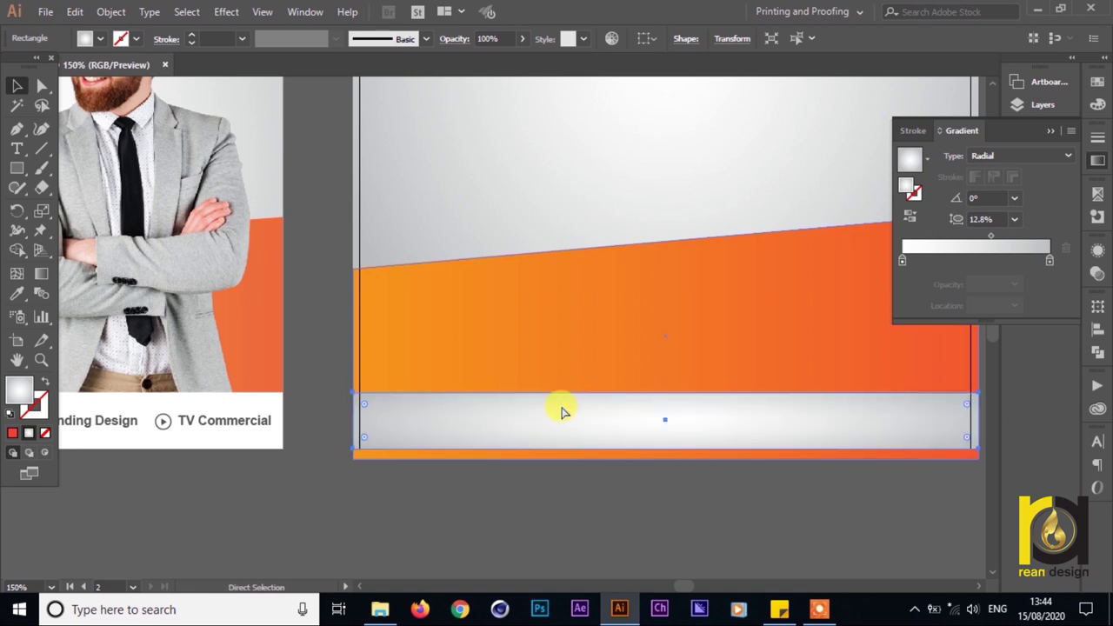
{"action": "scroll", "coordinate": [559, 455], "scroll_direction": "down", "scroll_amount": 1, "text": "alt"}
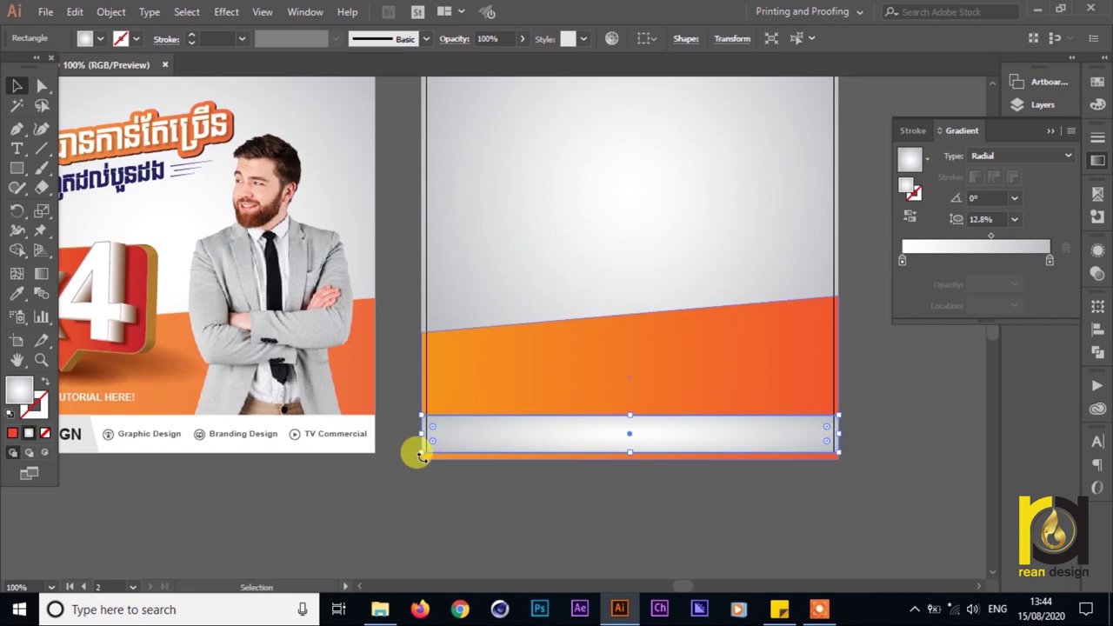
- Change the bottom strip's fill from the grey gradient to solid white
{"action": "left_click_drag", "start_coordinate": [356, 469], "coordinate": [426, 421]}
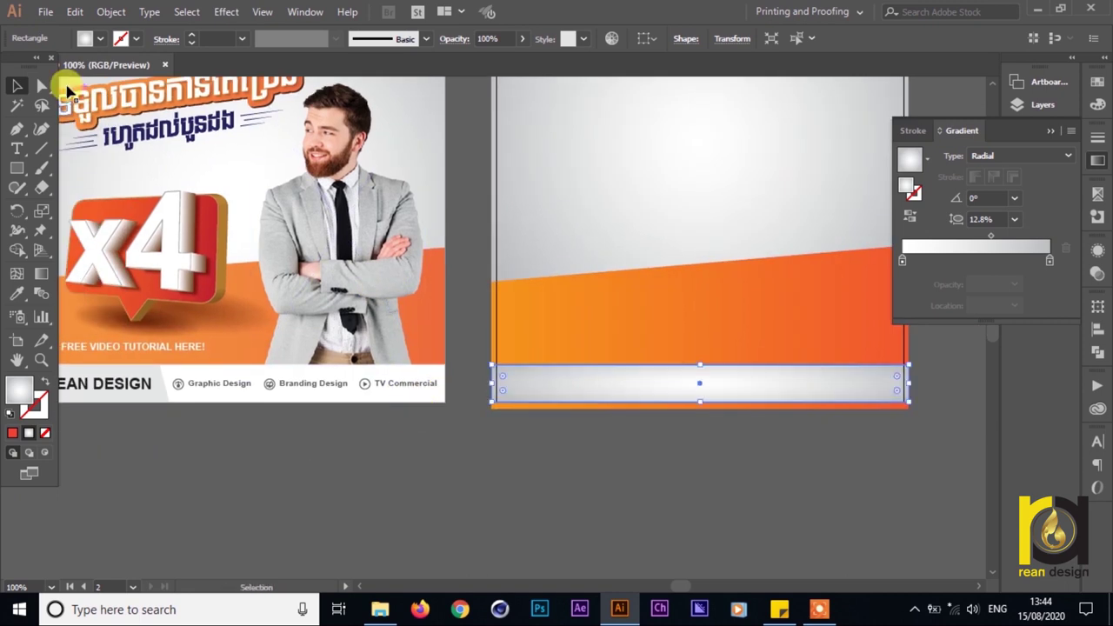
{"action": "left_click", "coordinate": [99, 38]}
{"action": "left_click", "coordinate": [35, 67]}
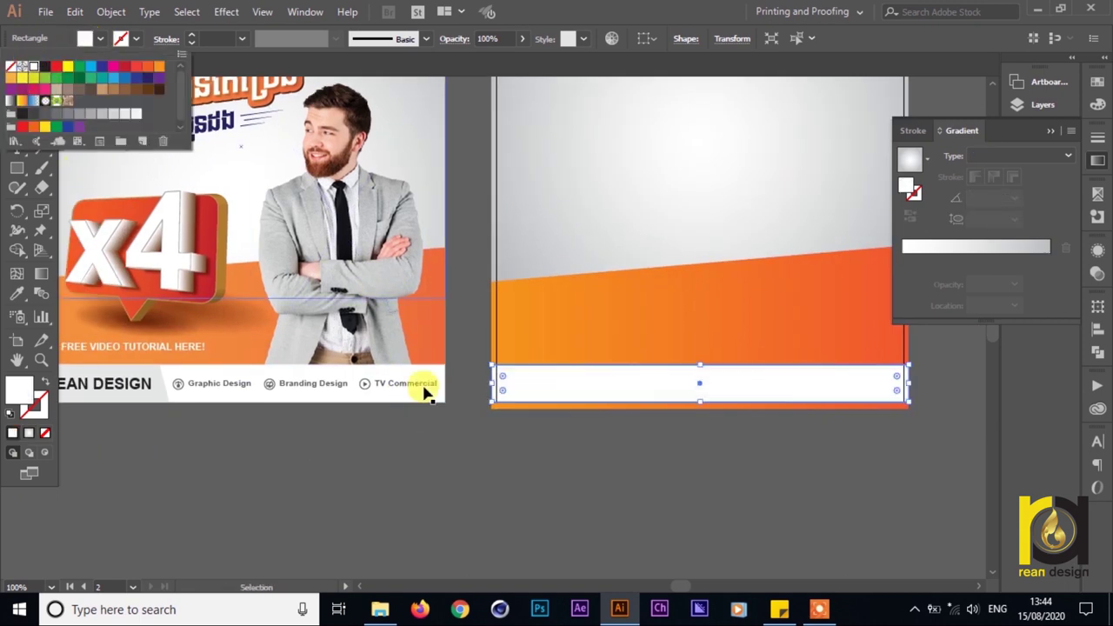
{"action": "left_click", "coordinate": [418, 439]}
{"action": "left_click_drag", "start_coordinate": [392, 453], "coordinate": [493, 463]}
{"action": "left_click_drag", "start_coordinate": [534, 515], "coordinate": [425, 487]}
{"action": "scroll", "coordinate": [584, 370], "scroll_direction": "up", "scroll_amount": 2}
{"action": "left_click", "coordinate": [654, 369]}
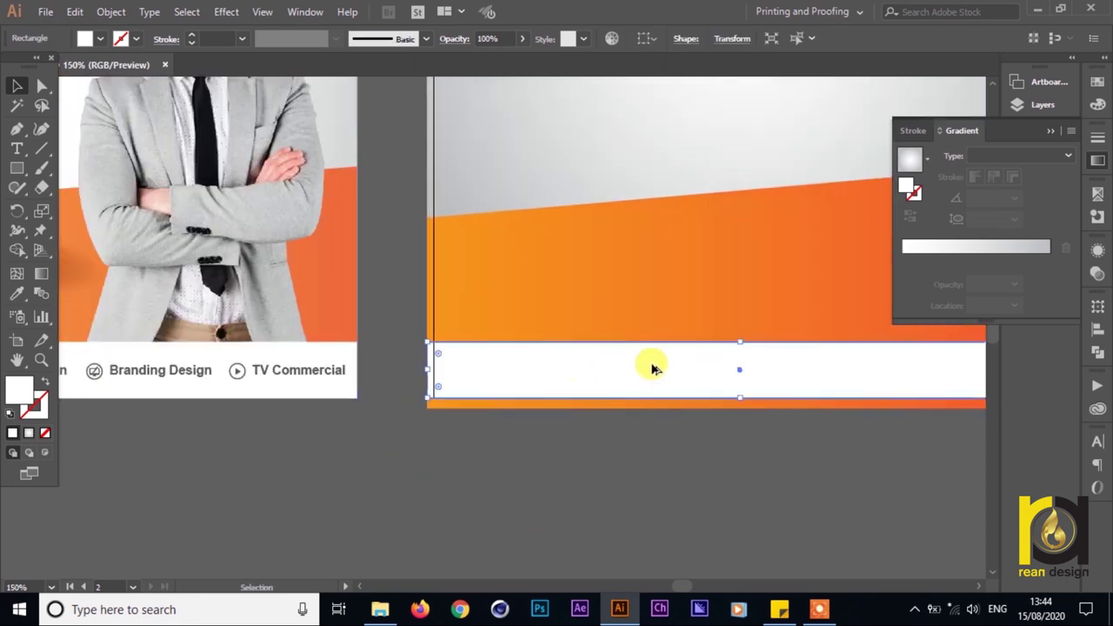
{"action": "scroll", "coordinate": [668, 371], "scroll_direction": "right", "scroll_amount": 4}
{"action": "key", "text": "a"}
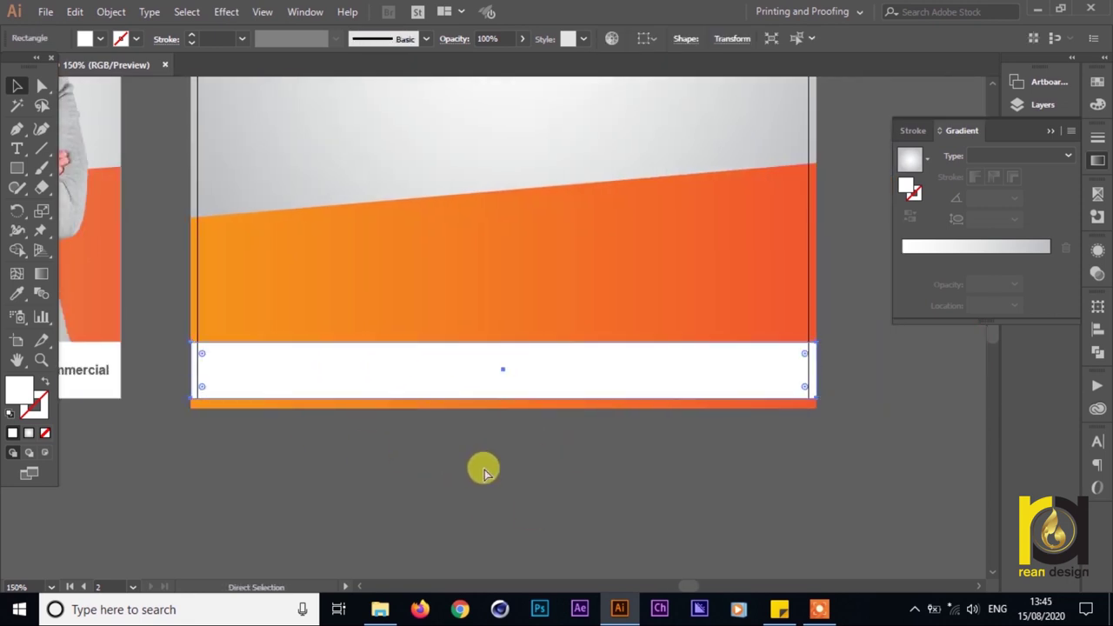
{"action": "key", "text": "ctrl+c"}
{"action": "key", "text": "ctrl+v"}
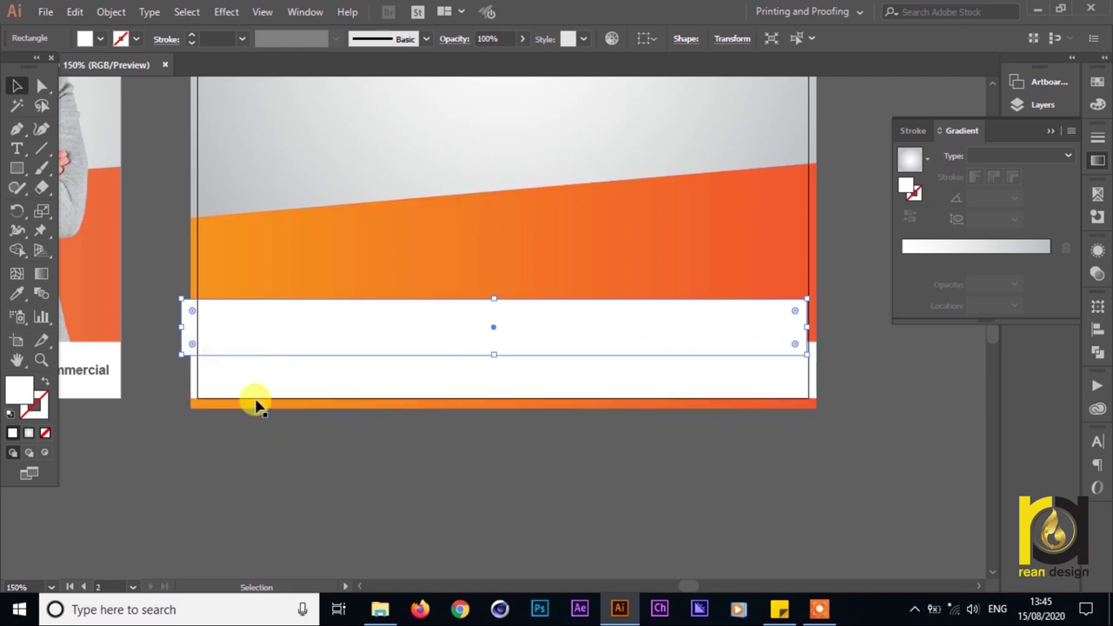
{"action": "key", "text": "v"}
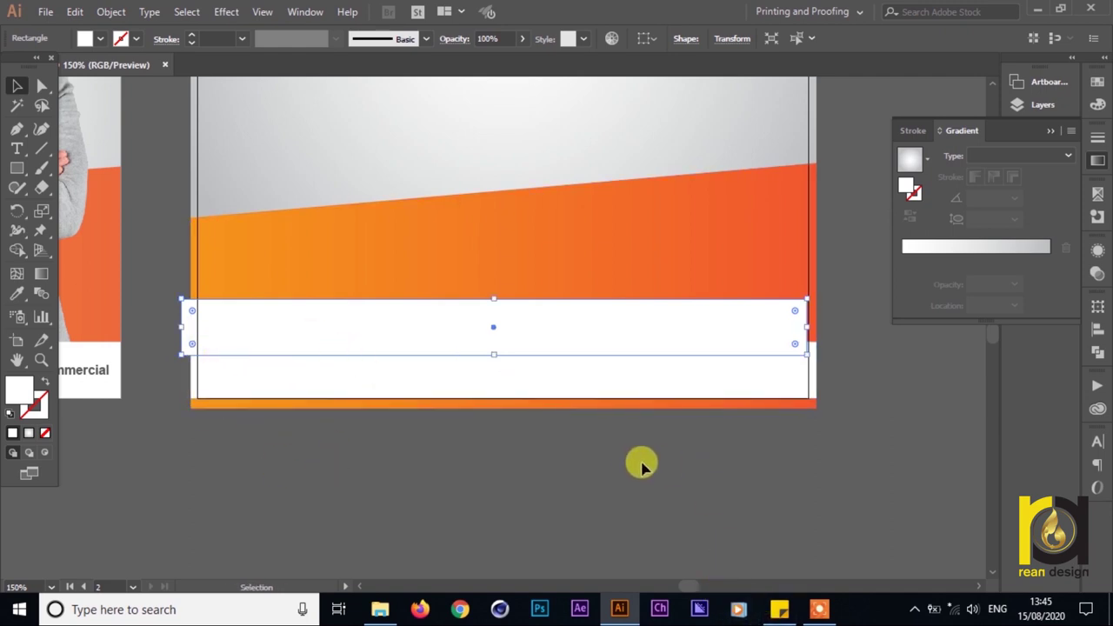
{"action": "key", "text": "ctrl+z"}
- Paste a copy of the white strip directly in front and narrow it to about a quarter of the width, keeping its left edge aligned
{"action": "left_click", "coordinate": [613, 462]}
{"action": "left_click", "coordinate": [607, 383]}
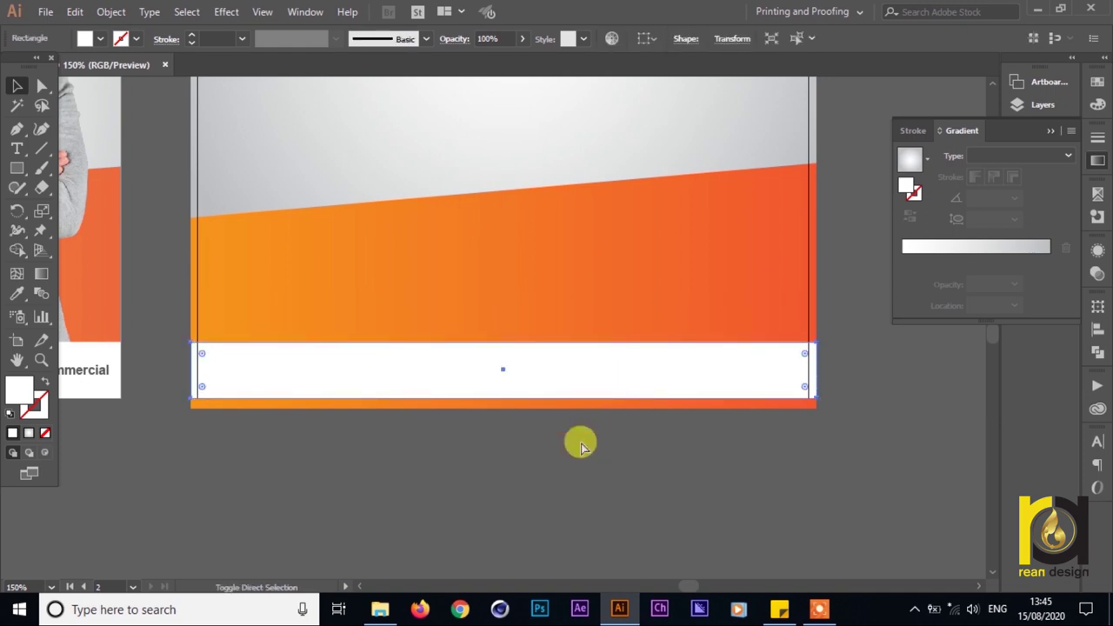
{"action": "key", "text": "ctrl"}
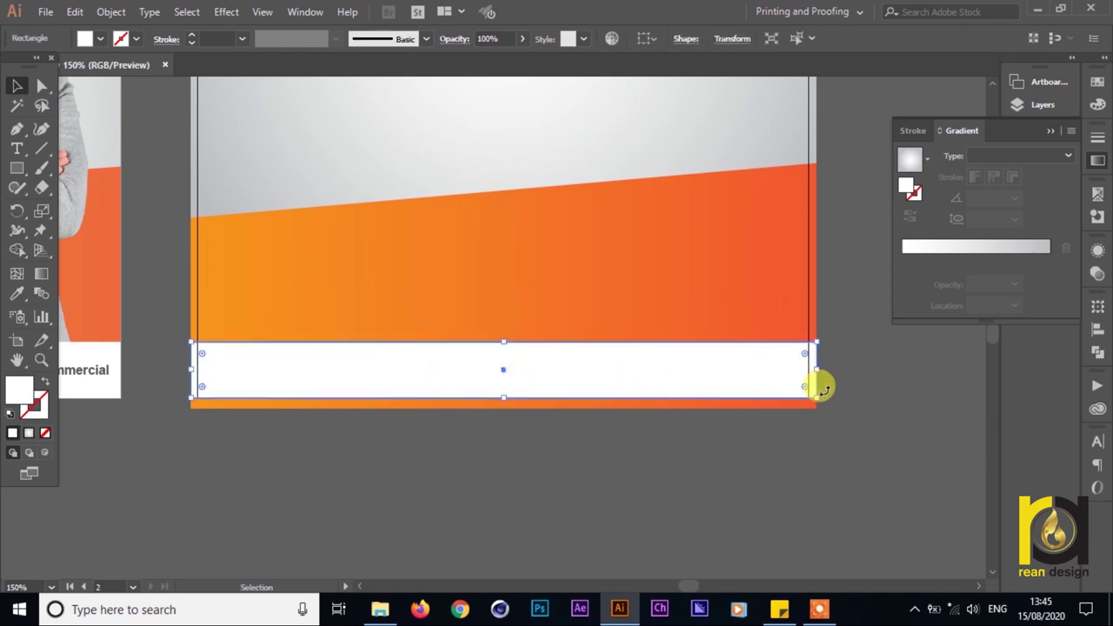
{"action": "left_click_drag", "start_coordinate": [739, 374], "coordinate": [632, 370]}
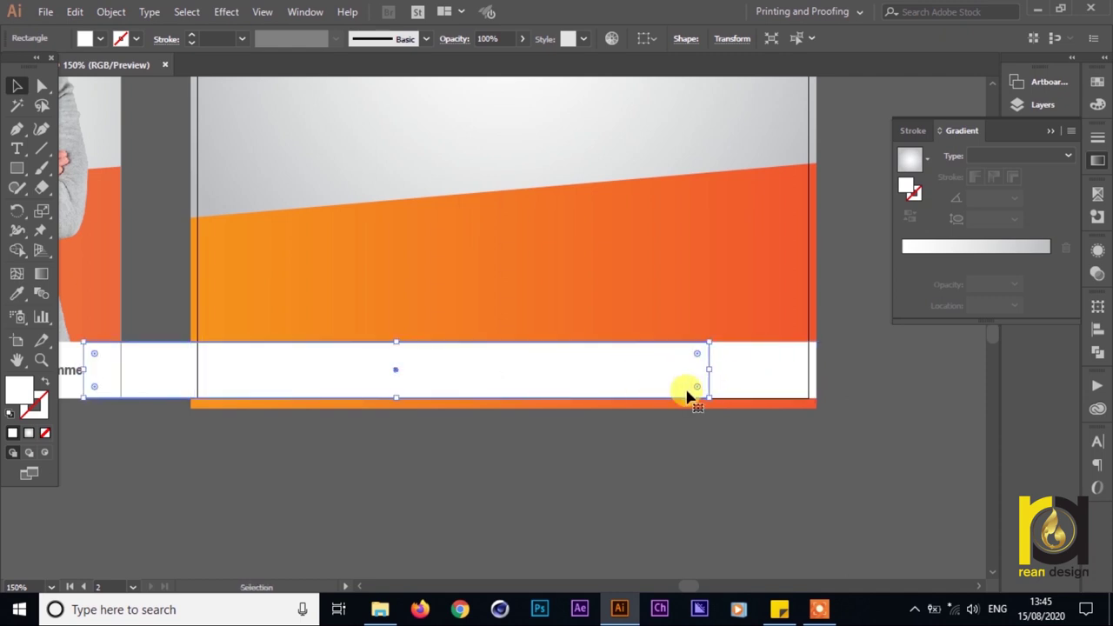
{"action": "key", "text": "ctrl+z"}
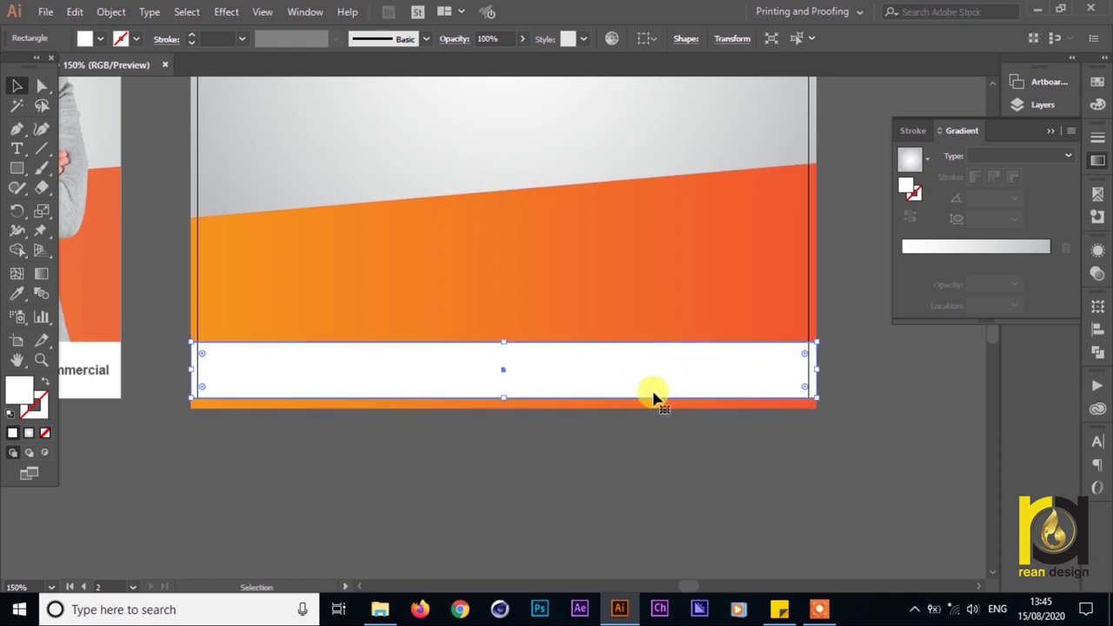
{"action": "left_click_drag", "start_coordinate": [818, 369], "coordinate": [785, 442]}
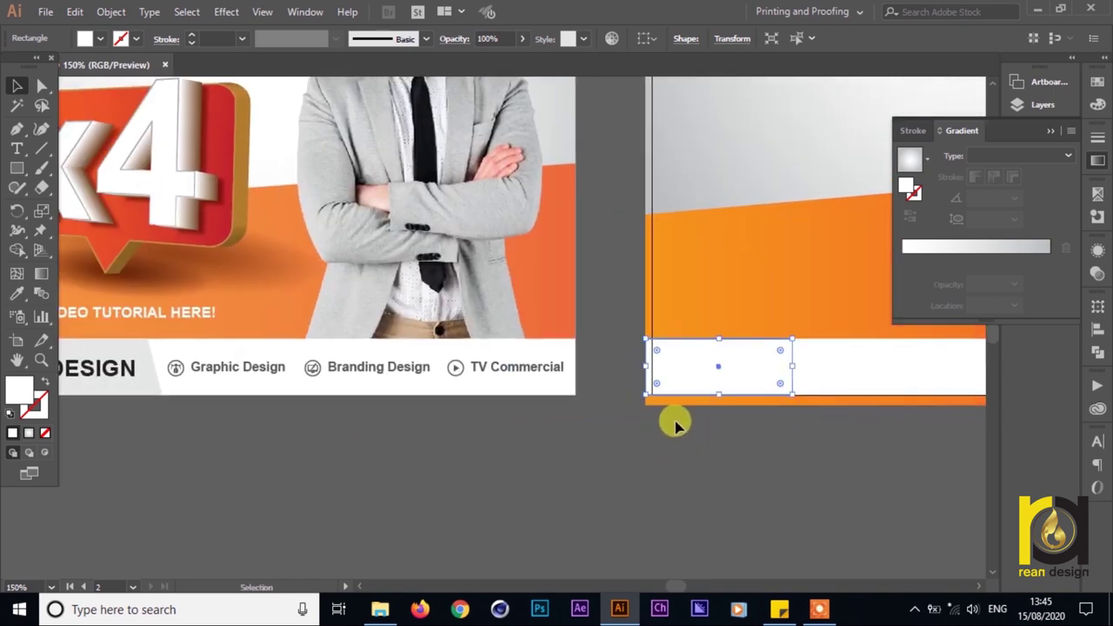
- Fill the narrow rectangle at the left of the footer with the light grey sampled from the reference poster's footer
{"action": "key", "text": "i"}
{"action": "left_click", "coordinate": [154, 378]}
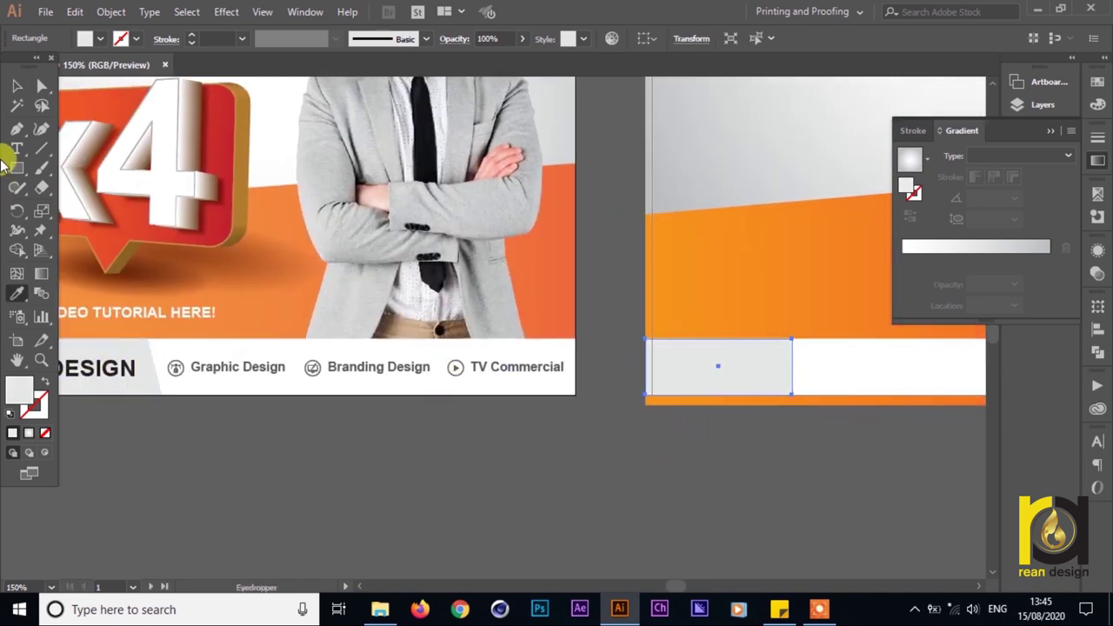
{"action": "left_click", "coordinate": [17, 86]}
{"action": "left_click_drag", "start_coordinate": [788, 472], "coordinate": [733, 463]}
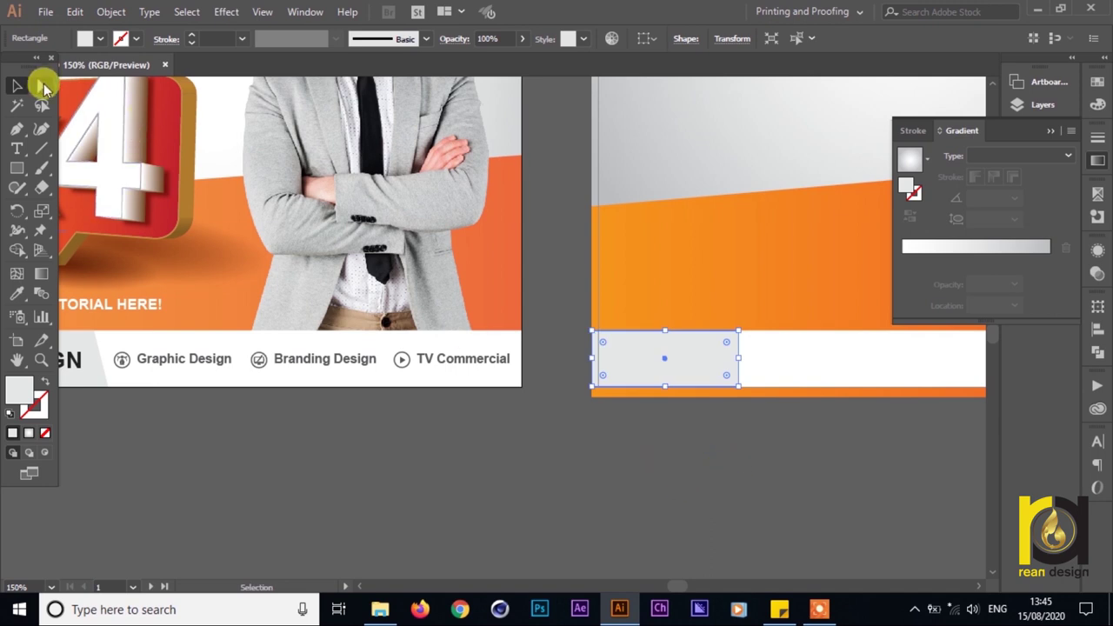
- Move the lower-right corner of the light grey footer rectangle outward so its right side slants, and deselect it
{"action": "left_click", "coordinate": [42, 85]}
{"action": "left_click_drag", "start_coordinate": [739, 390], "coordinate": [768, 392]}
{"action": "left_click_drag", "start_coordinate": [855, 430], "coordinate": [552, 440]}
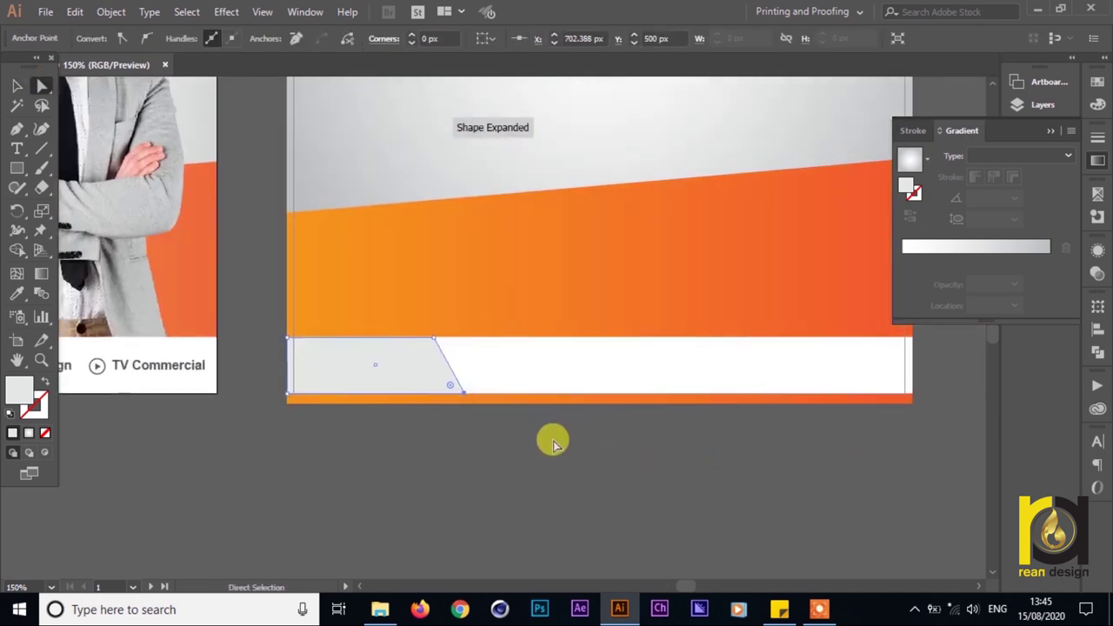
{"action": "key", "text": "v"}
{"action": "left_click", "coordinate": [560, 452]}
{"action": "scroll", "coordinate": [626, 478], "scroll_direction": "down", "scroll_amount": 1}
{"action": "mouse_move", "coordinate": [692, 494]}
{"action": "left_mouse_down"}
{"action": "mouse_move", "coordinate": [688, 509]}
{"action": "mouse_move", "coordinate": [666, 507]}
{"action": "mouse_move", "coordinate": [656, 482]}
{"action": "mouse_move", "coordinate": [679, 494]}
{"action": "left_mouse_up"}
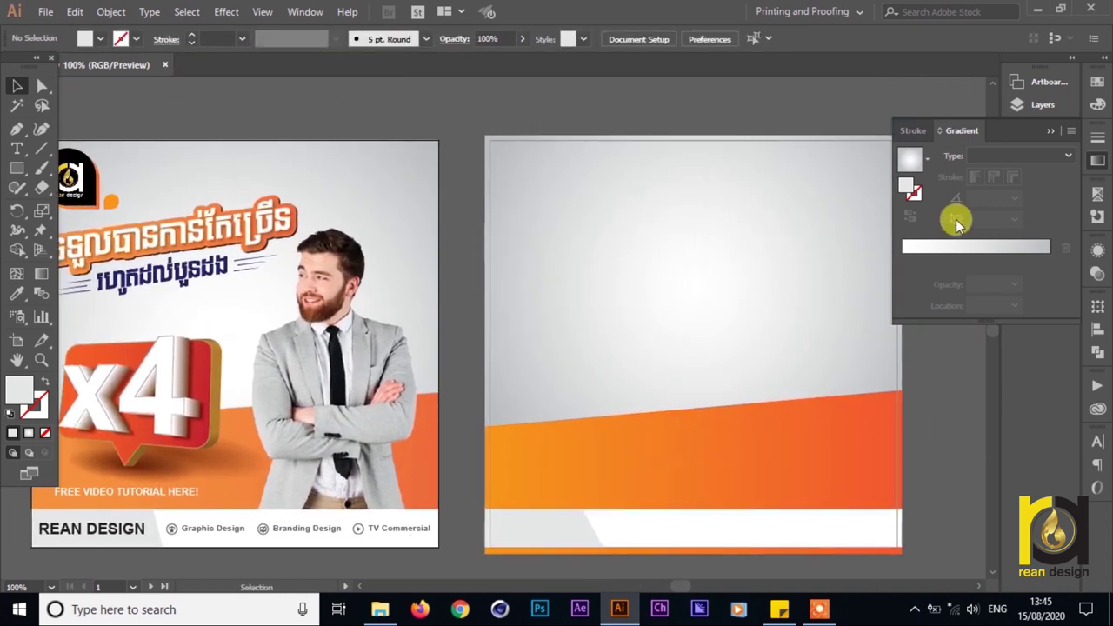
{"action": "left_click", "coordinate": [525, 380]}
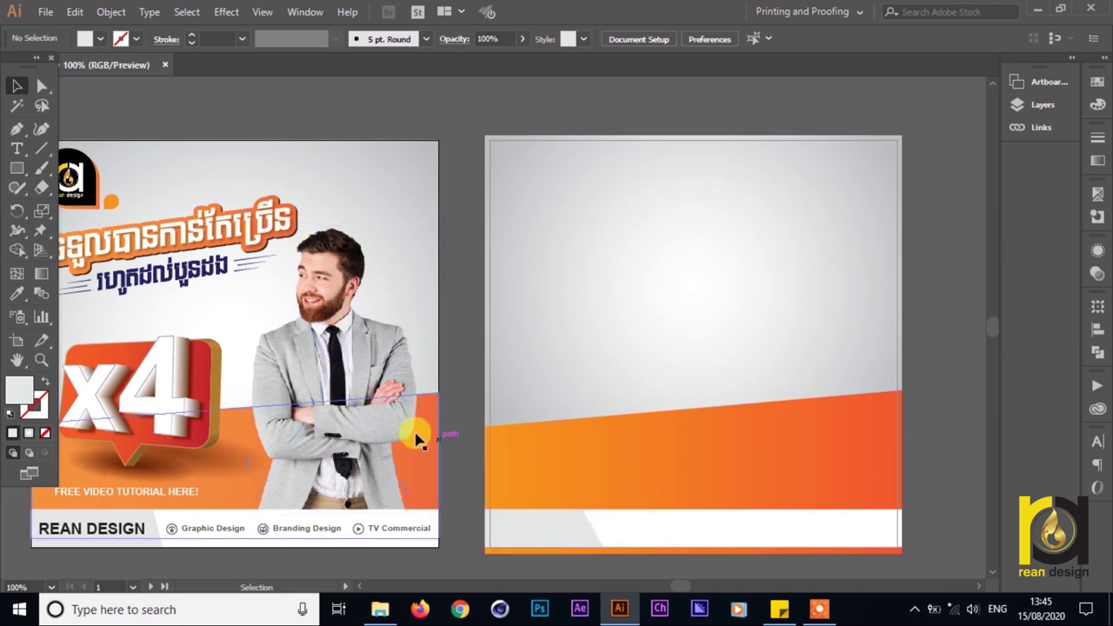
{"action": "left_click_drag", "start_coordinate": [376, 408], "coordinate": [509, 391]}
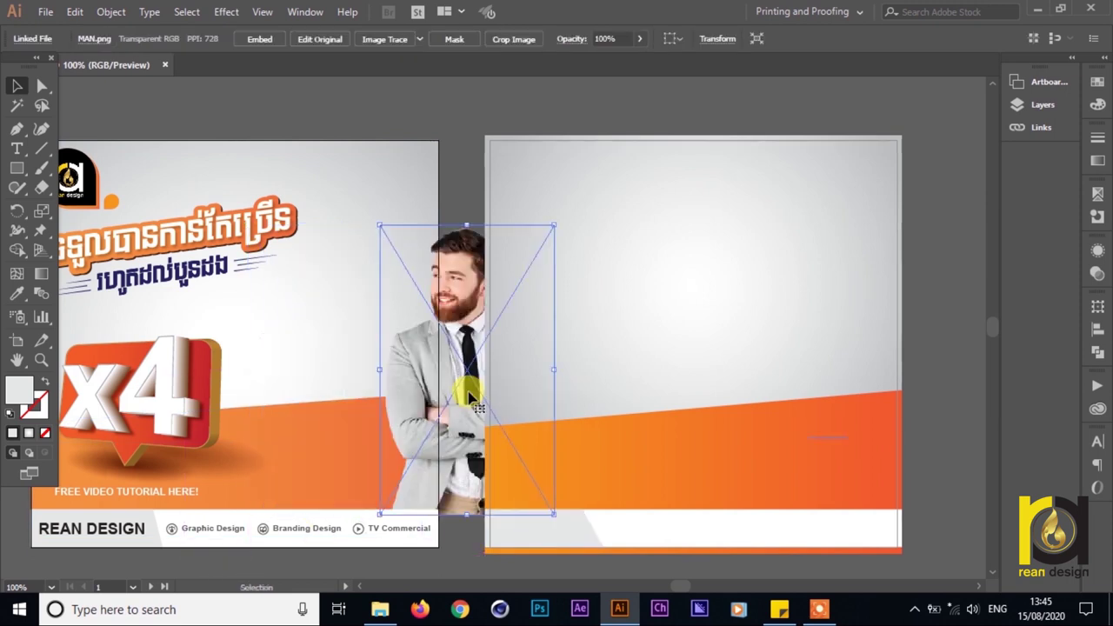
{"action": "scroll", "coordinate": [448, 270], "scroll_direction": "down", "scroll_amount": 3}
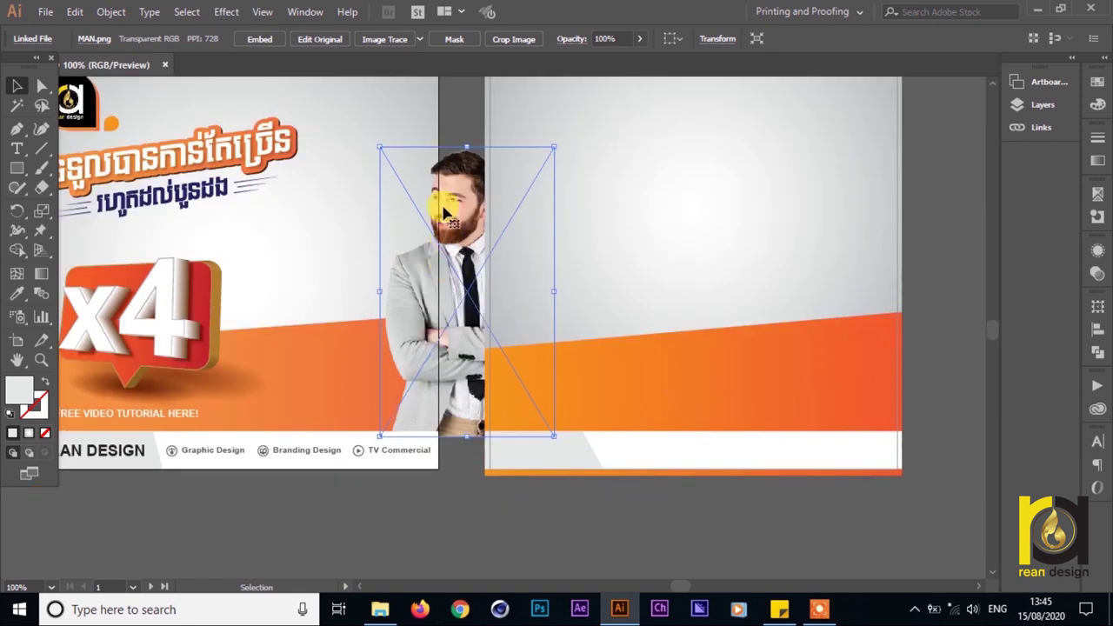
{"action": "key", "text": "ctrl+z"}
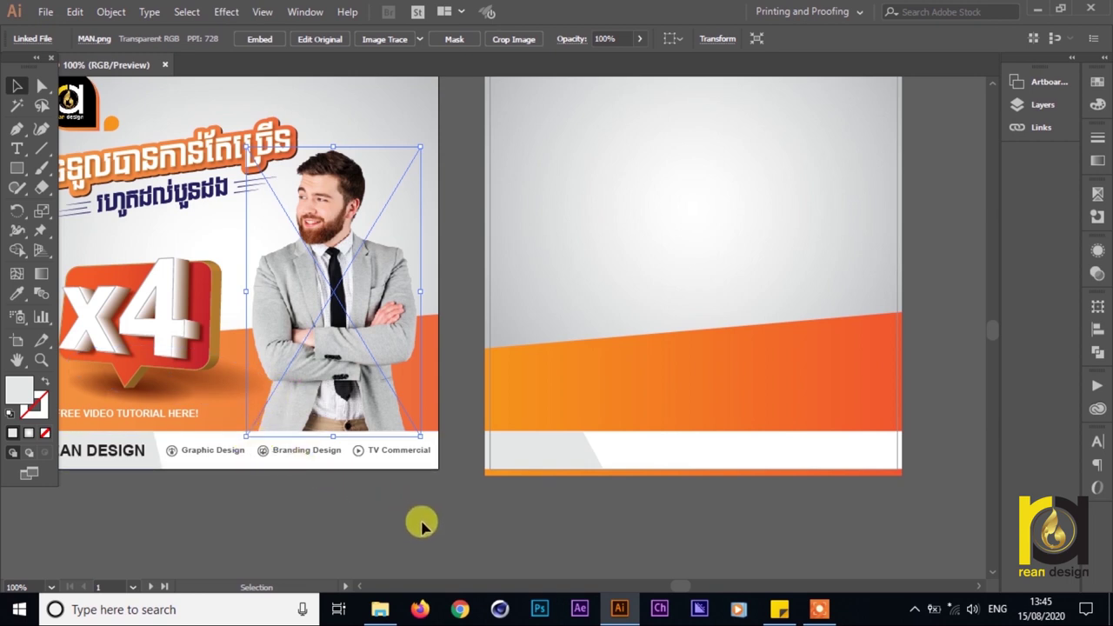
- Place the MAN image from the Record folder on drive D into the poster document
{"action": "left_click", "coordinate": [380, 609]}
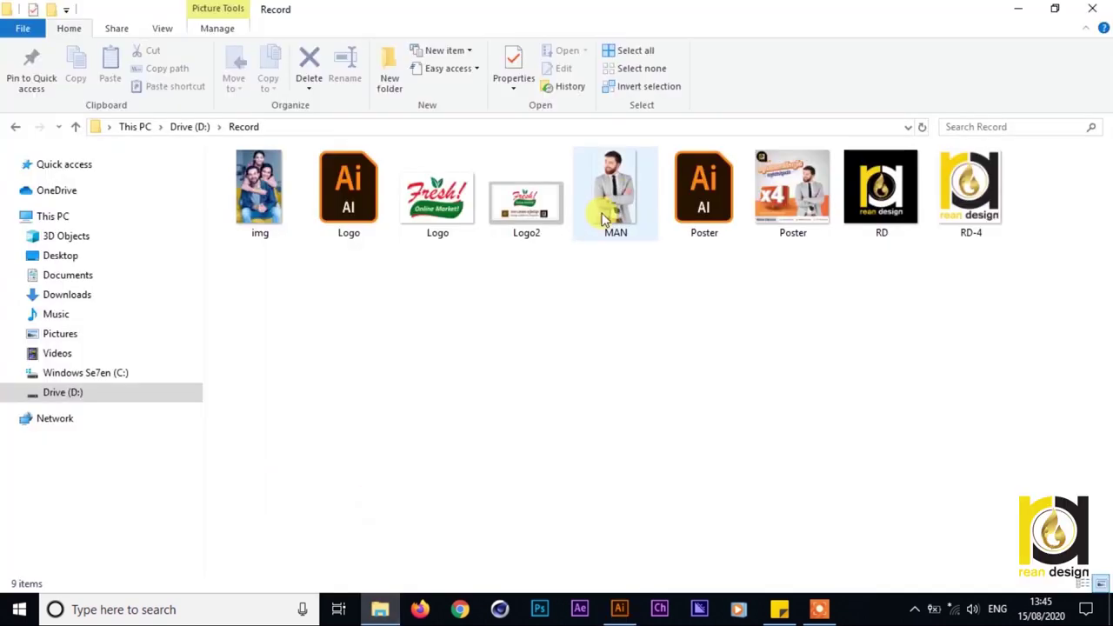
{"action": "left_click", "coordinate": [635, 184]}
{"action": "left_click_drag", "start_coordinate": [635, 185], "coordinate": [543, 372]}
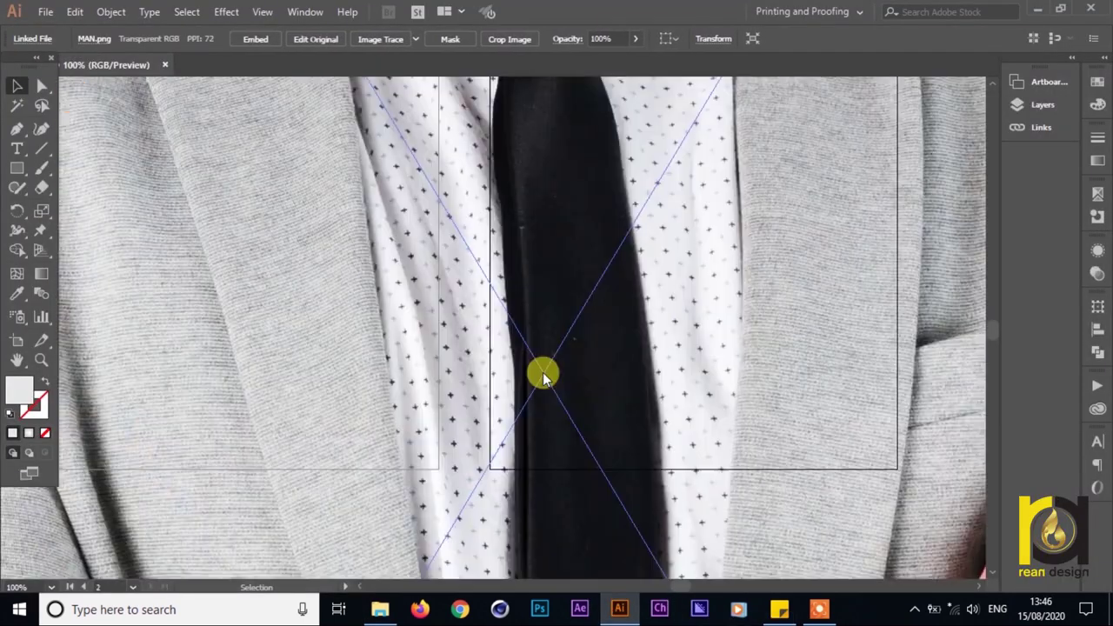
- Scale the placed photo of the man down proportionally to suit the poster artboard
{"action": "key", "text": "ctrl+minus"}
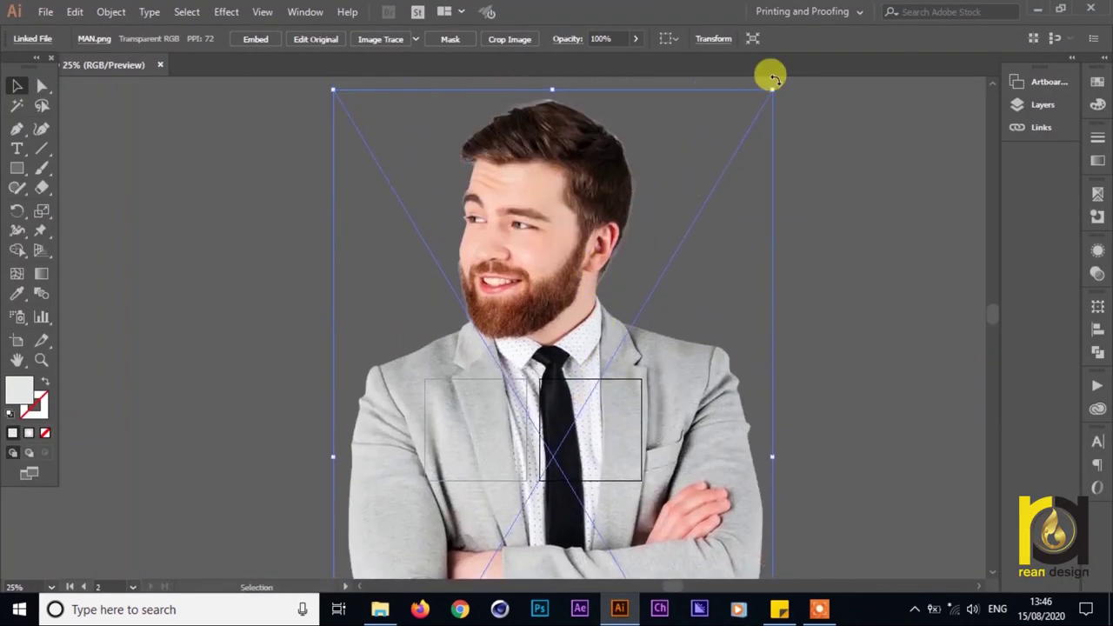
{"action": "left_click_drag", "start_coordinate": [774, 85], "coordinate": [634, 419]}
{"action": "key", "text": "ctrl+plus"}
{"action": "key", "text": "ctrl+plus"}
{"action": "key", "text": "ctrl+plus"}
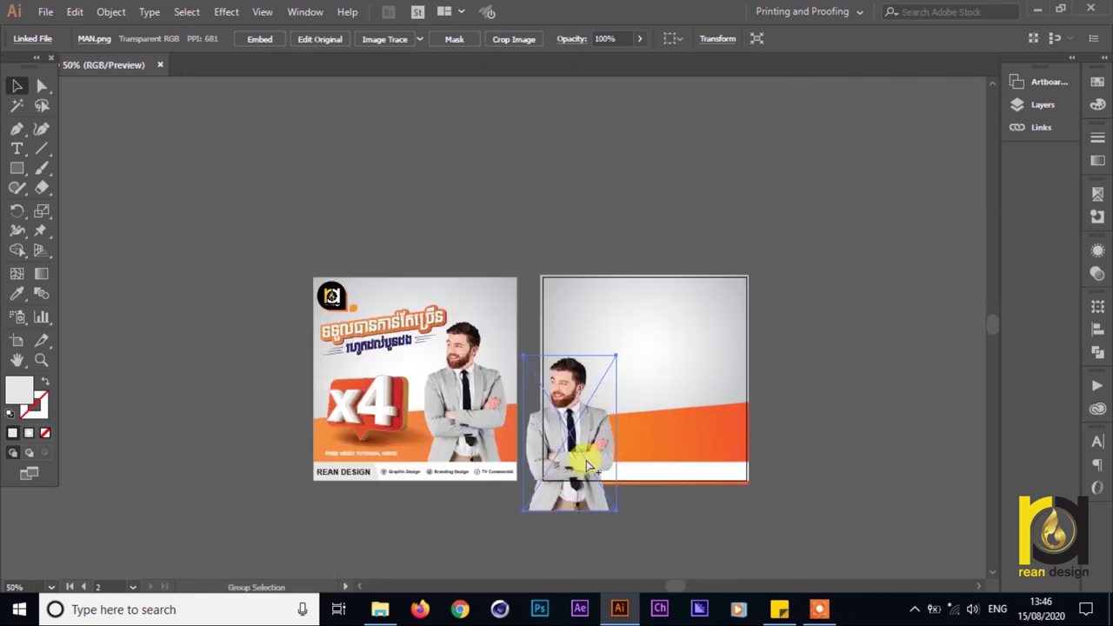
- Position the man on the right side of the new poster with his waist overlapping the footer's upper edge, and shrink him slightly
{"action": "left_click_drag", "start_coordinate": [520, 423], "coordinate": [617, 364]}
{"action": "mouse_move", "coordinate": [676, 239]}
{"action": "left_mouse_down"}
{"action": "mouse_move", "coordinate": [664, 236]}
{"action": "mouse_move", "coordinate": [670, 251]}
{"action": "left_mouse_up"}
{"action": "scroll", "coordinate": [551, 250], "scroll_direction": "up", "scroll_amount": 1}
{"action": "left_click_drag", "start_coordinate": [566, 251], "coordinate": [553, 239]}
{"action": "scroll", "coordinate": [603, 385], "scroll_direction": "down", "scroll_amount": 5}
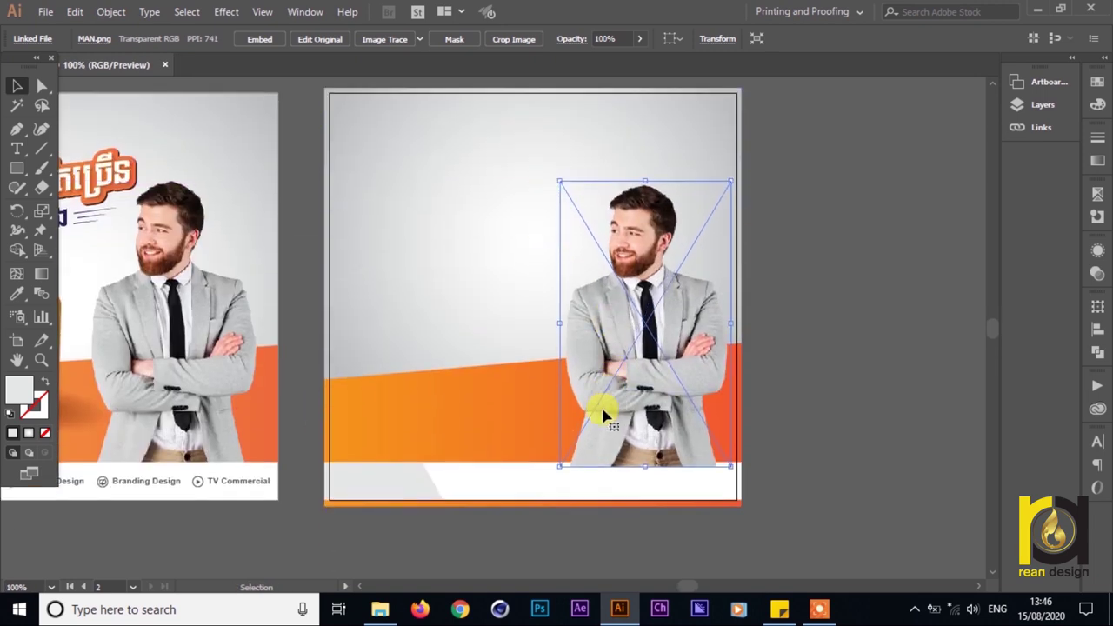
- Group the white footer strip with the slanted light grey shape on its left
{"action": "scroll", "coordinate": [539, 508], "scroll_direction": "left", "scroll_amount": 2}
{"action": "left_click", "coordinate": [554, 519]}
{"action": "left_click", "coordinate": [510, 437]}
{"action": "left_click", "coordinate": [502, 494]}
{"action": "left_click", "coordinate": [479, 442]}
{"action": "left_click", "coordinate": [505, 514]}
{"action": "left_click", "coordinate": [531, 432]}
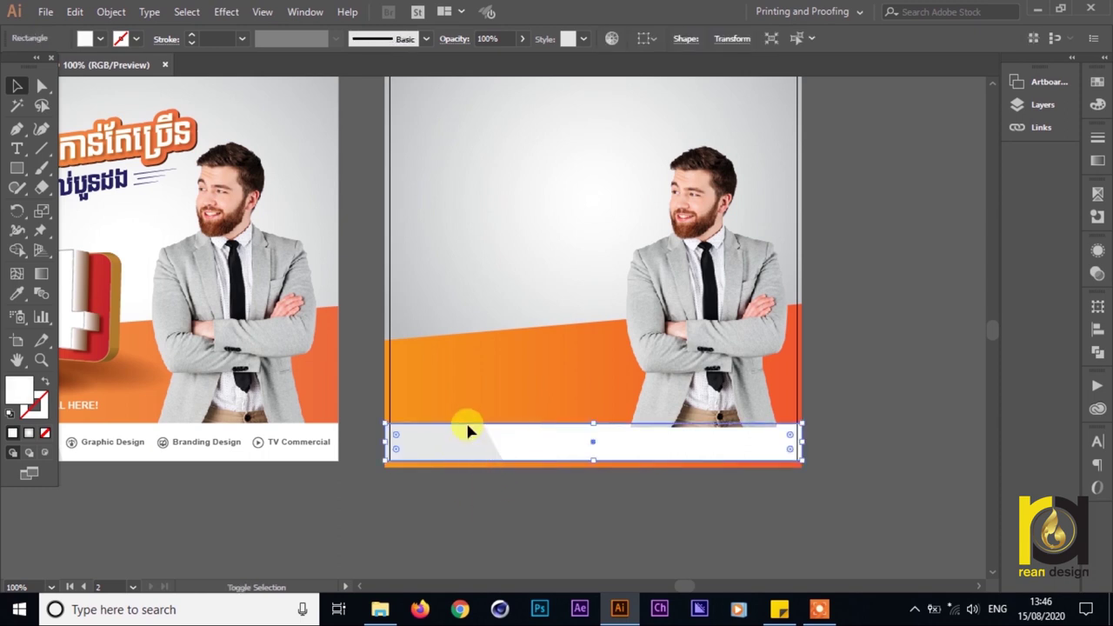
{"action": "left_click", "coordinate": [522, 491]}
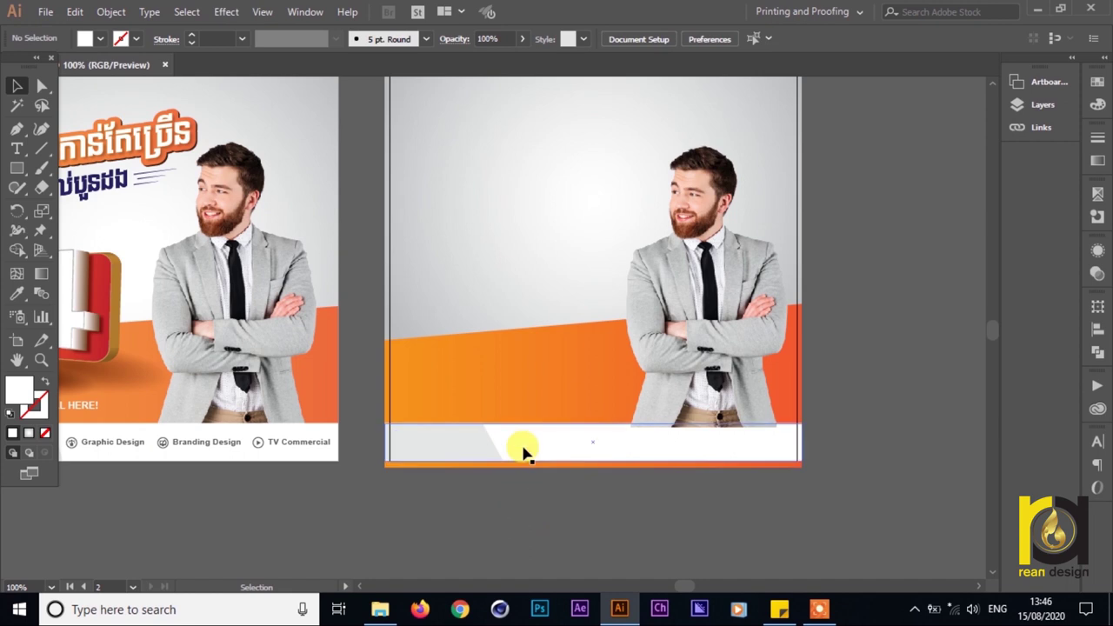
{"action": "left_click", "coordinate": [525, 447]}
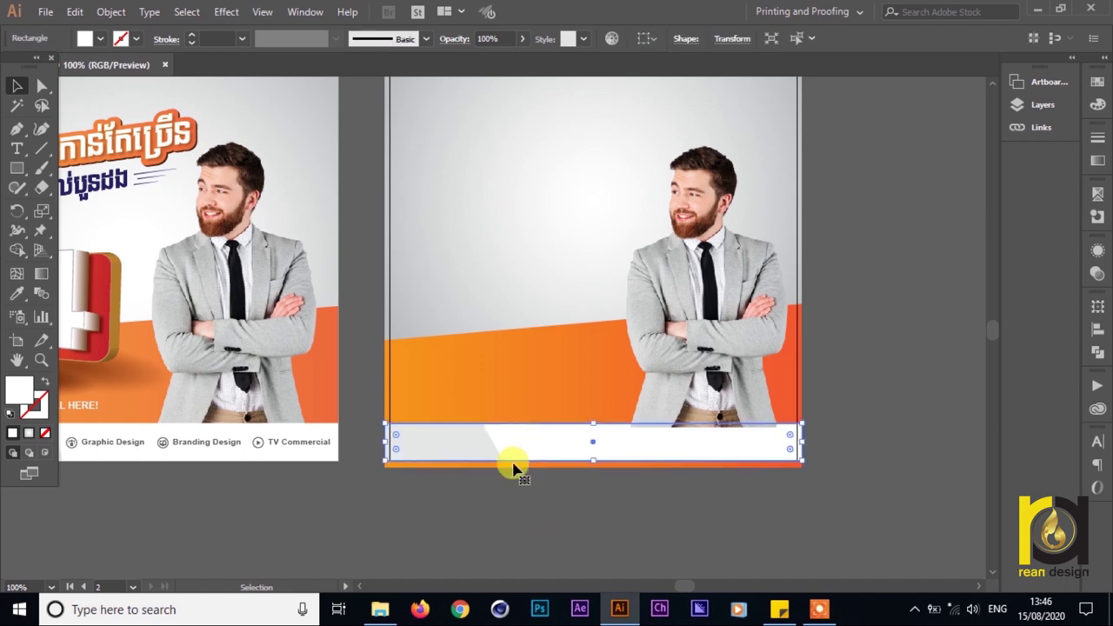
{"action": "left_click", "coordinate": [462, 441], "text": "shift"}
{"action": "key", "text": "ctrl+g"}
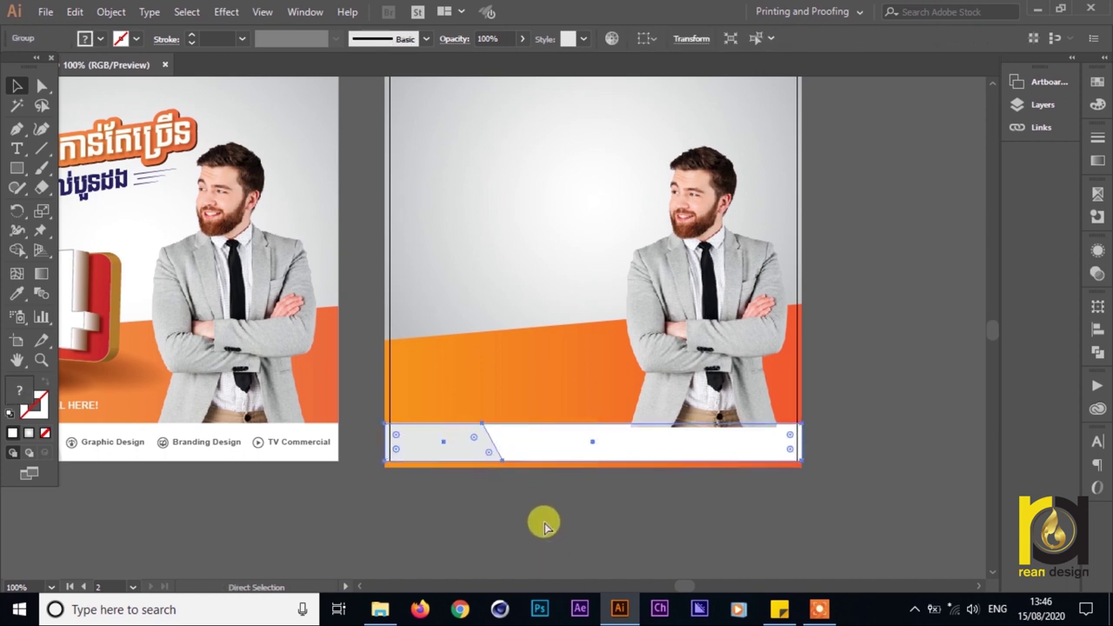
{"action": "left_click", "coordinate": [545, 524]}
- Bring the footer group in front of the man's photo so it covers the photo's lower edge
{"action": "left_click", "coordinate": [534, 443]}
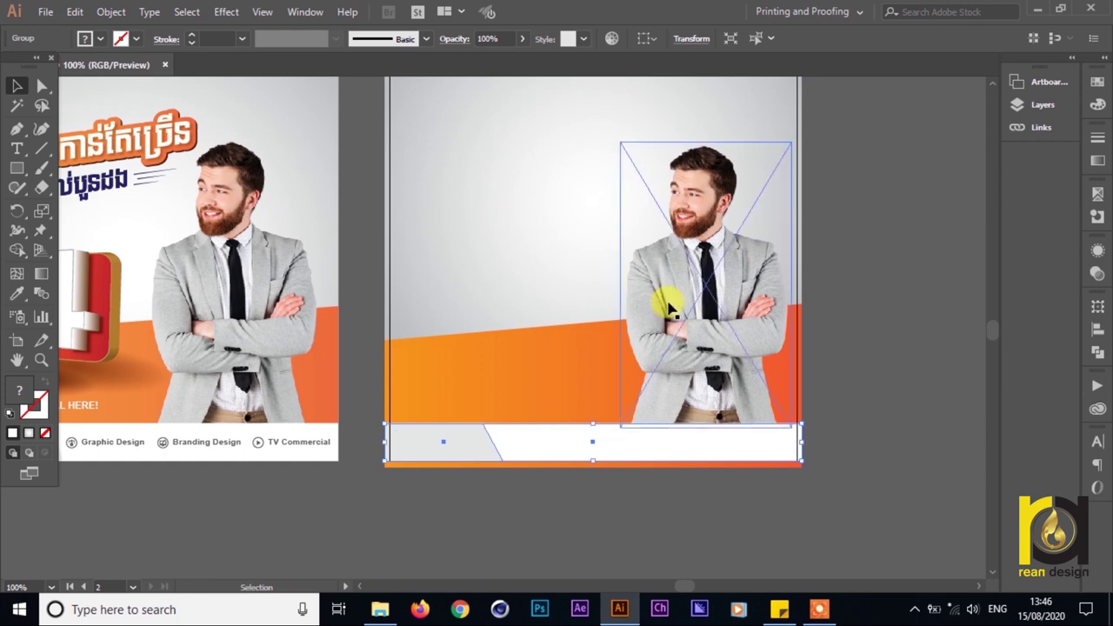
{"action": "left_click", "coordinate": [578, 474]}
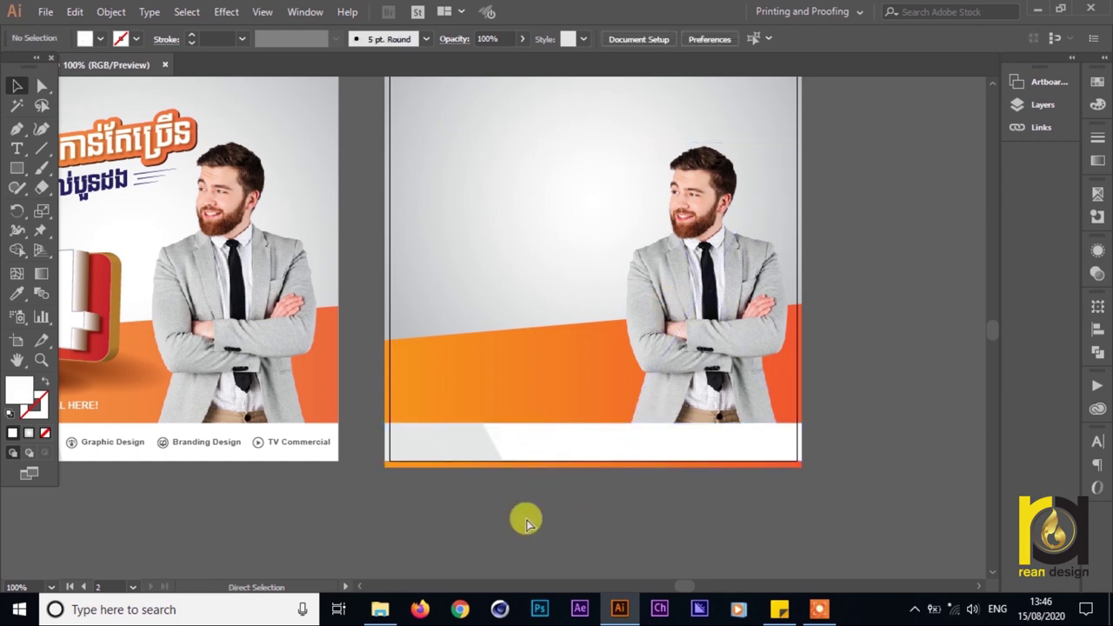
{"action": "left_click_drag", "start_coordinate": [435, 539], "coordinate": [604, 550]}
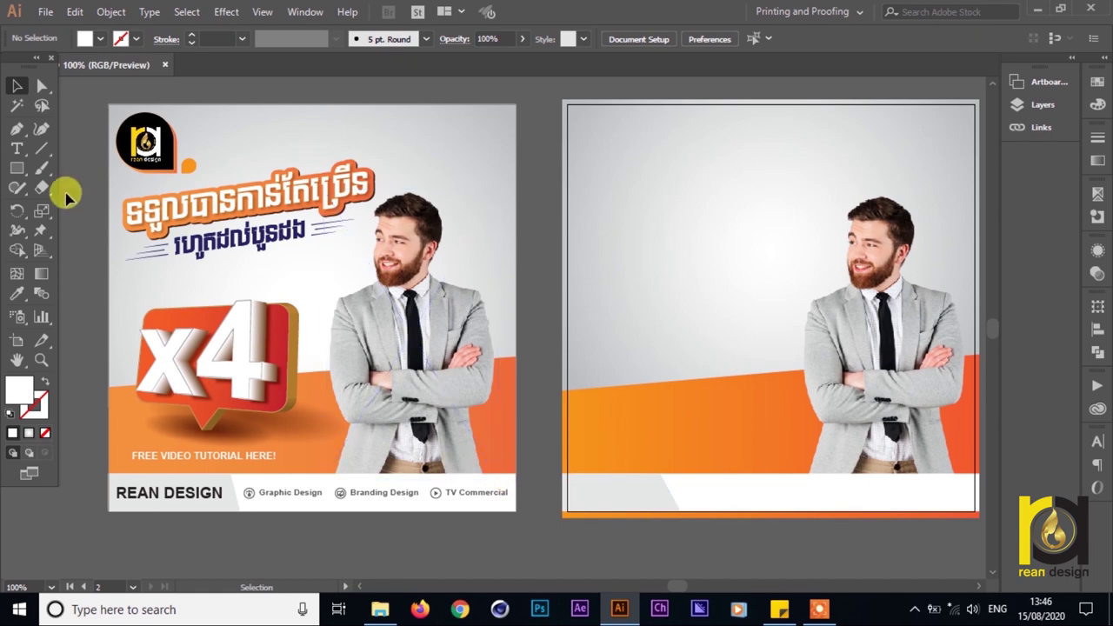
- Add the headline text "ទទួលបានកាន់តែច្រើន" in the Kh Jrung Thom font on the upper left of the new poster
{"action": "key", "text": "t"}
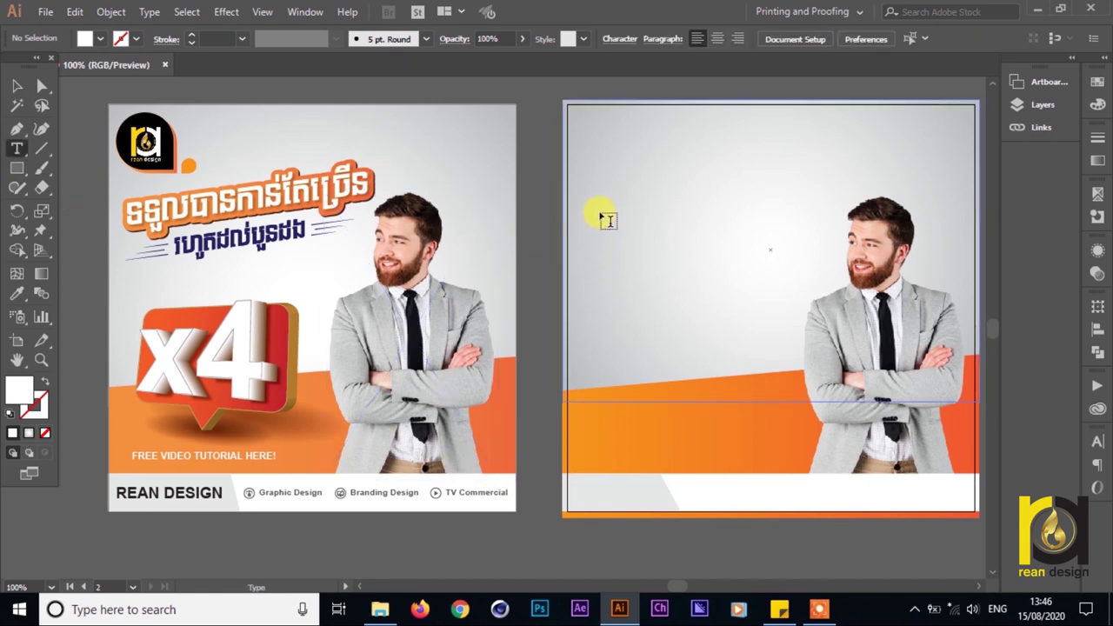
{"action": "left_click", "coordinate": [604, 205]}
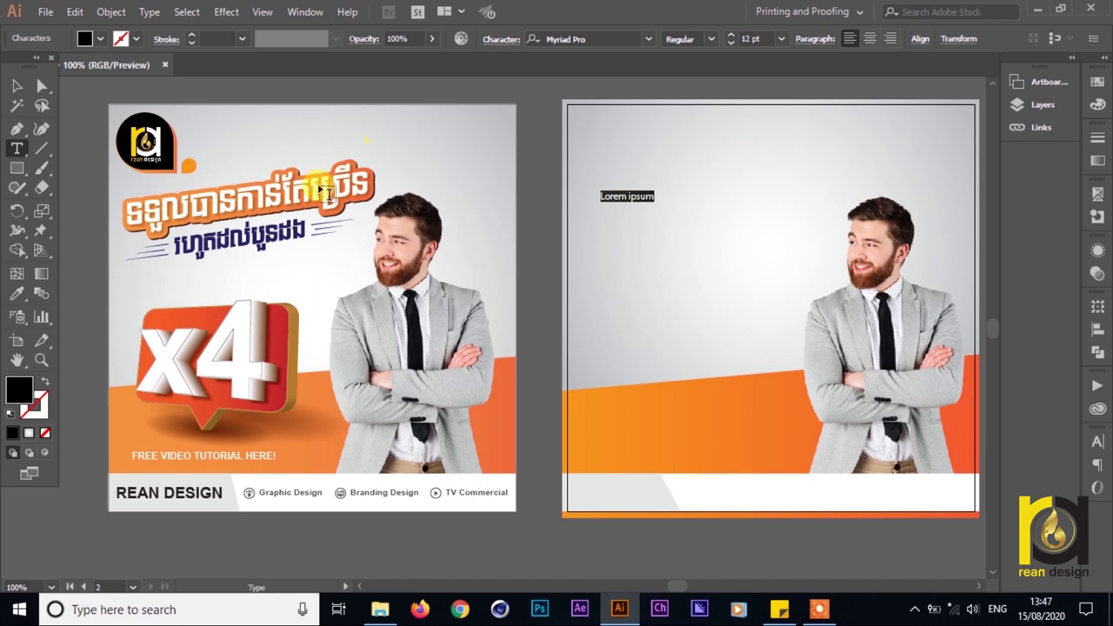
{"action": "left_click", "coordinate": [554, 41]}
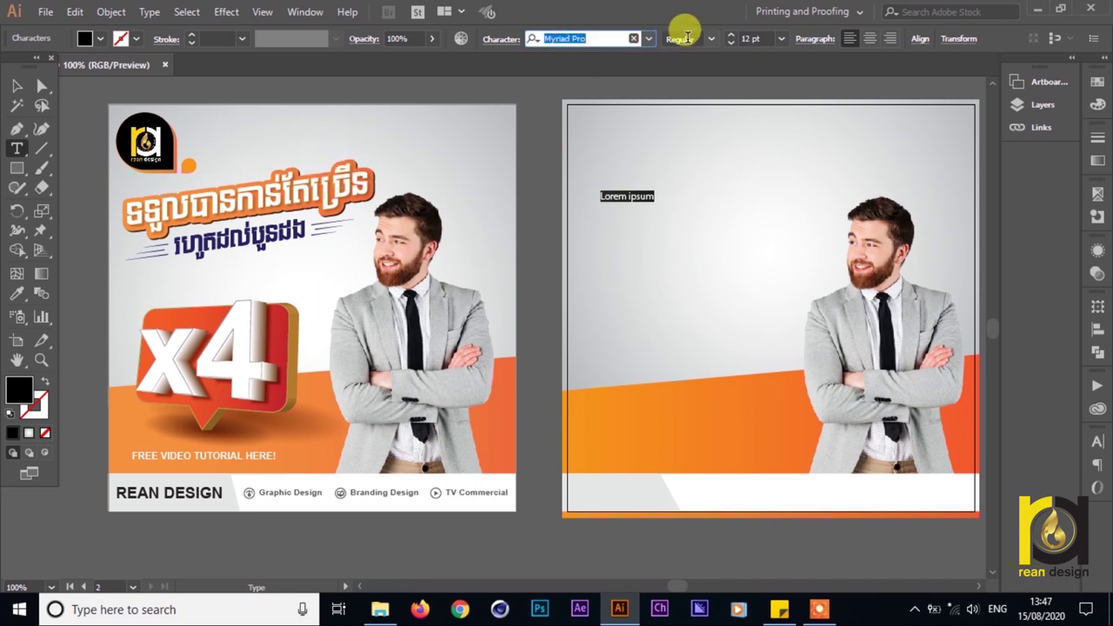
{"action": "type", "text": "kh j"}
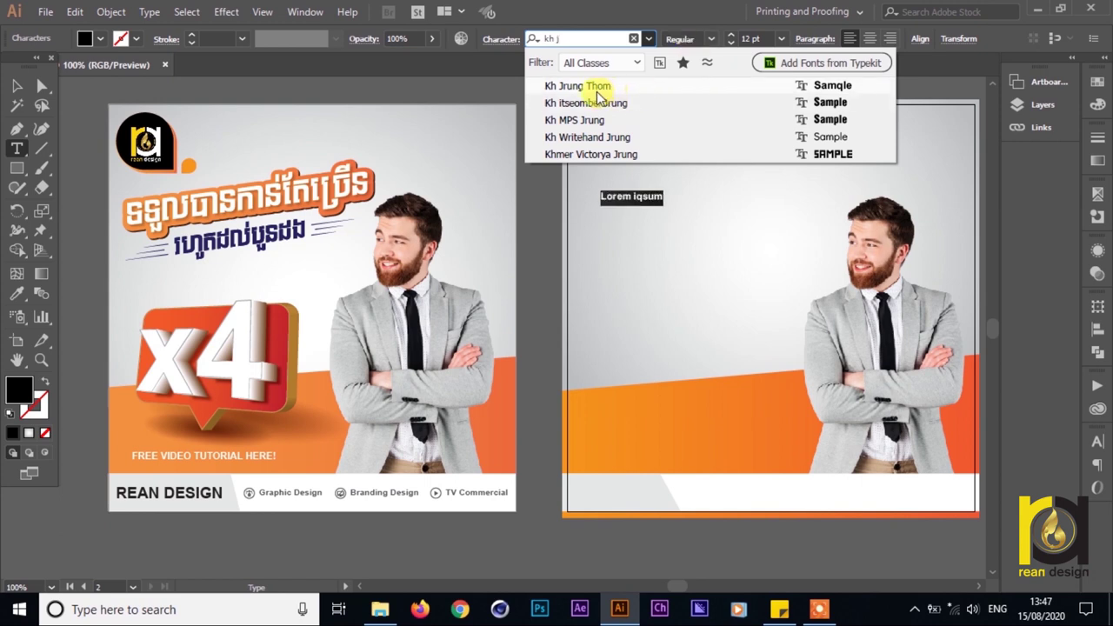
{"action": "left_click", "coordinate": [596, 87]}
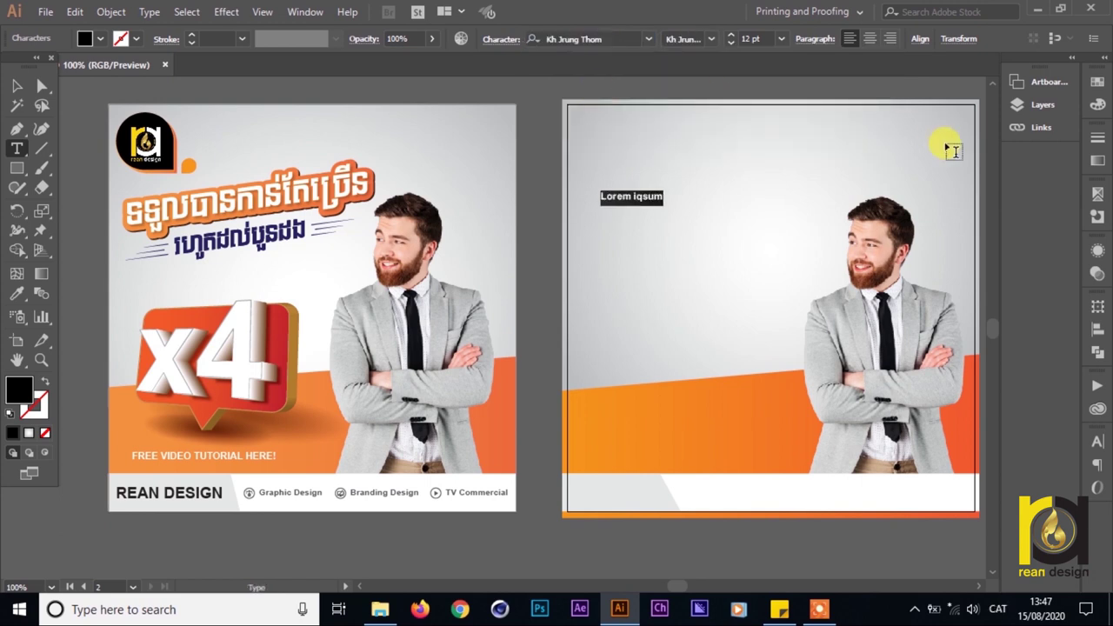
{"action": "type", "text": "នកាន់តែច្រើន"}
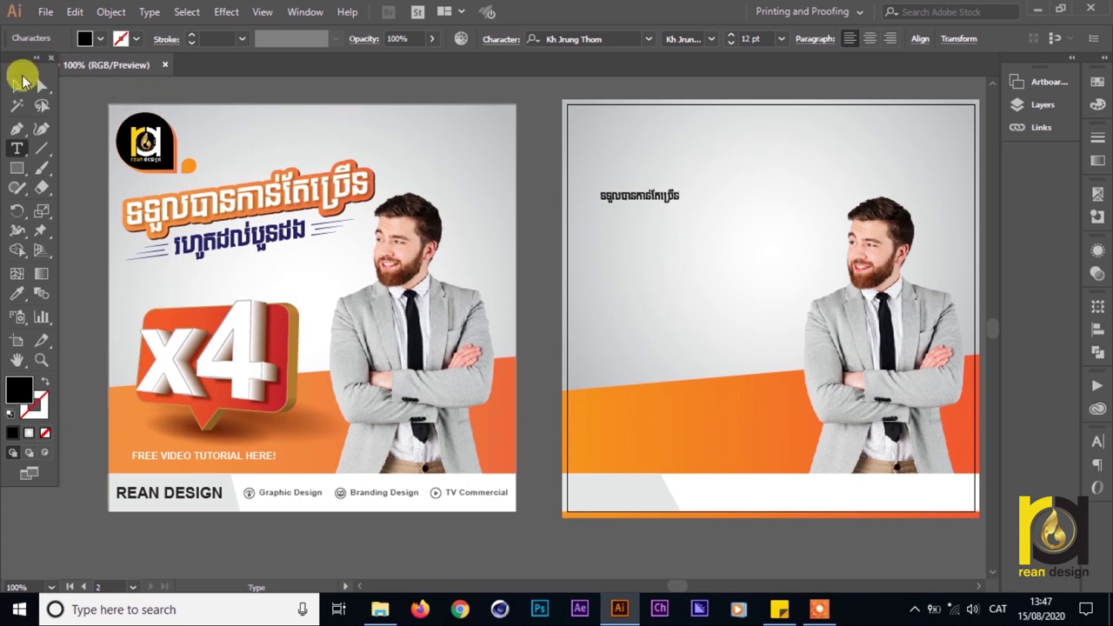
- Enlarge the headline to about 35 pt and position it on the upper left of the poster, beside the man's head
{"action": "left_click", "coordinate": [16, 85]}
{"action": "left_click_drag", "start_coordinate": [677, 209], "coordinate": [839, 252]}
{"action": "left_click_drag", "start_coordinate": [755, 214], "coordinate": [733, 209]}
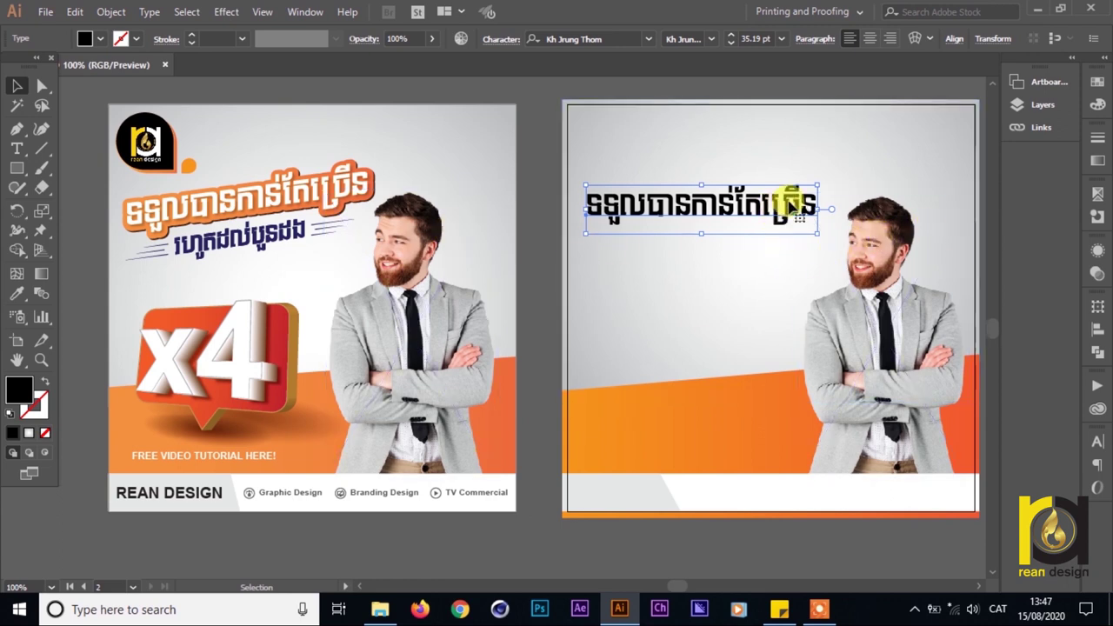
- Try to rotate the headline text slightly clockwise
{"action": "mouse_move", "coordinate": [824, 181]}
{"action": "left_mouse_down"}
{"action": "mouse_move", "coordinate": [802, 149]}
{"action": "mouse_move", "coordinate": [833, 204]}
{"action": "mouse_move", "coordinate": [827, 182]}
{"action": "left_mouse_up"}
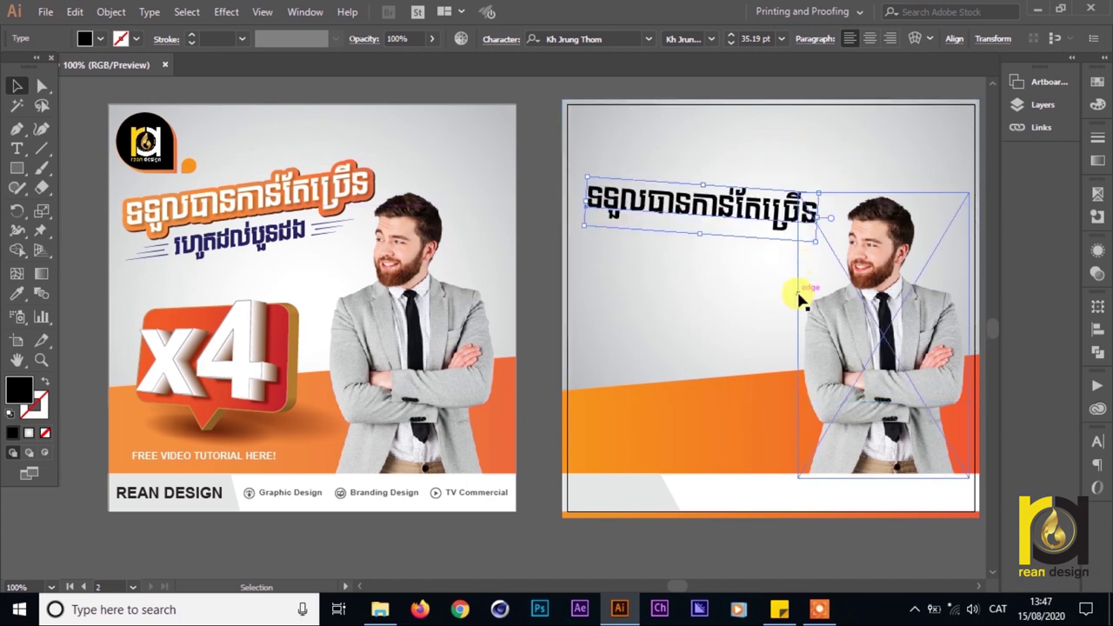
{"action": "key", "text": "ctrl+z"}
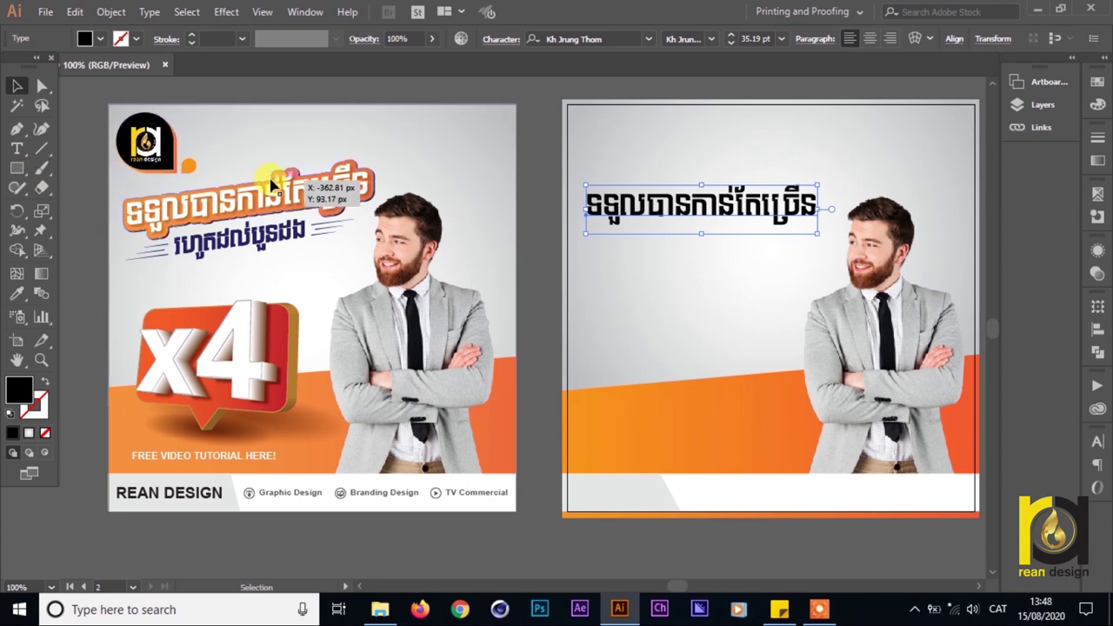
- Shear the headline vertically with Free Transform so its baseline rises toward the right, matching the reference poster
{"action": "key", "text": "e"}
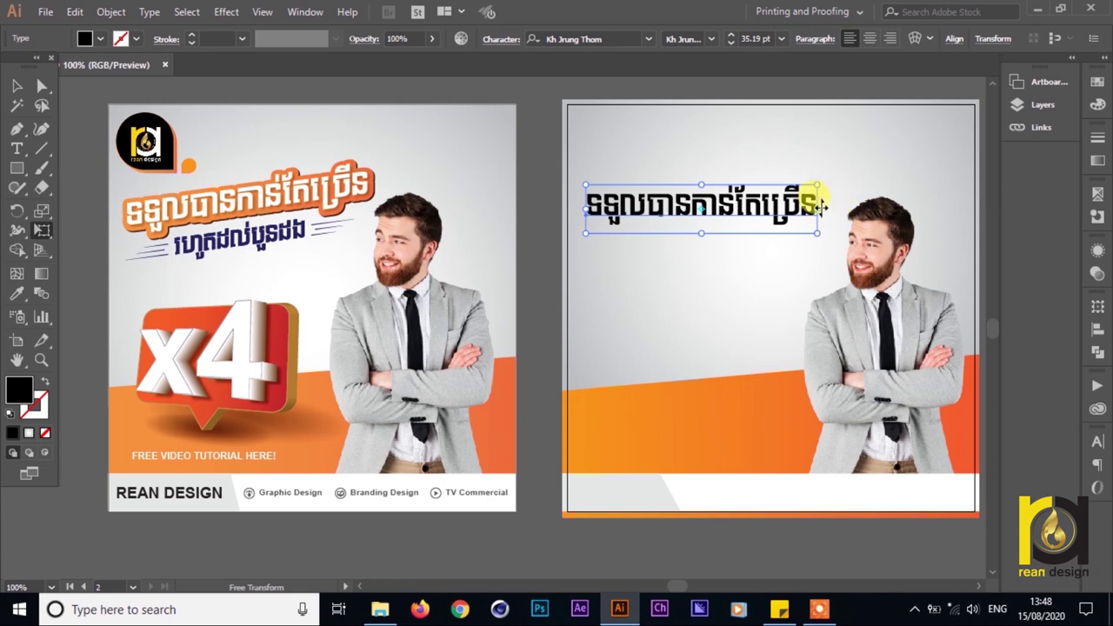
{"action": "left_click_drag", "start_coordinate": [819, 206], "coordinate": [820, 239]}
{"action": "key", "text": "ctrl+z"}
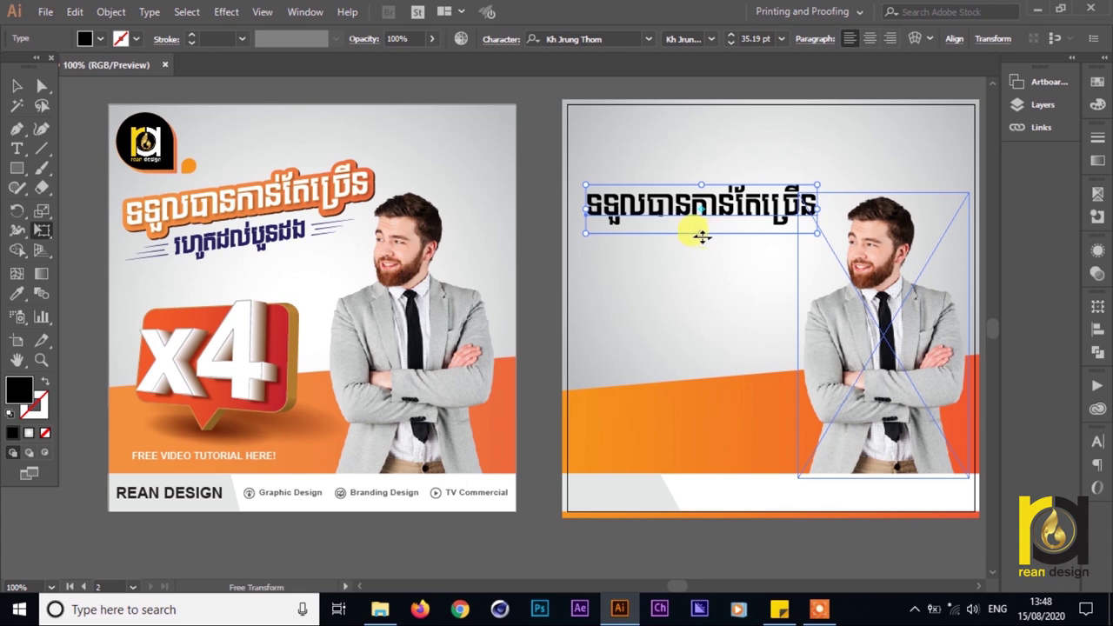
{"action": "mouse_move", "coordinate": [701, 236]}
{"action": "left_mouse_down"}
{"action": "mouse_move", "coordinate": [721, 235]}
{"action": "mouse_move", "coordinate": [621, 236]}
{"action": "mouse_move", "coordinate": [701, 250]}
{"action": "left_mouse_up"}
{"action": "key", "text": "ctrl+z"}
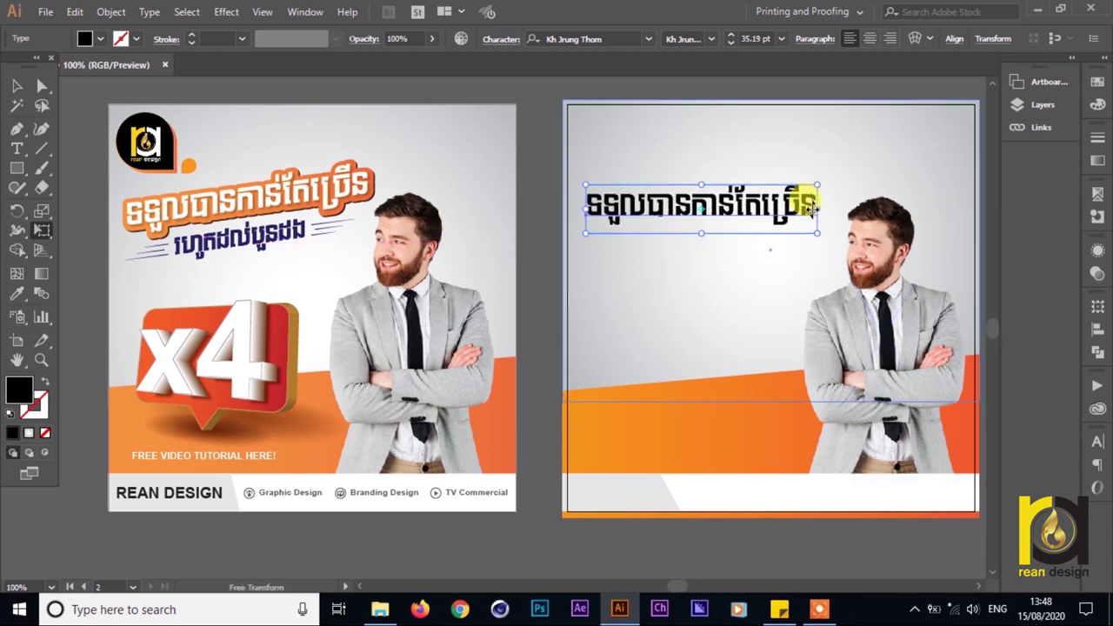
{"action": "left_click_drag", "start_coordinate": [817, 207], "coordinate": [815, 190]}
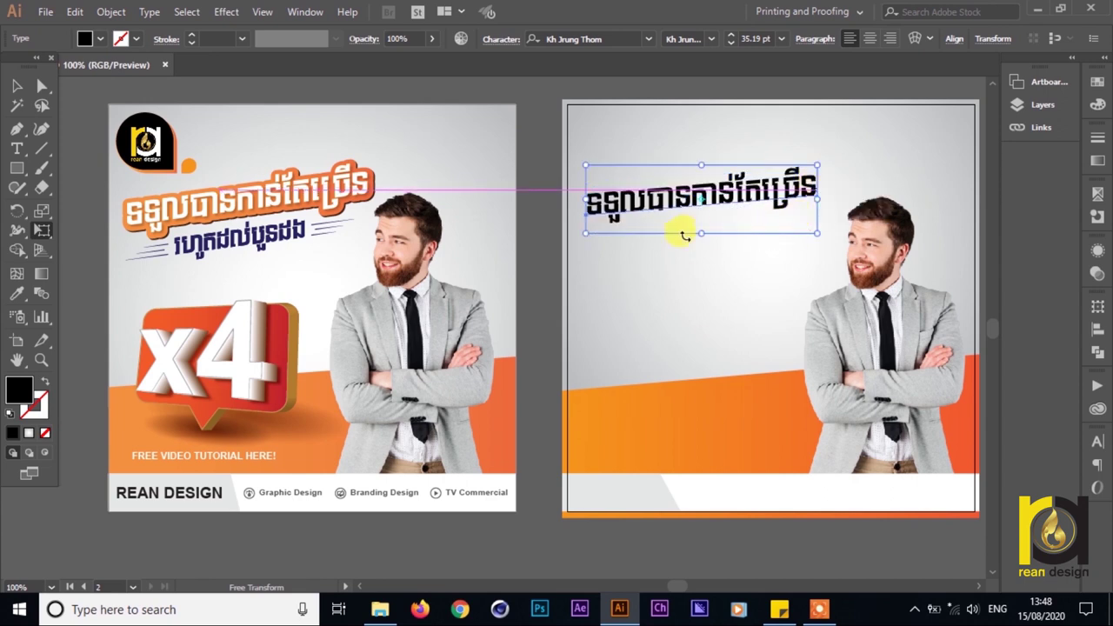
{"action": "key", "text": "v"}
{"action": "left_click", "coordinate": [534, 187]}
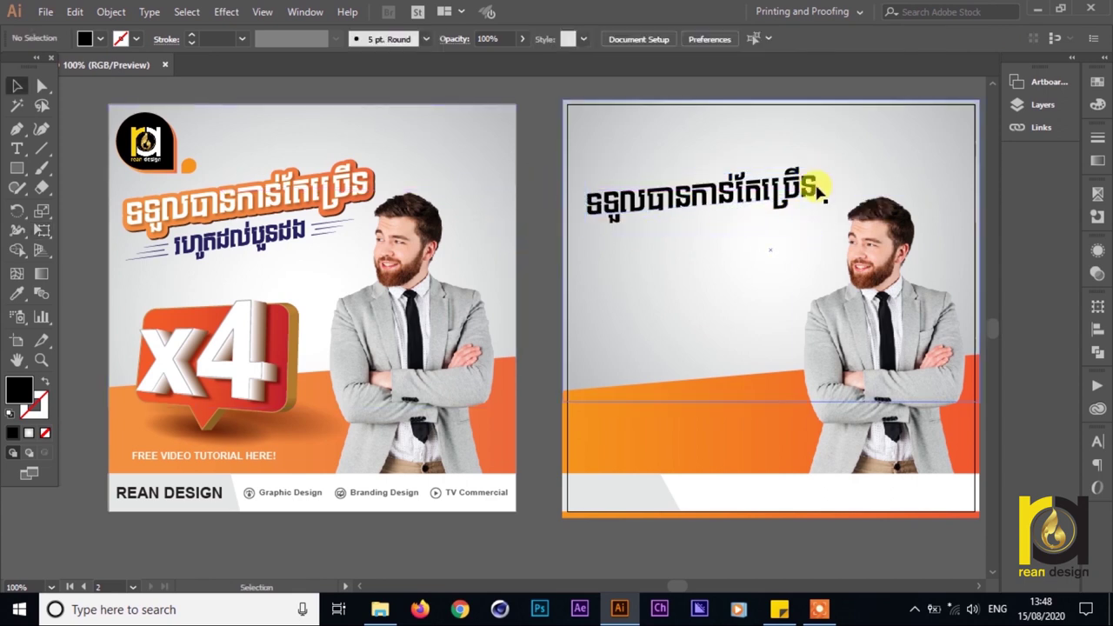
- Enlarge the slanted headline slightly toward the man, keeping its left edge in place
{"action": "left_click", "coordinate": [817, 199]}
{"action": "left_click_drag", "start_coordinate": [817, 234], "coordinate": [828, 236]}
{"action": "left_click", "coordinate": [486, 184]}
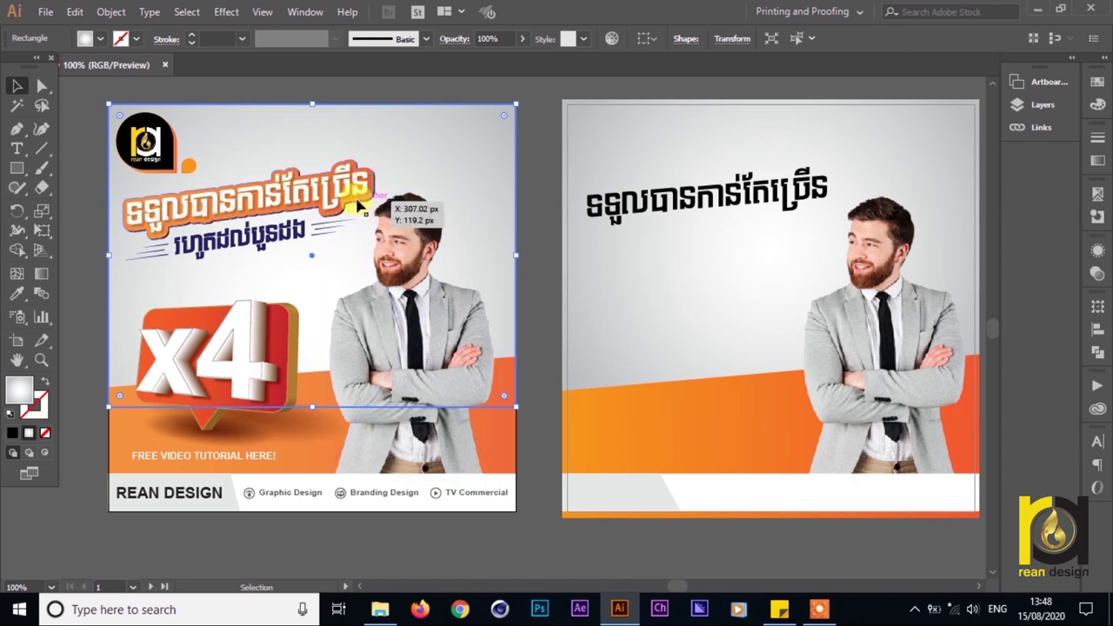
- Select the slanted Khmer headline on the new poster and convert its text to outlines
{"action": "left_click", "coordinate": [537, 137]}
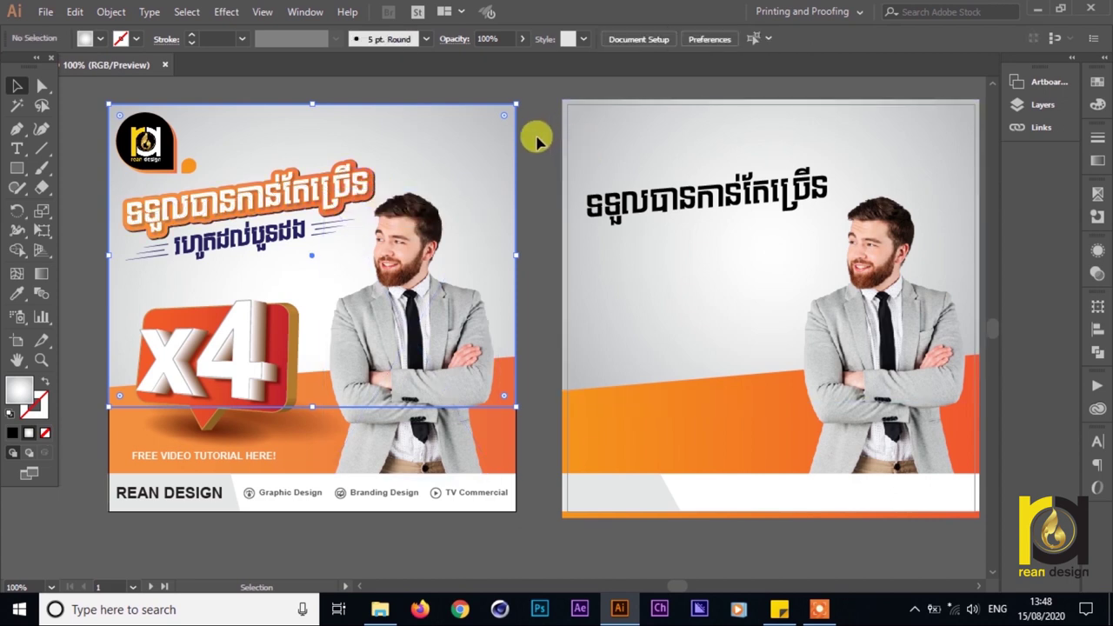
{"action": "left_click", "coordinate": [654, 207]}
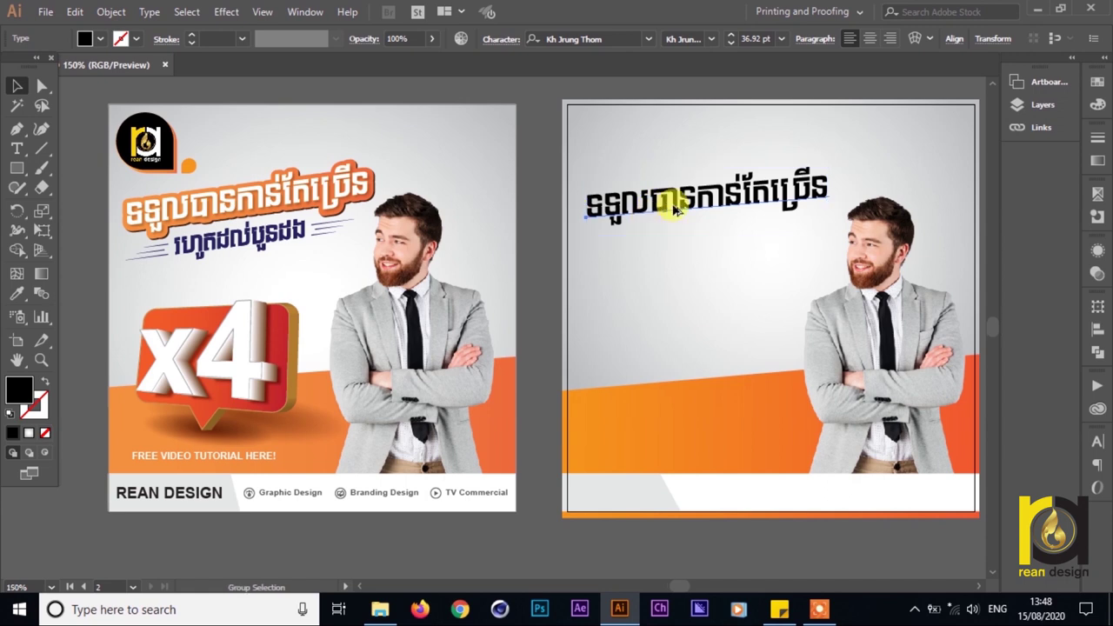
{"action": "key", "text": "ctrl+plus"}
{"action": "key", "text": "ctrl+plus"}
{"action": "key", "text": "ctrl+plus"}
{"action": "key", "text": "ctrl+minus"}
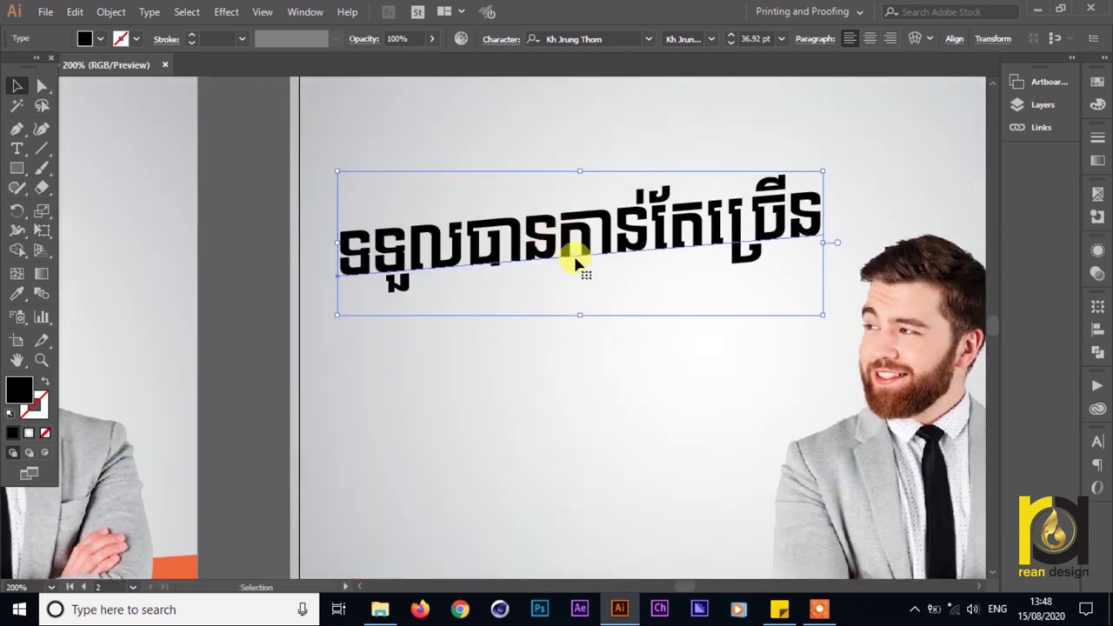
{"action": "scroll", "coordinate": [661, 259], "scroll_direction": "right", "scroll_amount": 2}
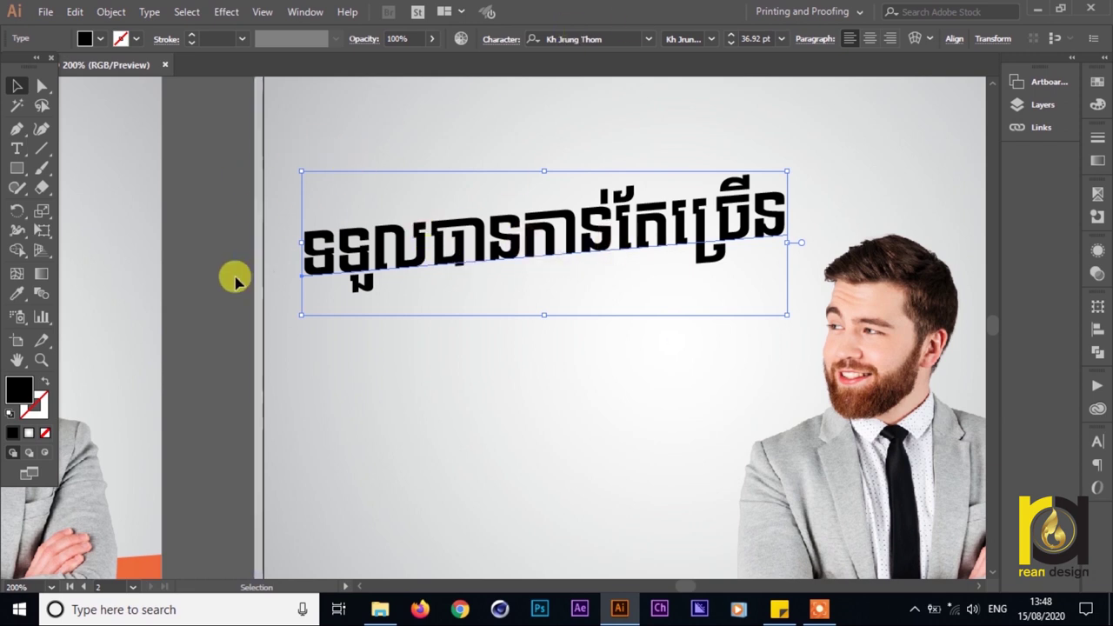
{"action": "key", "text": "ctrl"}
{"action": "key", "text": "ctrl+shift+o"}
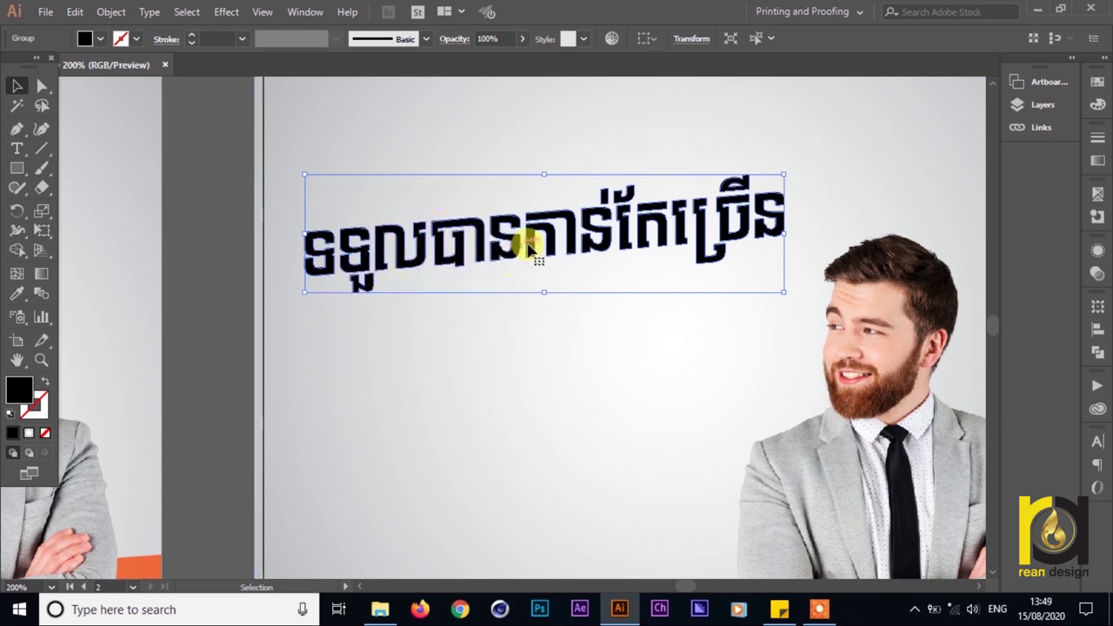
{"action": "left_click", "coordinate": [429, 315]}
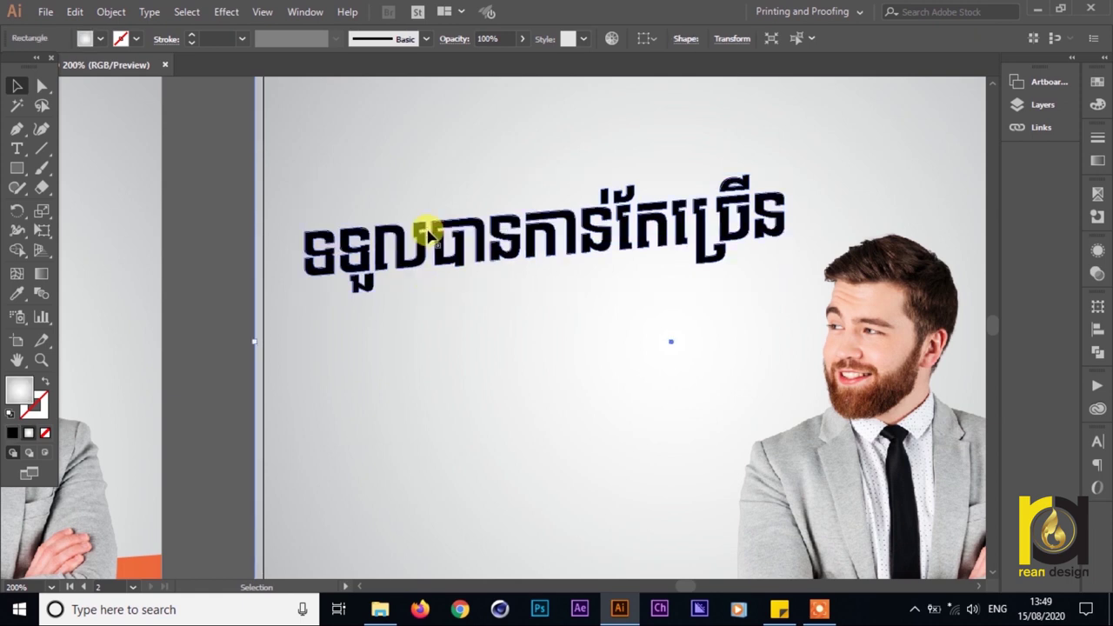
{"action": "left_click", "coordinate": [430, 236]}
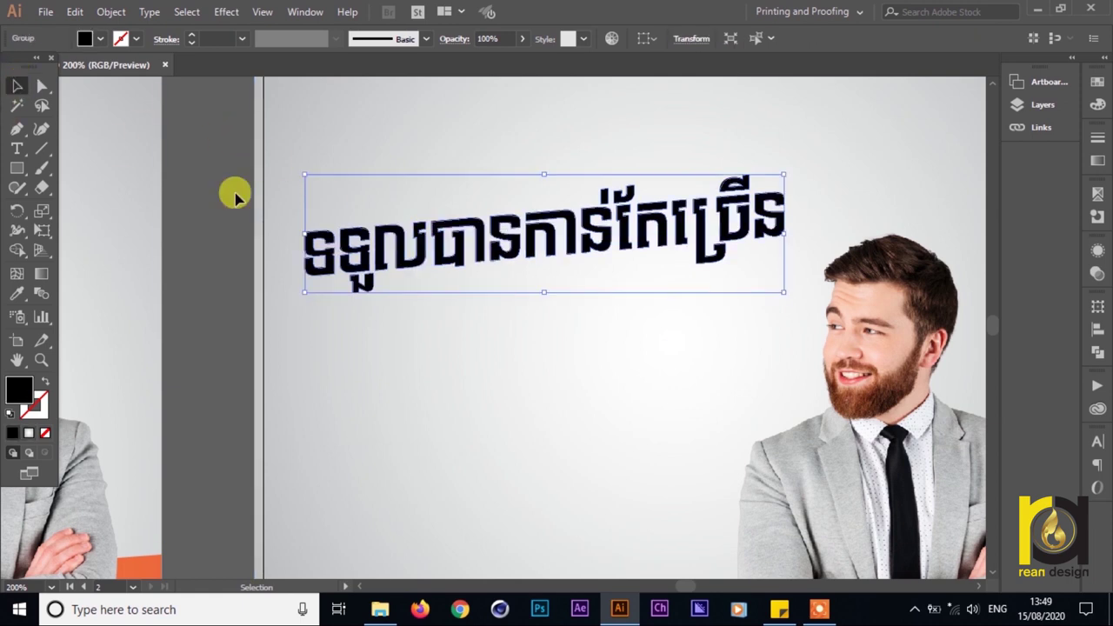
{"action": "left_click", "coordinate": [209, 200]}
{"action": "left_click", "coordinate": [426, 261]}
{"action": "left_click", "coordinate": [424, 256]}
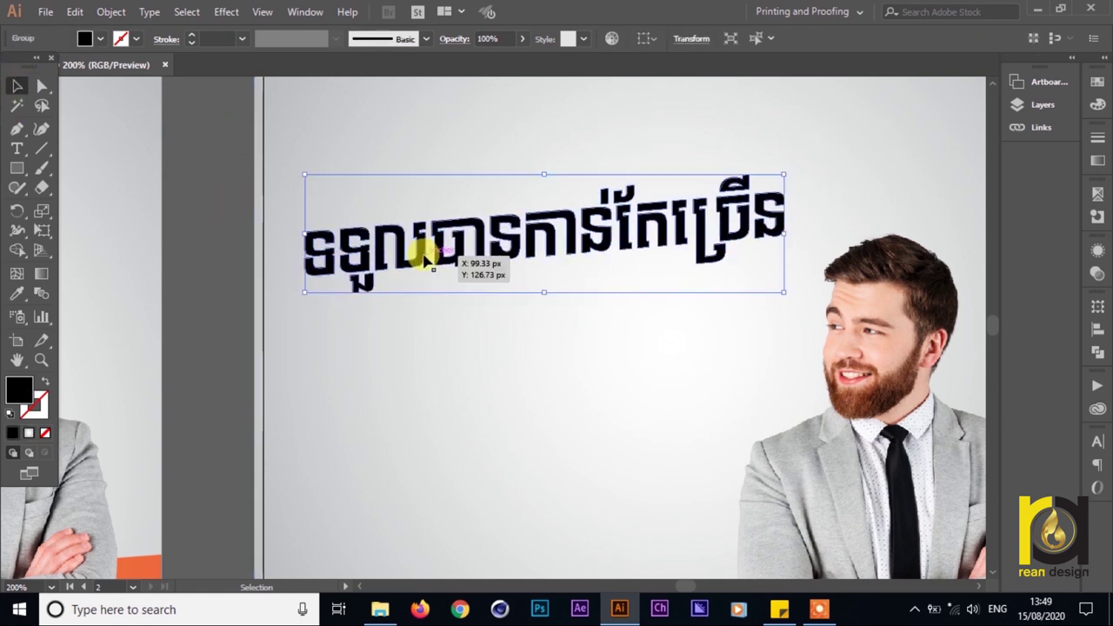
- Start an Offset Path on the outlined headline with the preview turned on
{"action": "scroll", "coordinate": [193, 139], "scroll_direction": "down", "scroll_amount": 1}
{"action": "left_click_drag", "start_coordinate": [207, 144], "coordinate": [358, 179]}
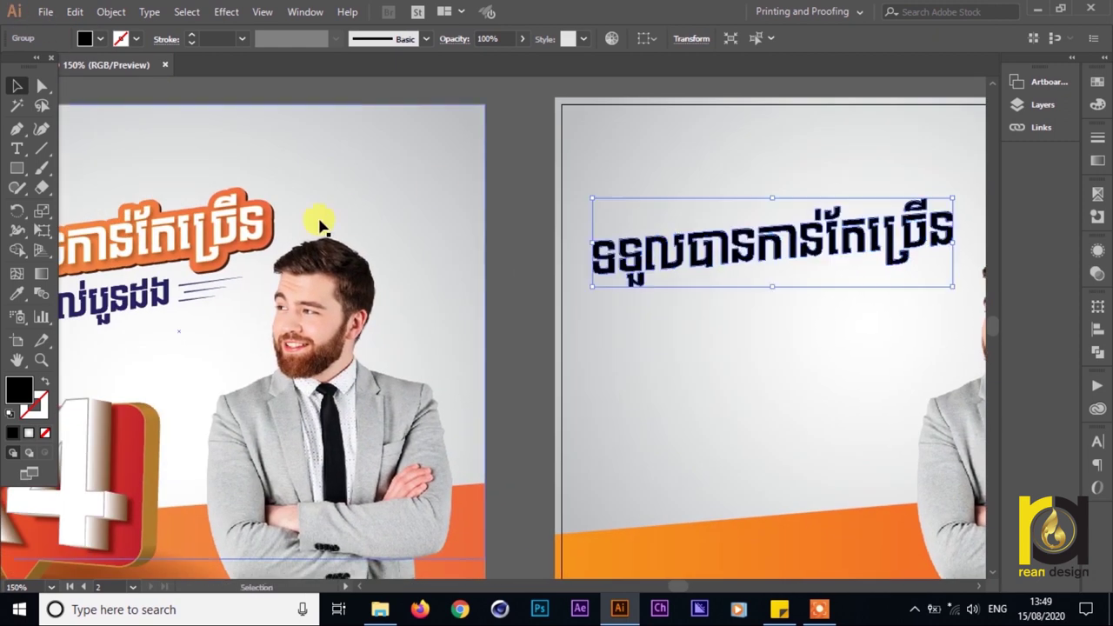
{"action": "left_click_drag", "start_coordinate": [476, 242], "coordinate": [381, 241]}
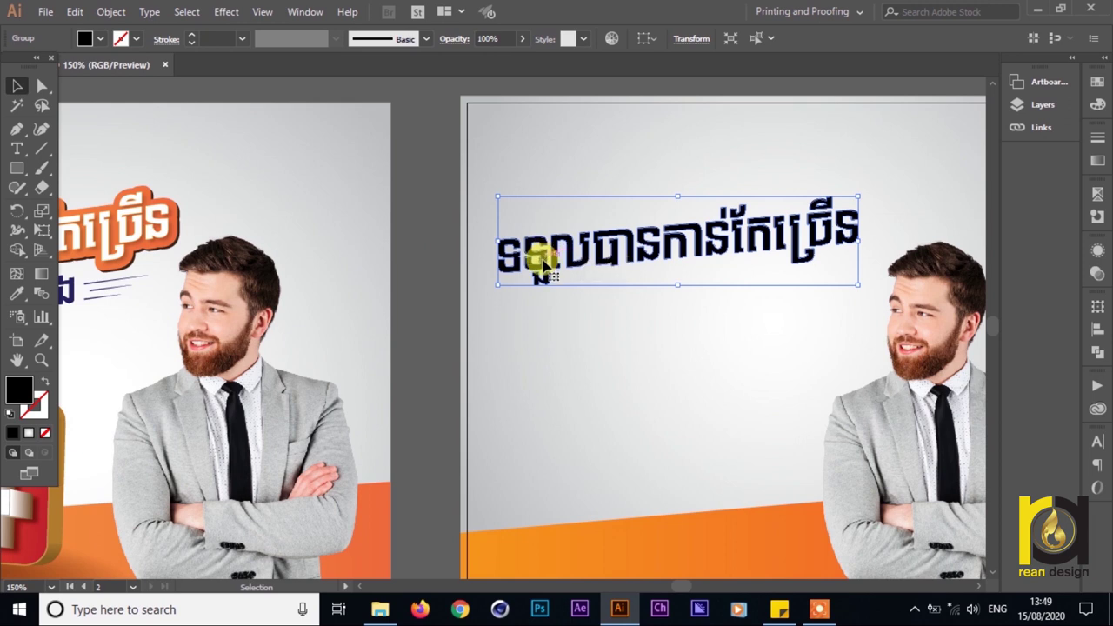
{"action": "left_click_drag", "start_coordinate": [544, 268], "coordinate": [547, 272]}
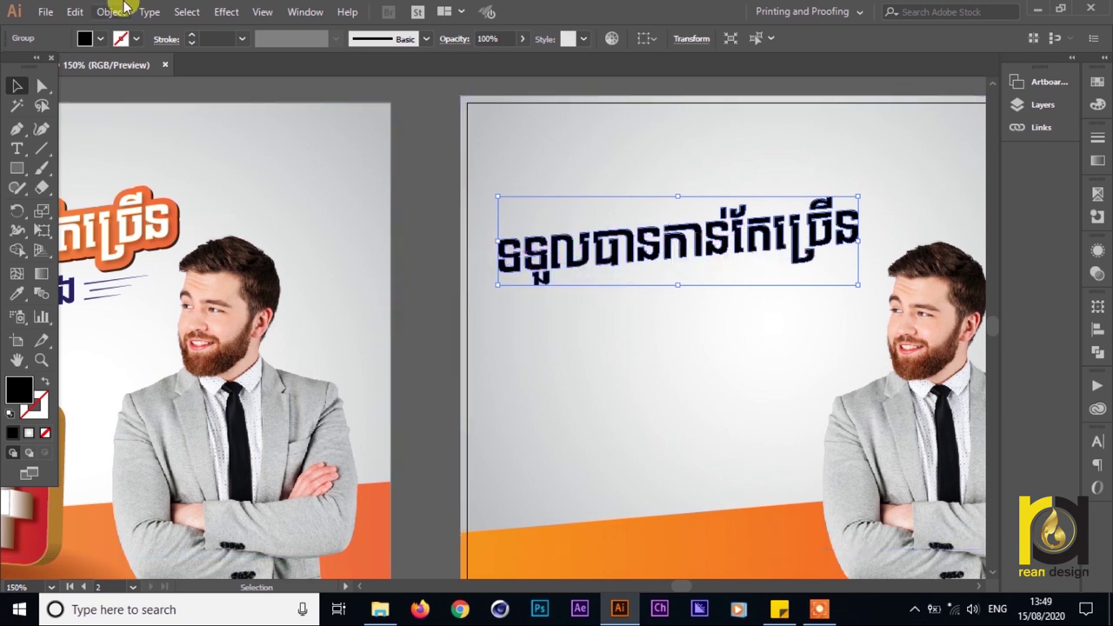
{"action": "left_click", "coordinate": [111, 12]}
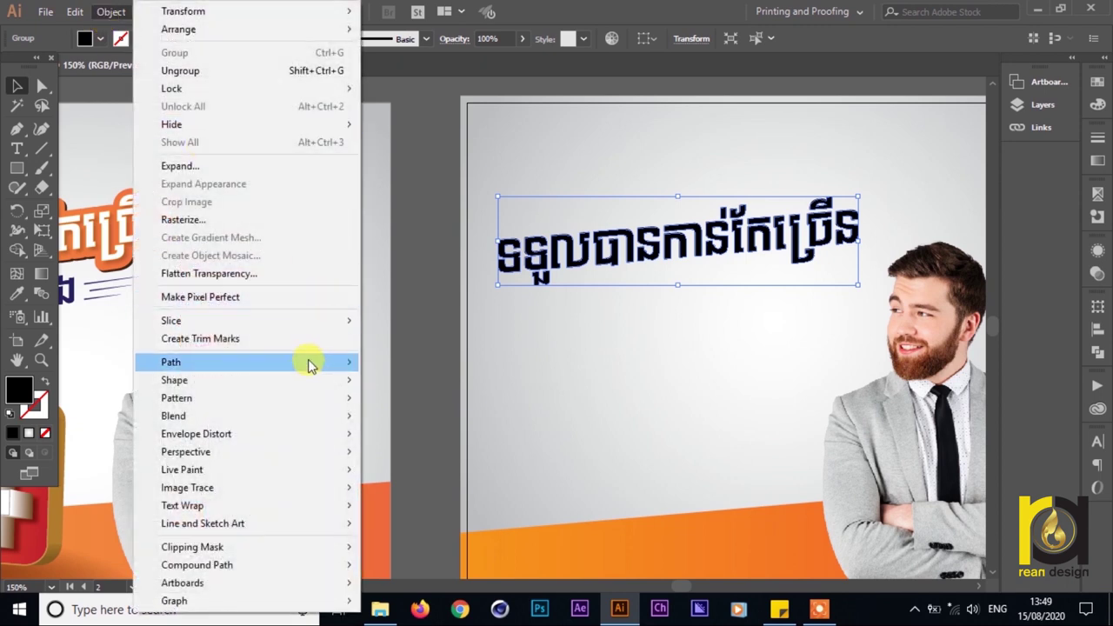
{"action": "mouse_move", "coordinate": [309, 366]}
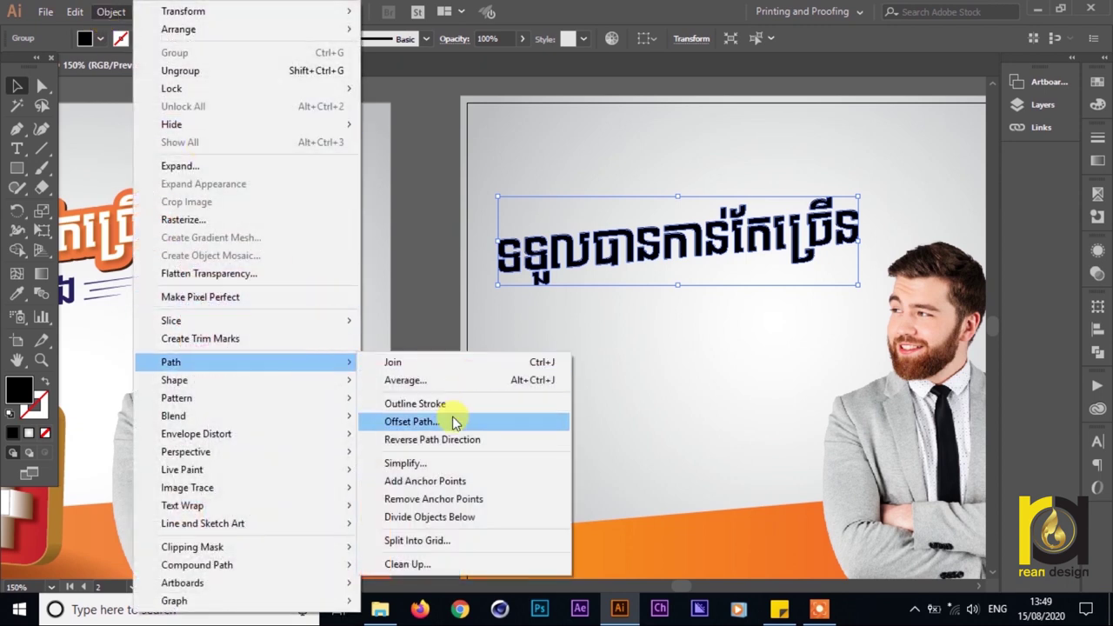
{"action": "left_click", "coordinate": [454, 422]}
{"action": "left_click", "coordinate": [637, 458]}
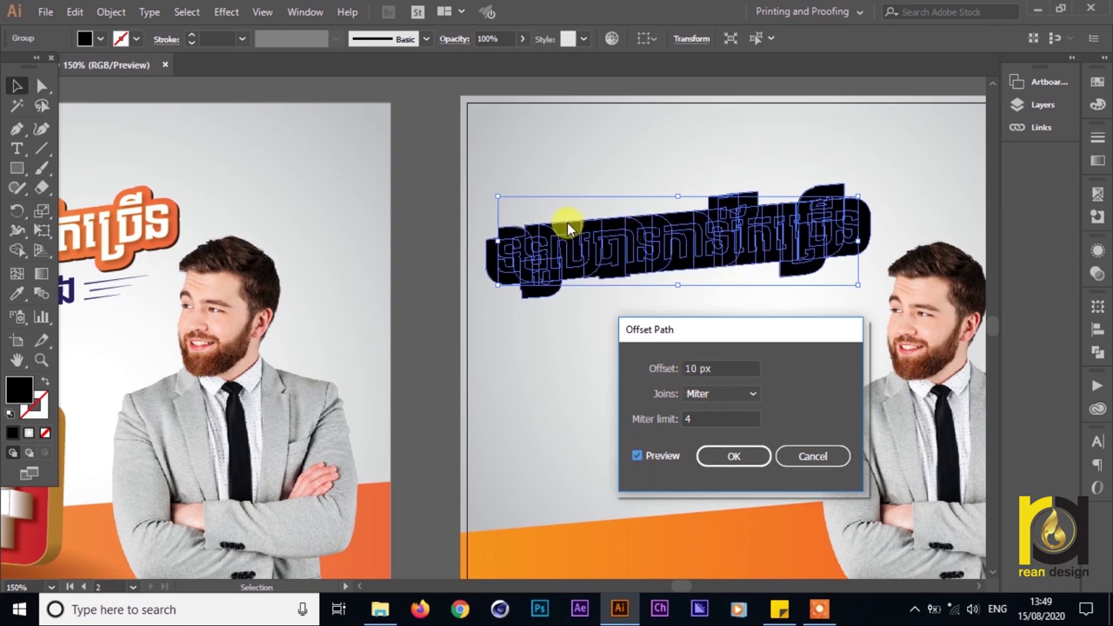
- Try path offsets of 4 px and -4 px on the outlined headline in the preview
{"action": "double_click", "coordinate": [691, 368]}
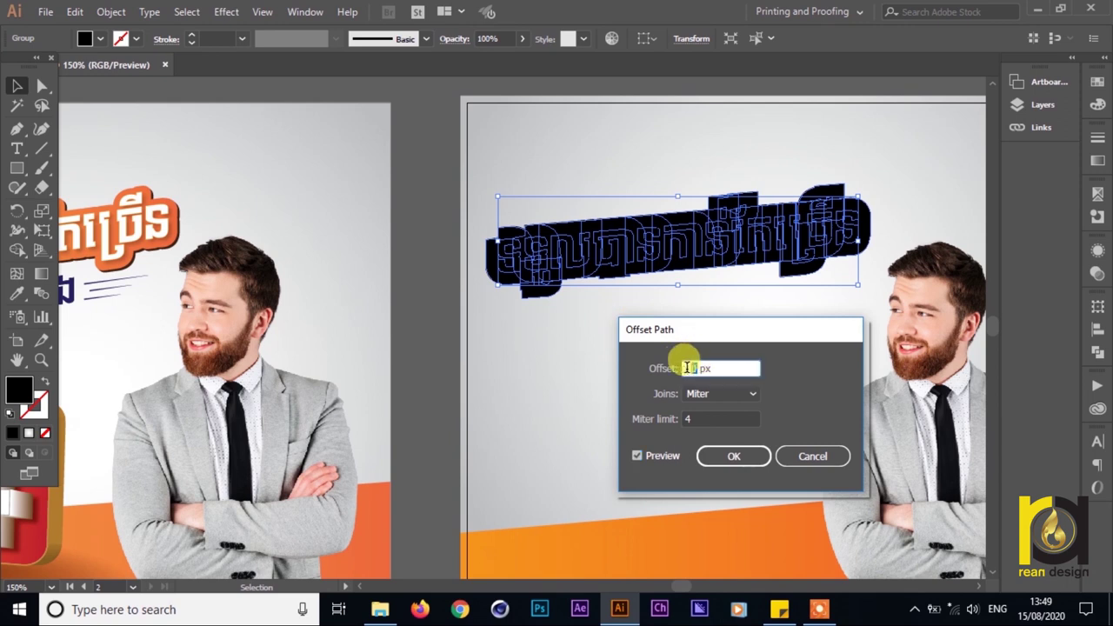
{"action": "type", "text": "4"}
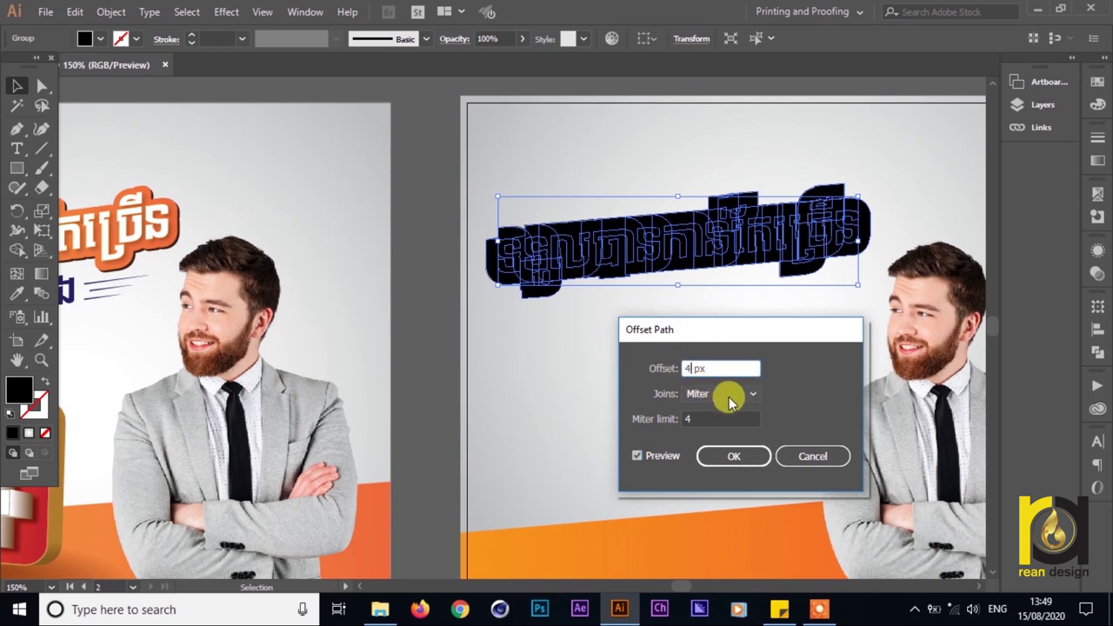
{"action": "left_click", "coordinate": [729, 420]}
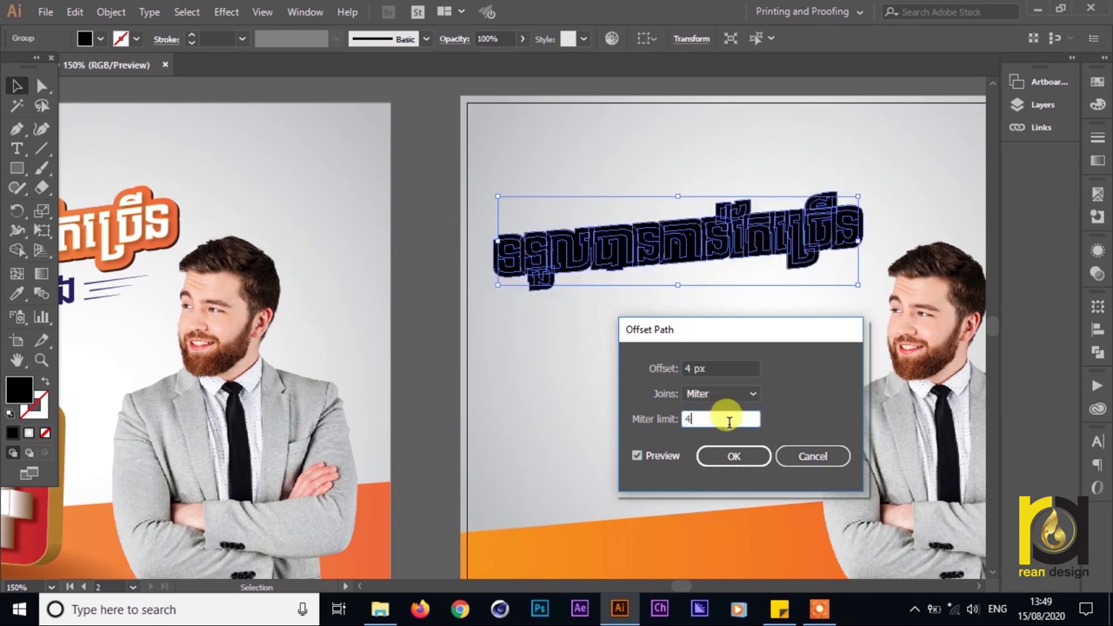
{"action": "left_click", "coordinate": [693, 369]}
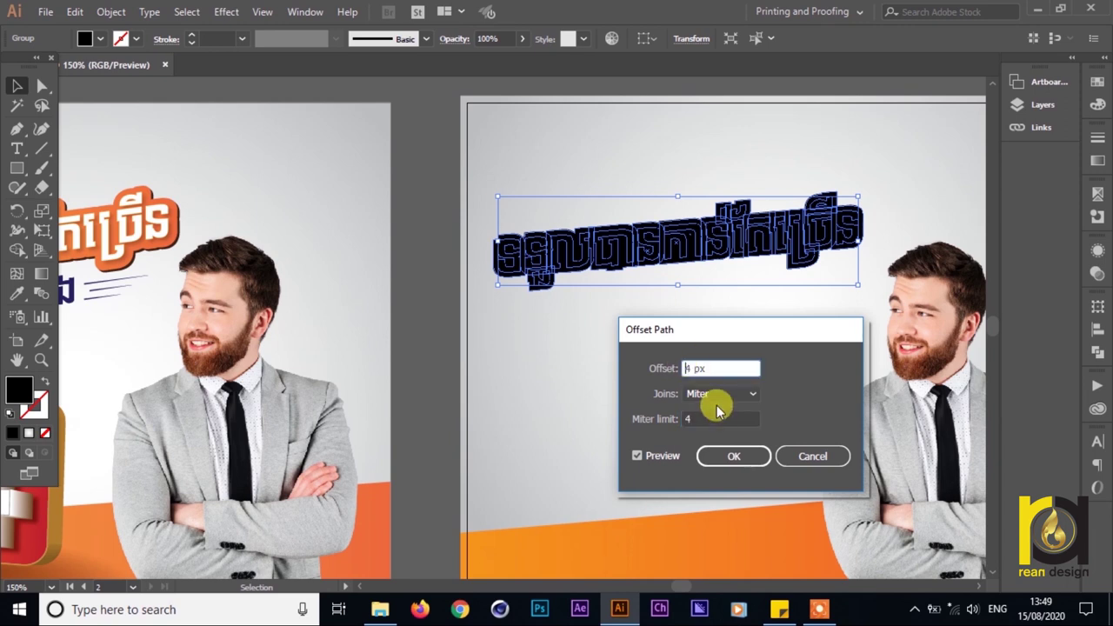
{"action": "type", "text": "-"}
{"action": "left_click", "coordinate": [718, 418]}
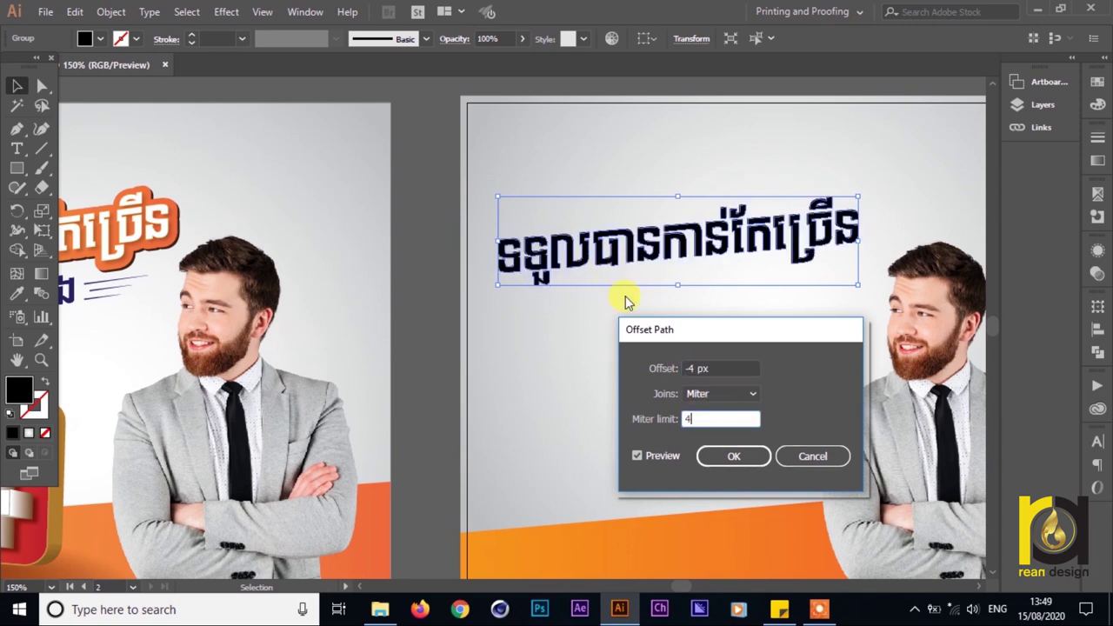
- Set the headline's path offset to 8 px
{"action": "left_click_drag", "start_coordinate": [695, 367], "coordinate": [678, 368]}
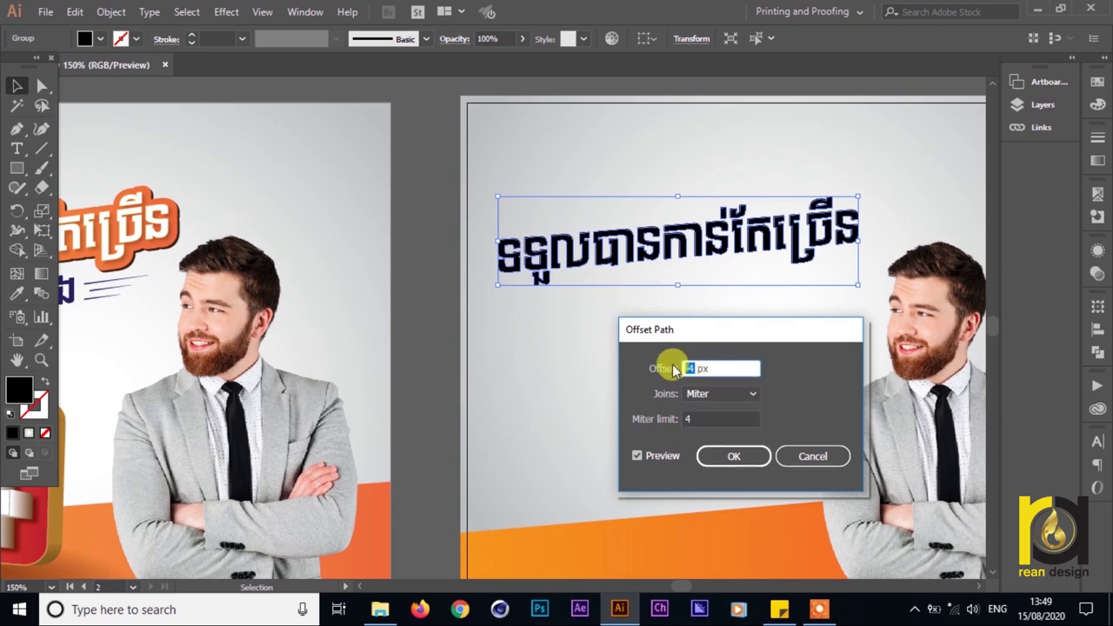
{"action": "type", "text": "7"}
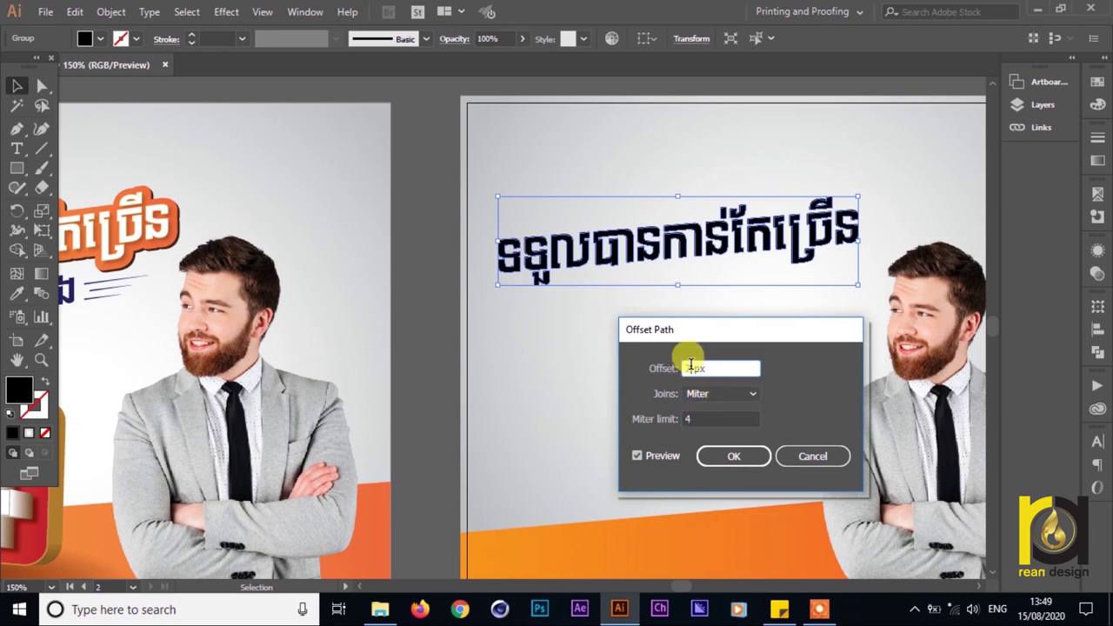
{"action": "left_click_drag", "start_coordinate": [691, 366], "coordinate": [658, 368]}
{"action": "type", "text": "8"}
{"action": "left_click", "coordinate": [695, 416]}
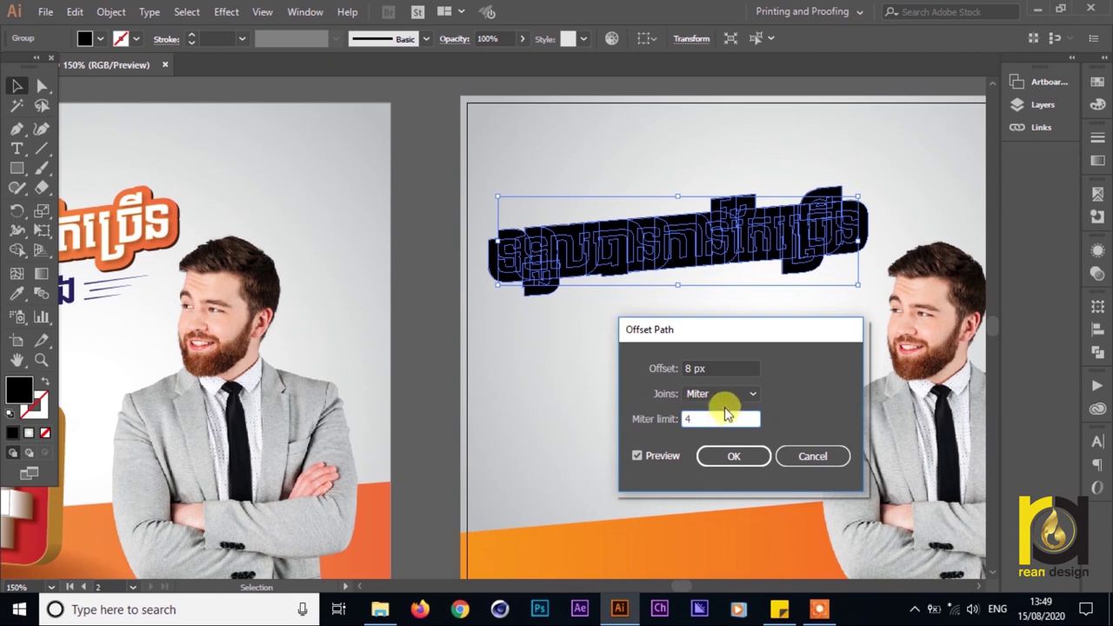
- Compare round and bevel joins in the offset preview, and apply the offset to the headline with round joins
{"action": "left_click", "coordinate": [723, 395]}
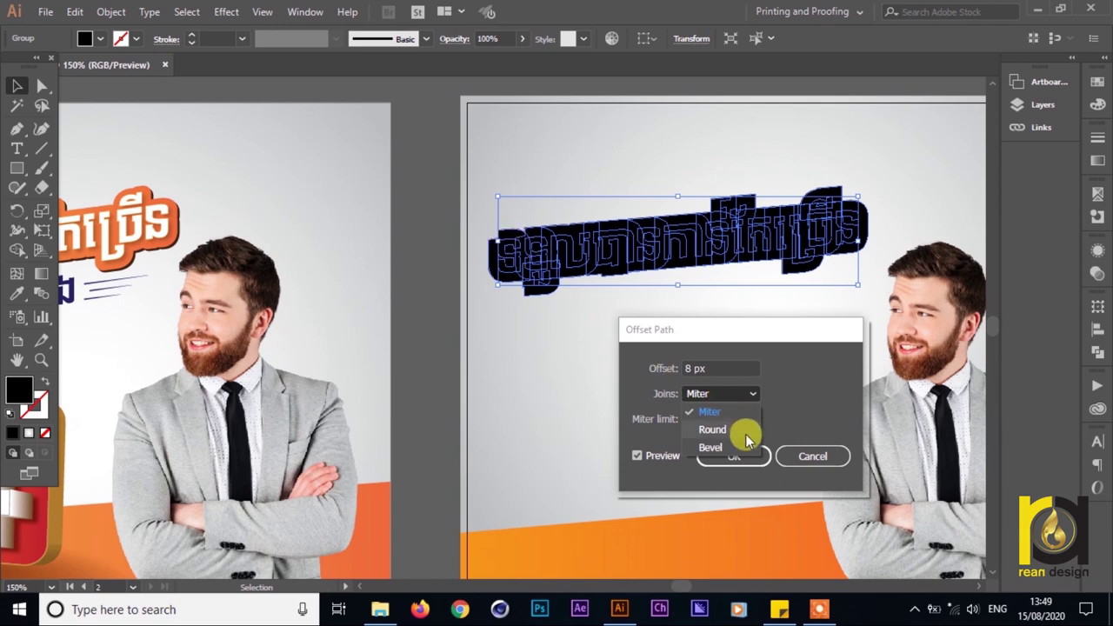
{"action": "left_click", "coordinate": [714, 430]}
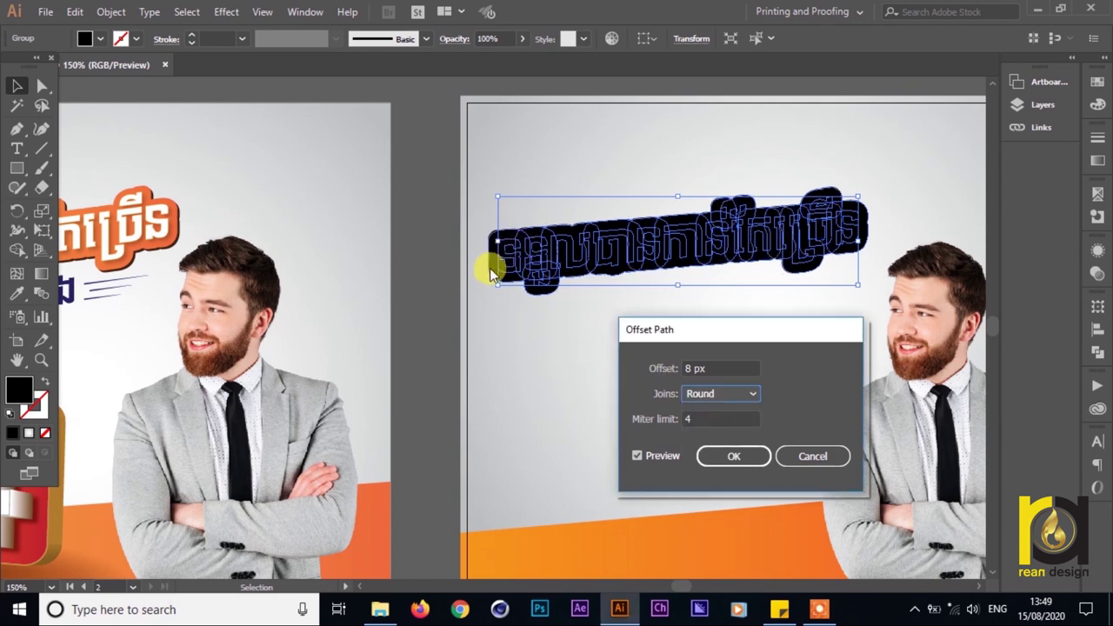
{"action": "left_click", "coordinate": [708, 393]}
{"action": "left_click", "coordinate": [708, 449]}
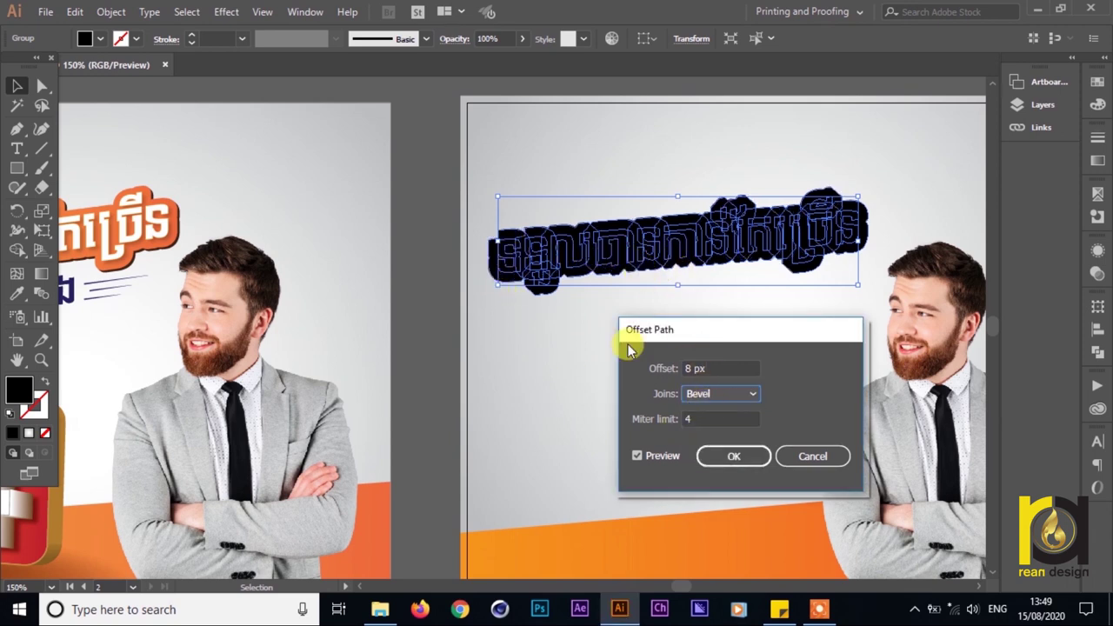
{"action": "left_click", "coordinate": [707, 400]}
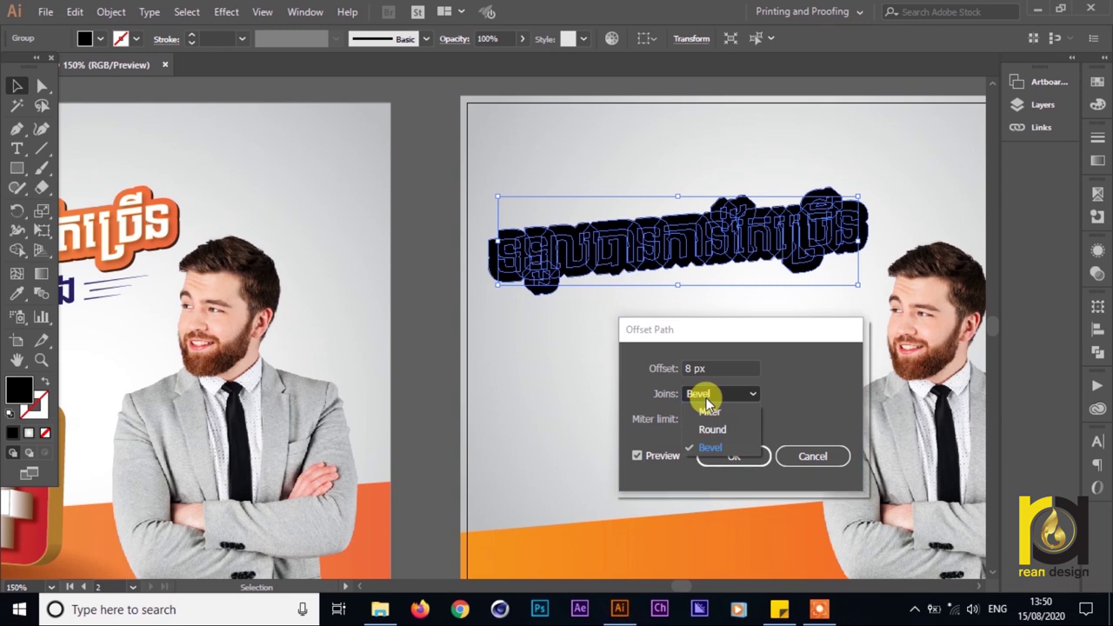
{"action": "left_click", "coordinate": [722, 431]}
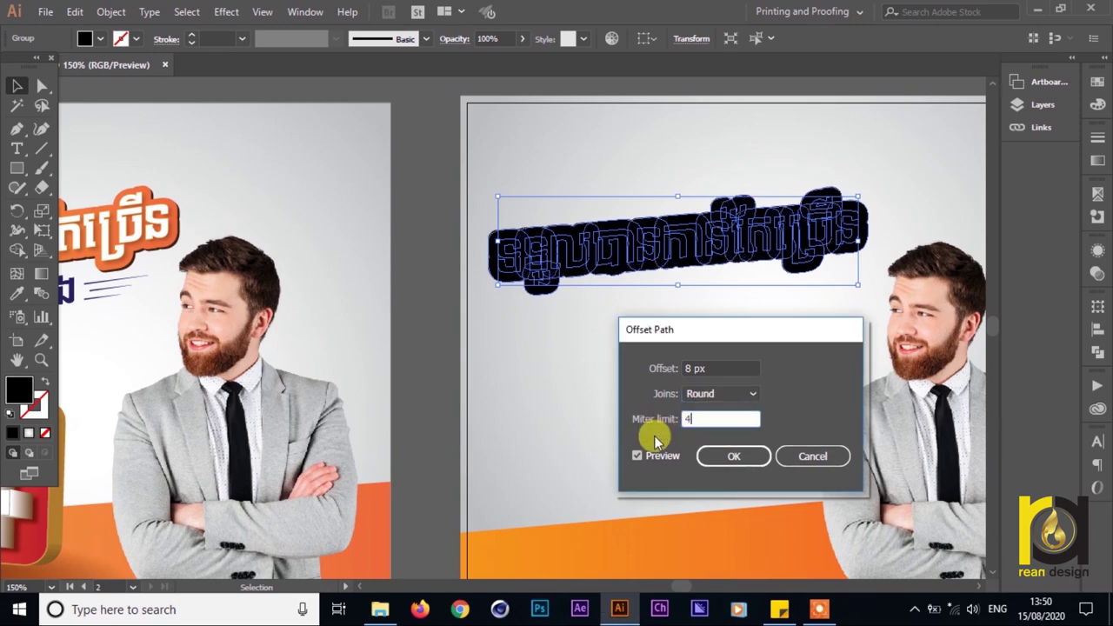
{"action": "left_click", "coordinate": [744, 464]}
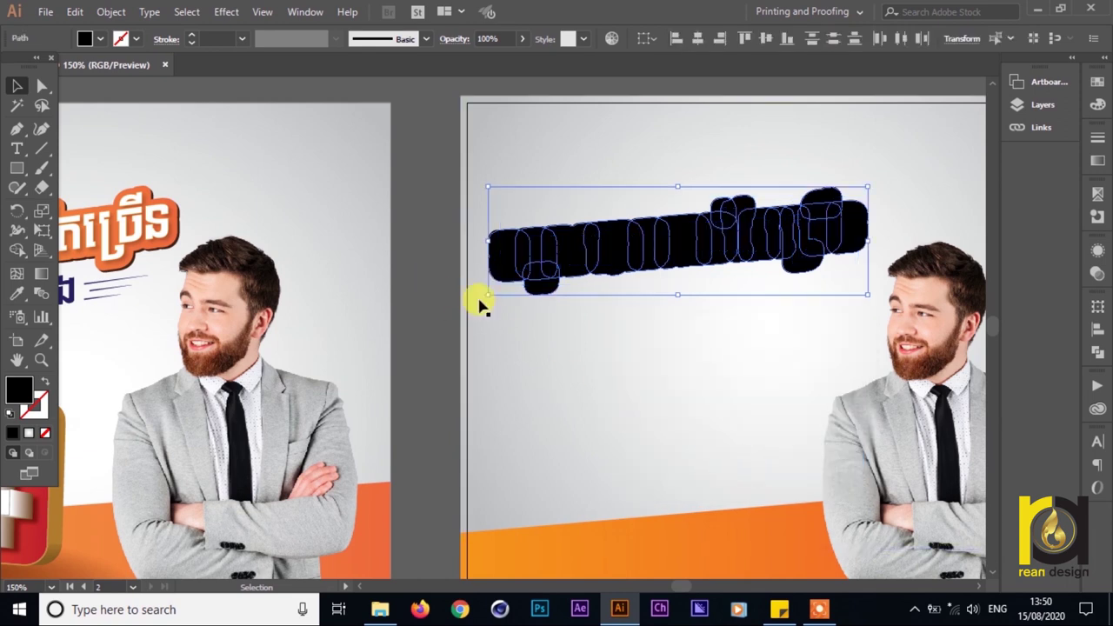
- Select the whole headline group, including its offset shapes, and fill it with the orange swatch
{"action": "scroll", "coordinate": [479, 233], "scroll_direction": "up", "scroll_amount": 1}
{"action": "left_click_drag", "start_coordinate": [535, 290], "coordinate": [374, 265]}
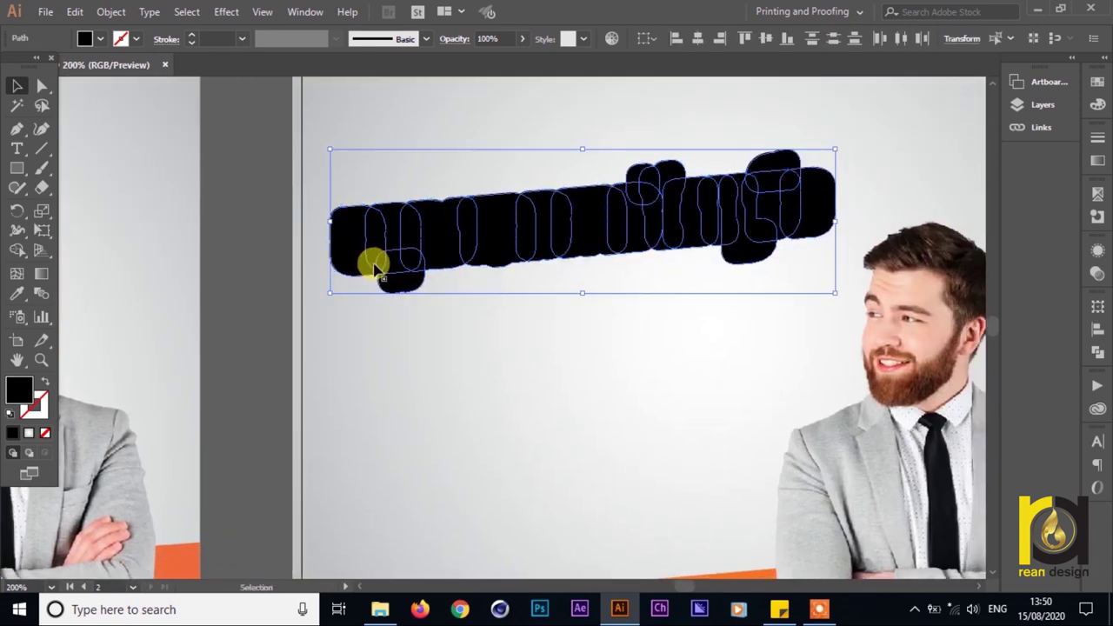
{"action": "scroll", "coordinate": [241, 238], "scroll_direction": "up", "scroll_amount": 1}
{"action": "left_click", "coordinate": [259, 252]}
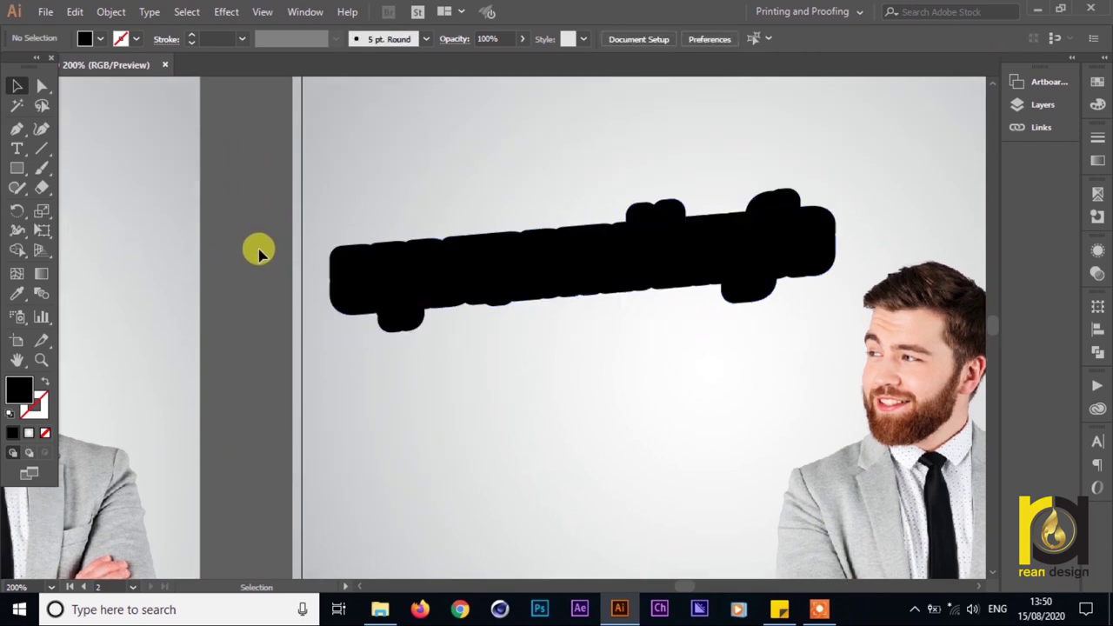
{"action": "left_click", "coordinate": [370, 272]}
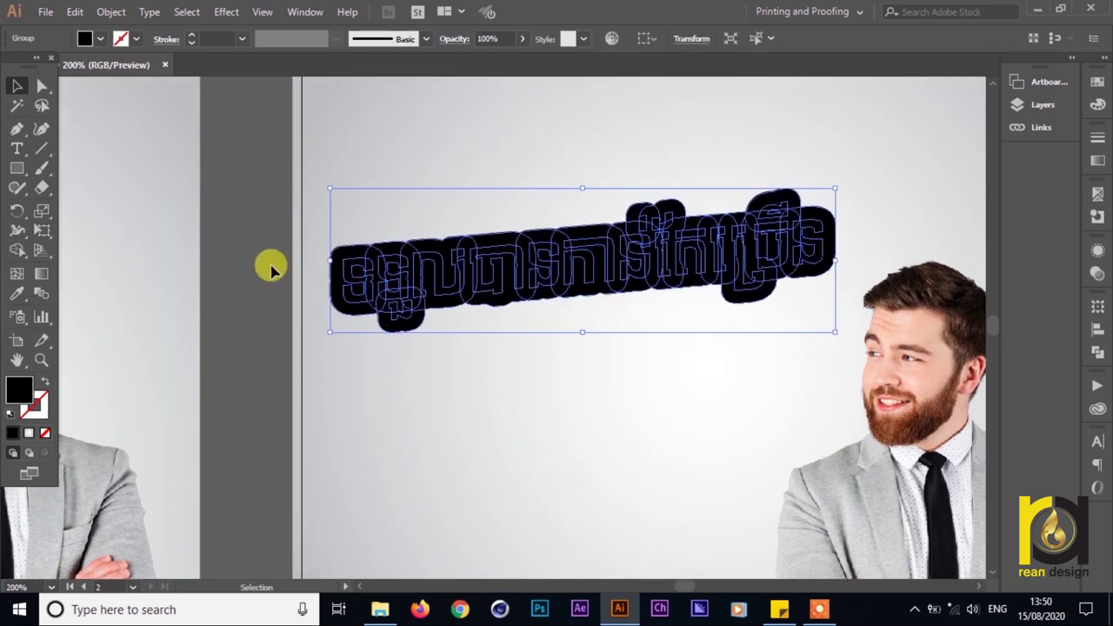
{"action": "scroll", "coordinate": [340, 251], "scroll_direction": "up", "scroll_amount": 1}
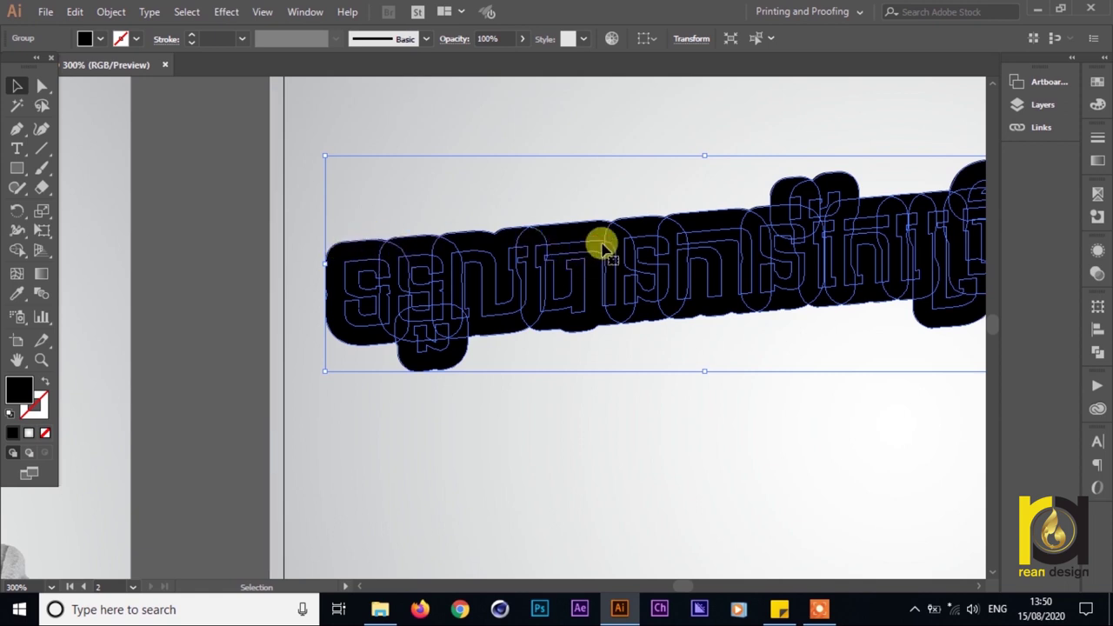
{"action": "scroll", "coordinate": [195, 296], "scroll_direction": "down", "scroll_amount": 1}
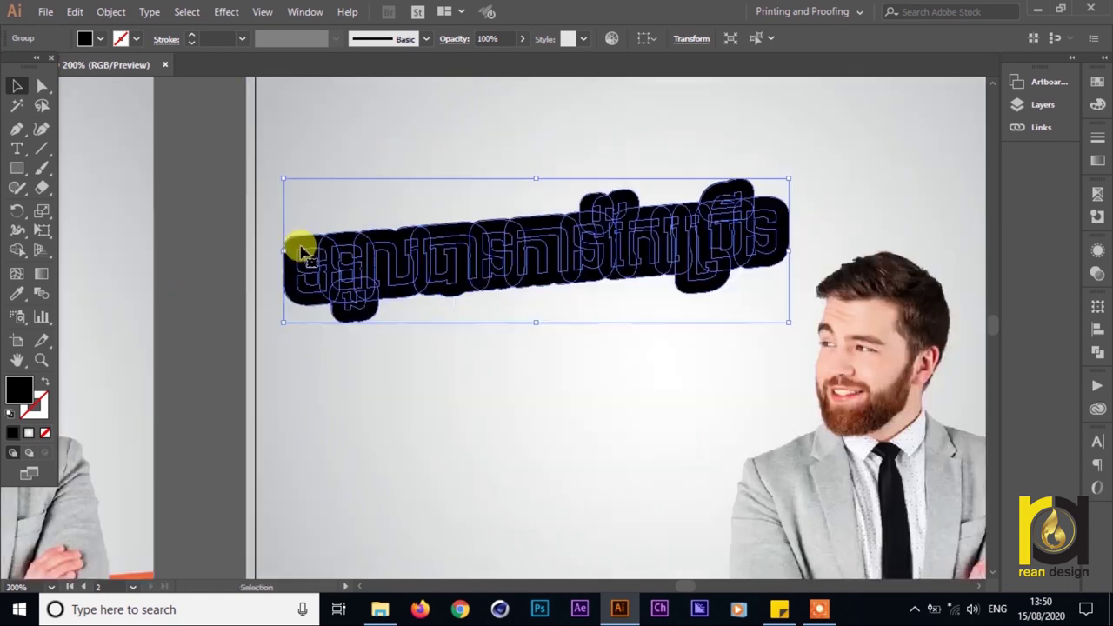
{"action": "left_click_drag", "start_coordinate": [300, 246], "coordinate": [533, 228]}
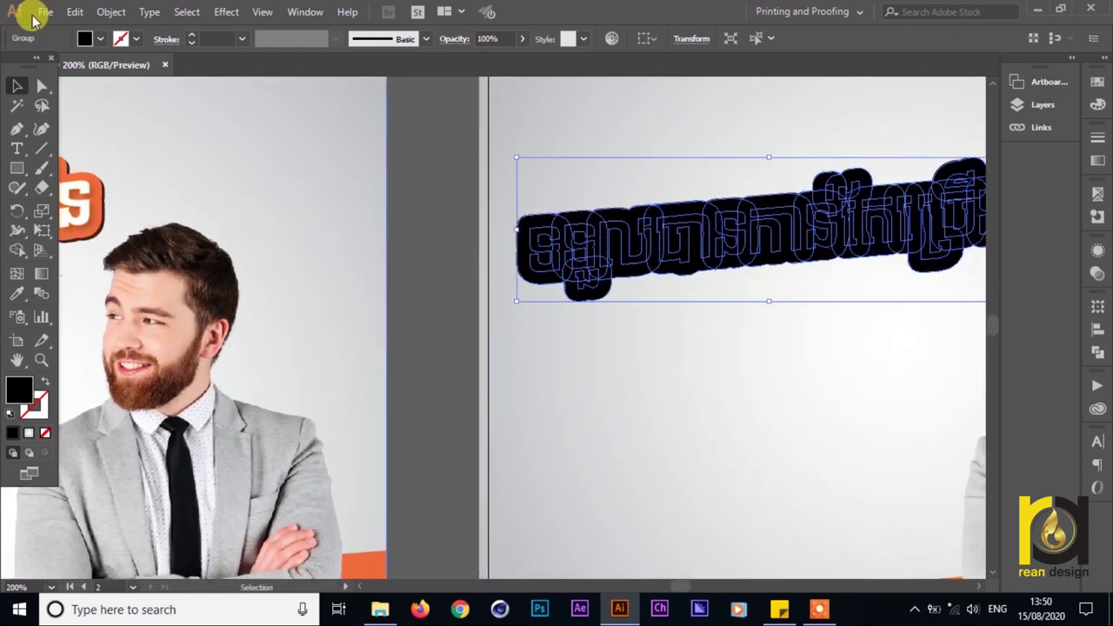
{"action": "left_click", "coordinate": [85, 39]}
{"action": "left_click", "coordinate": [158, 67]}
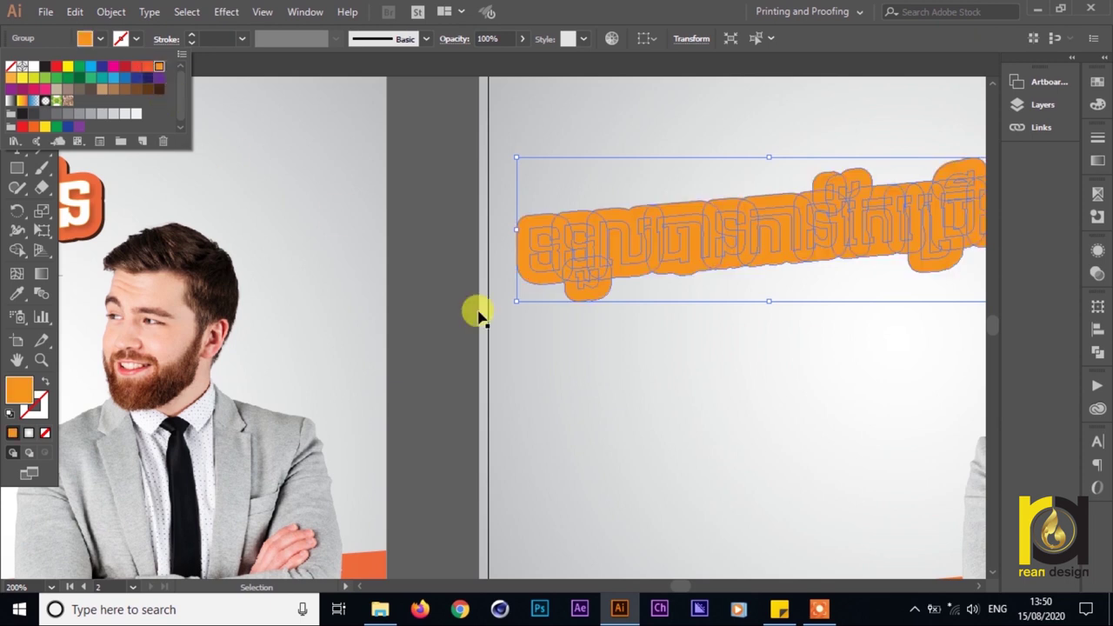
- Isolate the headline group and fill the letters of its first word, including the subscript mark, with white
{"action": "left_click", "coordinate": [450, 278]}
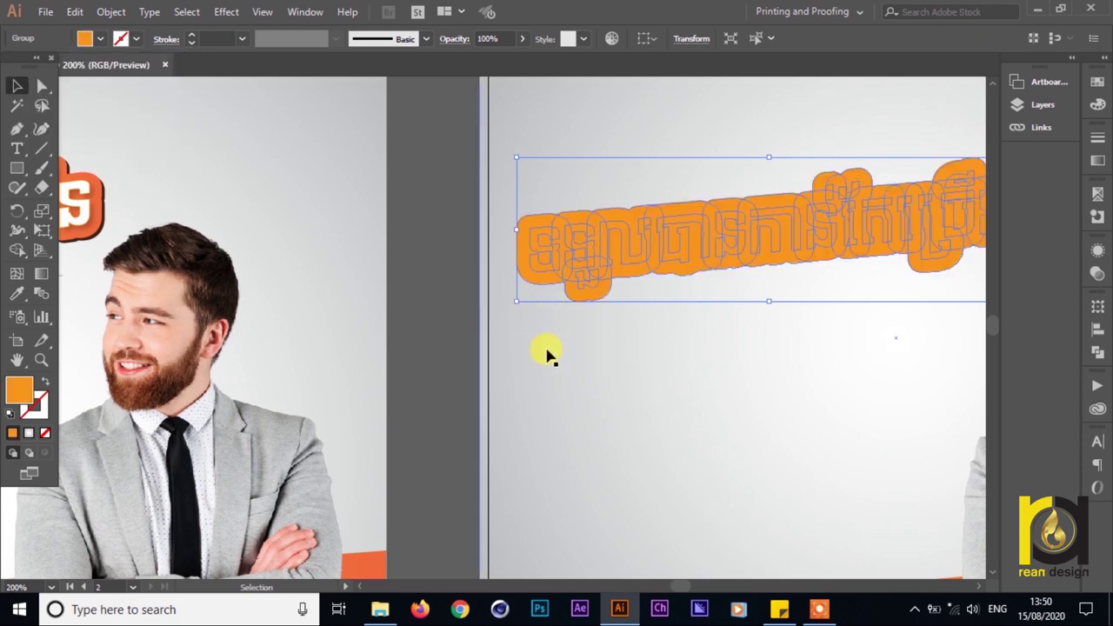
{"action": "left_click", "coordinate": [430, 292]}
{"action": "left_click_drag", "start_coordinate": [569, 290], "coordinate": [475, 310]}
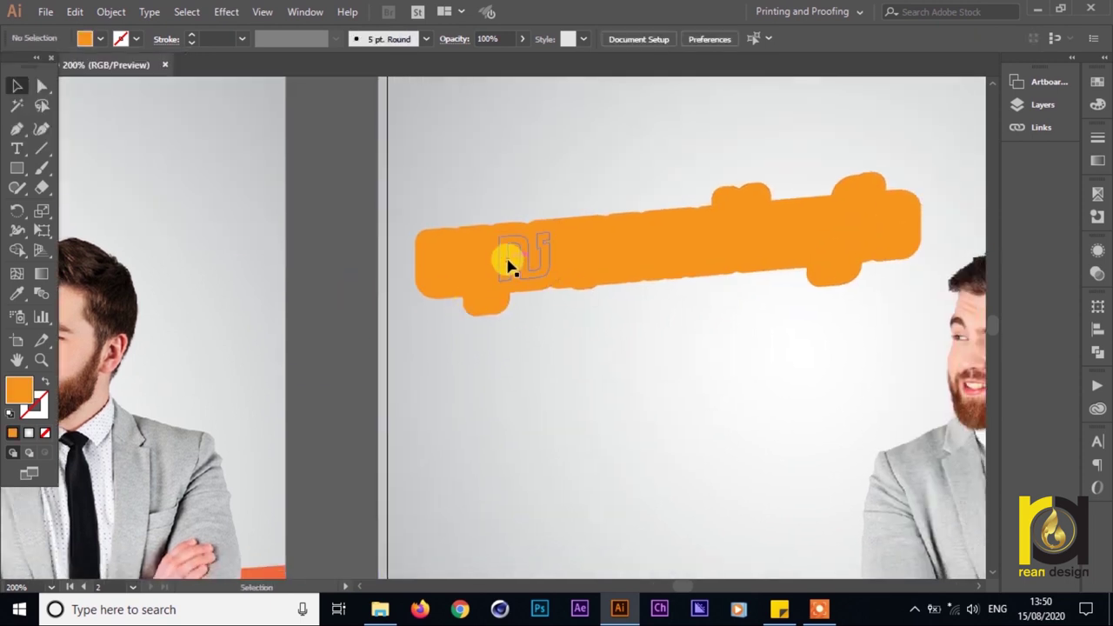
{"action": "double_click", "coordinate": [508, 260]}
{"action": "left_click", "coordinate": [446, 264]}
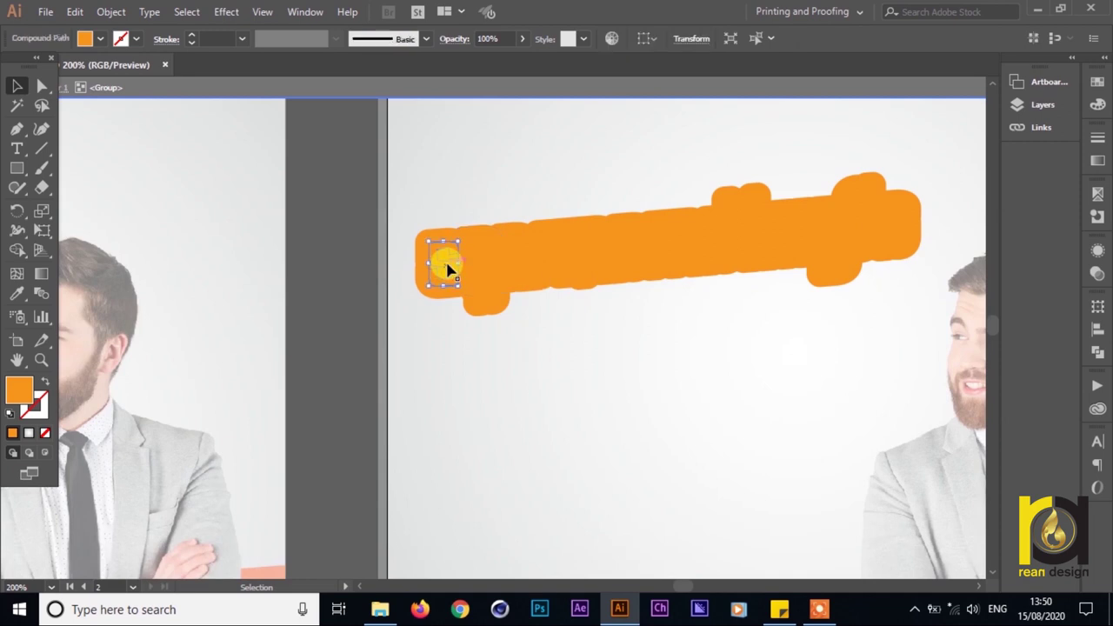
{"action": "left_click", "coordinate": [471, 260], "text": "shift"}
{"action": "left_click", "coordinate": [535, 265], "text": "shift"}
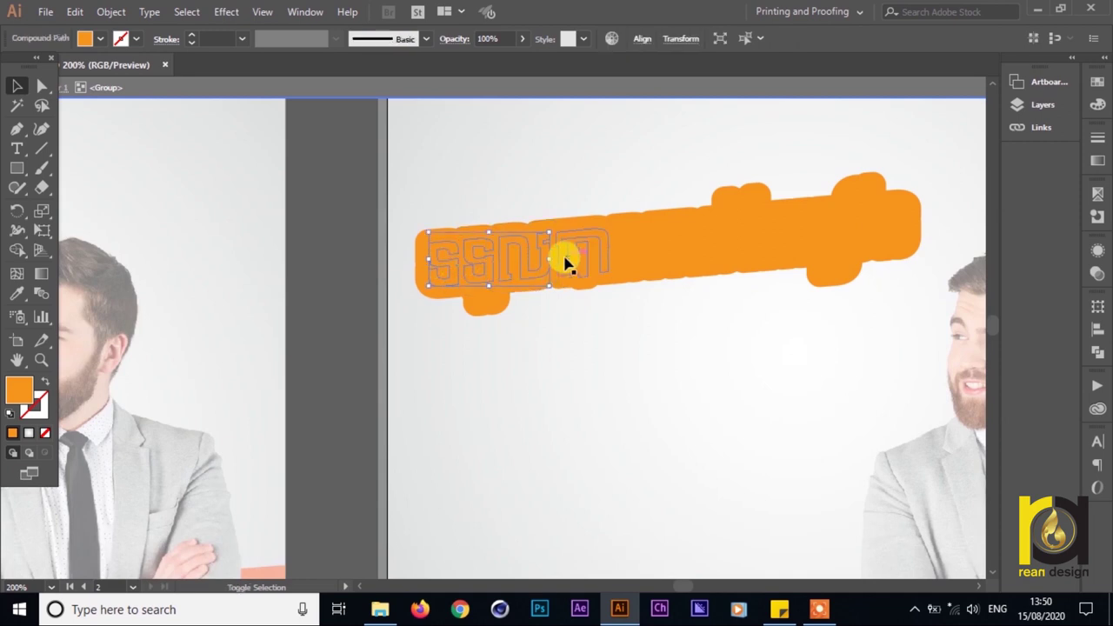
{"action": "left_click", "coordinate": [636, 259], "text": "shift"}
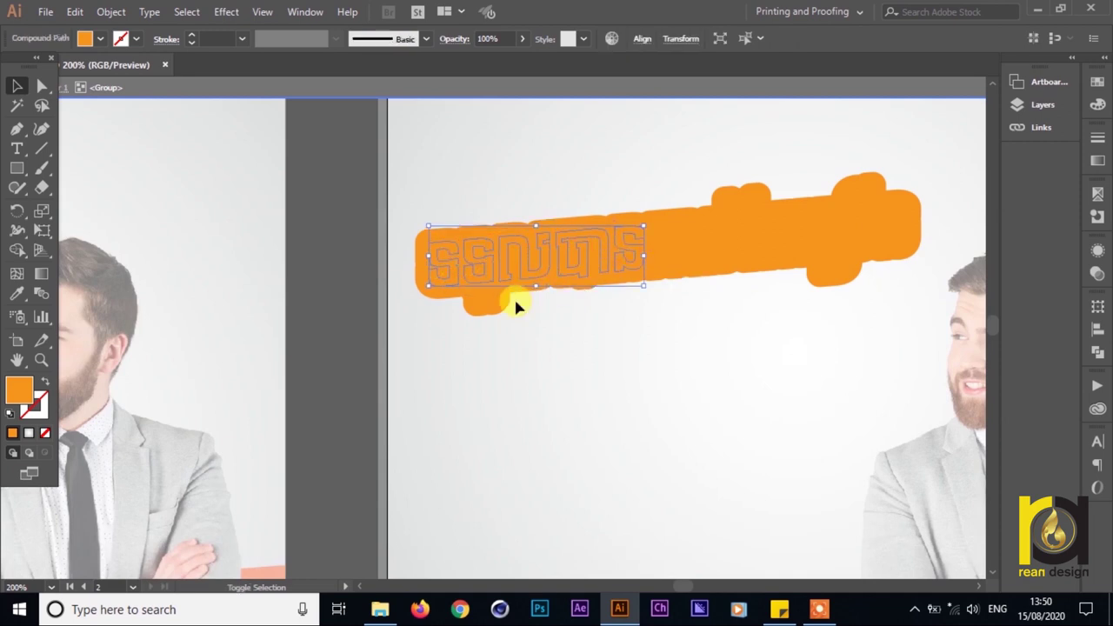
{"action": "left_click", "coordinate": [492, 300], "text": "shift"}
{"action": "left_click", "coordinate": [100, 38]}
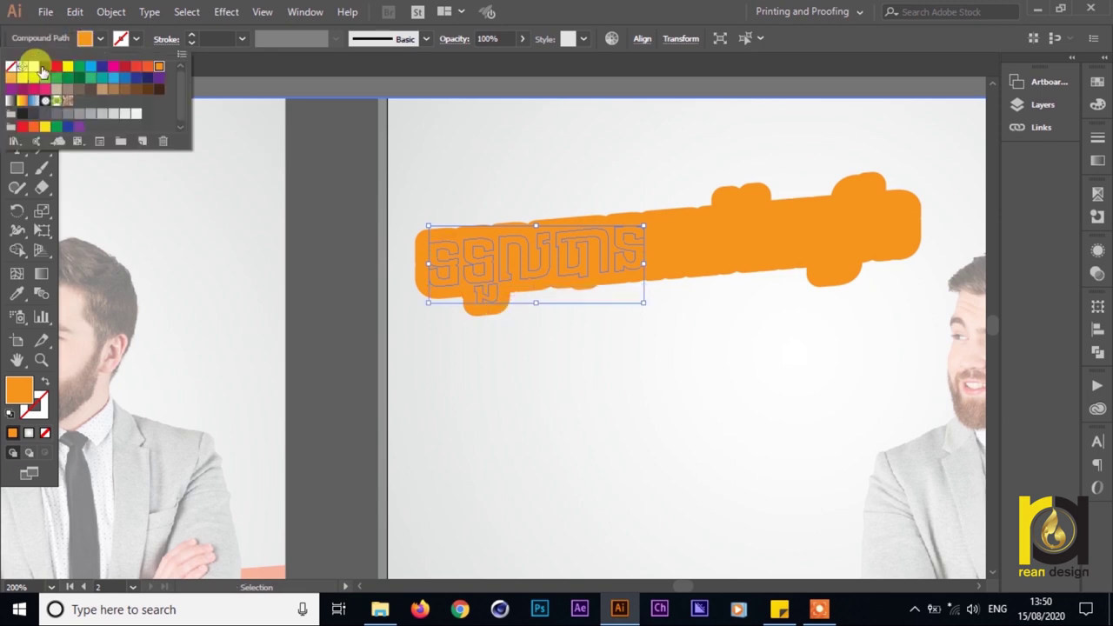
{"action": "left_click", "coordinate": [34, 67]}
{"action": "left_click", "coordinate": [348, 306]}
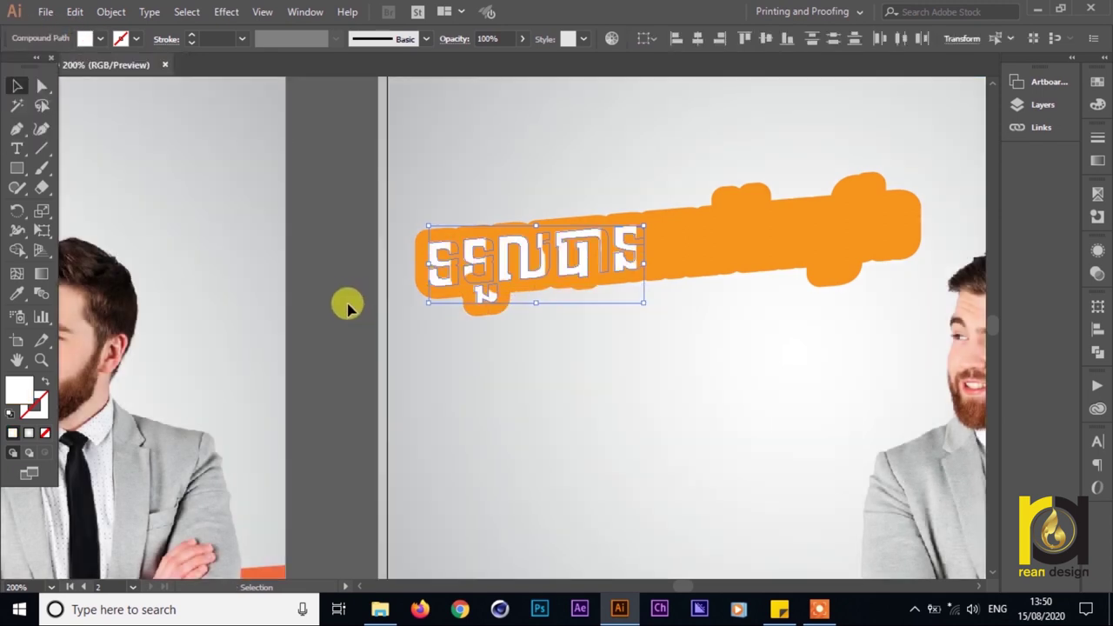
{"action": "left_click", "coordinate": [348, 306]}
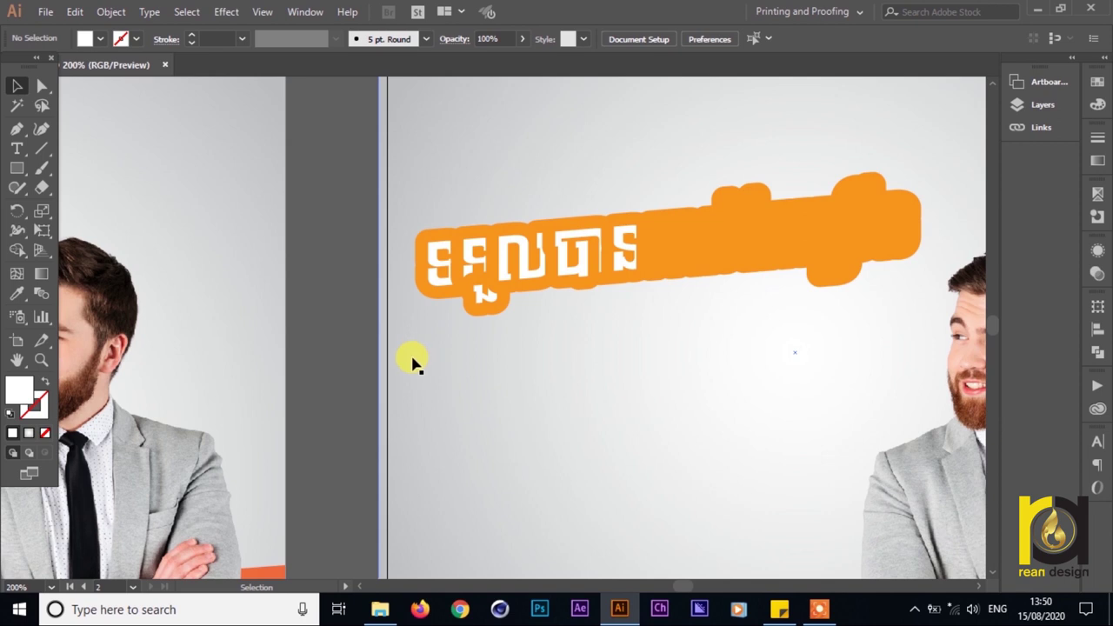
- Restore the headline to its plain black outlines without the offset, and offset its paths 8 px with round joins
{"action": "scroll", "coordinate": [385, 339], "scroll_direction": "down", "scroll_amount": 1}
{"action": "left_click_drag", "start_coordinate": [375, 312], "coordinate": [513, 297]}
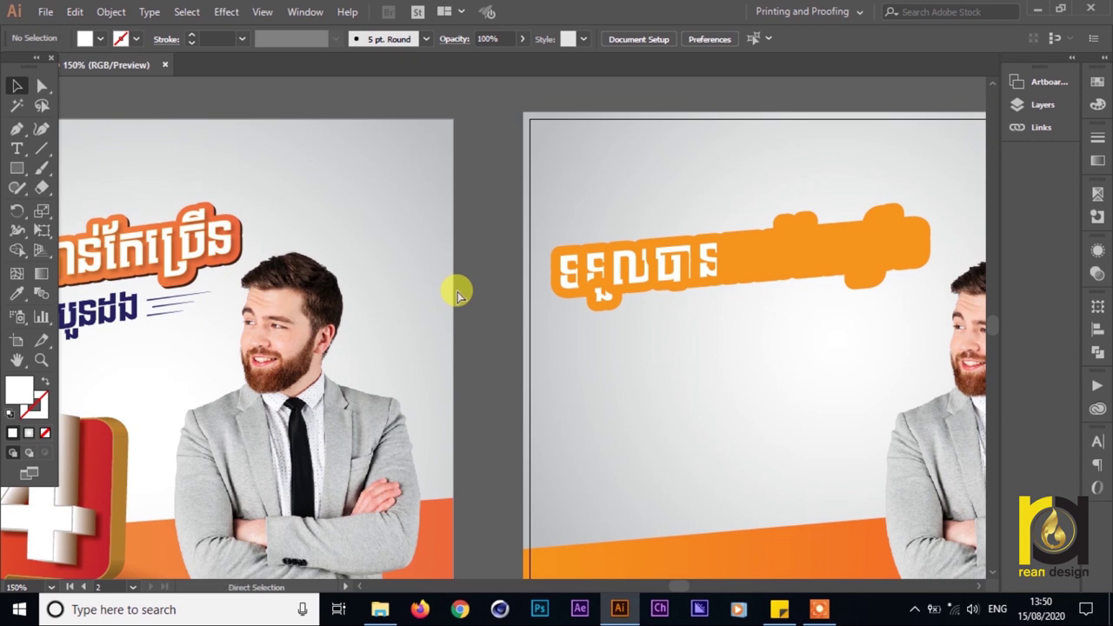
{"action": "key", "text": "ctrl+f"}
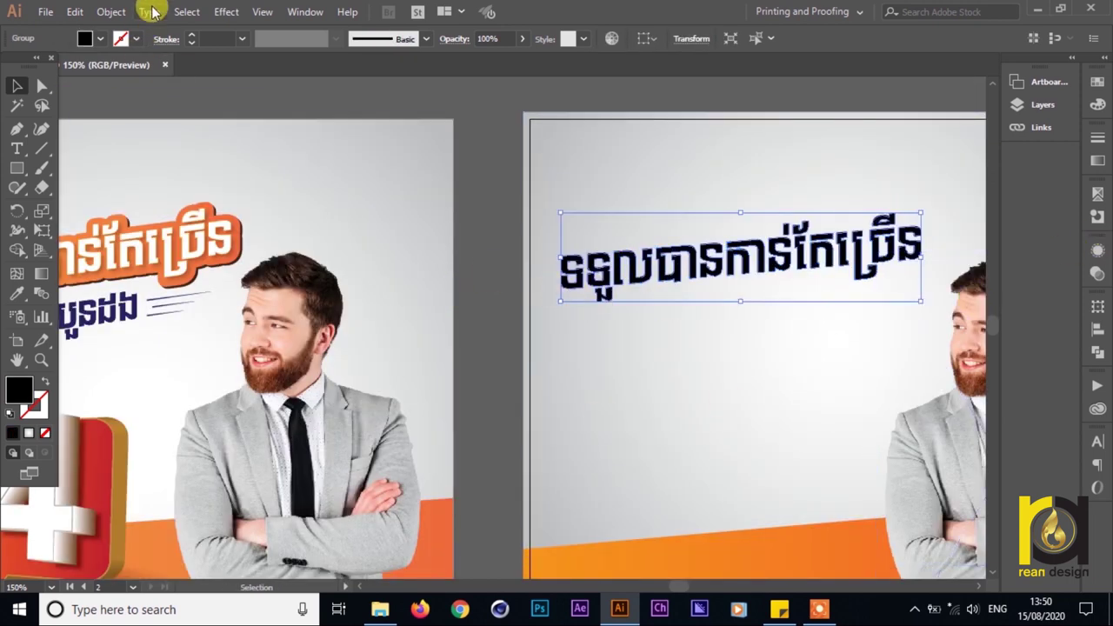
{"action": "left_click", "coordinate": [106, 17]}
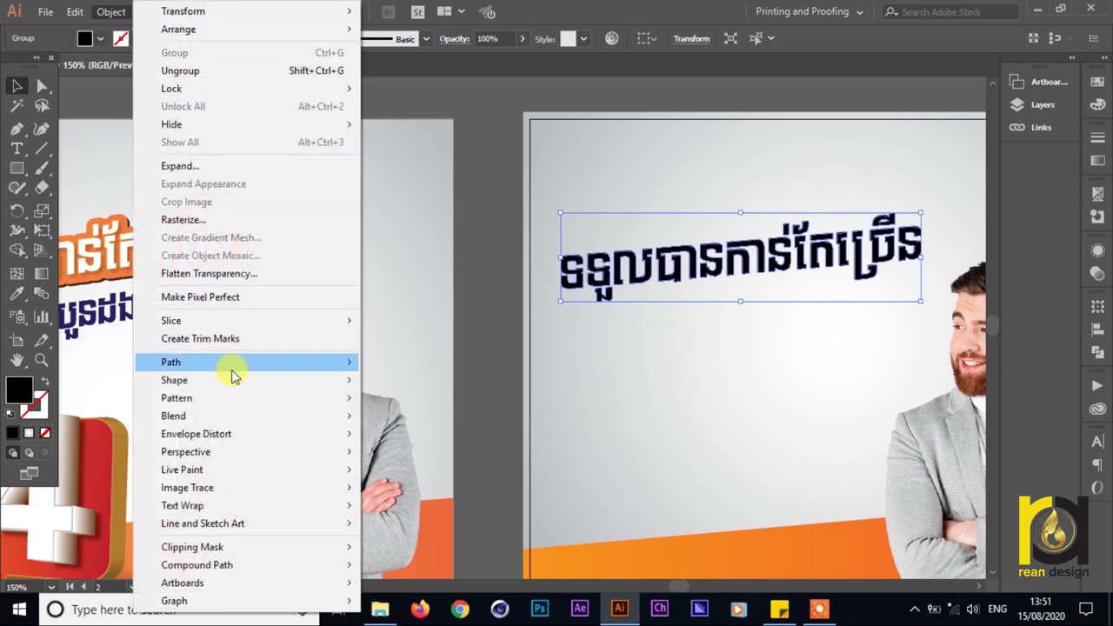
{"action": "mouse_move", "coordinate": [233, 371]}
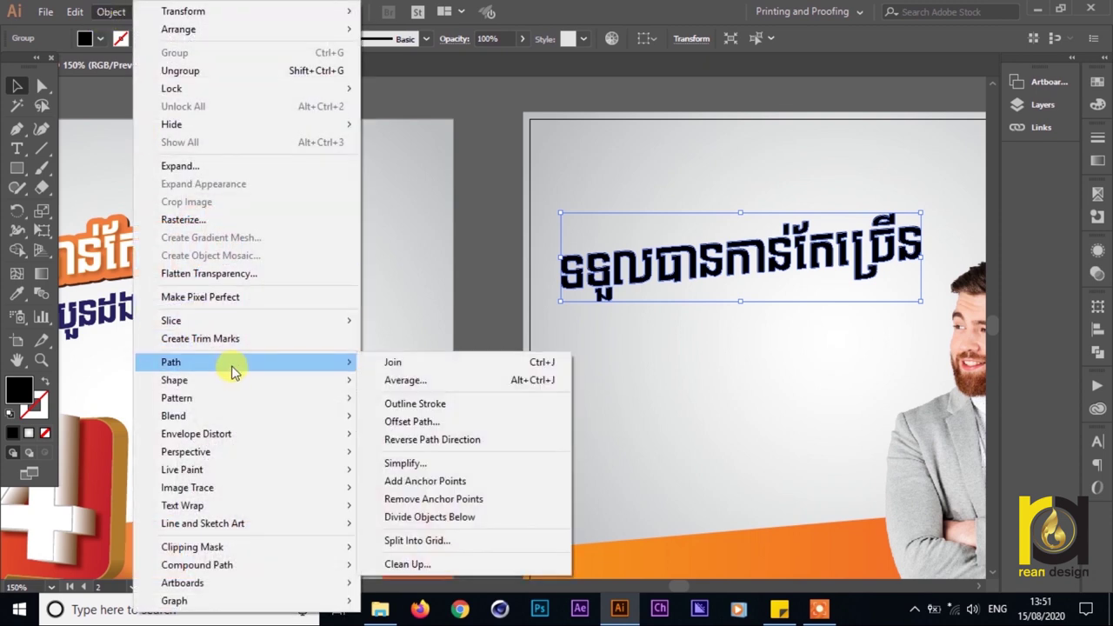
{"action": "left_click", "coordinate": [458, 422]}
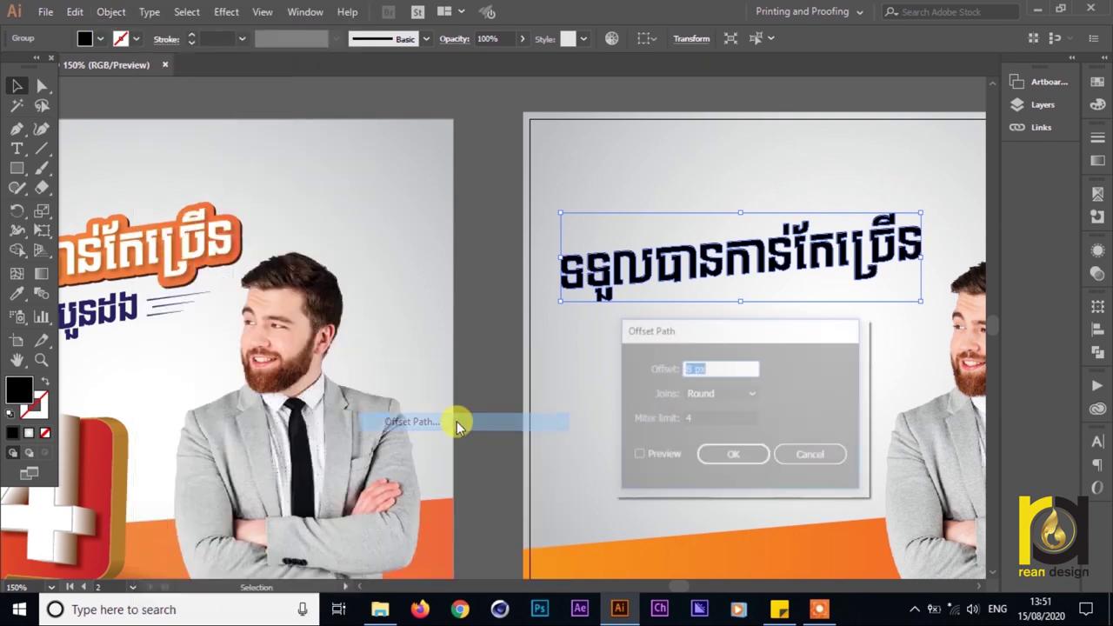
{"action": "left_click", "coordinate": [650, 455]}
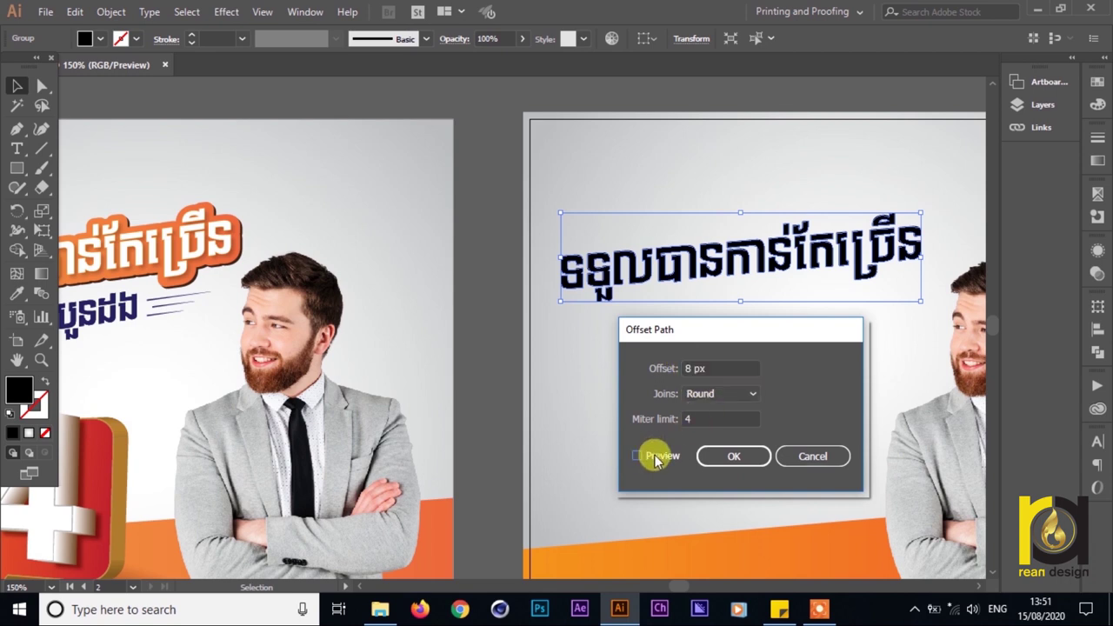
{"action": "left_click", "coordinate": [753, 461]}
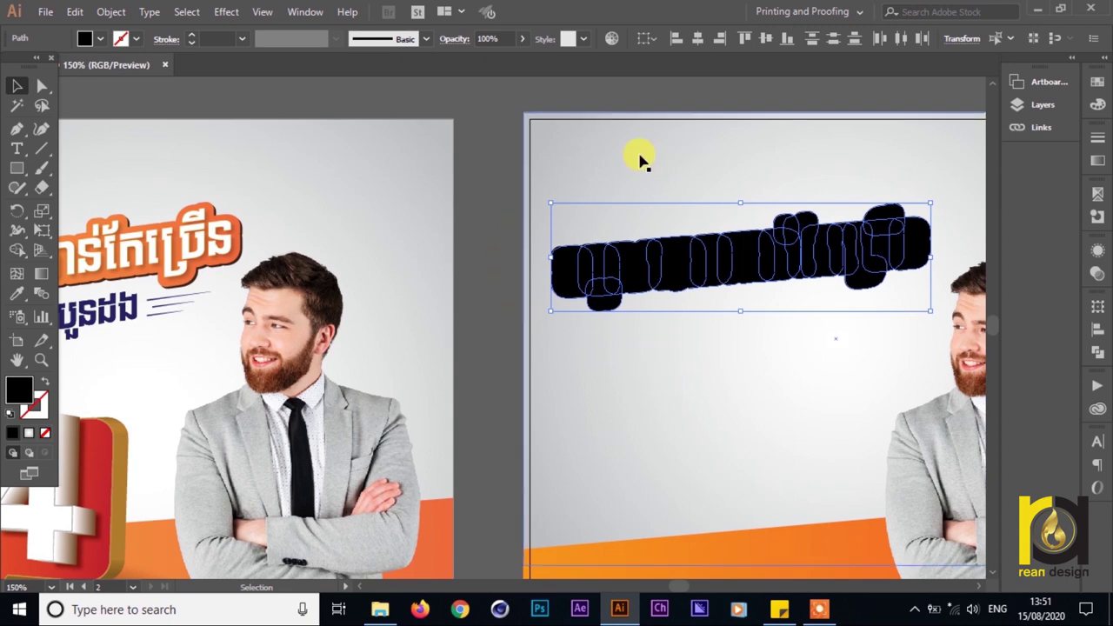
- Group the new offset shapes around the headline and deselect them
{"action": "key", "text": "a"}
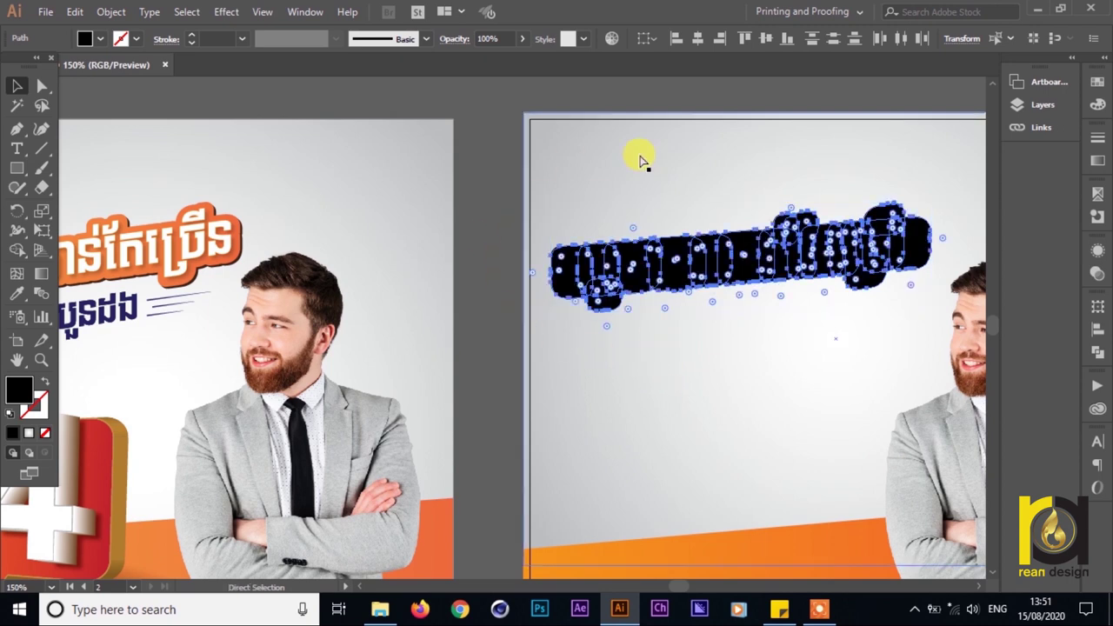
{"action": "key", "text": "v"}
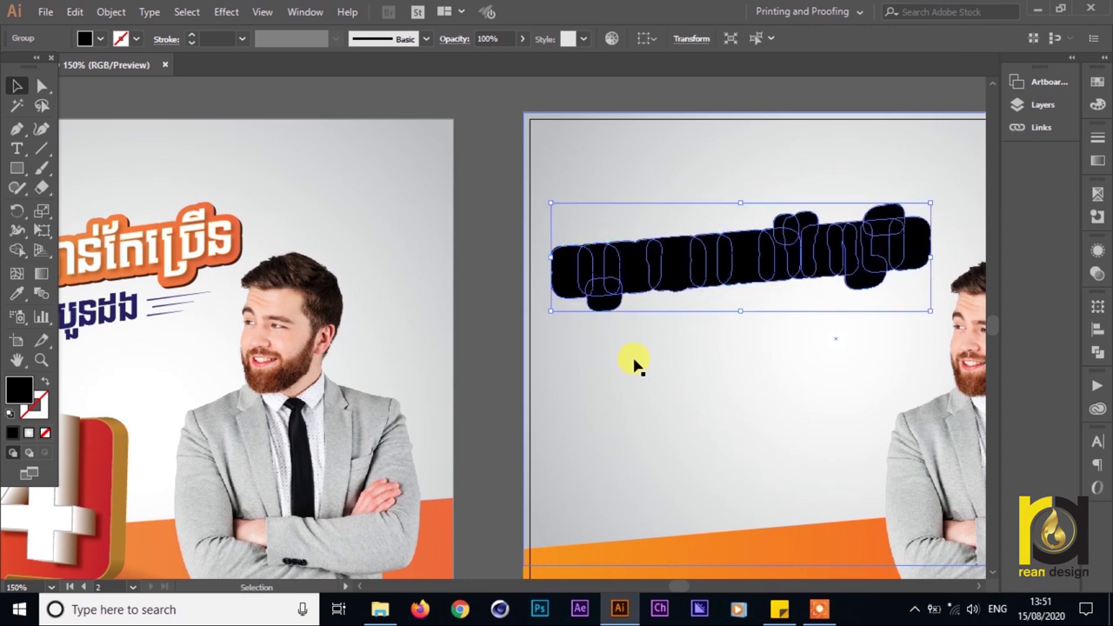
{"action": "left_click", "coordinate": [497, 236]}
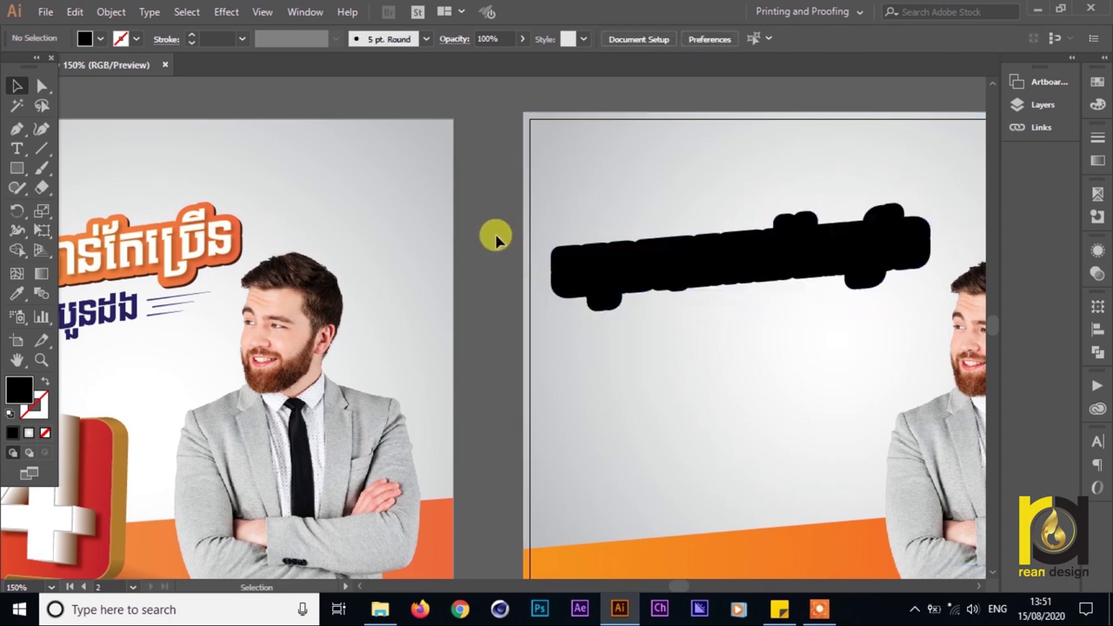
- Isolate the headline group and fill its grouped offset shapes with the orange swatch
{"action": "double_click", "coordinate": [614, 270]}
{"action": "left_click", "coordinate": [599, 293]}
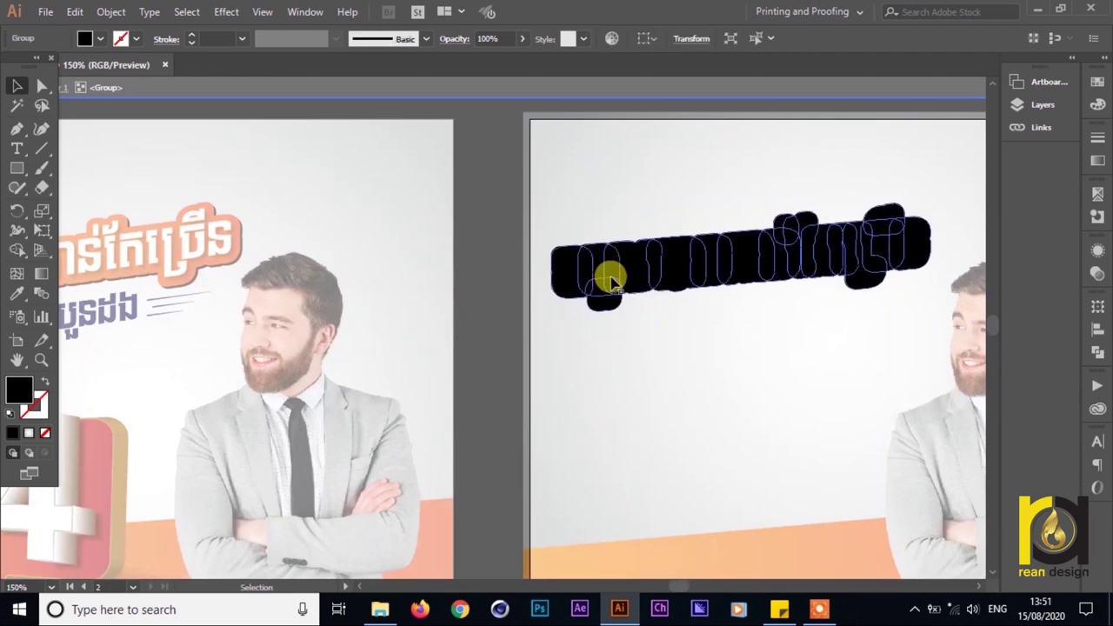
{"action": "left_click", "coordinate": [579, 389]}
{"action": "left_click", "coordinate": [590, 272]}
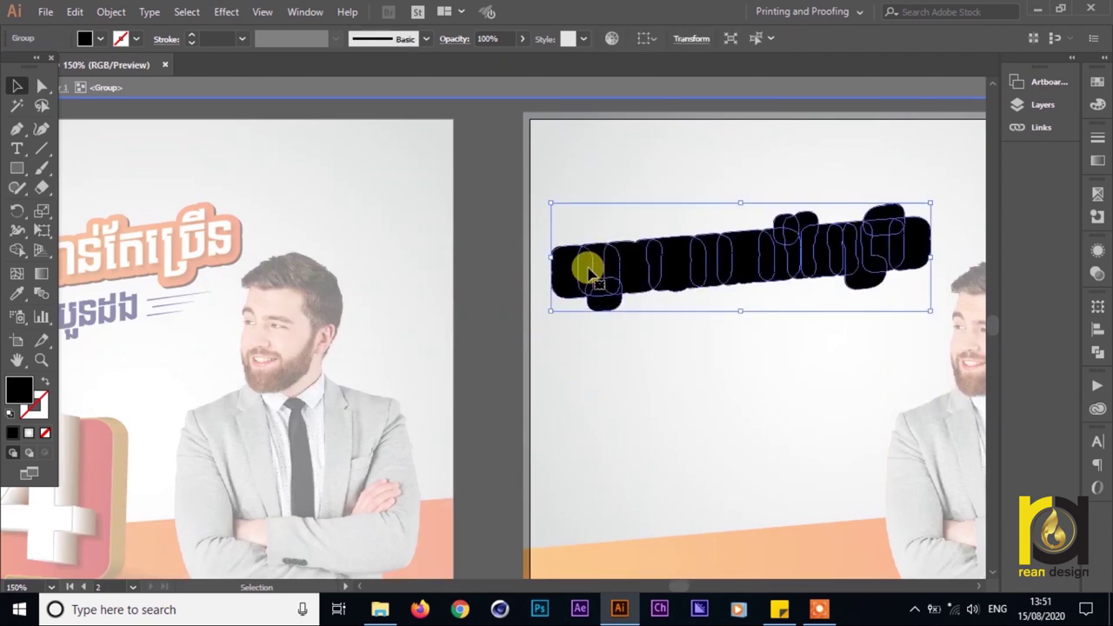
{"action": "left_click", "coordinate": [590, 354]}
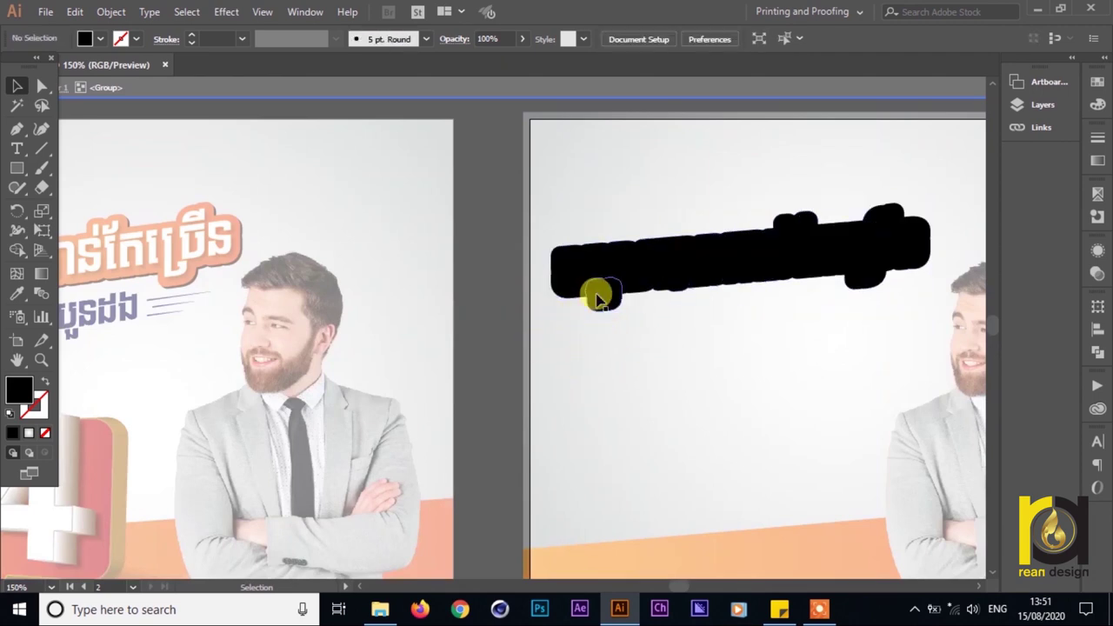
{"action": "left_click", "coordinate": [600, 306]}
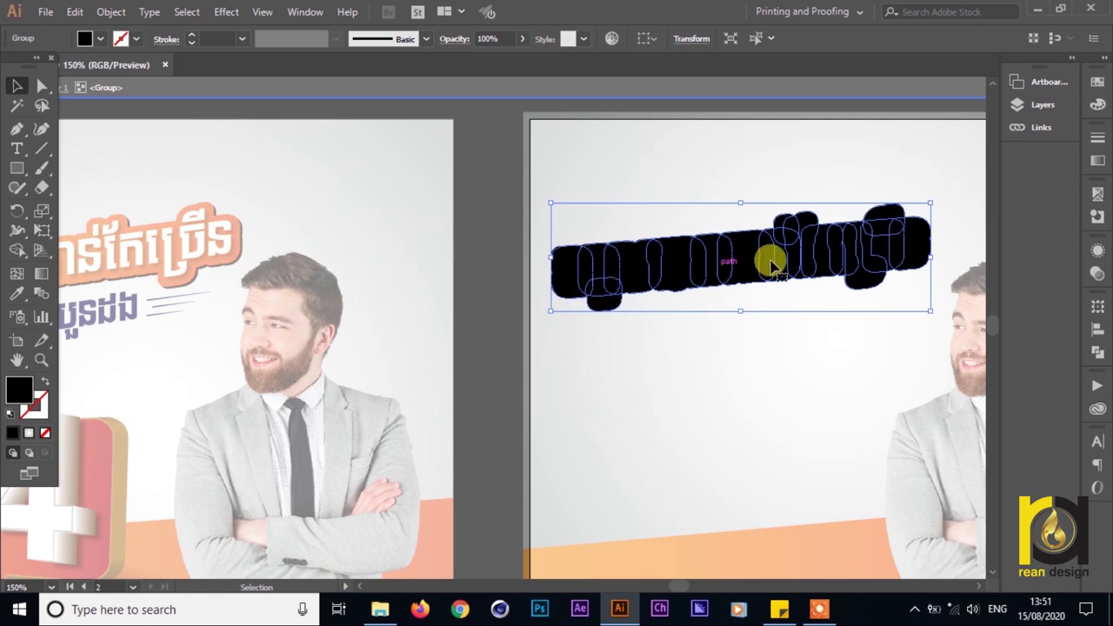
{"action": "left_click", "coordinate": [102, 44]}
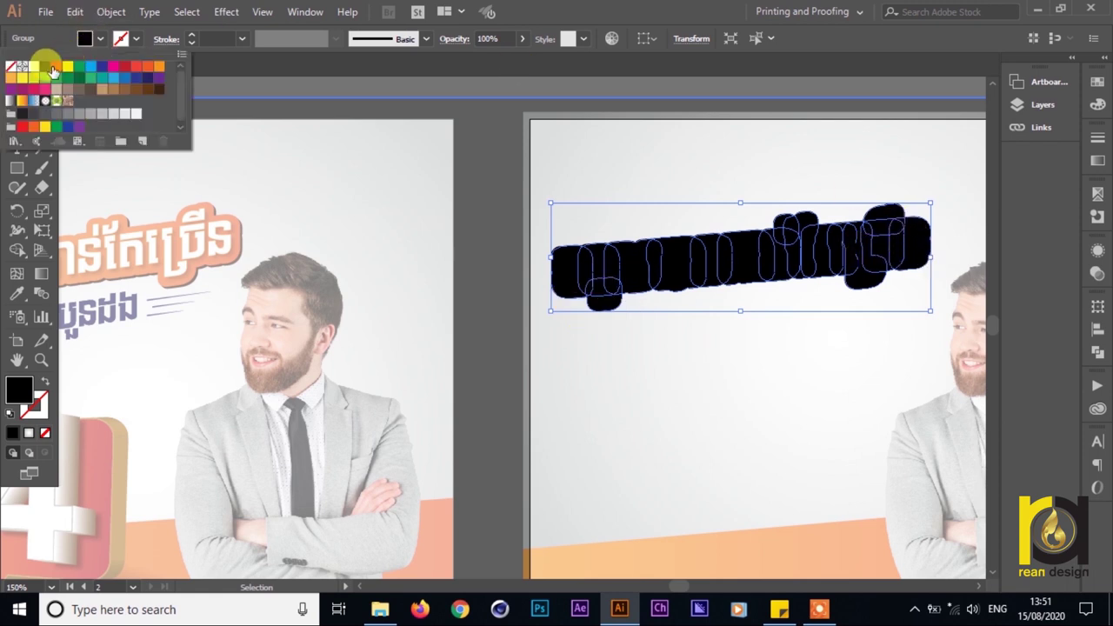
{"action": "left_click", "coordinate": [156, 68]}
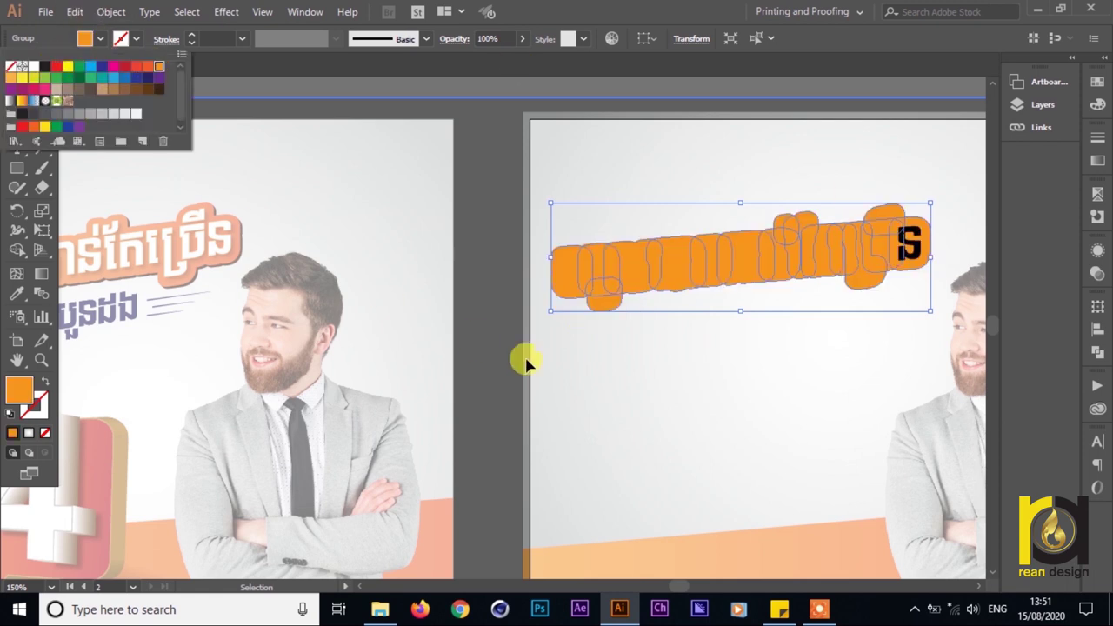
{"action": "left_click", "coordinate": [759, 378]}
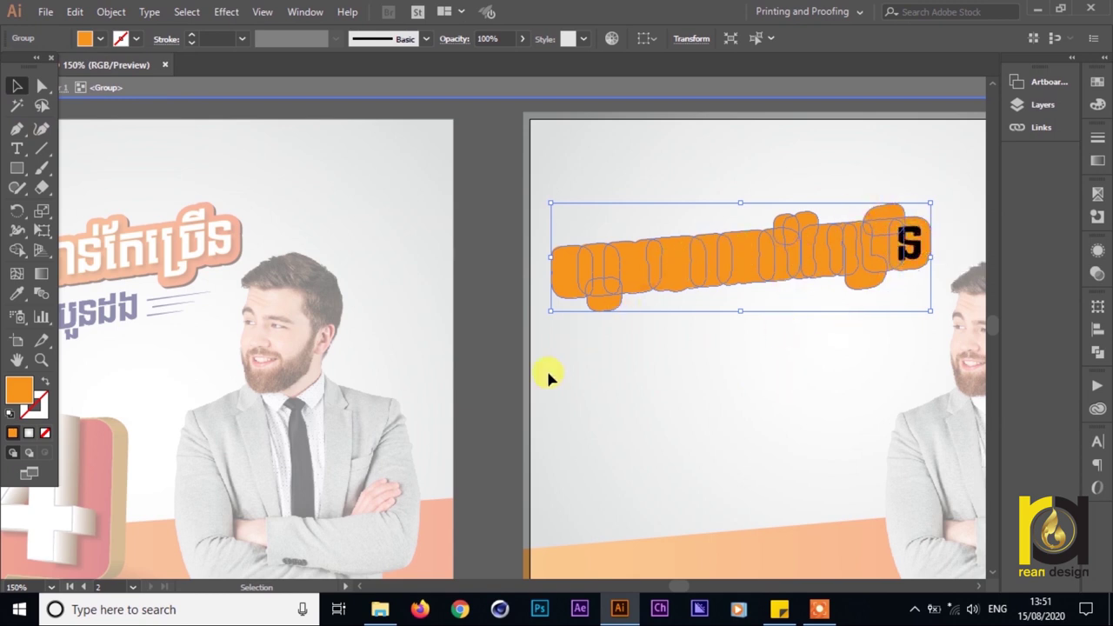
- Send the orange offset group behind all the black headline letters
{"action": "left_click", "coordinate": [729, 357]}
{"action": "left_click", "coordinate": [819, 238]}
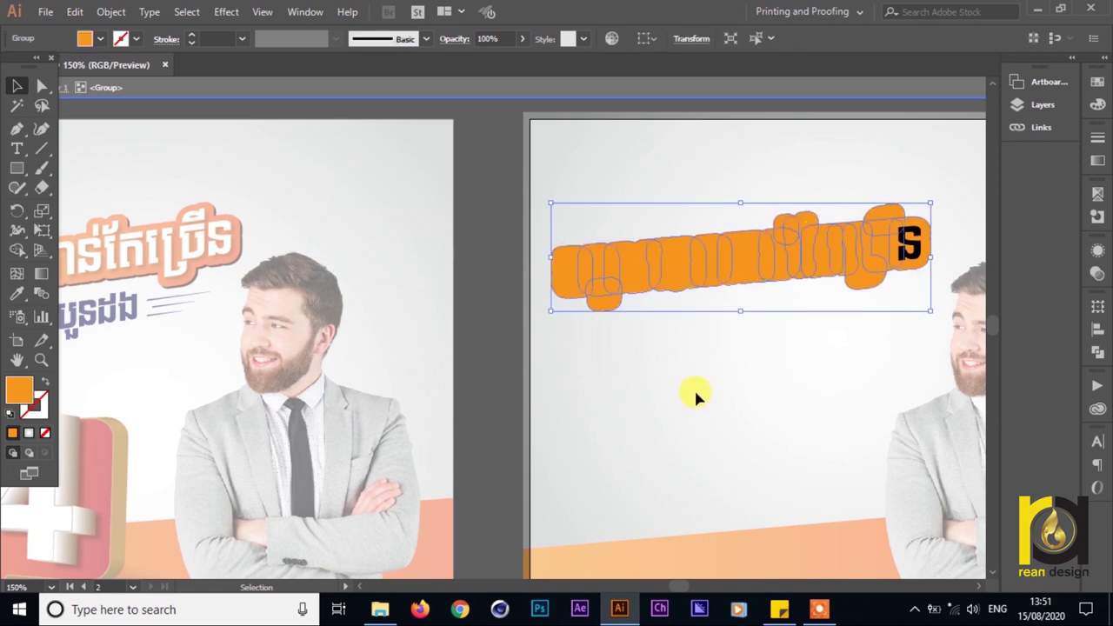
{"action": "key", "text": "a"}
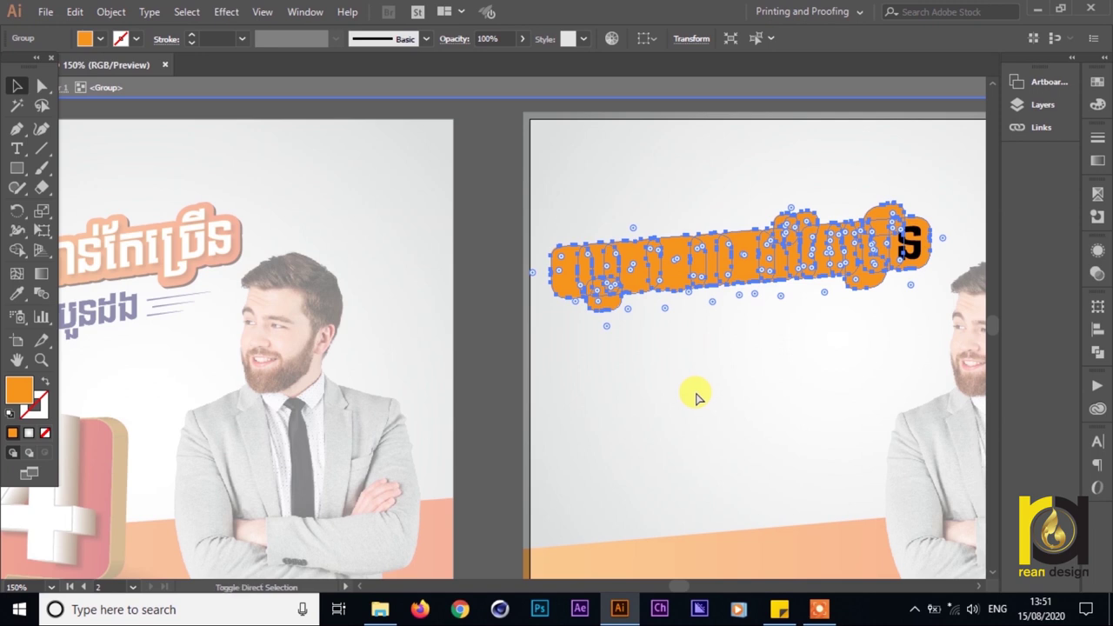
{"action": "key", "text": "ctrl+shift+["}
{"action": "left_click", "coordinate": [696, 393]}
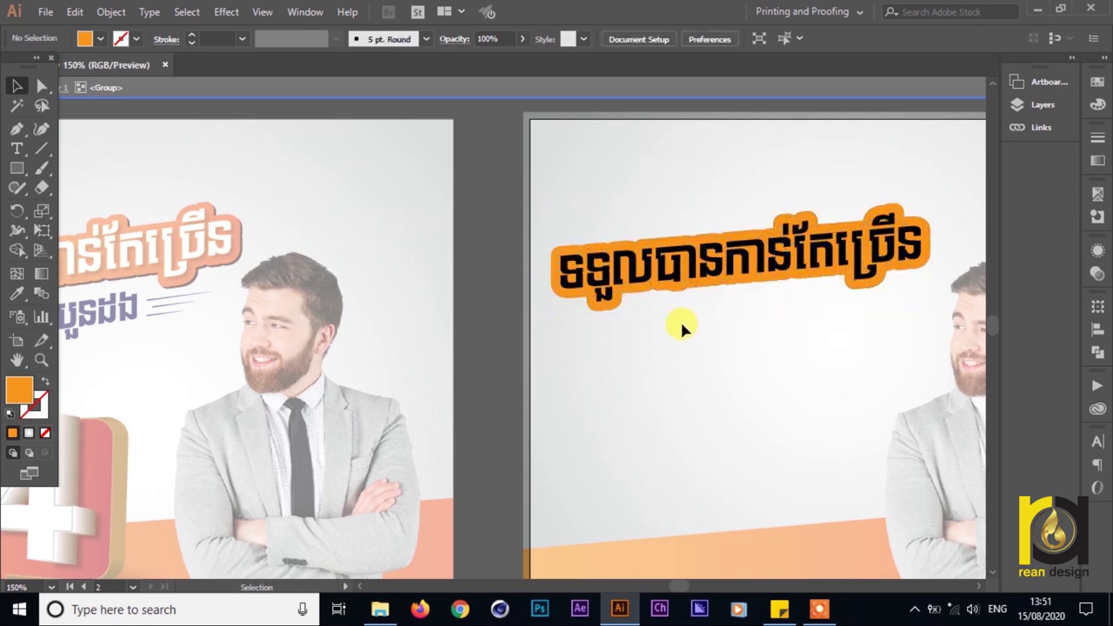
- Check one black letter and the orange offset group as separate selections inside the isolated headline
{"action": "left_click", "coordinate": [648, 259]}
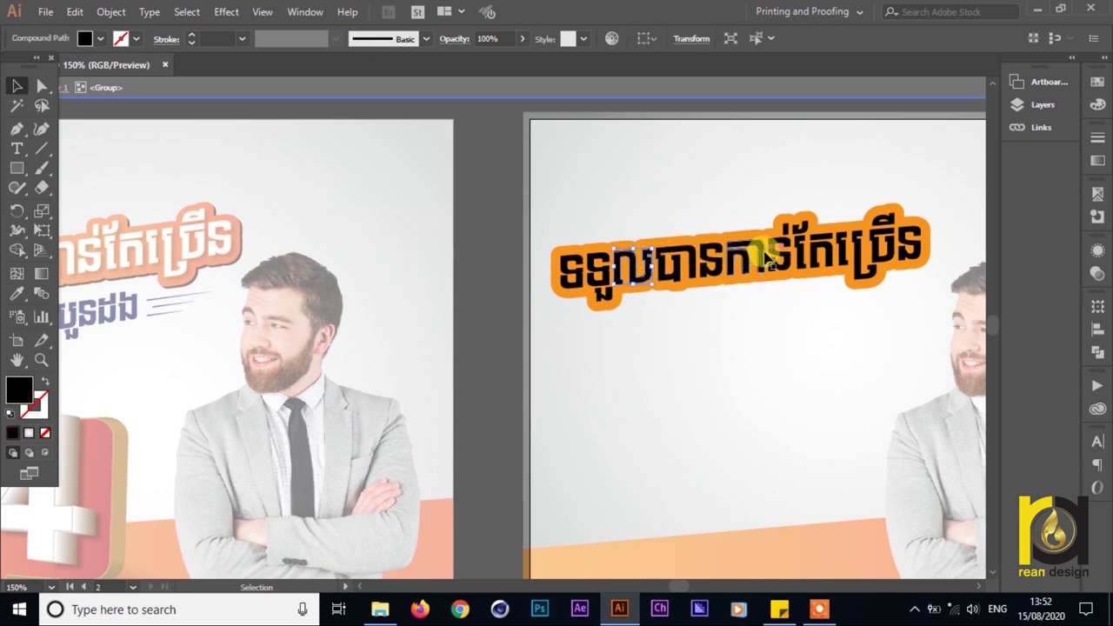
{"action": "left_click", "coordinate": [850, 221]}
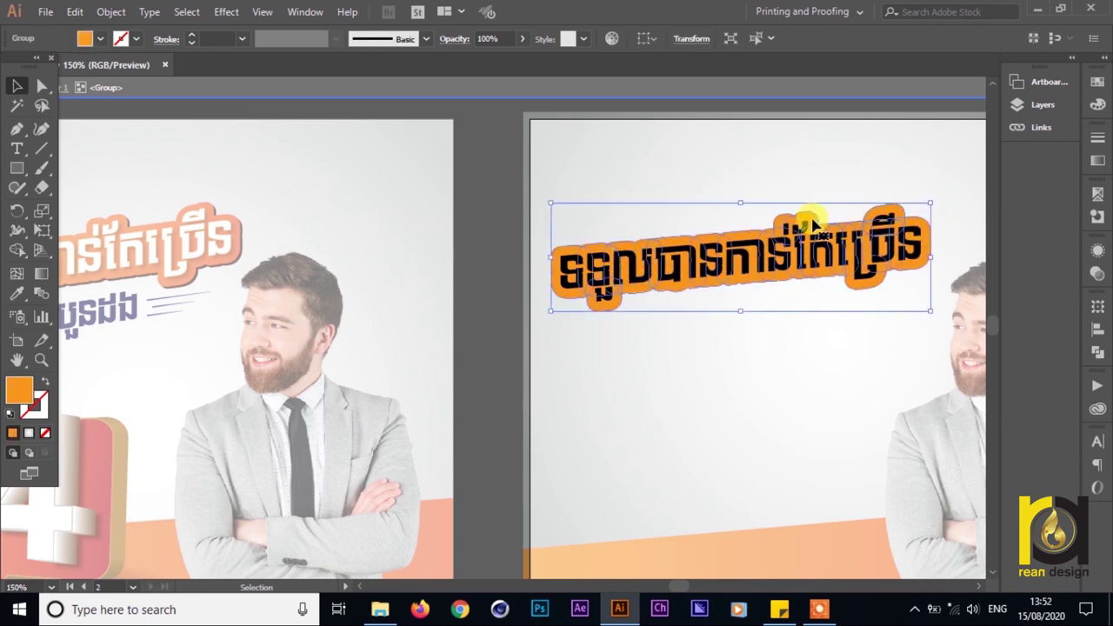
{"action": "left_click", "coordinate": [594, 376]}
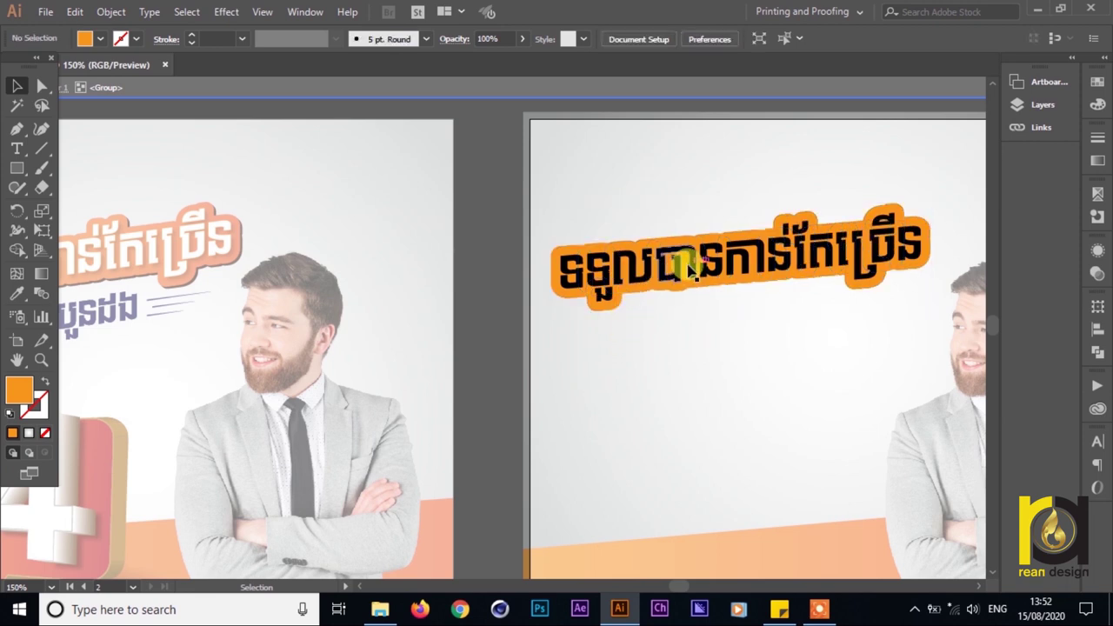
- Group all the black headline letters separately from the orange offset group and exit the isolated headline
{"action": "left_click", "coordinate": [635, 277]}
{"action": "left_click_drag", "start_coordinate": [537, 169], "coordinate": [964, 379]}
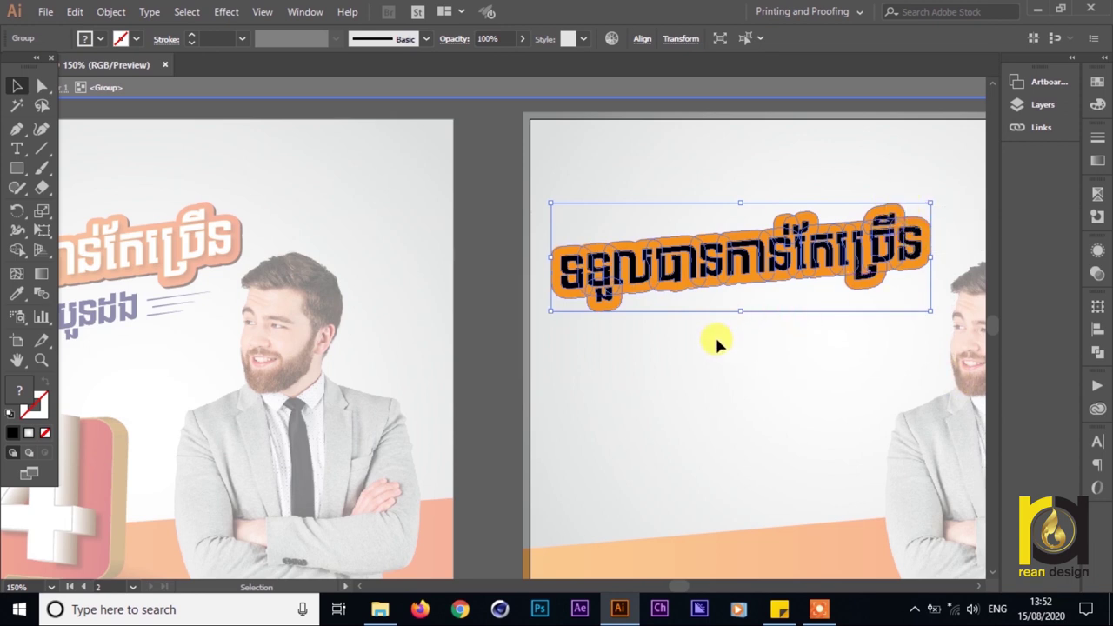
{"action": "left_click", "coordinate": [570, 363]}
{"action": "left_click_drag", "start_coordinate": [471, 154], "coordinate": [904, 351]}
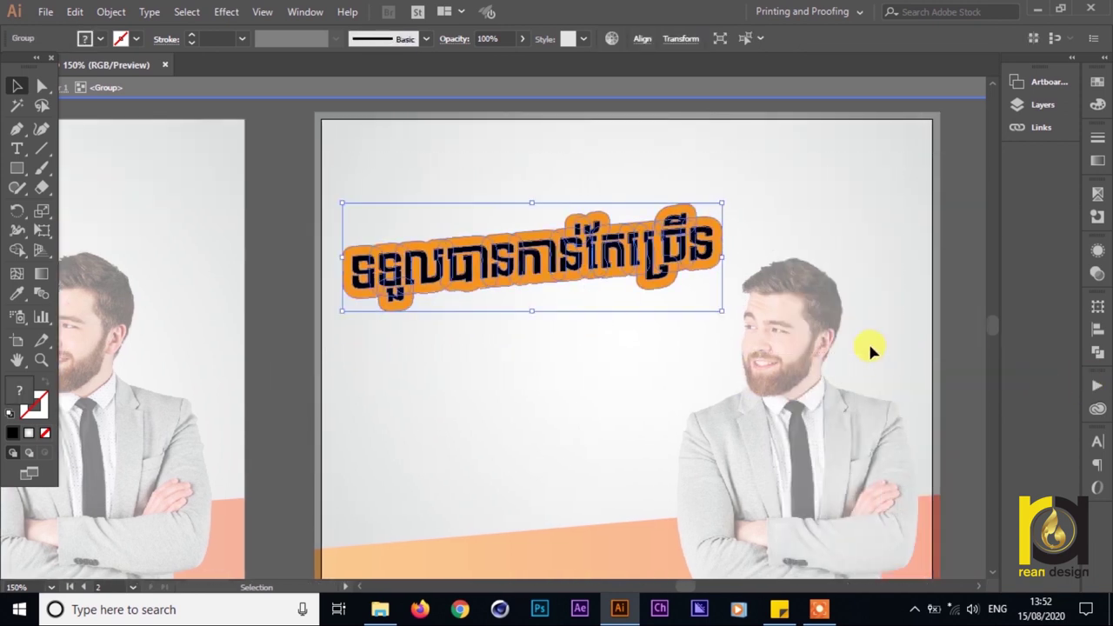
{"action": "left_click", "coordinate": [347, 276]}
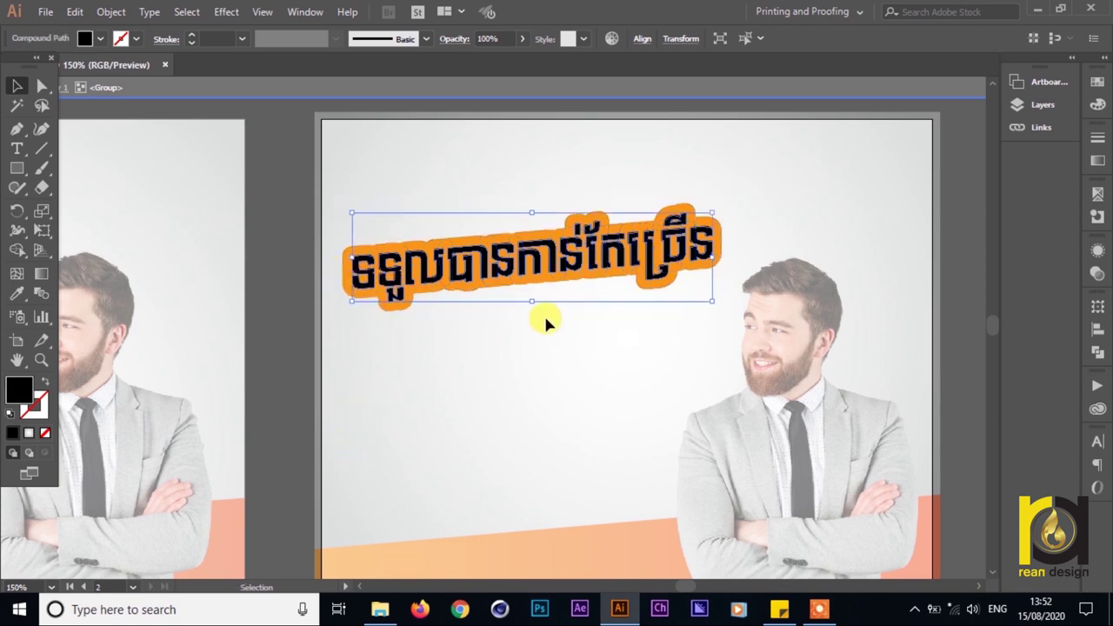
{"action": "key", "text": "a"}
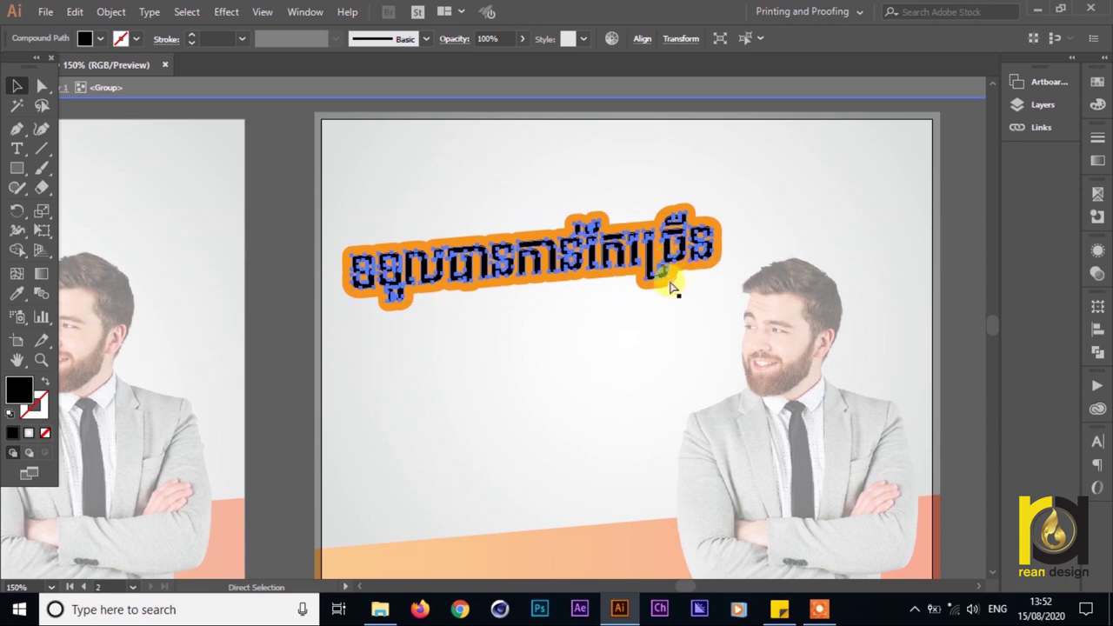
{"action": "key", "text": "v"}
{"action": "double_click", "coordinate": [579, 374]}
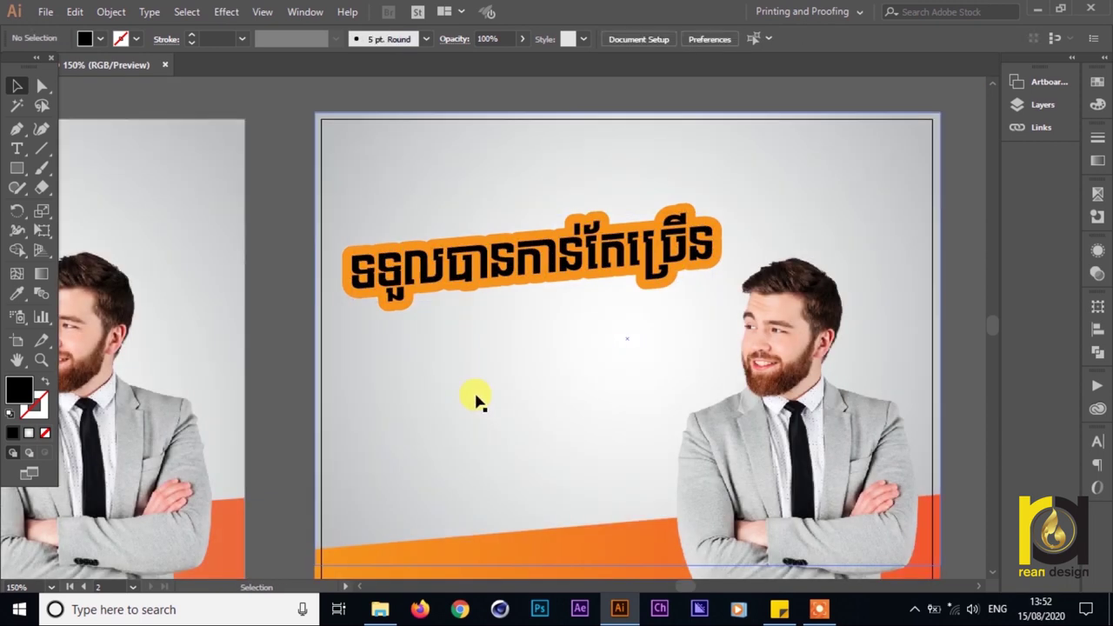
- Isolate the headline group, fill its grouped black letters with the white swatch, and leave isolation
{"action": "left_click", "coordinate": [400, 296]}
{"action": "double_click", "coordinate": [402, 293]}
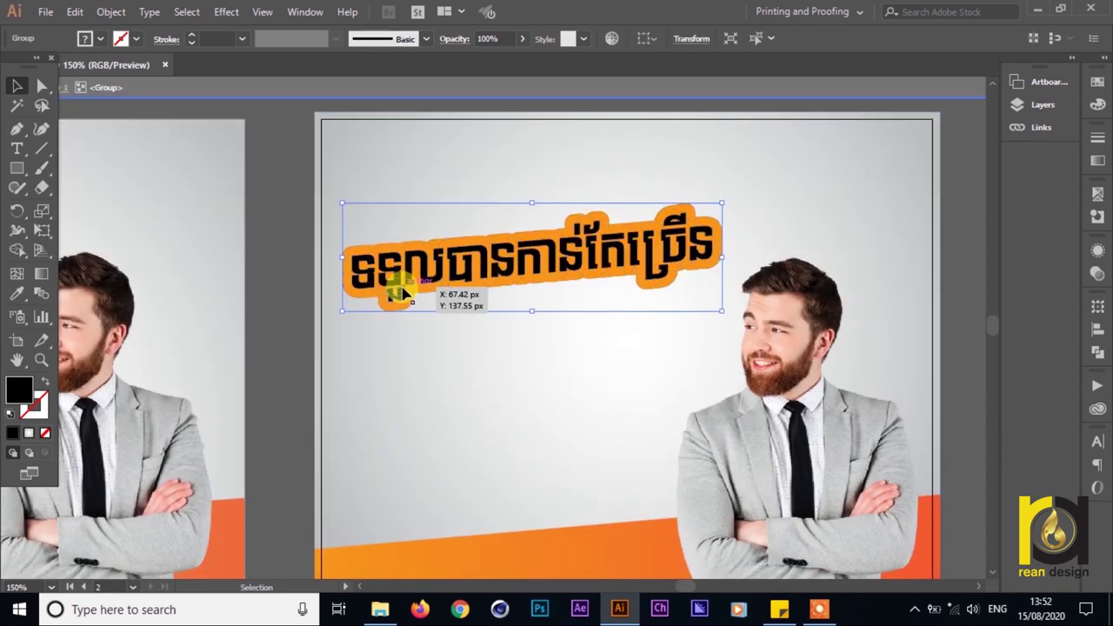
{"action": "left_click", "coordinate": [408, 303]}
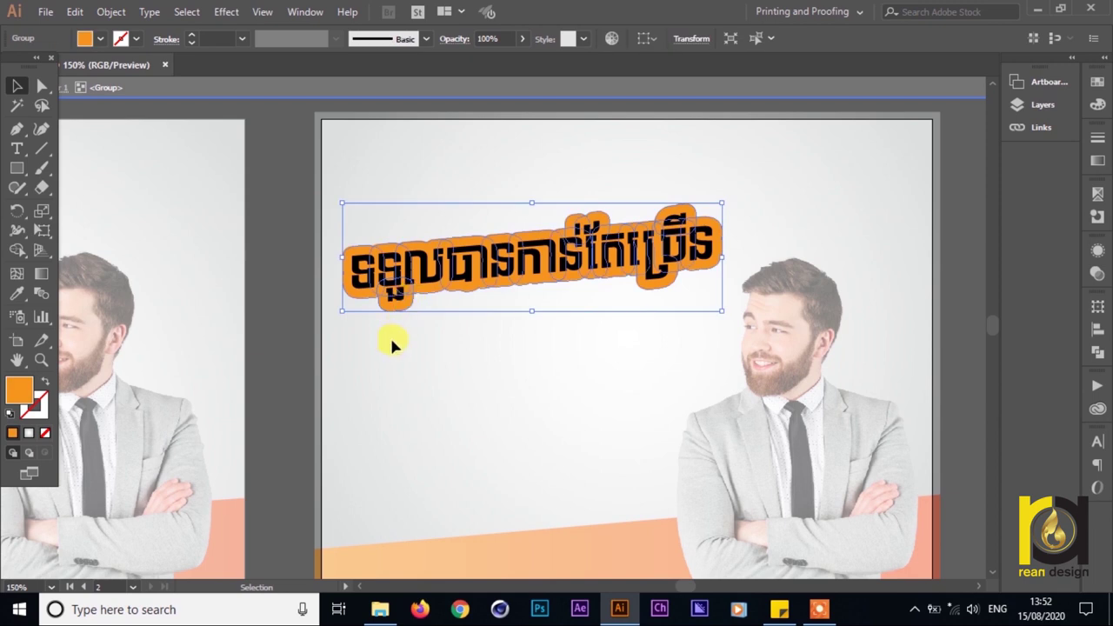
{"action": "left_click", "coordinate": [370, 268]}
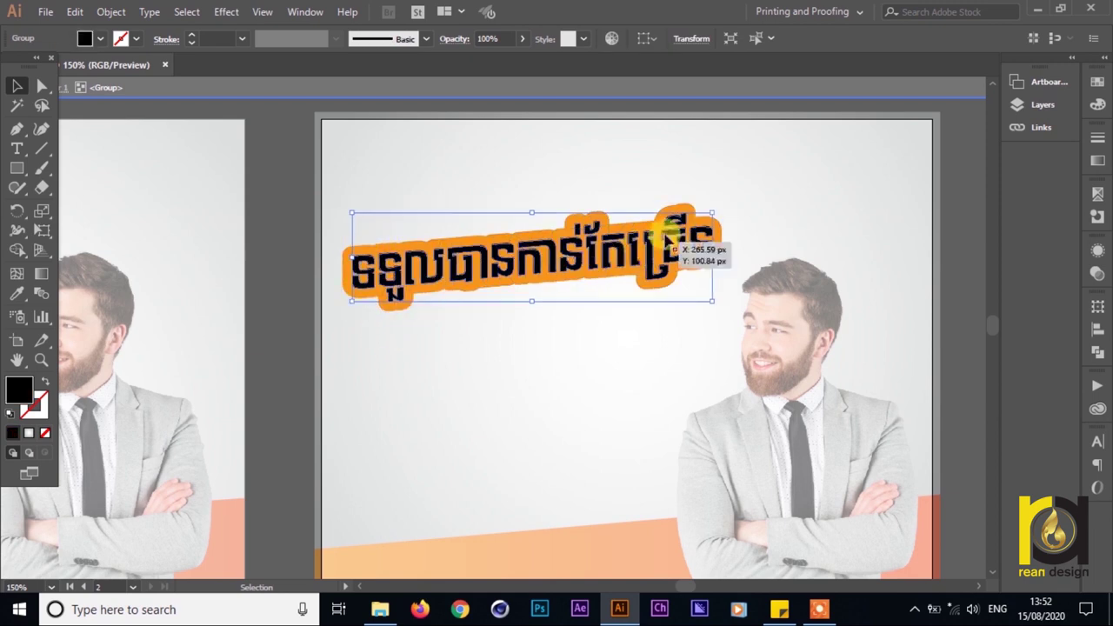
{"action": "left_click", "coordinate": [84, 38]}
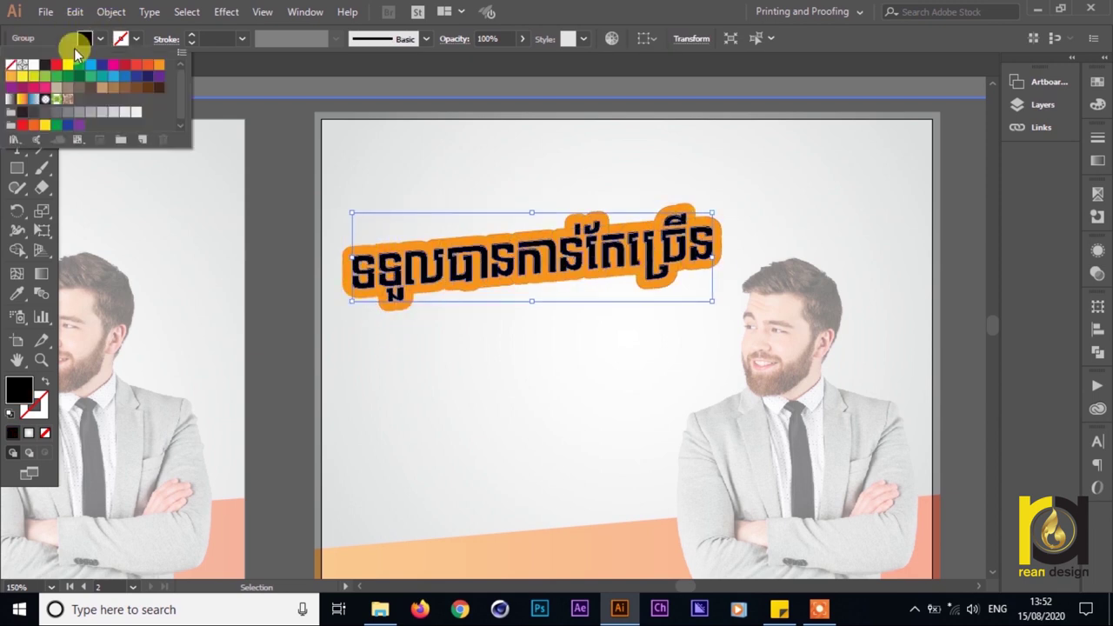
{"action": "left_click", "coordinate": [33, 64]}
{"action": "key", "text": "Escape"}
{"action": "double_click", "coordinate": [430, 379]}
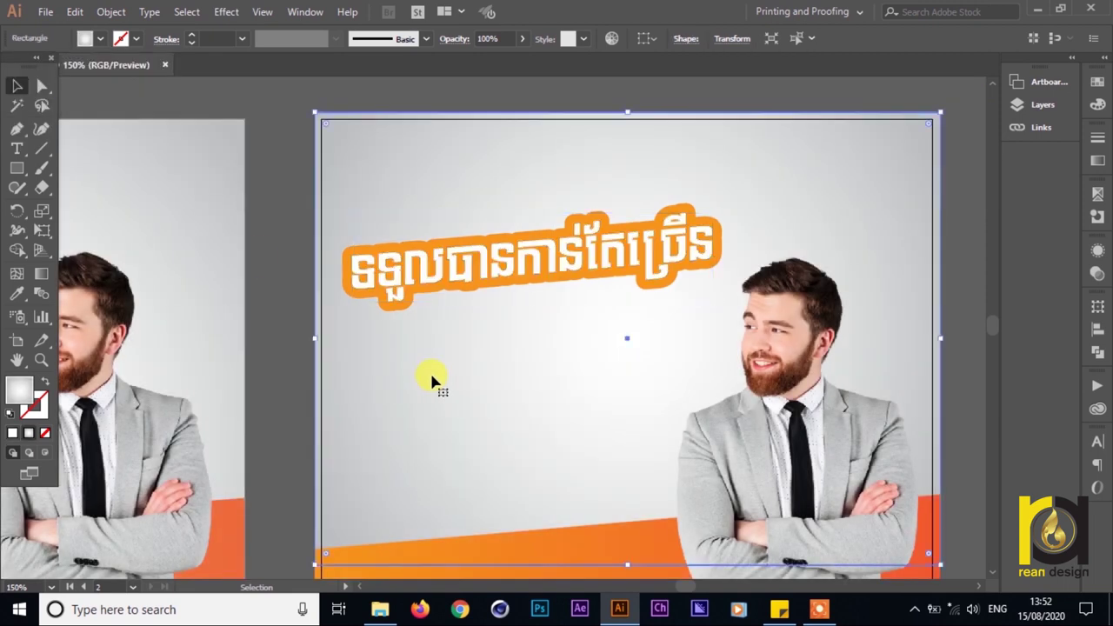
- Isolate the headline and sample the orange gradient from the original poster's headline outline onto the grouped offset shapes
{"action": "left_click", "coordinate": [286, 239]}
{"action": "left_click_drag", "start_coordinate": [286, 238], "coordinate": [649, 182]}
{"action": "left_click_drag", "start_coordinate": [339, 181], "coordinate": [446, 179]}
{"action": "left_click_drag", "start_coordinate": [904, 263], "coordinate": [638, 255]}
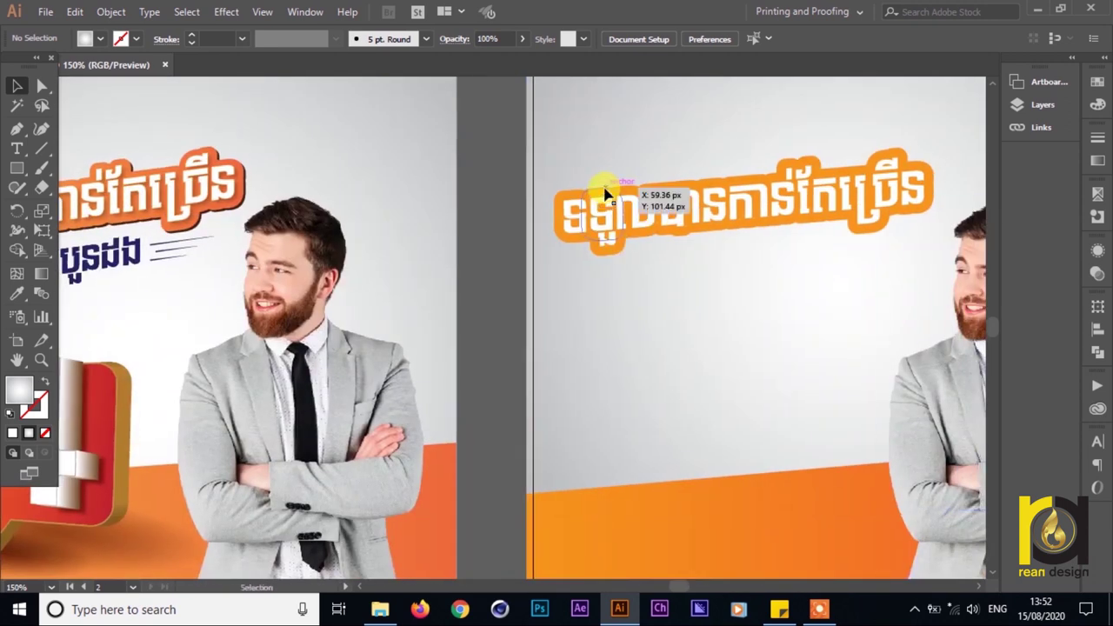
{"action": "left_click", "coordinate": [605, 189]}
{"action": "scroll", "coordinate": [661, 500], "scroll_direction": "down", "scroll_amount": 2}
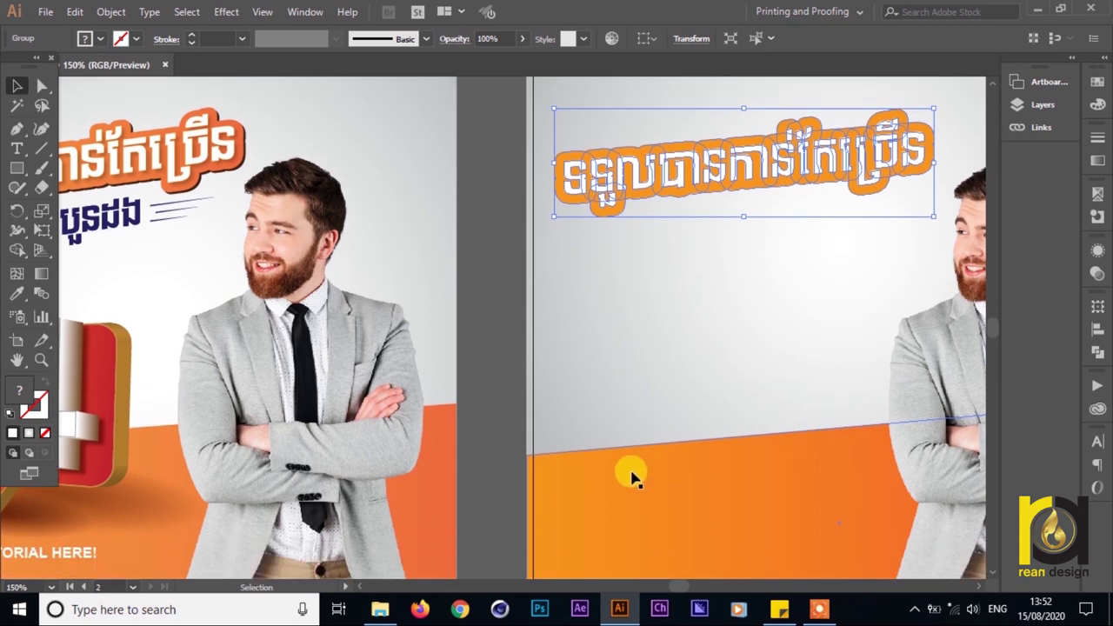
{"action": "scroll", "coordinate": [634, 477], "scroll_direction": "up", "scroll_amount": 3}
{"action": "left_click_drag", "start_coordinate": [476, 221], "coordinate": [517, 225]}
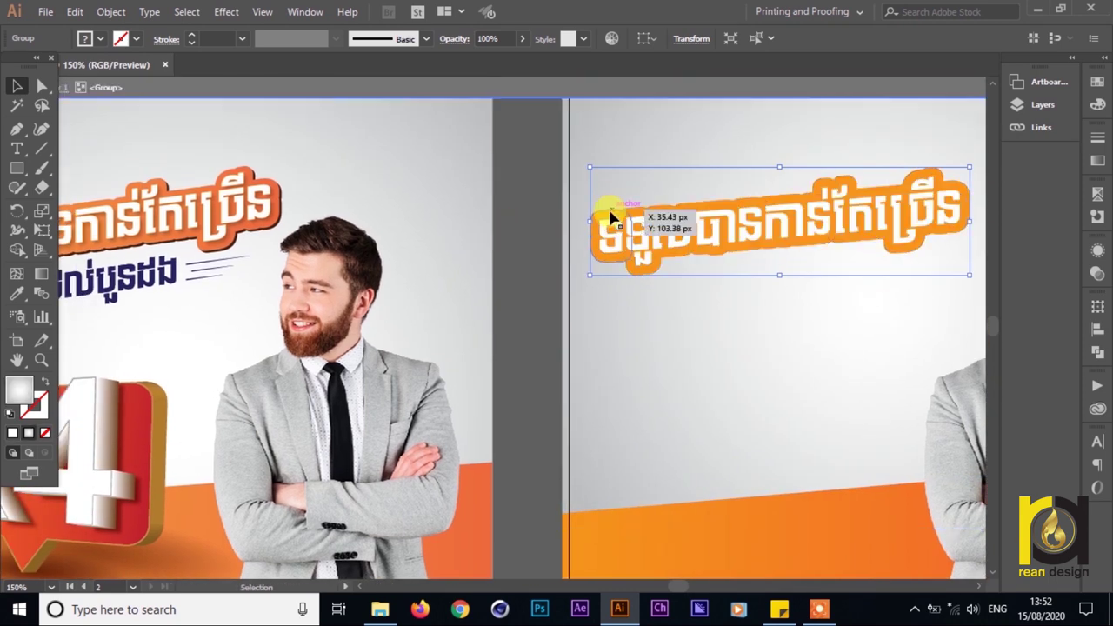
{"action": "double_click", "coordinate": [613, 216]}
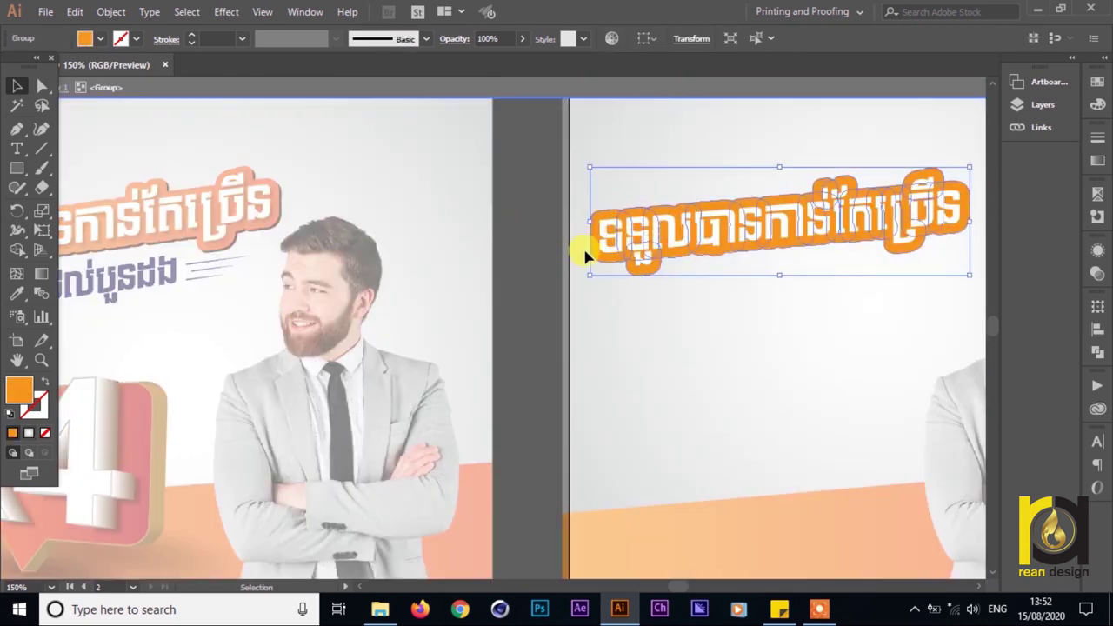
{"action": "key", "text": "i"}
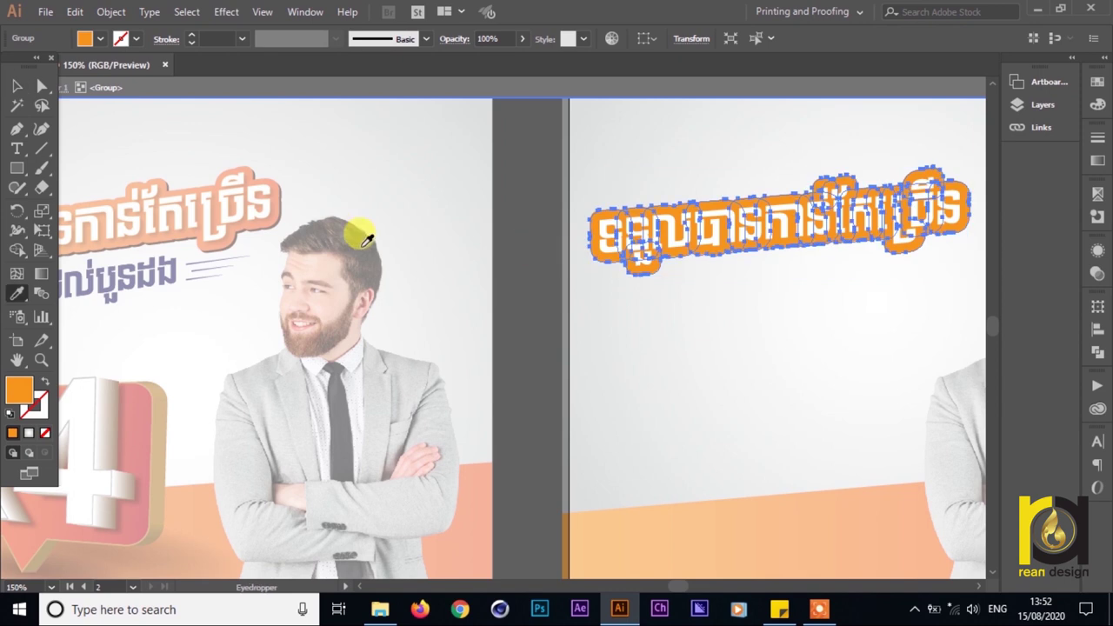
{"action": "left_click", "coordinate": [274, 216]}
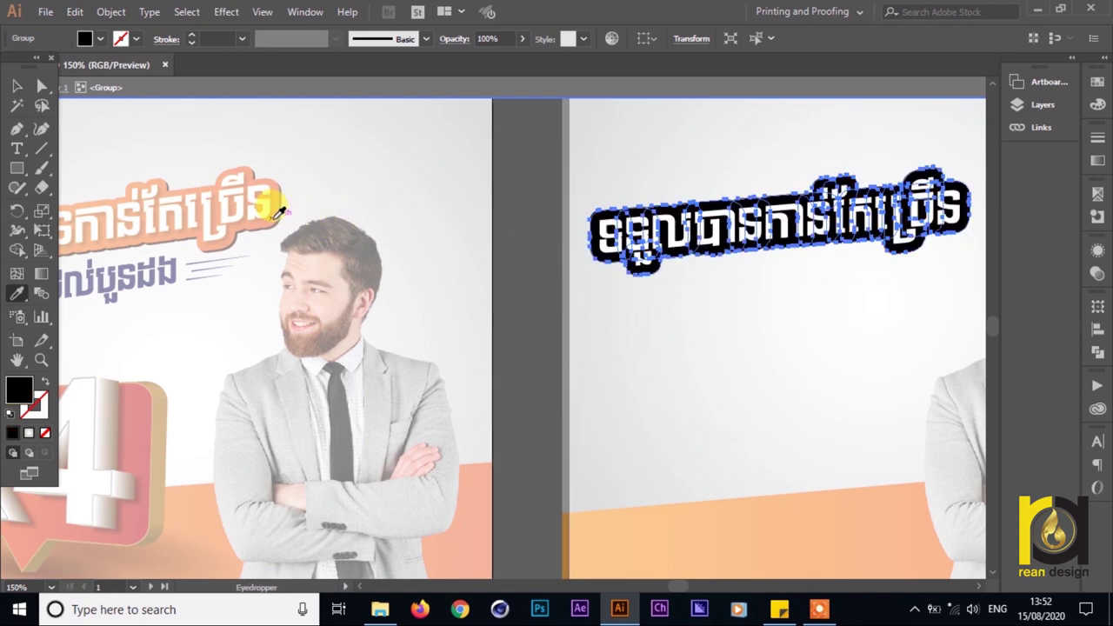
{"action": "left_click", "coordinate": [263, 216]}
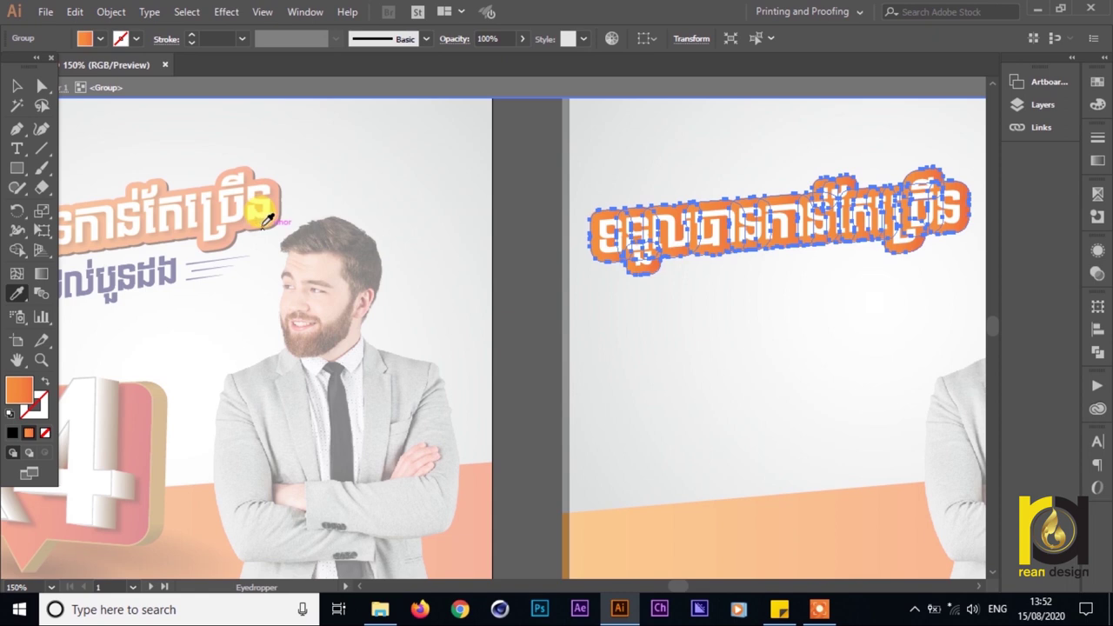
{"action": "left_click", "coordinate": [14, 85]}
{"action": "left_click_drag", "start_coordinate": [672, 328], "coordinate": [492, 313]}
{"action": "double_click", "coordinate": [534, 324]}
- Examine how the gradient fills each separate overlapping offset shape behind the headline letters
{"action": "scroll", "coordinate": [576, 263], "scroll_direction": "up", "scroll_amount": 1}
{"action": "scroll", "coordinate": [462, 249], "scroll_direction": "up", "scroll_amount": 1}
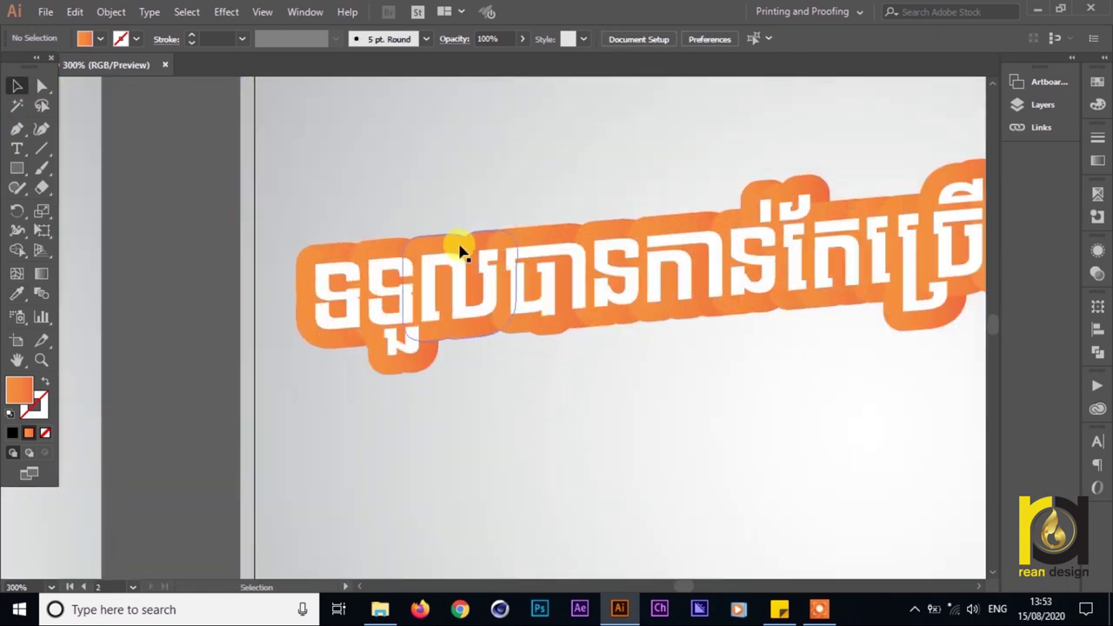
{"action": "double_click", "coordinate": [457, 248]}
{"action": "scroll", "coordinate": [609, 385], "scroll_direction": "right", "scroll_amount": 3}
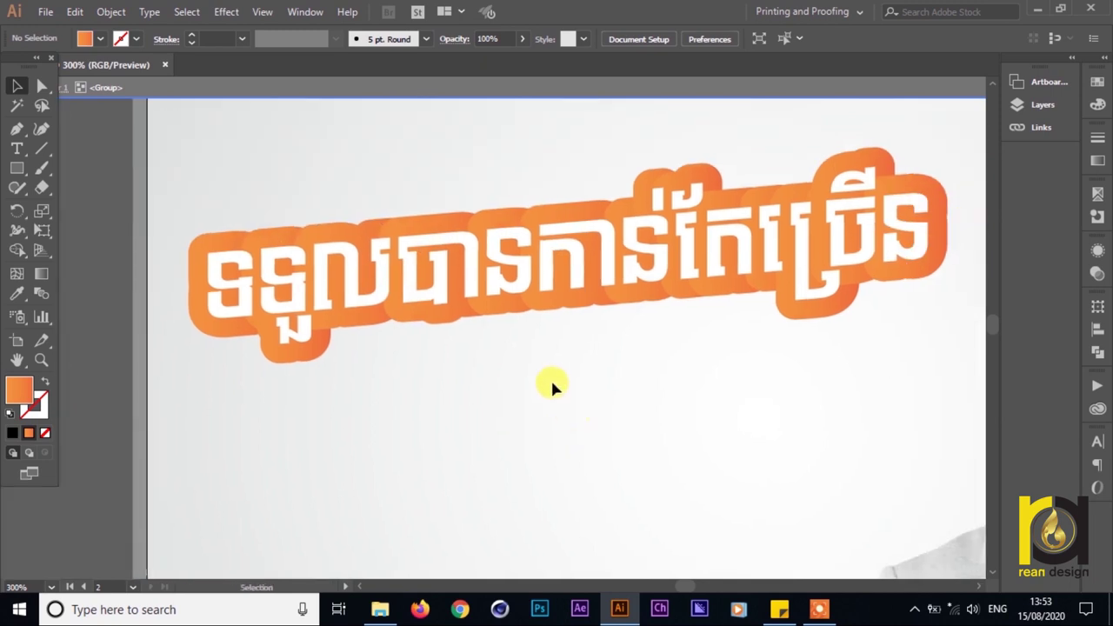
{"action": "left_click", "coordinate": [397, 229]}
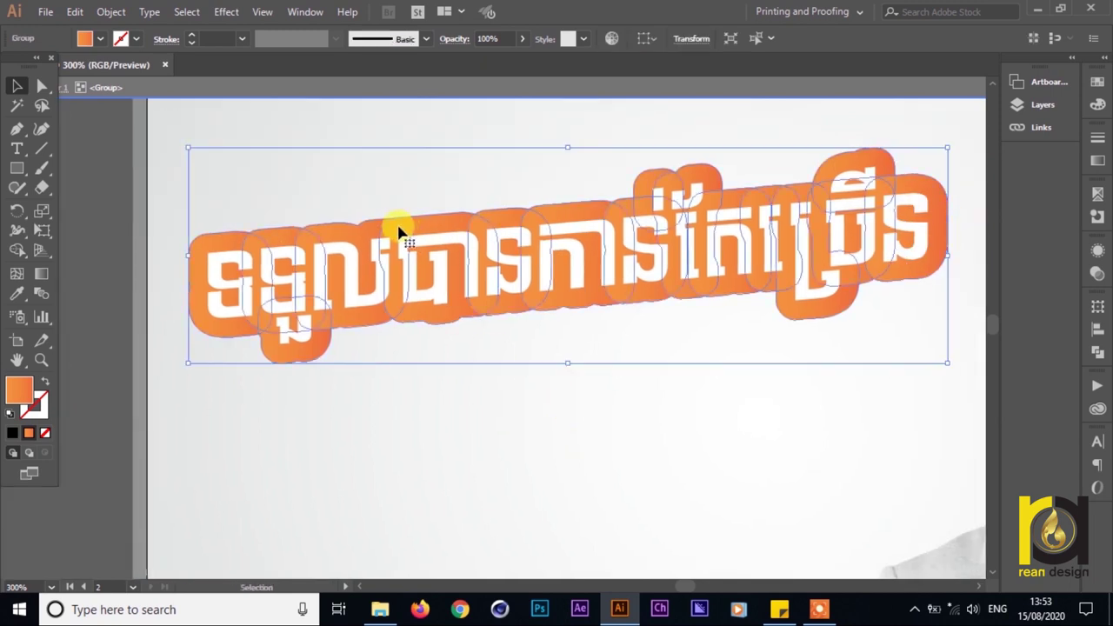
{"action": "double_click", "coordinate": [223, 246]}
{"action": "left_click", "coordinate": [230, 268]}
{"action": "left_click", "coordinate": [278, 270]}
{"action": "left_click", "coordinate": [342, 273]}
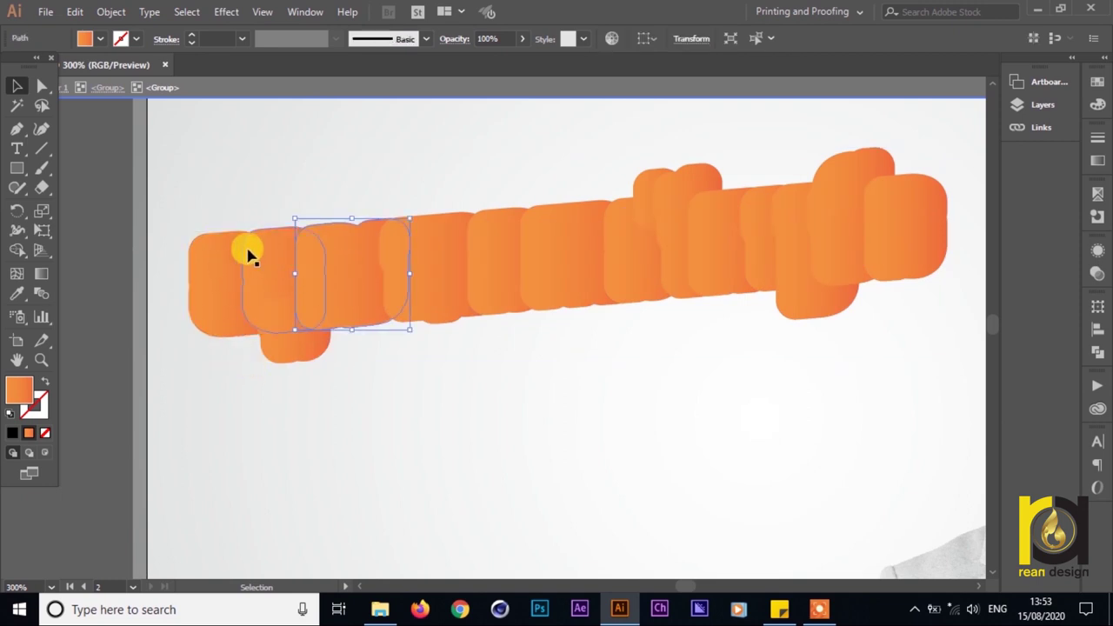
{"action": "scroll", "coordinate": [218, 493], "scroll_direction": "up", "scroll_amount": 1}
{"action": "key", "text": "ctrl"}
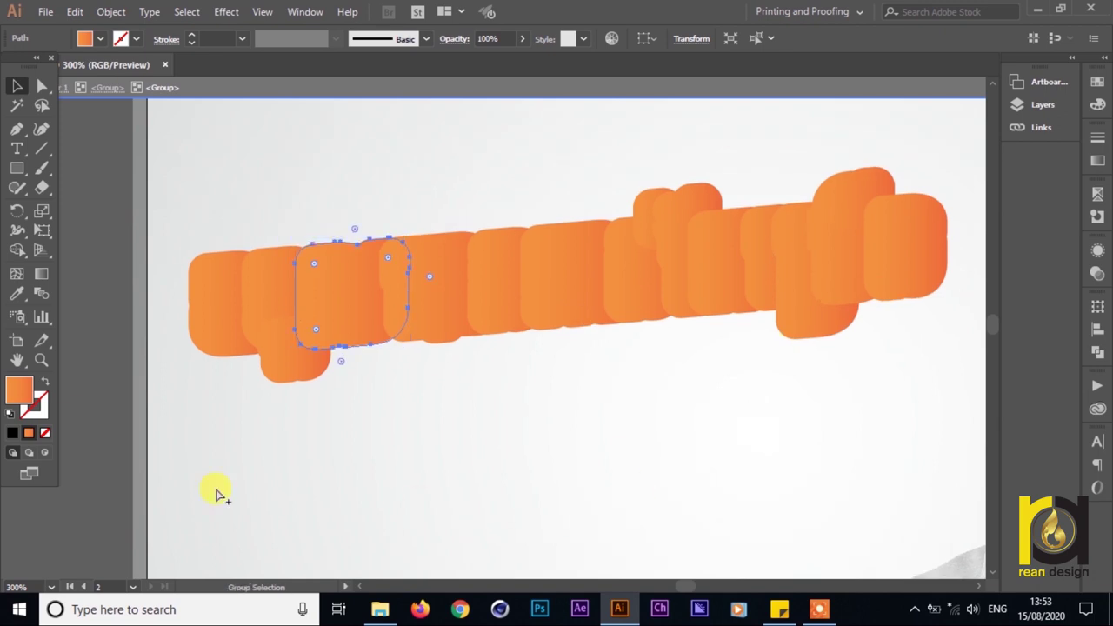
{"action": "scroll", "coordinate": [217, 492], "scroll_direction": "down", "scroll_amount": 1}
{"action": "left_click", "coordinate": [217, 360]}
{"action": "double_click", "coordinate": [311, 477]}
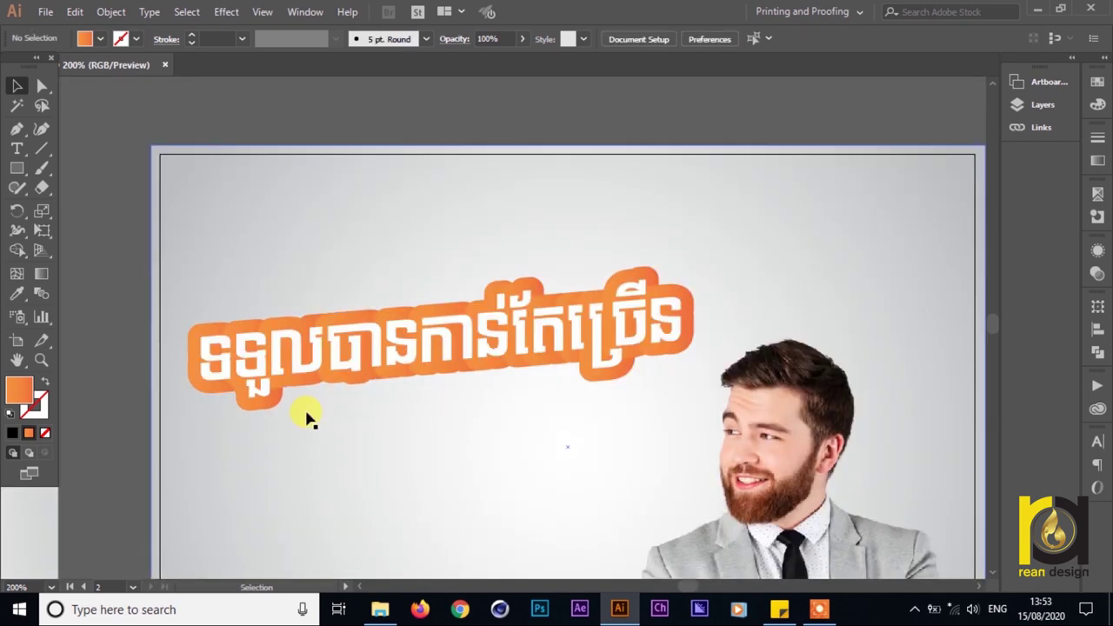
- Redraw the orange gradient as one slanted sweep across the whole group of offset shapes, from the headline's start to its end
{"action": "double_click", "coordinate": [303, 329]}
{"action": "left_click", "coordinate": [296, 325]}
{"action": "key", "text": "g"}
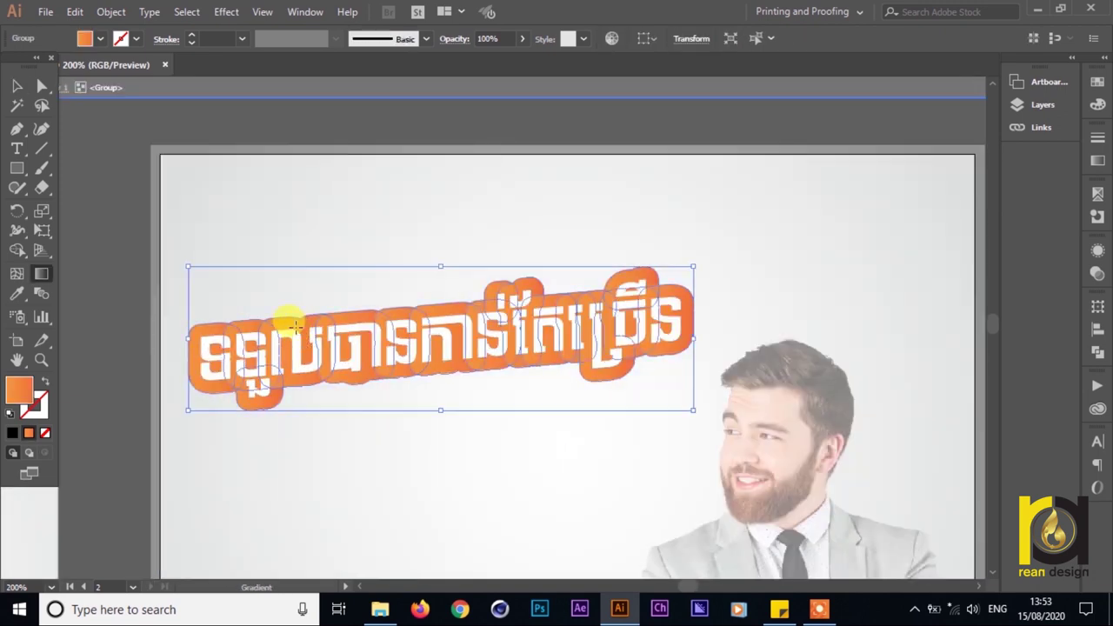
{"action": "left_click_drag", "start_coordinate": [177, 363], "coordinate": [712, 317]}
{"action": "key", "text": "v"}
{"action": "double_click", "coordinate": [602, 450]}
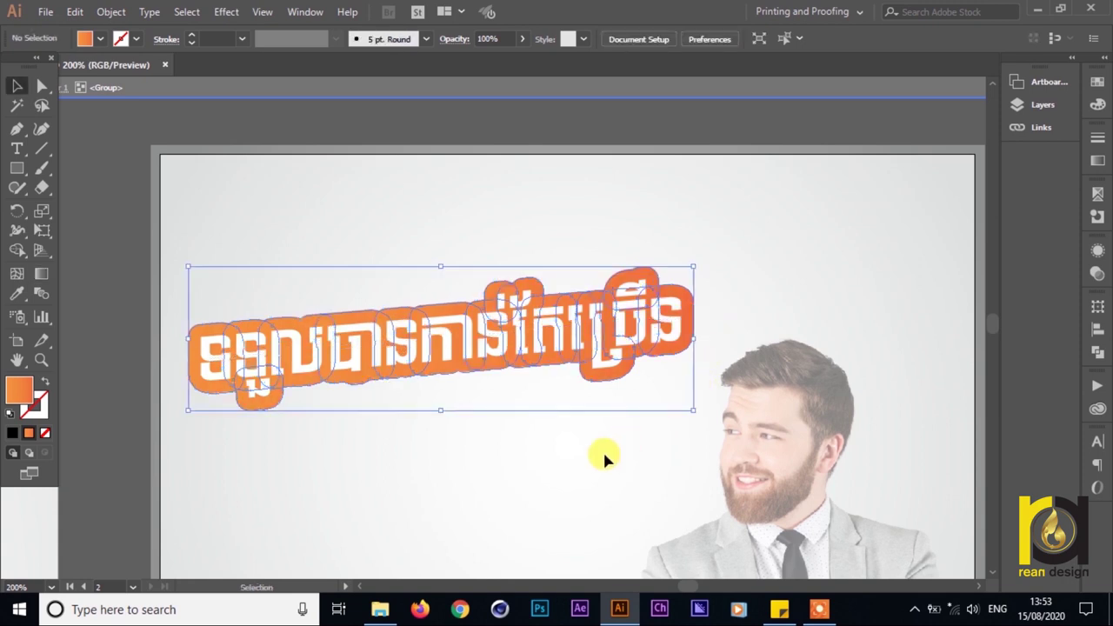
- Inspect the gradient seams between the individual offset shapes inside their nested group
{"action": "scroll", "coordinate": [412, 319], "scroll_direction": "up", "scroll_amount": 1}
{"action": "double_click", "coordinate": [412, 320]}
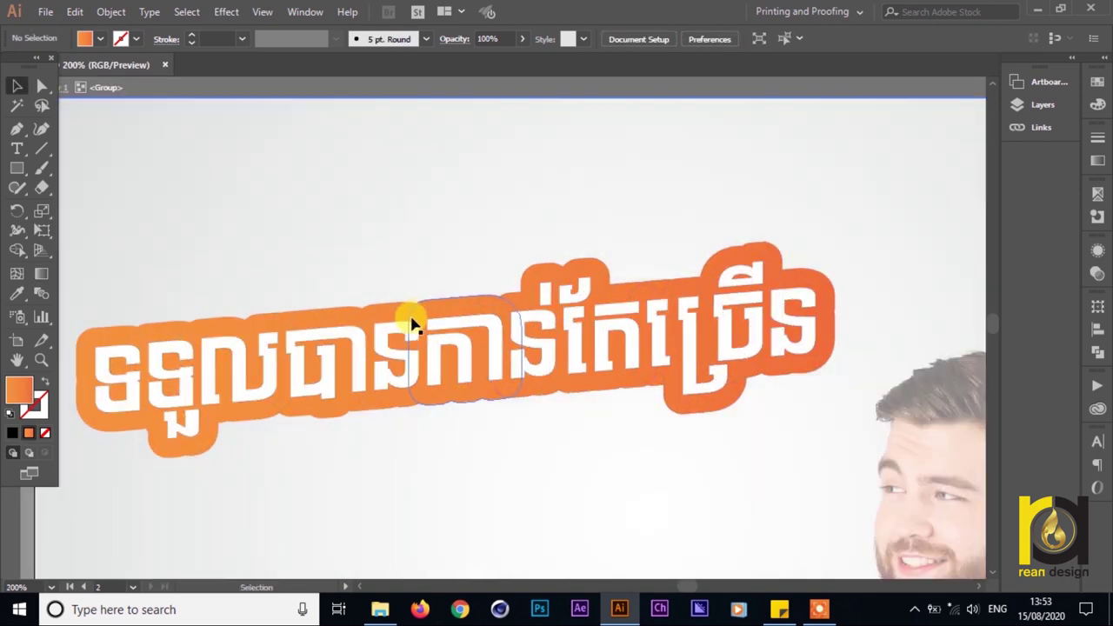
{"action": "scroll", "coordinate": [414, 320], "scroll_direction": "down", "scroll_amount": 1}
{"action": "left_click", "coordinate": [427, 319]}
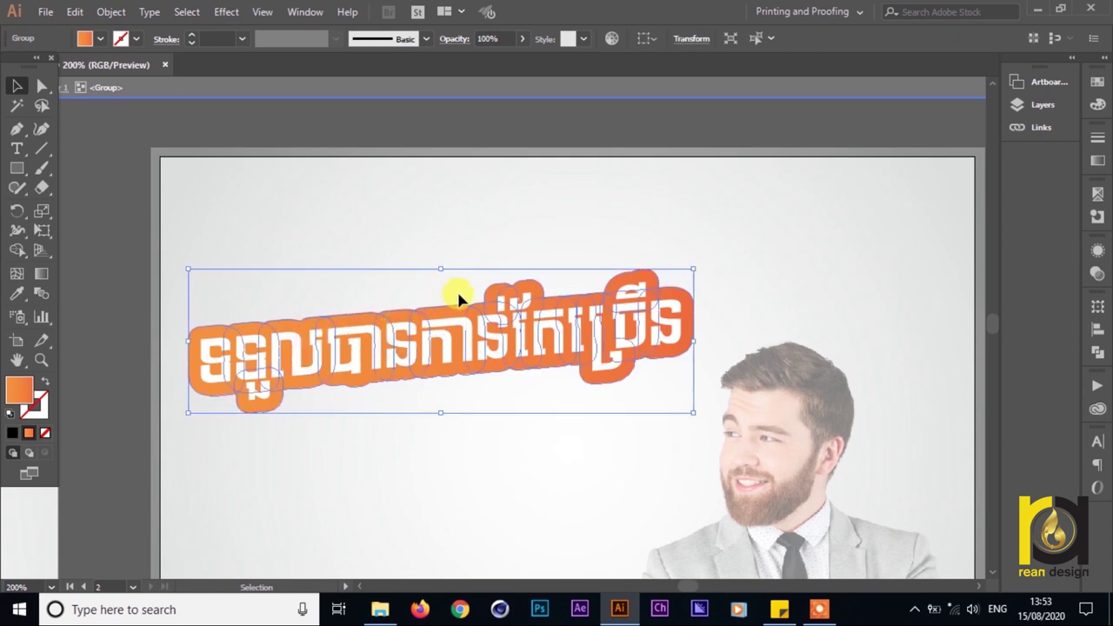
{"action": "scroll", "coordinate": [400, 318], "scroll_direction": "up", "scroll_amount": 1}
{"action": "double_click", "coordinate": [400, 319]}
{"action": "left_click", "coordinate": [402, 322]}
{"action": "double_click", "coordinate": [555, 427]}
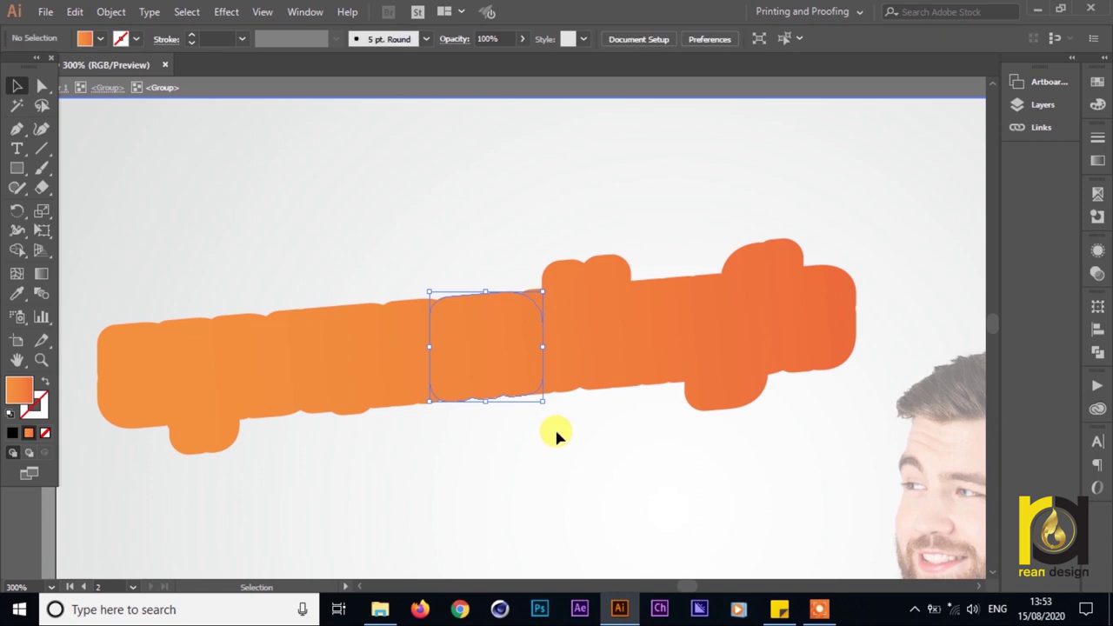
- Unite the grouped offset shapes behind the white letters into a single outline shape and exit isolation
{"action": "double_click", "coordinate": [562, 273]}
{"action": "left_click", "coordinate": [570, 272]}
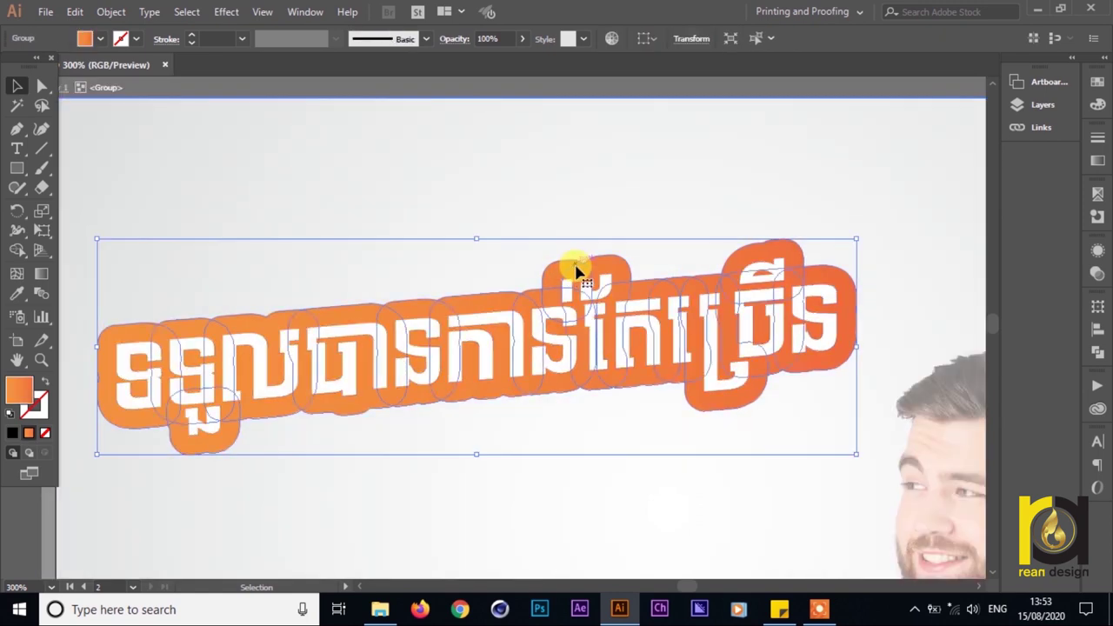
{"action": "left_click", "coordinate": [1097, 352]}
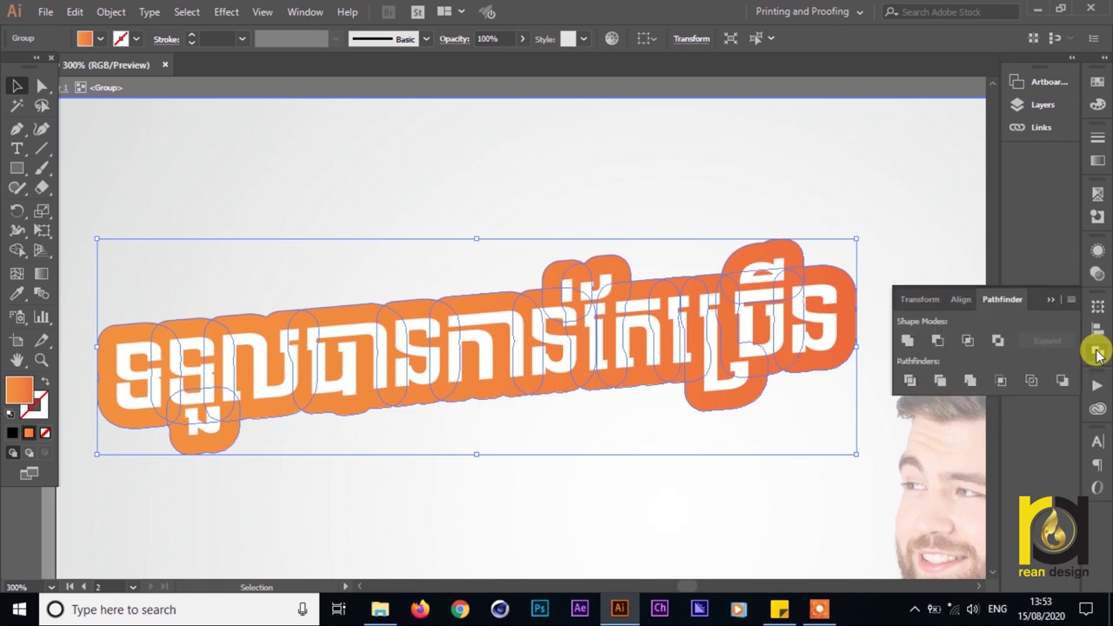
{"action": "left_click", "coordinate": [908, 337]}
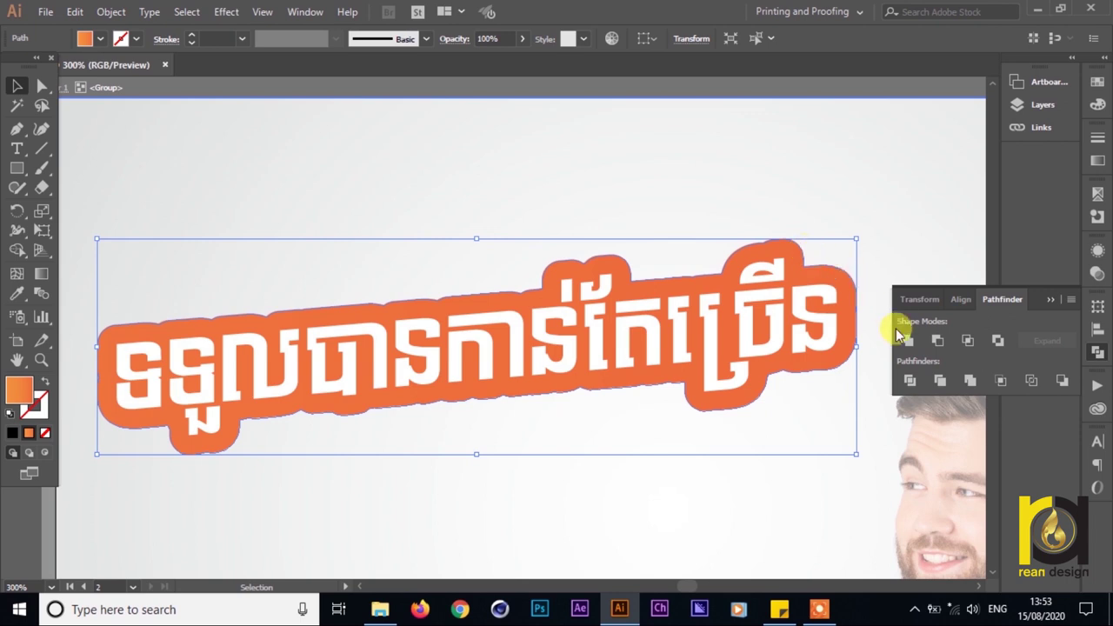
{"action": "double_click", "coordinate": [593, 527]}
{"action": "scroll", "coordinate": [540, 483], "scroll_direction": "down", "scroll_amount": 2}
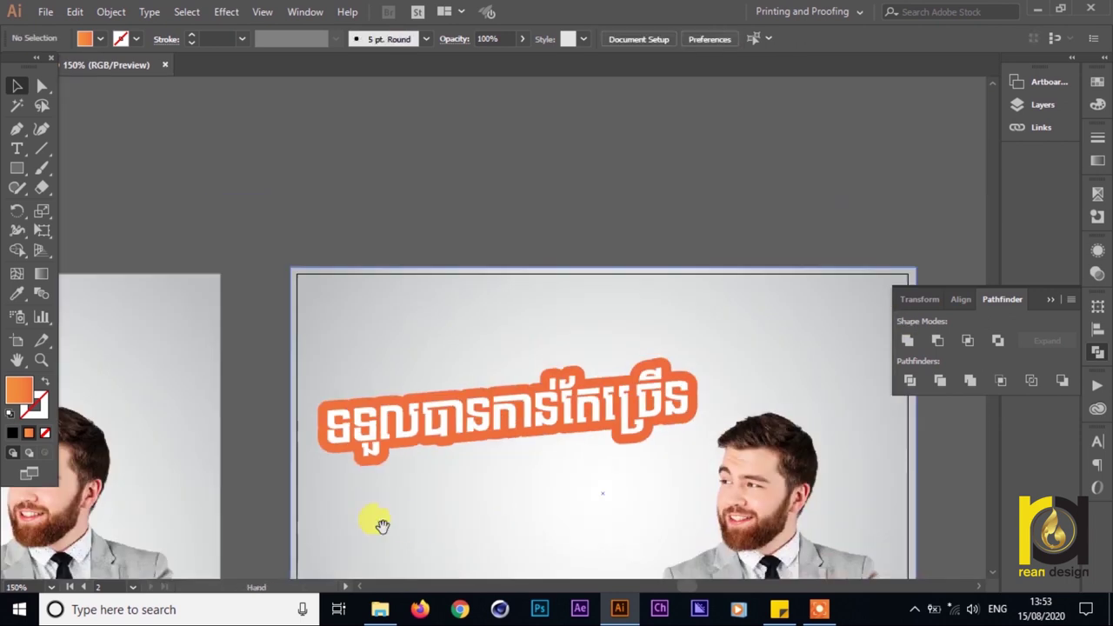
- Isolate the headline and draw the orange gradient along the united outline, following its slant from the first to the last letter
{"action": "left_click_drag", "start_coordinate": [409, 527], "coordinate": [728, 365]}
{"action": "scroll", "coordinate": [577, 330], "scroll_direction": "right", "scroll_amount": 3}
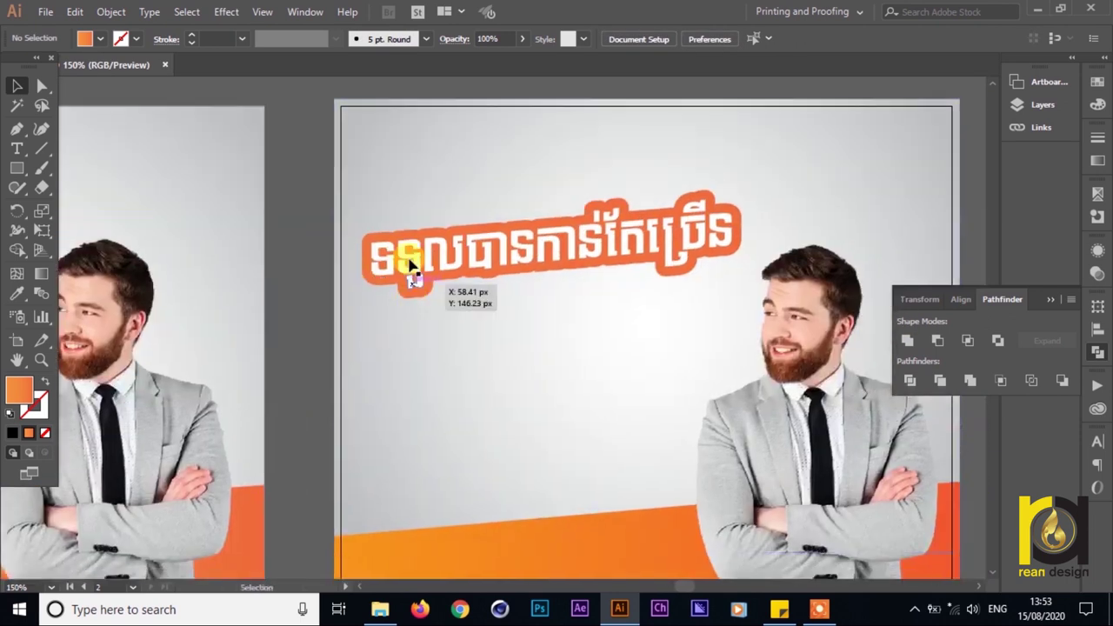
{"action": "double_click", "coordinate": [398, 237]}
{"action": "left_click", "coordinate": [398, 236]}
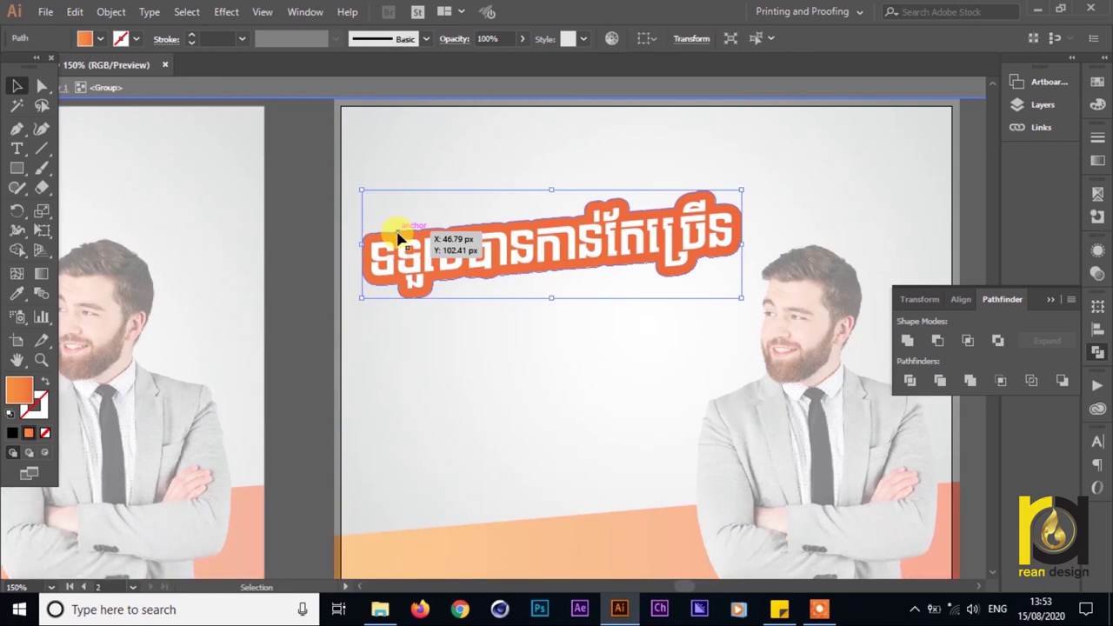
{"action": "key", "text": "g"}
{"action": "mouse_move", "coordinate": [360, 259]}
{"action": "left_mouse_down"}
{"action": "mouse_move", "coordinate": [875, 169]}
{"action": "mouse_move", "coordinate": [765, 228]}
{"action": "left_mouse_up"}
{"action": "mouse_move", "coordinate": [455, 261]}
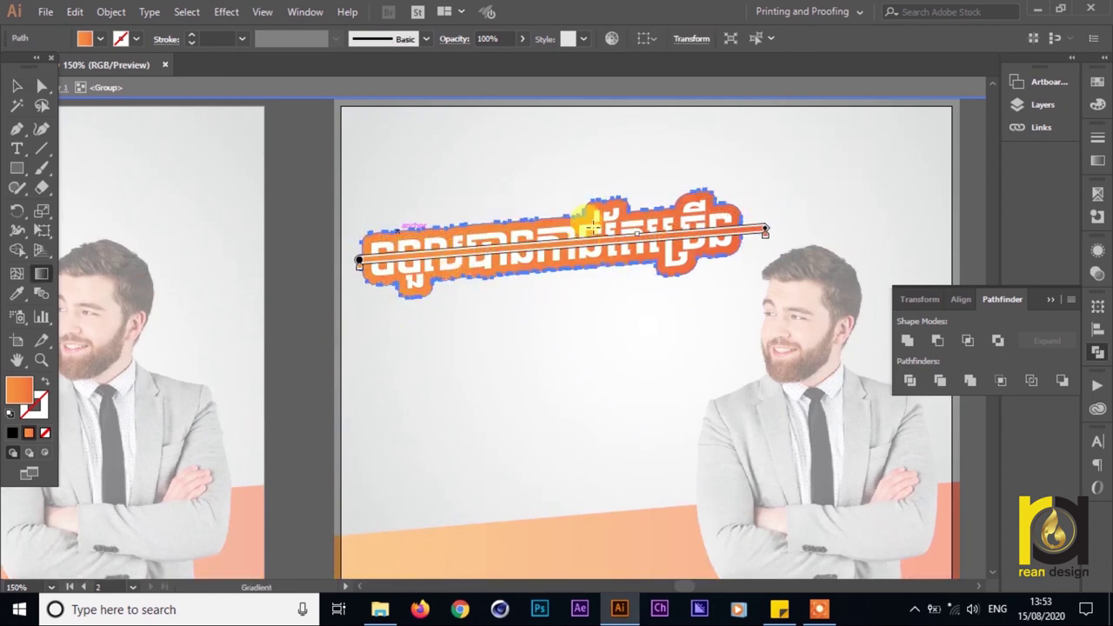
- Isolate the headline group and duplicate the united orange outline slightly down and to the right
{"action": "key", "text": "v"}
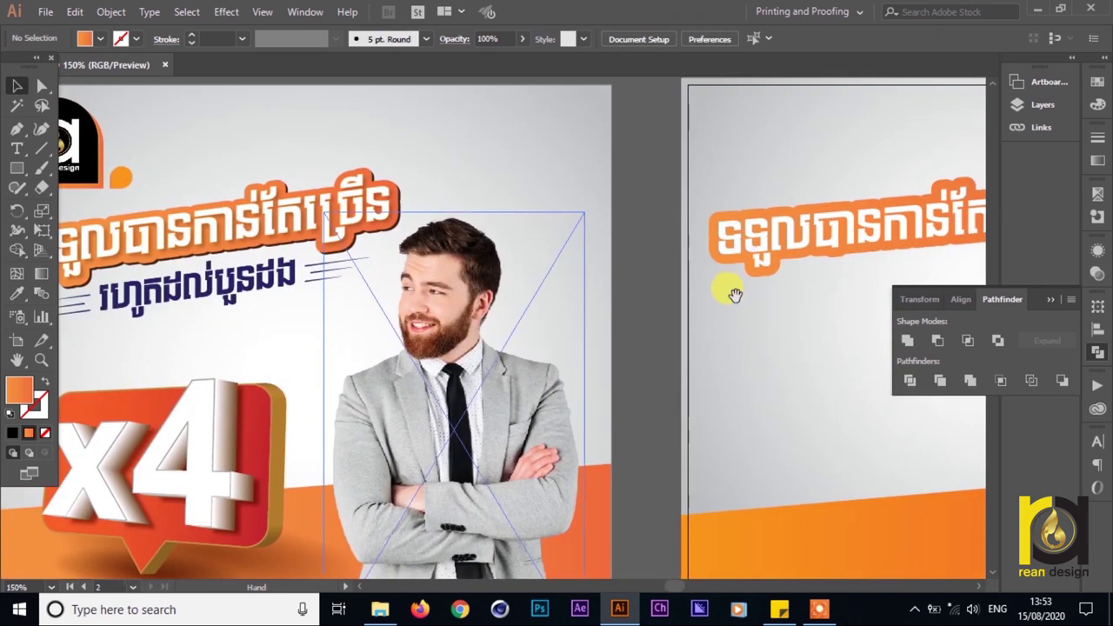
{"action": "scroll", "coordinate": [387, 219], "scroll_direction": "up", "scroll_amount": 3}
{"action": "scroll", "coordinate": [414, 247], "scroll_direction": "down", "scroll_amount": 1}
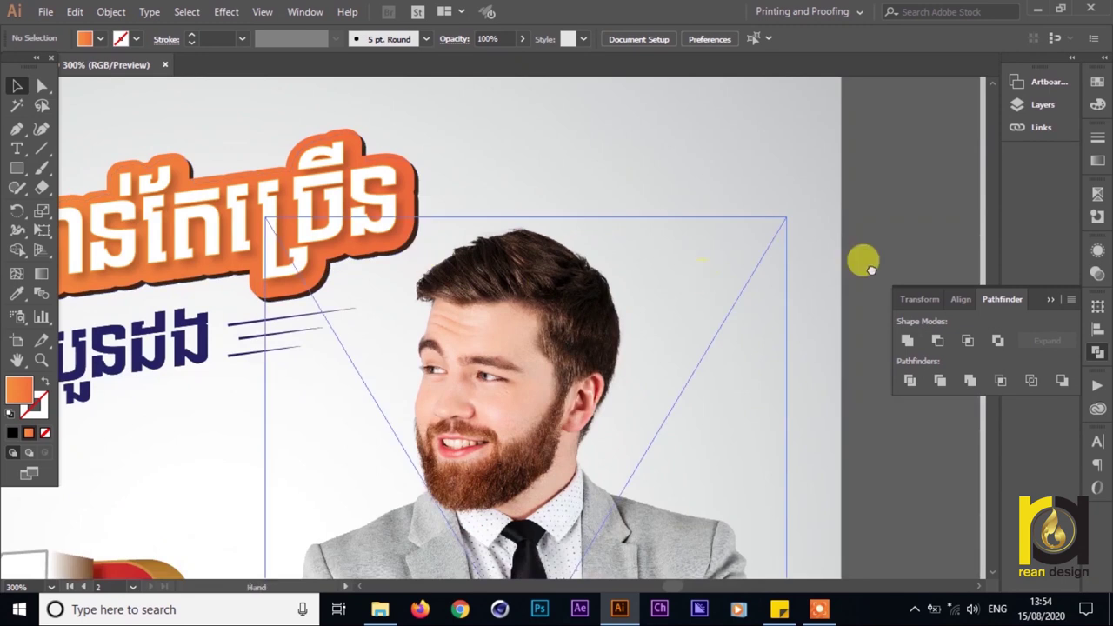
{"action": "left_click_drag", "start_coordinate": [870, 261], "coordinate": [122, 307]}
{"action": "scroll", "coordinate": [121, 306], "scroll_direction": "right", "scroll_amount": 2}
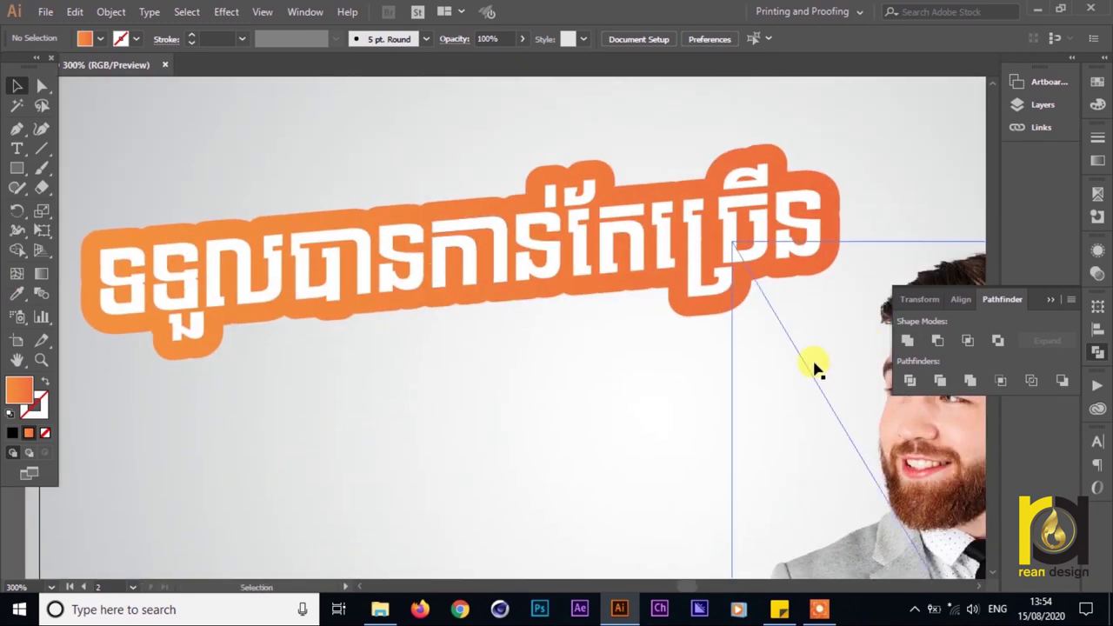
{"action": "double_click", "coordinate": [687, 313]}
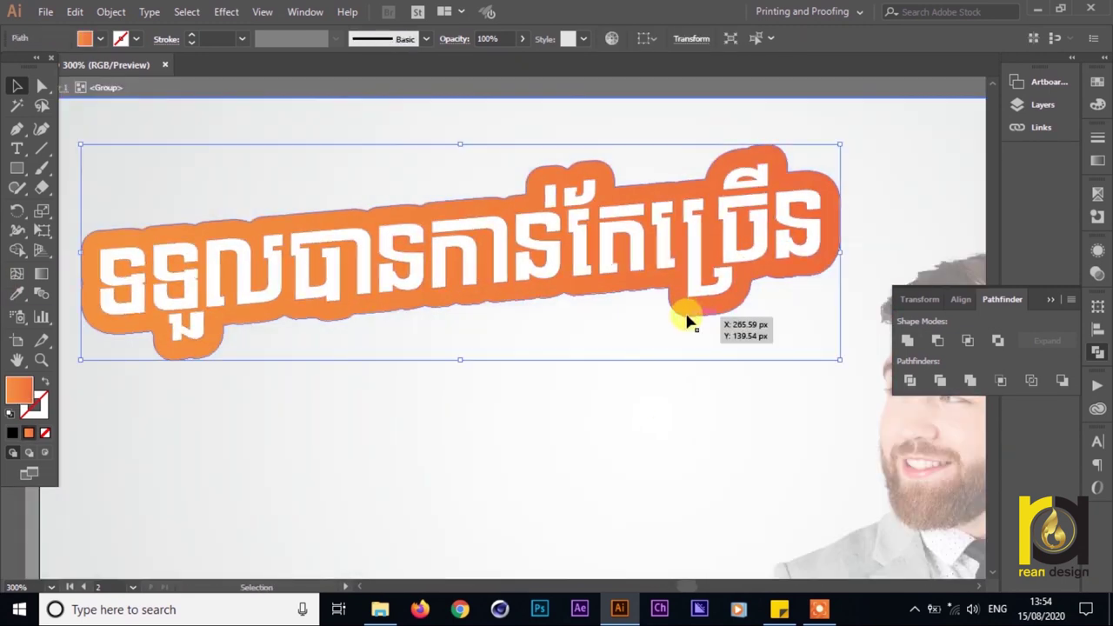
{"action": "scroll", "coordinate": [687, 320], "scroll_direction": "up", "scroll_amount": 3}
{"action": "left_click_drag", "start_coordinate": [677, 303], "coordinate": [687, 314]}
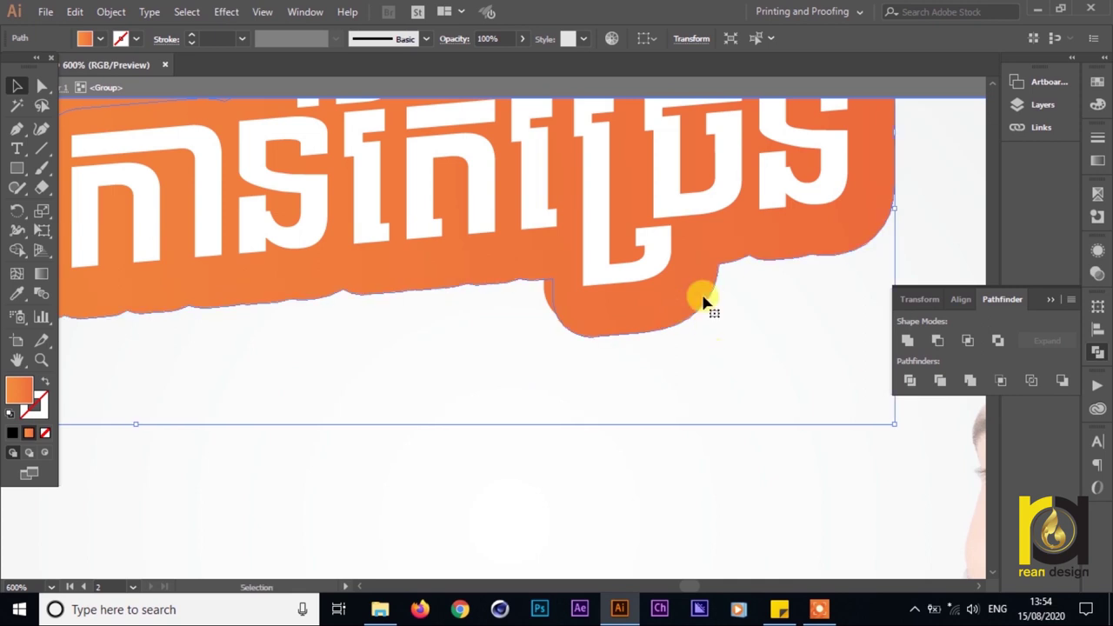
- Fill the duplicated outline with dark brown and send it behind the orange outline as a hard shadow
{"action": "left_click", "coordinate": [98, 38]}
{"action": "left_click", "coordinate": [159, 90]}
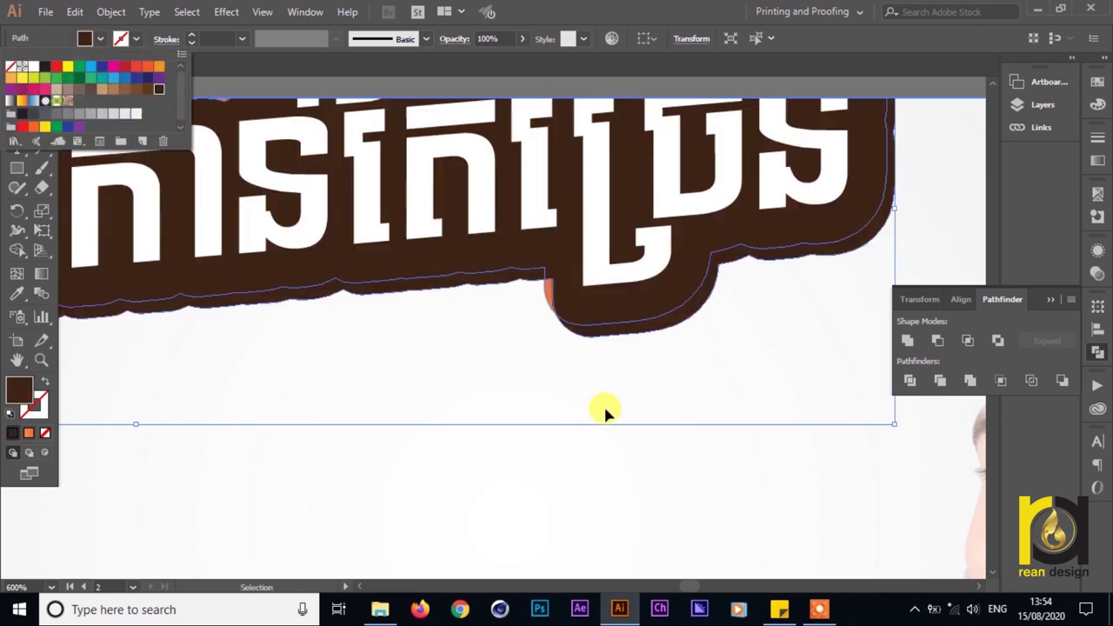
{"action": "key", "text": "a"}
{"action": "key", "text": "ctrl+shift+bracketleft"}
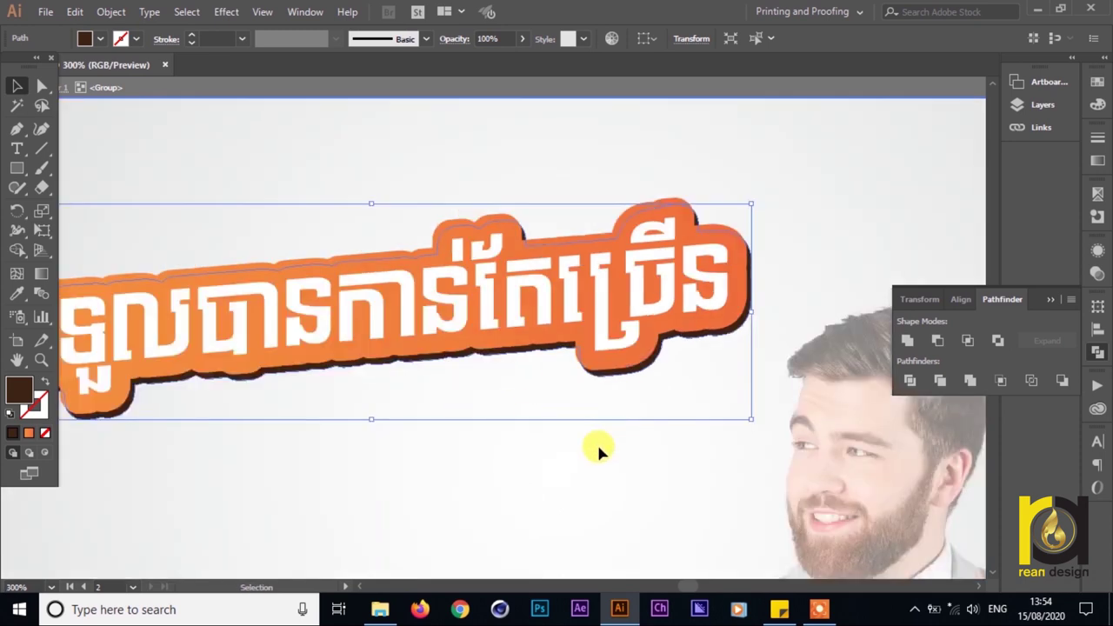
{"action": "left_click", "coordinate": [596, 449]}
{"action": "left_click", "coordinate": [630, 358]}
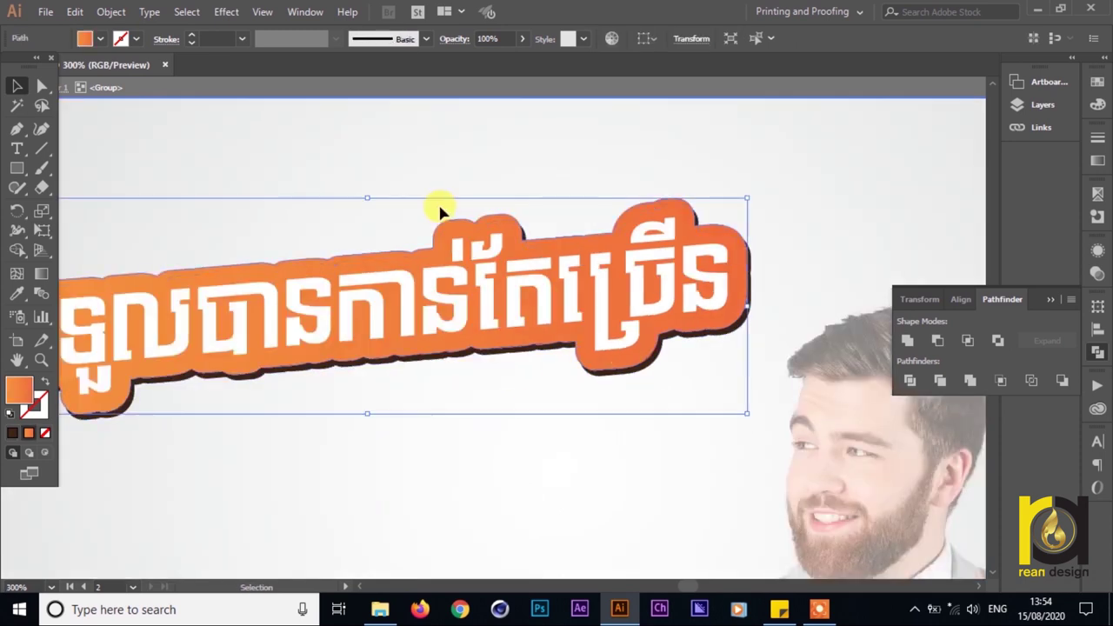
{"action": "left_click", "coordinate": [231, 12]}
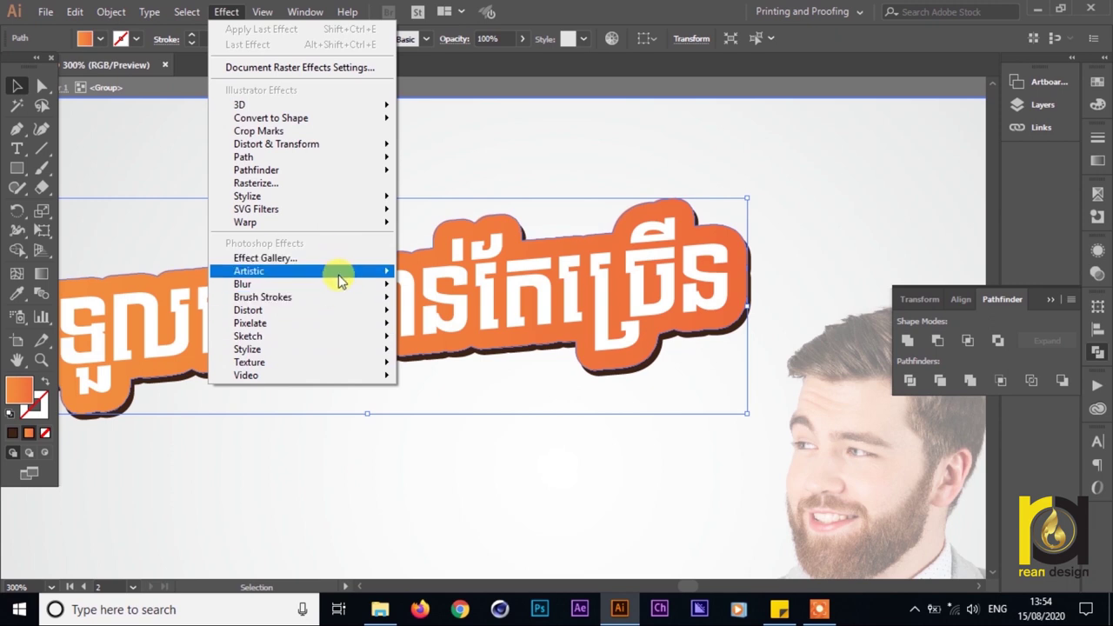
{"action": "mouse_move", "coordinate": [363, 196]}
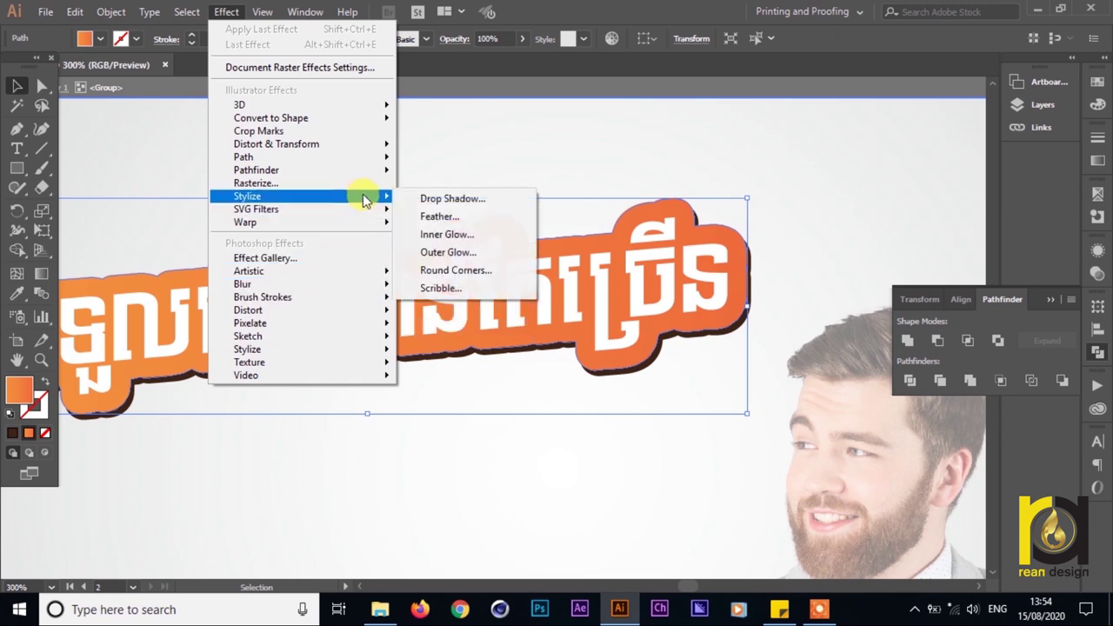
{"action": "left_click", "coordinate": [469, 200]}
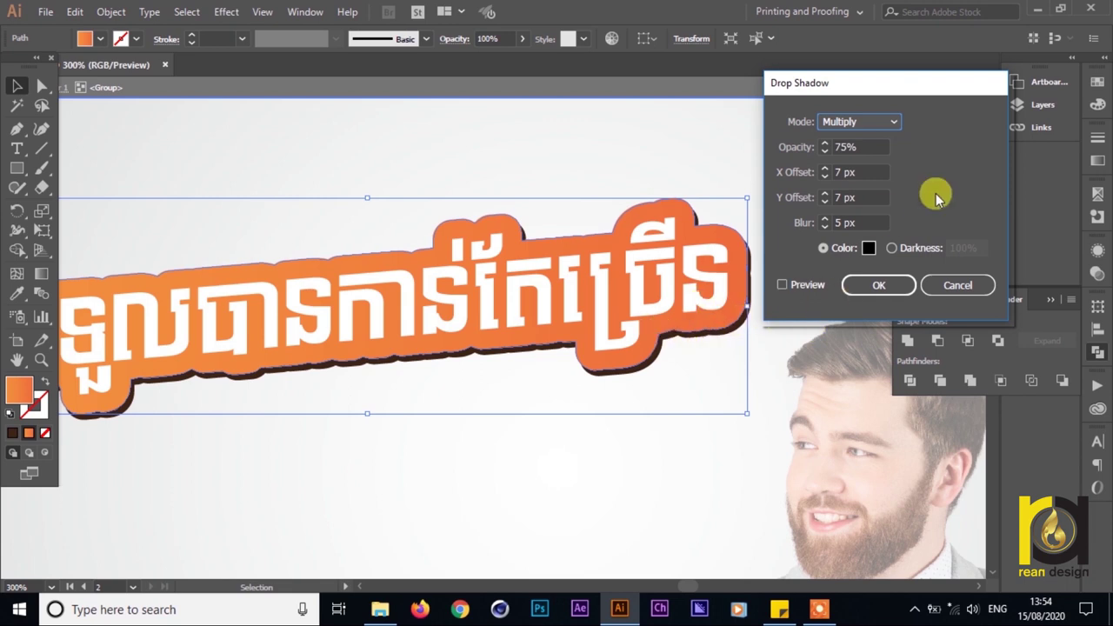
{"action": "left_click", "coordinate": [961, 285]}
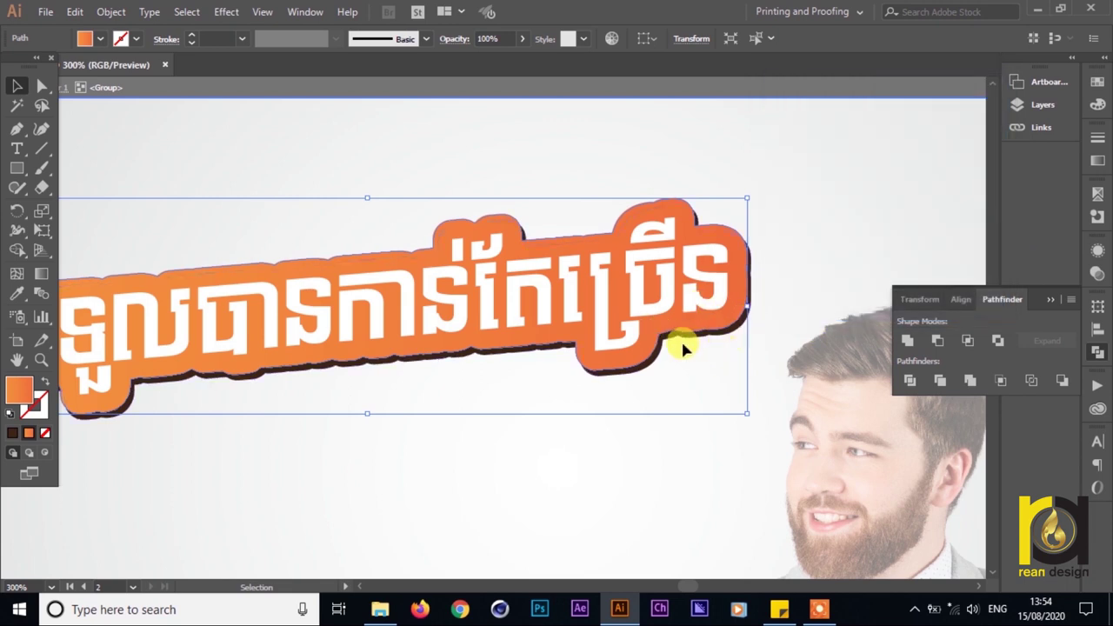
- Examine the brown shadow edge along the recreated headline and compare it with the headline on the original poster
{"action": "left_click", "coordinate": [676, 452]}
{"action": "scroll", "coordinate": [611, 447], "scroll_direction": "down", "scroll_amount": 1}
{"action": "left_click_drag", "start_coordinate": [575, 457], "coordinate": [631, 388]}
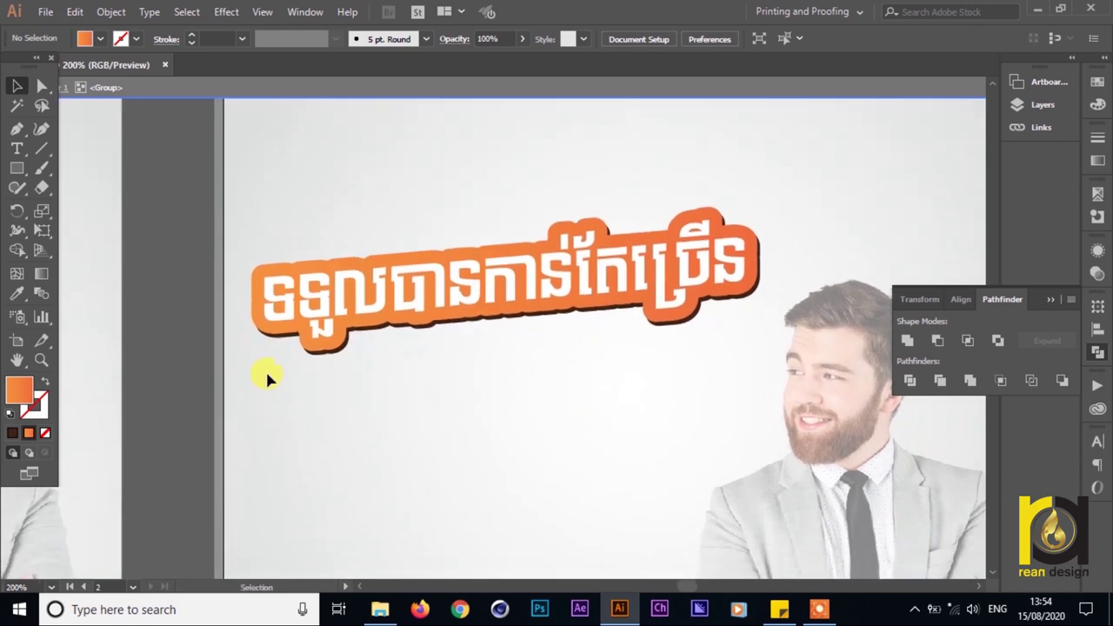
{"action": "scroll", "coordinate": [266, 372], "scroll_direction": "up", "scroll_amount": 2}
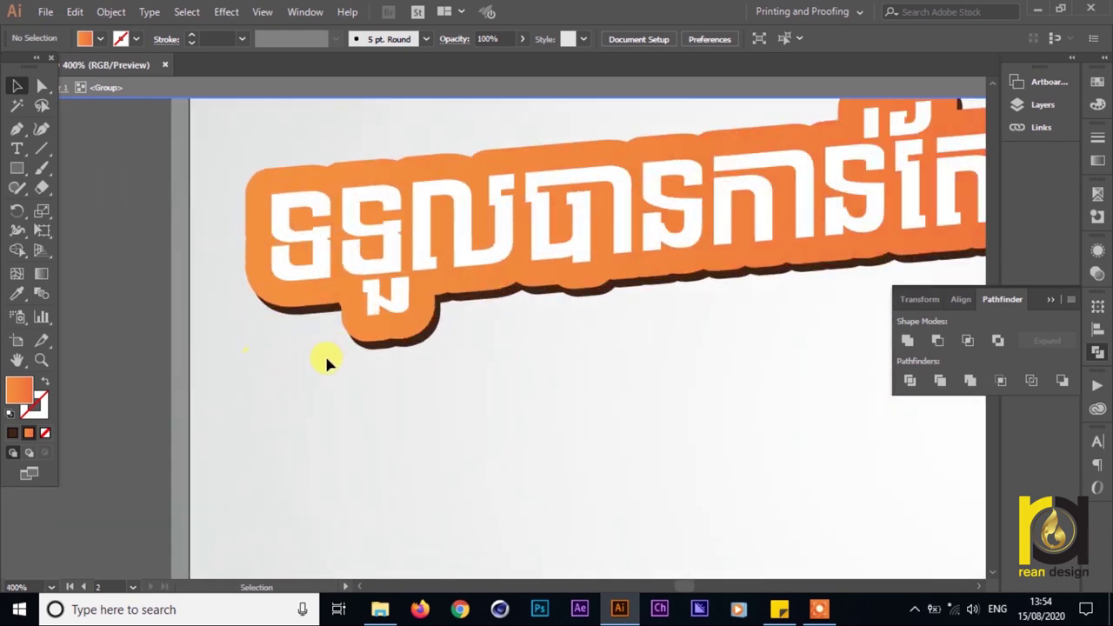
{"action": "left_click", "coordinate": [430, 341]}
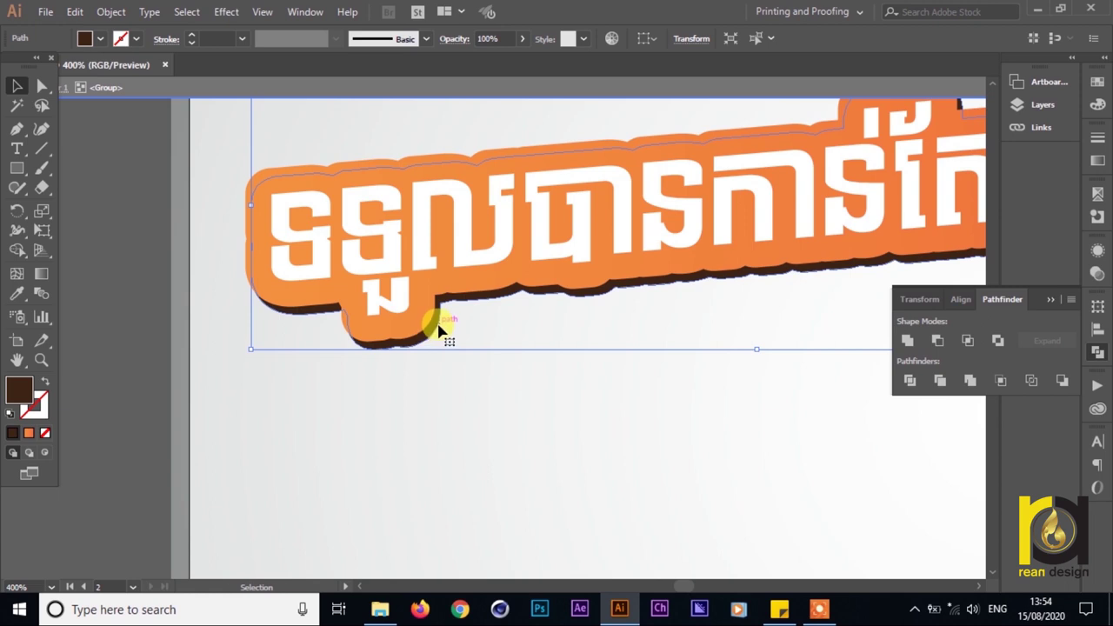
{"action": "scroll", "coordinate": [439, 328], "scroll_direction": "down", "scroll_amount": 1}
{"action": "scroll", "coordinate": [565, 392], "scroll_direction": "right", "scroll_amount": 2}
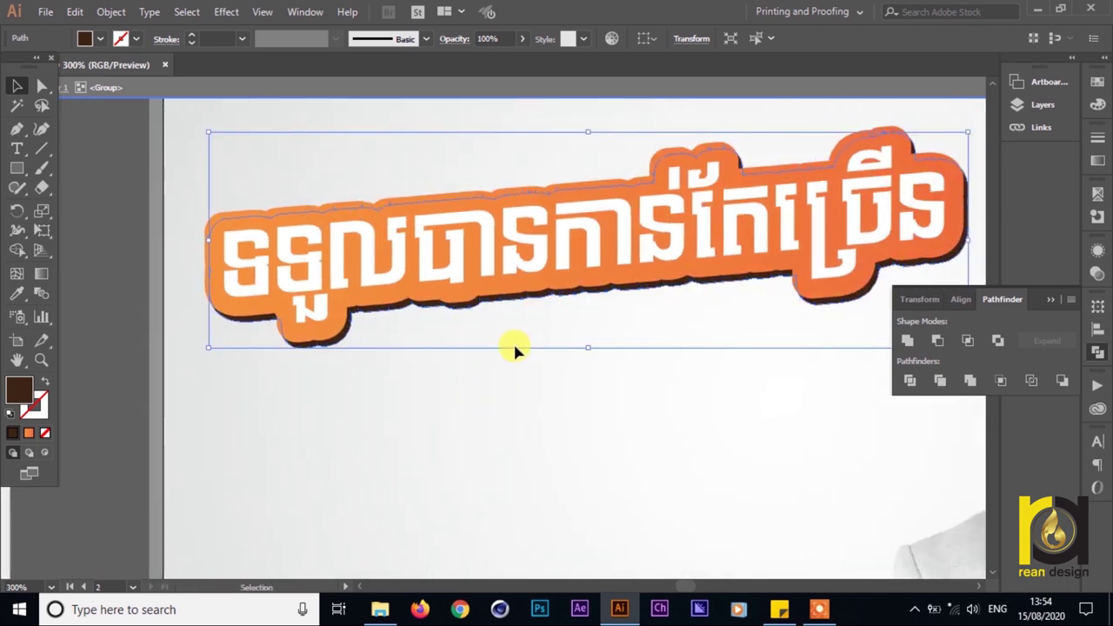
{"action": "double_click", "coordinate": [576, 416]}
{"action": "scroll", "coordinate": [577, 422], "scroll_direction": "down", "scroll_amount": 4}
{"action": "left_click_drag", "start_coordinate": [489, 400], "coordinate": [883, 393]}
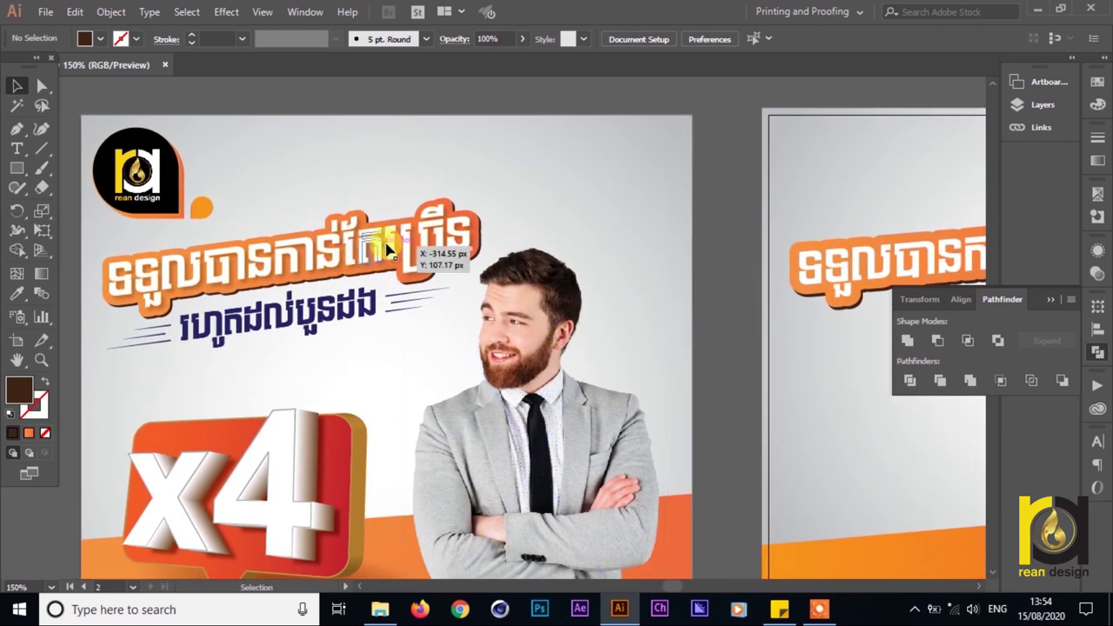
{"action": "scroll", "coordinate": [199, 286], "scroll_direction": "left", "scroll_amount": 3}
{"action": "scroll", "coordinate": [566, 241], "scroll_direction": "up", "scroll_amount": 4}
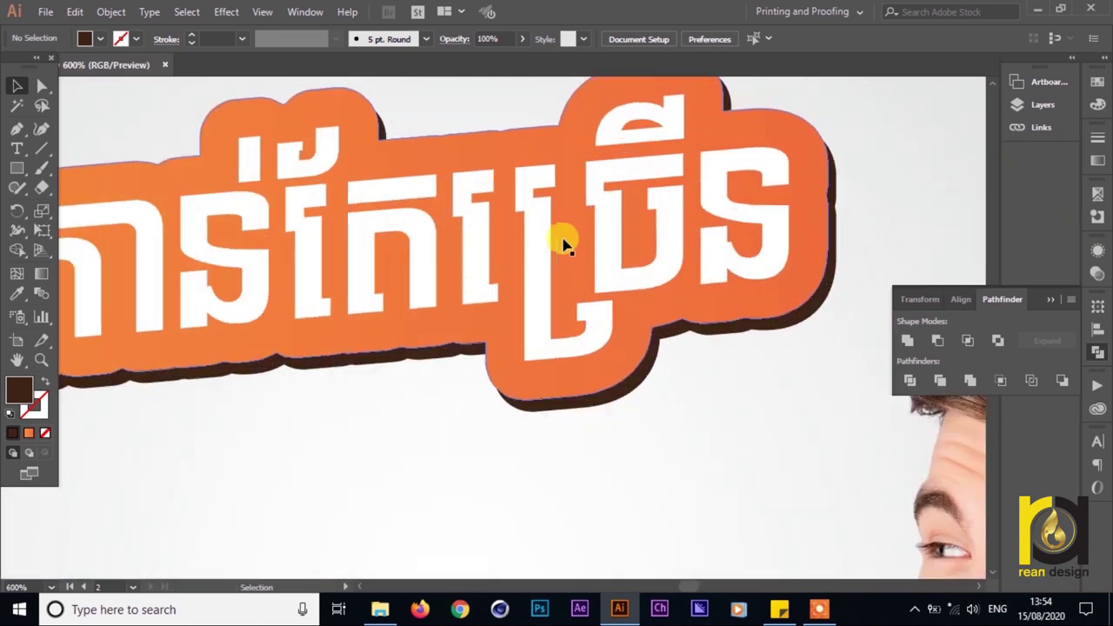
{"action": "scroll", "coordinate": [552, 236], "scroll_direction": "down", "scroll_amount": 2}
- Isolate the headline group and duplicate the white letters slightly down and to the right
{"action": "double_click", "coordinate": [551, 236]}
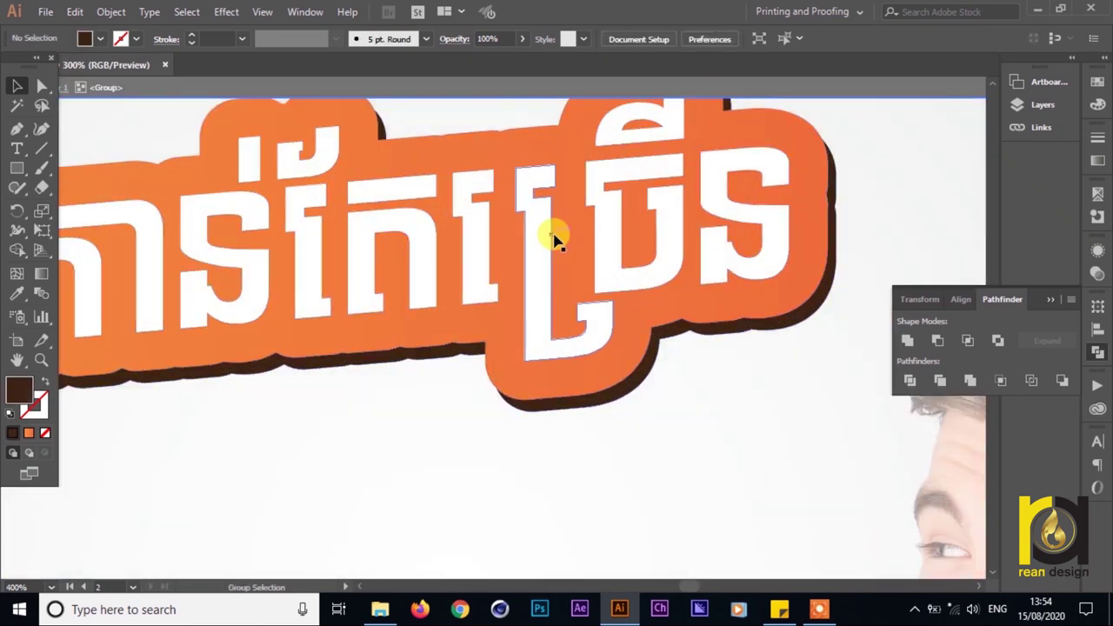
{"action": "scroll", "coordinate": [551, 236], "scroll_direction": "down", "scroll_amount": 1}
{"action": "left_click_drag", "start_coordinate": [552, 235], "coordinate": [696, 242]}
{"action": "left_click", "coordinate": [696, 252]}
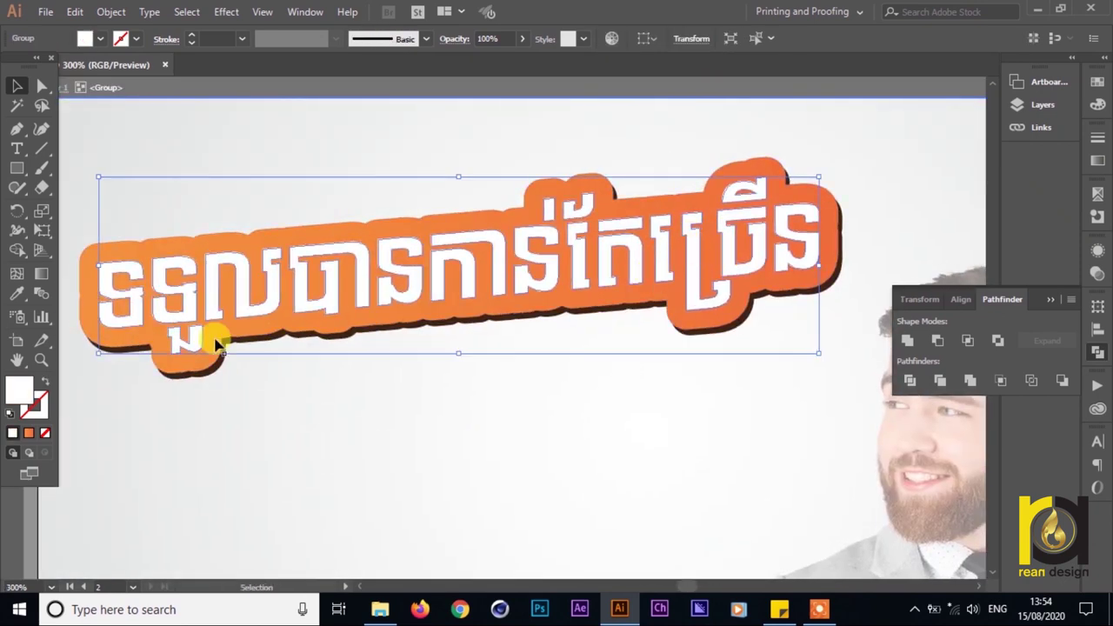
{"action": "scroll", "coordinate": [213, 335], "scroll_direction": "up", "scroll_amount": 3}
{"action": "left_click_drag", "start_coordinate": [234, 326], "coordinate": [294, 257]}
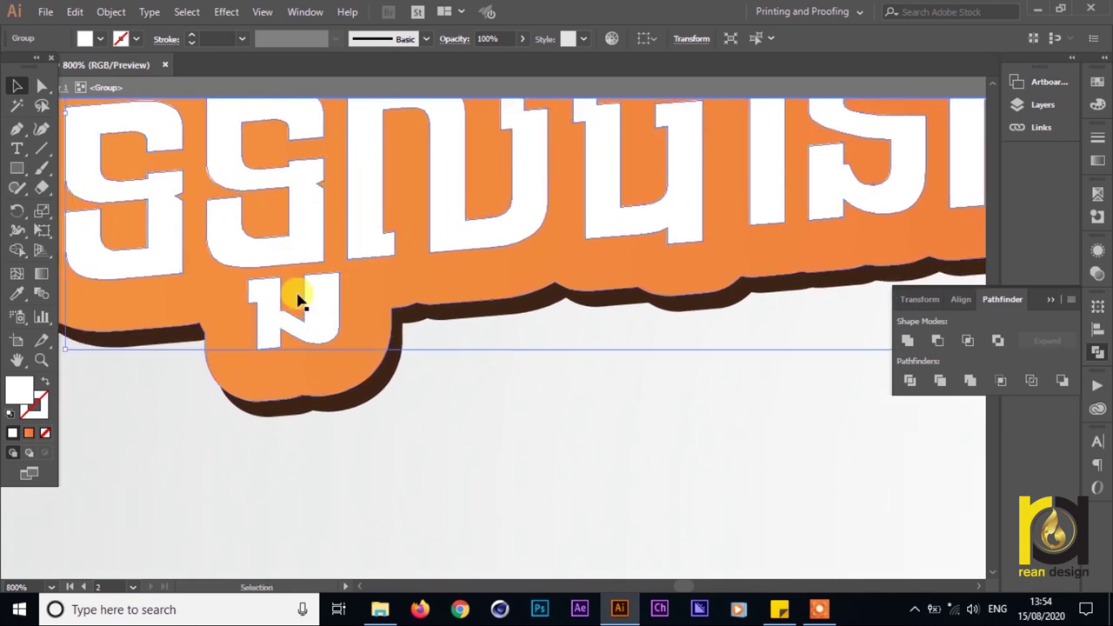
{"action": "left_click_drag", "start_coordinate": [324, 315], "coordinate": [331, 325]}
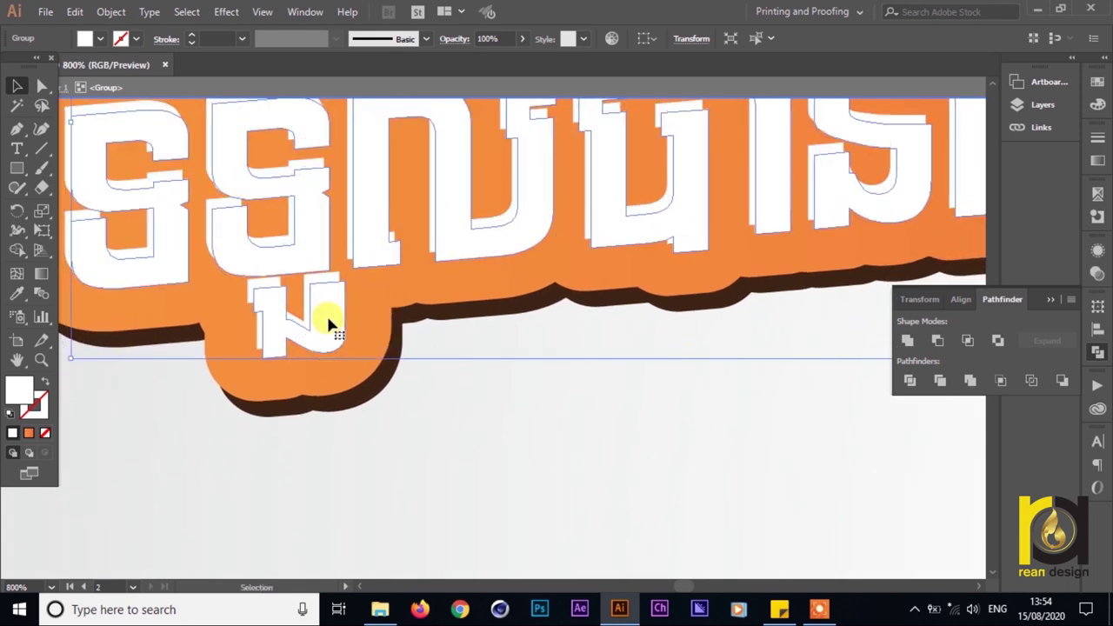
- Fill the duplicated letters with dark brown and arrange them behind the white letters
{"action": "left_click", "coordinate": [101, 38]}
{"action": "left_click", "coordinate": [159, 89]}
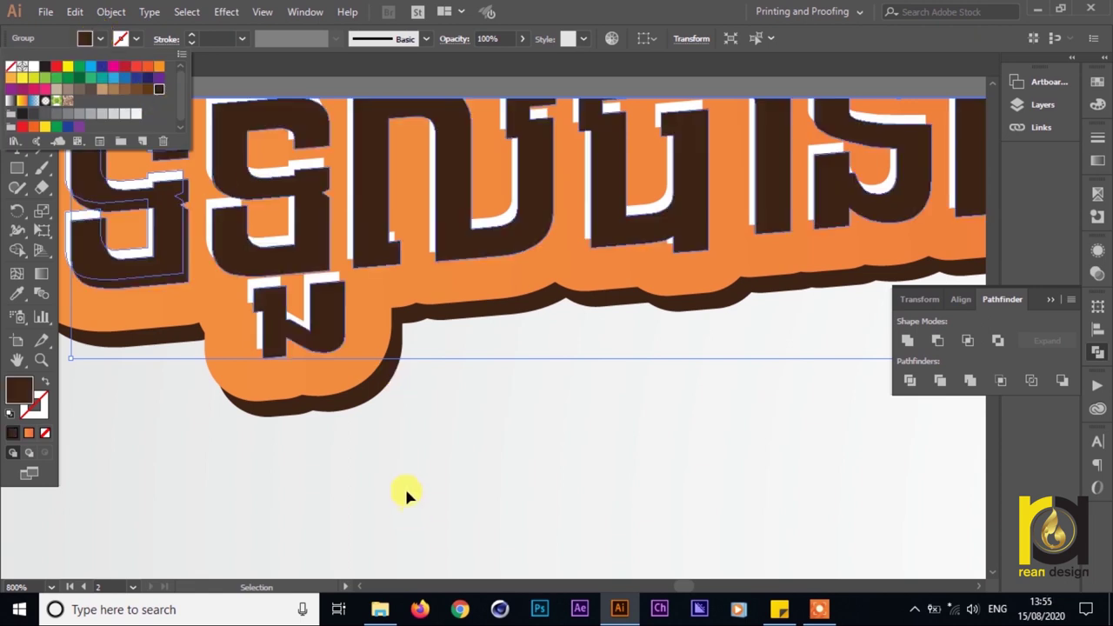
{"action": "key", "text": "ctrl+["}
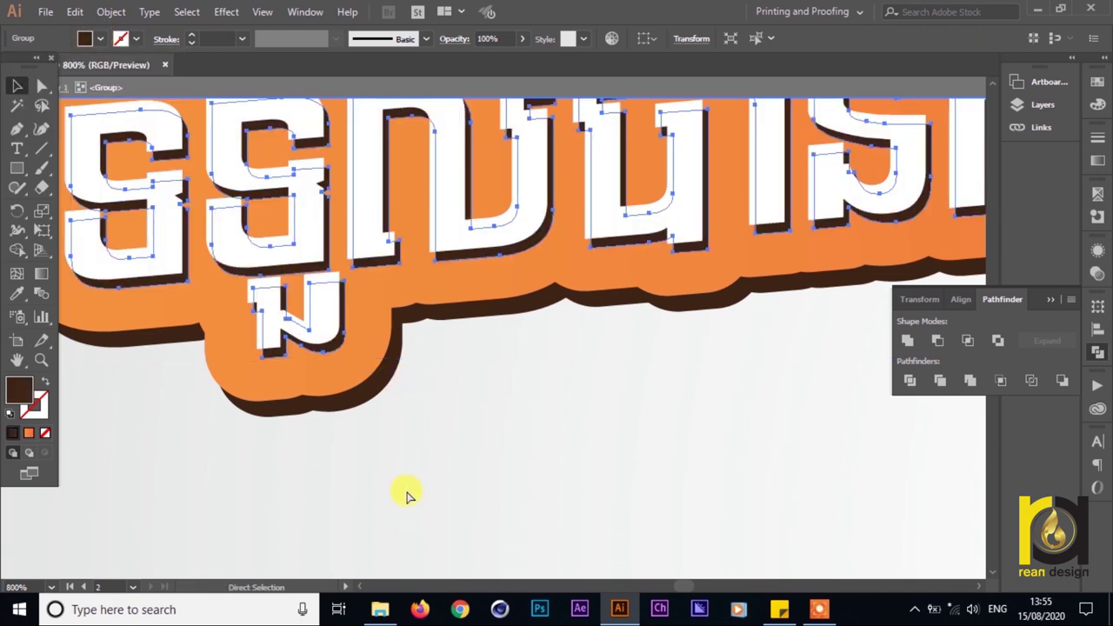
{"action": "key", "text": "ctrl+minus"}
{"action": "key", "text": "ctrl+minus"}
{"action": "left_click_drag", "start_coordinate": [340, 465], "coordinate": [504, 358]}
{"action": "left_click_drag", "start_coordinate": [642, 393], "coordinate": [566, 389]}
{"action": "key", "text": "v"}
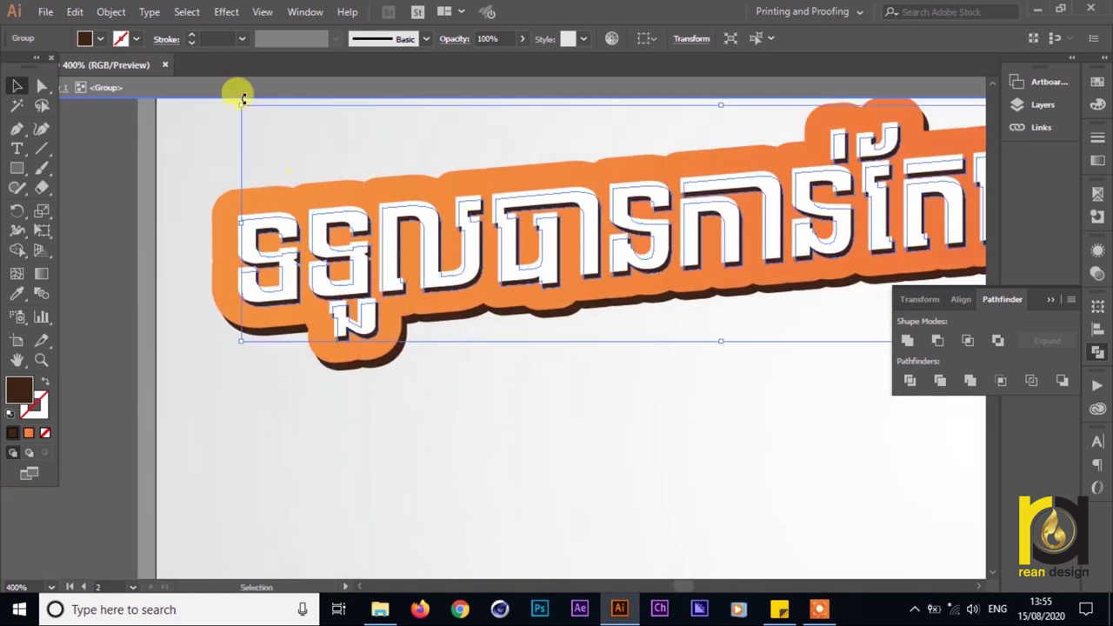
- Apply a Gaussian Blur with a 5.4 pixel radius to the dark brown letters
{"action": "left_click", "coordinate": [226, 11]}
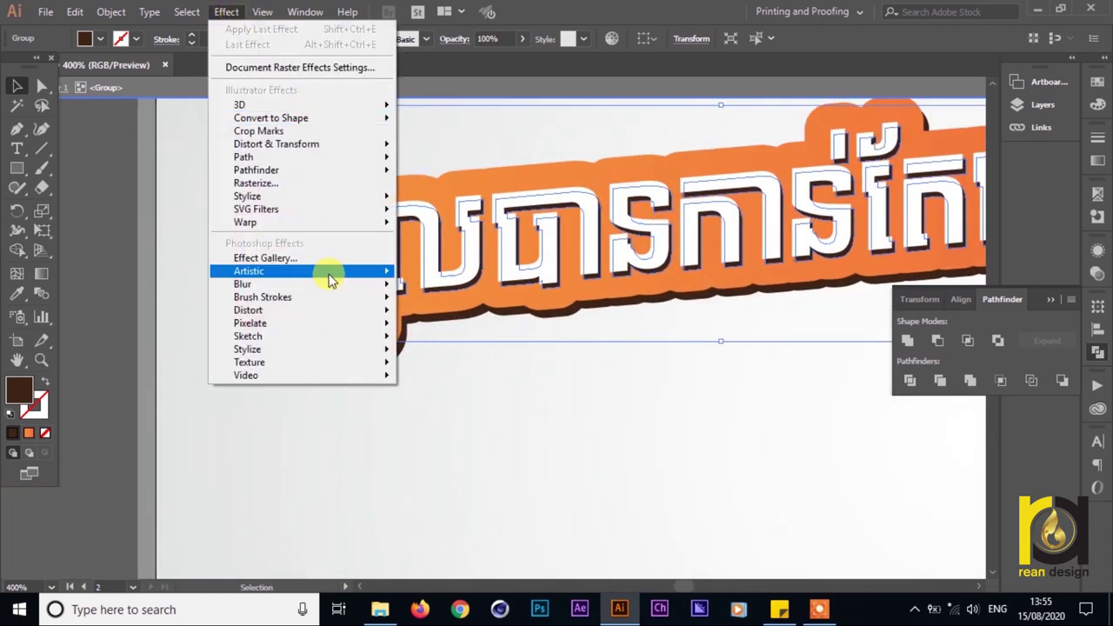
{"action": "mouse_move", "coordinate": [332, 284]}
{"action": "left_click", "coordinate": [465, 285]}
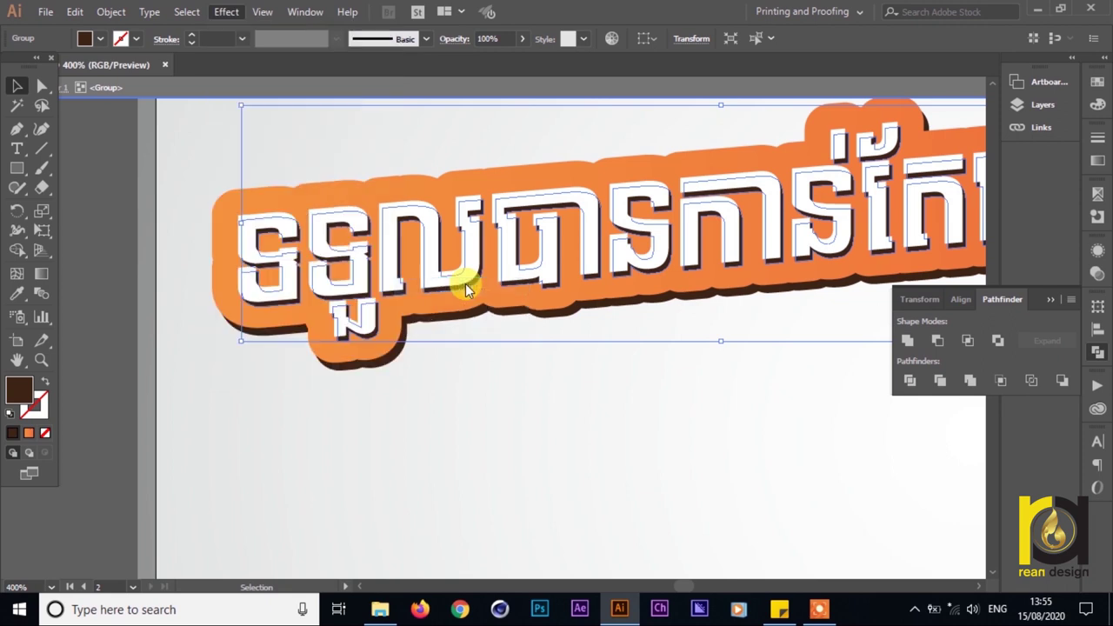
{"action": "left_click", "coordinate": [752, 436]}
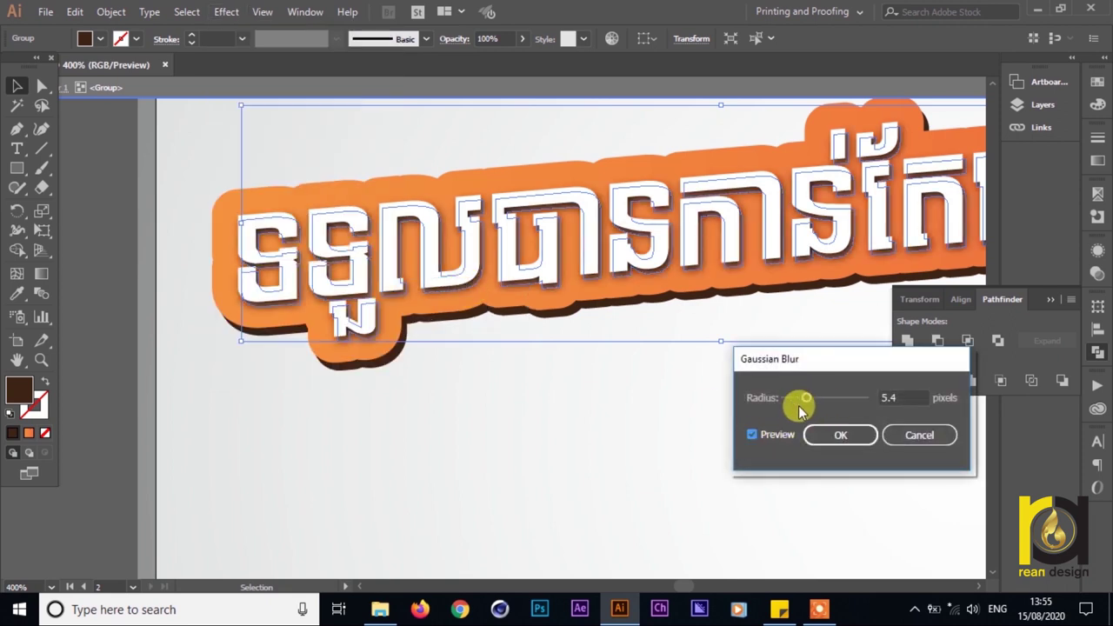
{"action": "left_click", "coordinate": [821, 434]}
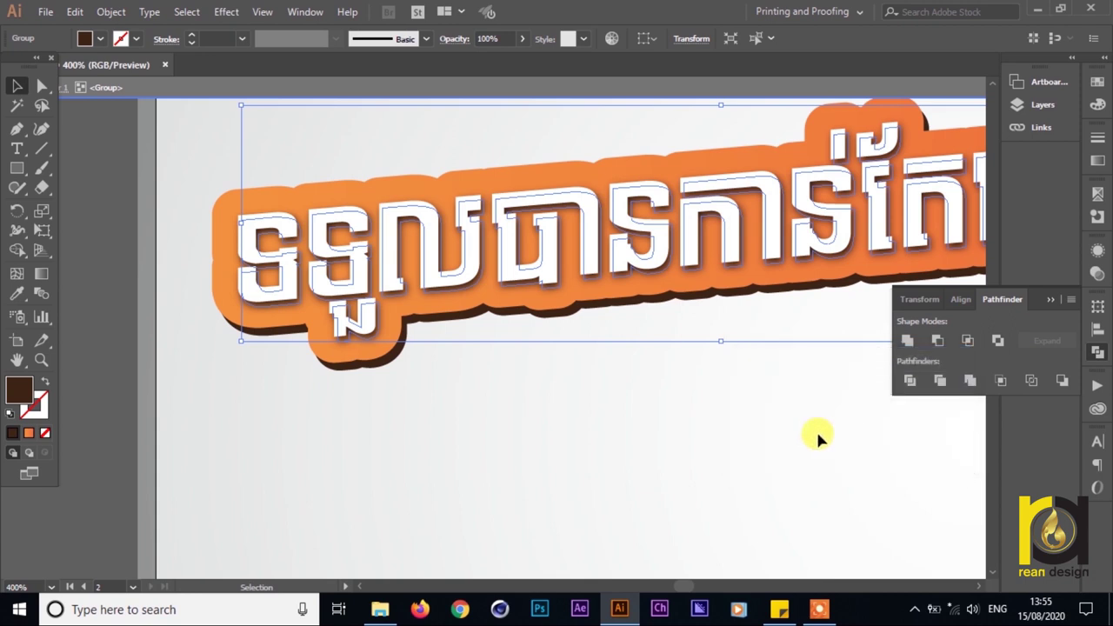
- Lower the blurred letter shadow's opacity to 42% and exit isolation
{"action": "left_click", "coordinate": [523, 41]}
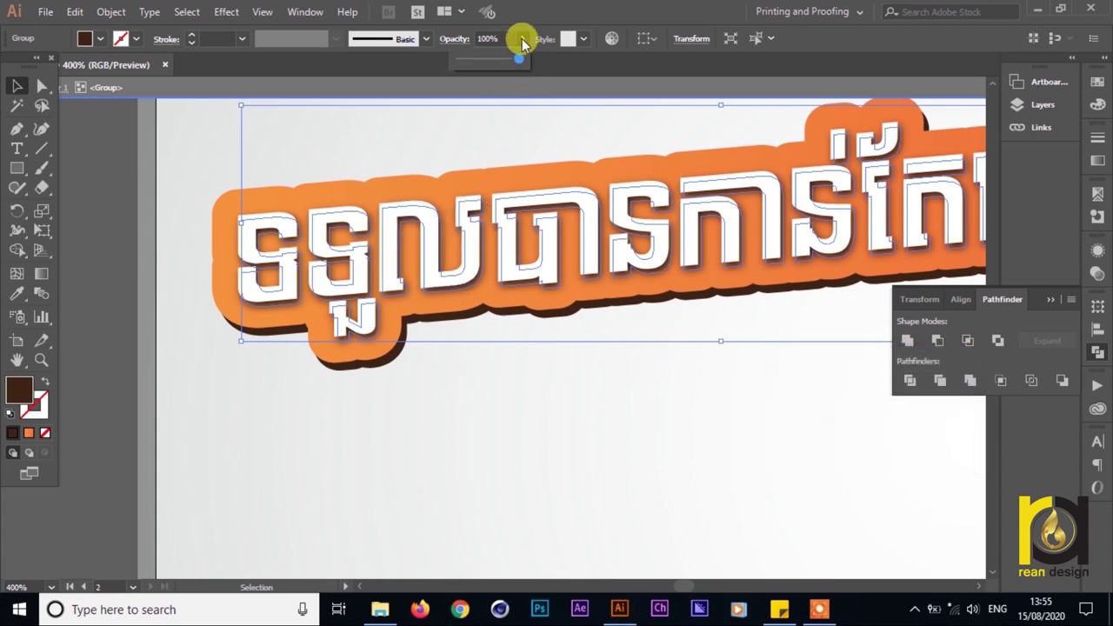
{"action": "left_click_drag", "start_coordinate": [487, 62], "coordinate": [482, 64]}
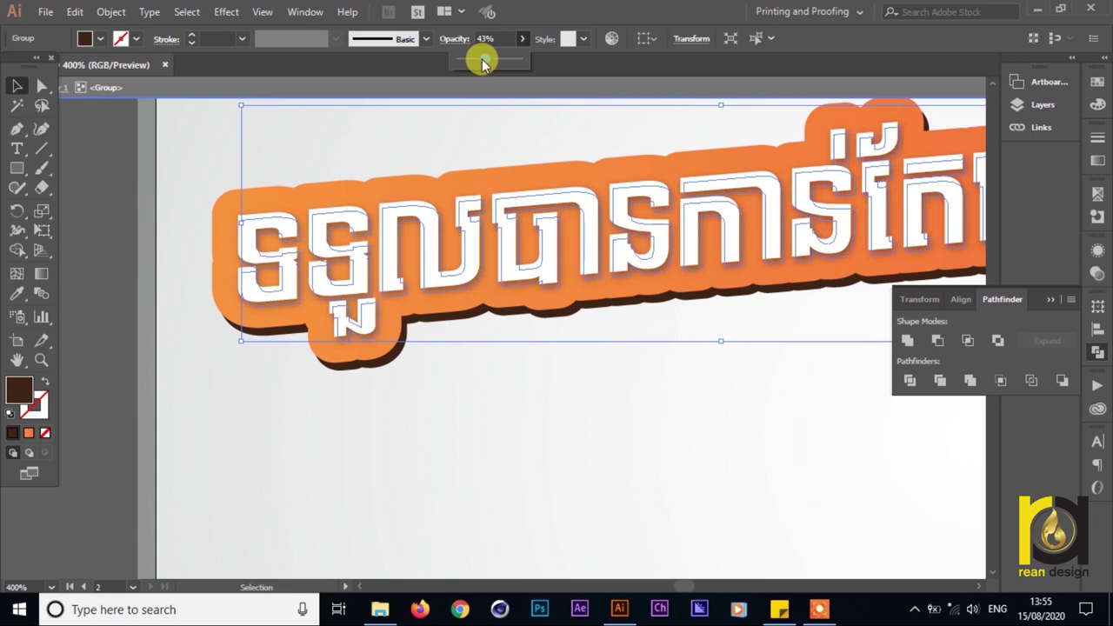
{"action": "left_click", "coordinate": [544, 429]}
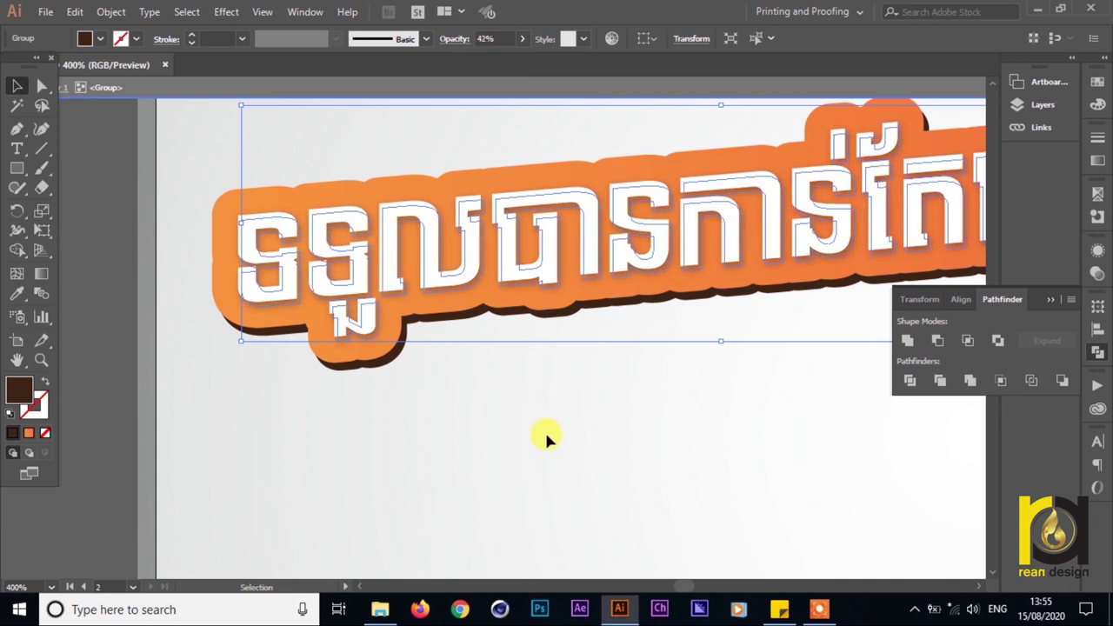
{"action": "scroll", "coordinate": [545, 429], "scroll_direction": "down", "scroll_amount": 2}
{"action": "scroll", "coordinate": [544, 429], "scroll_direction": "down", "scroll_amount": 1}
{"action": "double_click", "coordinate": [529, 426]}
- Compare the recreated poster side by side with the original to see which elements are still missing
{"action": "scroll", "coordinate": [530, 432], "scroll_direction": "down", "scroll_amount": 2}
{"action": "left_click_drag", "start_coordinate": [491, 374], "coordinate": [696, 339]}
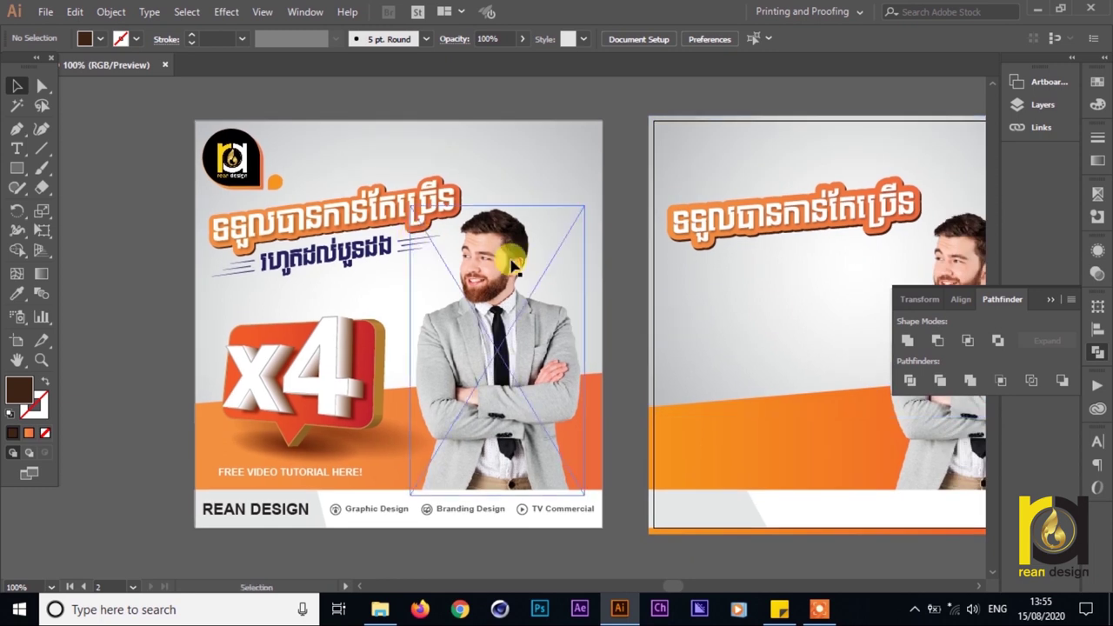
{"action": "left_click_drag", "start_coordinate": [785, 319], "coordinate": [671, 278]}
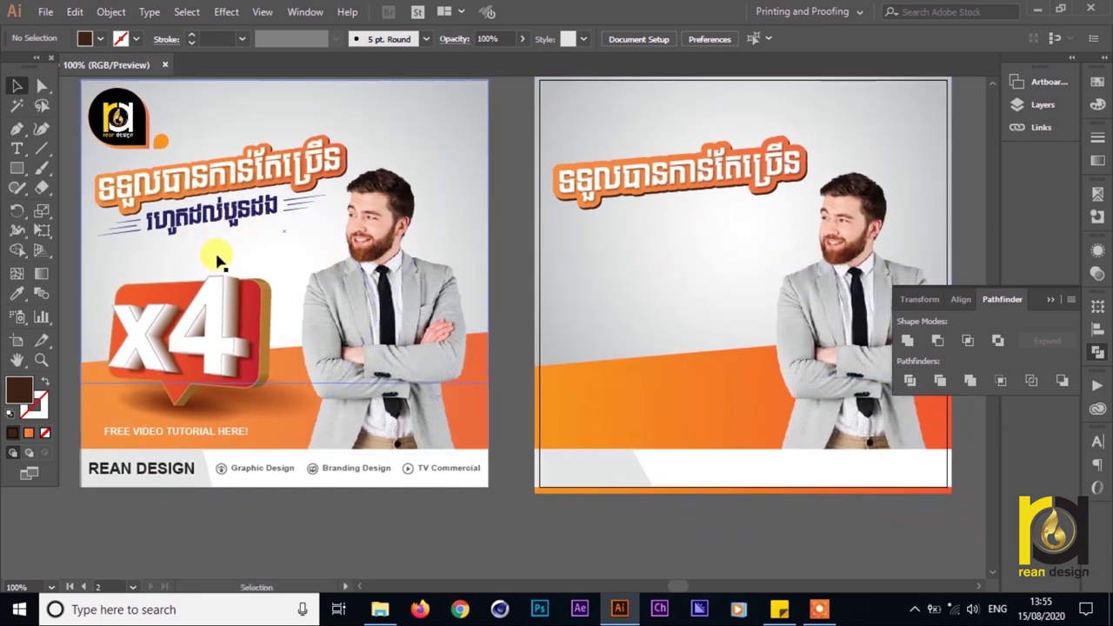
{"action": "scroll", "coordinate": [109, 245], "scroll_direction": "up", "scroll_amount": 1}
{"action": "scroll", "coordinate": [176, 236], "scroll_direction": "down", "scroll_amount": 1}
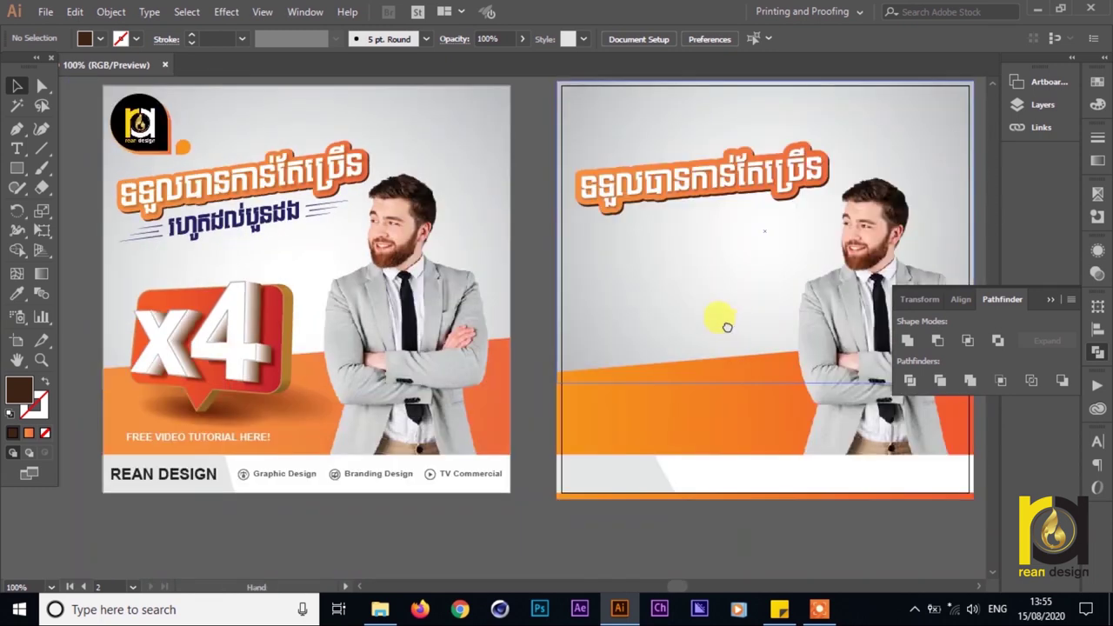
- Add the Khmer text "រហូតដល់បួនដង" in Kh Jrung Thom beneath the orange headline on the recreated poster
{"action": "left_click_drag", "start_coordinate": [728, 324], "coordinate": [687, 312]}
{"action": "scroll", "coordinate": [609, 231], "scroll_direction": "up", "scroll_amount": 1}
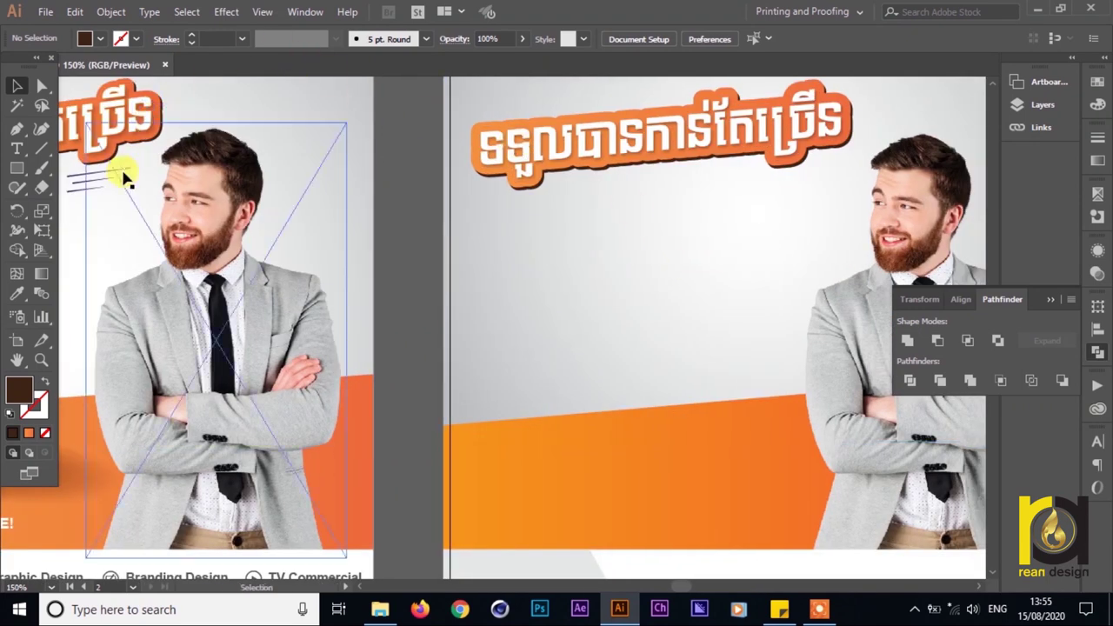
{"action": "left_click", "coordinate": [21, 156]}
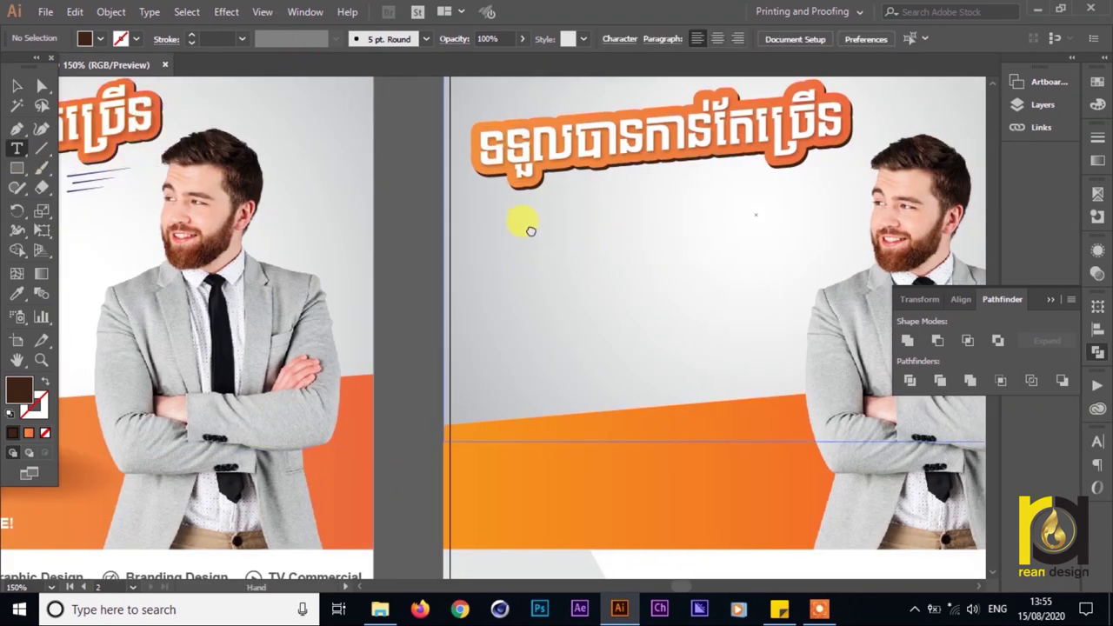
{"action": "left_click_drag", "start_coordinate": [530, 231], "coordinate": [608, 206]}
{"action": "left_click", "coordinate": [684, 205]}
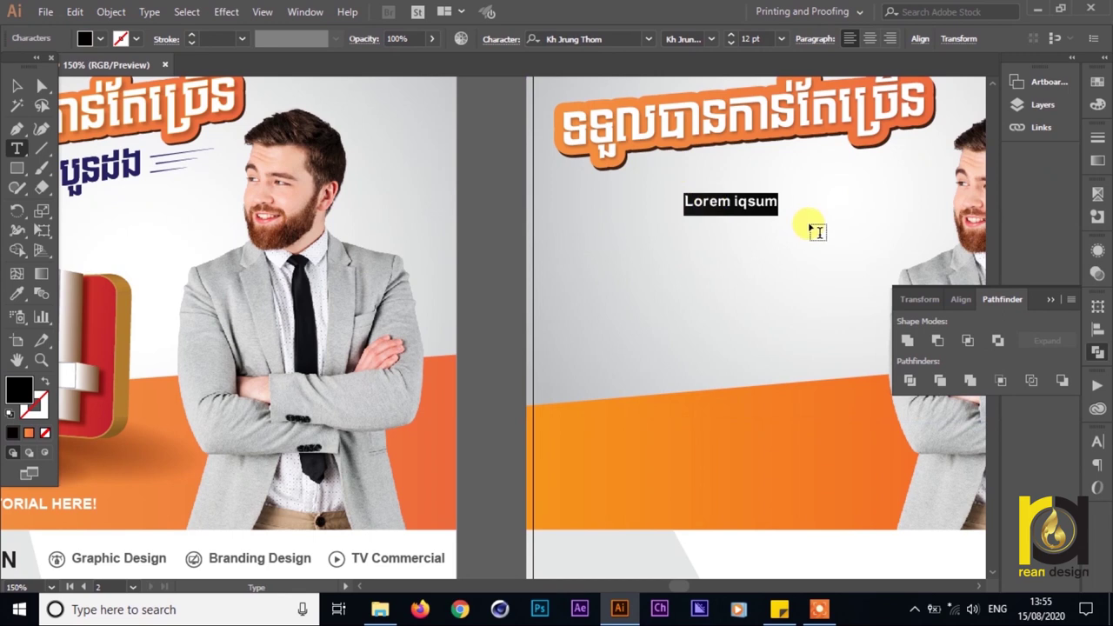
{"action": "key", "text": "BackSpace"}
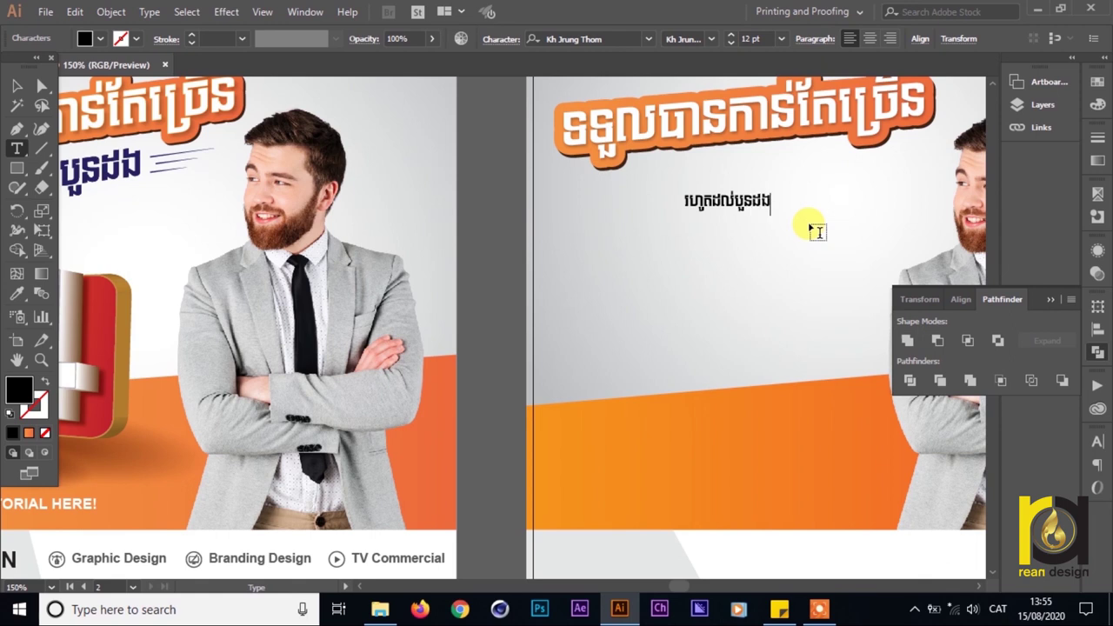
{"action": "left_click", "coordinate": [16, 86]}
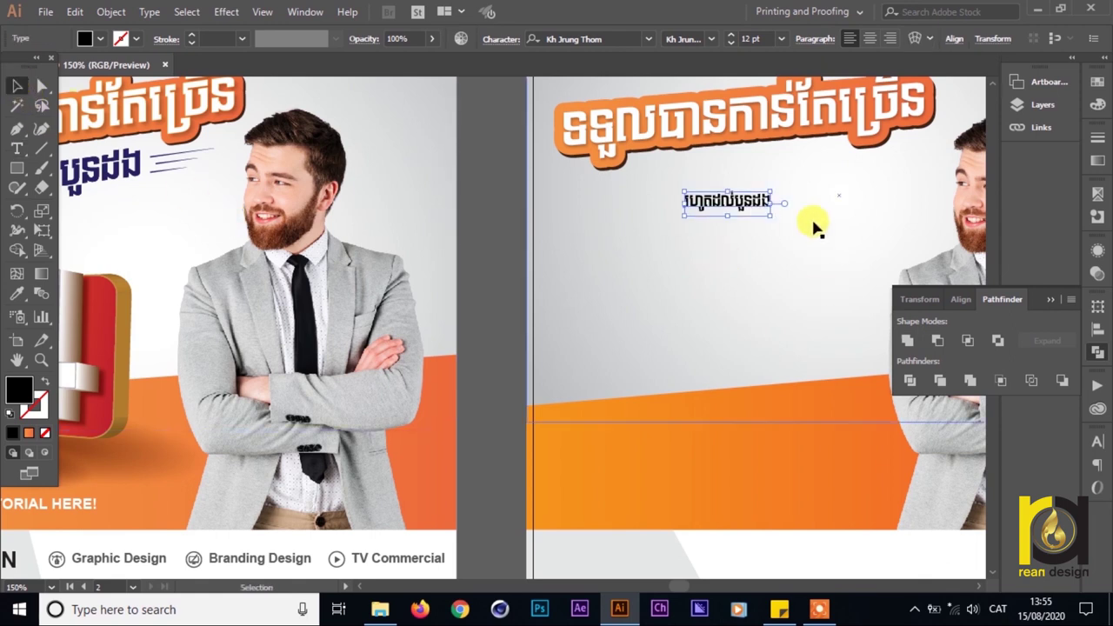
- Enlarge the new subheadline to about 25 pt and shear it with Free Transform so it slopes upward like the headline
{"action": "left_click_drag", "start_coordinate": [773, 214], "coordinate": [758, 181]}
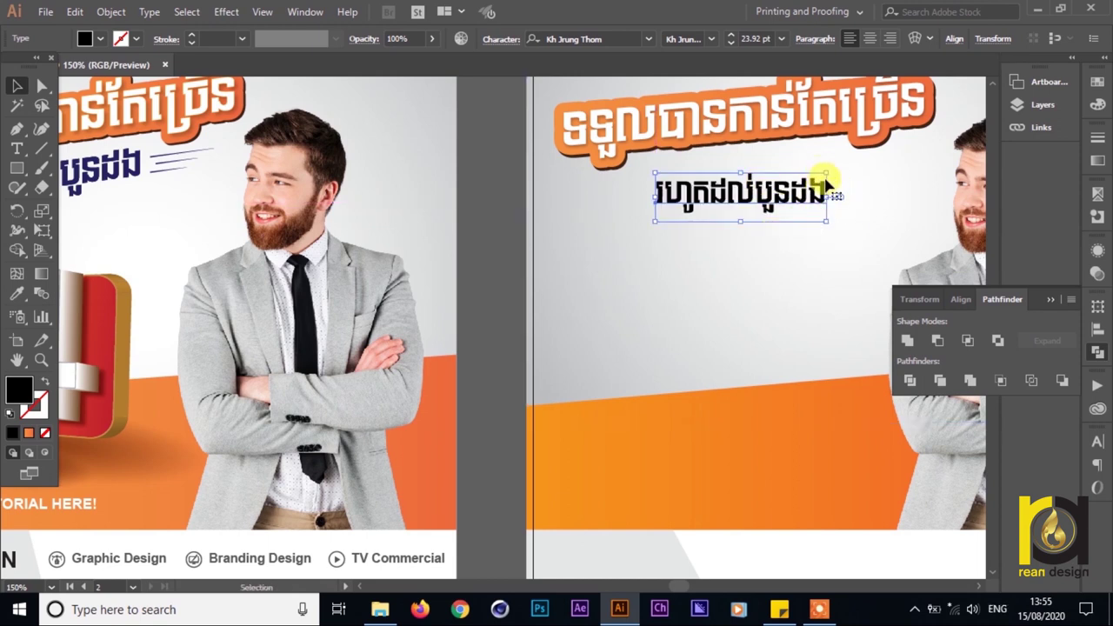
{"action": "key", "text": "alt+shift"}
{"action": "key", "text": "e"}
{"action": "mouse_move", "coordinate": [827, 197]}
{"action": "left_mouse_down"}
{"action": "mouse_move", "coordinate": [824, 155]}
{"action": "mouse_move", "coordinate": [829, 177]}
{"action": "left_mouse_up"}
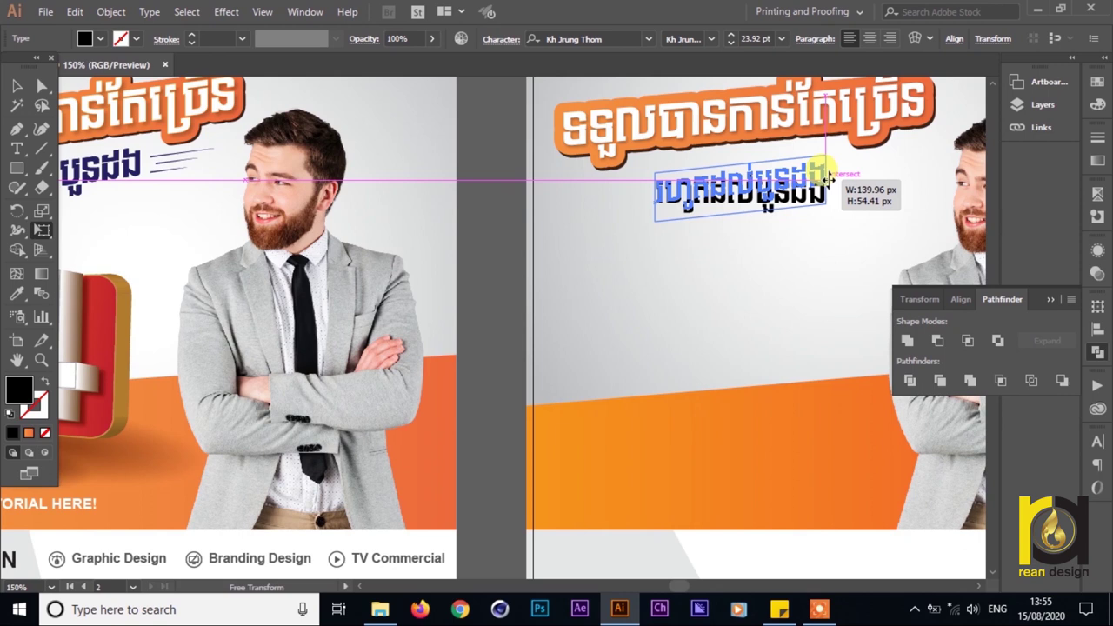
{"action": "left_click_drag", "start_coordinate": [829, 179], "coordinate": [829, 178]}
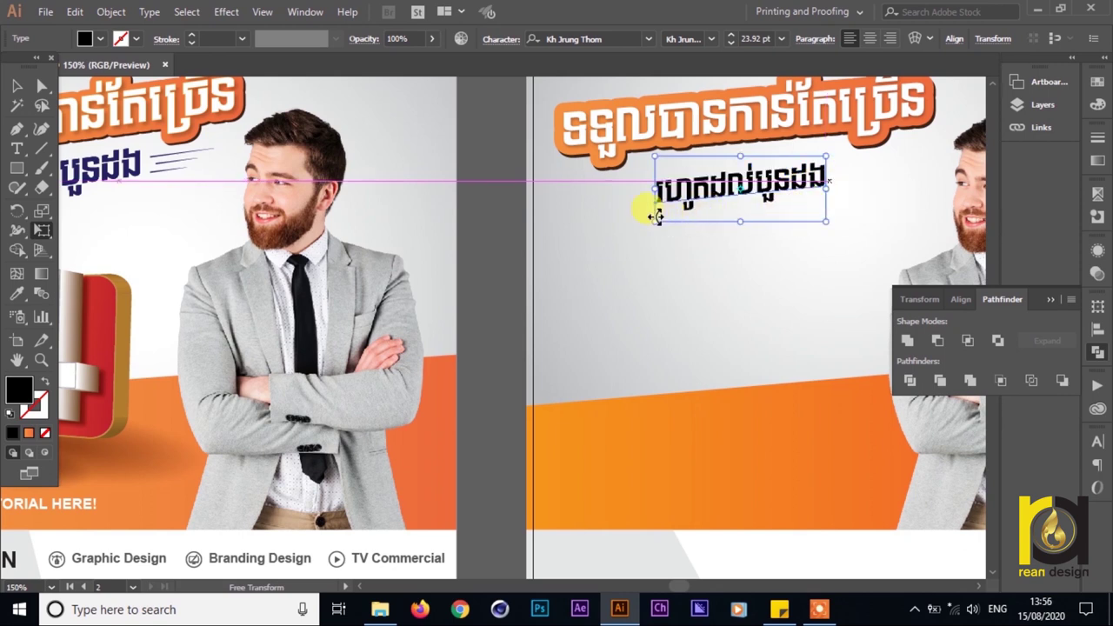
{"action": "left_click_drag", "start_coordinate": [651, 224], "coordinate": [642, 226]}
{"action": "left_click", "coordinate": [18, 86]}
- Fill the slanted subheadline with dark navy blue
{"action": "left_click", "coordinate": [103, 40]}
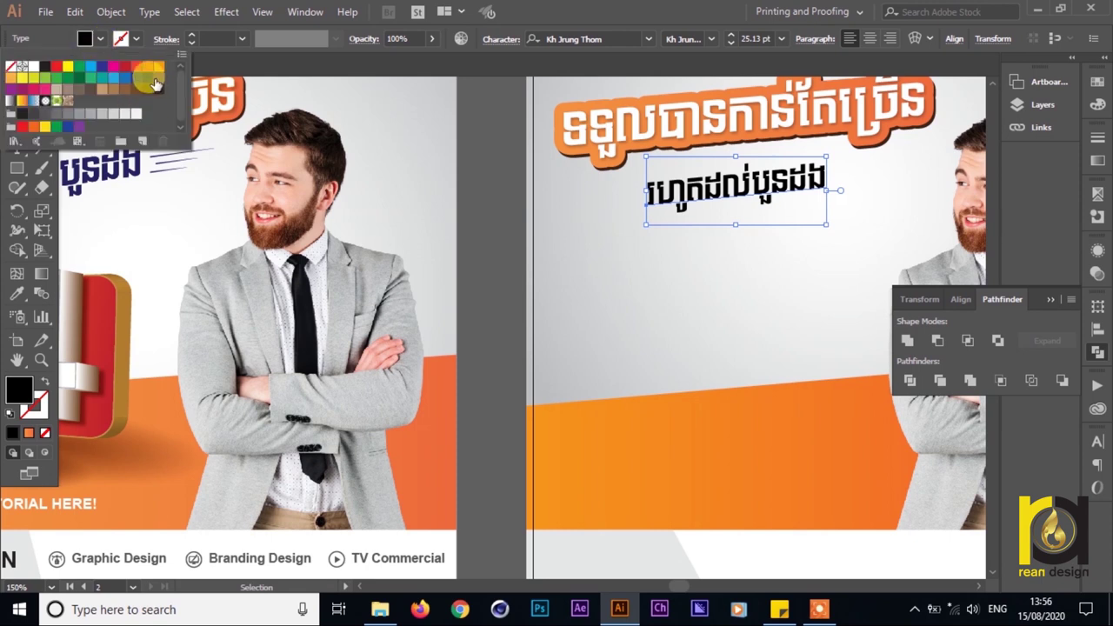
{"action": "left_click", "coordinate": [137, 81]}
{"action": "key", "text": "Escape"}
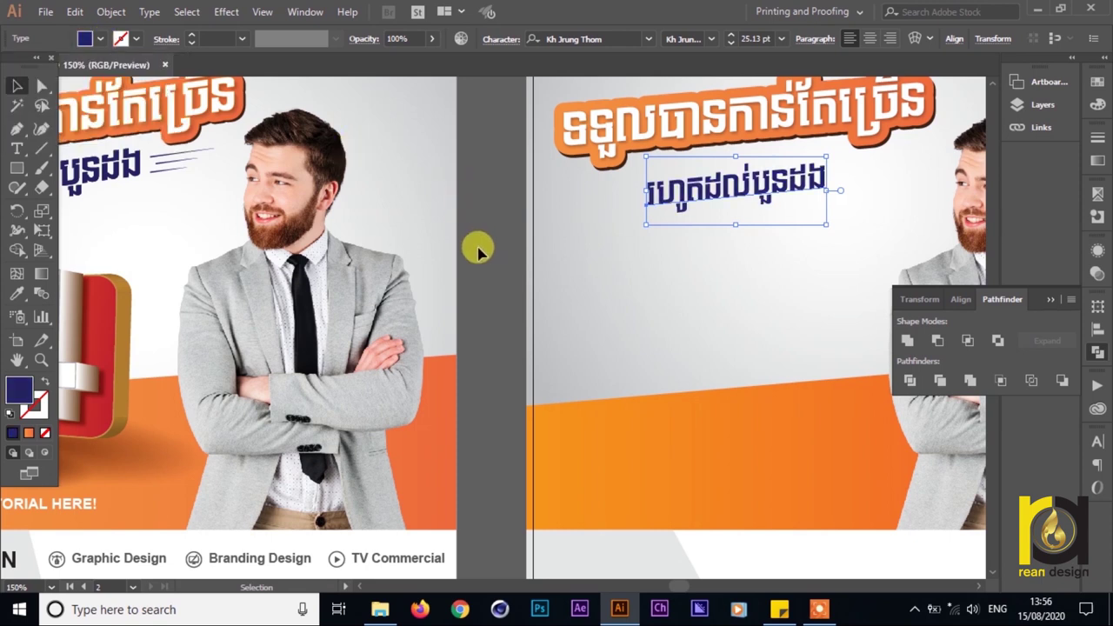
- Draw a straight horizontal line about 42 px long with the Pen tool, just before the start of the subheadline
{"action": "scroll", "coordinate": [635, 298], "scroll_direction": "up", "scroll_amount": 2}
{"action": "scroll", "coordinate": [472, 241], "scroll_direction": "right", "scroll_amount": 3}
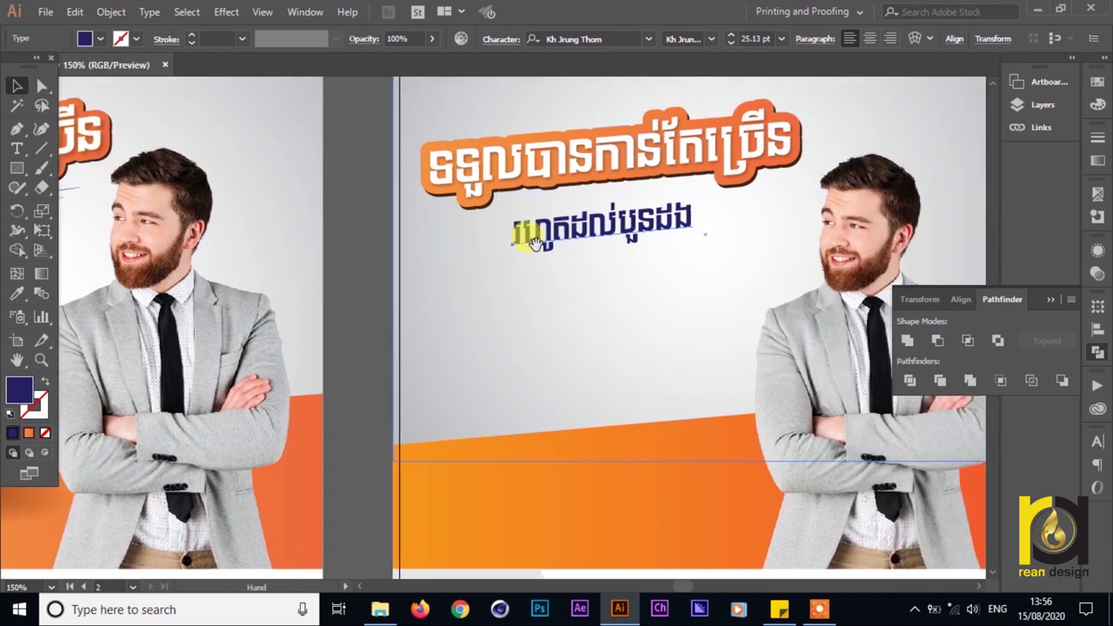
{"action": "left_click_drag", "start_coordinate": [539, 268], "coordinate": [579, 215]}
{"action": "scroll", "coordinate": [645, 164], "scroll_direction": "up", "scroll_amount": 1}
{"action": "left_click", "coordinate": [614, 234]}
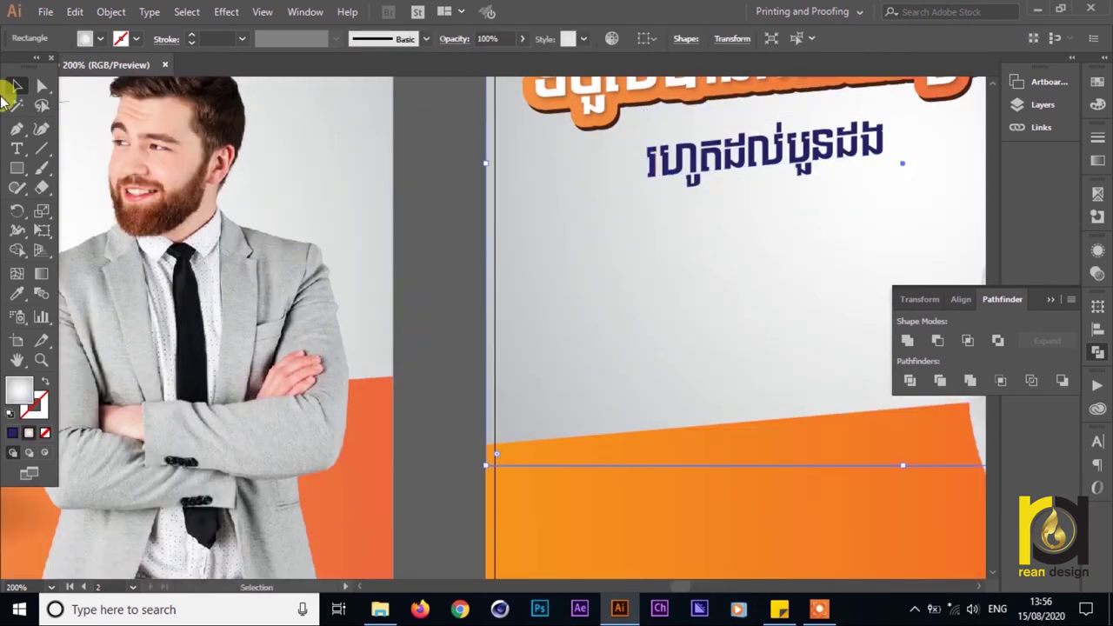
{"action": "left_click", "coordinate": [17, 130]}
{"action": "scroll", "coordinate": [666, 161], "scroll_direction": "up", "scroll_amount": 2}
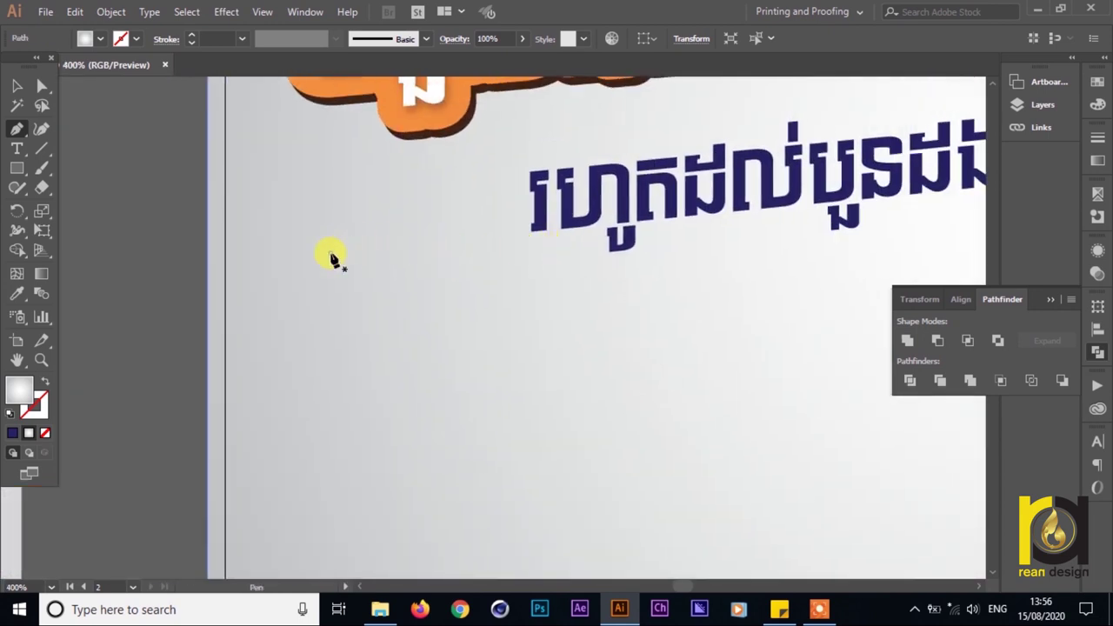
{"action": "left_click", "coordinate": [330, 253]}
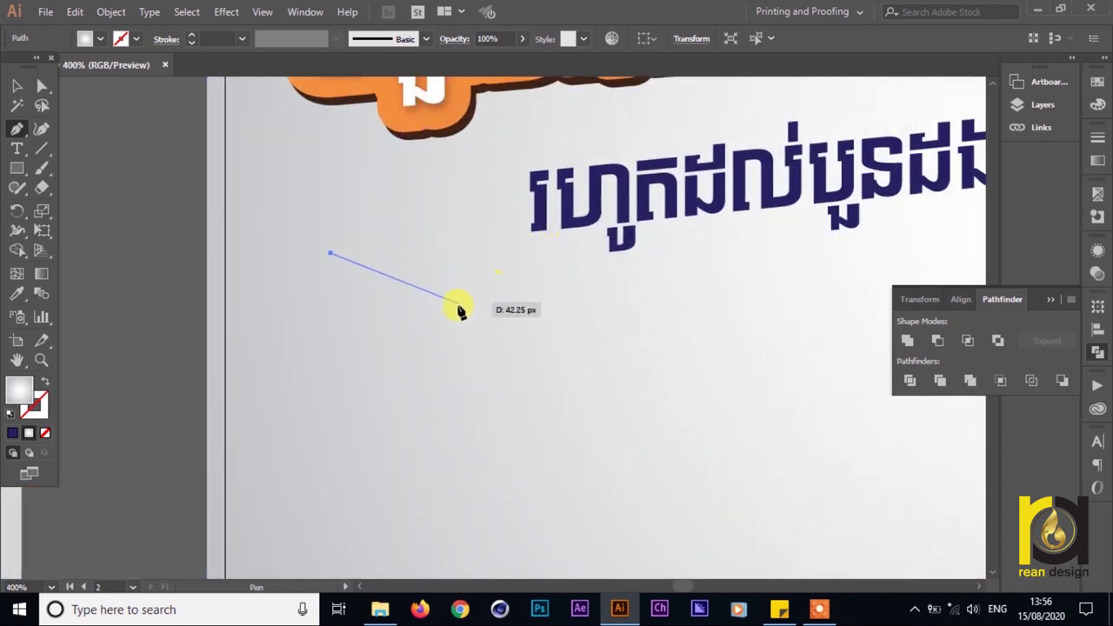
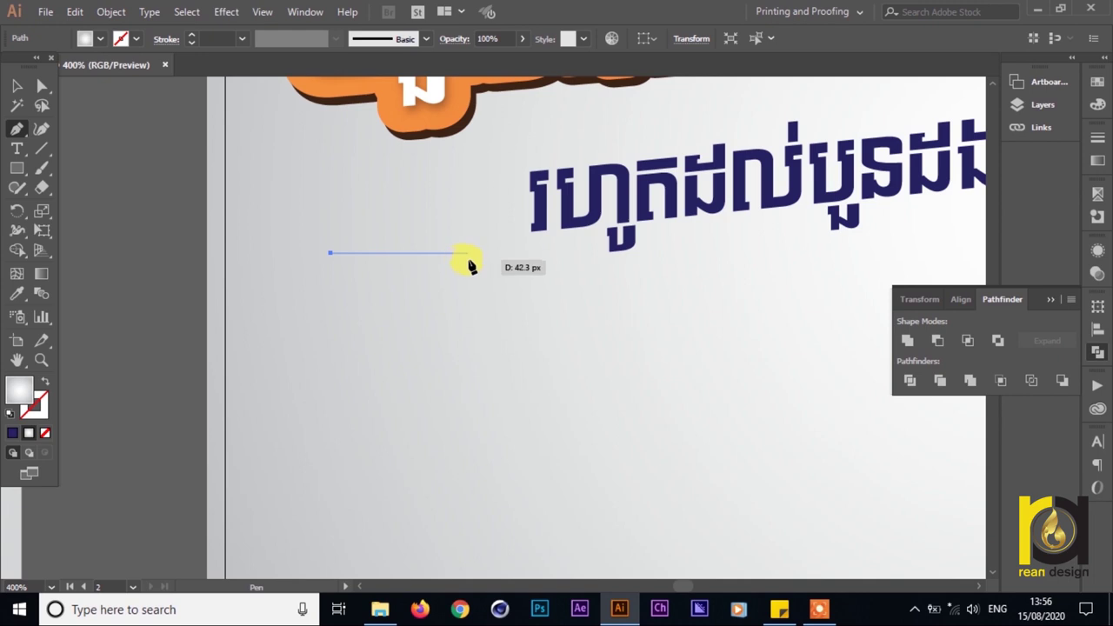
{"action": "left_click", "coordinate": [468, 253]}
{"action": "key", "text": "v"}
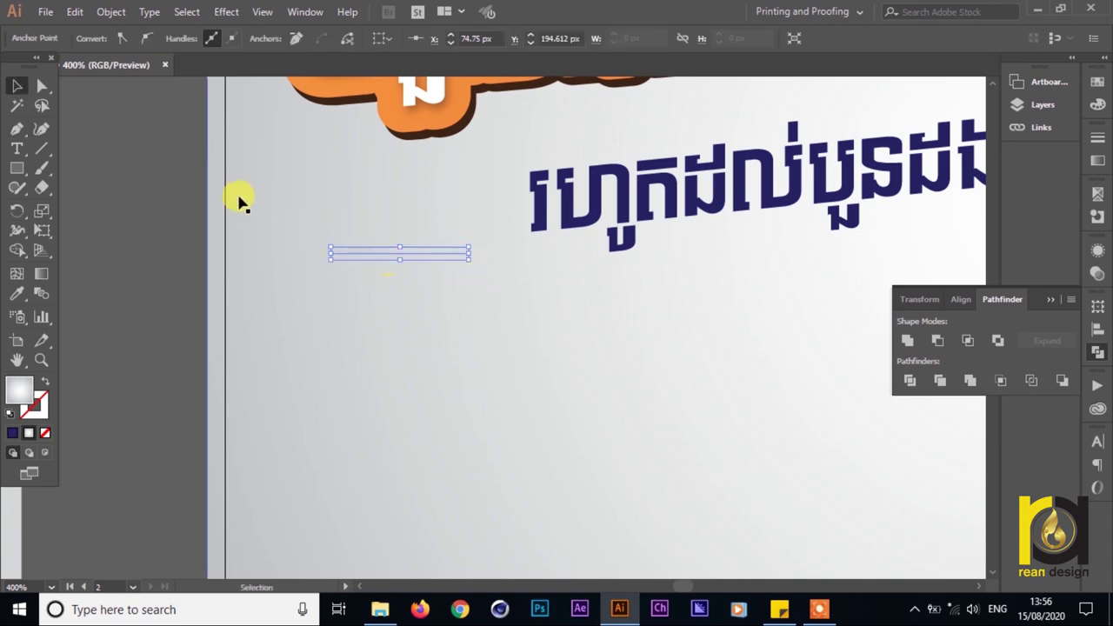
- Remove the short line's fill and give it a dark navy stroke
{"action": "left_click", "coordinate": [154, 166]}
{"action": "left_click", "coordinate": [418, 255]}
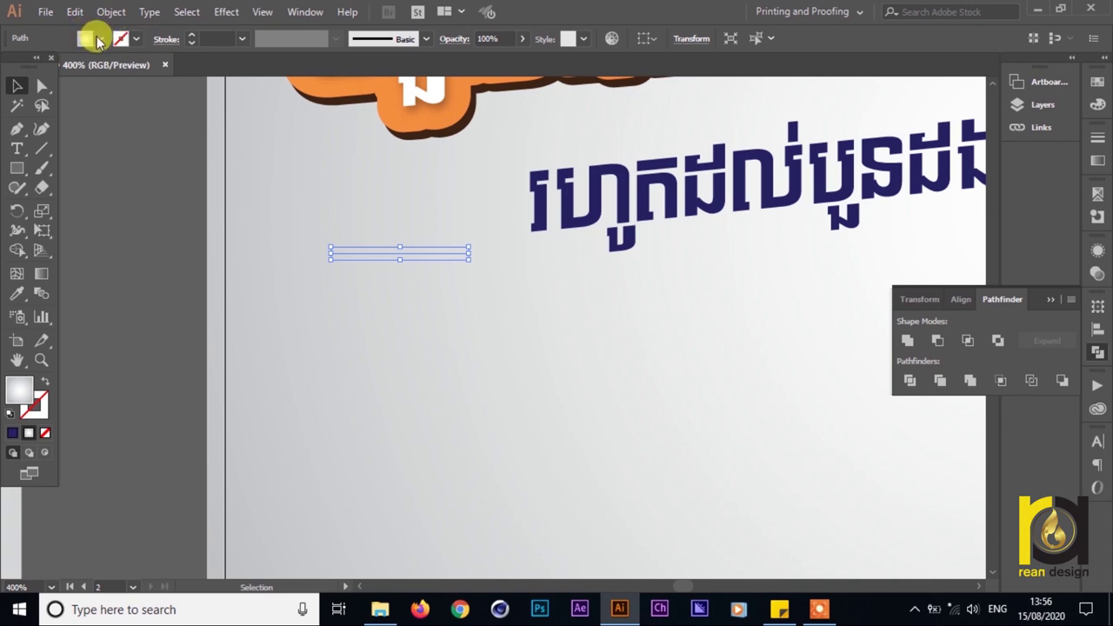
{"action": "left_click", "coordinate": [97, 41]}
{"action": "left_click", "coordinate": [10, 68]}
{"action": "left_click", "coordinate": [132, 40]}
{"action": "left_click", "coordinate": [139, 41]}
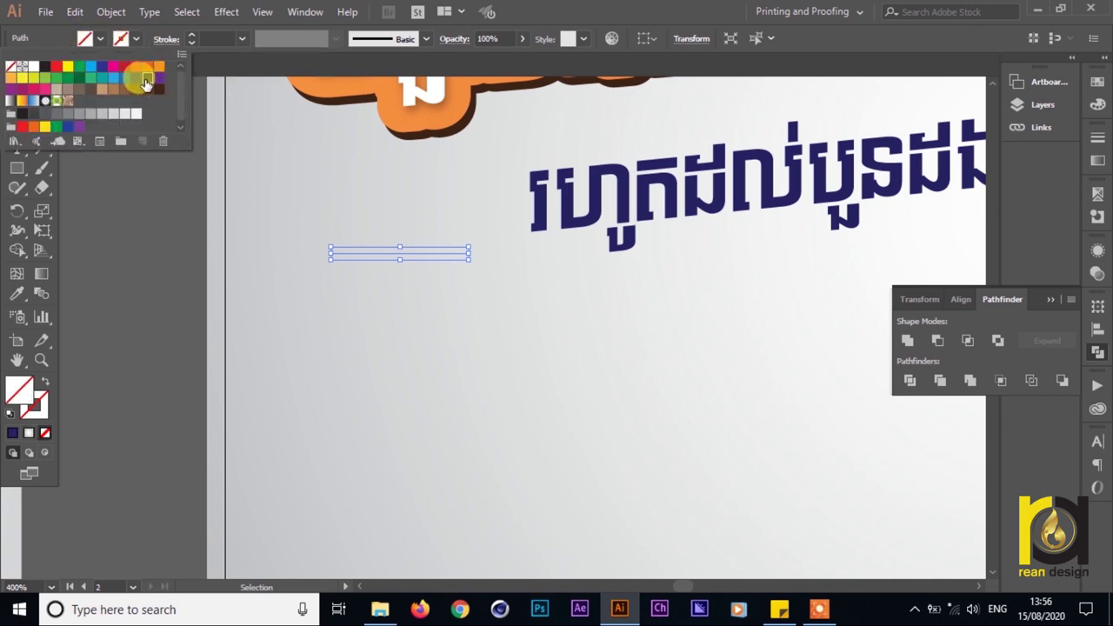
{"action": "left_click", "coordinate": [148, 81]}
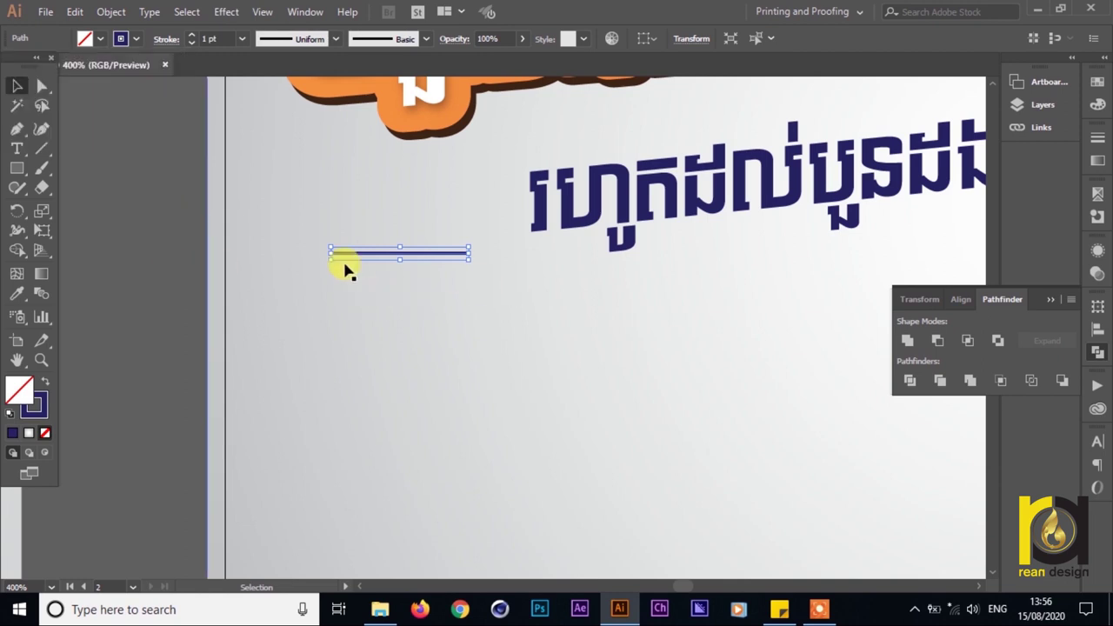
- Try the lens-shaped width profile that tapers at both ends on the navy line
{"action": "left_click", "coordinate": [334, 40]}
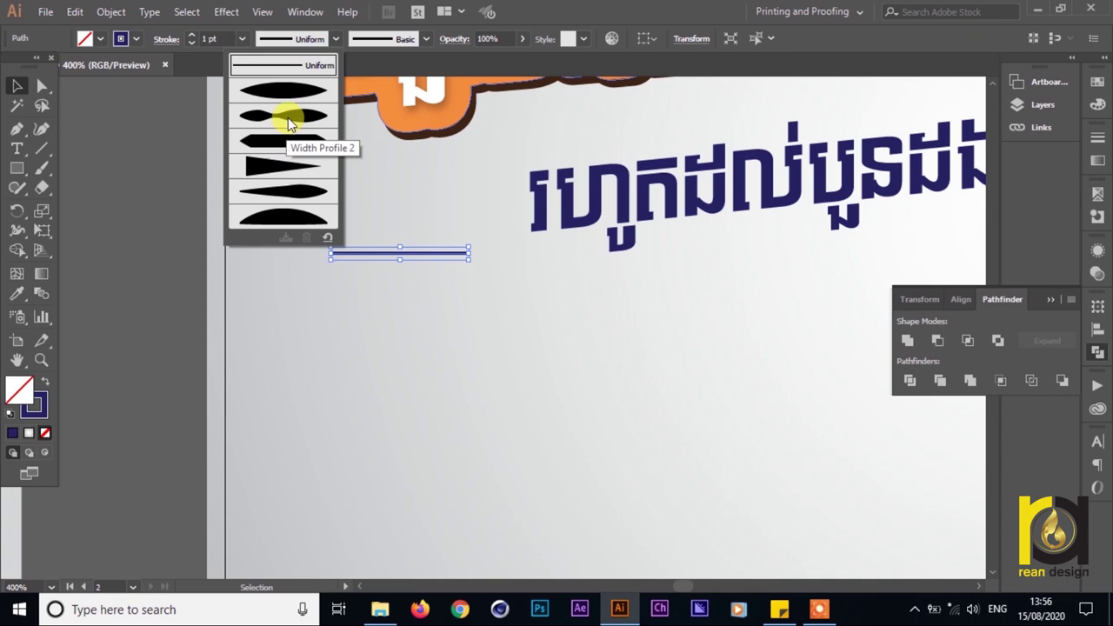
{"action": "left_click", "coordinate": [293, 92]}
{"action": "left_click", "coordinate": [186, 221]}
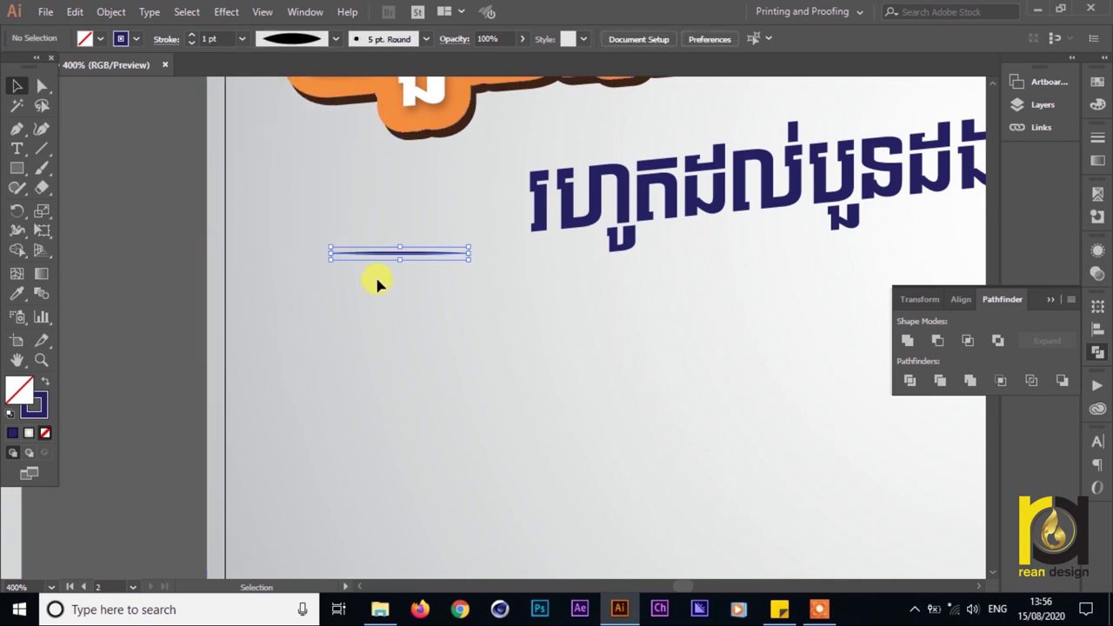
{"action": "left_click", "coordinate": [432, 294]}
- Apply the triangular width profile to the navy line so it tapers to a point at one end
{"action": "left_click", "coordinate": [420, 254]}
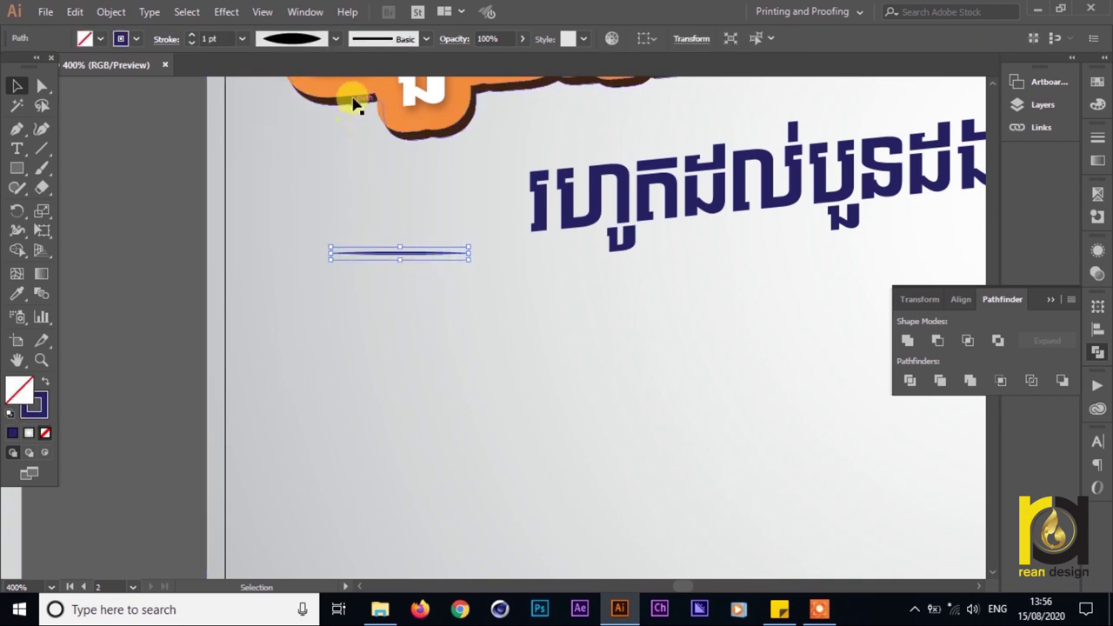
{"action": "left_click", "coordinate": [334, 39]}
{"action": "left_click", "coordinate": [295, 167]}
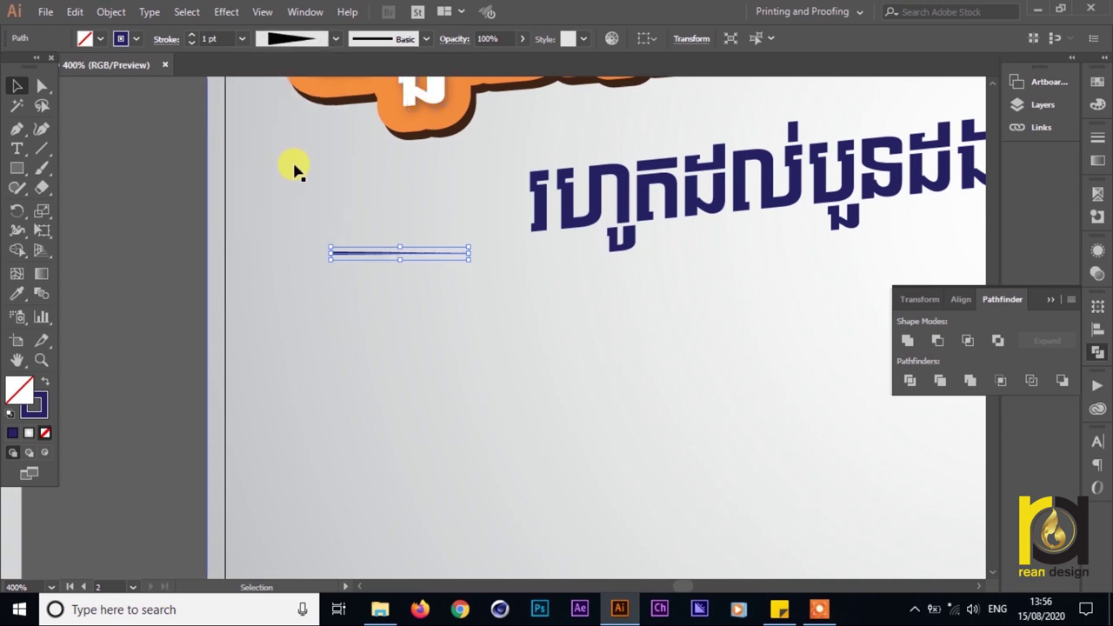
{"action": "left_click", "coordinate": [183, 273]}
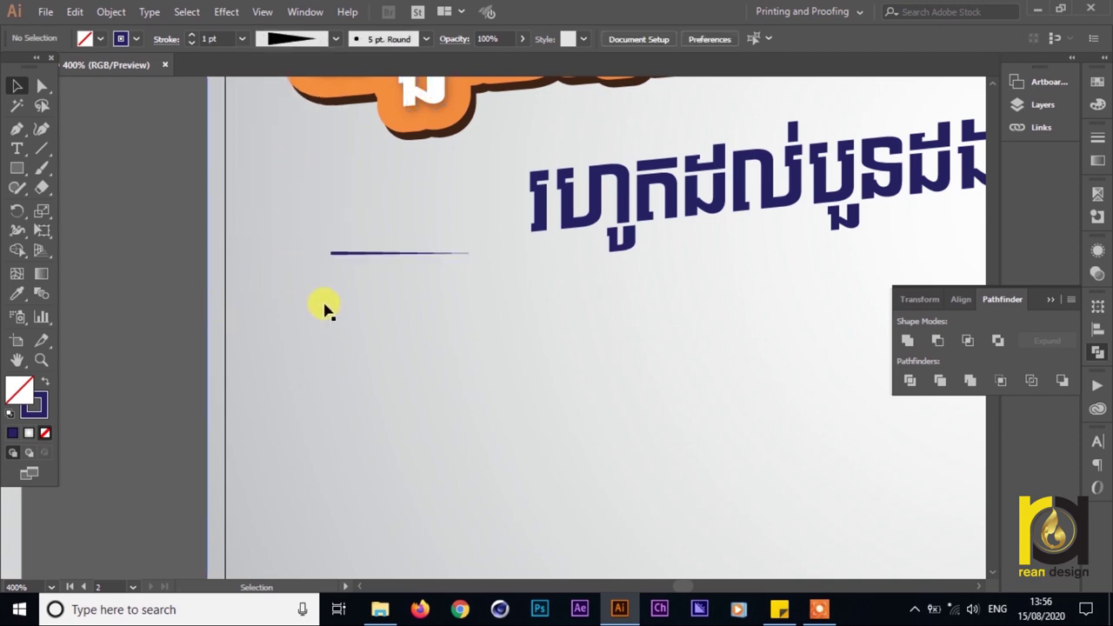
- Flip the navy line's width profile along its length so the thick end faces the subheadline
{"action": "scroll", "coordinate": [324, 306], "scroll_direction": "down", "scroll_amount": 2}
{"action": "left_click_drag", "start_coordinate": [306, 303], "coordinate": [387, 253]}
{"action": "scroll", "coordinate": [374, 252], "scroll_direction": "up", "scroll_amount": 4}
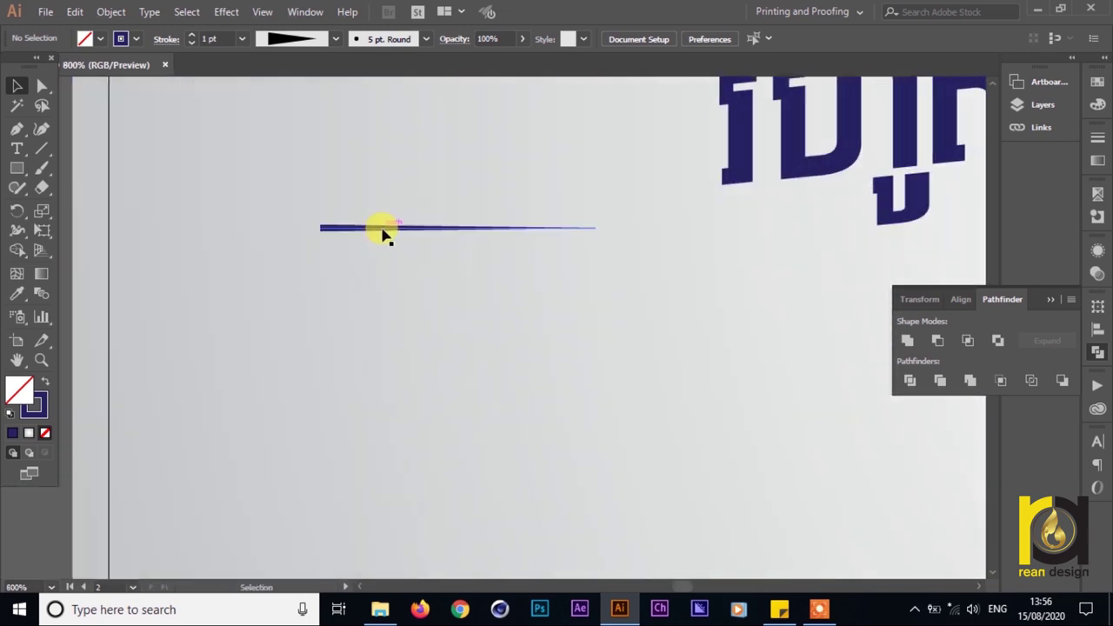
{"action": "left_click", "coordinate": [380, 229]}
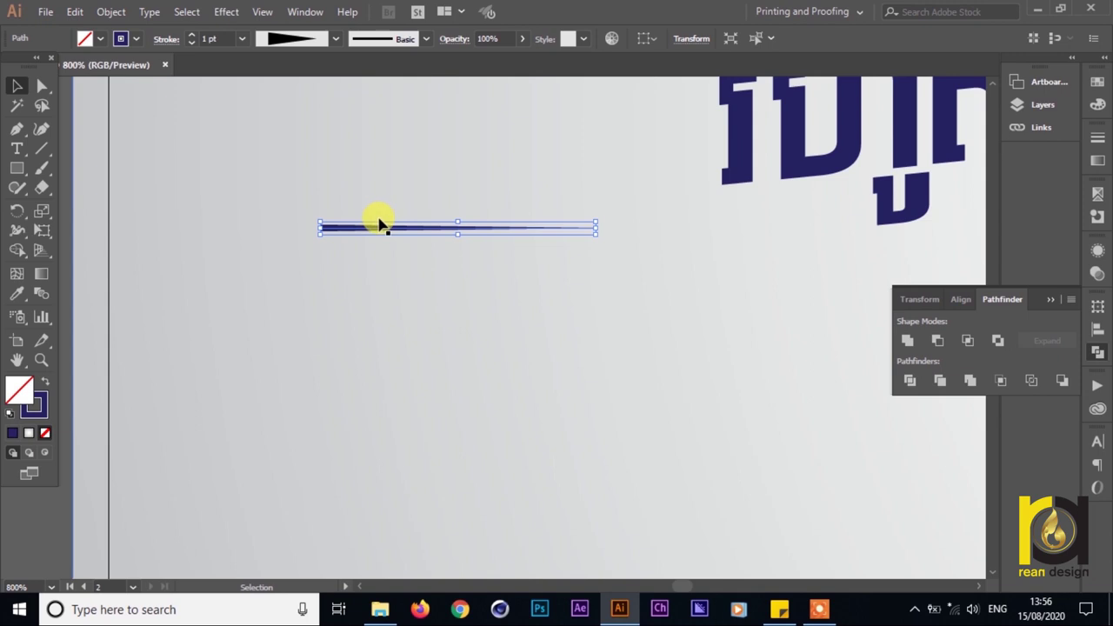
{"action": "scroll", "coordinate": [439, 242], "scroll_direction": "down", "scroll_amount": 1}
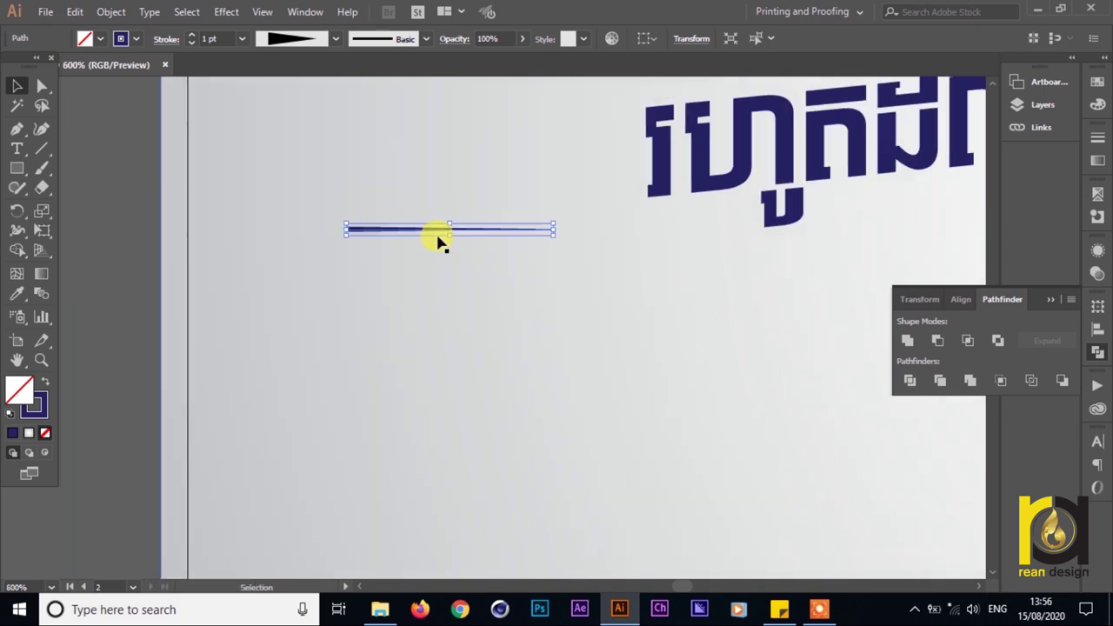
{"action": "scroll", "coordinate": [512, 219], "scroll_direction": "up", "scroll_amount": 1}
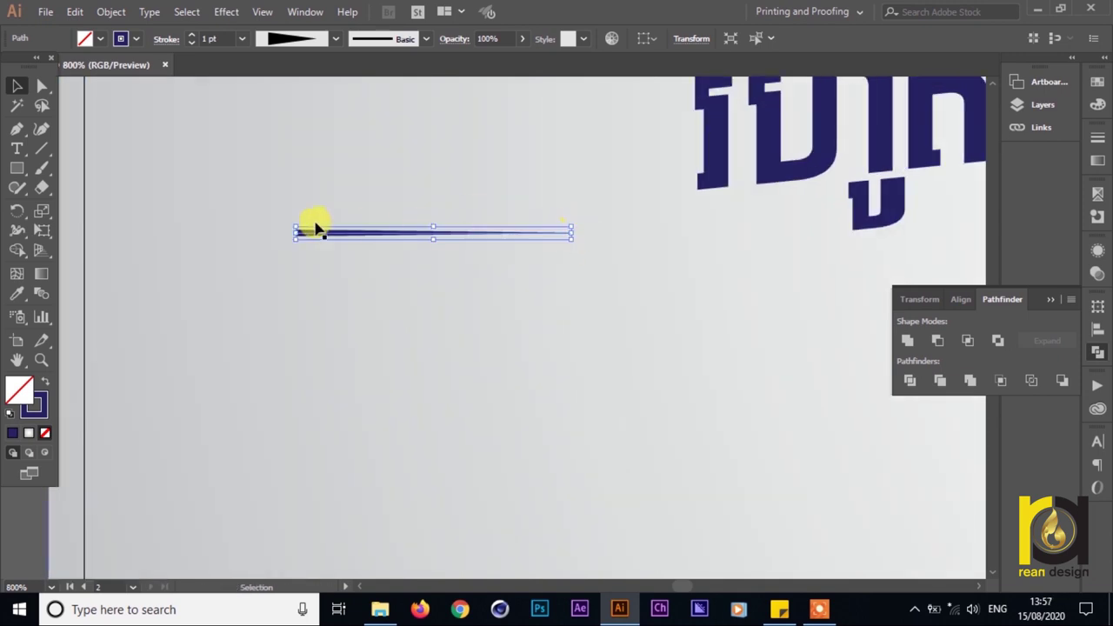
{"action": "left_click_drag", "start_coordinate": [301, 240], "coordinate": [296, 235]}
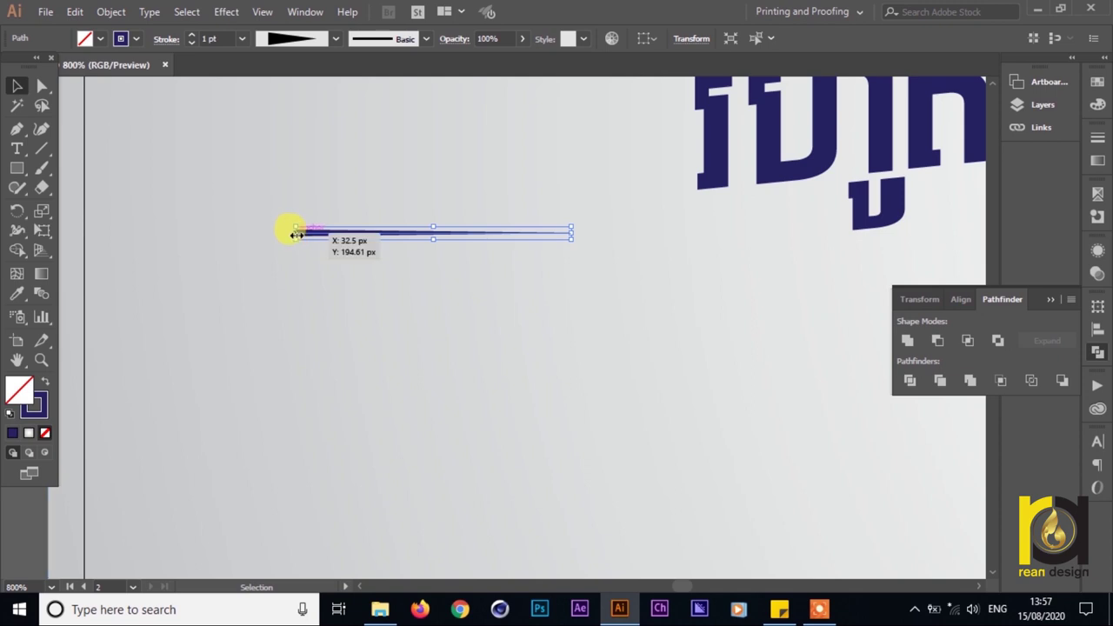
{"action": "left_click", "coordinate": [165, 40]}
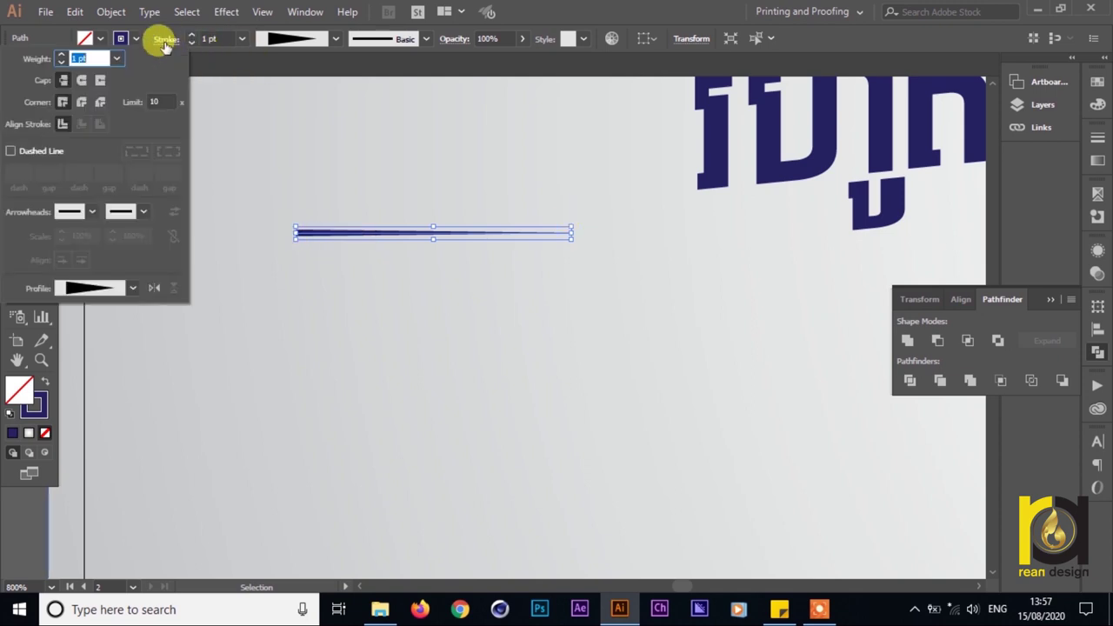
{"action": "left_click", "coordinate": [155, 288]}
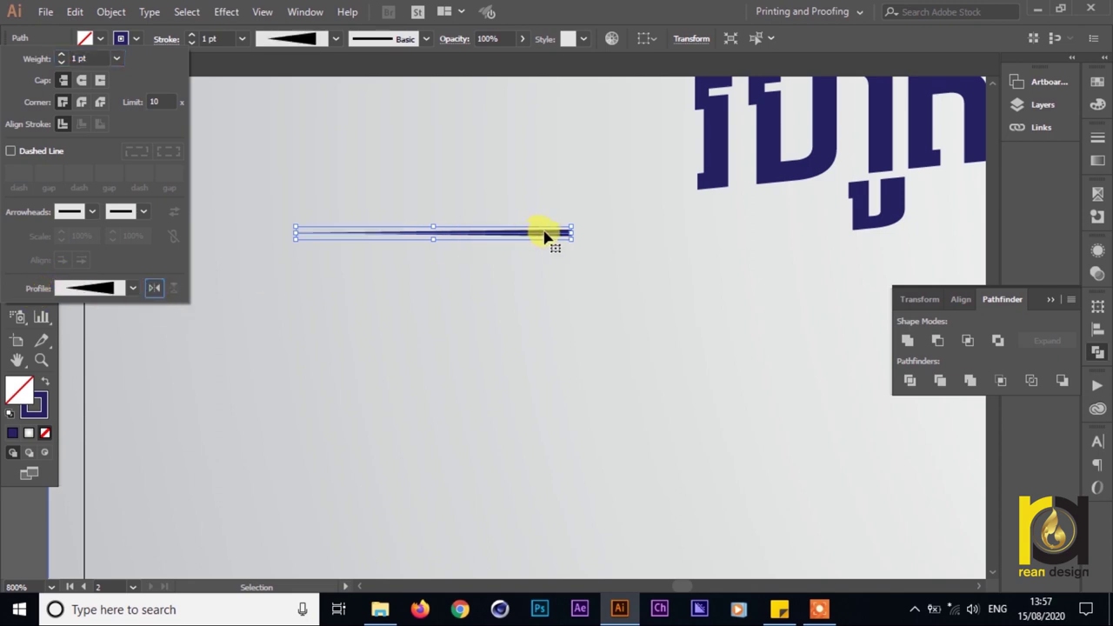
{"action": "left_click", "coordinate": [509, 285]}
{"action": "left_click", "coordinate": [449, 264]}
- Raise the line's thick-end anchor point so the line slopes upward parallel to the subheadline
{"action": "scroll", "coordinate": [449, 262], "scroll_direction": "down", "scroll_amount": 2}
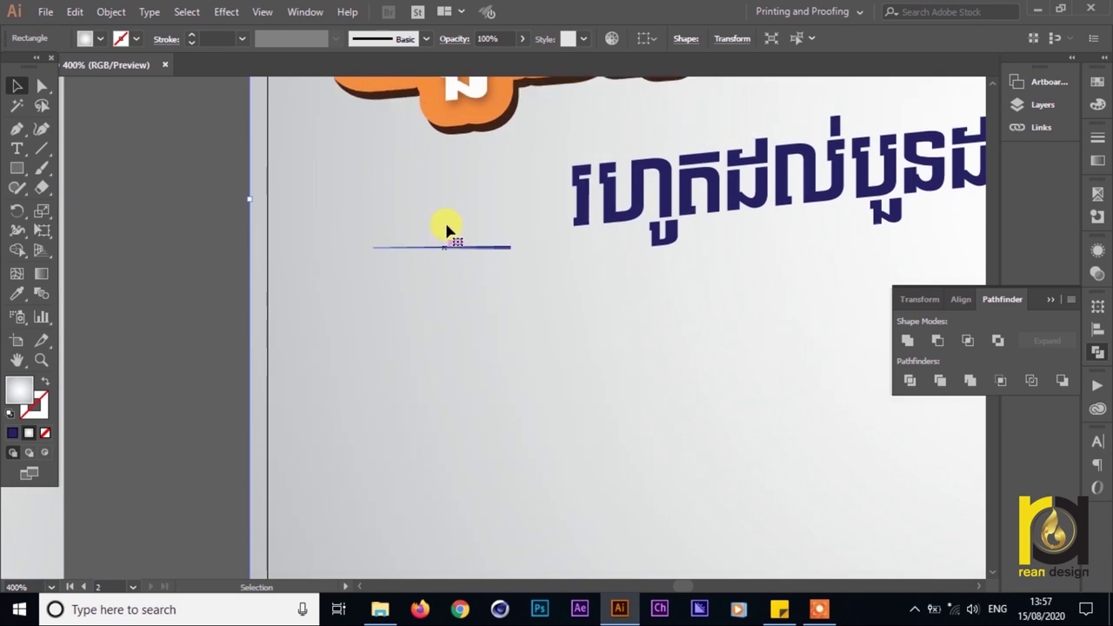
{"action": "scroll", "coordinate": [447, 224], "scroll_direction": "up", "scroll_amount": 3}
{"action": "left_click", "coordinate": [571, 307]}
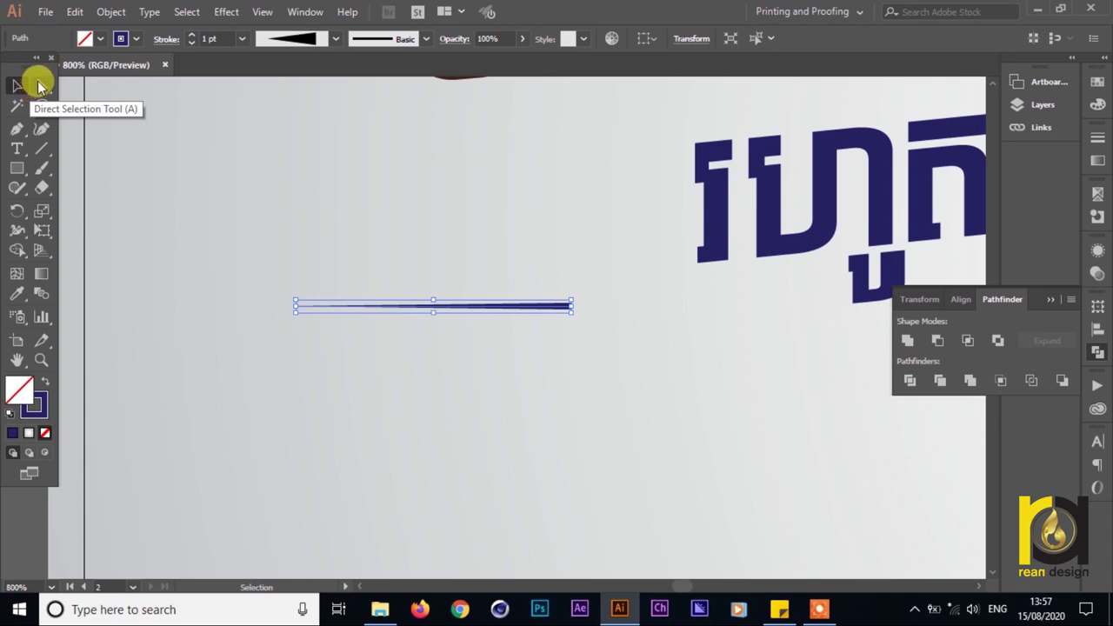
{"action": "left_click", "coordinate": [40, 85]}
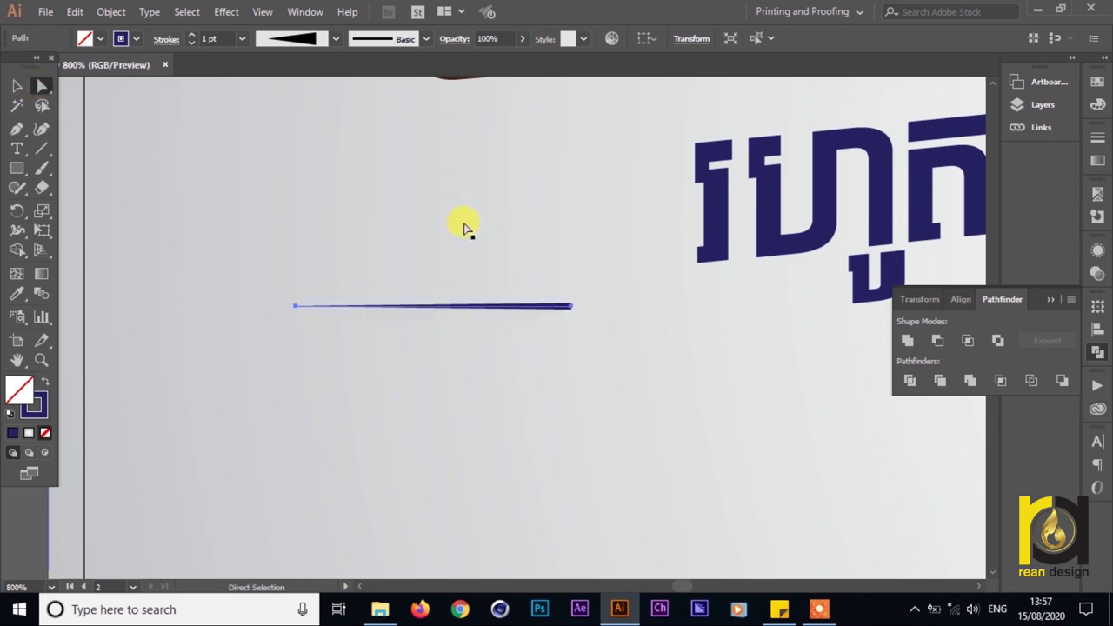
{"action": "mouse_move", "coordinate": [572, 307]}
{"action": "left_mouse_down"}
{"action": "mouse_move", "coordinate": [571, 259]}
{"action": "mouse_move", "coordinate": [571, 296]}
{"action": "mouse_move", "coordinate": [571, 275]}
{"action": "mouse_move", "coordinate": [516, 288]}
{"action": "mouse_move", "coordinate": [522, 256]}
{"action": "mouse_move", "coordinate": [524, 287]}
{"action": "mouse_move", "coordinate": [524, 255]}
{"action": "mouse_move", "coordinate": [528, 273]}
{"action": "mouse_move", "coordinate": [521, 243]}
{"action": "mouse_move", "coordinate": [524, 263]}
{"action": "left_mouse_up"}
- Duplicate the slanted navy line and place the copy just above the original
{"action": "key", "text": "v"}
{"action": "left_click", "coordinate": [518, 289]}
{"action": "key", "text": "a"}
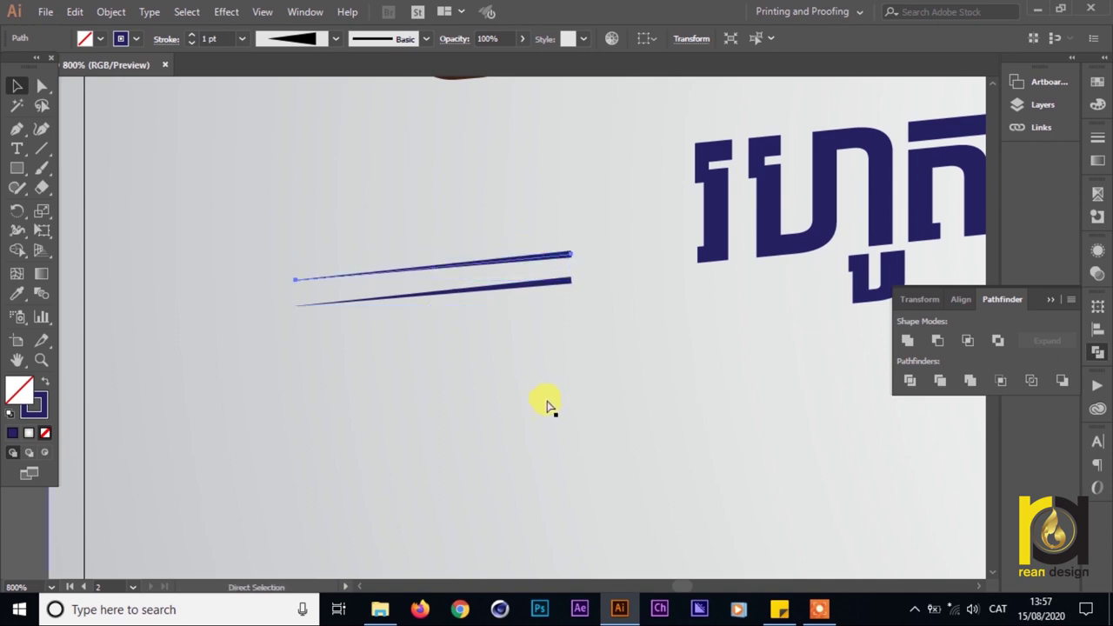
- Repeat the duplication to add a third tapered navy line above the other two, and select all three lines
{"action": "key", "text": "ctrl+d"}
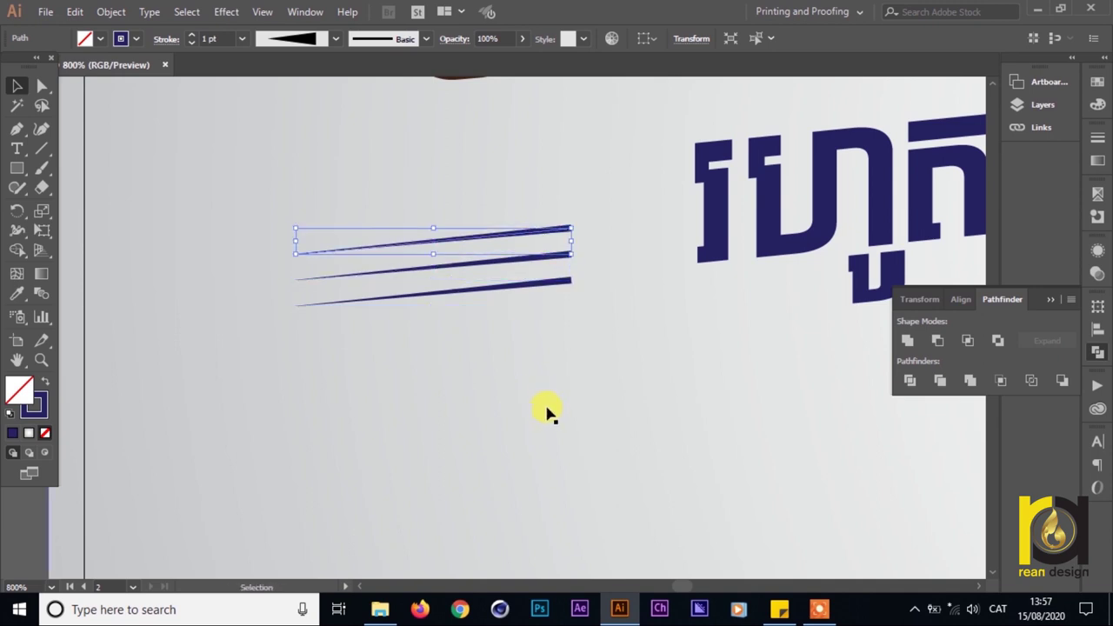
{"action": "left_click", "coordinate": [561, 292]}
{"action": "left_click", "coordinate": [557, 258], "text": "shift"}
{"action": "left_click", "coordinate": [554, 229], "text": "shift"}
{"action": "left_click_drag", "start_coordinate": [554, 228], "coordinate": [553, 186]}
{"action": "scroll", "coordinate": [563, 239], "scroll_direction": "down", "scroll_amount": 3}
{"action": "key", "text": "ctrl+minus"}
{"action": "key", "text": "ctrl+minus"}
{"action": "key", "text": "ctrl+minus"}
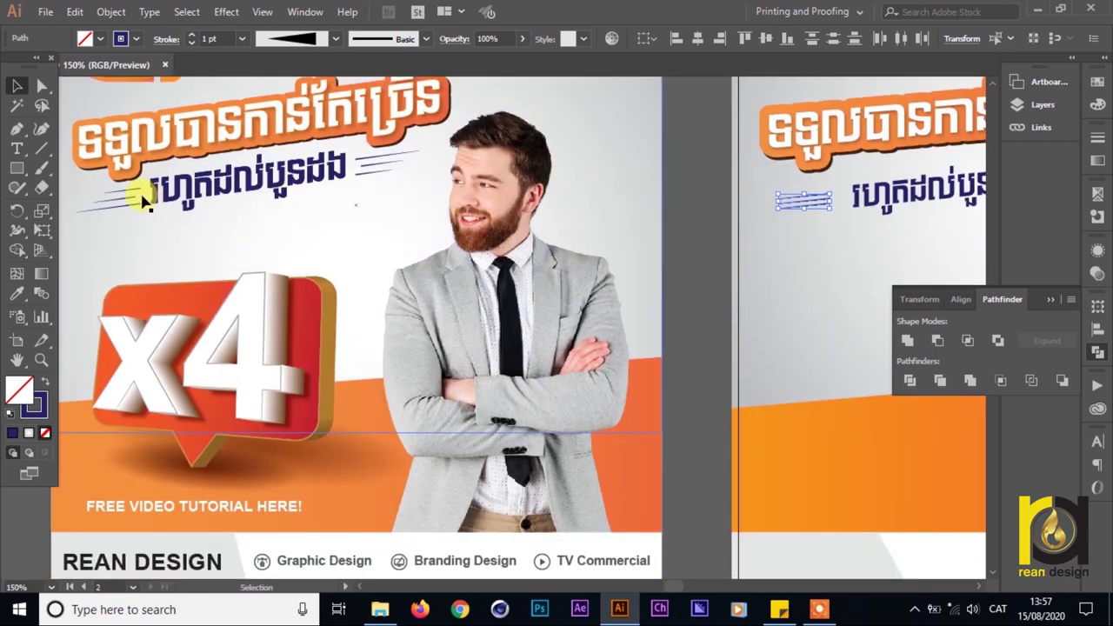
- Shorten the middle navy line by pulling both of its end anchor points inward along its slope
{"action": "key", "text": "ctrl+plus"}
{"action": "key", "text": "ctrl+plus"}
{"action": "key", "text": "ctrl+plus"}
{"action": "key", "text": "ctrl+plus"}
{"action": "key", "text": "ctrl+plus"}
{"action": "key", "text": "ctrl+plus"}
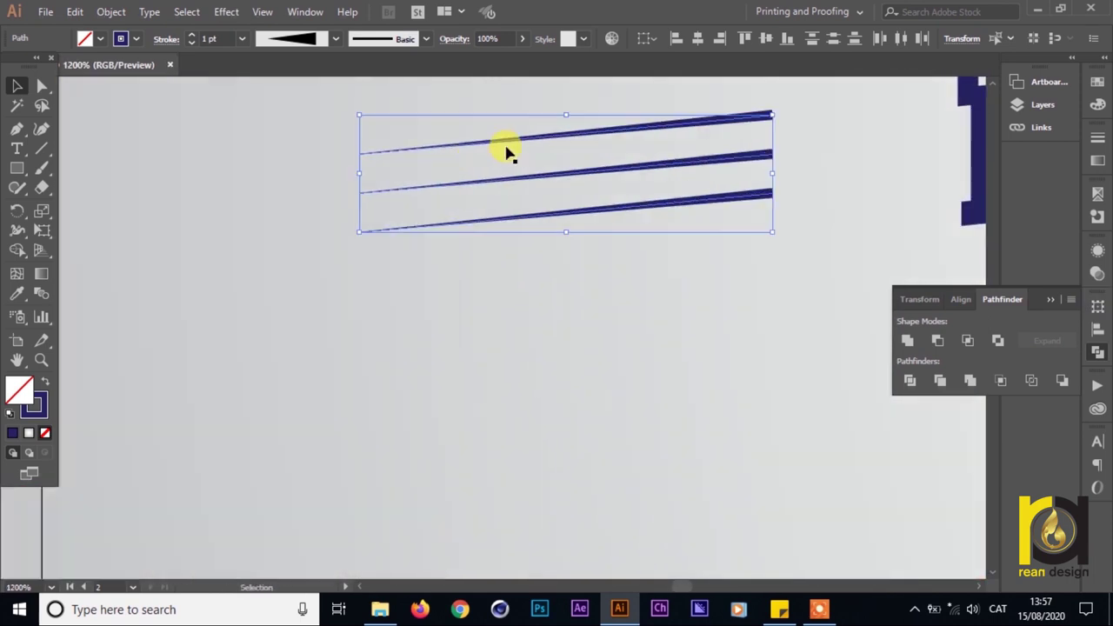
{"action": "left_click", "coordinate": [43, 87]}
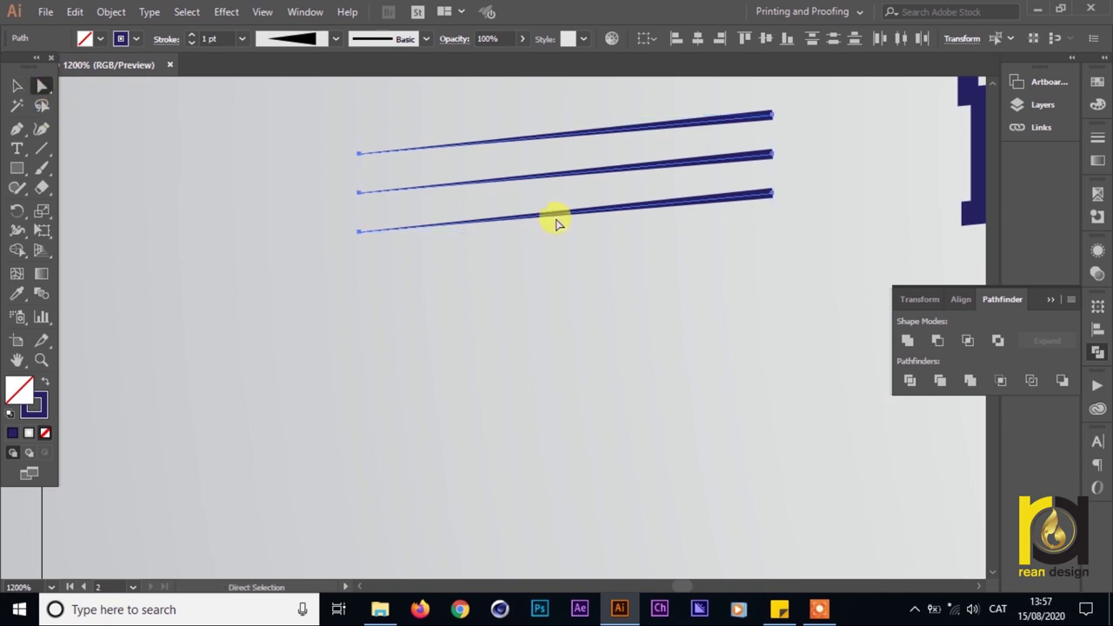
{"action": "left_click_drag", "start_coordinate": [360, 191], "coordinate": [425, 185]}
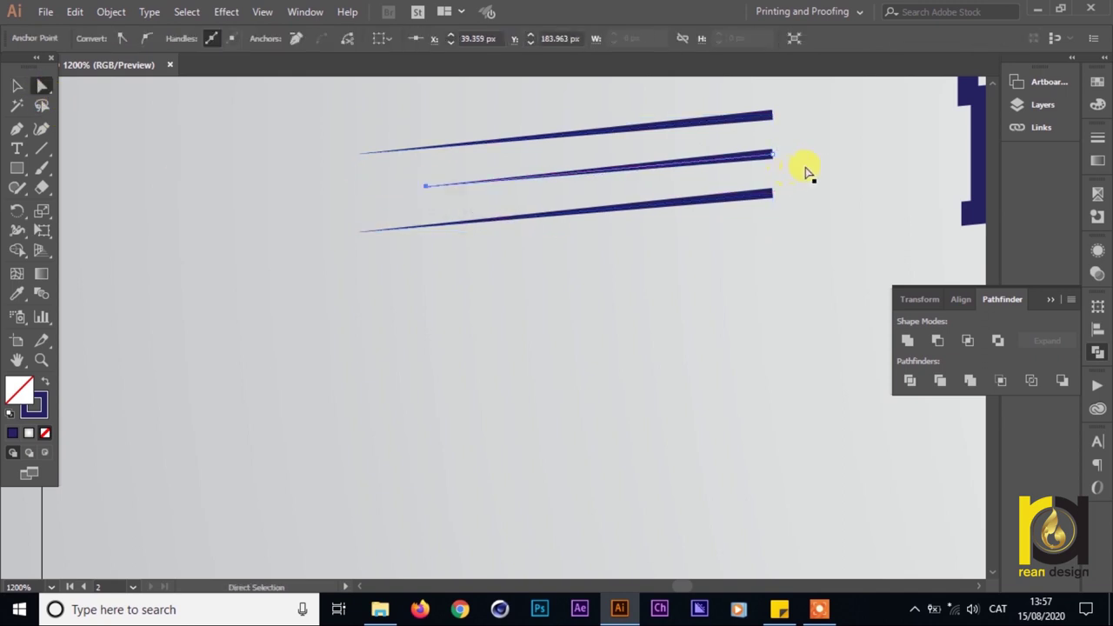
{"action": "left_click_drag", "start_coordinate": [771, 158], "coordinate": [733, 159]}
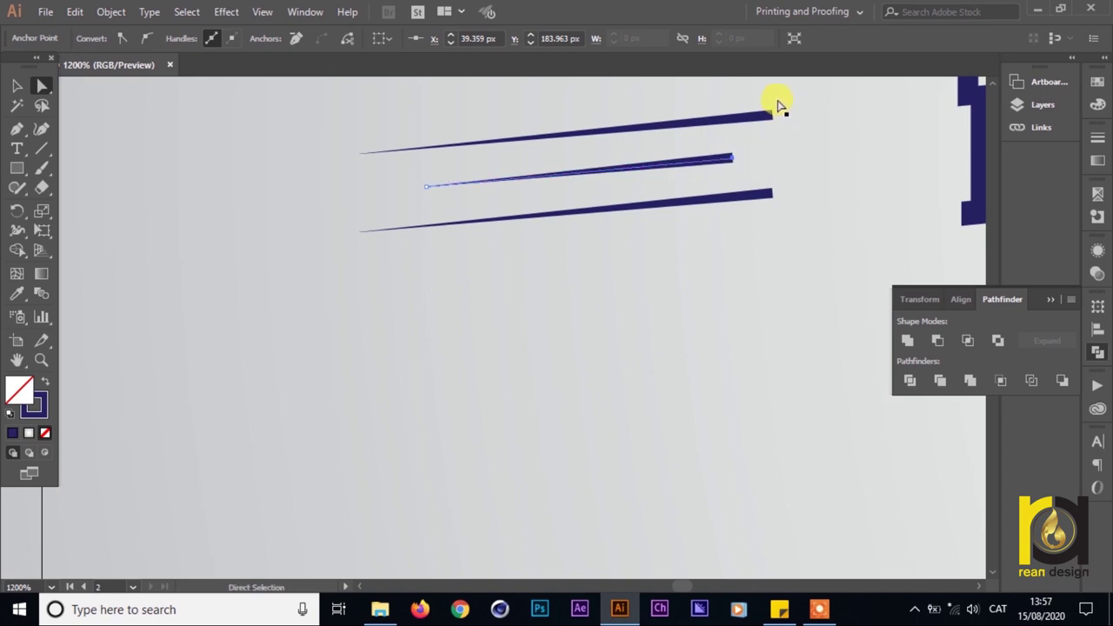
- Shorten the uppermost navy line from both its thick end and its tapered end, matching the reference poster's staggered lines
{"action": "left_click_drag", "start_coordinate": [771, 114], "coordinate": [716, 117]}
{"action": "scroll", "coordinate": [723, 143], "scroll_direction": "down", "scroll_amount": 4}
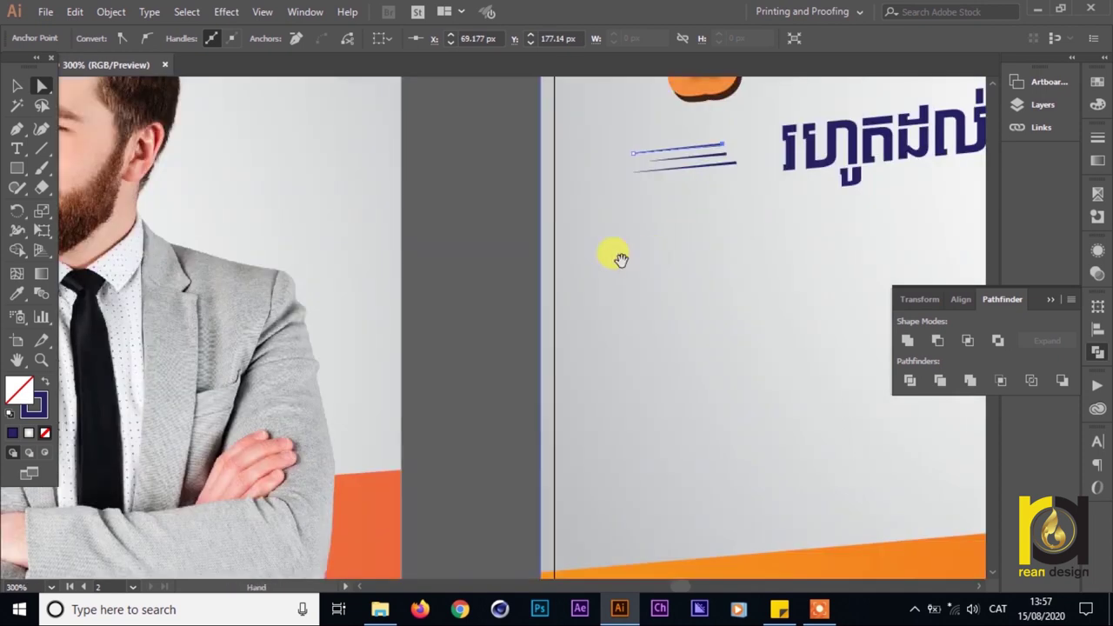
{"action": "left_click_drag", "start_coordinate": [521, 269], "coordinate": [1050, 236]}
{"action": "scroll", "coordinate": [424, 265], "scroll_direction": "down", "scroll_amount": 3}
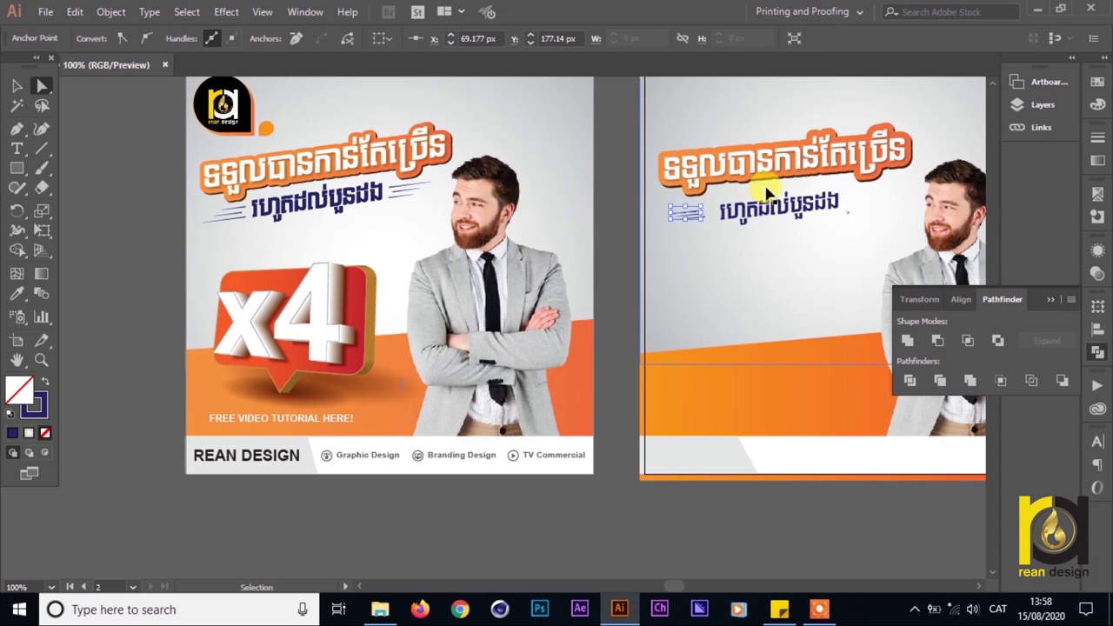
{"action": "scroll", "coordinate": [768, 194], "scroll_direction": "up", "scroll_amount": 1}
{"action": "scroll", "coordinate": [205, 270], "scroll_direction": "down", "scroll_amount": 1}
{"action": "left_click_drag", "start_coordinate": [221, 261], "coordinate": [302, 216]}
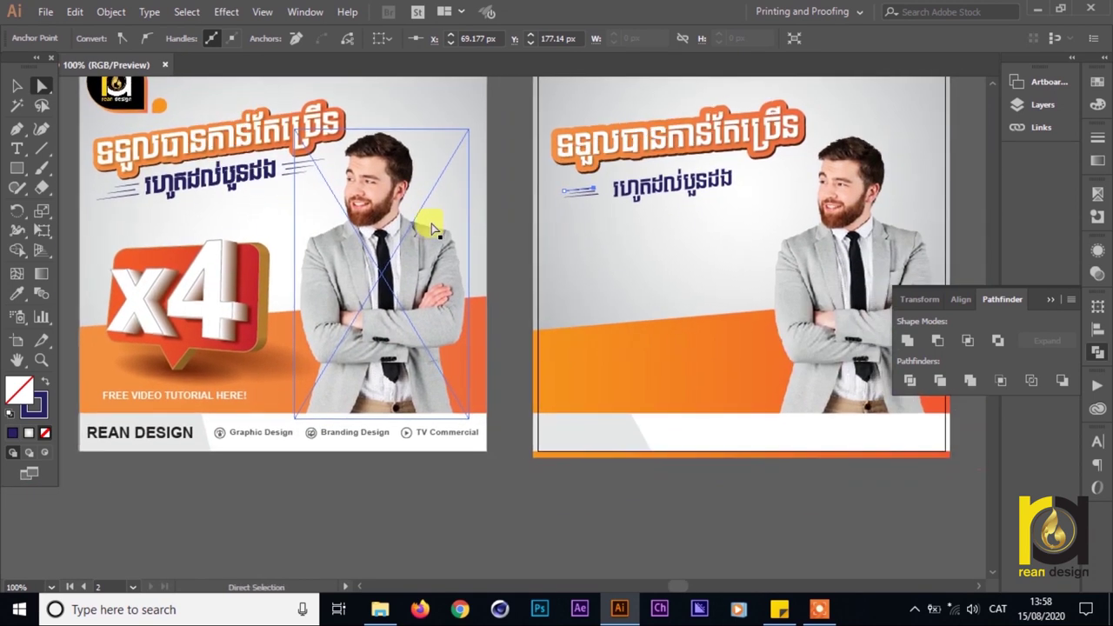
{"action": "scroll", "coordinate": [525, 183], "scroll_direction": "up", "scroll_amount": 5}
{"action": "scroll", "coordinate": [735, 211], "scroll_direction": "up", "scroll_amount": 2}
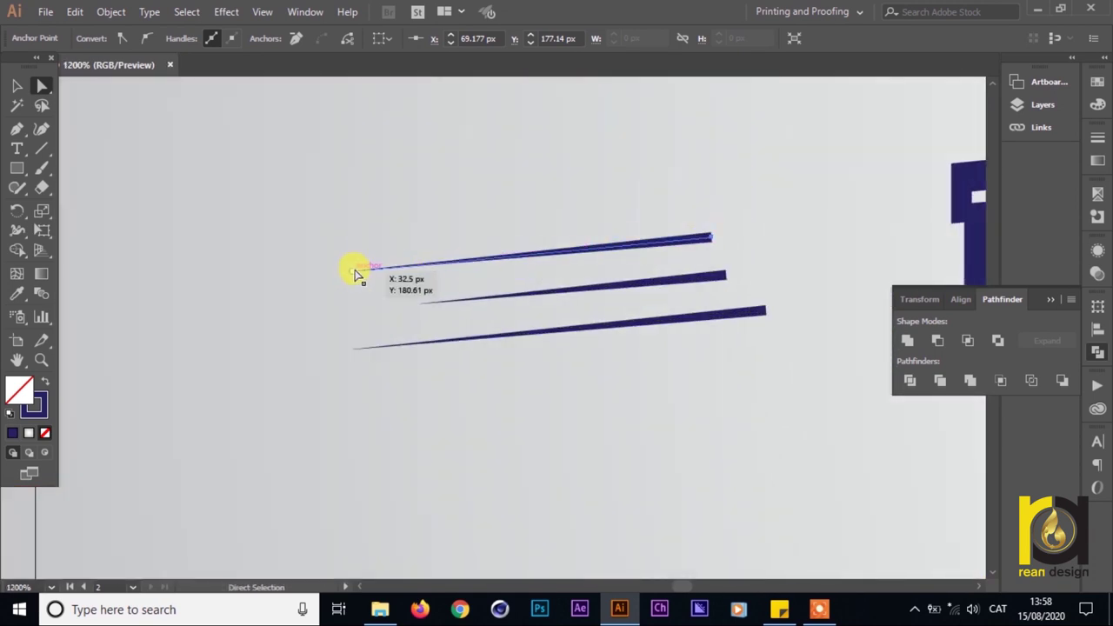
{"action": "left_click_drag", "start_coordinate": [355, 273], "coordinate": [472, 259]}
{"action": "scroll", "coordinate": [472, 259], "scroll_direction": "down", "scroll_amount": 4}
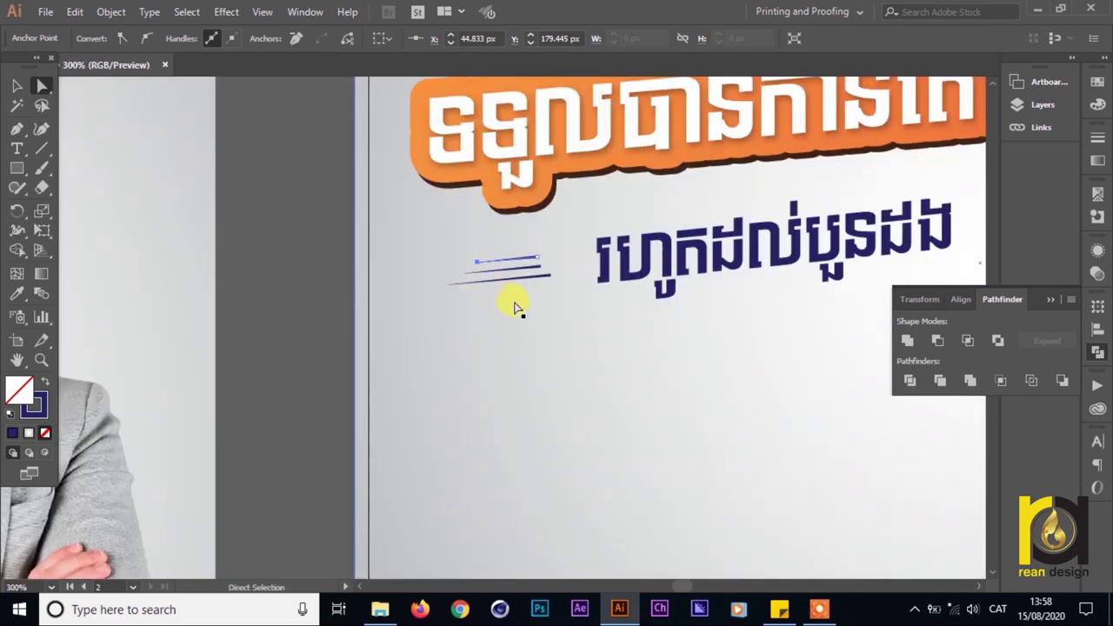
- Select the three tapered navy lines and group them
{"action": "left_click_drag", "start_coordinate": [589, 285], "coordinate": [508, 314]}
{"action": "left_click", "coordinate": [471, 346]}
{"action": "scroll", "coordinate": [460, 242], "scroll_direction": "up", "scroll_amount": 2}
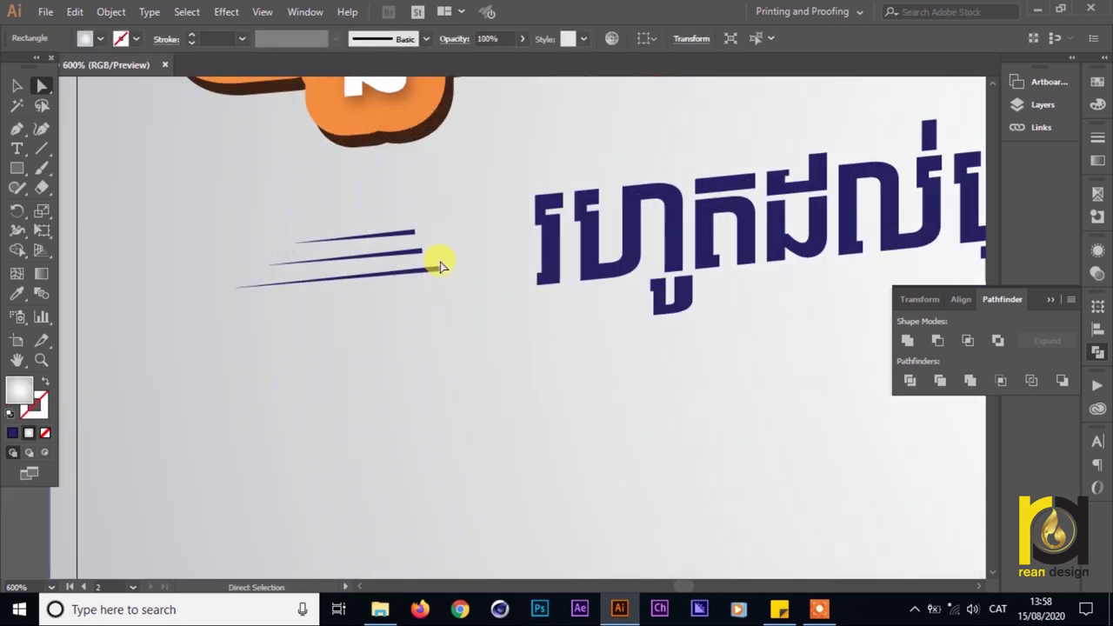
{"action": "left_click", "coordinate": [436, 273]}
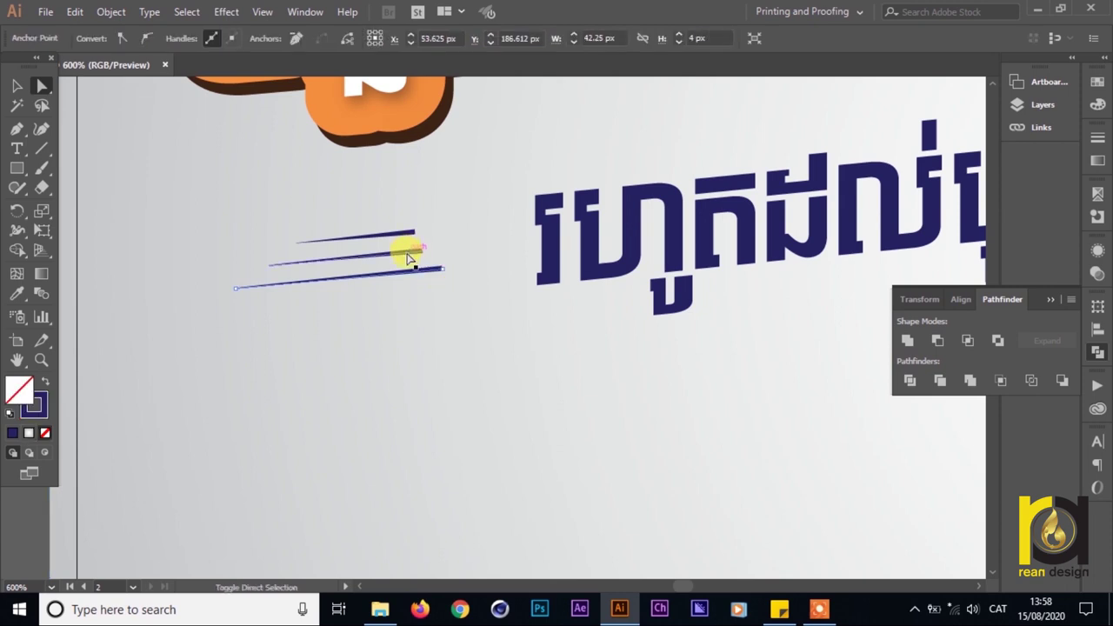
{"action": "left_click", "coordinate": [409, 257], "text": "shift"}
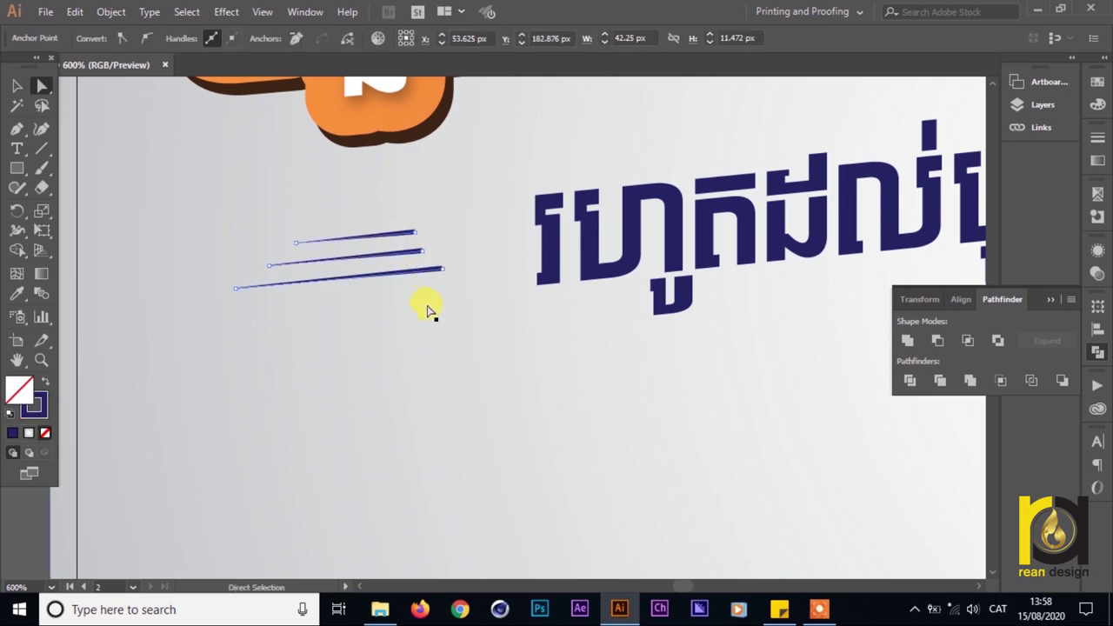
{"action": "key", "text": "a"}
{"action": "left_click", "coordinate": [21, 86]}
{"action": "left_click", "coordinate": [389, 357]}
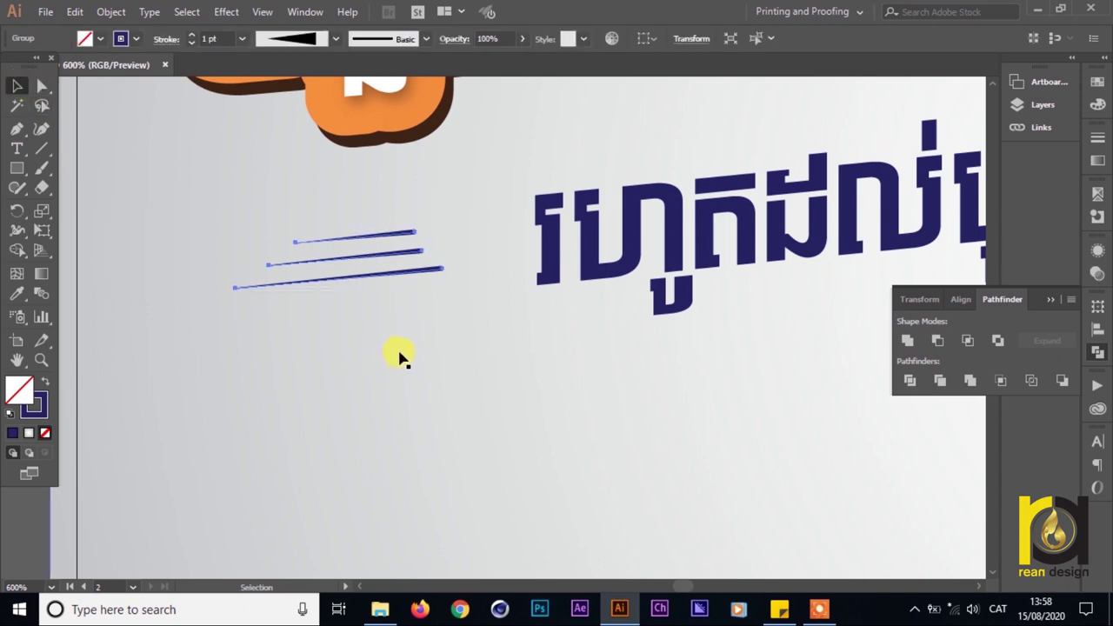
{"action": "left_click", "coordinate": [413, 274]}
{"action": "scroll", "coordinate": [413, 274], "scroll_direction": "down", "scroll_amount": 6}
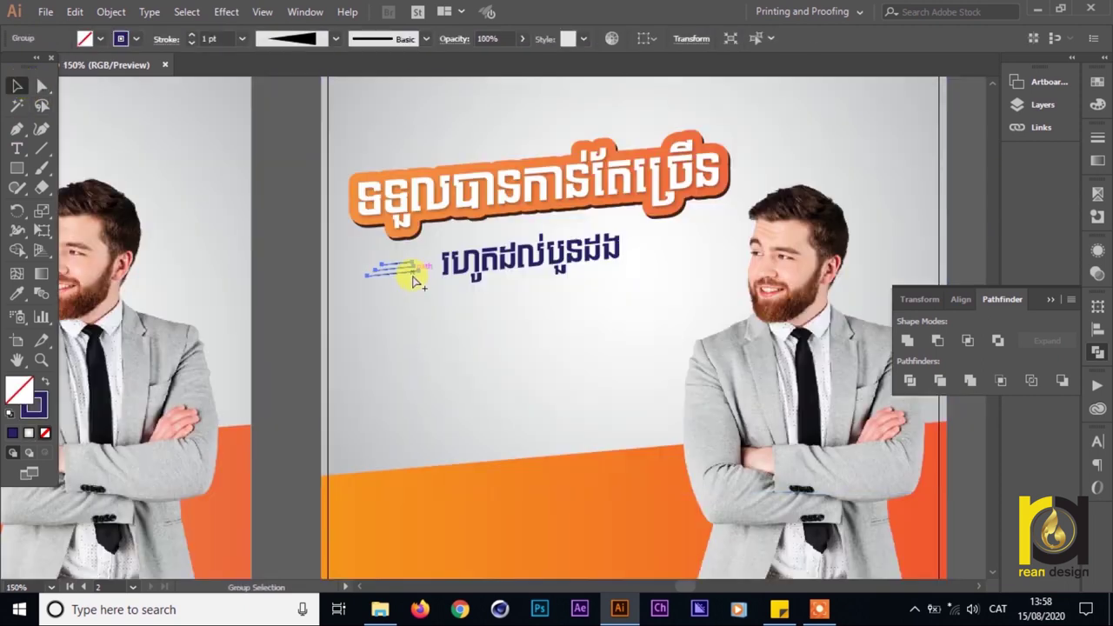
- Move the speed-line group closer to the subheadline's start and place a copy rotated 180° just past the subheadline's end
{"action": "left_click_drag", "start_coordinate": [348, 322], "coordinate": [356, 325]}
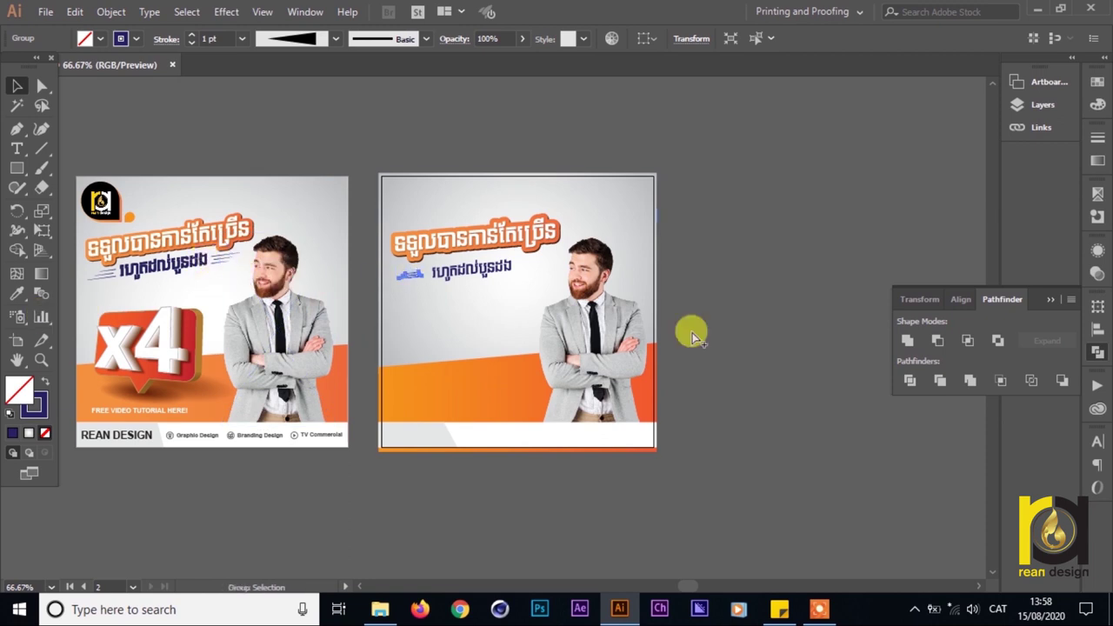
{"action": "scroll", "coordinate": [579, 322], "scroll_direction": "up", "scroll_amount": 2}
{"action": "left_click_drag", "start_coordinate": [224, 222], "coordinate": [382, 222]}
{"action": "scroll", "coordinate": [233, 209], "scroll_direction": "up", "scroll_amount": 2}
{"action": "scroll", "coordinate": [233, 208], "scroll_direction": "up", "scroll_amount": 1}
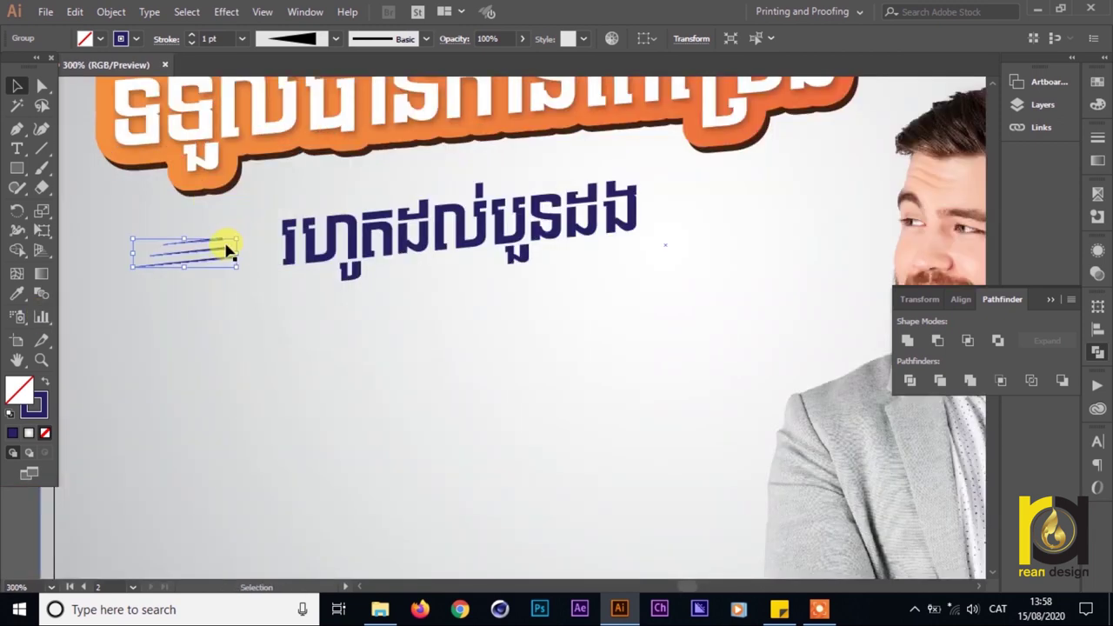
{"action": "left_click_drag", "start_coordinate": [225, 251], "coordinate": [644, 222]}
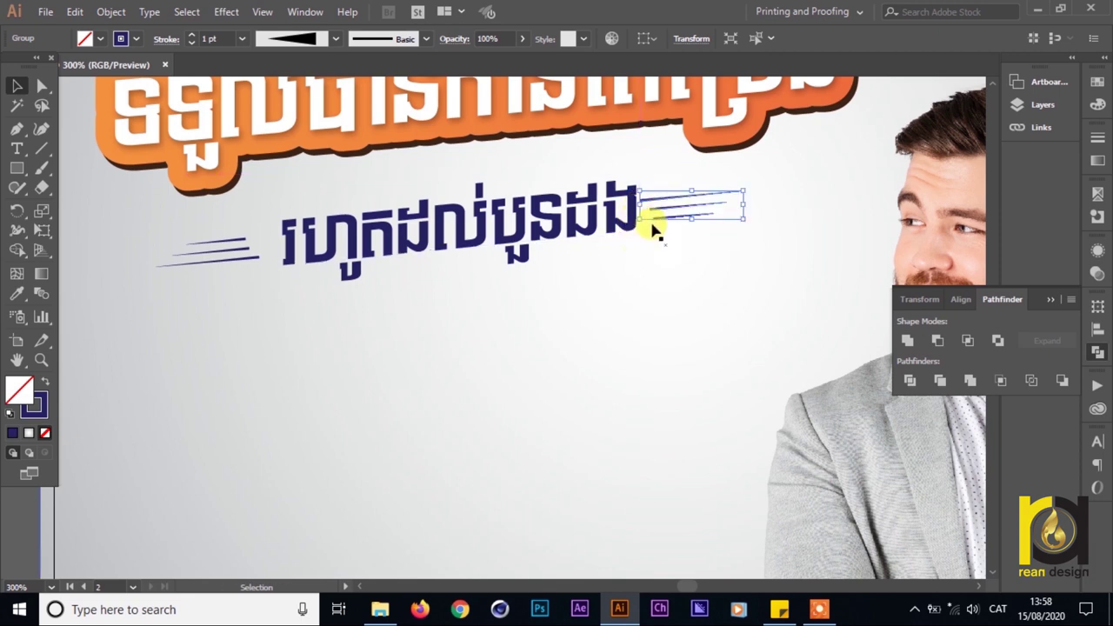
{"action": "left_click_drag", "start_coordinate": [668, 204], "coordinate": [689, 197]}
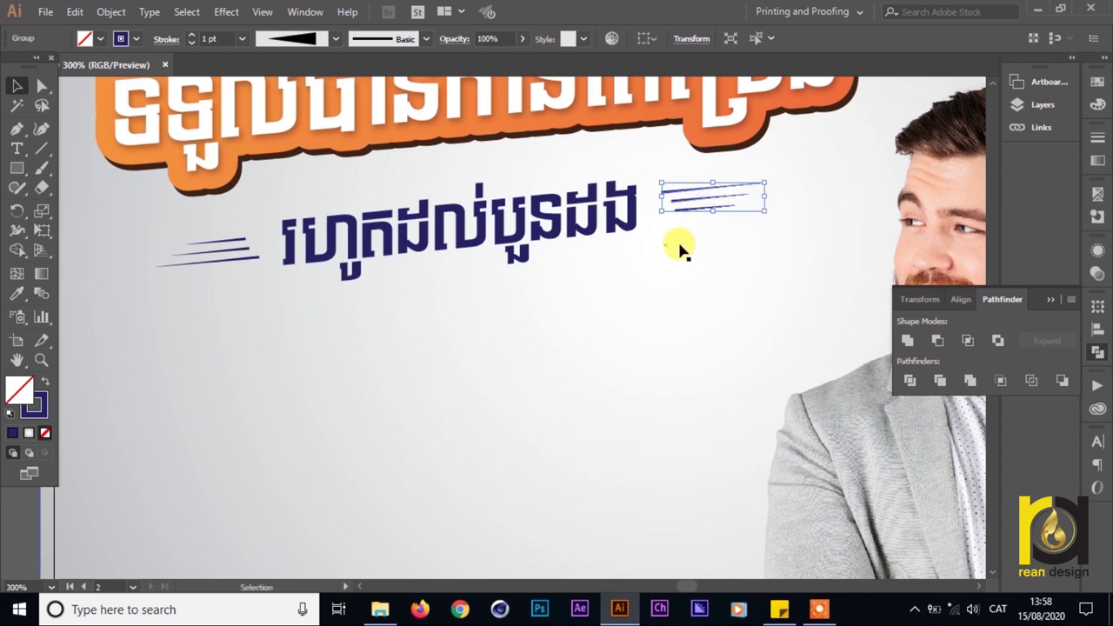
- Compare the speed lines with the reference poster, and examine its black teardrop logo badge and small orange drop up close
{"action": "scroll", "coordinate": [681, 246], "scroll_direction": "down", "scroll_amount": 1}
{"action": "scroll", "coordinate": [661, 248], "scroll_direction": "down", "scroll_amount": 1}
{"action": "scroll", "coordinate": [542, 268], "scroll_direction": "down", "scroll_amount": 1}
{"action": "left_click_drag", "start_coordinate": [437, 319], "coordinate": [763, 315]}
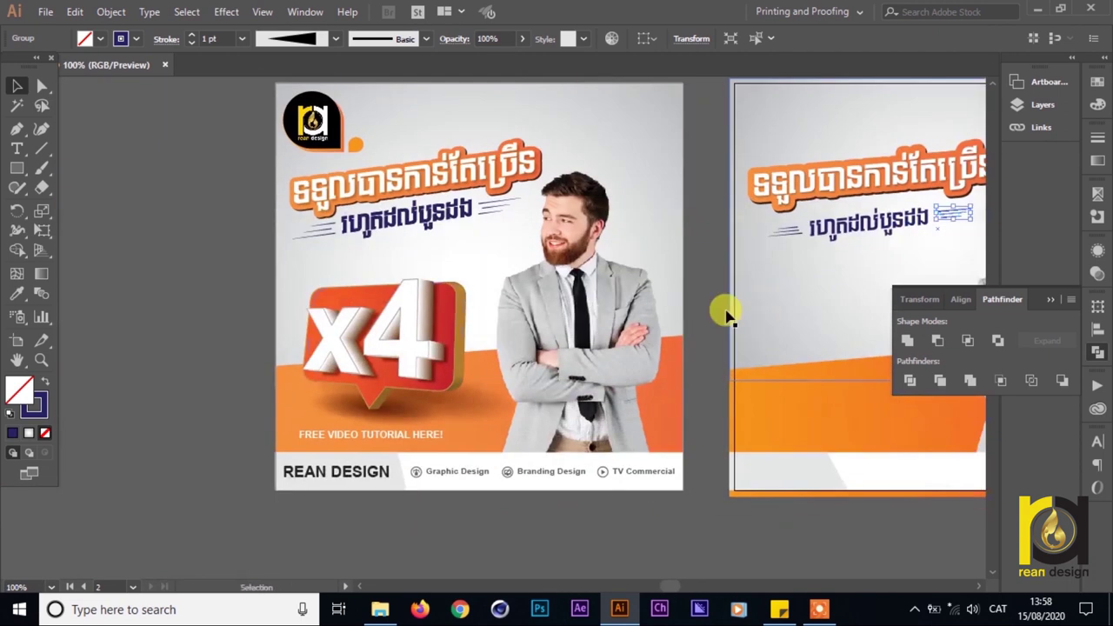
{"action": "scroll", "coordinate": [669, 512], "scroll_direction": "down", "scroll_amount": 2}
{"action": "left_click", "coordinate": [667, 519]}
{"action": "scroll", "coordinate": [666, 520], "scroll_direction": "up", "scroll_amount": 3}
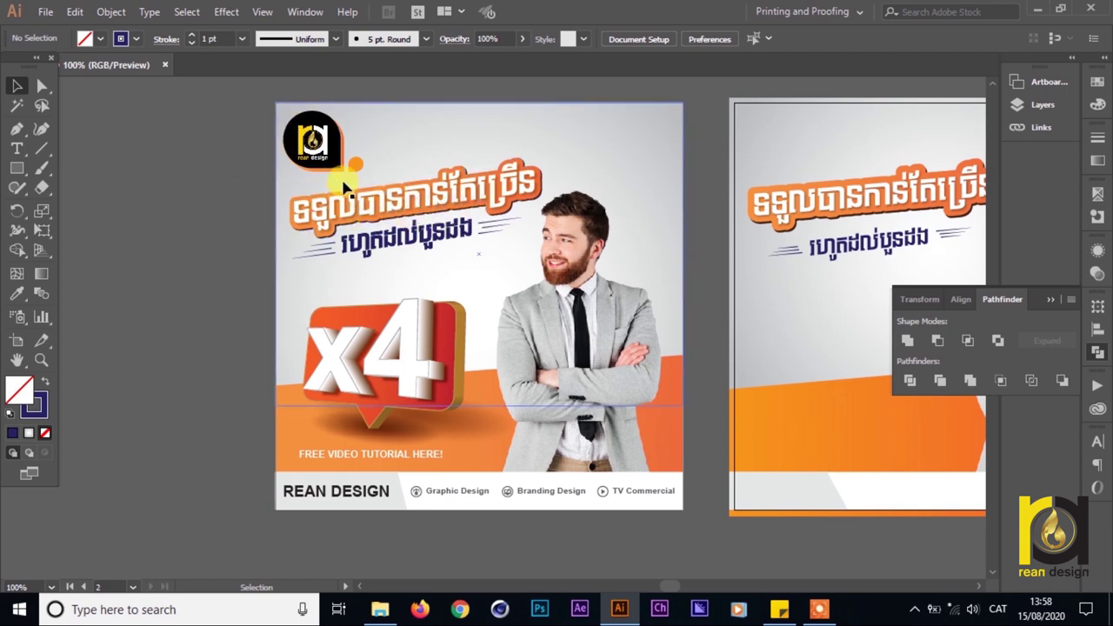
{"action": "scroll", "coordinate": [327, 167], "scroll_direction": "up", "scroll_amount": 1}
{"action": "scroll", "coordinate": [287, 187], "scroll_direction": "up", "scroll_amount": 3}
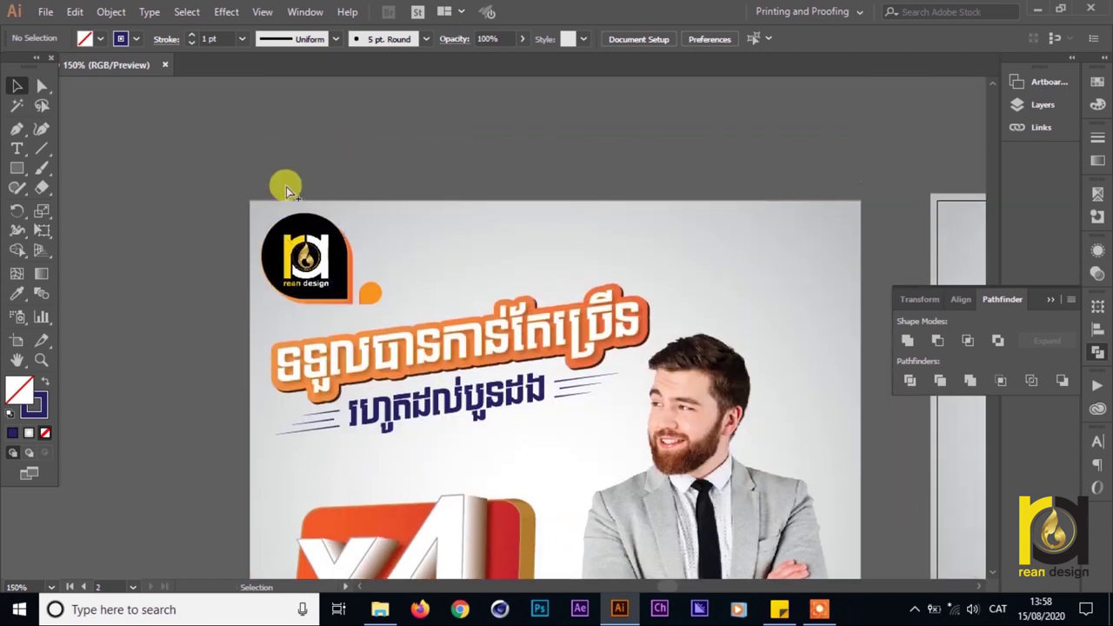
{"action": "scroll", "coordinate": [286, 187], "scroll_direction": "up", "scroll_amount": 3}
{"action": "scroll", "coordinate": [427, 450], "scroll_direction": "down", "scroll_amount": 1}
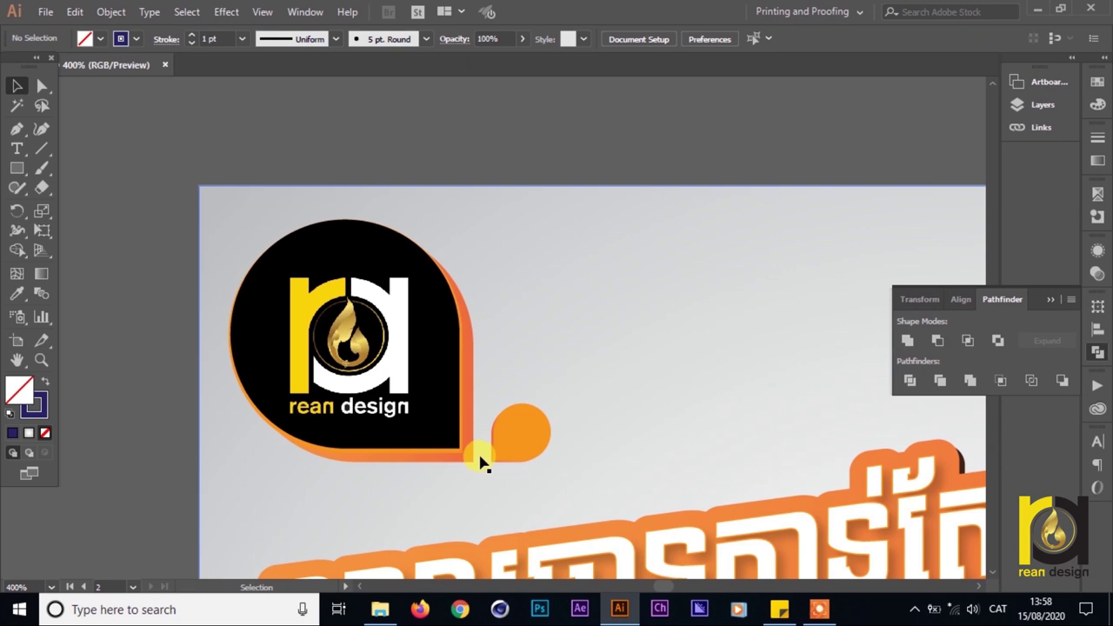
{"action": "scroll", "coordinate": [483, 460], "scroll_direction": "down", "scroll_amount": 3}
{"action": "scroll", "coordinate": [559, 423], "scroll_direction": "up", "scroll_amount": 1}
{"action": "left_click_drag", "start_coordinate": [559, 423], "coordinate": [204, 284]}
{"action": "left_click_drag", "start_coordinate": [133, 195], "coordinate": [398, 331]}
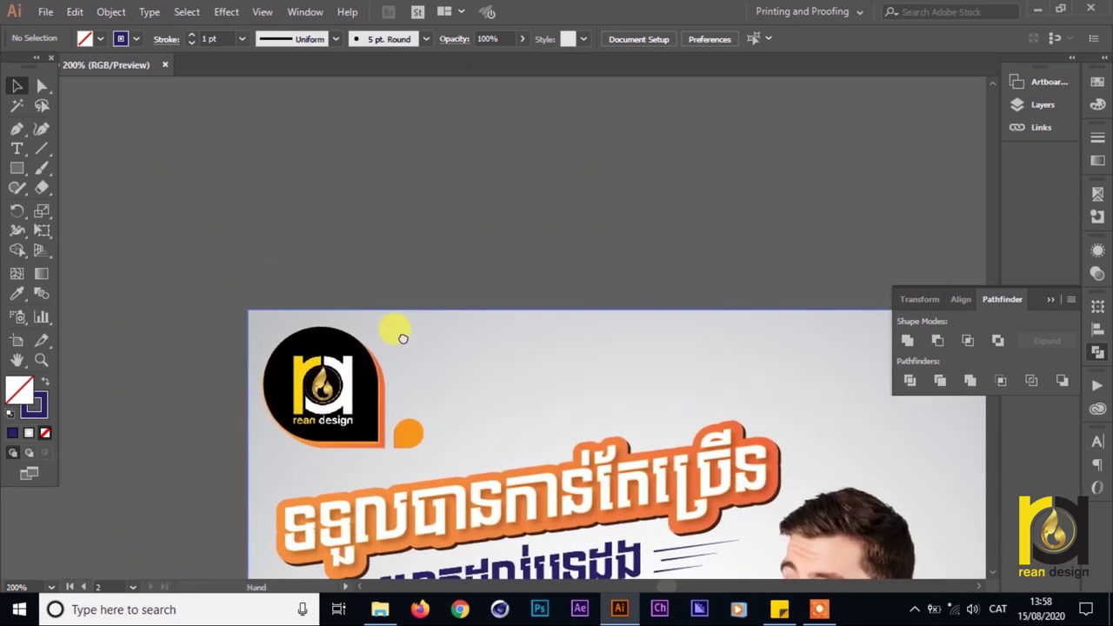
{"action": "scroll", "coordinate": [389, 402], "scroll_direction": "up", "scroll_amount": 1}
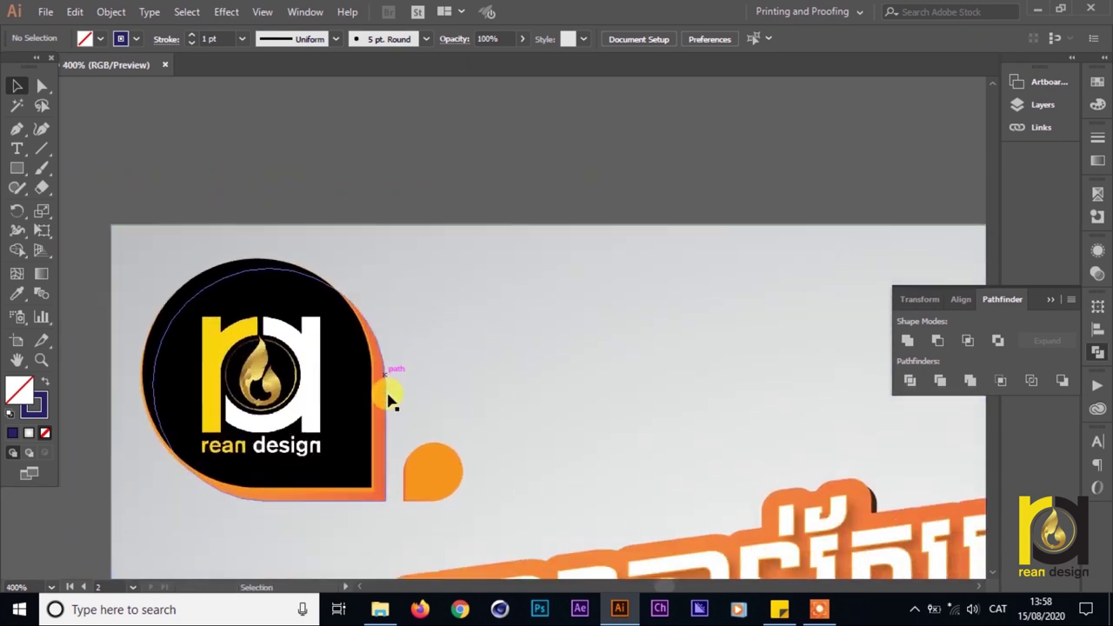
{"action": "left_click_drag", "start_coordinate": [562, 328], "coordinate": [522, 301]}
- Draw a circle about 59 px in diameter beside the reference poster's logo badge
{"action": "left_click_drag", "start_coordinate": [17, 169], "coordinate": [106, 208]}
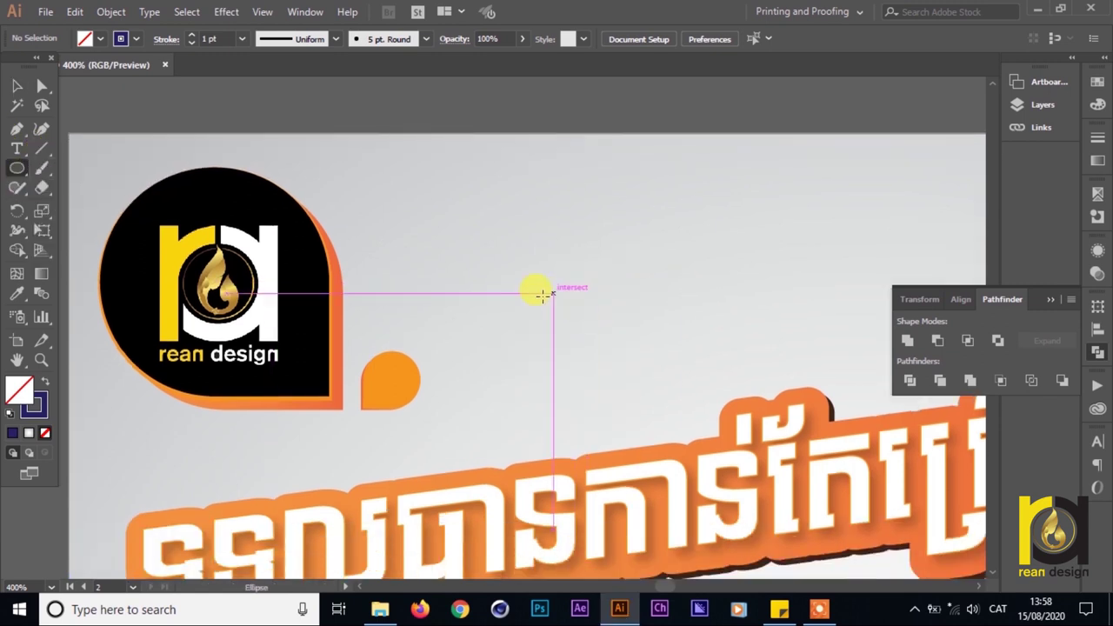
{"action": "left_click_drag", "start_coordinate": [452, 206], "coordinate": [609, 397]}
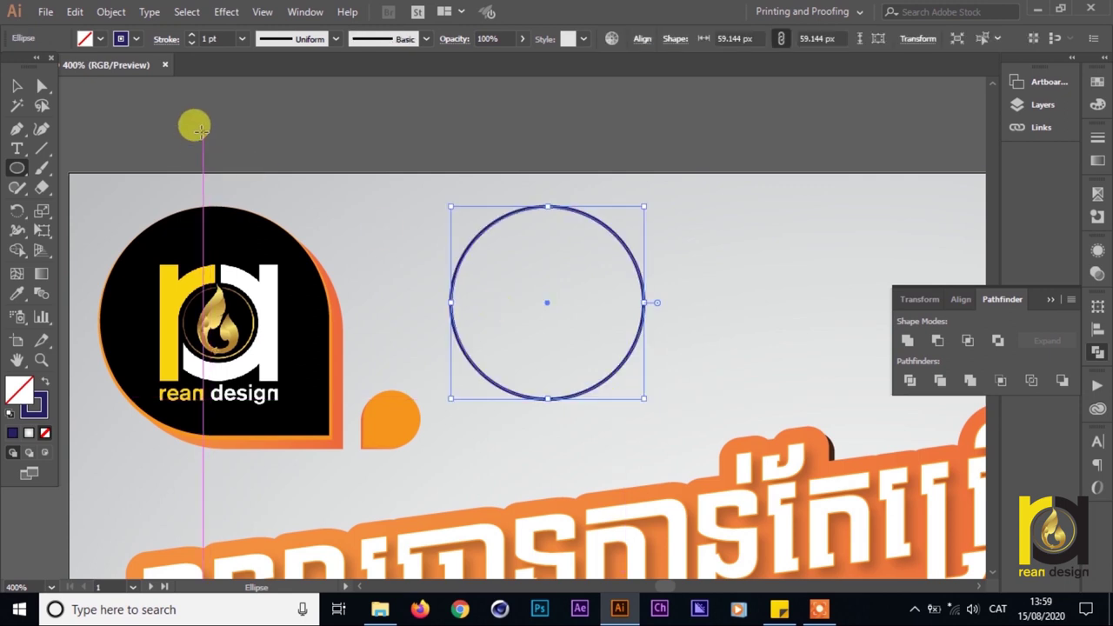
{"action": "left_click", "coordinate": [17, 85]}
- Draw a rectangle over the circle's lower-right quarter and move it inside the circle's lower half
{"action": "left_click_drag", "start_coordinate": [21, 171], "coordinate": [76, 172]}
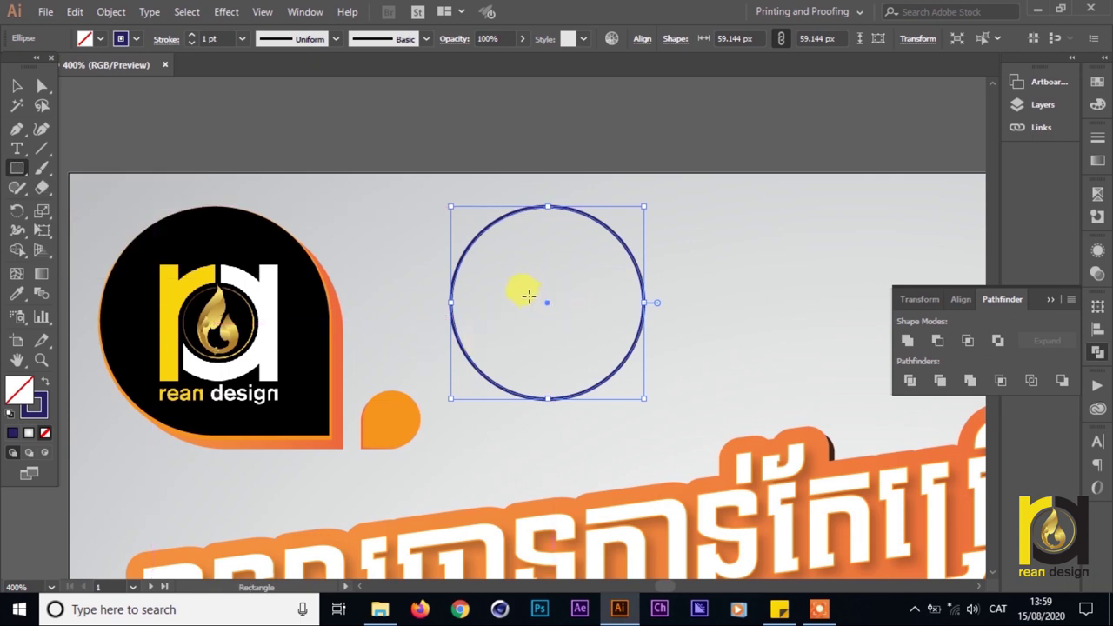
{"action": "mouse_move", "coordinate": [557, 301]}
{"action": "left_mouse_down"}
{"action": "mouse_move", "coordinate": [577, 348]}
{"action": "mouse_move", "coordinate": [665, 403]}
{"action": "left_mouse_up"}
{"action": "left_click", "coordinate": [643, 441]}
{"action": "left_click", "coordinate": [611, 337]}
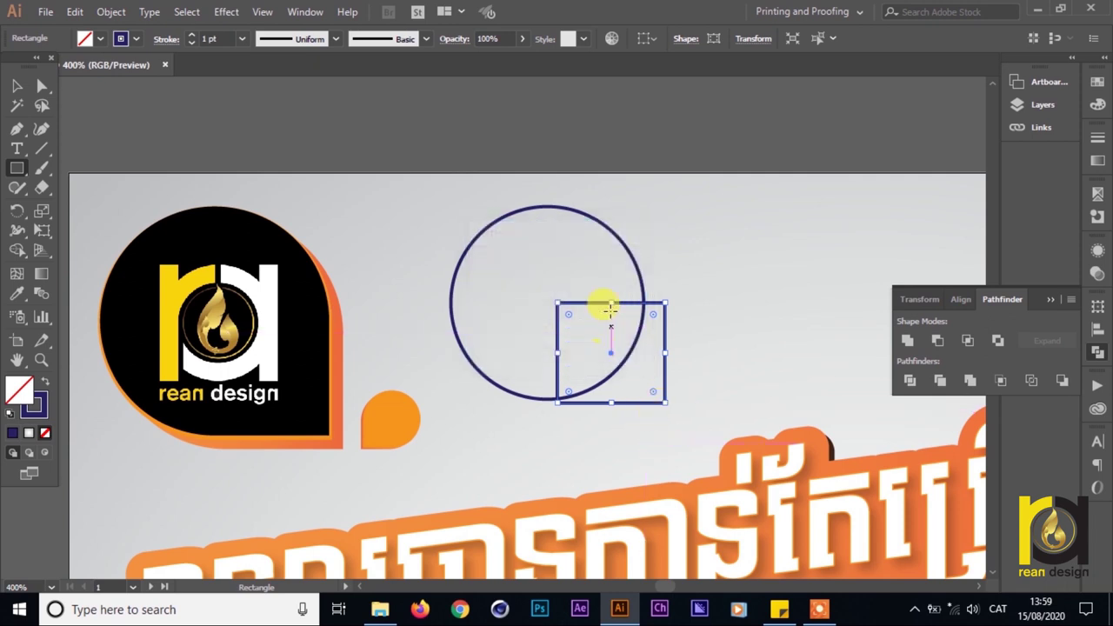
{"action": "left_click", "coordinate": [16, 85]}
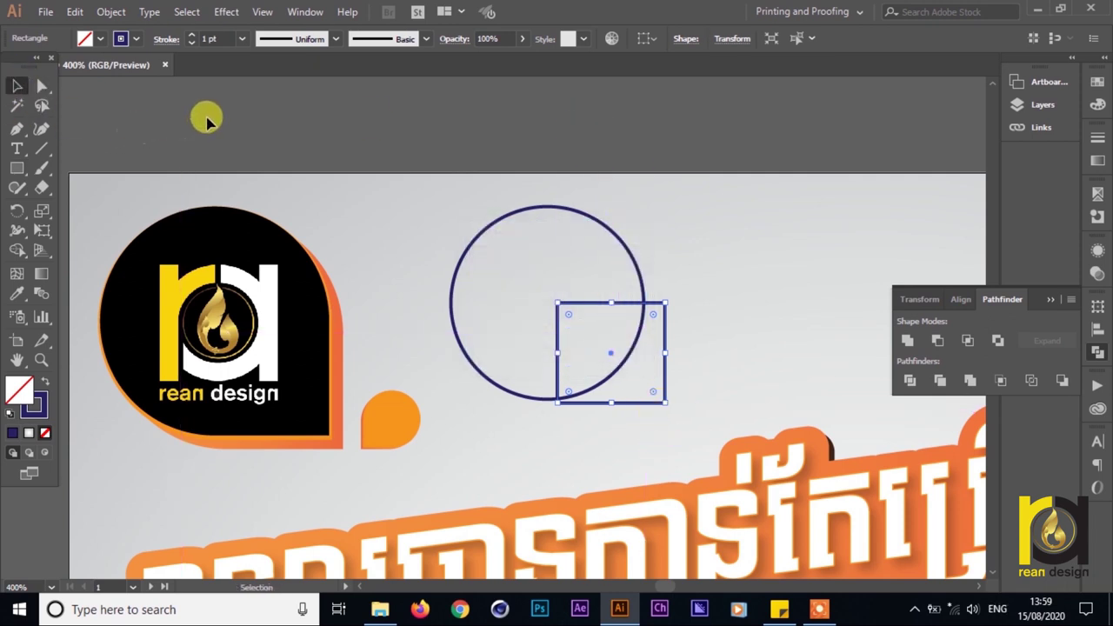
{"action": "left_click_drag", "start_coordinate": [643, 303], "coordinate": [580, 275]}
- Fill the circle with the black sampled from the logo badge using the Eyedropper, and select the rectangle on it
{"action": "left_click", "coordinate": [563, 213]}
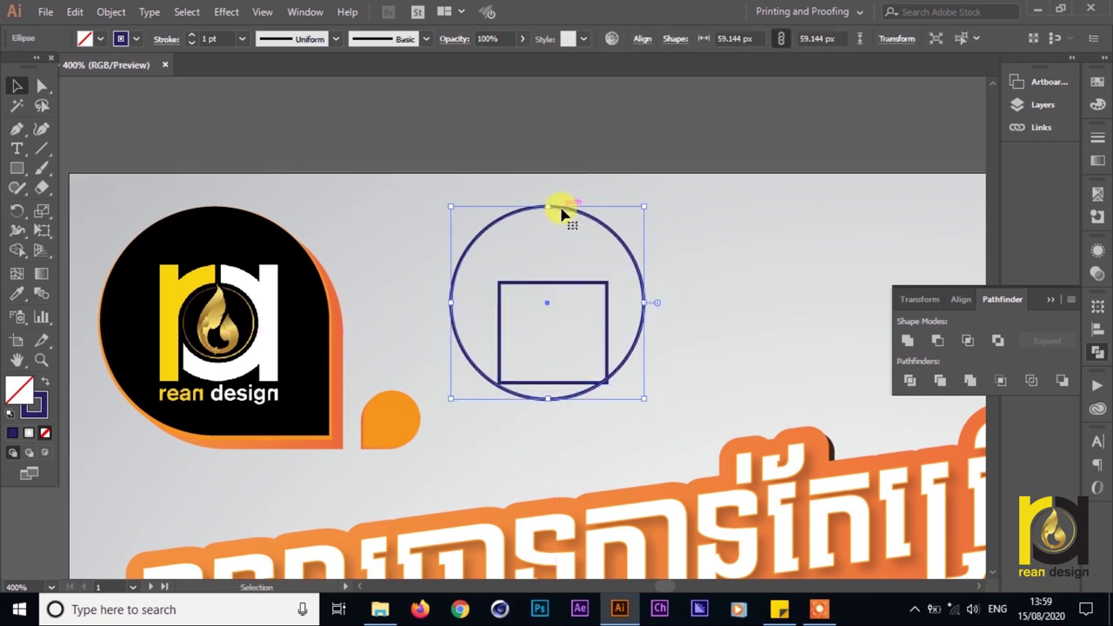
{"action": "key", "text": "i"}
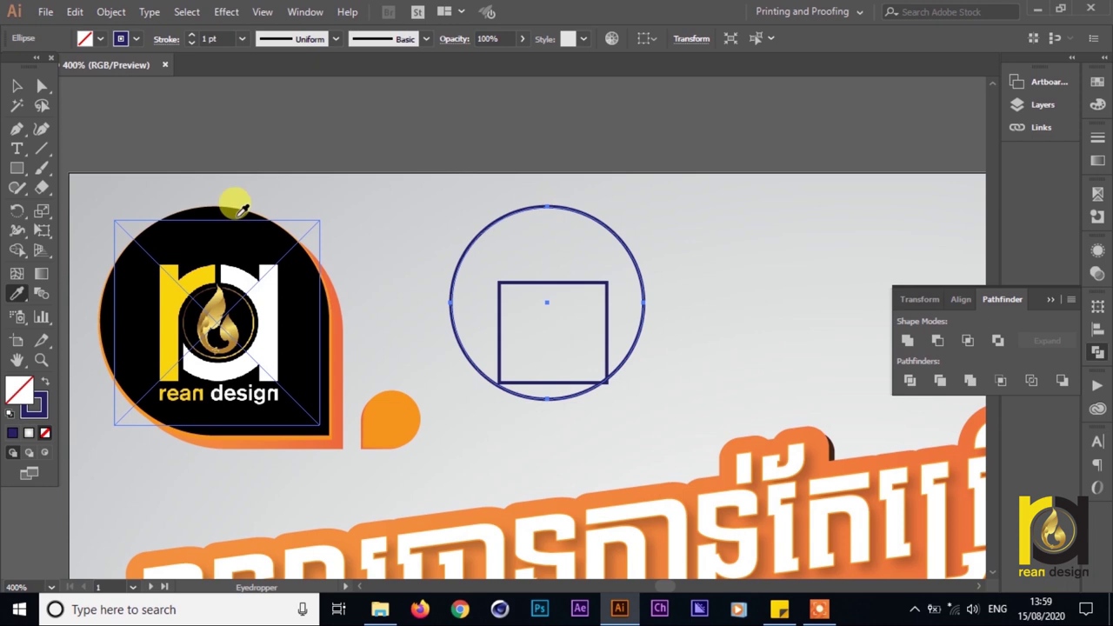
{"action": "left_click", "coordinate": [230, 214]}
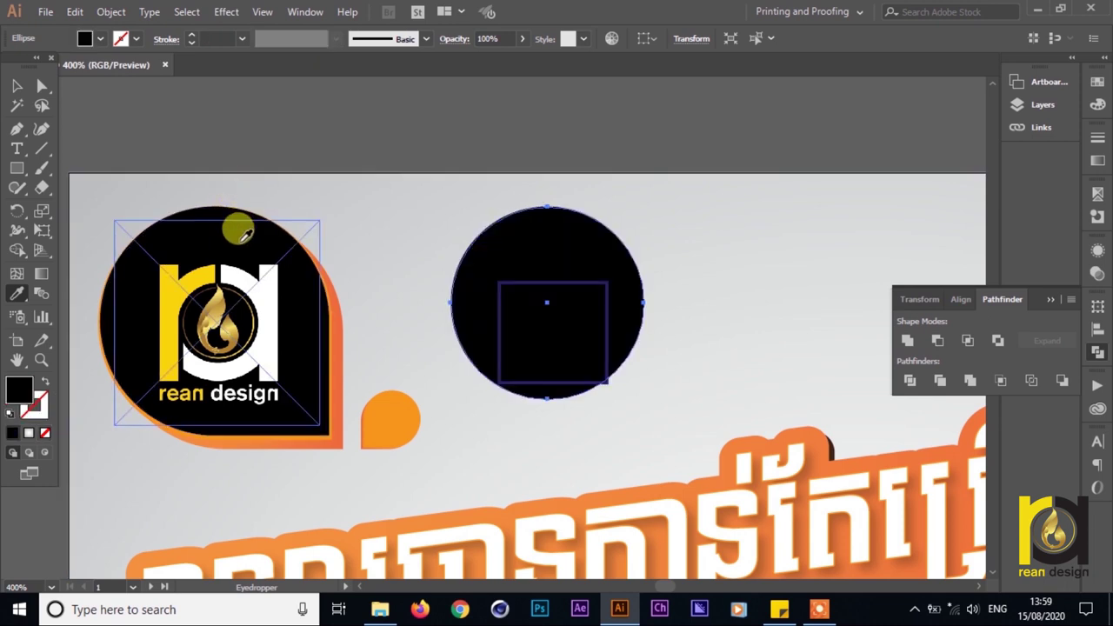
{"action": "key", "text": "v"}
{"action": "left_click", "coordinate": [573, 288]}
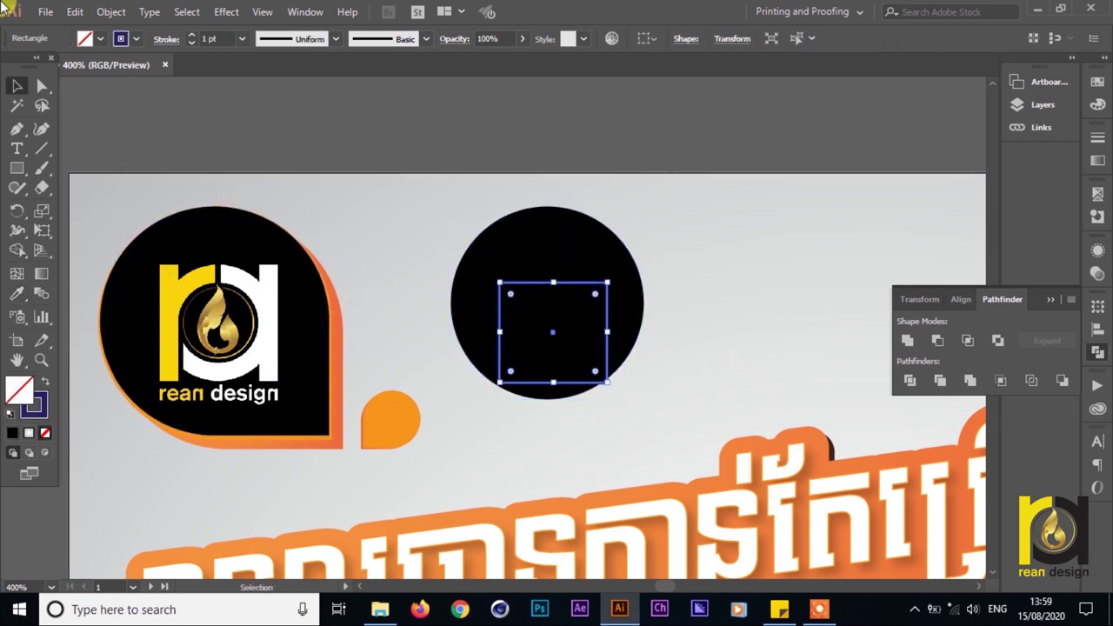
- Fill the rectangle with red and move it over the circle's lower-right quarter
{"action": "left_click", "coordinate": [97, 39]}
{"action": "left_click", "coordinate": [123, 69]}
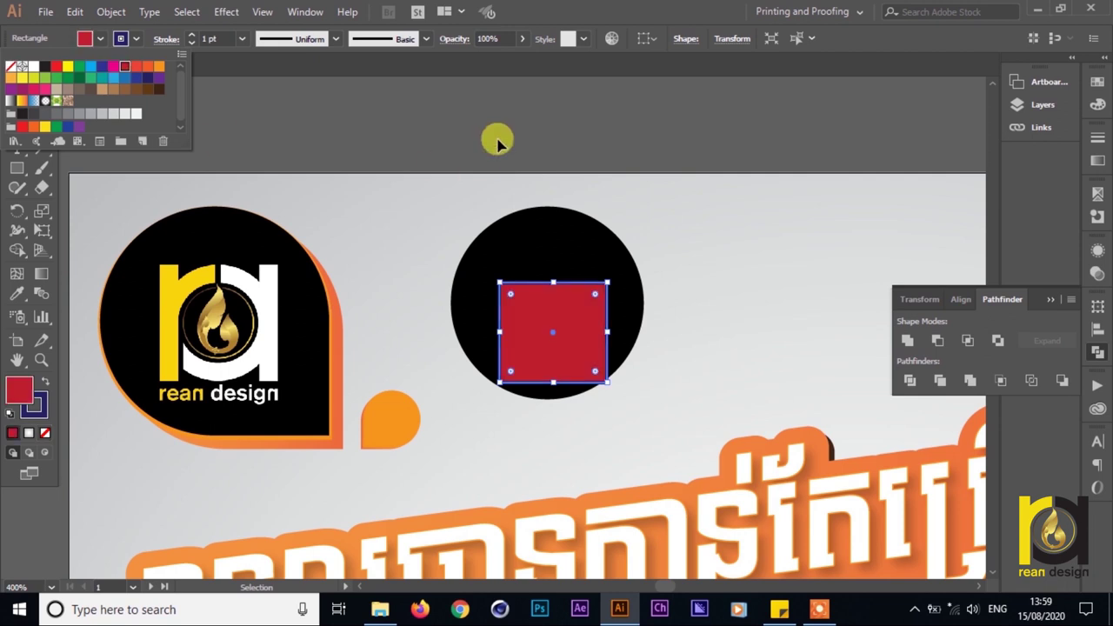
{"action": "left_click", "coordinate": [497, 142]}
{"action": "left_click_drag", "start_coordinate": [569, 319], "coordinate": [611, 339]}
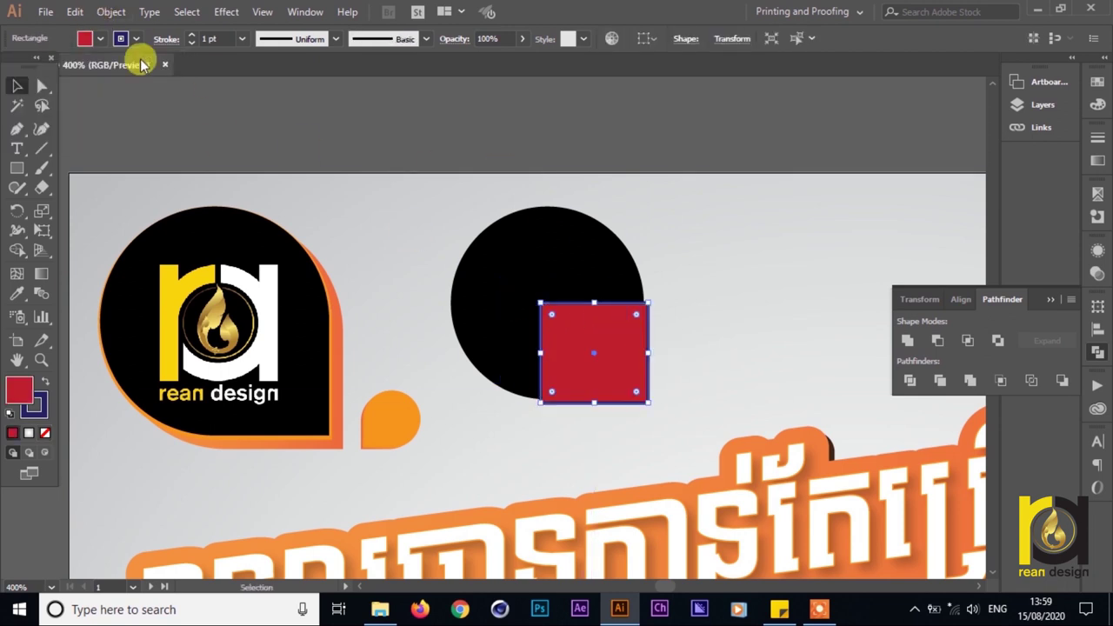
- Remove the red rectangle's stroke and fit its corner flush with the circle's right and bottom extents
{"action": "left_click", "coordinate": [507, 233]}
{"action": "left_click", "coordinate": [608, 335]}
{"action": "left_click", "coordinate": [122, 39]}
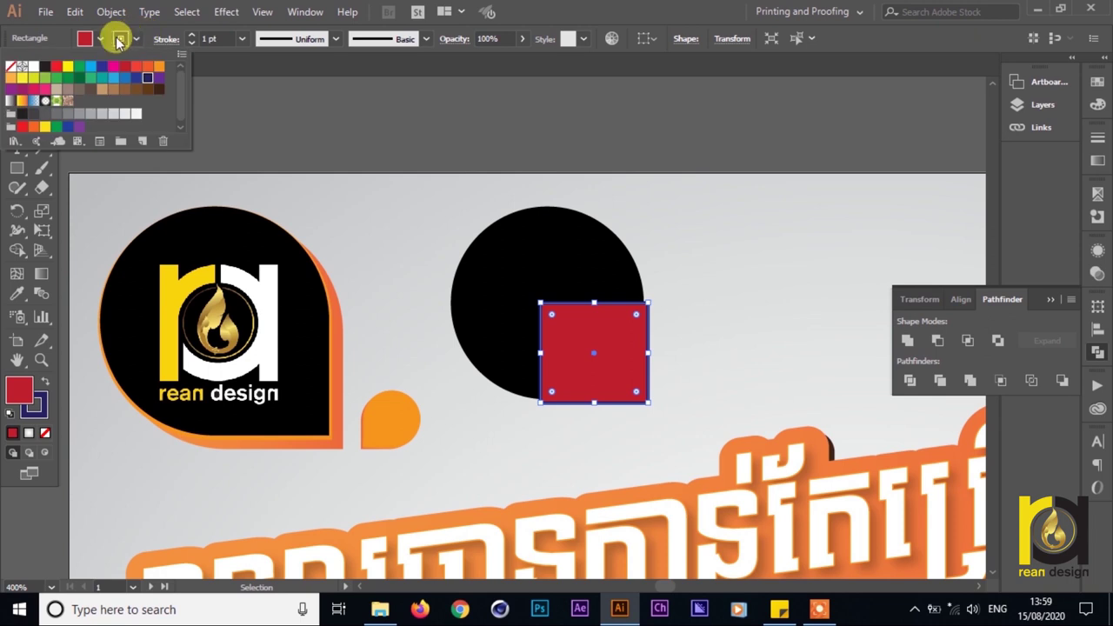
{"action": "left_click", "coordinate": [11, 68]}
{"action": "left_click", "coordinate": [601, 430]}
{"action": "mouse_move", "coordinate": [605, 378]}
{"action": "left_mouse_down"}
{"action": "mouse_move", "coordinate": [589, 367]}
{"action": "mouse_move", "coordinate": [602, 374]}
{"action": "left_mouse_up"}
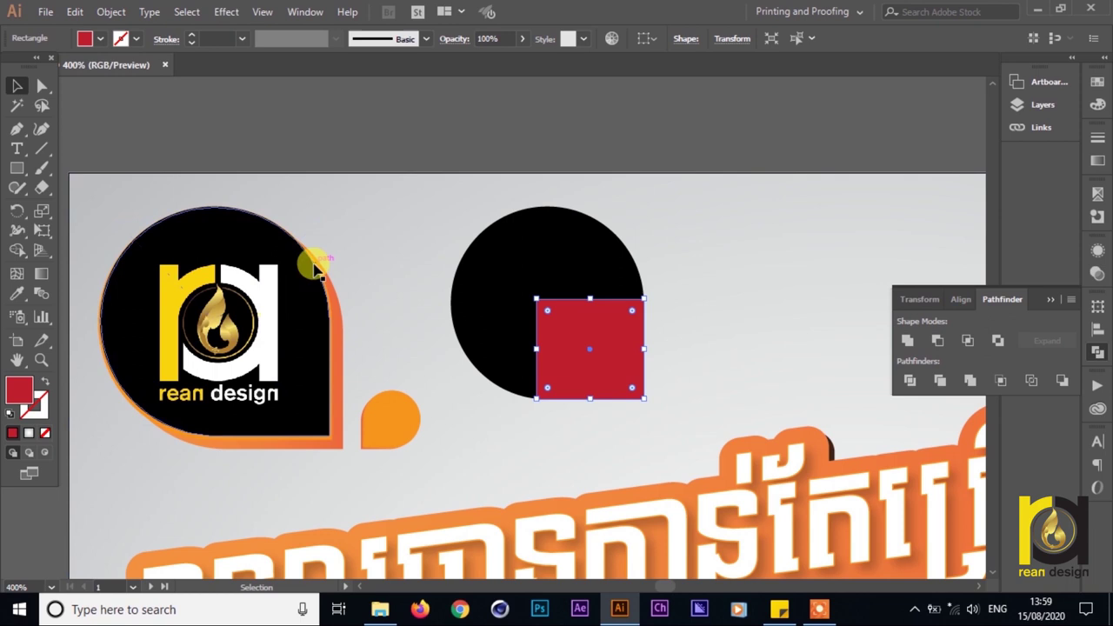
- Move the red rectangle back inside the circle, and bring up the alignment options with both shapes selected
{"action": "left_click", "coordinate": [648, 233]}
{"action": "left_click_drag", "start_coordinate": [592, 301], "coordinate": [568, 263]}
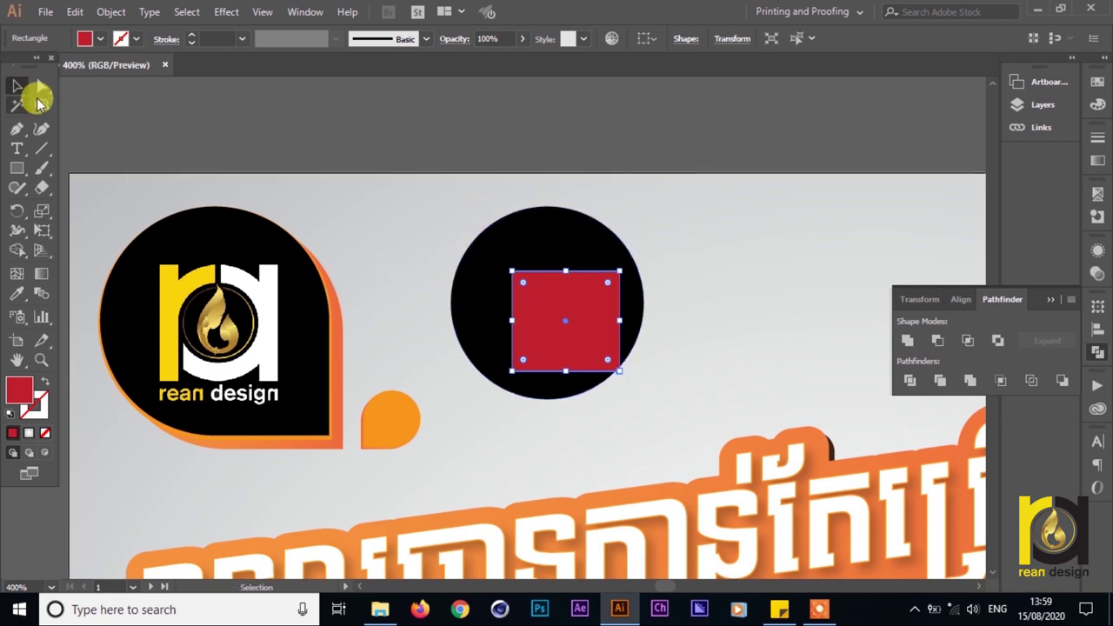
{"action": "left_click", "coordinate": [405, 184]}
{"action": "left_click", "coordinate": [546, 306]}
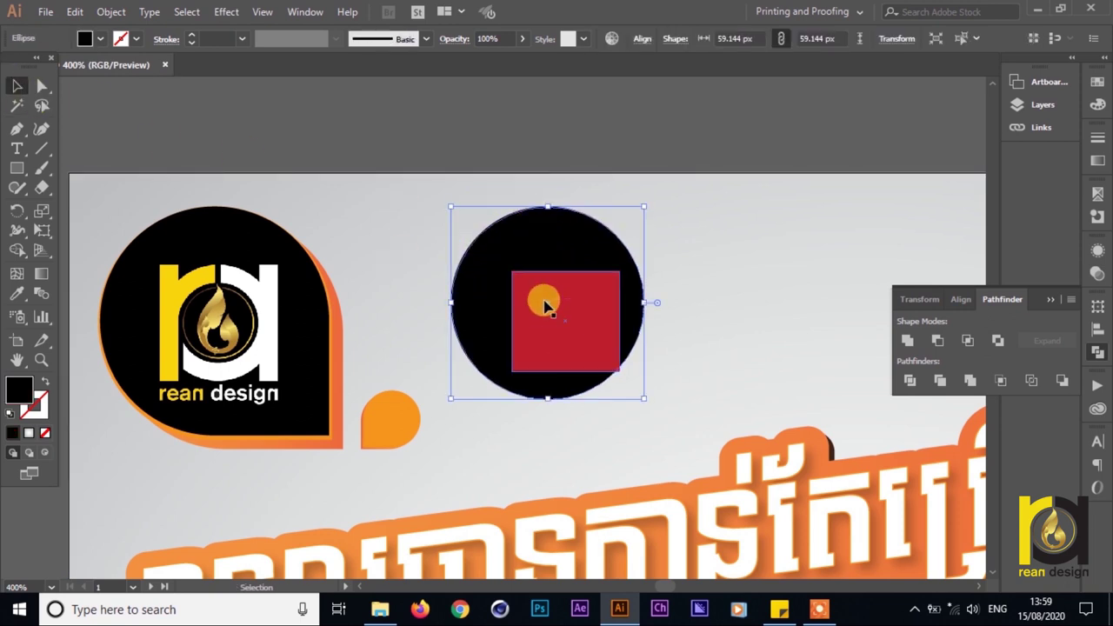
{"action": "left_click", "coordinate": [598, 344], "text": "shift"}
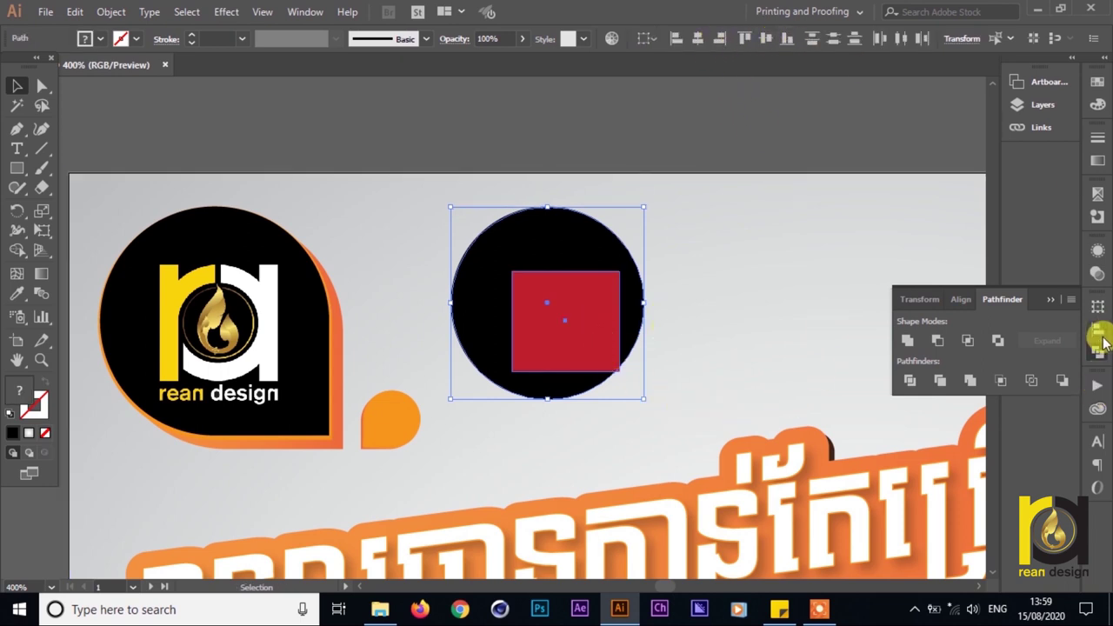
{"action": "left_click", "coordinate": [1099, 332]}
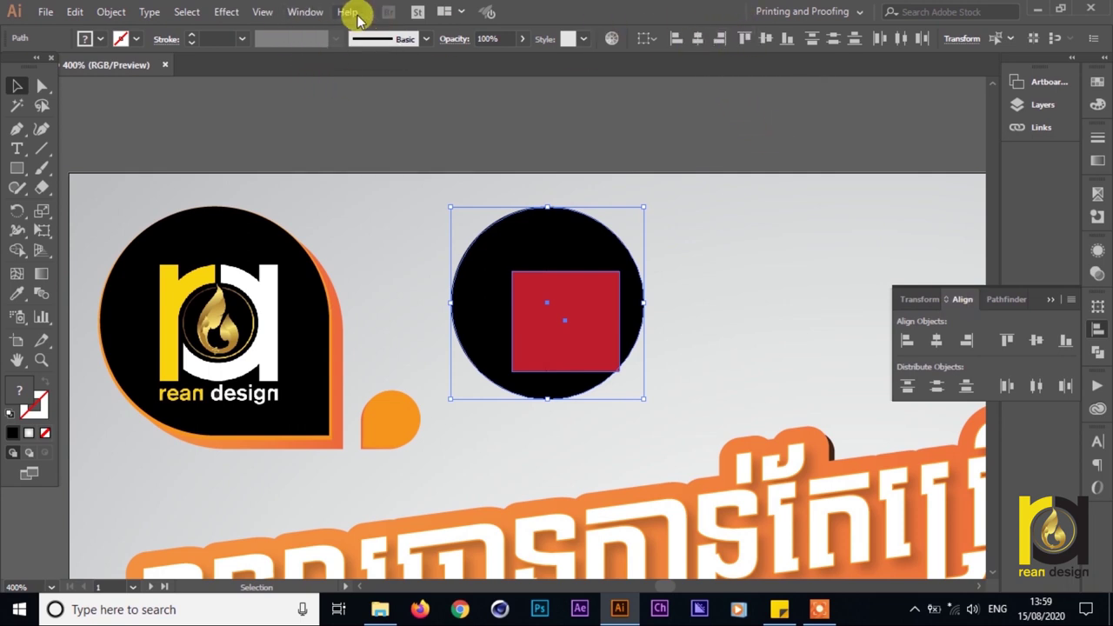
{"action": "left_click", "coordinate": [299, 14]}
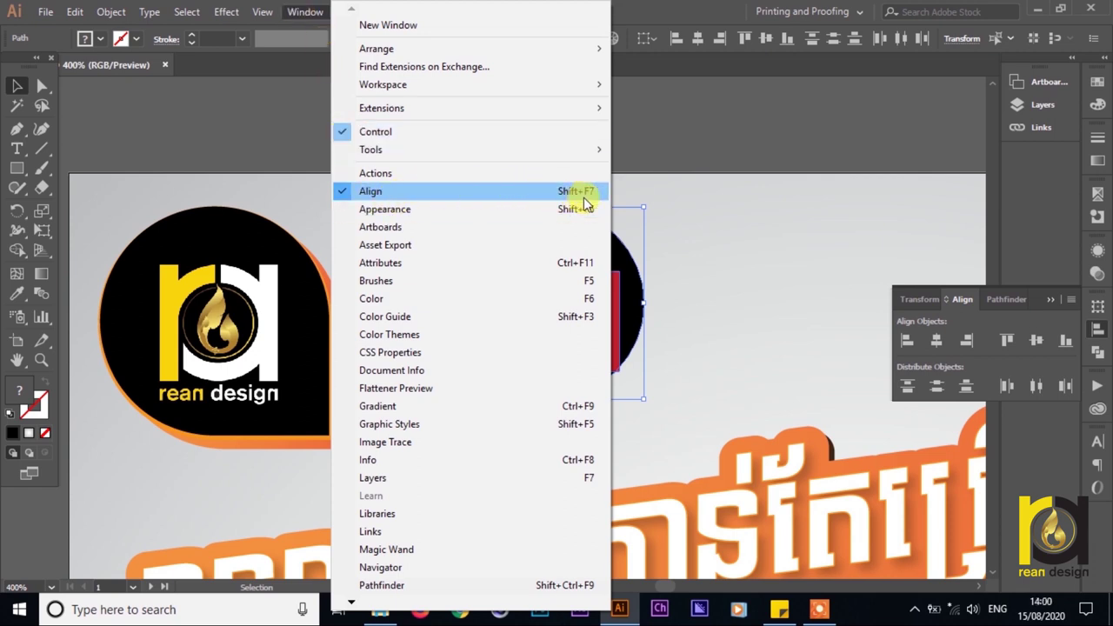
{"action": "left_click", "coordinate": [724, 141]}
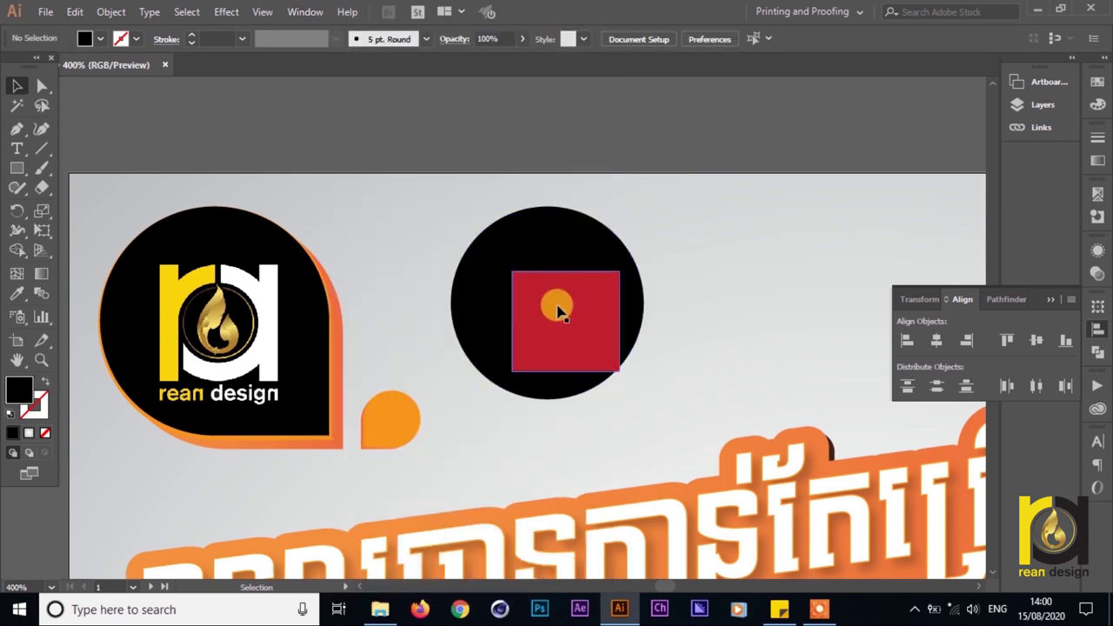
- Align the red square to the right and bottom edges of the black circle
{"action": "left_click", "coordinate": [559, 312]}
{"action": "left_click", "coordinate": [551, 229], "text": "shift"}
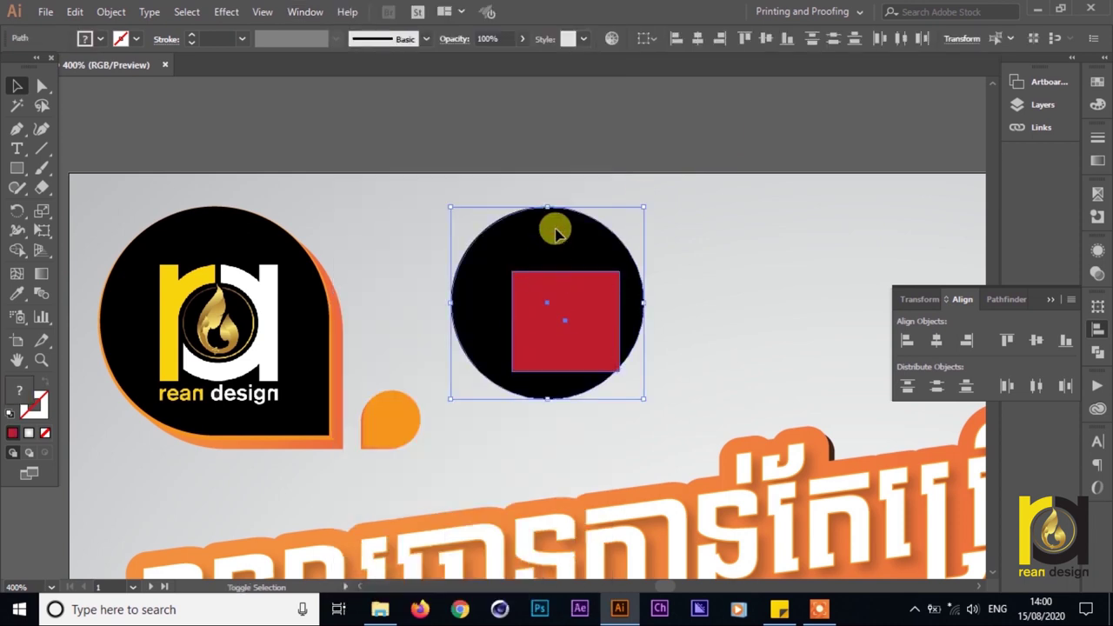
{"action": "left_click", "coordinate": [721, 38]}
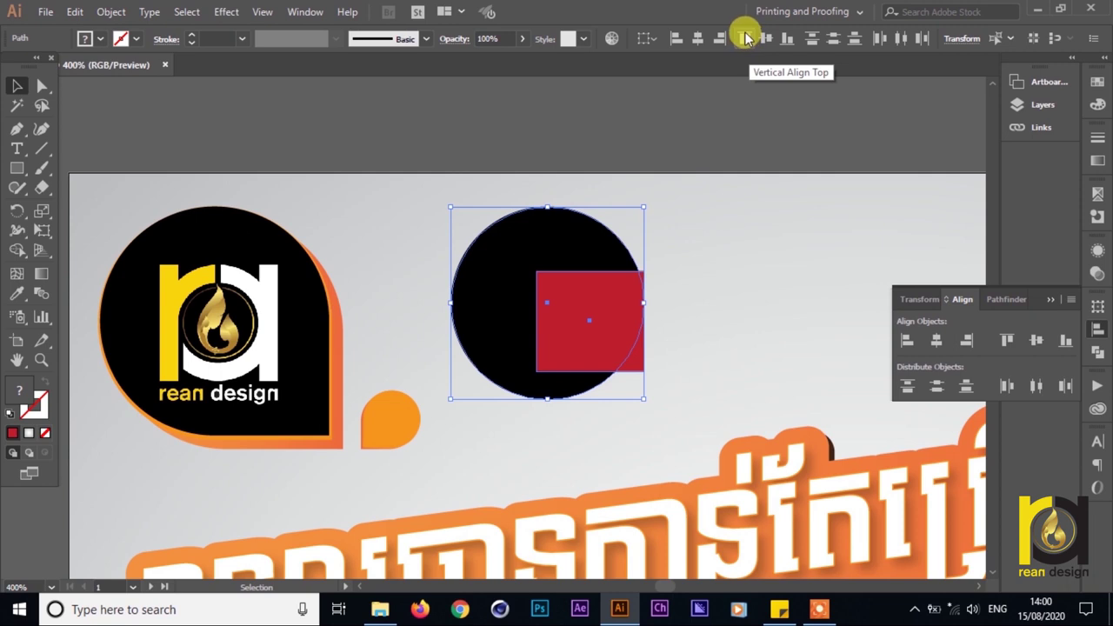
{"action": "left_click", "coordinate": [788, 41]}
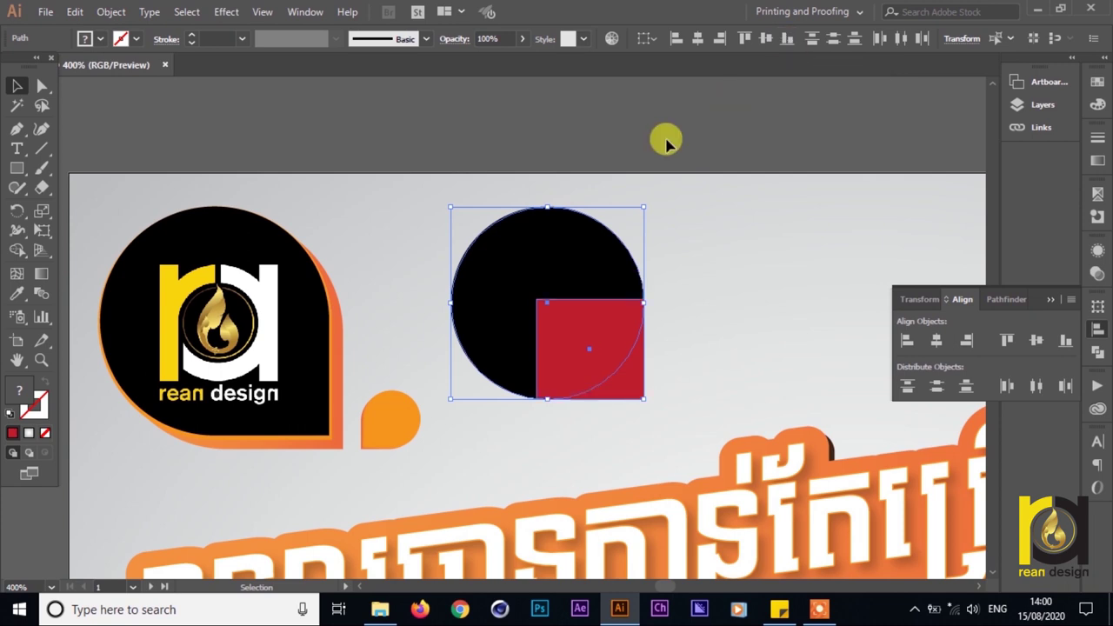
{"action": "left_click", "coordinate": [669, 126]}
- Select the red square together with the black circle and show the Pathfinder operations
{"action": "left_click", "coordinate": [577, 383]}
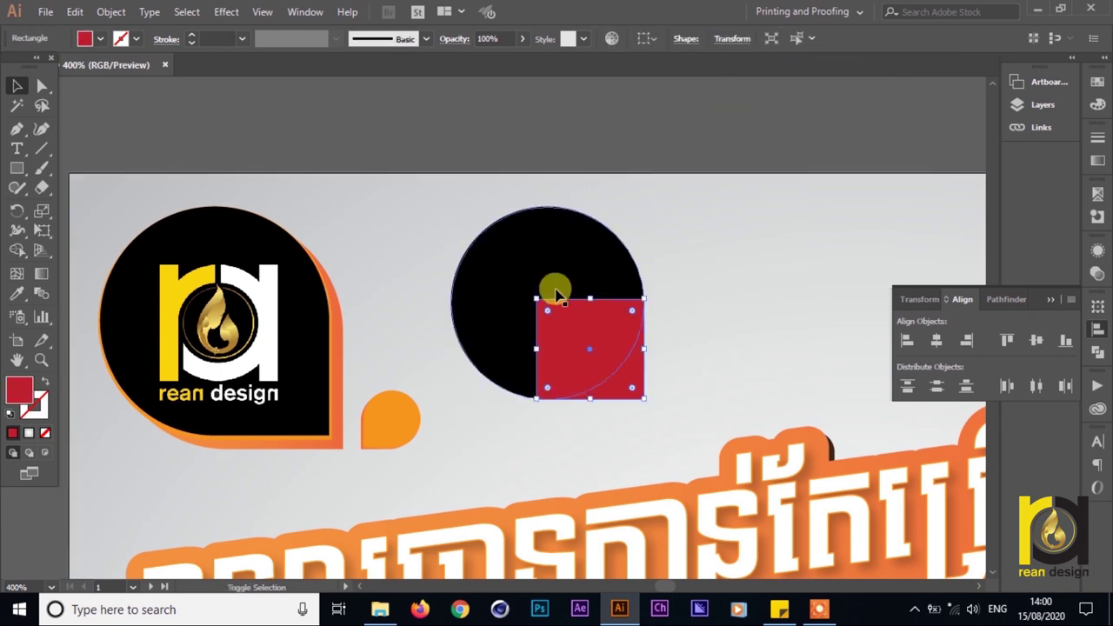
{"action": "left_click", "coordinate": [548, 275], "text": "shift"}
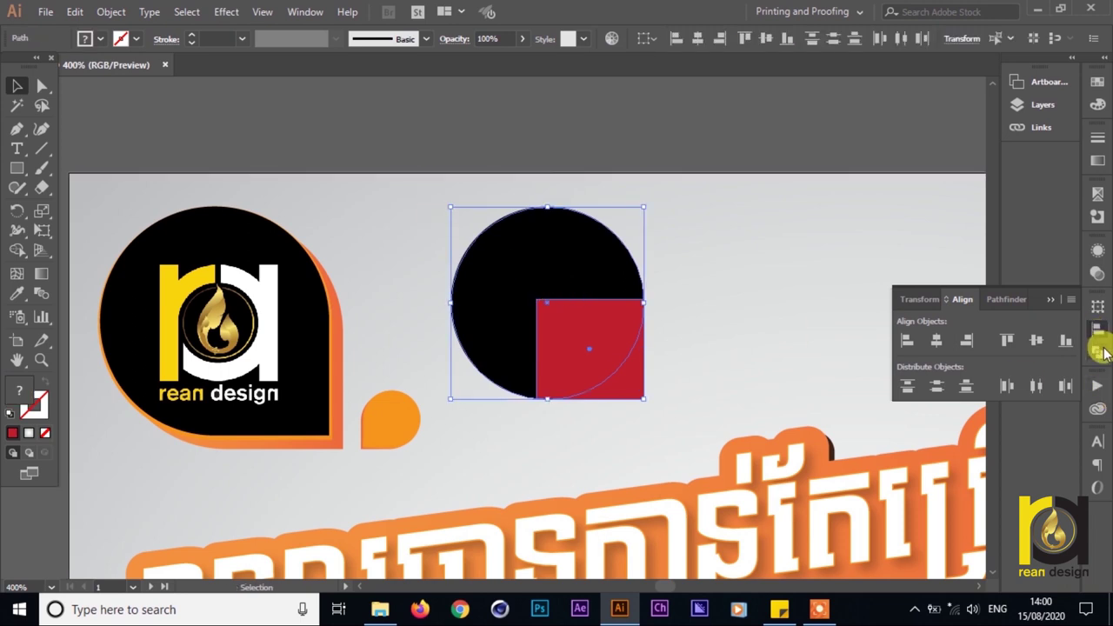
{"action": "left_click", "coordinate": [1100, 351]}
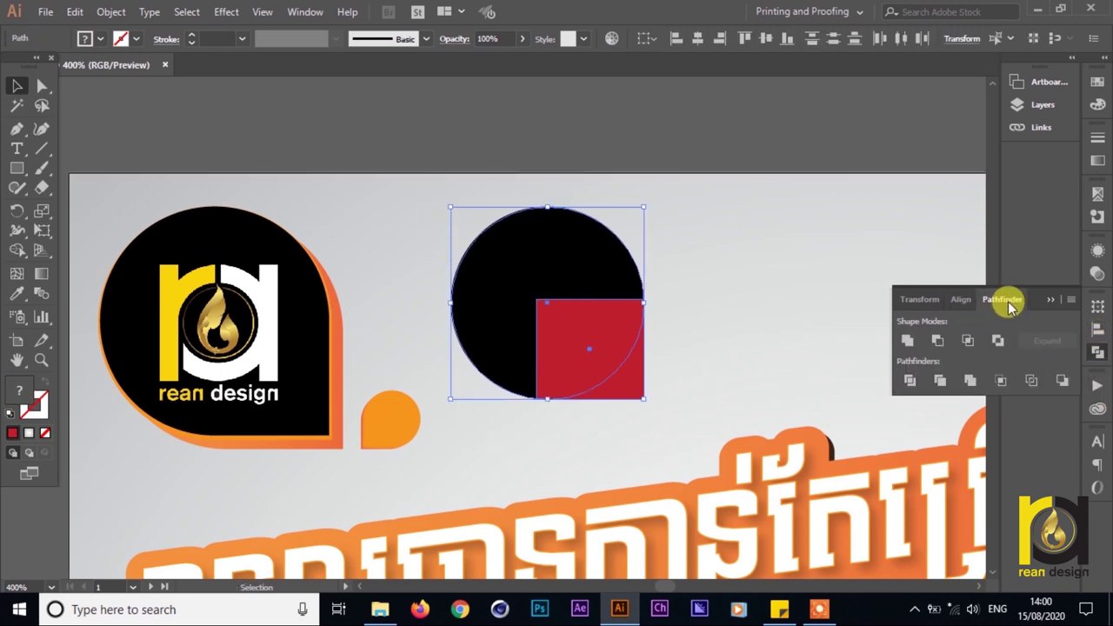
- Try the Minus Front, Intersect and Exclude operations on the circle and square, undoing each one
{"action": "left_click", "coordinate": [939, 347]}
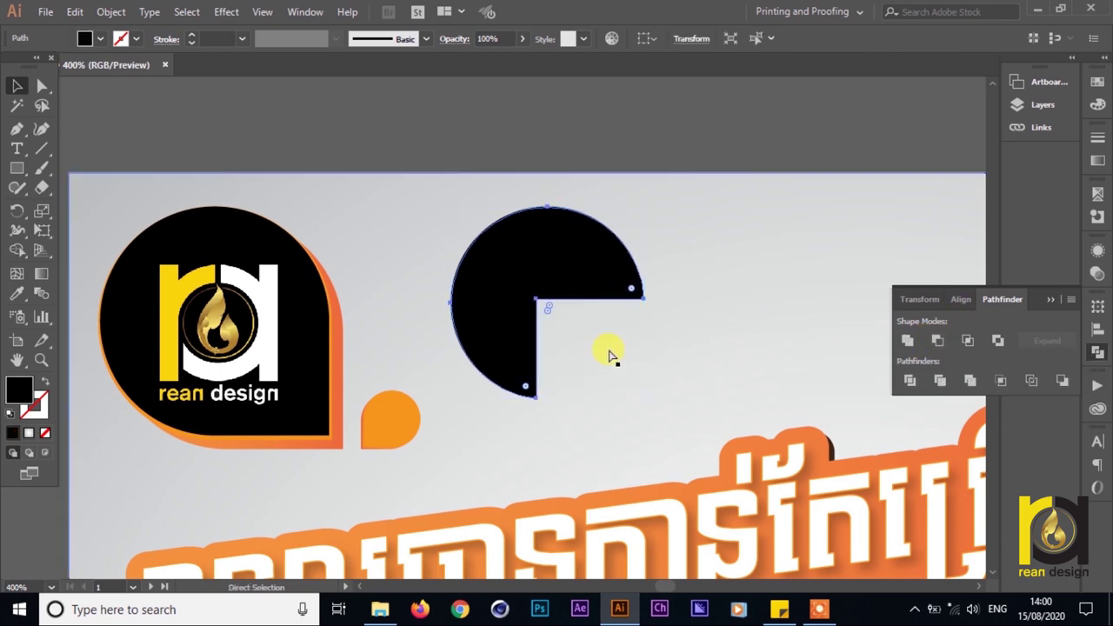
{"action": "key", "text": "ctrl+z"}
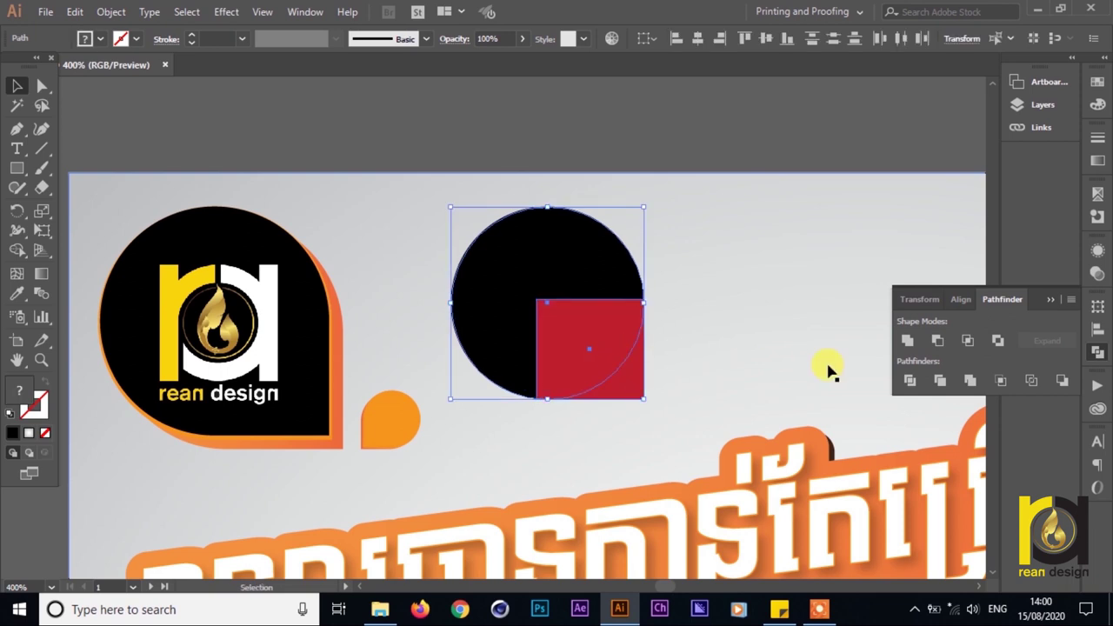
{"action": "left_click", "coordinate": [970, 340]}
{"action": "key", "text": "a"}
{"action": "key", "text": "ctrl+z"}
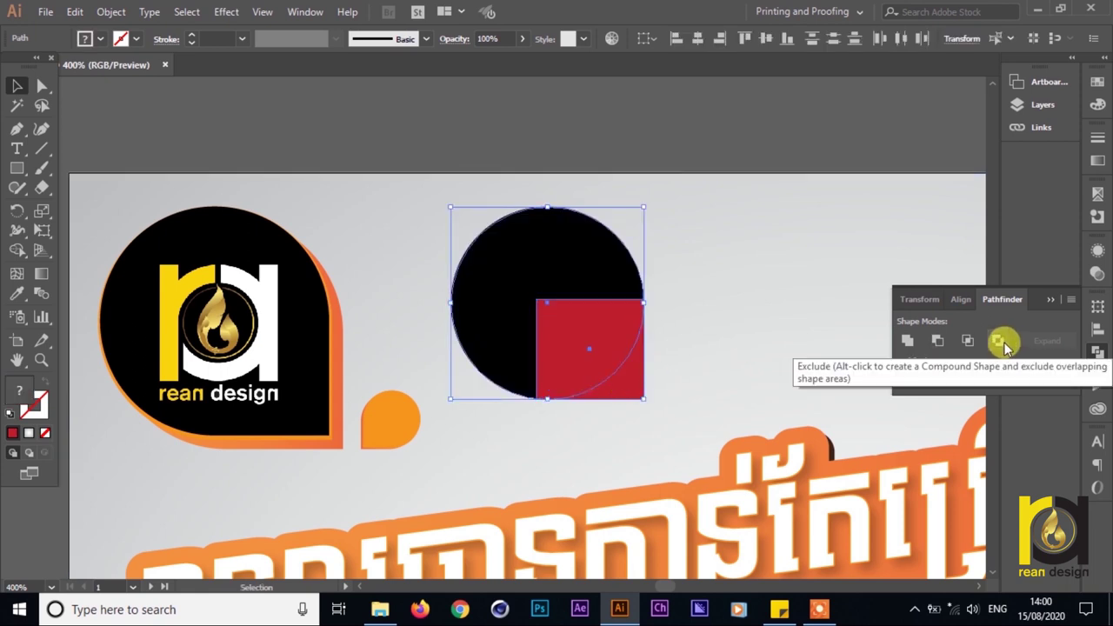
{"action": "left_click", "coordinate": [1000, 341]}
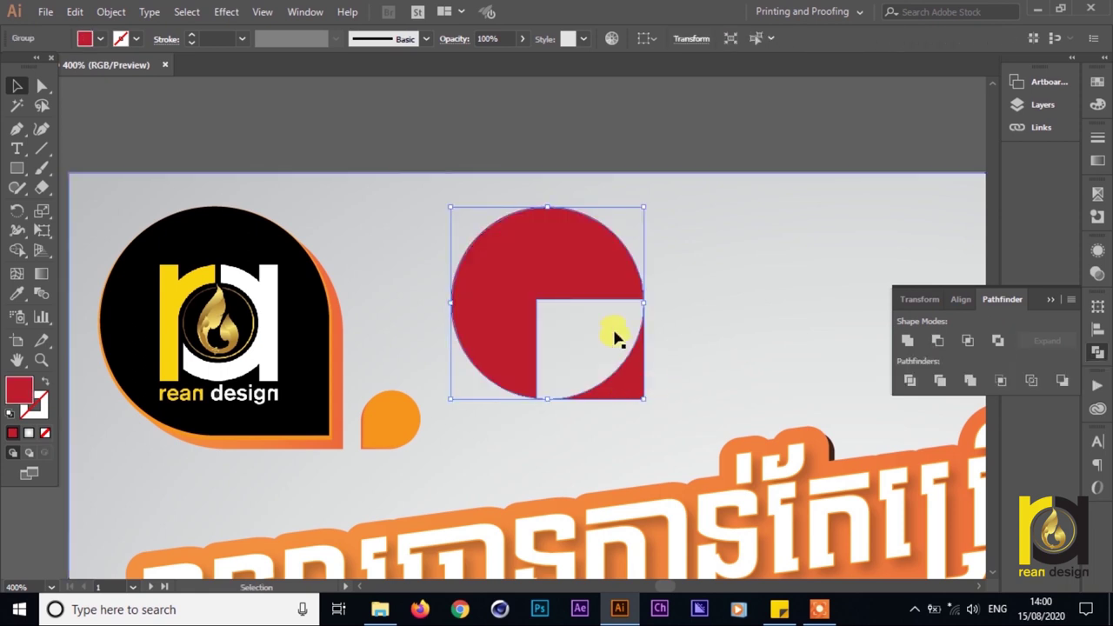
{"action": "key", "text": "ctrl+z"}
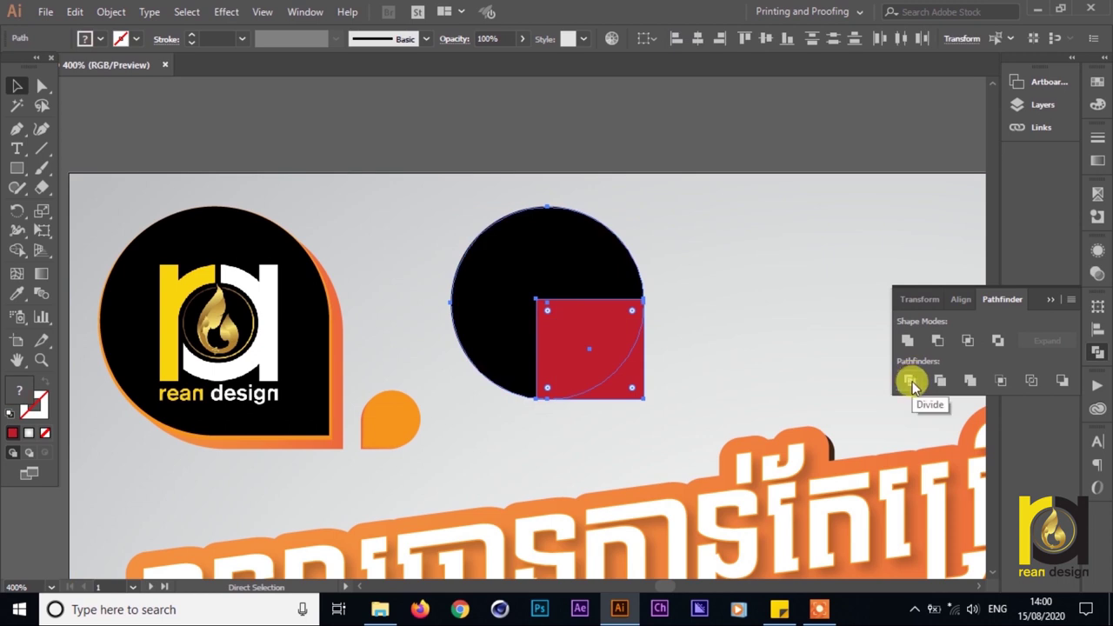
- Try Divide on the circle and square, pull the pieces apart in isolation mode, and undo it all
{"action": "left_click", "coordinate": [909, 381]}
{"action": "key", "text": "v"}
{"action": "left_click", "coordinate": [641, 114]}
{"action": "double_click", "coordinate": [628, 390]}
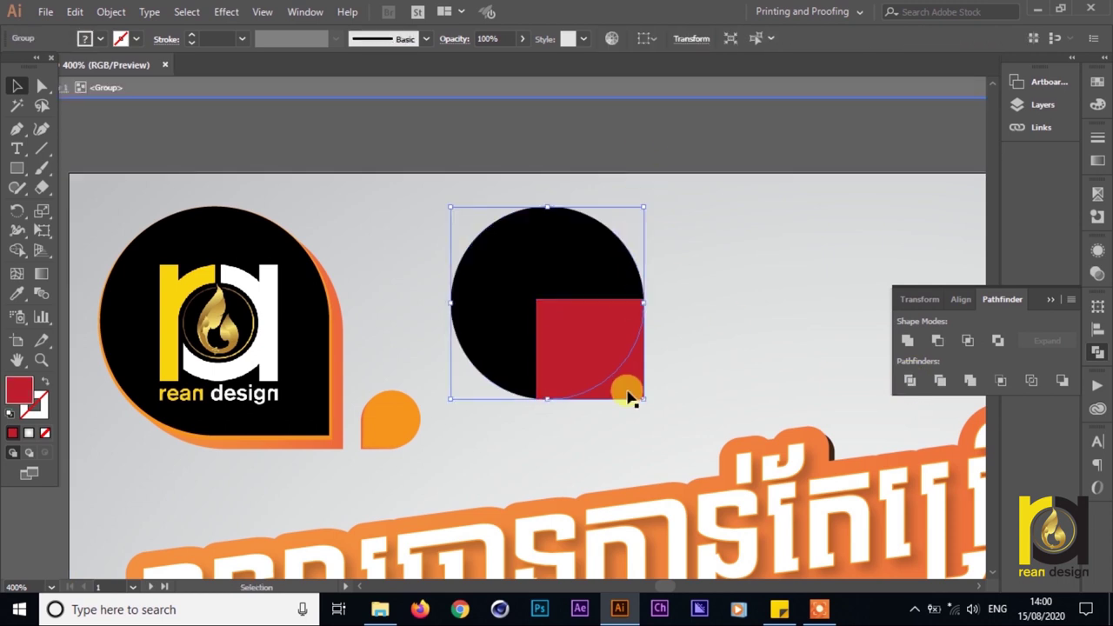
{"action": "left_click_drag", "start_coordinate": [628, 396], "coordinate": [685, 412]}
{"action": "left_click_drag", "start_coordinate": [554, 281], "coordinate": [467, 236]}
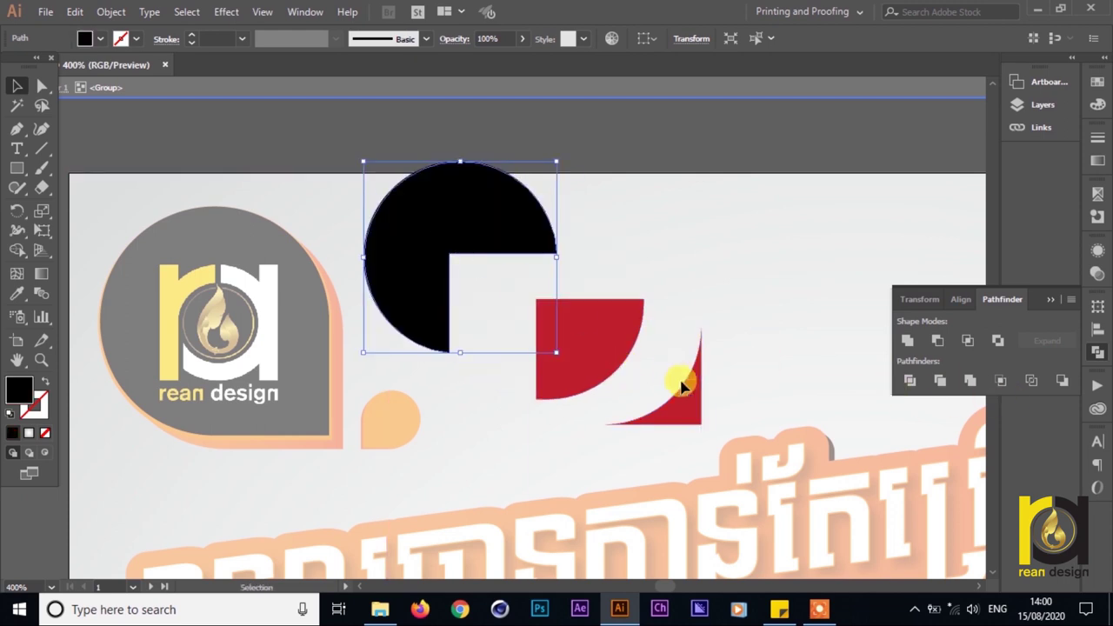
{"action": "key", "text": "ctrl+z"}
{"action": "key", "text": "ctrl+z"}
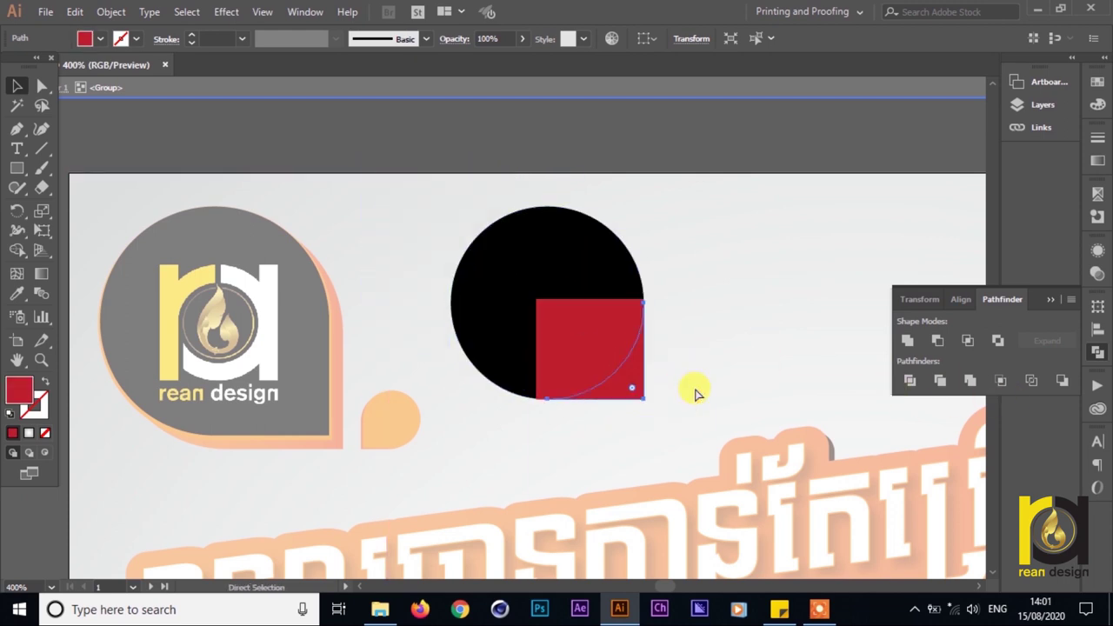
{"action": "double_click", "coordinate": [670, 150]}
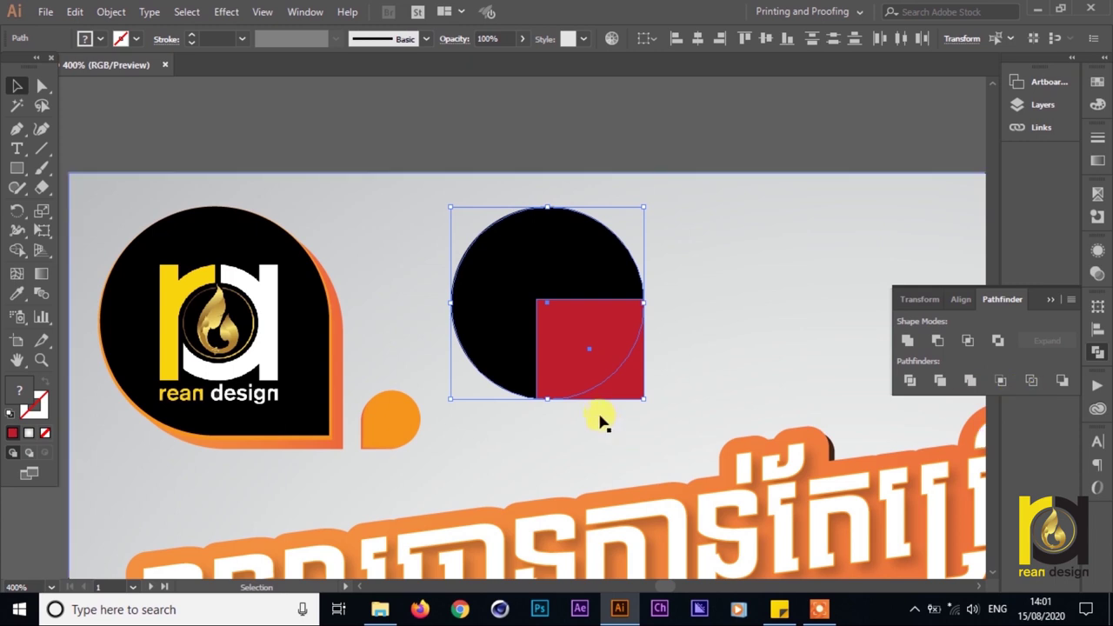
- Unite the circle and square into one teardrop shape and fill it with black
{"action": "left_click", "coordinate": [913, 346]}
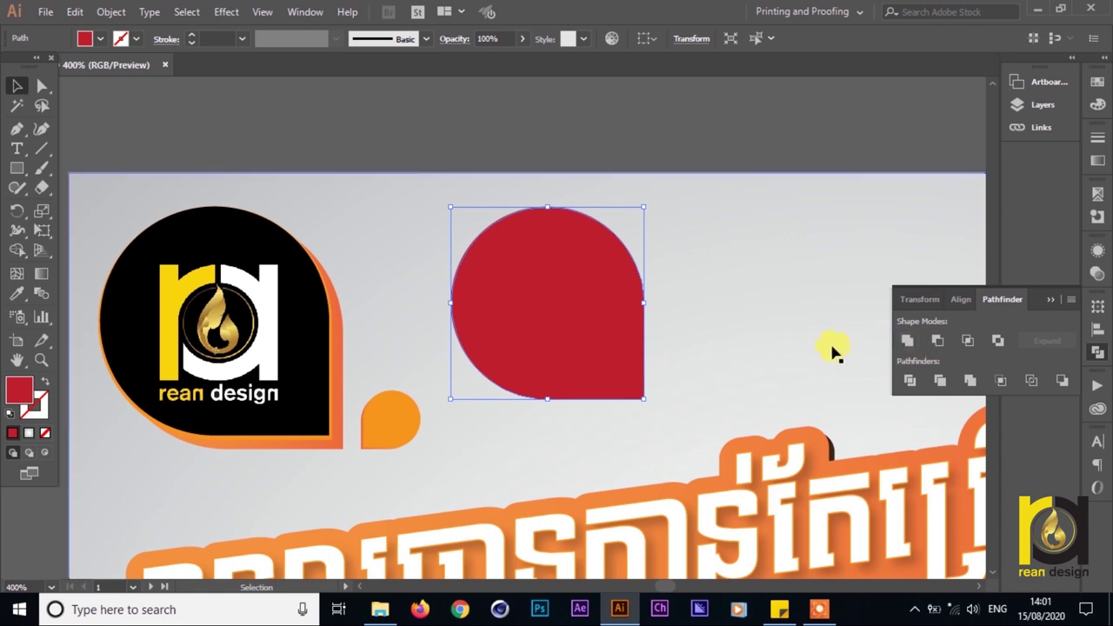
{"action": "left_click", "coordinate": [101, 39]}
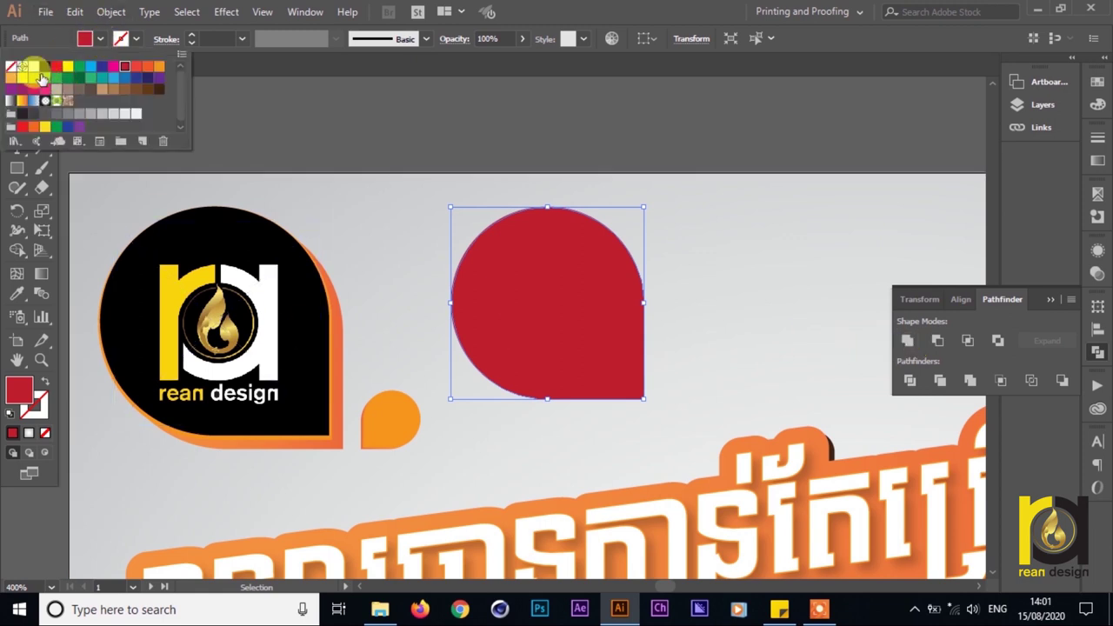
{"action": "left_click", "coordinate": [48, 74]}
{"action": "left_click", "coordinate": [627, 159]}
{"action": "left_click", "coordinate": [629, 162]}
{"action": "scroll", "coordinate": [586, 303], "scroll_direction": "down", "scroll_amount": 1}
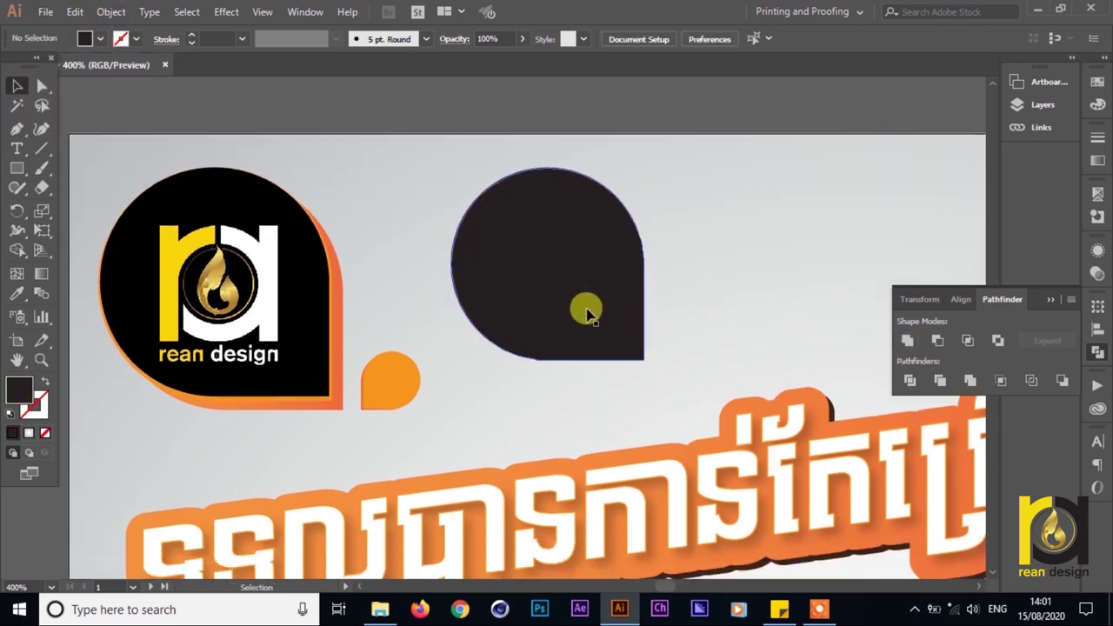
- Move the anchor points of the teardrop's bottom edge up to meet the end of the curve, closing the small notch
{"action": "scroll", "coordinate": [565, 328], "scroll_direction": "up", "scroll_amount": 1}
{"action": "scroll", "coordinate": [613, 363], "scroll_direction": "up", "scroll_amount": 1}
{"action": "left_click", "coordinate": [614, 347]}
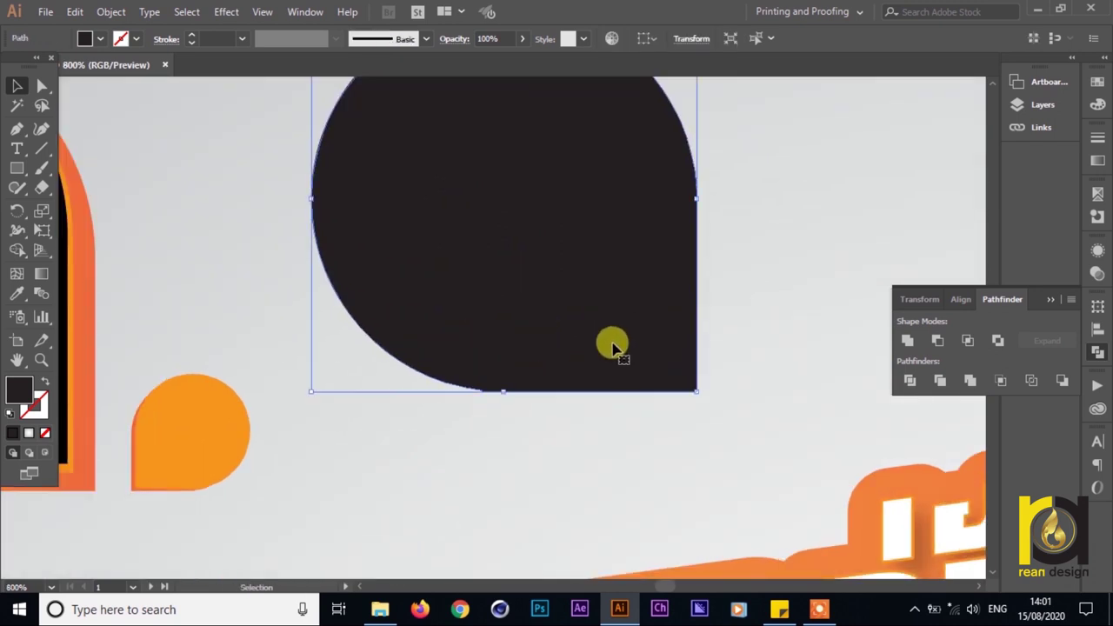
{"action": "mouse_move", "coordinate": [617, 333]}
{"action": "left_mouse_down"}
{"action": "mouse_move", "coordinate": [623, 342]}
{"action": "mouse_move", "coordinate": [618, 334]}
{"action": "left_mouse_up"}
{"action": "scroll", "coordinate": [510, 397], "scroll_direction": "up", "scroll_amount": 3}
{"action": "scroll", "coordinate": [539, 301], "scroll_direction": "up", "scroll_amount": 4}
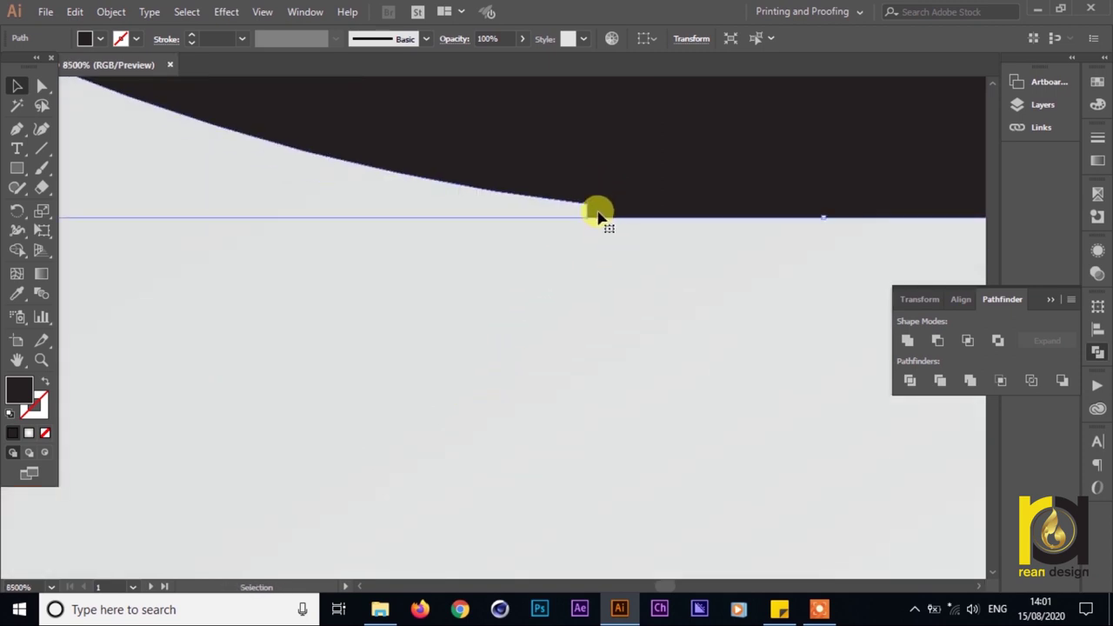
{"action": "key", "text": "a"}
{"action": "left_click_drag", "start_coordinate": [590, 222], "coordinate": [588, 218]}
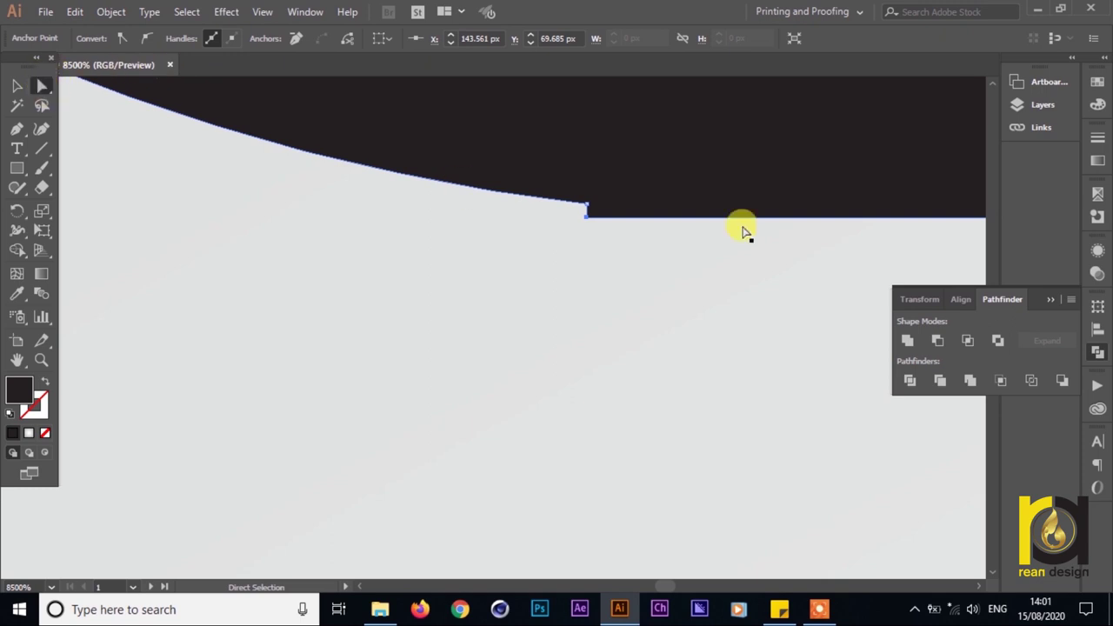
{"action": "left_click_drag", "start_coordinate": [585, 219], "coordinate": [589, 206]}
{"action": "scroll", "coordinate": [613, 213], "scroll_direction": "down", "scroll_amount": 4}
{"action": "left_click_drag", "start_coordinate": [844, 197], "coordinate": [490, 322]}
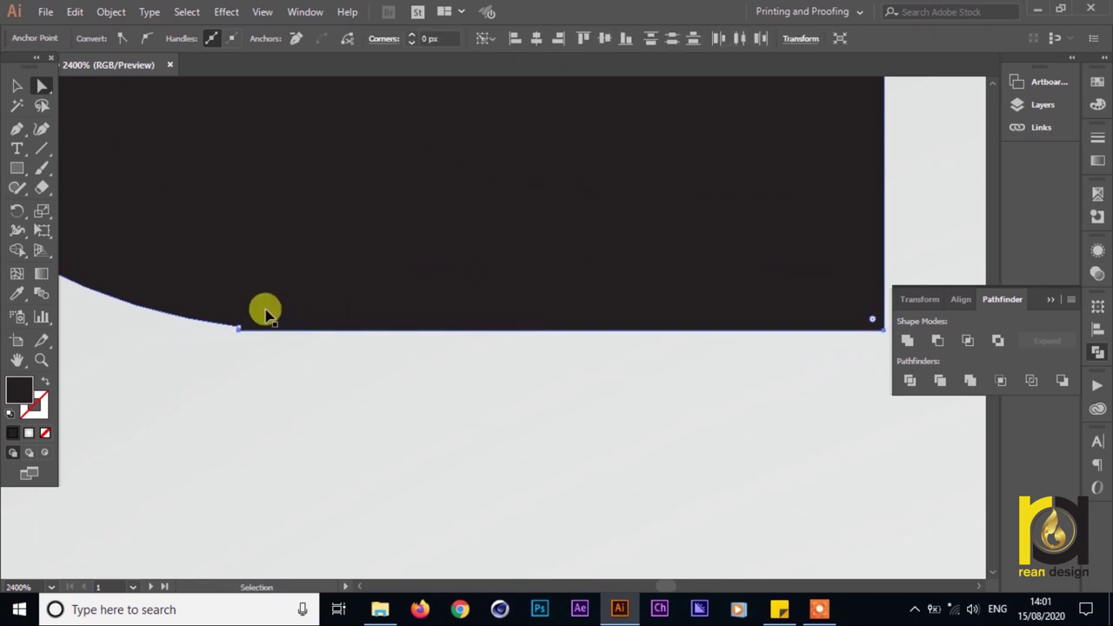
{"action": "scroll", "coordinate": [221, 329], "scroll_direction": "up", "scroll_amount": 5}
{"action": "left_click_drag", "start_coordinate": [122, 180], "coordinate": [119, 162]}
{"action": "scroll", "coordinate": [168, 216], "scroll_direction": "down", "scroll_amount": 2}
{"action": "scroll", "coordinate": [168, 215], "scroll_direction": "down", "scroll_amount": 5}
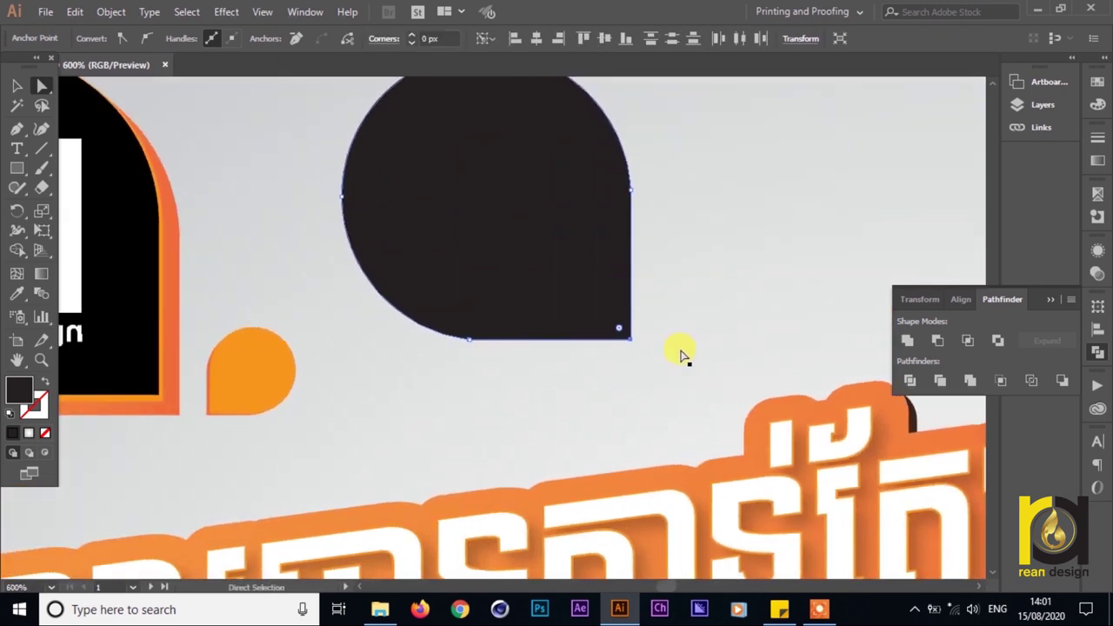
{"action": "key", "text": "v"}
{"action": "left_click", "coordinate": [694, 357]}
- Duplicate the black teardrop with a slight offset down and to the right of the original
{"action": "scroll", "coordinate": [616, 335], "scroll_direction": "down", "scroll_amount": 1}
{"action": "scroll", "coordinate": [512, 296], "scroll_direction": "up", "scroll_amount": 1}
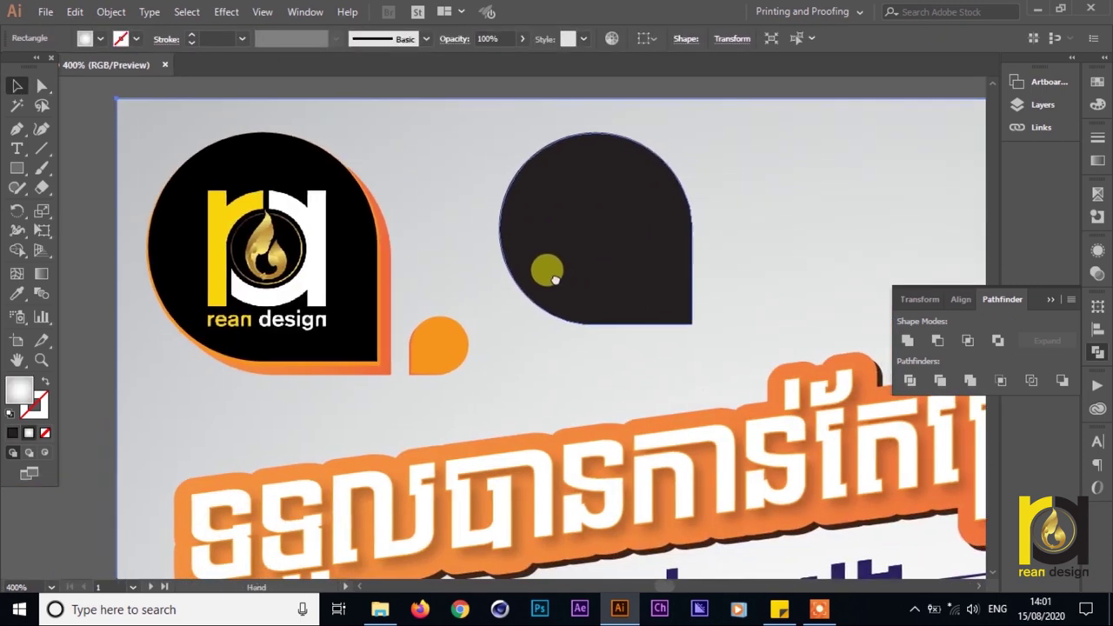
{"action": "scroll", "coordinate": [623, 273], "scroll_direction": "up", "scroll_amount": 1}
{"action": "left_click", "coordinate": [660, 308]}
{"action": "scroll", "coordinate": [670, 309], "scroll_direction": "up", "scroll_amount": 2}
{"action": "left_click_drag", "start_coordinate": [669, 335], "coordinate": [674, 341]}
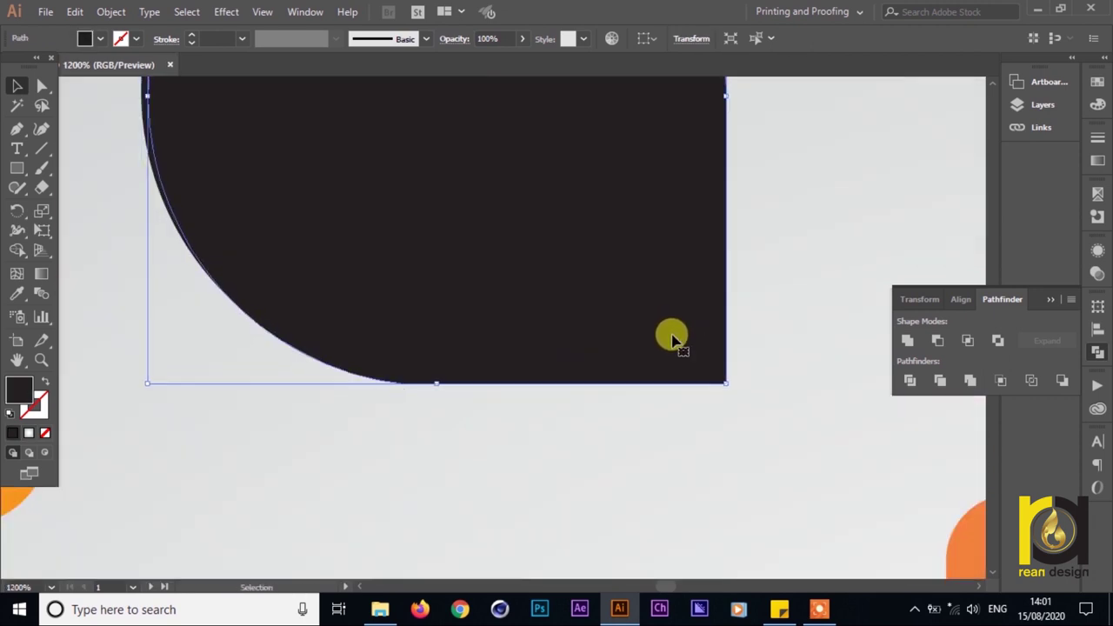
- Fill the offset teardrop copy with orange and send it behind the black teardrop
{"action": "scroll", "coordinate": [673, 340], "scroll_direction": "down", "scroll_amount": 4}
{"action": "scroll", "coordinate": [526, 335], "scroll_direction": "up", "scroll_amount": 2}
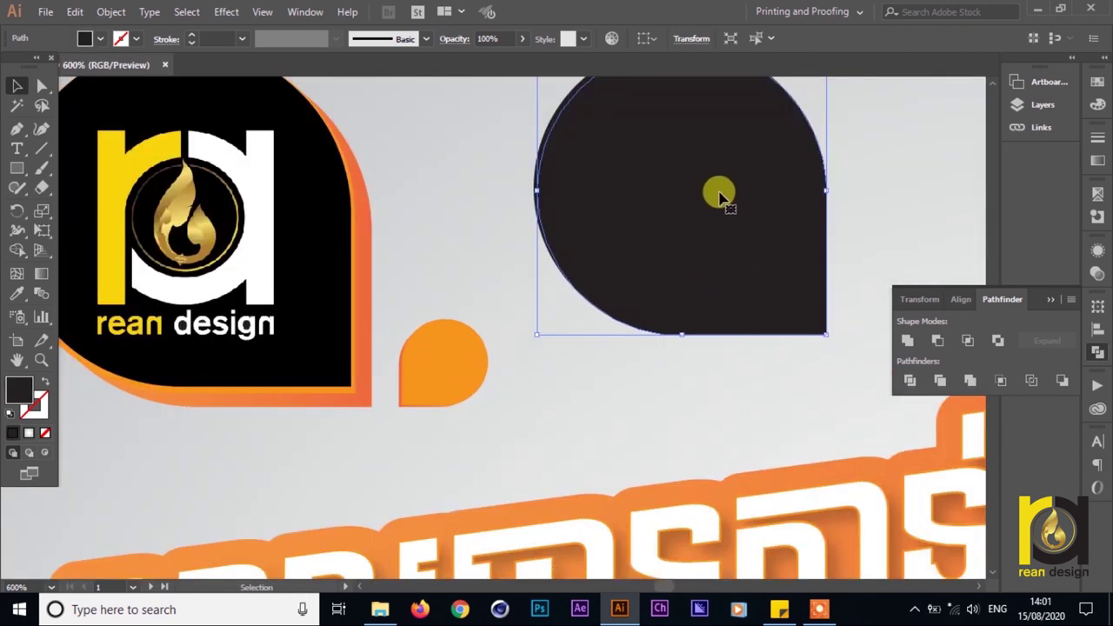
{"action": "left_click_drag", "start_coordinate": [718, 196], "coordinate": [422, 318]}
{"action": "left_click", "coordinate": [99, 38]}
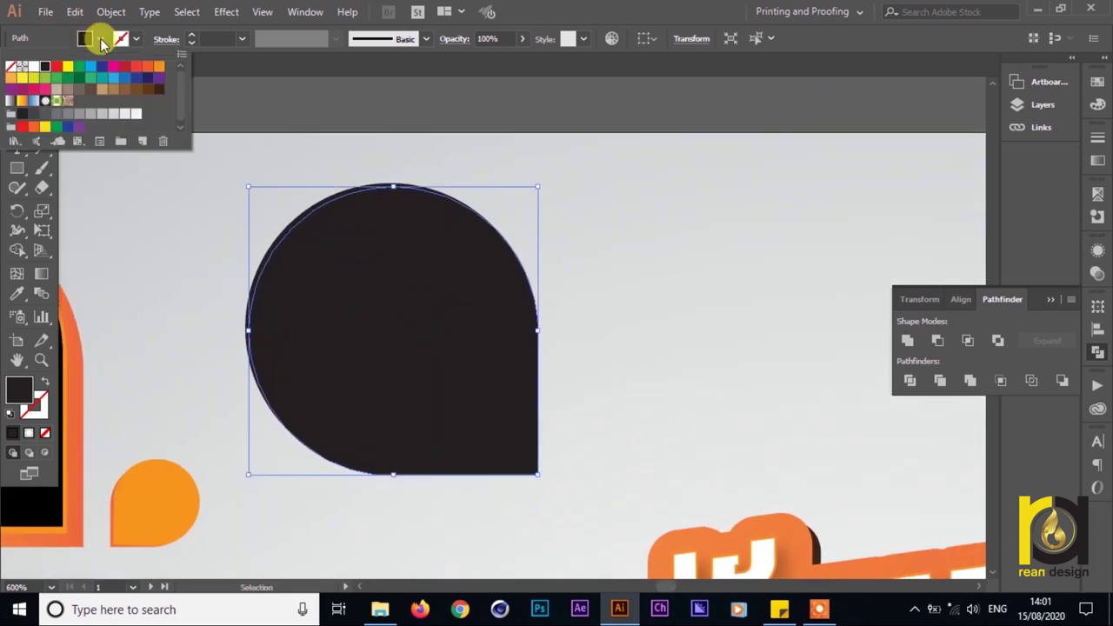
{"action": "left_click", "coordinate": [158, 68]}
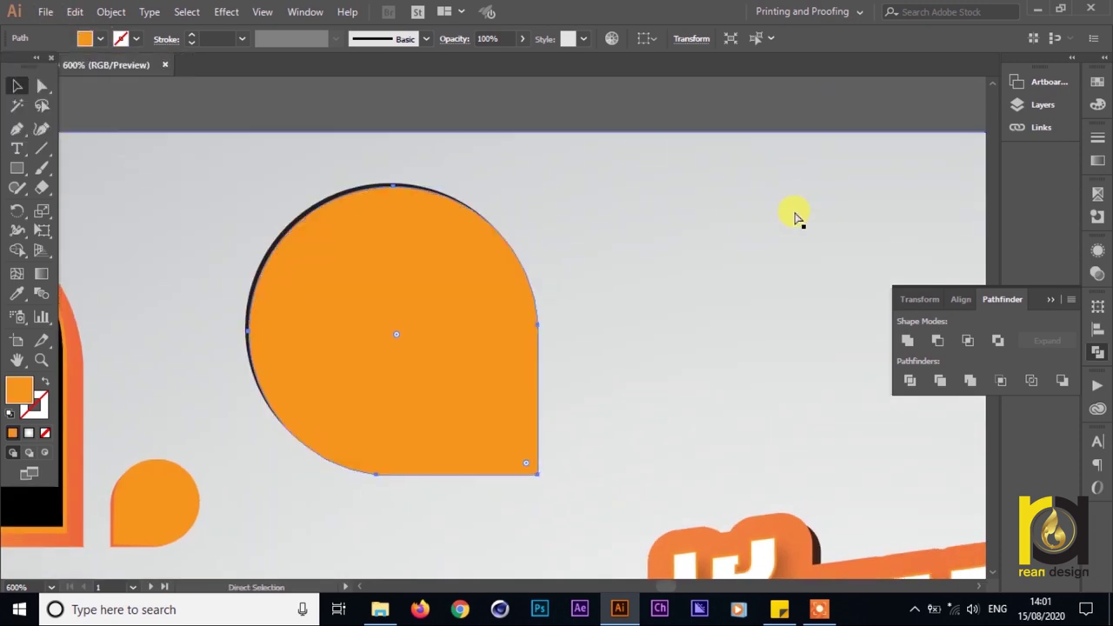
{"action": "key", "text": "ctrl+["}
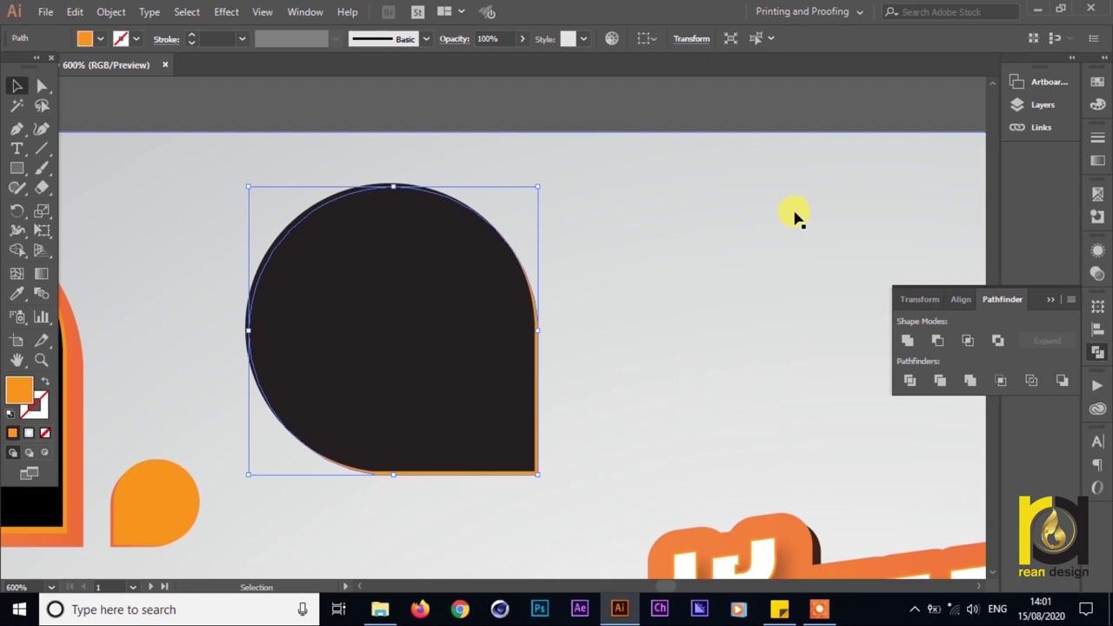
- Duplicate the orange teardrop with a larger offset down and to the right
{"action": "left_click_drag", "start_coordinate": [674, 394], "coordinate": [819, 325]}
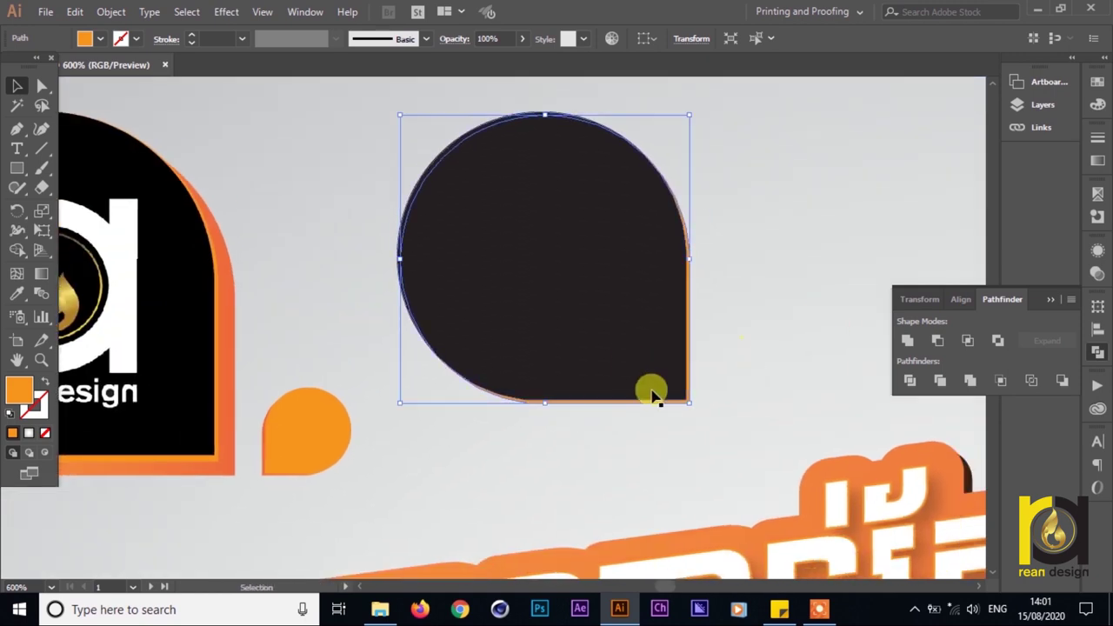
{"action": "scroll", "coordinate": [716, 390], "scroll_direction": "up", "scroll_amount": 2}
{"action": "left_click_drag", "start_coordinate": [667, 397], "coordinate": [690, 418]}
{"action": "scroll", "coordinate": [690, 417], "scroll_direction": "down", "scroll_amount": 1}
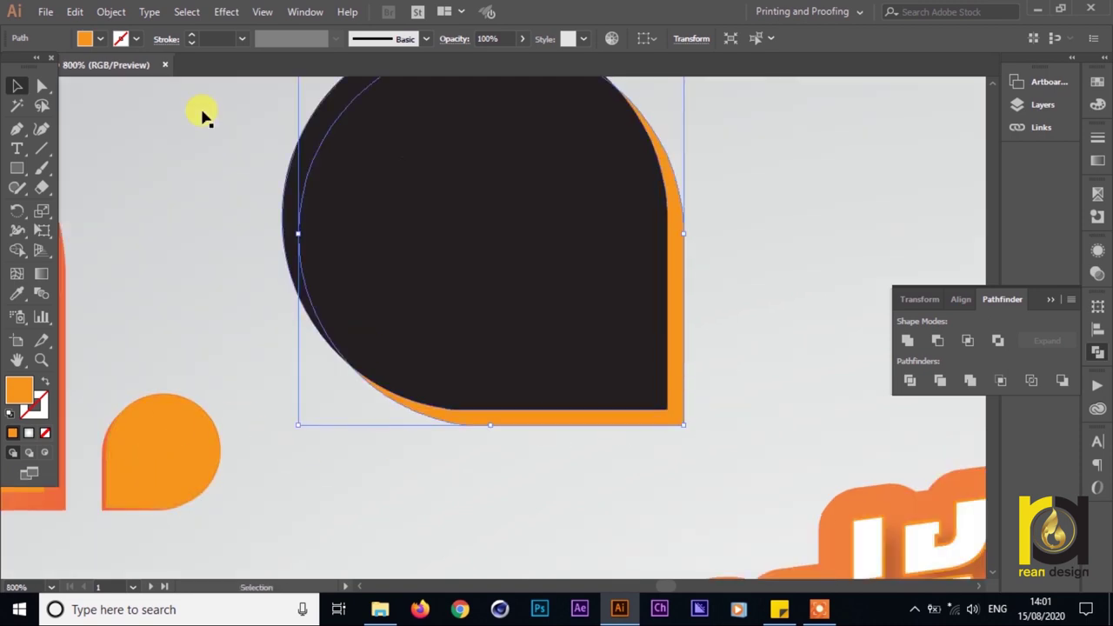
- Fill the new copy with red-orange and send it behind the light orange teardrop
{"action": "left_click", "coordinate": [90, 38]}
{"action": "left_click", "coordinate": [147, 68]}
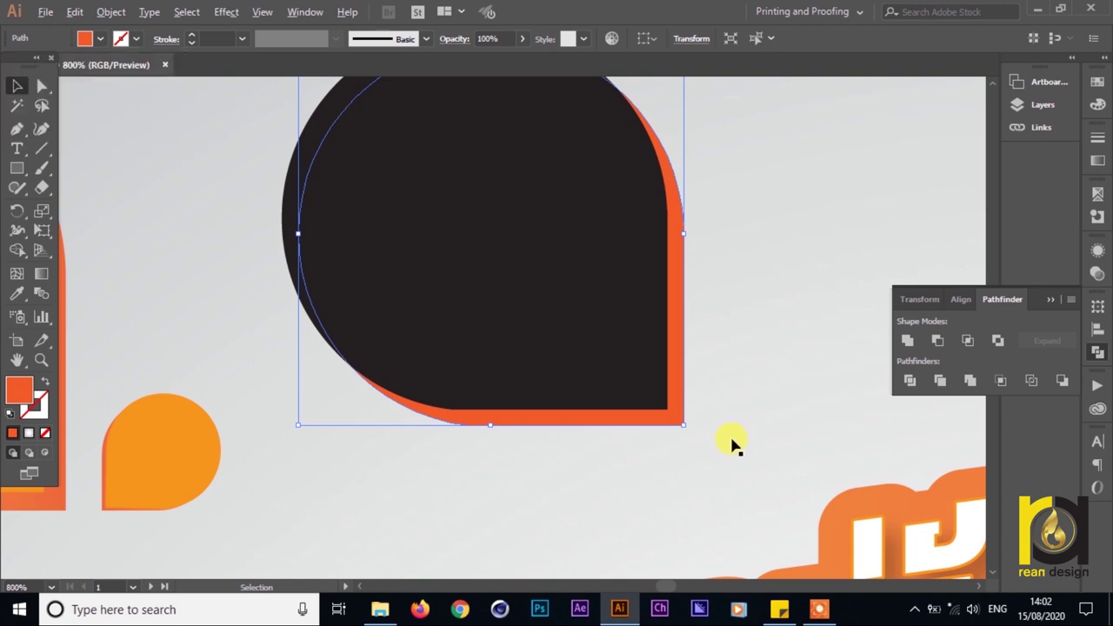
{"action": "key", "text": "a"}
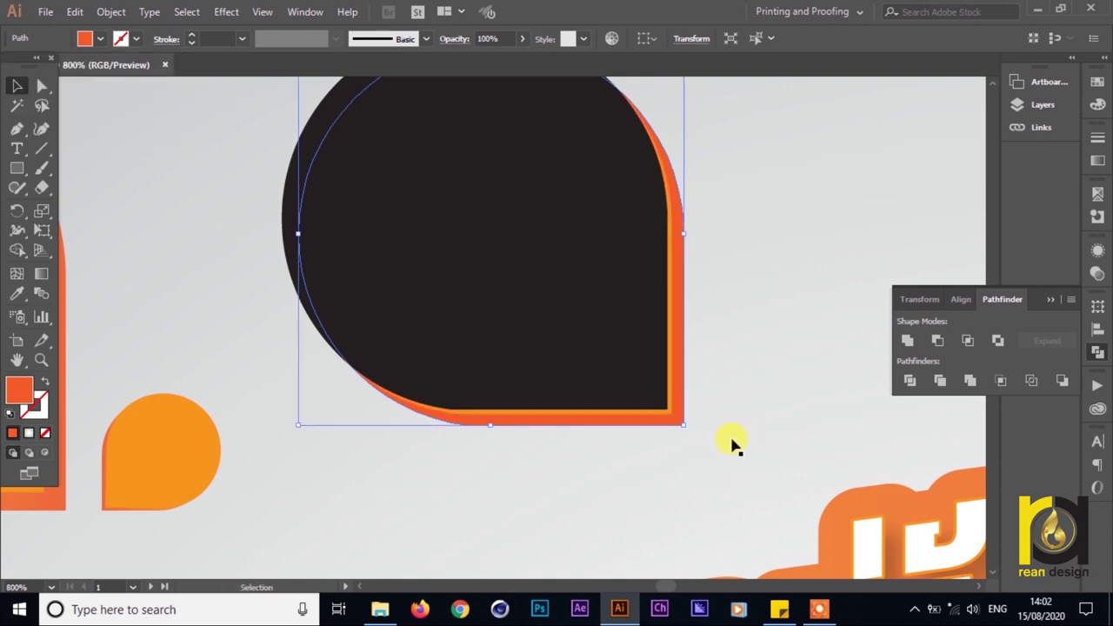
{"action": "left_click", "coordinate": [731, 444]}
{"action": "scroll", "coordinate": [731, 443], "scroll_direction": "down", "scroll_amount": 3}
{"action": "scroll", "coordinate": [730, 441], "scroll_direction": "up", "scroll_amount": 5}
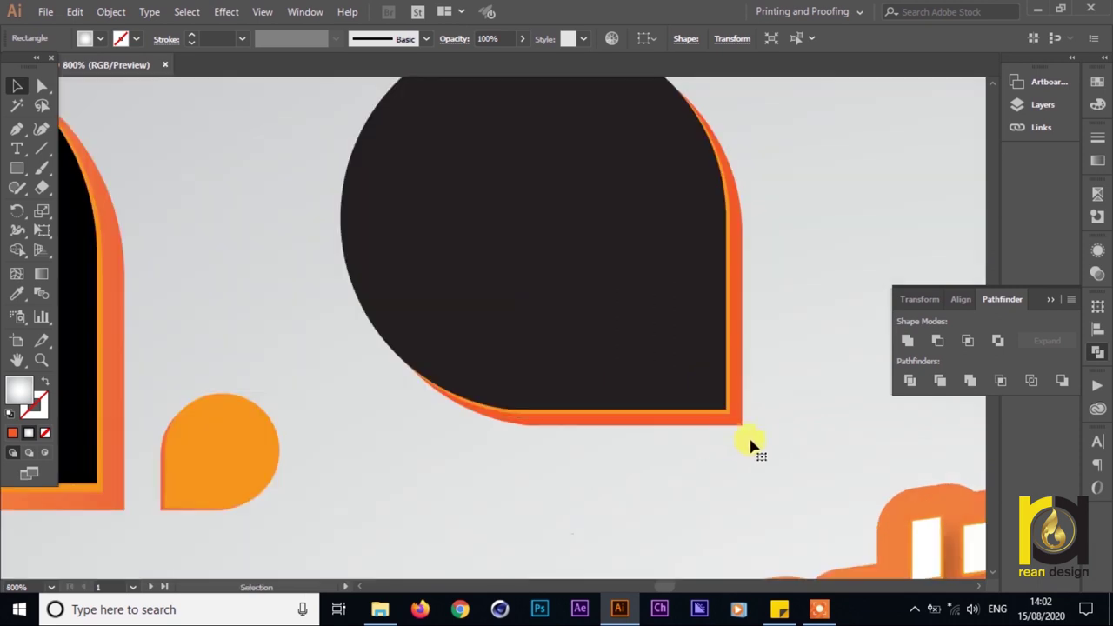
{"action": "left_click", "coordinate": [737, 423]}
{"action": "scroll", "coordinate": [730, 418], "scroll_direction": "up", "scroll_amount": 1}
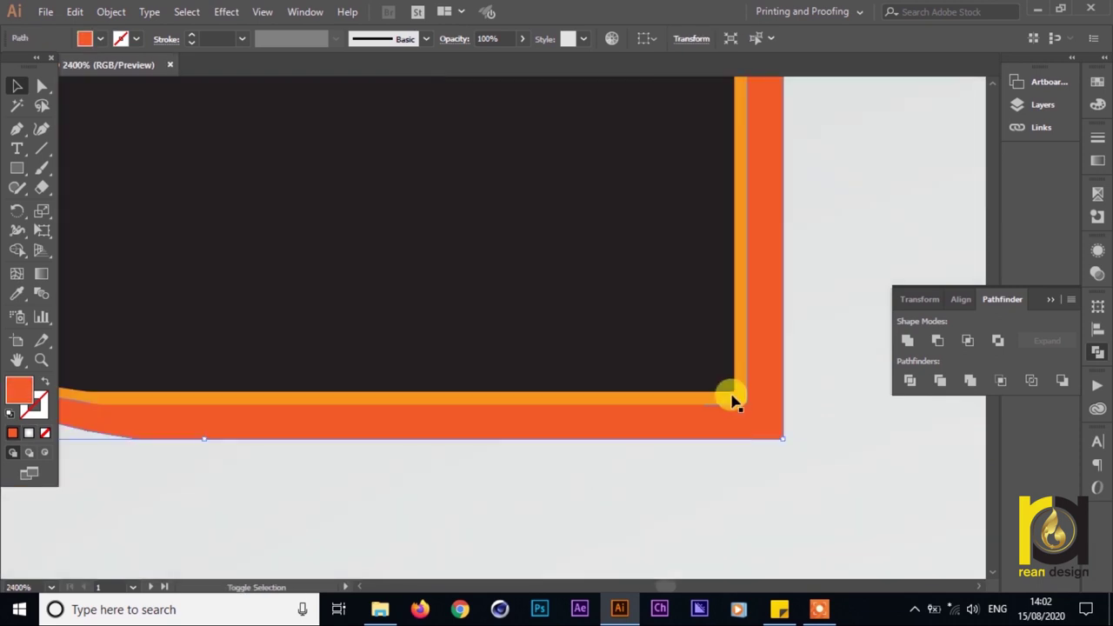
{"action": "left_click", "coordinate": [736, 402], "text": "shift"}
{"action": "scroll", "coordinate": [736, 401], "scroll_direction": "down", "scroll_amount": 4}
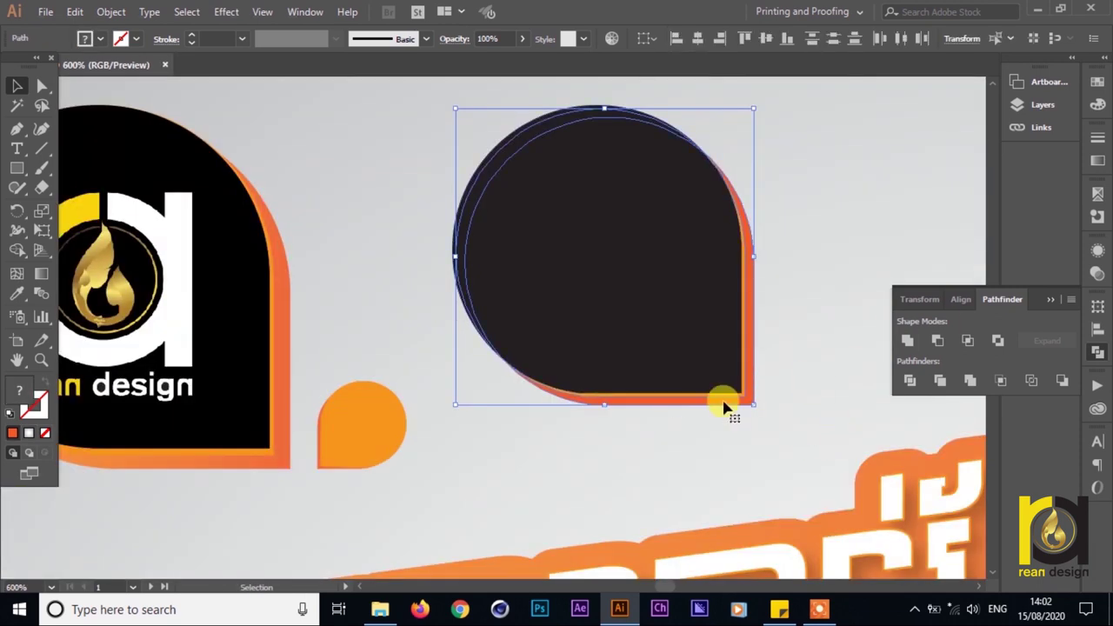
{"action": "left_click", "coordinate": [785, 450]}
{"action": "left_click", "coordinate": [650, 253]}
{"action": "left_click_drag", "start_coordinate": [620, 266], "coordinate": [829, 260]}
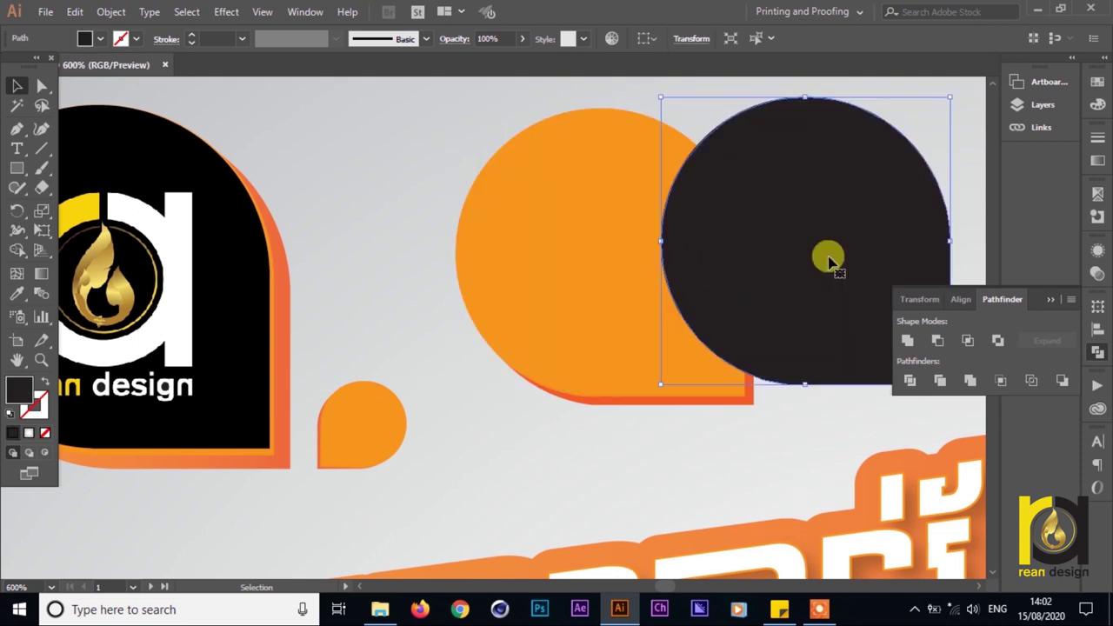
{"action": "key", "text": "ctrl+z"}
- Group the black, orange and red-orange teardrops of the new badge
{"action": "left_click", "coordinate": [751, 344], "text": "shift"}
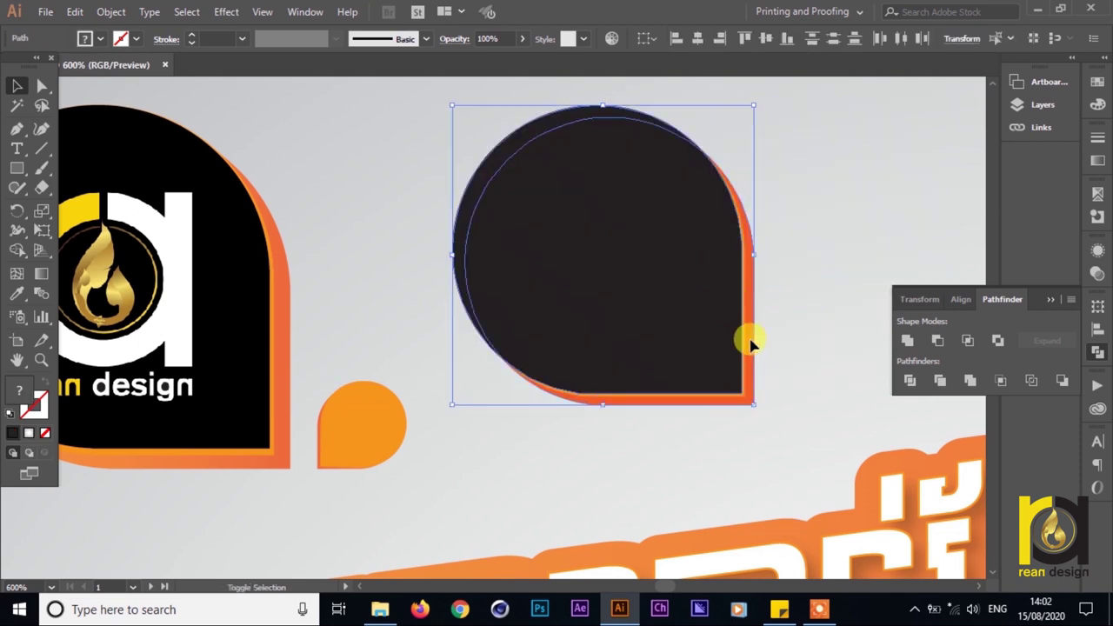
{"action": "scroll", "coordinate": [744, 396], "scroll_direction": "up", "scroll_amount": 4}
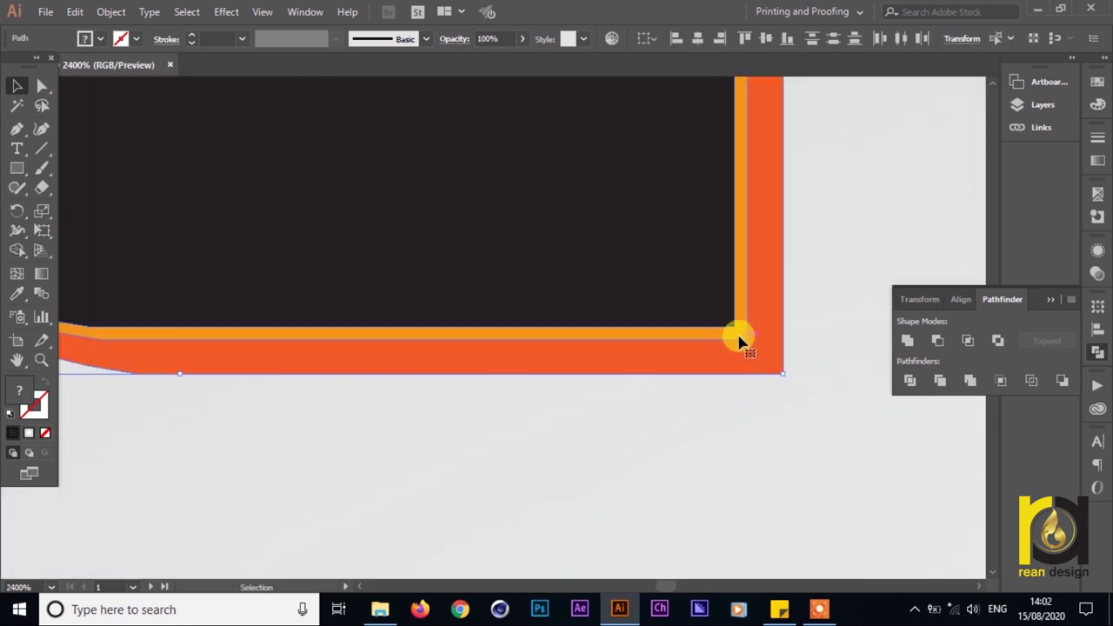
{"action": "scroll", "coordinate": [739, 342], "scroll_direction": "down", "scroll_amount": 4}
{"action": "scroll", "coordinate": [803, 342], "scroll_direction": "right", "scroll_amount": 1}
{"action": "key", "text": "a"}
{"action": "key", "text": "ctrl+g"}
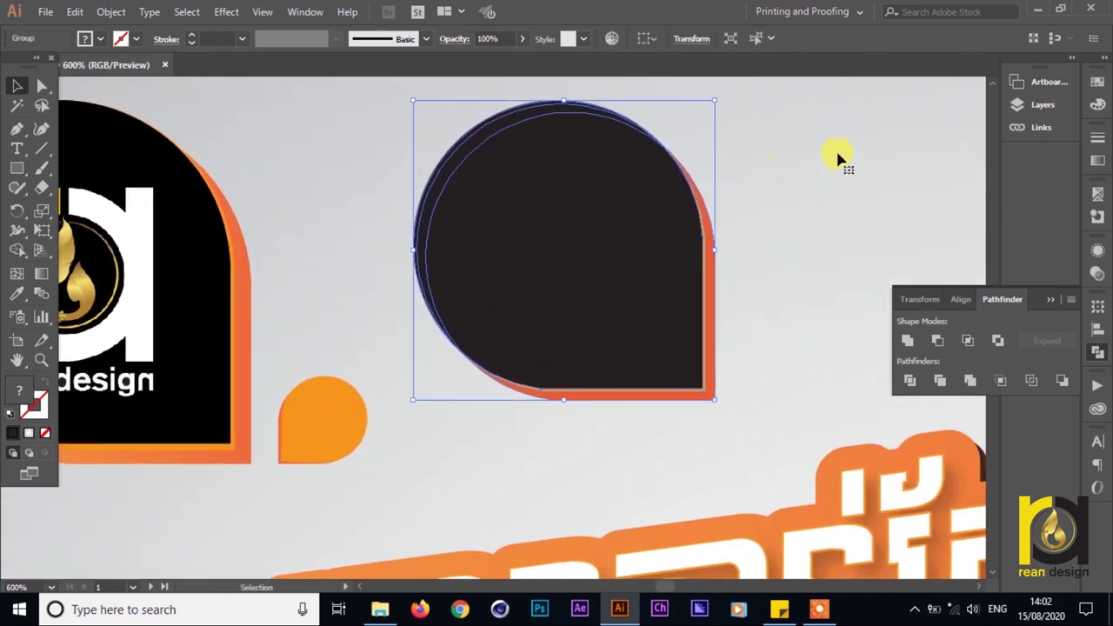
{"action": "left_click_drag", "start_coordinate": [541, 214], "coordinate": [725, 253]}
{"action": "key", "text": "ctrl+z"}
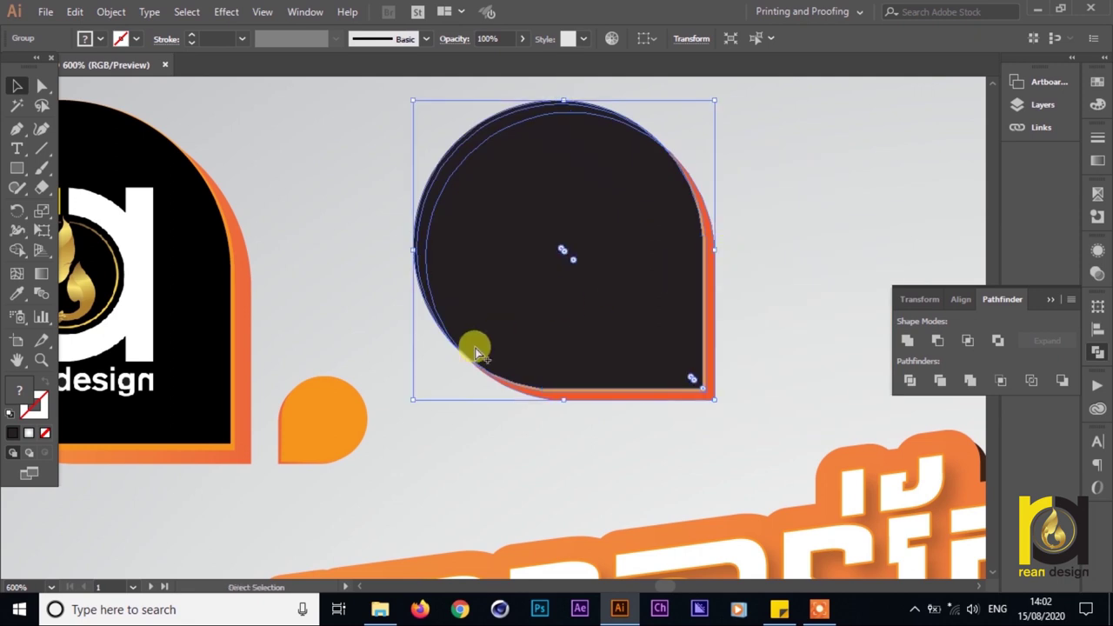
{"action": "scroll", "coordinate": [476, 354], "scroll_direction": "down", "scroll_amount": 1}
{"action": "left_click_drag", "start_coordinate": [790, 321], "coordinate": [753, 362]}
{"action": "left_click_drag", "start_coordinate": [526, 296], "coordinate": [684, 309]}
{"action": "key", "text": "ctrl+z"}
- Duplicate the teardrop group, scale the copy down and place it beside the large badge's lower-right corner
{"action": "key", "text": "a"}
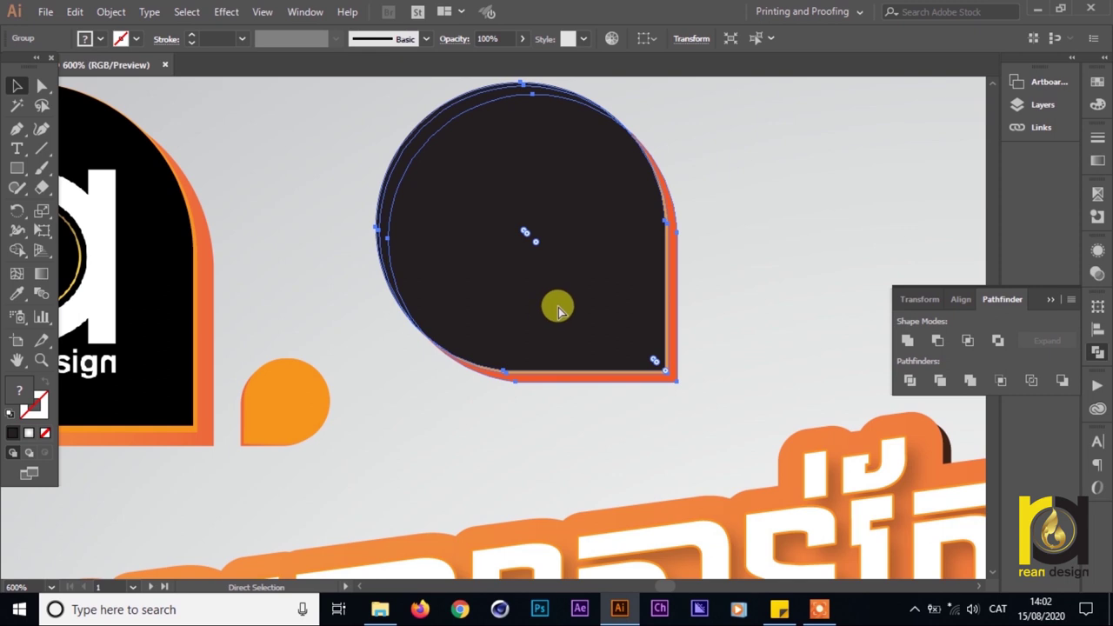
{"action": "key", "text": "v"}
{"action": "key", "text": "ctrl+v"}
{"action": "left_click_drag", "start_coordinate": [339, 178], "coordinate": [567, 405]}
{"action": "left_click_drag", "start_coordinate": [640, 461], "coordinate": [648, 330]}
{"action": "key", "text": "ctrl+z"}
- Start a Reflect transformation on the small teardrop group and preview it across the vertical axis
{"action": "right_click", "coordinate": [752, 338]}
{"action": "mouse_move", "coordinate": [869, 490]}
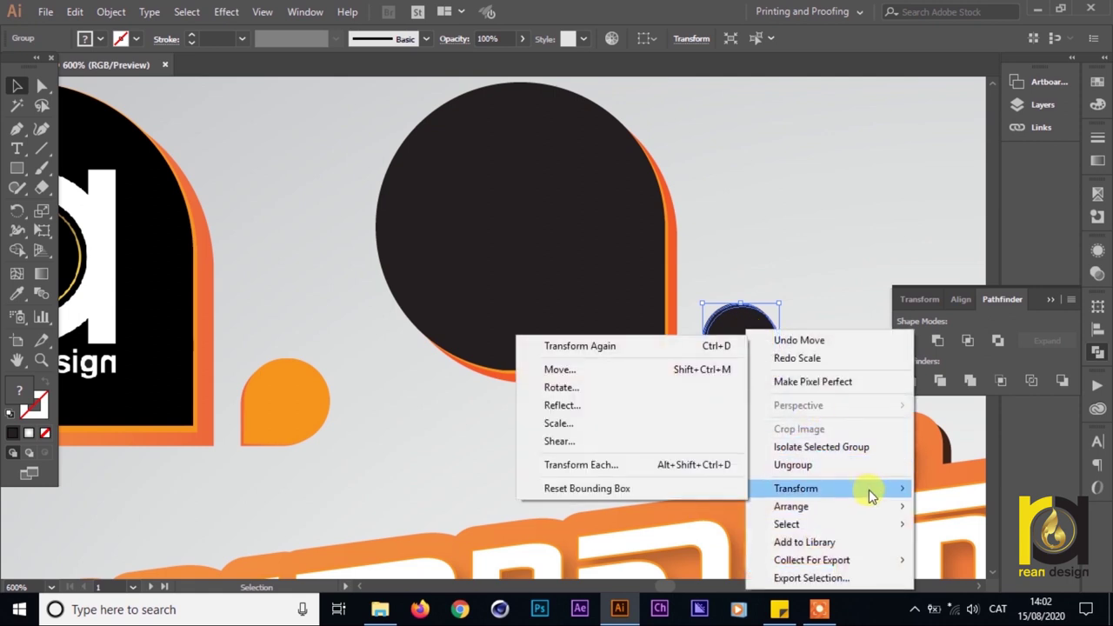
{"action": "left_click", "coordinate": [561, 405]}
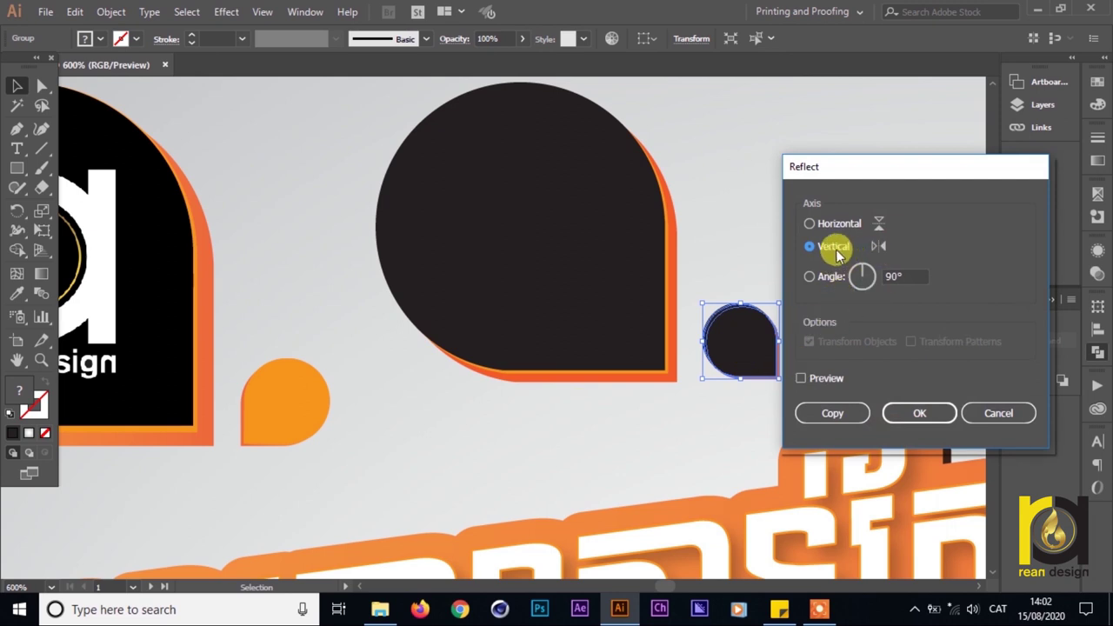
{"action": "left_click", "coordinate": [800, 379]}
{"action": "left_click", "coordinate": [801, 379]}
{"action": "left_click", "coordinate": [801, 380]}
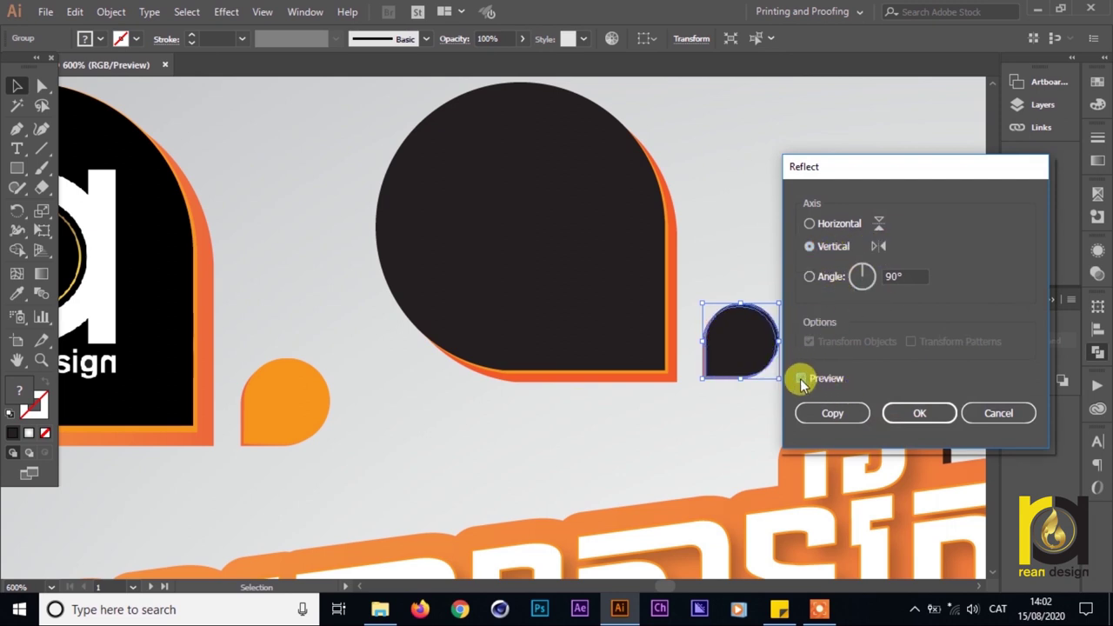
- Preview the small teardrop group's reflection across the horizontal axis instead
{"action": "left_click", "coordinate": [800, 379]}
{"action": "left_click", "coordinate": [809, 225]}
{"action": "left_click", "coordinate": [801, 379]}
{"action": "left_click", "coordinate": [801, 379]}
{"action": "left_click", "coordinate": [801, 379]}
{"action": "left_click", "coordinate": [801, 379]}
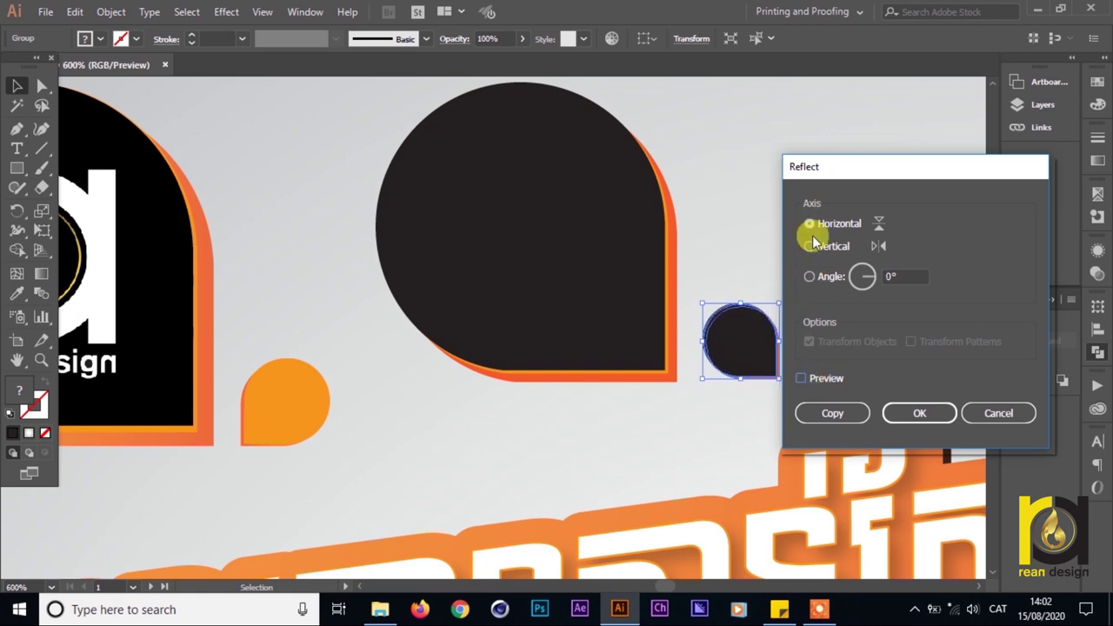
- Reflect the small teardrop group across the vertical axis and deselect it
{"action": "left_click", "coordinate": [811, 246]}
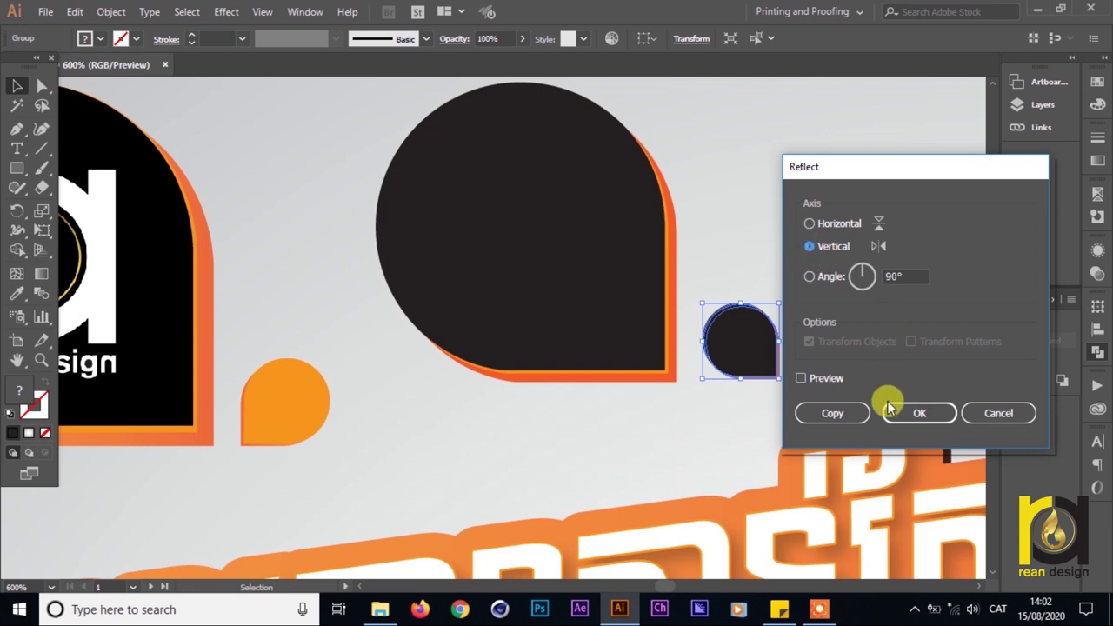
{"action": "left_click", "coordinate": [914, 414]}
{"action": "left_click", "coordinate": [658, 444]}
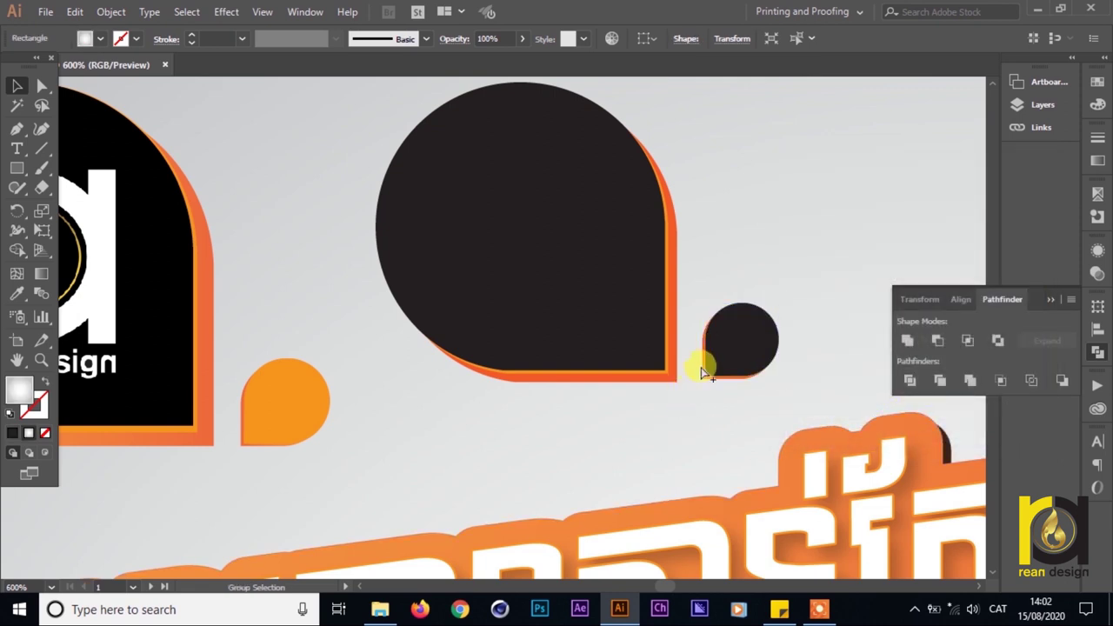
- Delete the black teardrop inside the small group, keeping its orange layers, and leave the group
{"action": "scroll", "coordinate": [703, 365], "scroll_direction": "up", "scroll_amount": 1}
{"action": "double_click", "coordinate": [750, 365]}
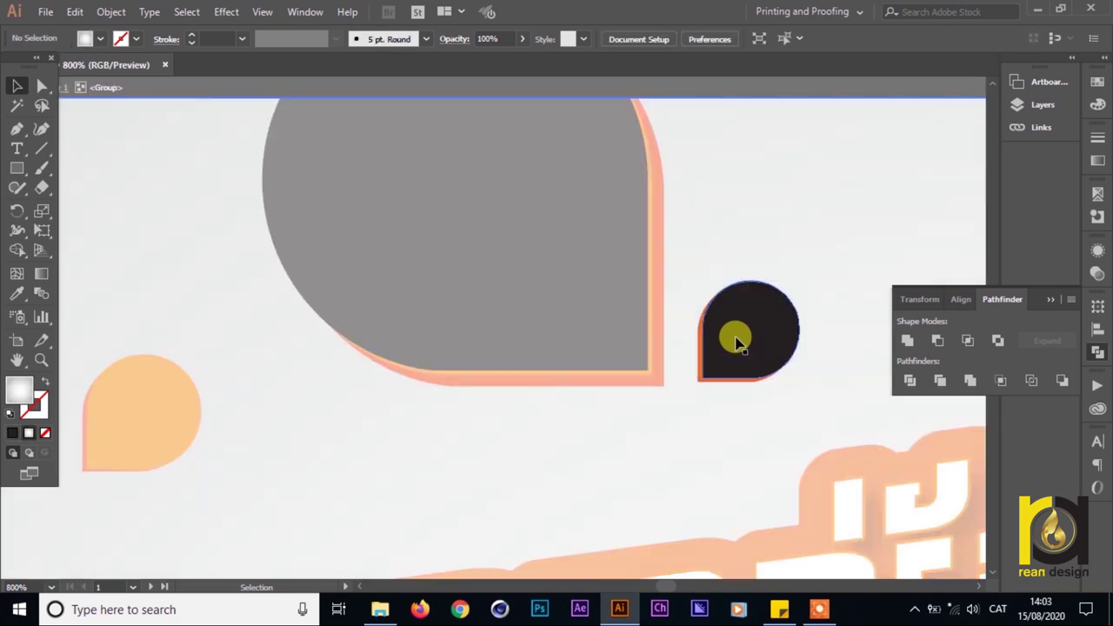
{"action": "key", "text": "Delete"}
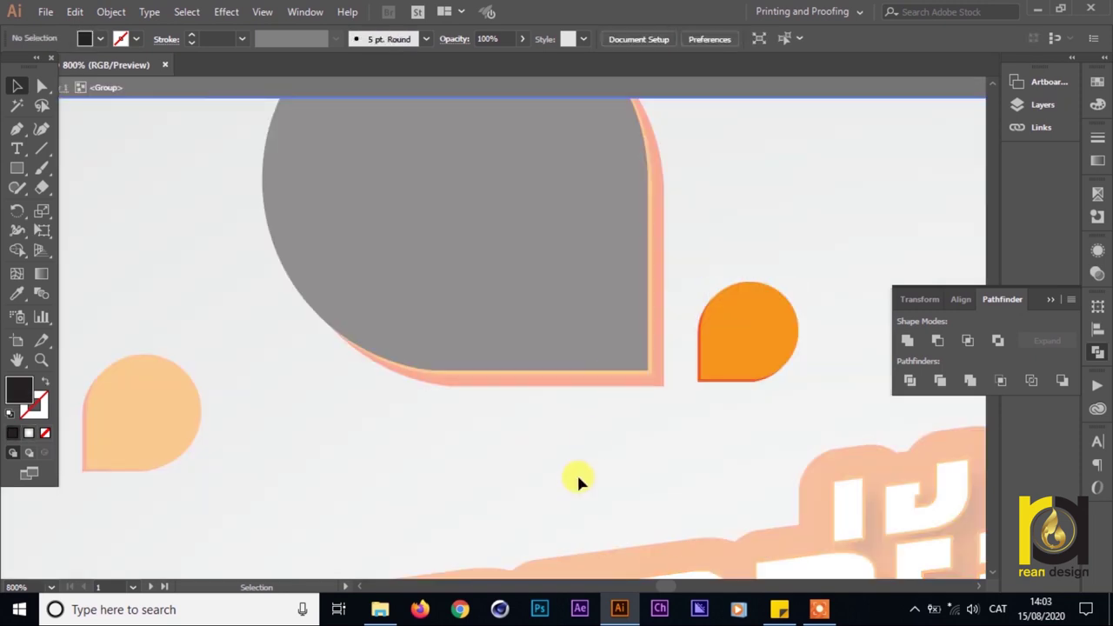
{"action": "double_click", "coordinate": [578, 479]}
- Align the small orange teardrop's bottom edge with the bottom of the large badge
{"action": "scroll", "coordinate": [765, 331], "scroll_direction": "up", "scroll_amount": 1}
{"action": "left_click", "coordinate": [756, 335]}
{"action": "left_click", "coordinate": [591, 417]}
{"action": "left_click", "coordinate": [709, 391], "text": "shift"}
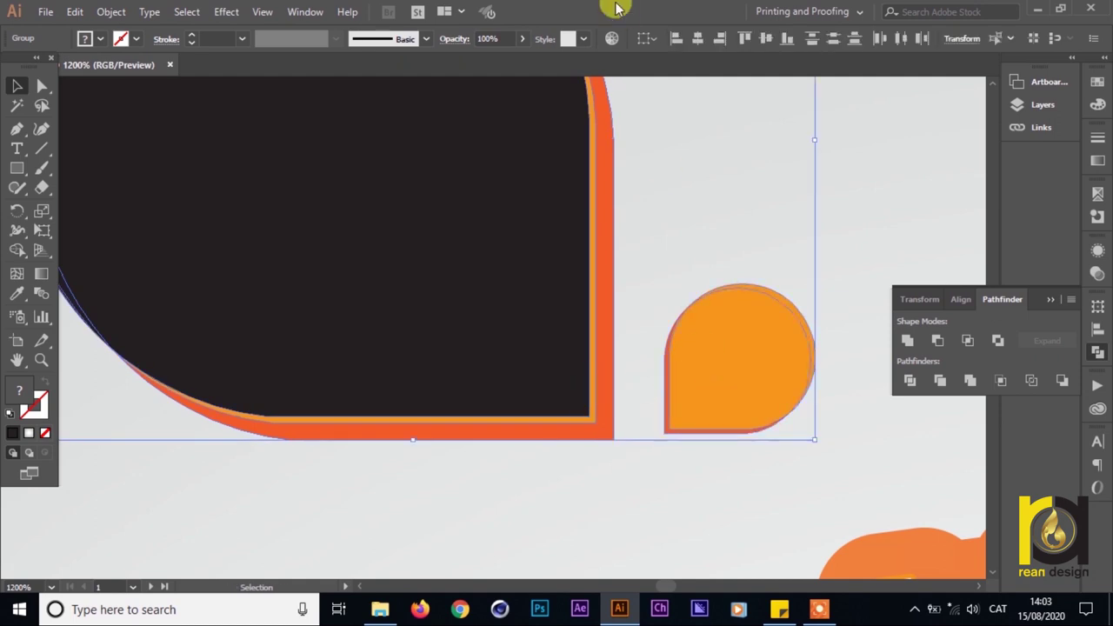
{"action": "left_click", "coordinate": [786, 40]}
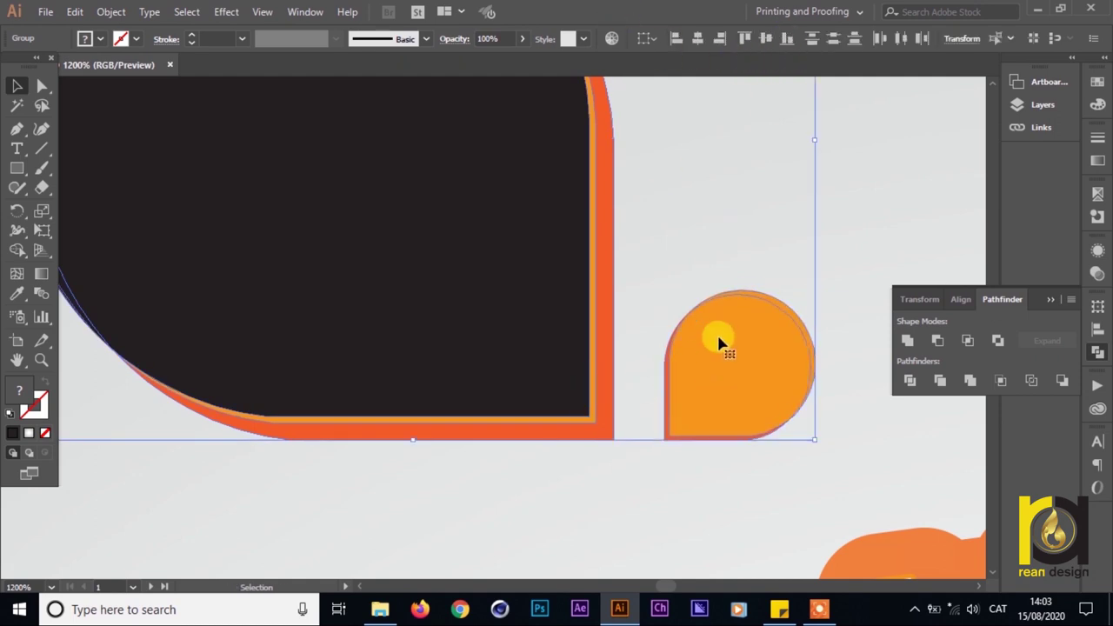
{"action": "left_click", "coordinate": [707, 470]}
- Copy the RD.png logo from the original badge's clip group and paste it to the right of the new badge
{"action": "scroll", "coordinate": [716, 419], "scroll_direction": "down", "scroll_amount": 3}
{"action": "left_click_drag", "start_coordinate": [584, 449], "coordinate": [559, 445]}
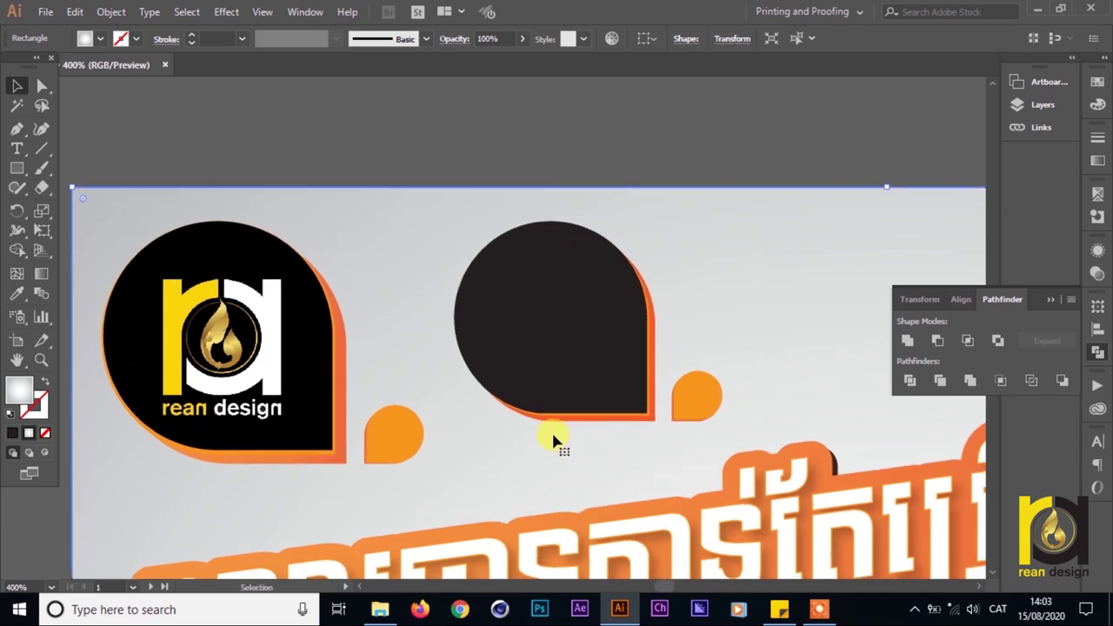
{"action": "double_click", "coordinate": [188, 311]}
{"action": "left_click", "coordinate": [190, 315]}
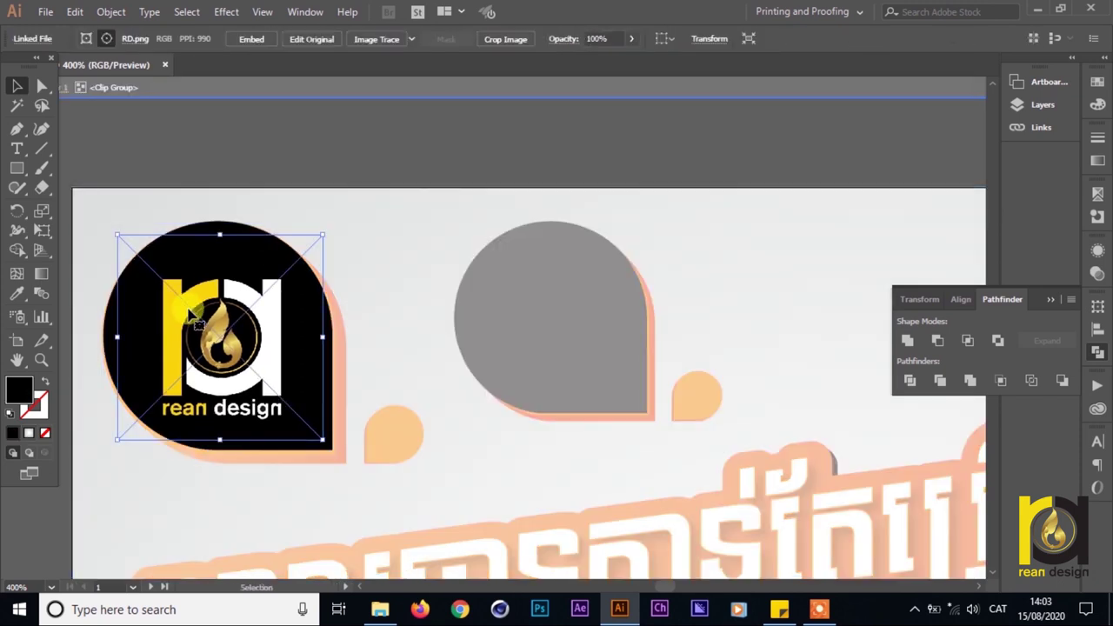
{"action": "key", "text": "ctrl"}
{"action": "key", "text": "v"}
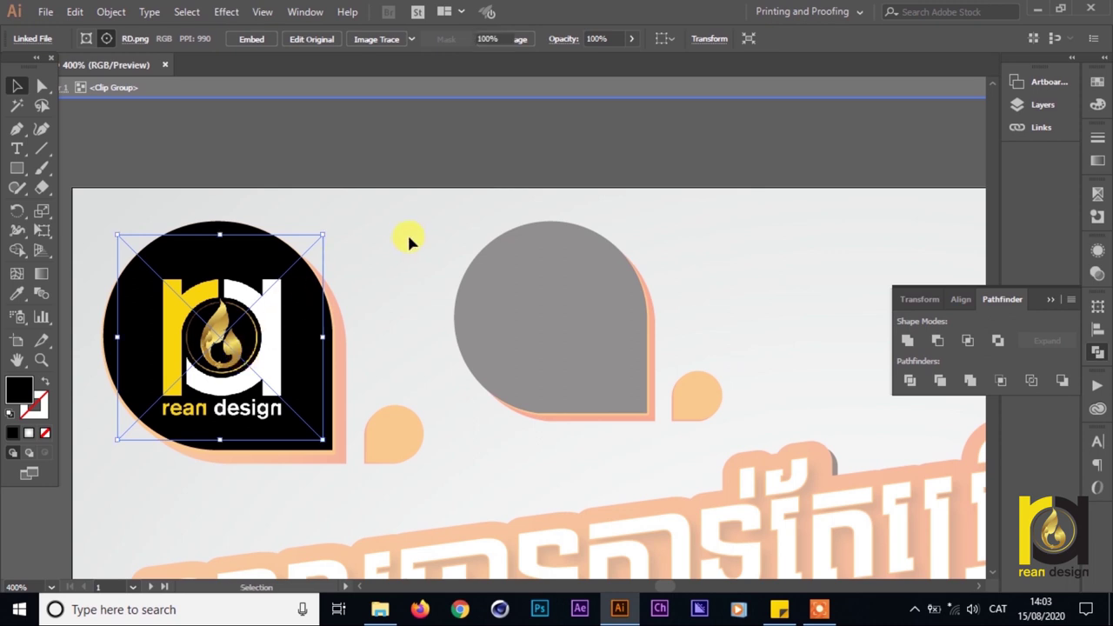
{"action": "key", "text": "Escape"}
{"action": "key", "text": "a"}
{"action": "key", "text": "ctrl+v"}
{"action": "left_click_drag", "start_coordinate": [520, 330], "coordinate": [827, 309]}
{"action": "left_click_drag", "start_coordinate": [633, 318], "coordinate": [490, 318]}
- Copy the black teardrop from inside the new badge's group and paste it in place outside the group
{"action": "double_click", "coordinate": [490, 318]}
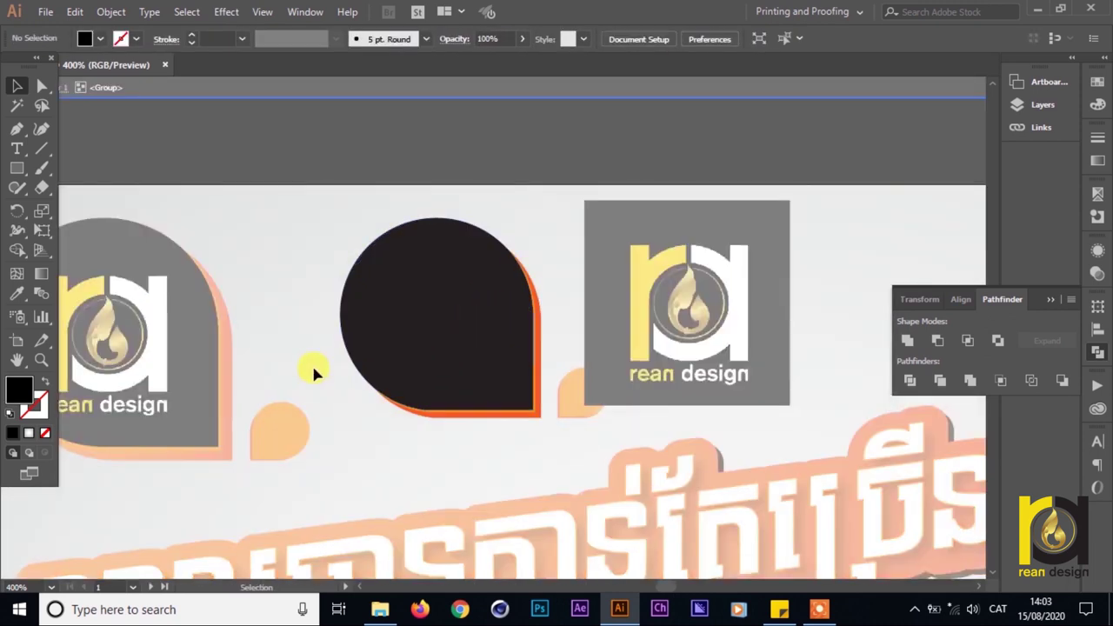
{"action": "left_click", "coordinate": [406, 320]}
{"action": "double_click", "coordinate": [427, 443]}
{"action": "left_click", "coordinate": [438, 323]}
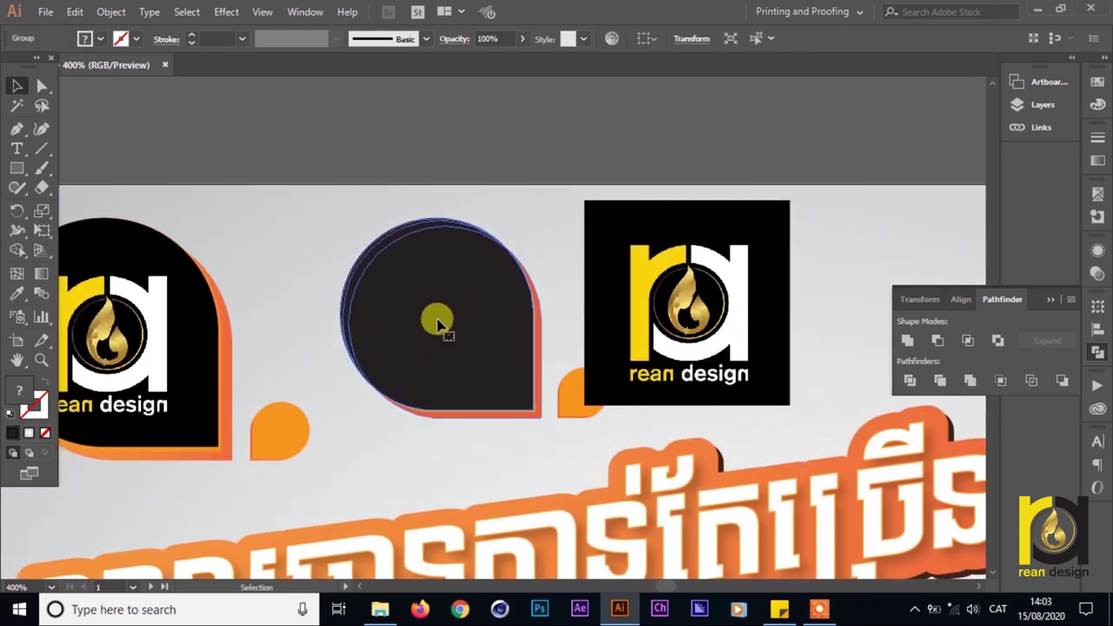
{"action": "double_click", "coordinate": [437, 311]}
{"action": "left_click", "coordinate": [437, 314]}
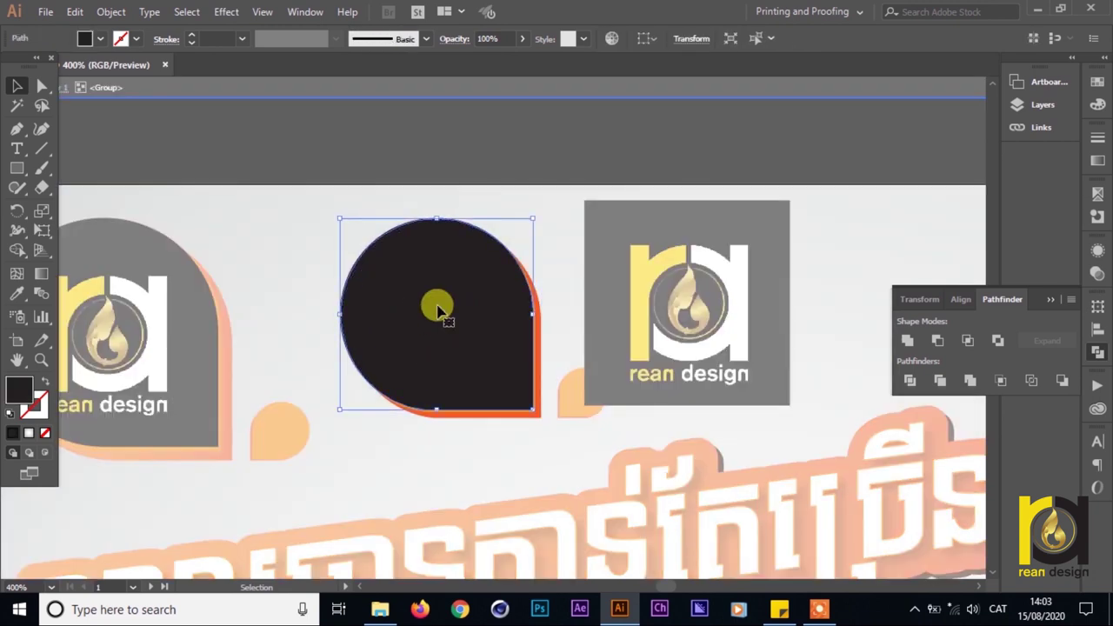
{"action": "left_click", "coordinate": [469, 421]}
{"action": "double_click", "coordinate": [468, 422]}
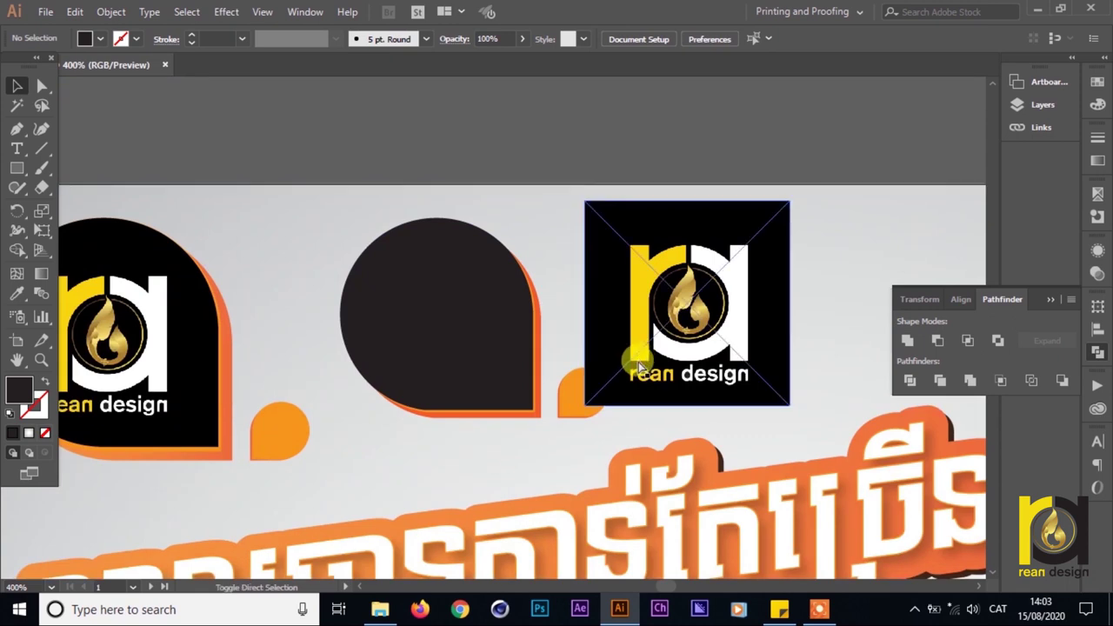
{"action": "key", "text": "ctrl+z"}
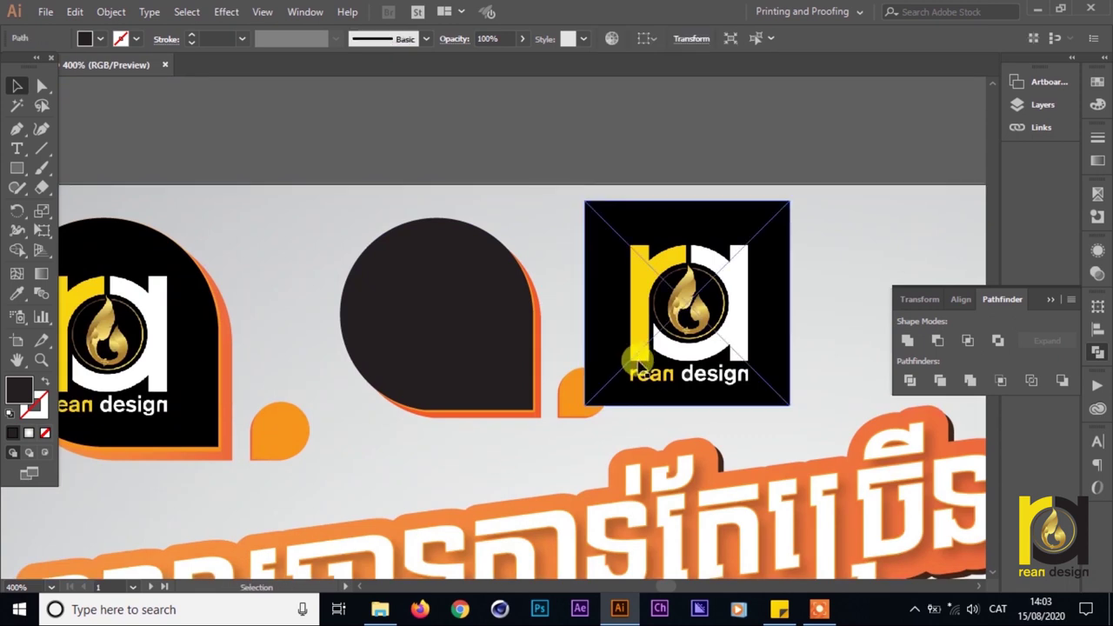
- Move the RD.png logo over the new badge, centred behind the copied black teardrop
{"action": "left_click_drag", "start_coordinate": [708, 307], "coordinate": [536, 284]}
{"action": "left_click", "coordinate": [551, 443]}
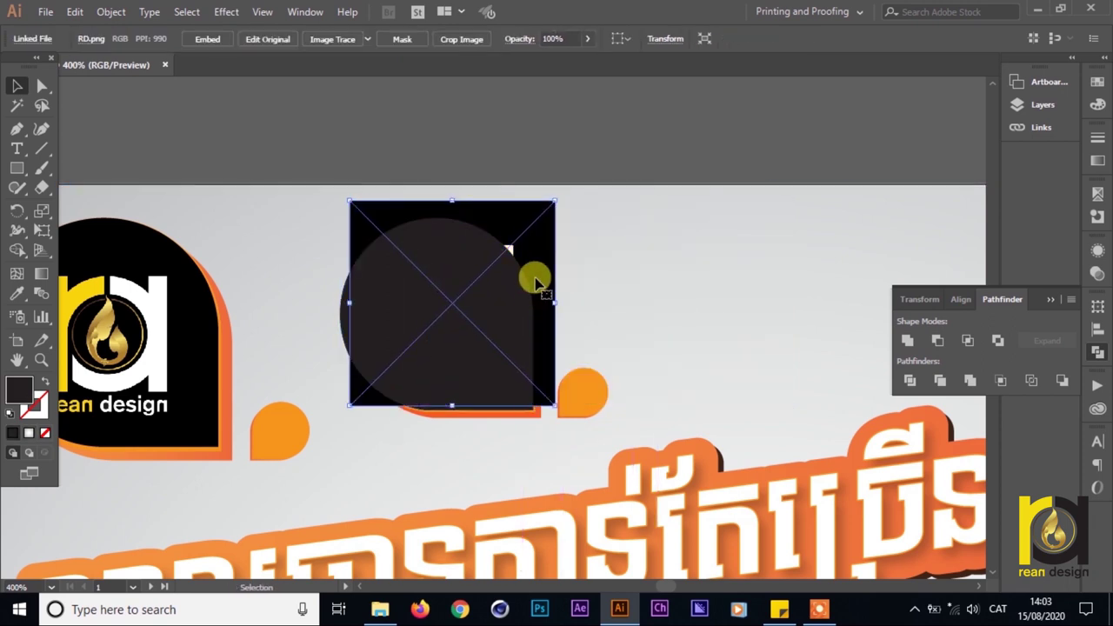
{"action": "left_click_drag", "start_coordinate": [539, 228], "coordinate": [532, 239]}
{"action": "left_click_drag", "start_coordinate": [526, 244], "coordinate": [528, 240]}
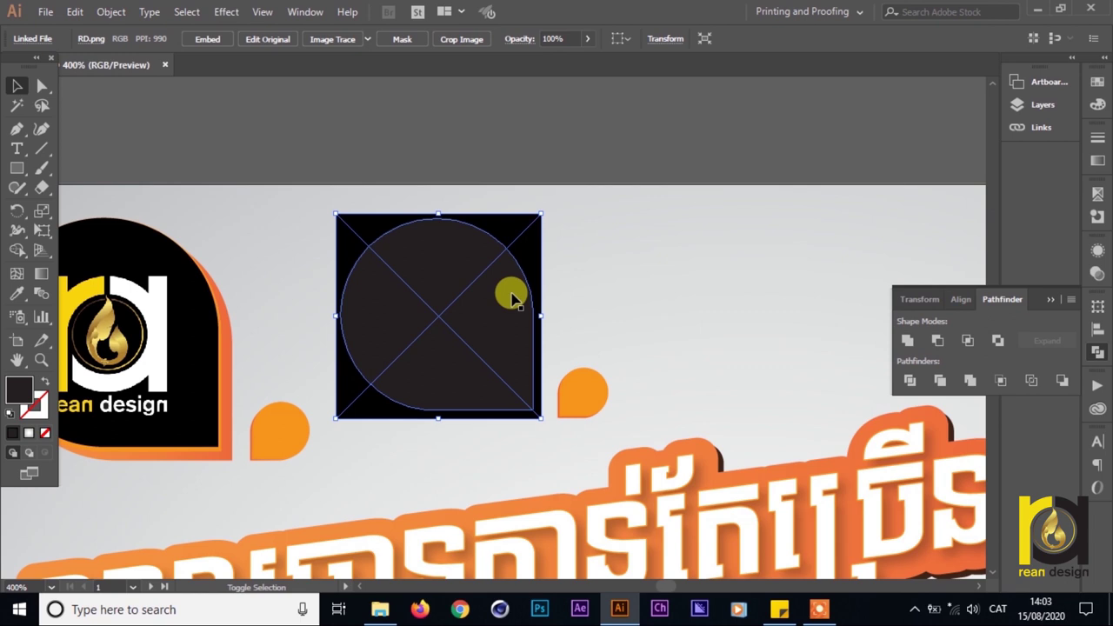
- Make a clipping mask from the copied black teardrop and the RD.png logo
{"action": "left_click", "coordinate": [511, 297], "text": "shift"}
{"action": "right_click", "coordinate": [511, 294]}
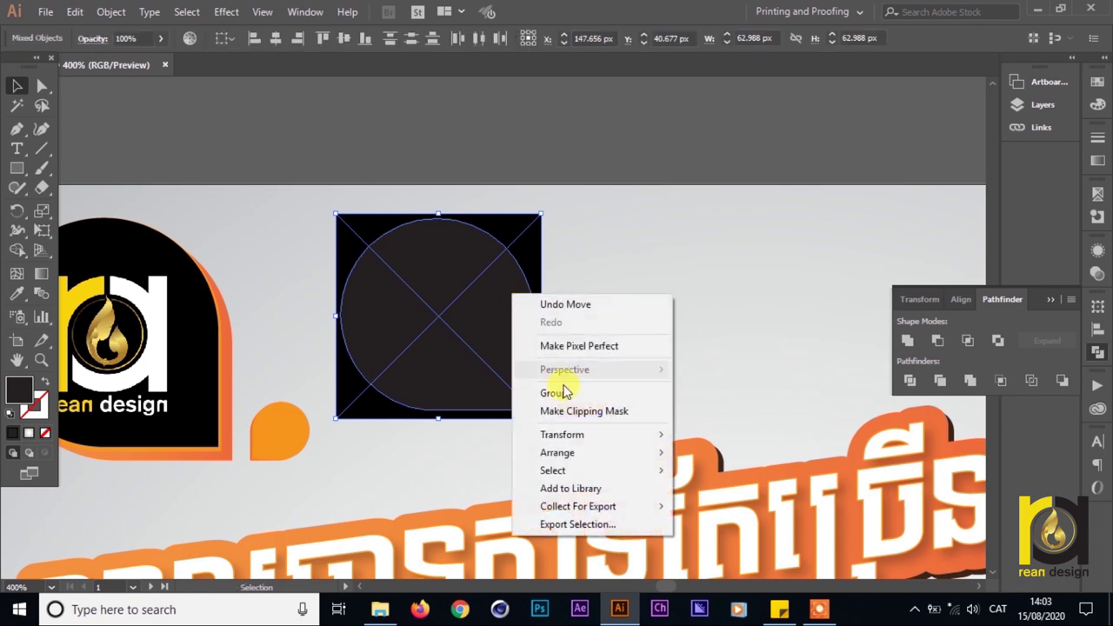
{"action": "left_click", "coordinate": [566, 412]}
{"action": "left_click", "coordinate": [633, 316]}
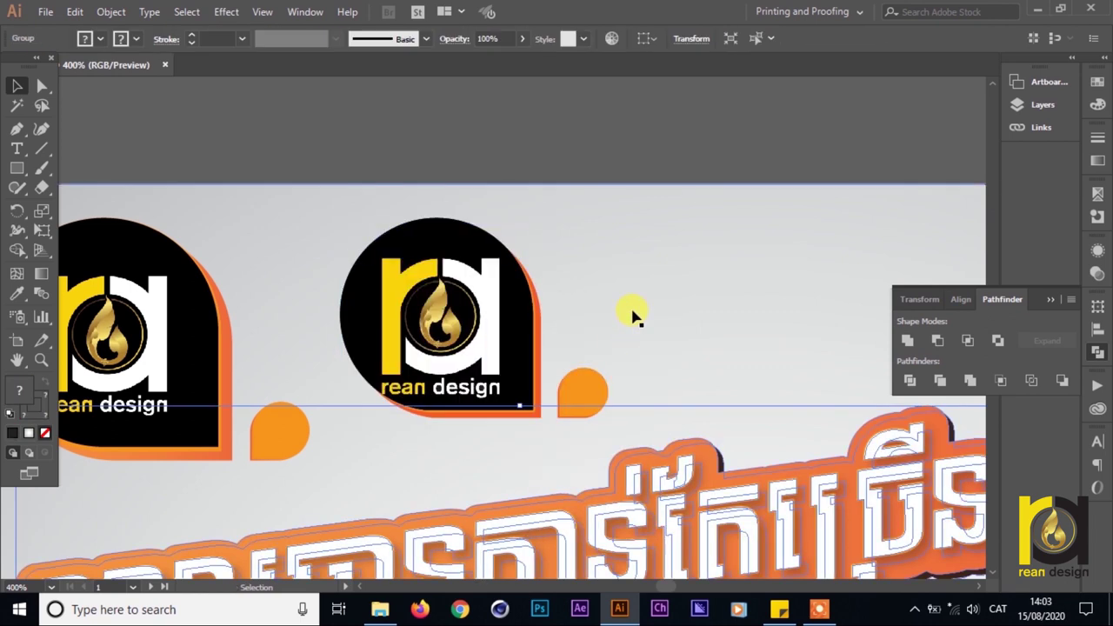
{"action": "left_click", "coordinate": [501, 309]}
{"action": "left_click", "coordinate": [633, 257]}
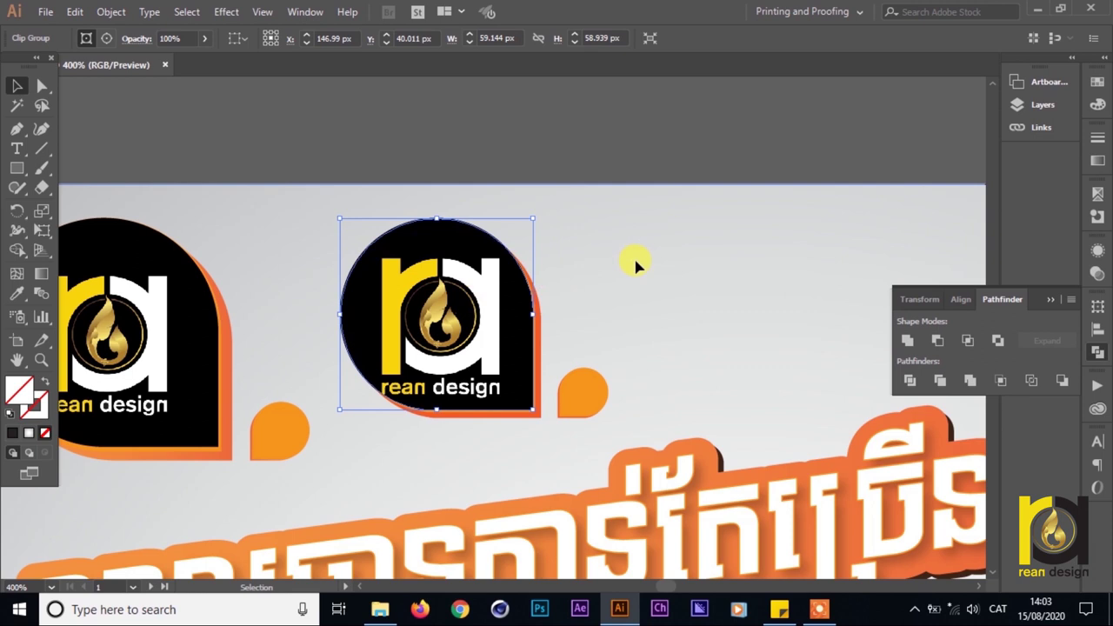
- Scale down the RD.png logo inside the new badge's clip group and centre it within the black teardrop
{"action": "left_click", "coordinate": [42, 85]}
{"action": "left_click", "coordinate": [487, 283]}
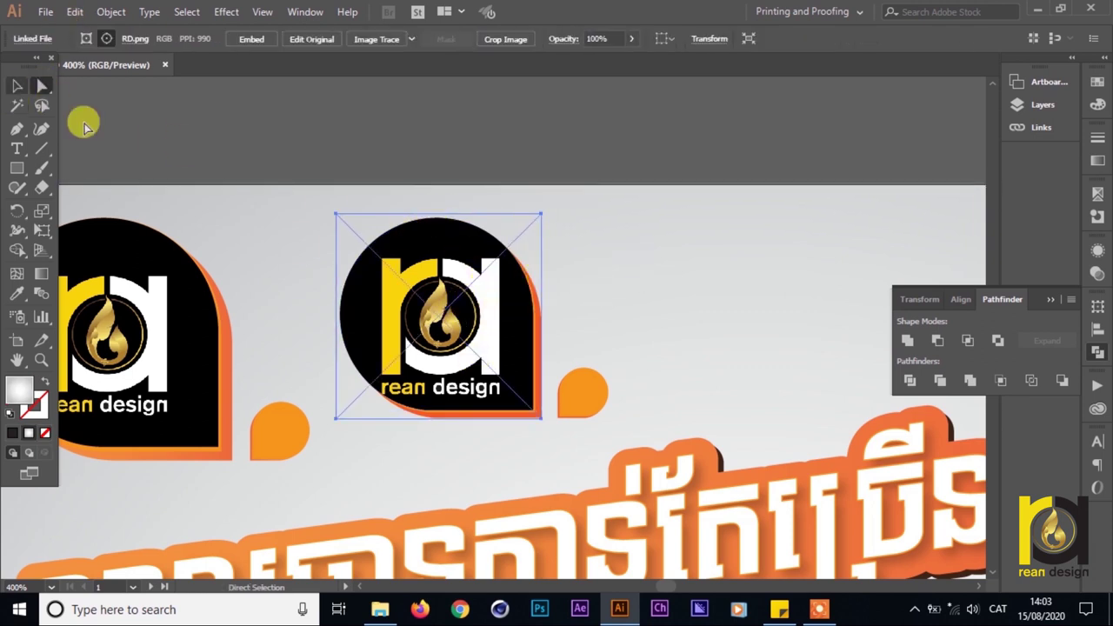
{"action": "scroll", "coordinate": [483, 325], "scroll_direction": "down", "scroll_amount": 2}
{"action": "scroll", "coordinate": [487, 271], "scroll_direction": "up", "scroll_amount": 1}
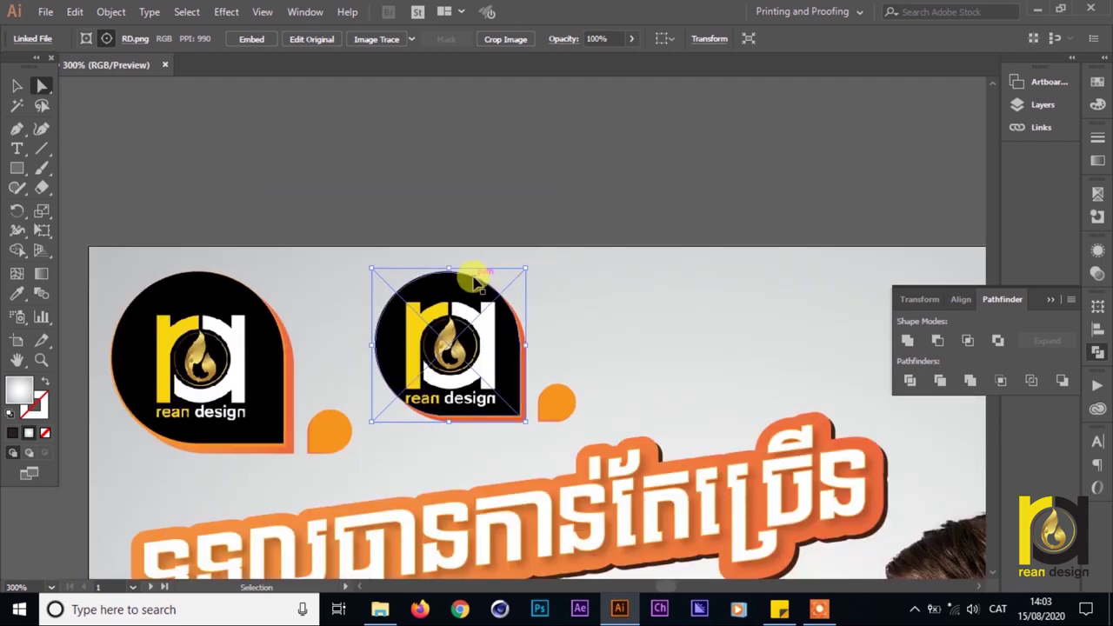
{"action": "key", "text": "ctrl+plus"}
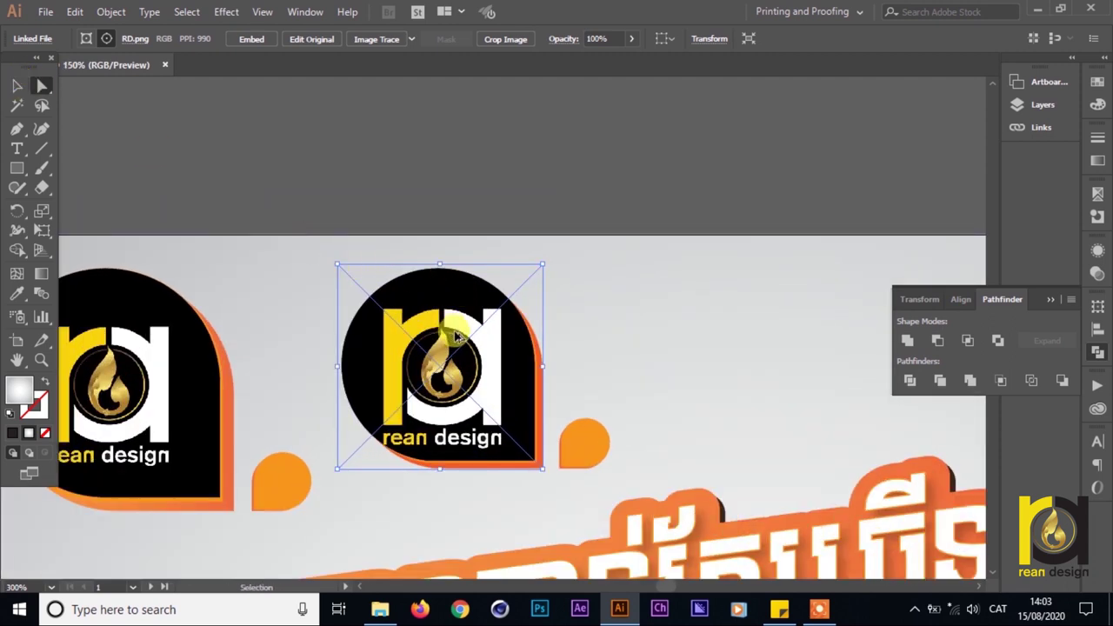
{"action": "key", "text": "ctrl+1"}
{"action": "scroll", "coordinate": [443, 333], "scroll_direction": "up", "scroll_amount": 3}
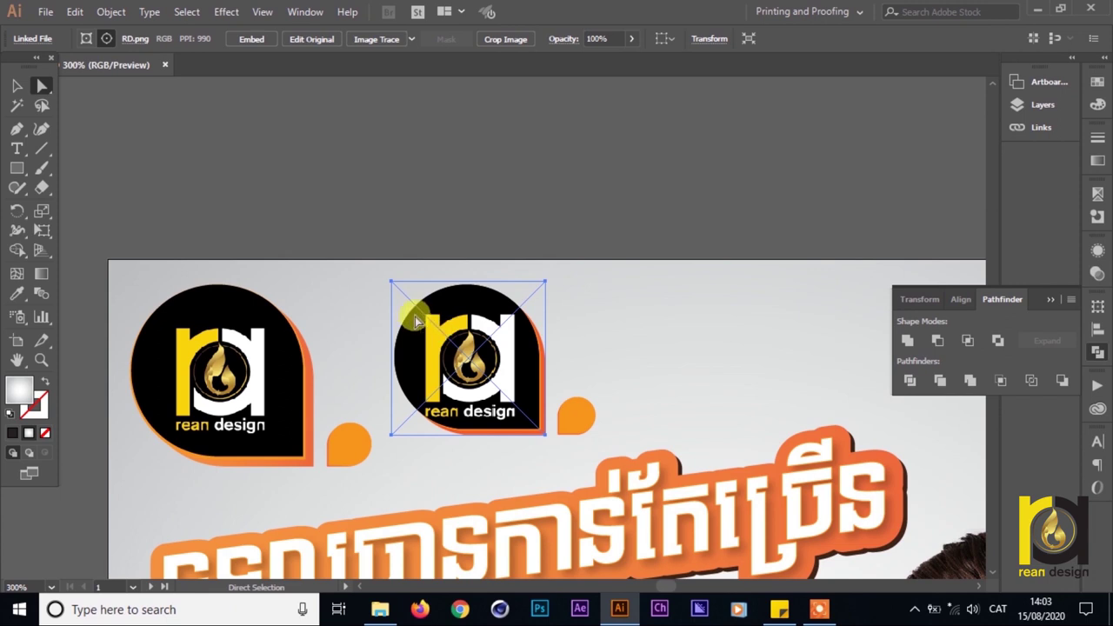
{"action": "mouse_move", "coordinate": [392, 281]}
{"action": "left_mouse_down"}
{"action": "mouse_move", "coordinate": [409, 298]}
{"action": "mouse_move", "coordinate": [398, 288]}
{"action": "left_mouse_up"}
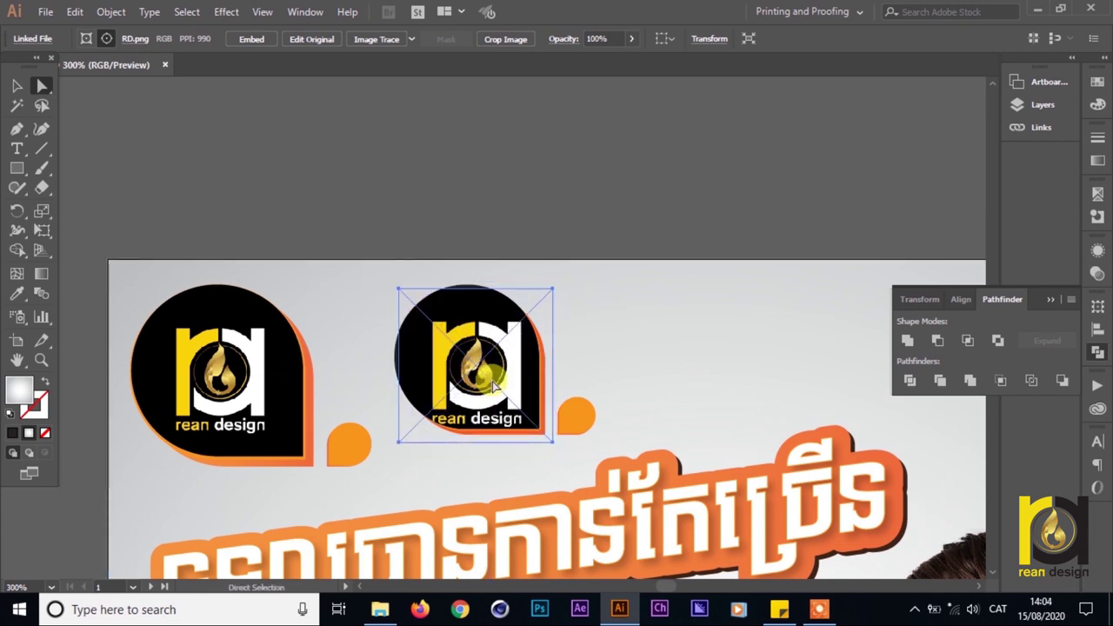
{"action": "left_click_drag", "start_coordinate": [502, 403], "coordinate": [477, 370]}
{"action": "key", "text": "e"}
{"action": "left_click_drag", "start_coordinate": [542, 276], "coordinate": [522, 286]}
{"action": "scroll", "coordinate": [522, 329], "scroll_direction": "up", "scroll_amount": 1}
{"action": "left_click_drag", "start_coordinate": [522, 339], "coordinate": [522, 347]}
{"action": "key", "text": "a"}
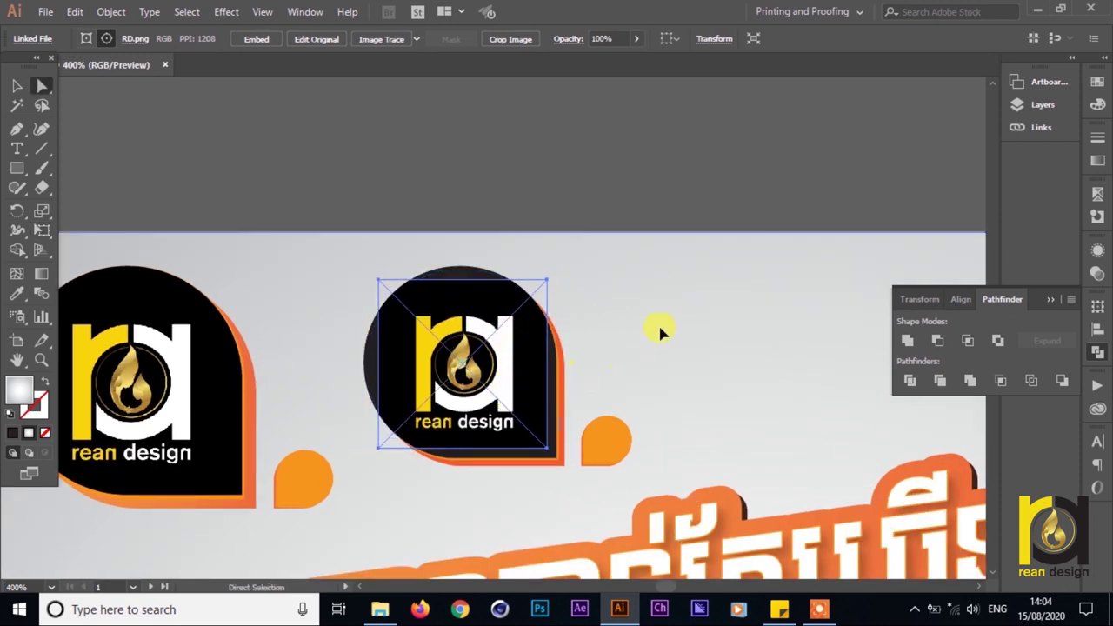
- Fill the new badge's clipping teardrop with the black sampled from the logo's background
{"action": "left_click", "coordinate": [661, 333]}
{"action": "left_click", "coordinate": [547, 458]}
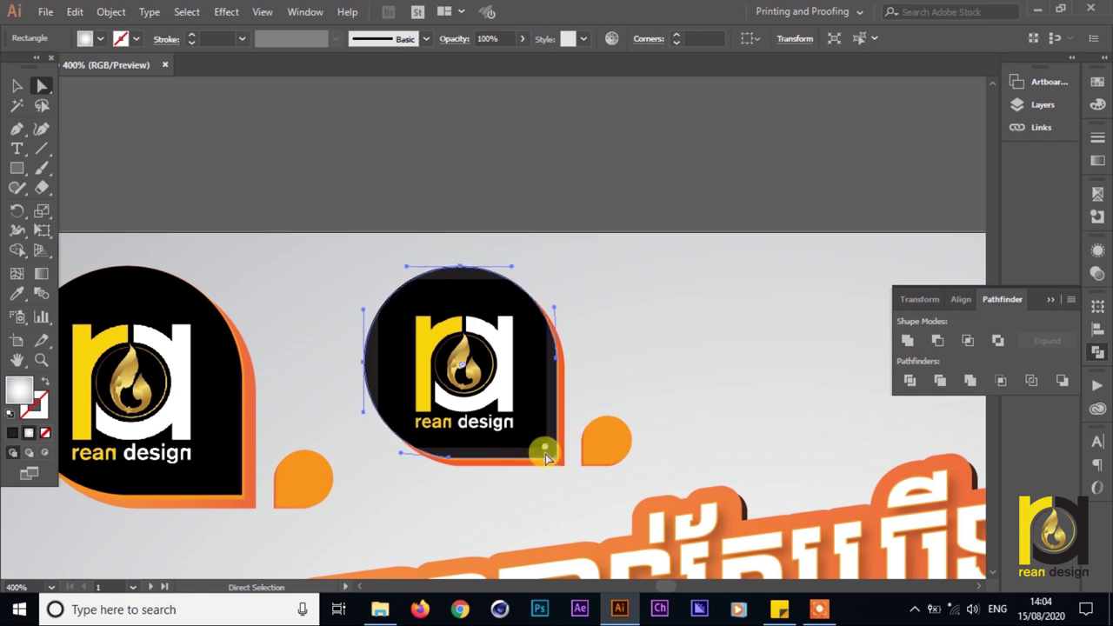
{"action": "key", "text": "i"}
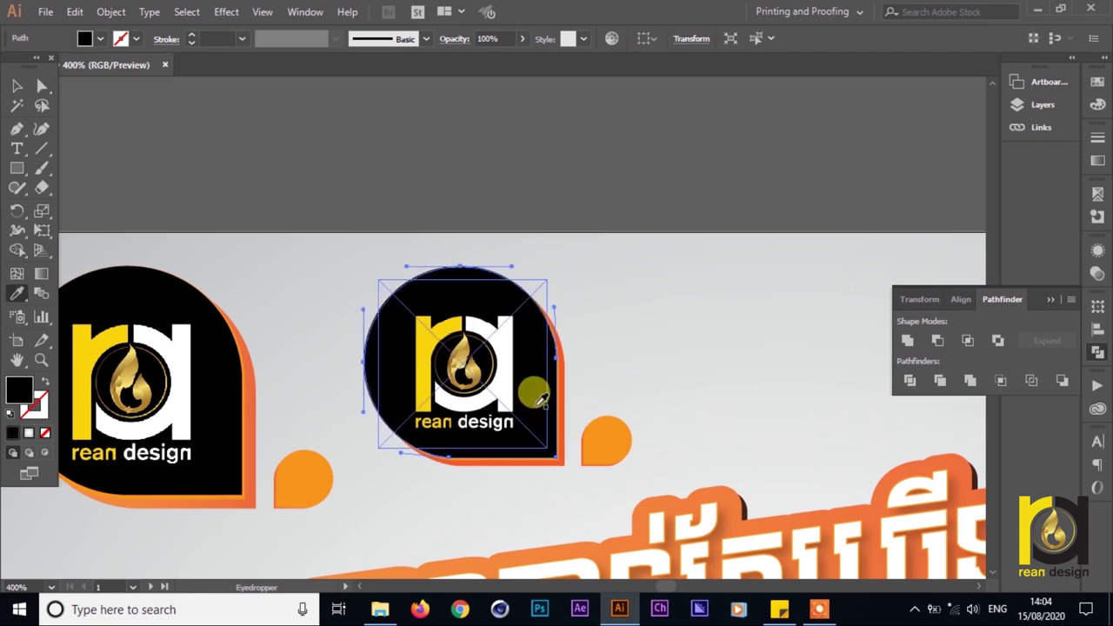
{"action": "key", "text": "v"}
{"action": "left_click", "coordinate": [620, 331]}
{"action": "scroll", "coordinate": [621, 331], "scroll_direction": "down", "scroll_amount": 1}
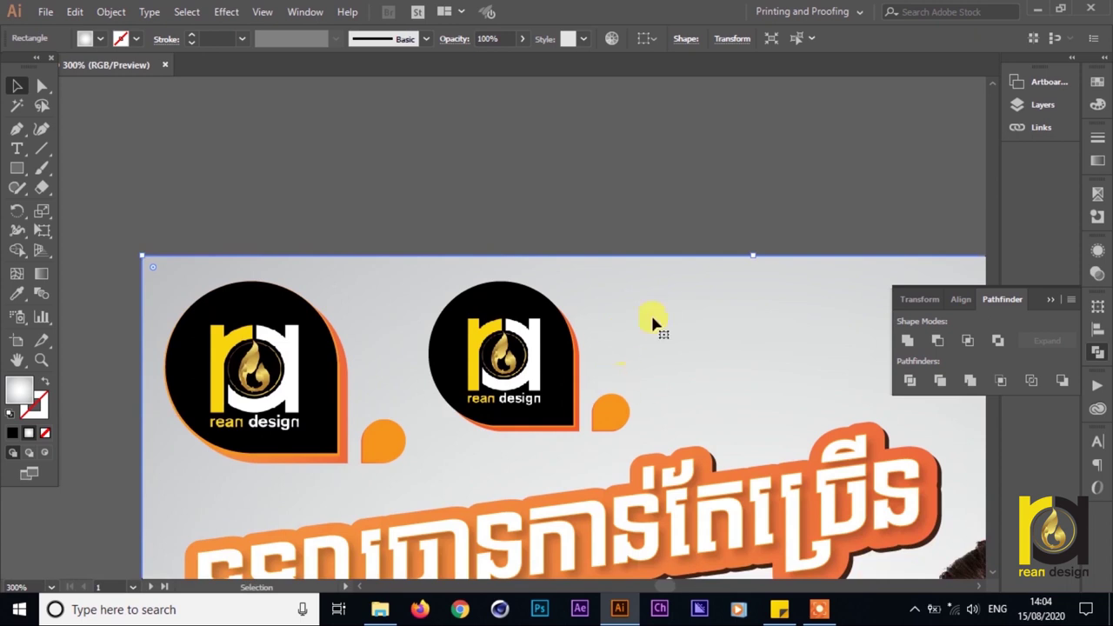
{"action": "scroll", "coordinate": [617, 195], "scroll_direction": "down", "scroll_amount": 2}
{"action": "left_click_drag", "start_coordinate": [589, 160], "coordinate": [358, 138]}
{"action": "scroll", "coordinate": [372, 254], "scroll_direction": "down", "scroll_amount": 2}
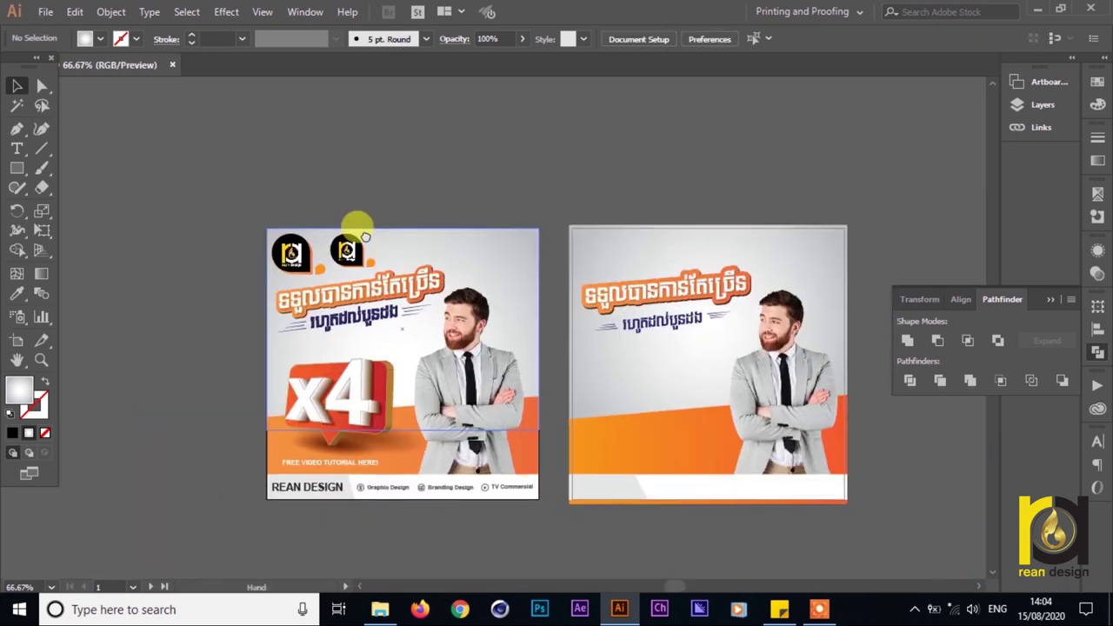
{"action": "left_click_drag", "start_coordinate": [395, 256], "coordinate": [296, 205]}
{"action": "scroll", "coordinate": [267, 212], "scroll_direction": "up", "scroll_amount": 1}
{"action": "scroll", "coordinate": [272, 216], "scroll_direction": "up", "scroll_amount": 1}
{"action": "left_click", "coordinate": [276, 218]}
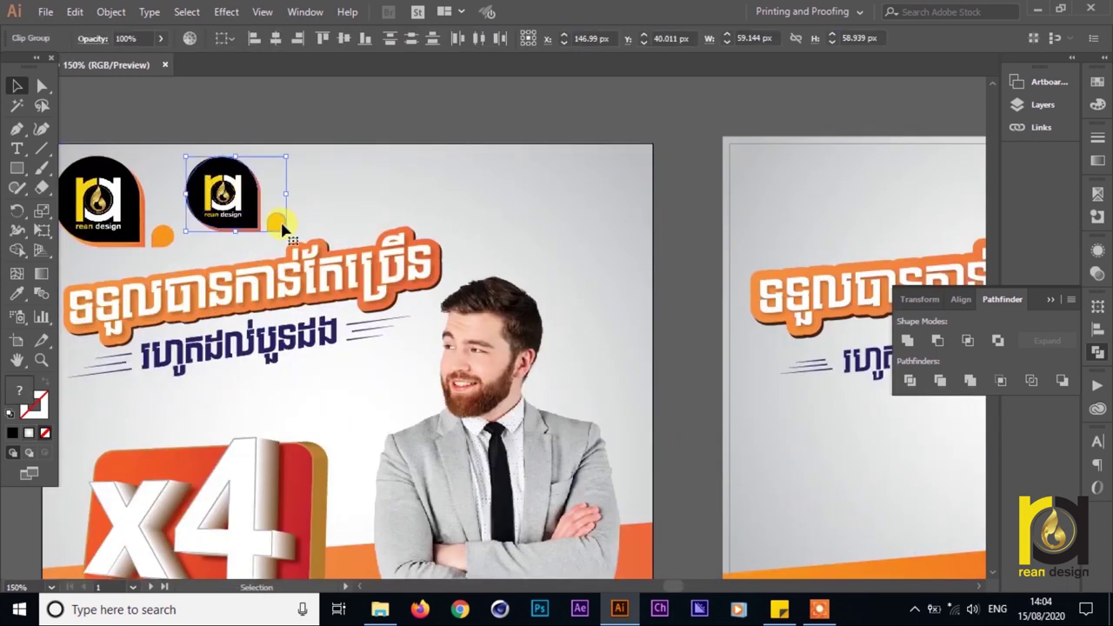
{"action": "scroll", "coordinate": [234, 215], "scroll_direction": "up", "scroll_amount": 3}
{"action": "left_click", "coordinate": [391, 178]}
{"action": "left_click_drag", "start_coordinate": [254, 180], "coordinate": [368, 180]}
{"action": "key", "text": "ctrl+z"}
{"action": "key", "text": "v"}
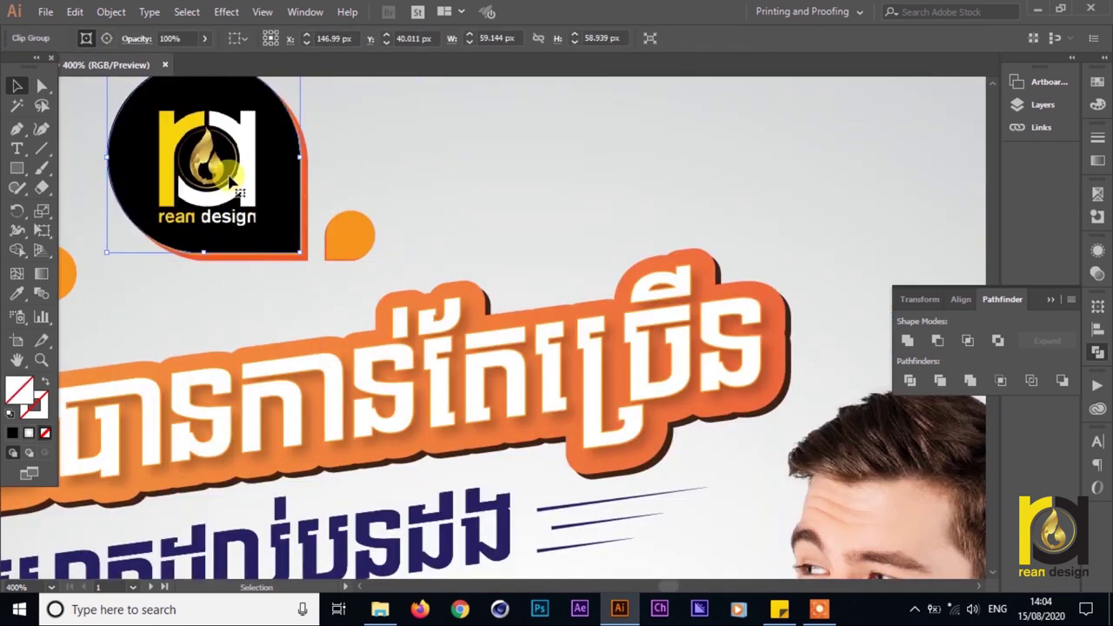
- Select the new badge's clip group, its orange layers and the small teardrop, and move them above the headline on the second artboard
{"action": "left_click", "coordinate": [305, 286]}
{"action": "left_click", "coordinate": [242, 183]}
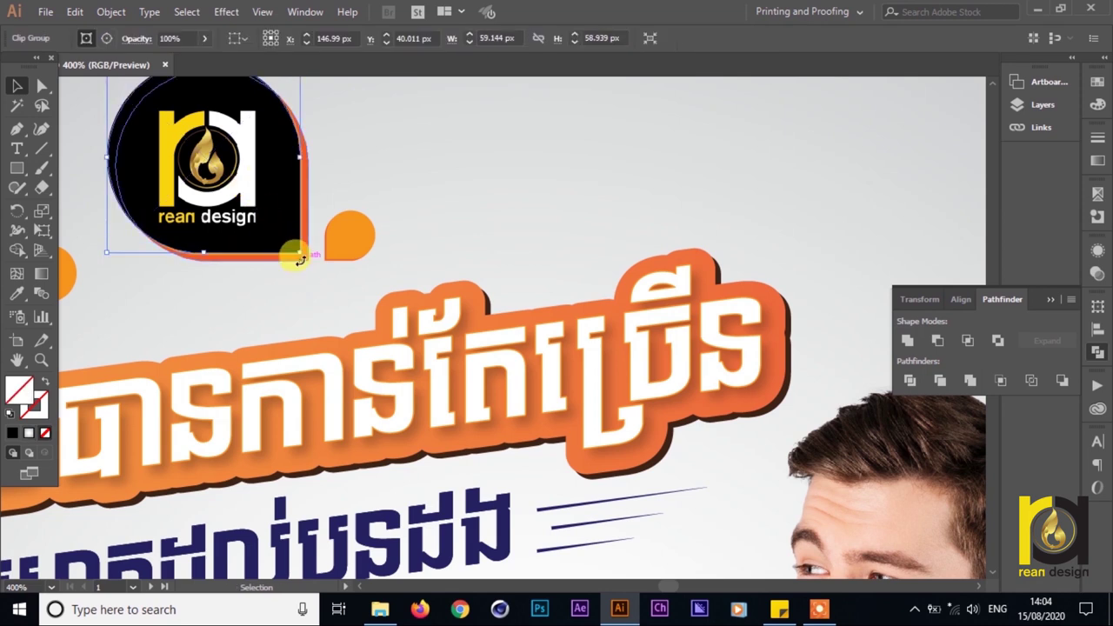
{"action": "left_click", "coordinate": [309, 276]}
{"action": "left_click", "coordinate": [303, 257]}
{"action": "left_click_drag", "start_coordinate": [303, 257], "coordinate": [303, 258]}
{"action": "scroll", "coordinate": [305, 254], "scroll_direction": "up", "scroll_amount": 1}
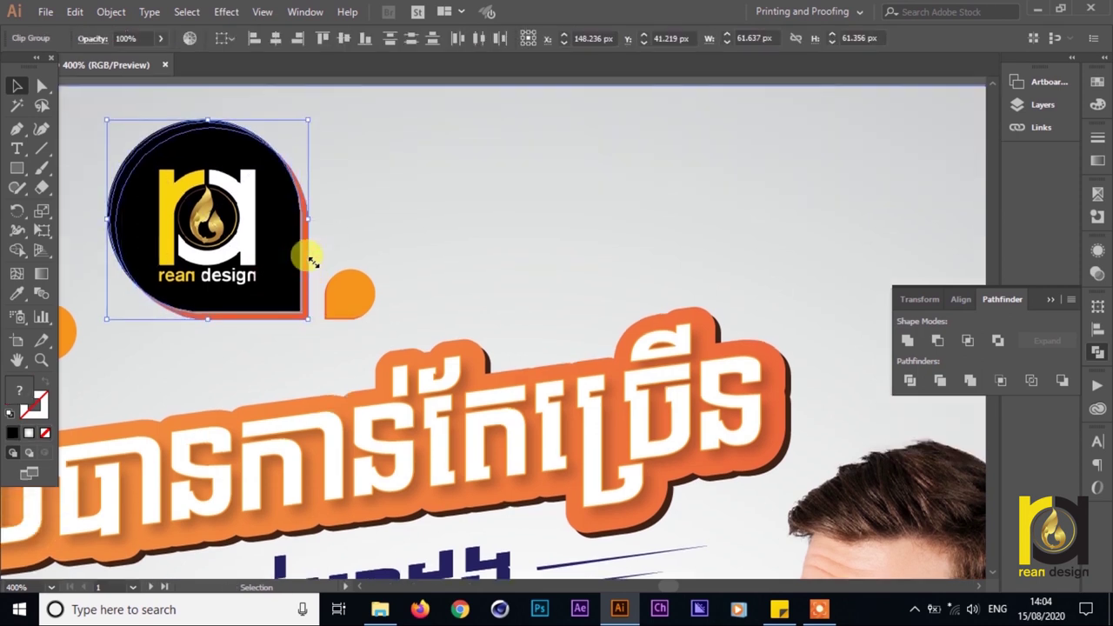
{"action": "left_click", "coordinate": [346, 290], "text": "shift"}
{"action": "scroll", "coordinate": [344, 285], "scroll_direction": "down", "scroll_amount": 4}
{"action": "left_click_drag", "start_coordinate": [374, 281], "coordinate": [338, 306]}
{"action": "left_click_drag", "start_coordinate": [273, 278], "coordinate": [663, 282]}
{"action": "left_click", "coordinate": [730, 178]}
{"action": "left_click_drag", "start_coordinate": [770, 170], "coordinate": [589, 149]}
- Draw a rectangle below the subtitle on the second artboard, left of the man, and round all its corners
{"action": "scroll", "coordinate": [594, 166], "scroll_direction": "down", "scroll_amount": 3}
{"action": "left_click_drag", "start_coordinate": [536, 406], "coordinate": [621, 380]}
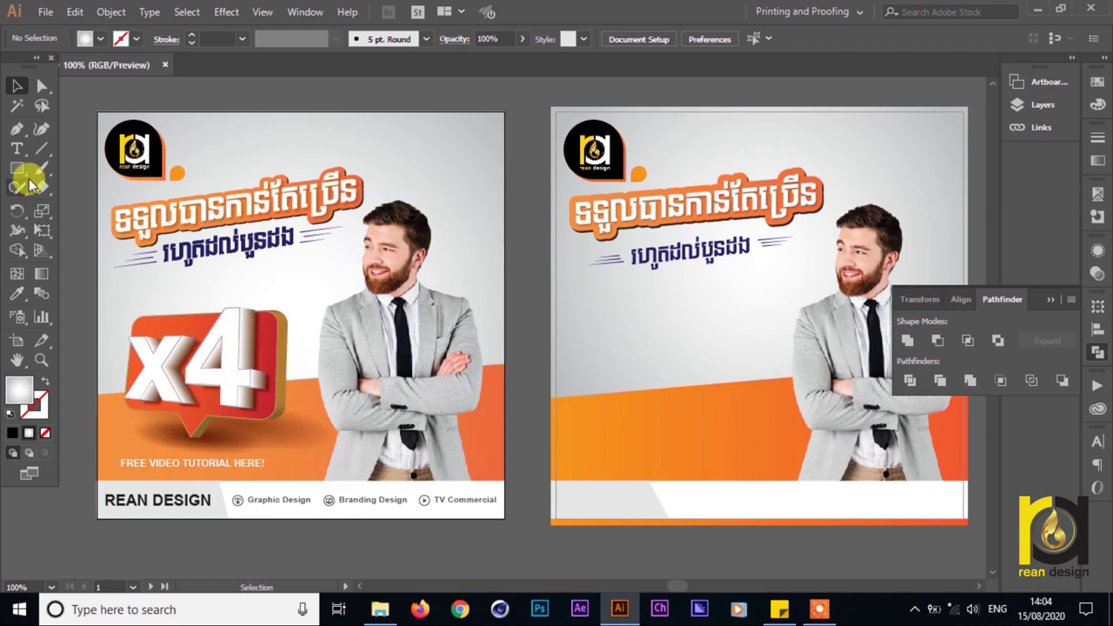
{"action": "left_click_drag", "start_coordinate": [15, 168], "coordinate": [57, 169]}
{"action": "scroll", "coordinate": [597, 310], "scroll_direction": "down", "scroll_amount": 1}
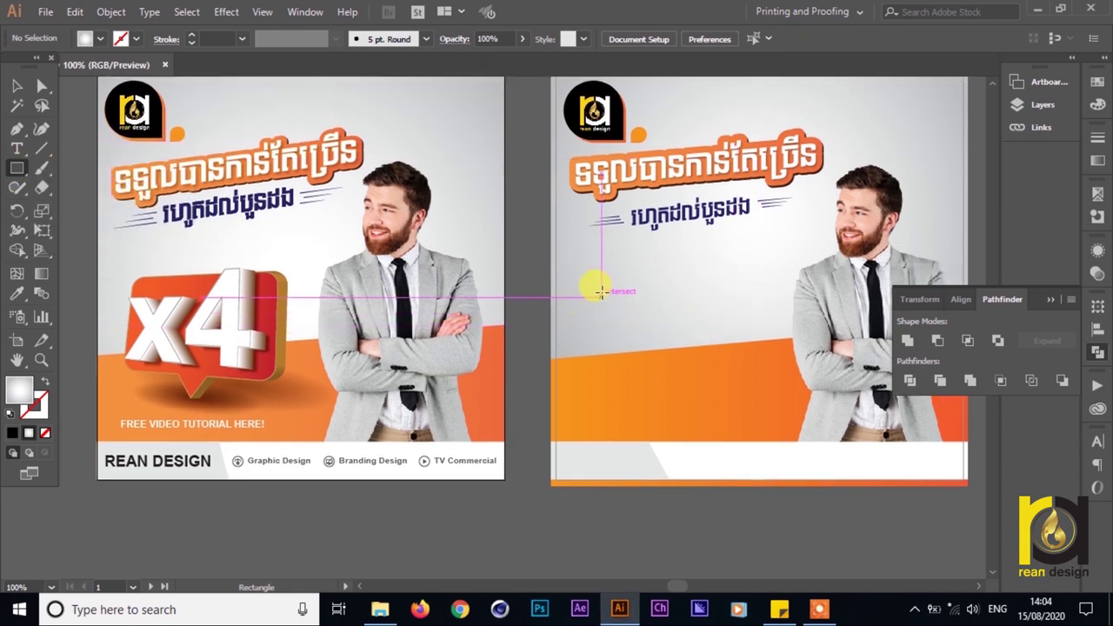
{"action": "left_click_drag", "start_coordinate": [588, 269], "coordinate": [759, 361]}
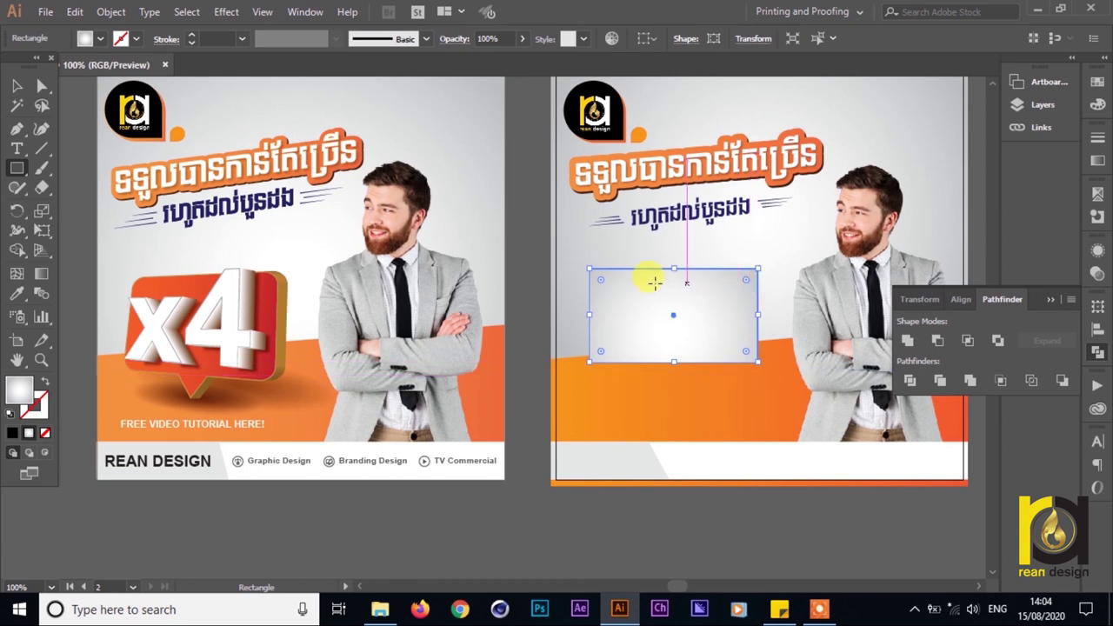
{"action": "scroll", "coordinate": [670, 293], "scroll_direction": "up", "scroll_amount": 4}
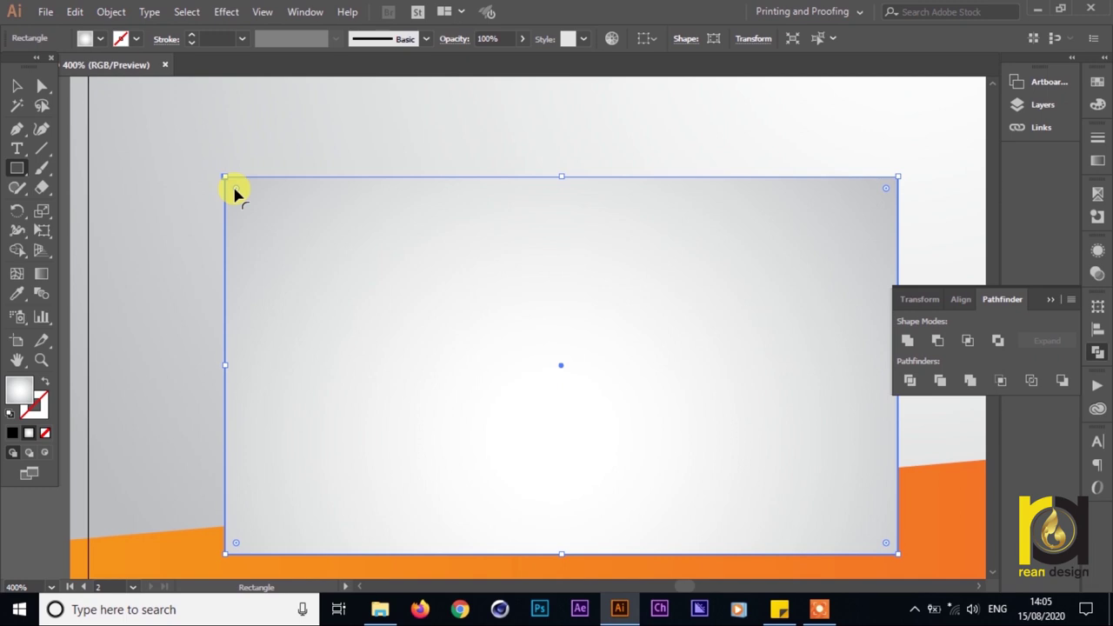
{"action": "left_click_drag", "start_coordinate": [234, 189], "coordinate": [265, 224]}
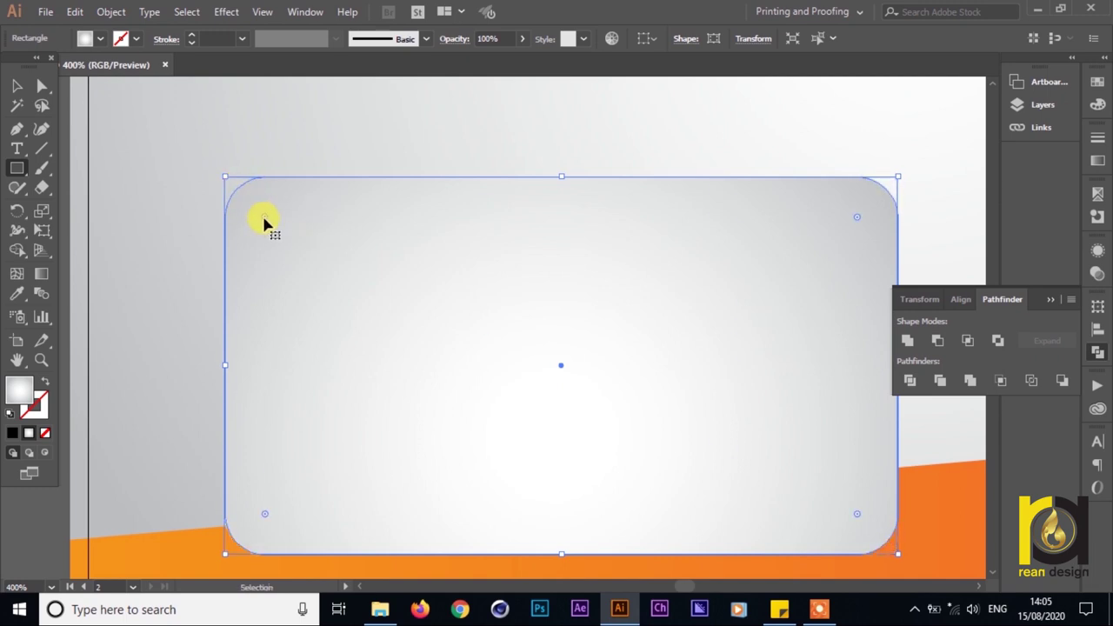
{"action": "scroll", "coordinate": [265, 224], "scroll_direction": "down", "scroll_amount": 4}
{"action": "left_click", "coordinate": [19, 87]}
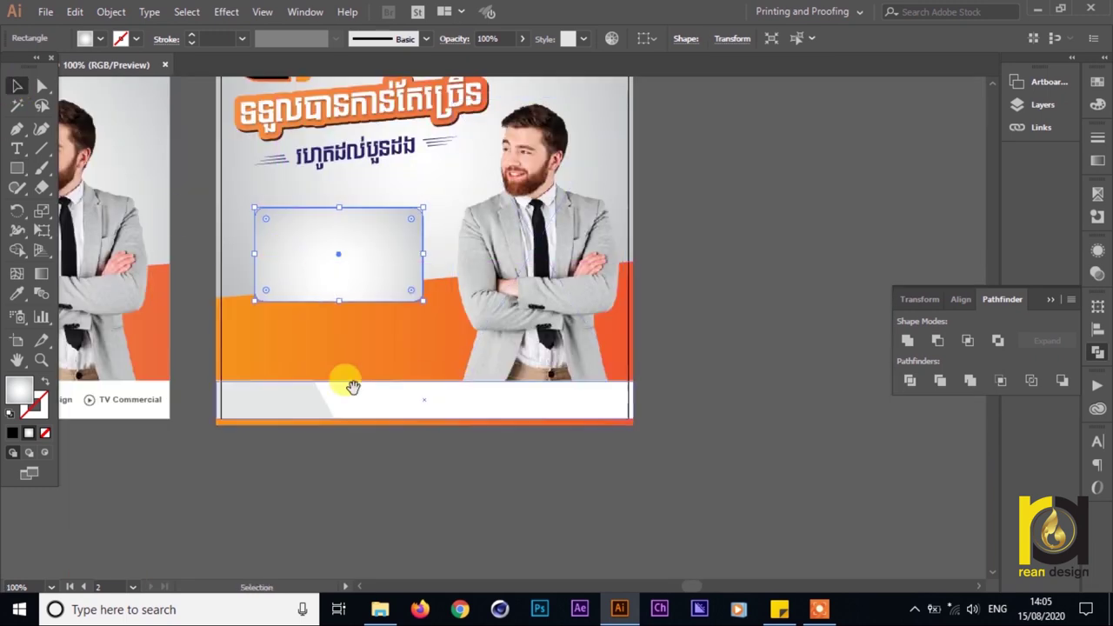
- Examine the pointed tail of the original x4 speech bubble and activate the Rectangle tool
{"action": "left_click_drag", "start_coordinate": [348, 385], "coordinate": [666, 356]}
{"action": "scroll", "coordinate": [204, 308], "scroll_direction": "up", "scroll_amount": 3}
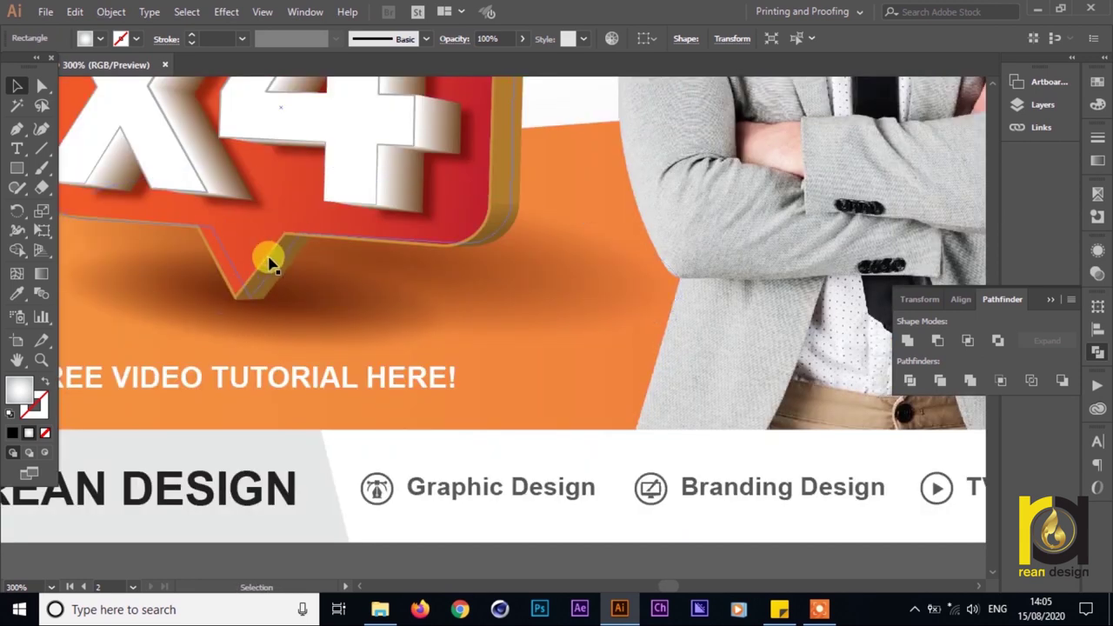
{"action": "scroll", "coordinate": [275, 257], "scroll_direction": "down", "scroll_amount": 3}
{"action": "left_click_drag", "start_coordinate": [561, 304], "coordinate": [196, 392]}
{"action": "scroll", "coordinate": [307, 314], "scroll_direction": "up", "scroll_amount": 2}
{"action": "scroll", "coordinate": [320, 433], "scroll_direction": "down", "scroll_amount": 2}
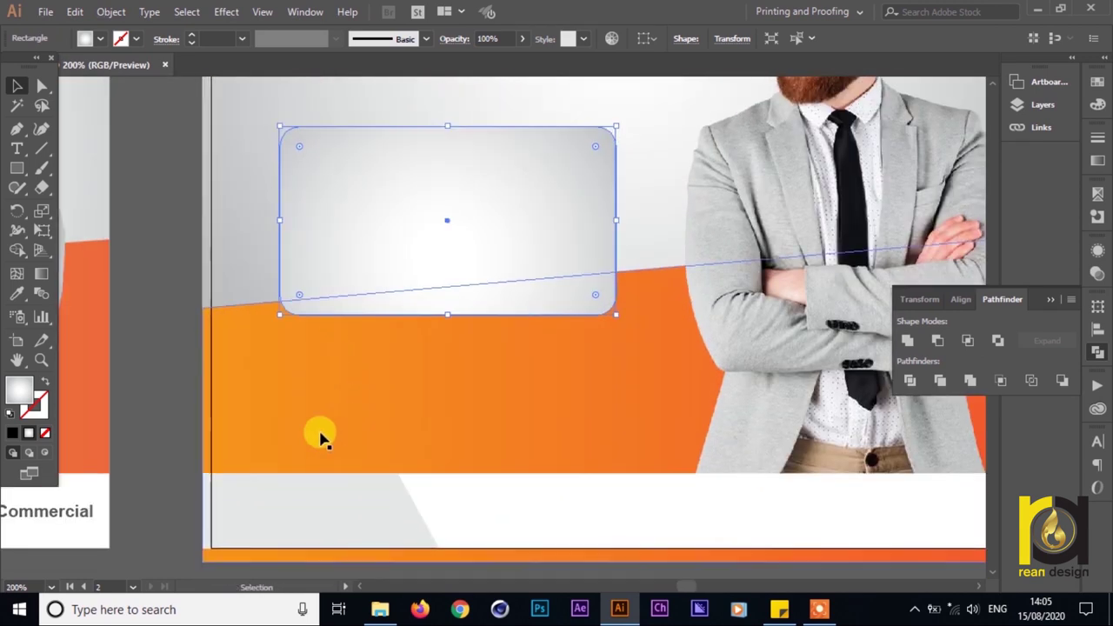
{"action": "left_click", "coordinate": [132, 268]}
{"action": "left_click_drag", "start_coordinate": [26, 168], "coordinate": [82, 162]}
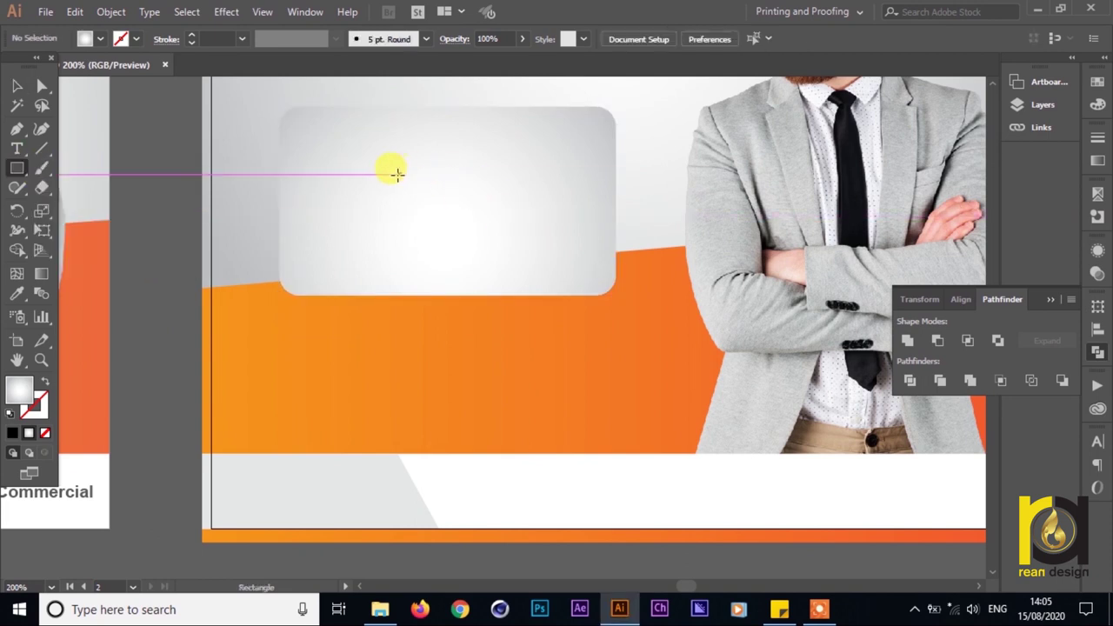
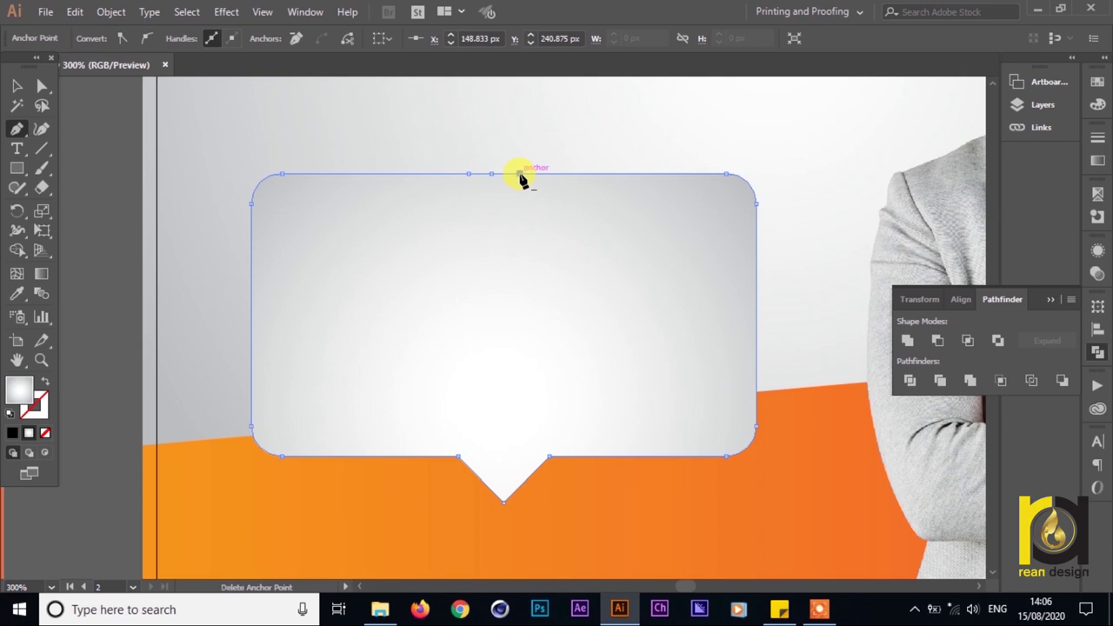
- Try to pull the middle anchor point on the bubble's top edge up into a peak, and undo the change
{"action": "left_click", "coordinate": [47, 85]}
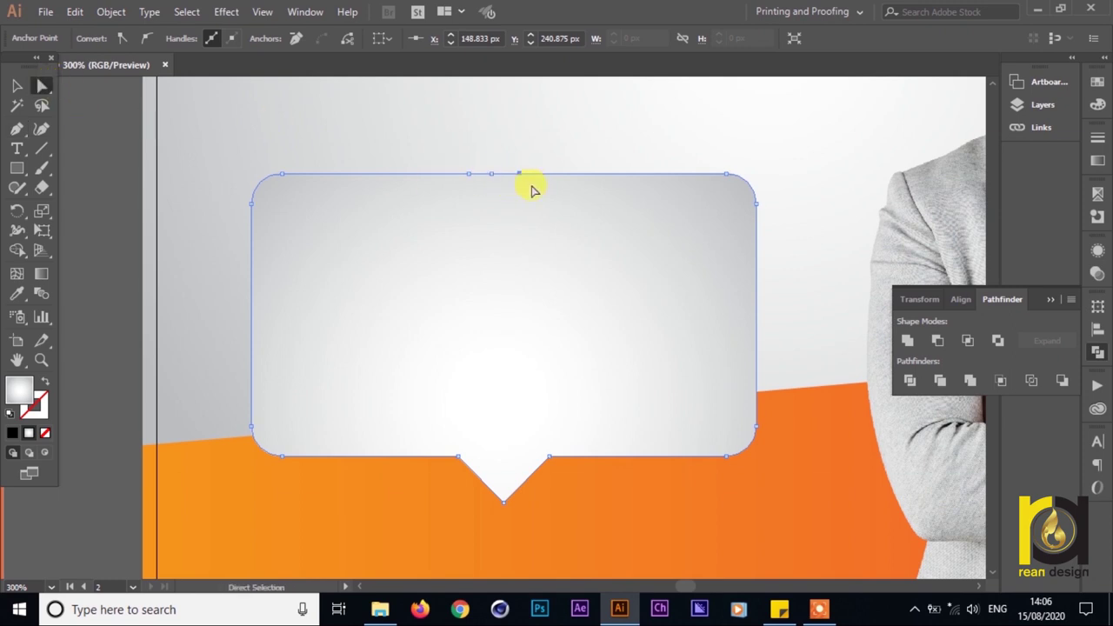
{"action": "left_click_drag", "start_coordinate": [493, 175], "coordinate": [495, 139]}
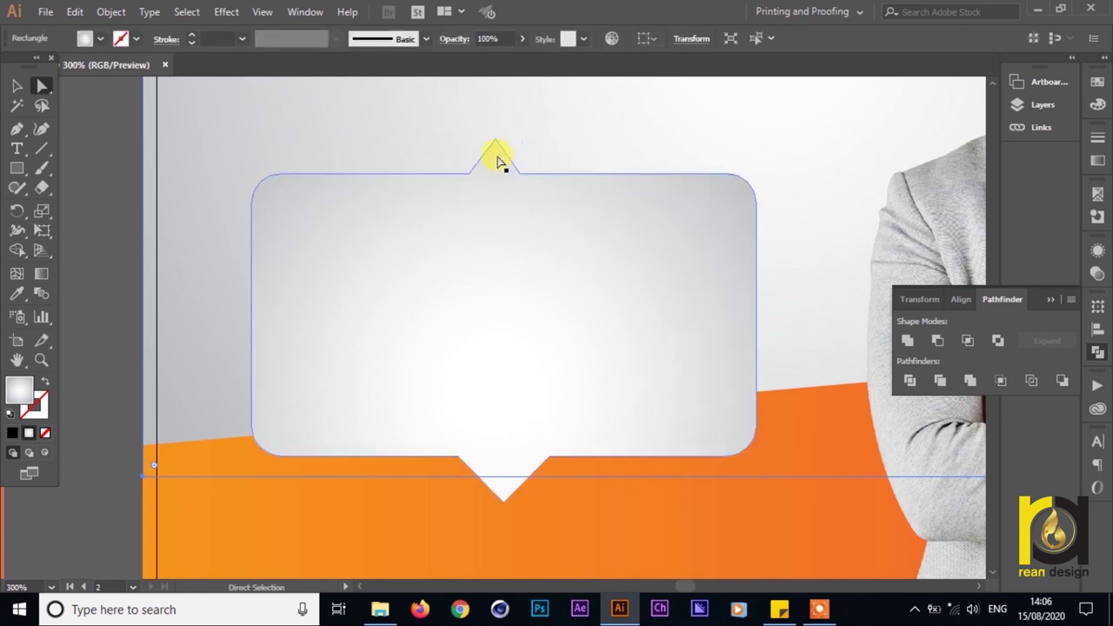
{"action": "left_click", "coordinate": [540, 463]}
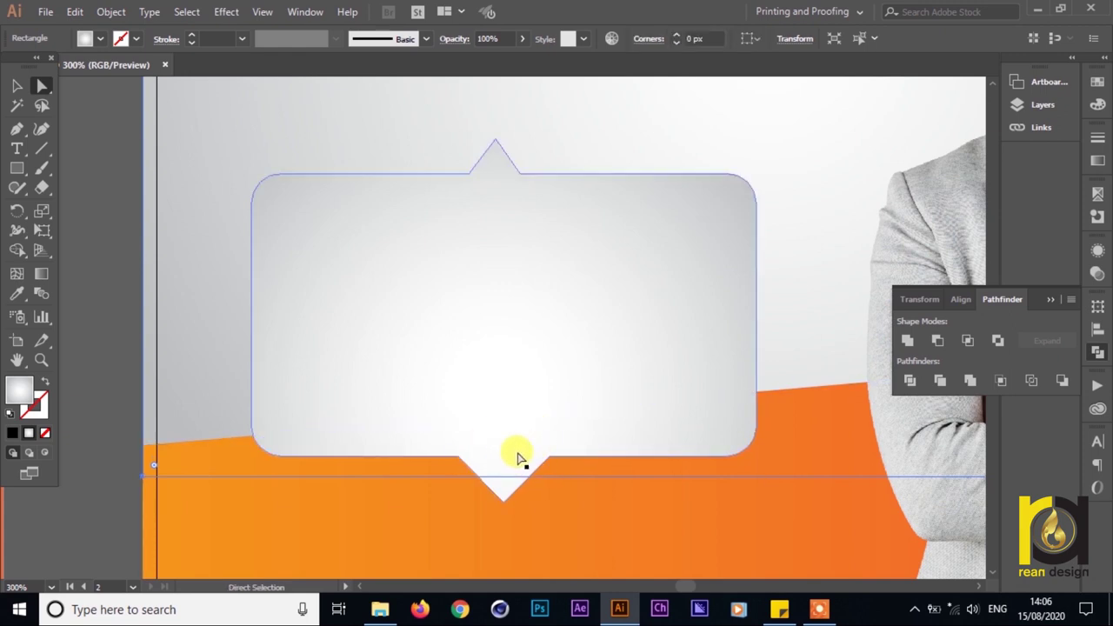
{"action": "key", "text": "ctrl"}
{"action": "left_click", "coordinate": [190, 265]}
{"action": "left_click", "coordinate": [21, 84]}
{"action": "left_click", "coordinate": [109, 154]}
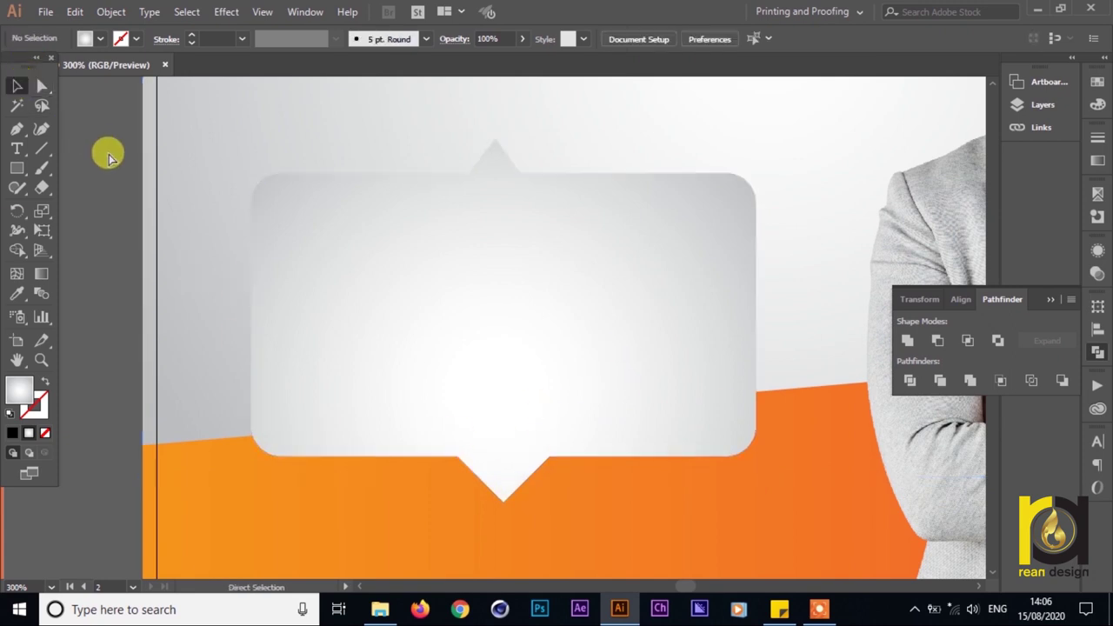
{"action": "key", "text": "ctrl+z"}
- Move the new speech bubble slightly down on the second artboard, guided by the original x4 bubble's position
{"action": "scroll", "coordinate": [455, 259], "scroll_direction": "down", "scroll_amount": 2}
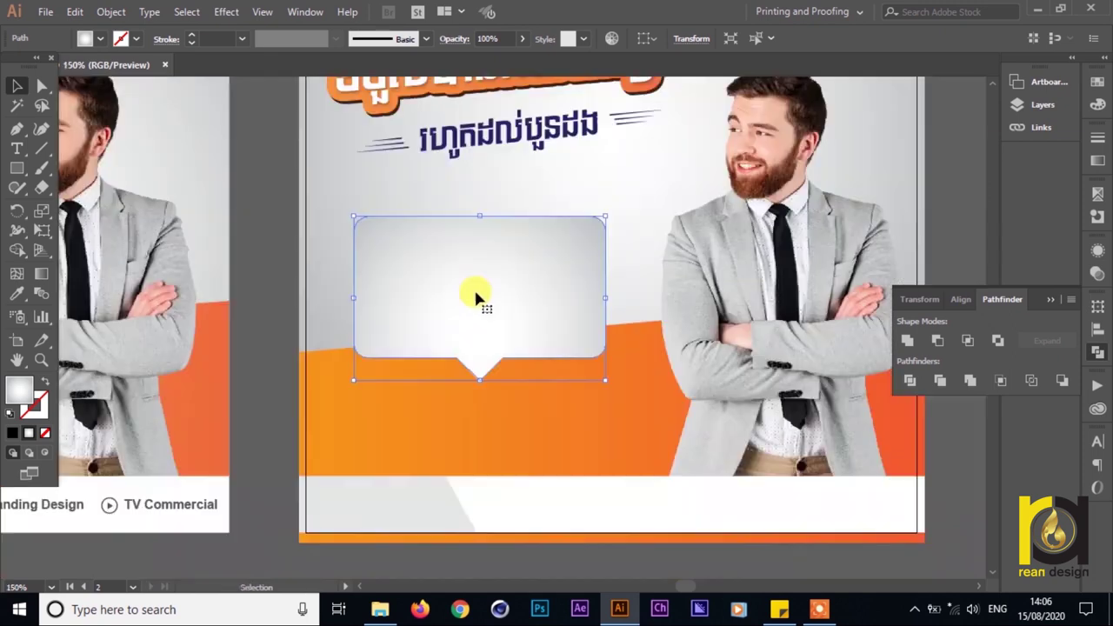
{"action": "scroll", "coordinate": [475, 296], "scroll_direction": "down", "scroll_amount": 2}
{"action": "left_click_drag", "start_coordinate": [355, 421], "coordinate": [658, 366]}
{"action": "left_click", "coordinate": [713, 501]}
{"action": "scroll", "coordinate": [732, 445], "scroll_direction": "right", "scroll_amount": 1}
{"action": "left_click_drag", "start_coordinate": [708, 252], "coordinate": [706, 274]}
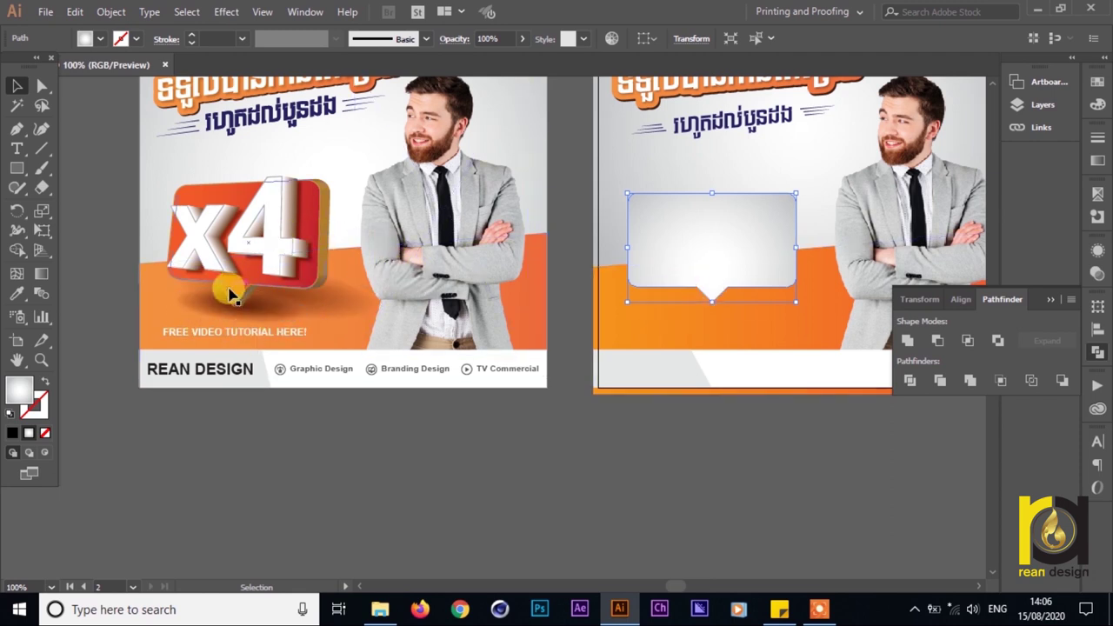
- Apply the original x4 bubble's red gradient fill and orange stroke to the new speech bubble with the Eyedropper
{"action": "key", "text": "i"}
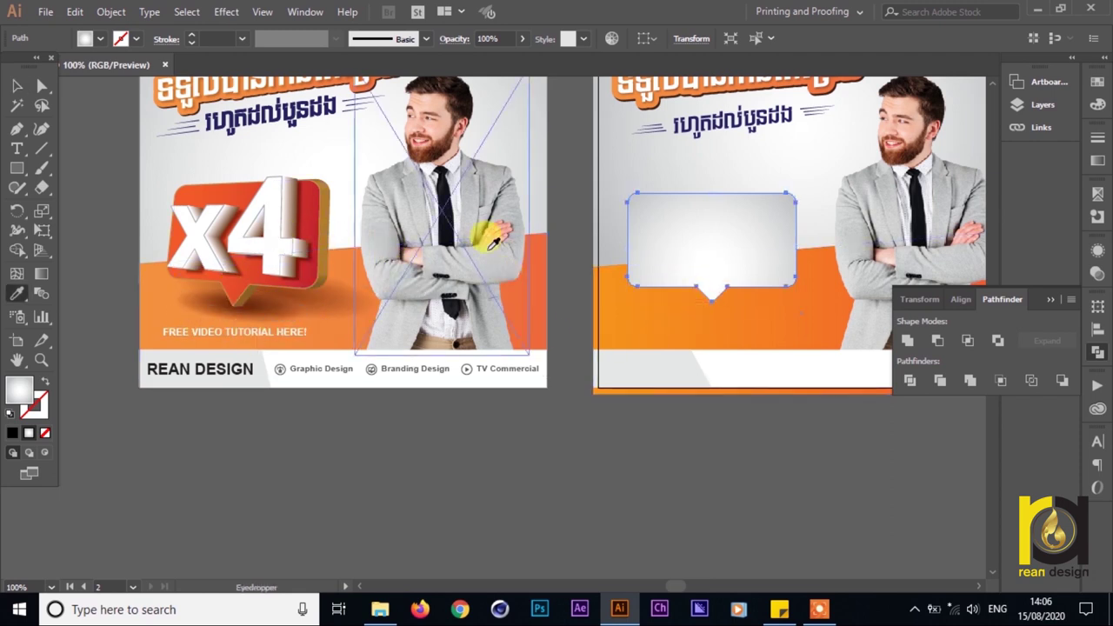
{"action": "left_click", "coordinate": [199, 188]}
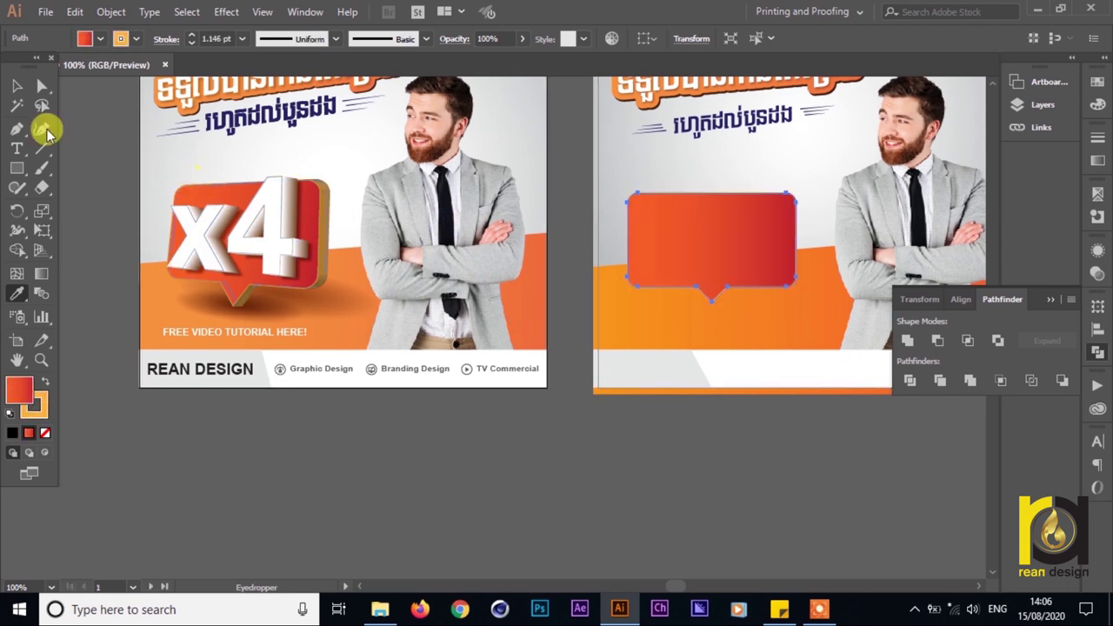
{"action": "left_click", "coordinate": [15, 86]}
{"action": "scroll", "coordinate": [704, 381], "scroll_direction": "down", "scroll_amount": 1}
{"action": "left_click", "coordinate": [769, 441]}
- Select the red speech bubble and nudge it slightly lower, comparing it with the original x4 bubble
{"action": "scroll", "coordinate": [736, 375], "scroll_direction": "up", "scroll_amount": 1}
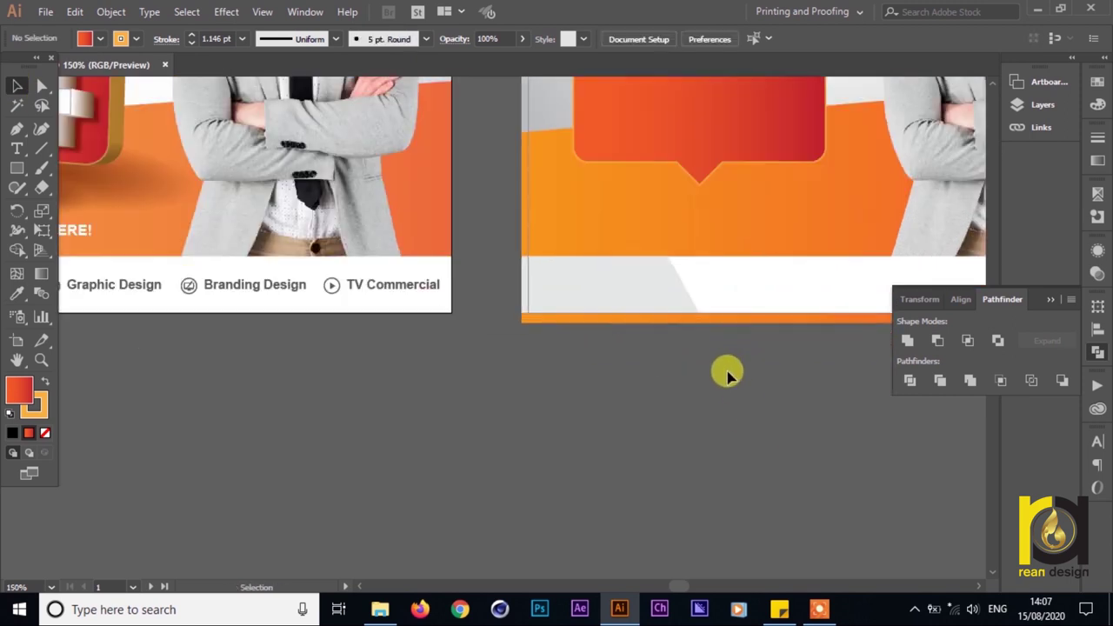
{"action": "scroll", "coordinate": [720, 390], "scroll_direction": "up", "scroll_amount": 2}
{"action": "scroll", "coordinate": [711, 405], "scroll_direction": "up", "scroll_amount": 1}
{"action": "left_click", "coordinate": [661, 241]}
{"action": "left_click_drag", "start_coordinate": [327, 268], "coordinate": [537, 285]}
{"action": "scroll", "coordinate": [200, 293], "scroll_direction": "down", "scroll_amount": 1}
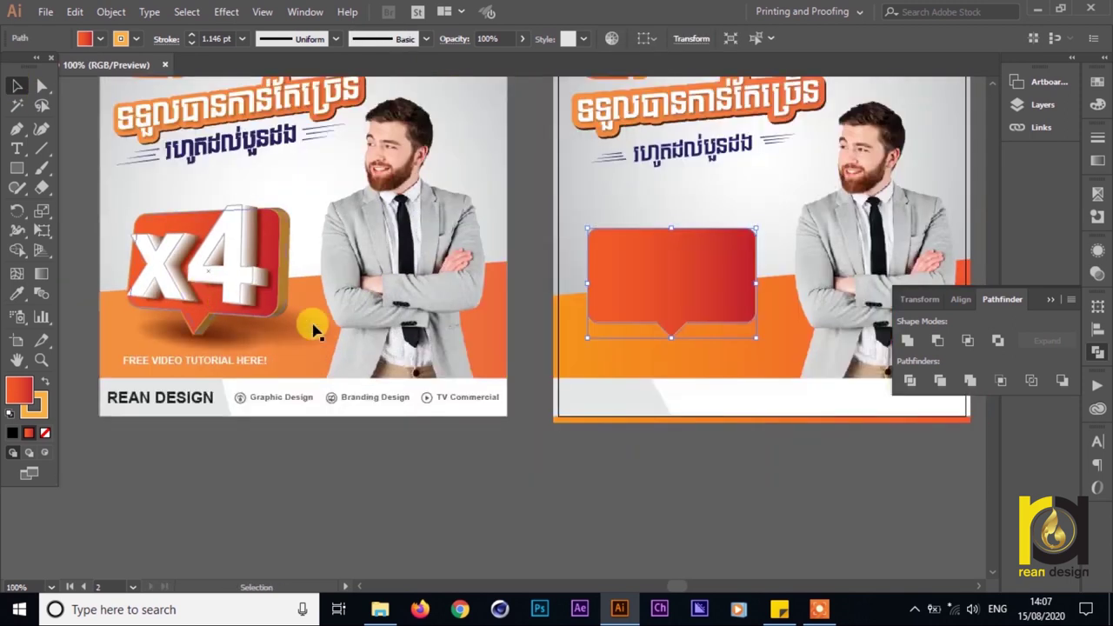
{"action": "left_click_drag", "start_coordinate": [412, 319], "coordinate": [310, 308]}
{"action": "scroll", "coordinate": [542, 247], "scroll_direction": "up", "scroll_amount": 1}
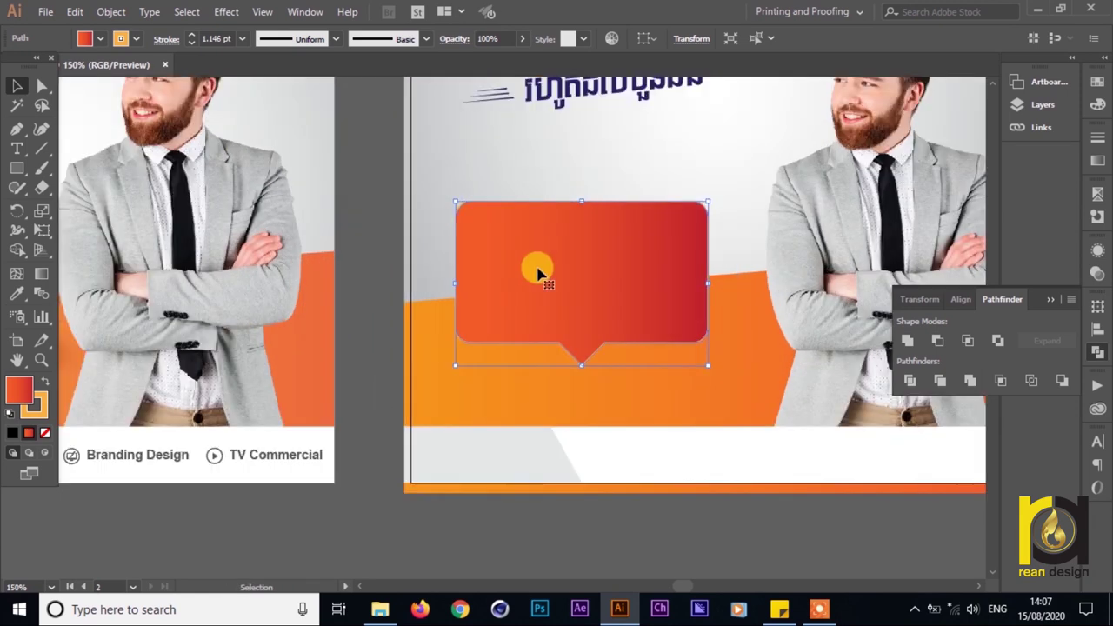
- Try to reshape the red speech bubble from its upper-left corner with Free Transform, and undo the change
{"action": "key", "text": "e"}
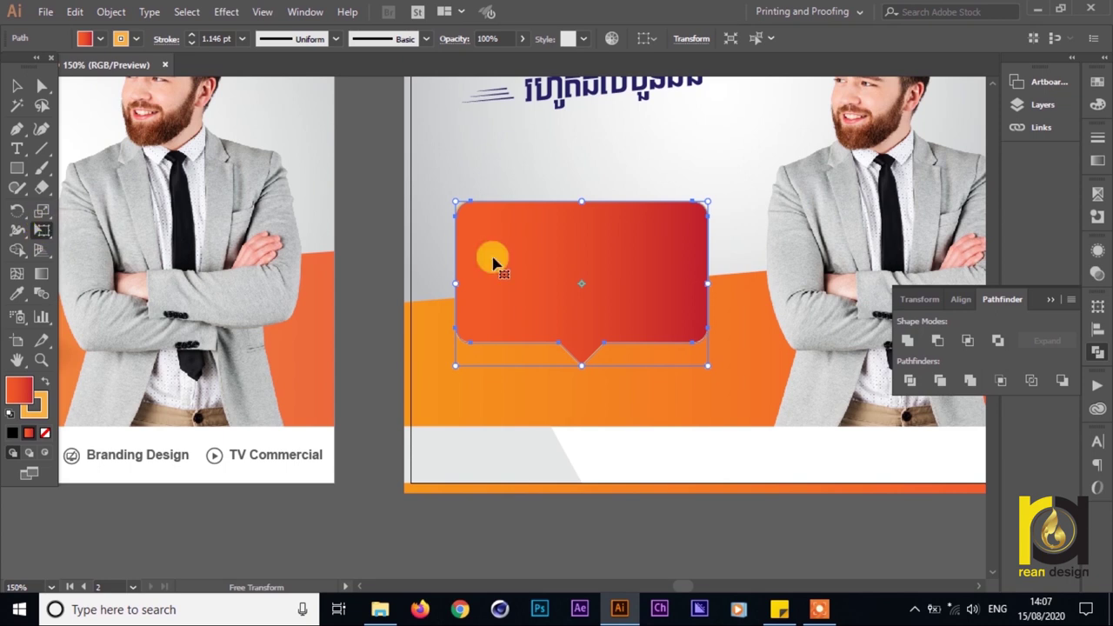
{"action": "mouse_move", "coordinate": [456, 277]}
{"action": "left_mouse_down"}
{"action": "mouse_move", "coordinate": [452, 228]}
{"action": "mouse_move", "coordinate": [457, 263]}
{"action": "left_mouse_up"}
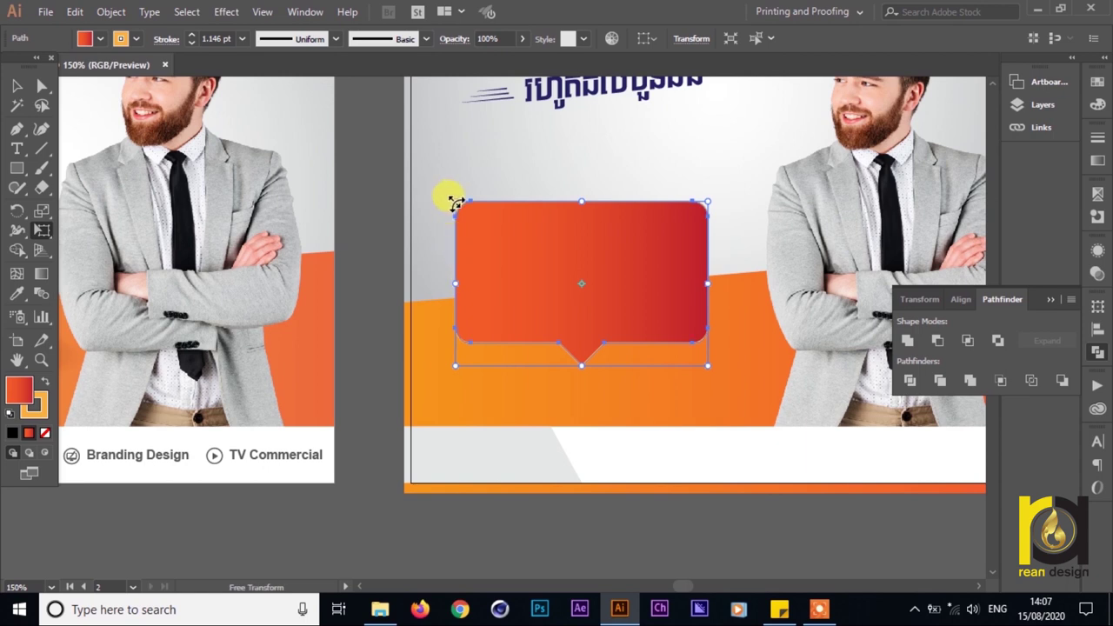
{"action": "left_click_drag", "start_coordinate": [454, 202], "coordinate": [461, 233]}
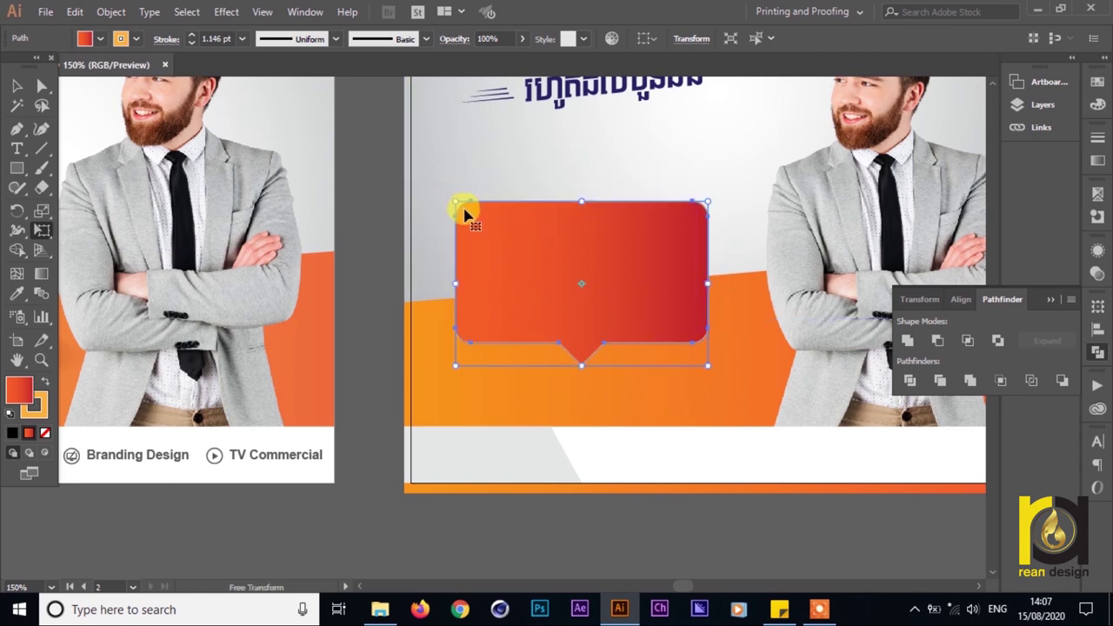
{"action": "mouse_move", "coordinate": [457, 201]}
{"action": "left_mouse_down"}
{"action": "mouse_move", "coordinate": [460, 226]}
{"action": "mouse_move", "coordinate": [448, 173]}
{"action": "mouse_move", "coordinate": [462, 233]}
{"action": "mouse_move", "coordinate": [435, 180]}
{"action": "mouse_move", "coordinate": [434, 205]}
{"action": "mouse_move", "coordinate": [474, 224]}
{"action": "mouse_move", "coordinate": [409, 192]}
{"action": "mouse_move", "coordinate": [449, 174]}
{"action": "mouse_move", "coordinate": [426, 214]}
{"action": "mouse_move", "coordinate": [433, 157]}
{"action": "mouse_move", "coordinate": [464, 180]}
{"action": "mouse_move", "coordinate": [470, 205]}
{"action": "left_mouse_up"}
{"action": "key", "text": "ctrl+z"}
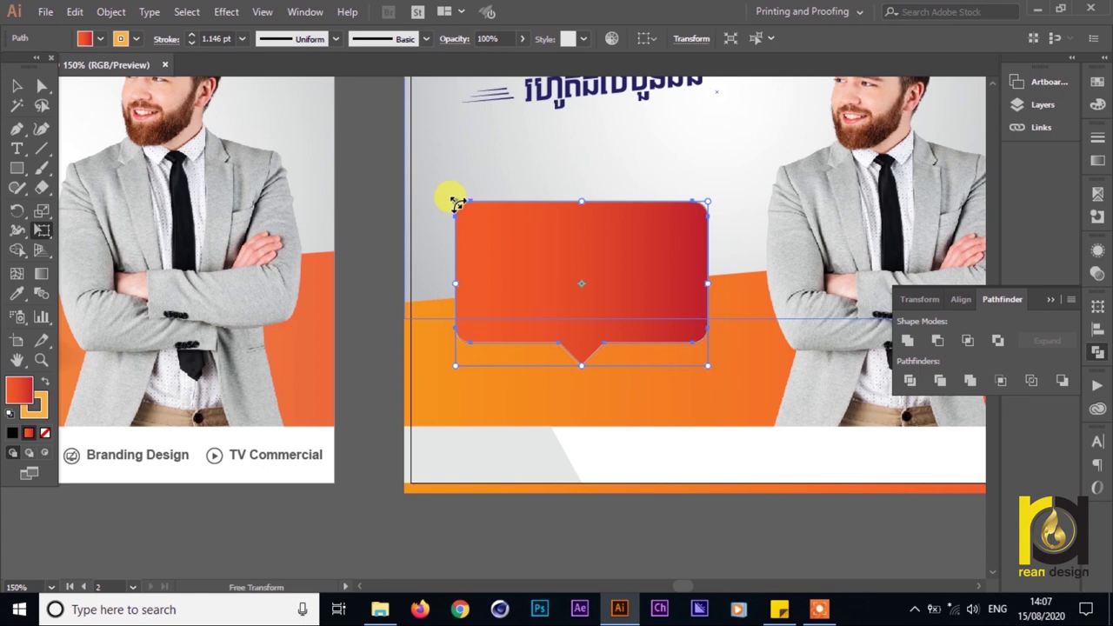
- Try to distort the bubble's upper-left and lower-left corners inward, and undo both changes
{"action": "mouse_move", "coordinate": [456, 203]}
{"action": "left_mouse_down"}
{"action": "mouse_move", "coordinate": [458, 224]}
{"action": "mouse_move", "coordinate": [475, 233]}
{"action": "mouse_move", "coordinate": [468, 216]}
{"action": "mouse_move", "coordinate": [435, 218]}
{"action": "mouse_move", "coordinate": [463, 216]}
{"action": "left_mouse_up"}
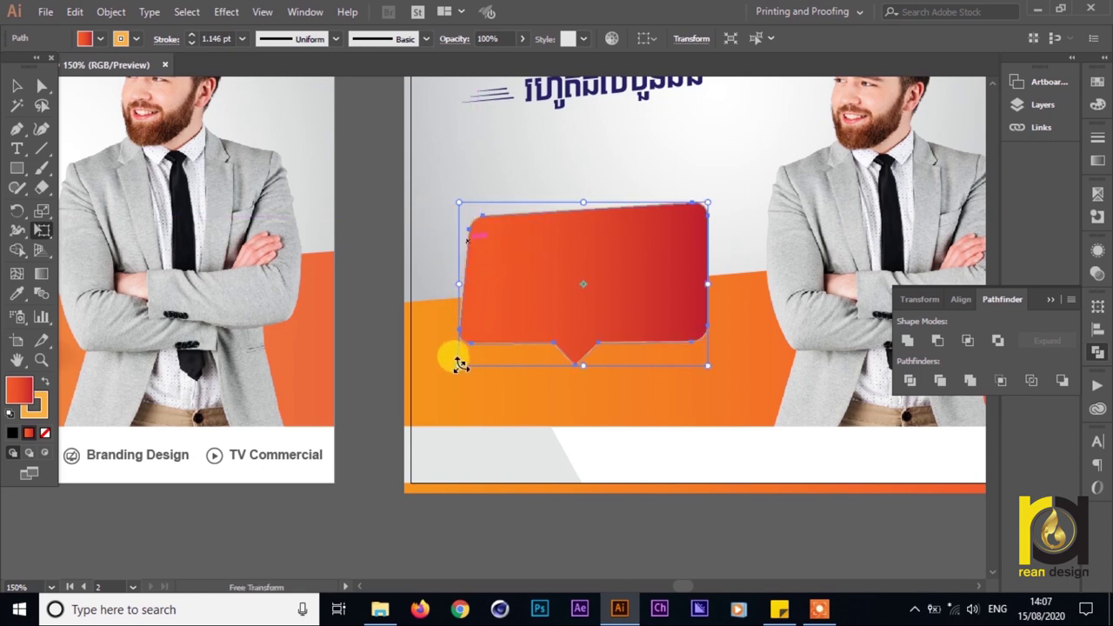
{"action": "left_click_drag", "start_coordinate": [461, 363], "coordinate": [477, 346]}
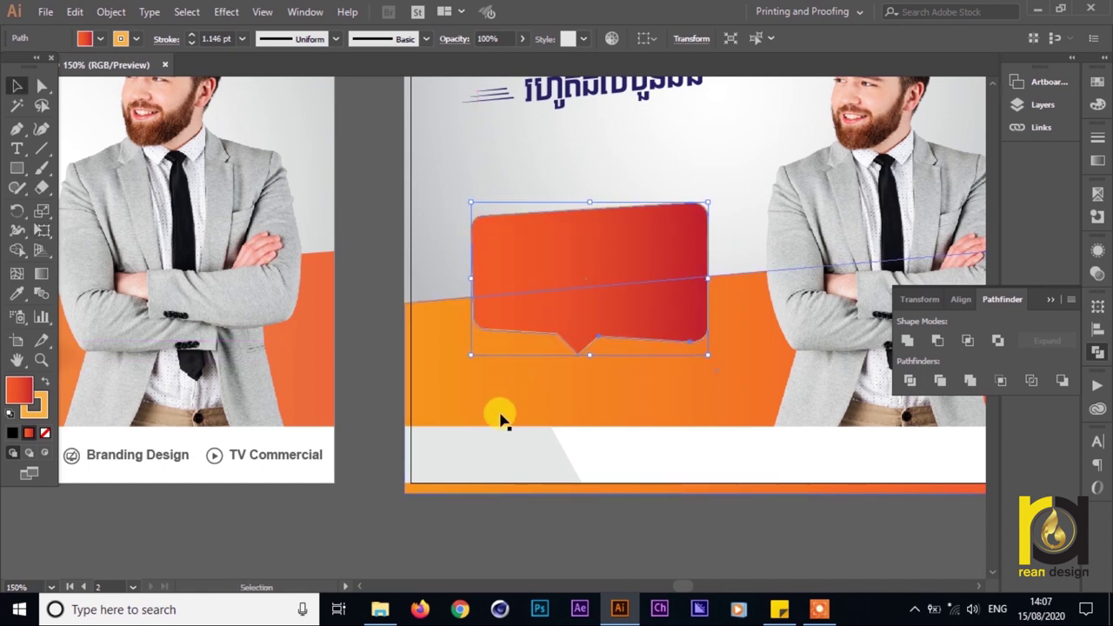
{"action": "key", "text": "v"}
{"action": "left_click", "coordinate": [562, 563]}
{"action": "key", "text": "ctrl+z"}
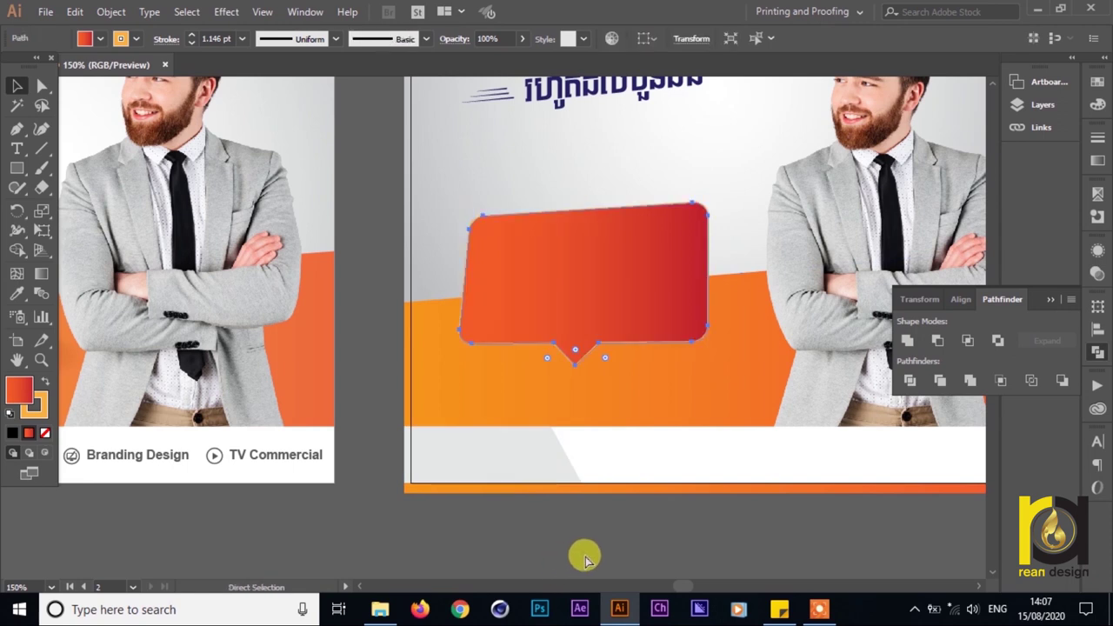
{"action": "key", "text": "ctrl+z"}
{"action": "left_click", "coordinate": [585, 560]}
{"action": "left_click", "coordinate": [547, 307]}
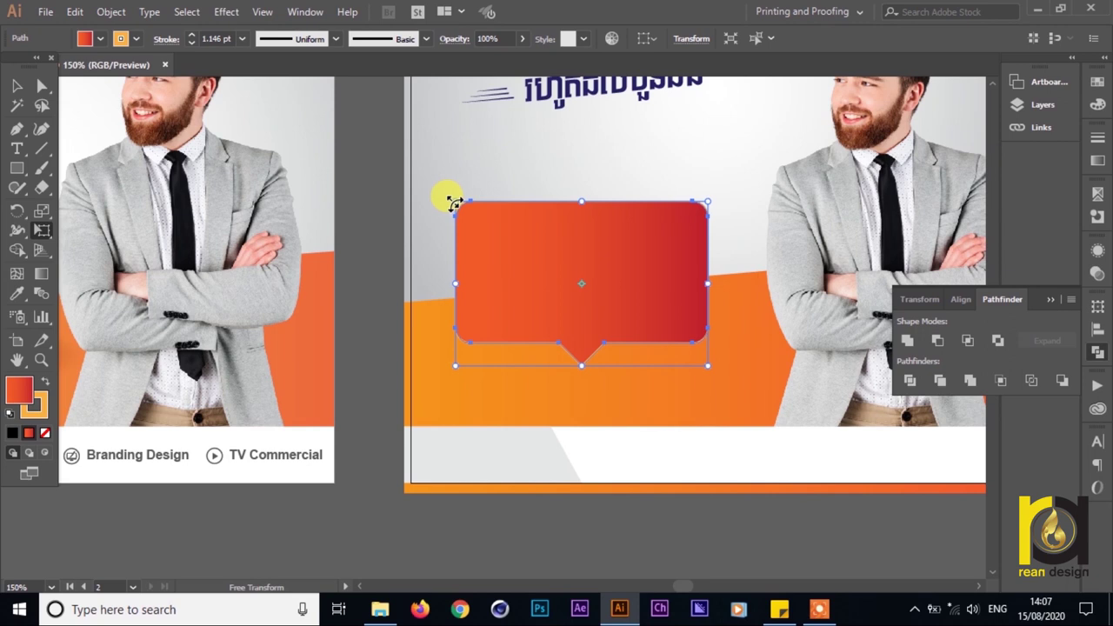
- Try a much stronger inward distortion of the bubble's upper-left corner, compare it with the original poster, and undo it
{"action": "left_click_drag", "start_coordinate": [454, 203], "coordinate": [532, 243]}
{"action": "key", "text": "v"}
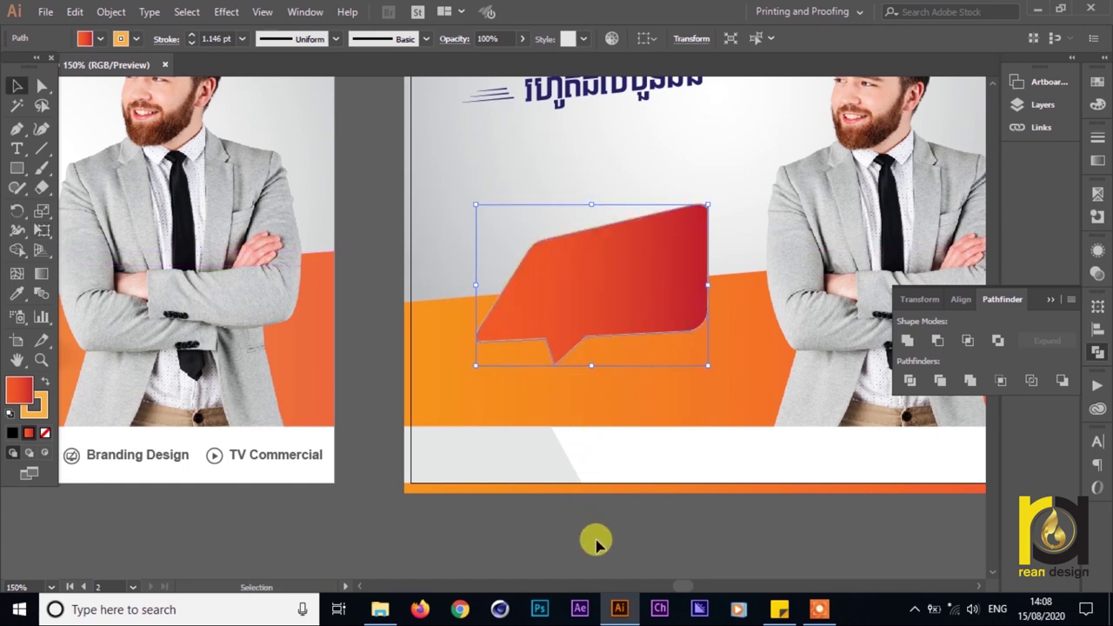
{"action": "left_click", "coordinate": [592, 542]}
{"action": "scroll", "coordinate": [597, 539], "scroll_direction": "down", "scroll_amount": 1}
{"action": "left_click_drag", "start_coordinate": [565, 529], "coordinate": [653, 455]}
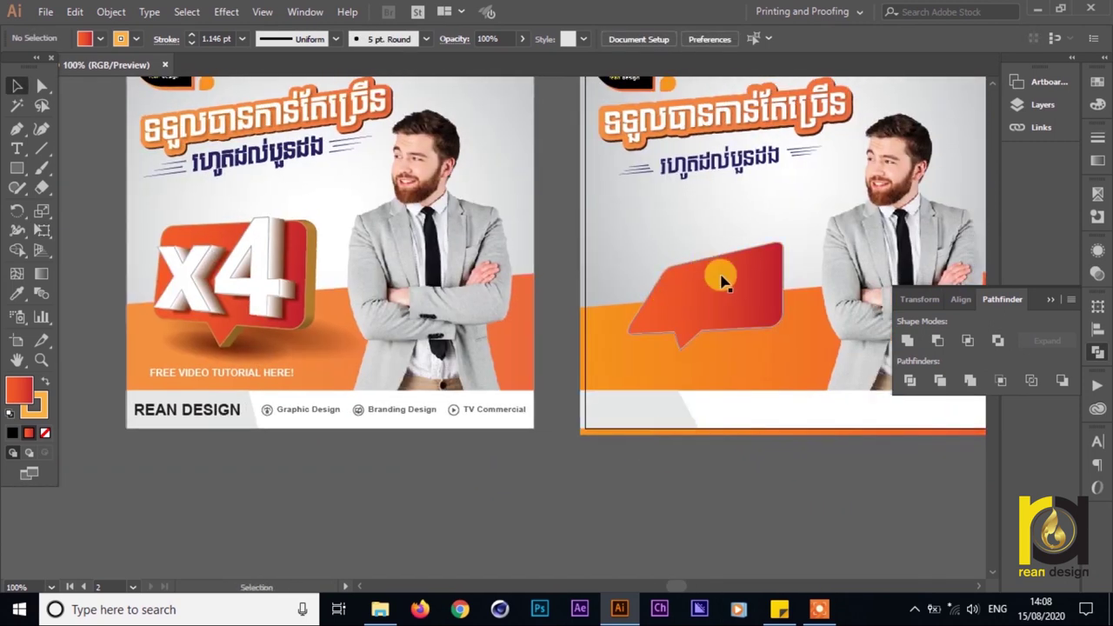
{"action": "scroll", "coordinate": [815, 318], "scroll_direction": "up", "scroll_amount": 1}
{"action": "scroll", "coordinate": [716, 334], "scroll_direction": "up", "scroll_amount": 1}
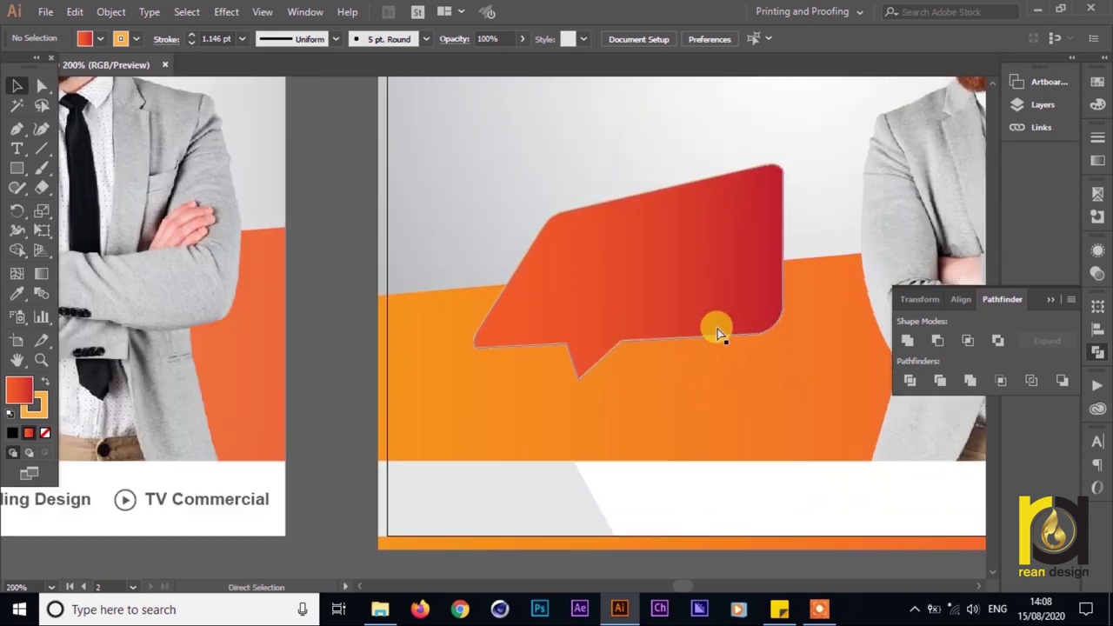
{"action": "key", "text": "ctrl+z"}
{"action": "key", "text": "ctrl+z"}
- Distort the speech bubble's upper-left and lower-left corners with Free Transform so its left side is shorter than its right side
{"action": "key", "text": "e"}
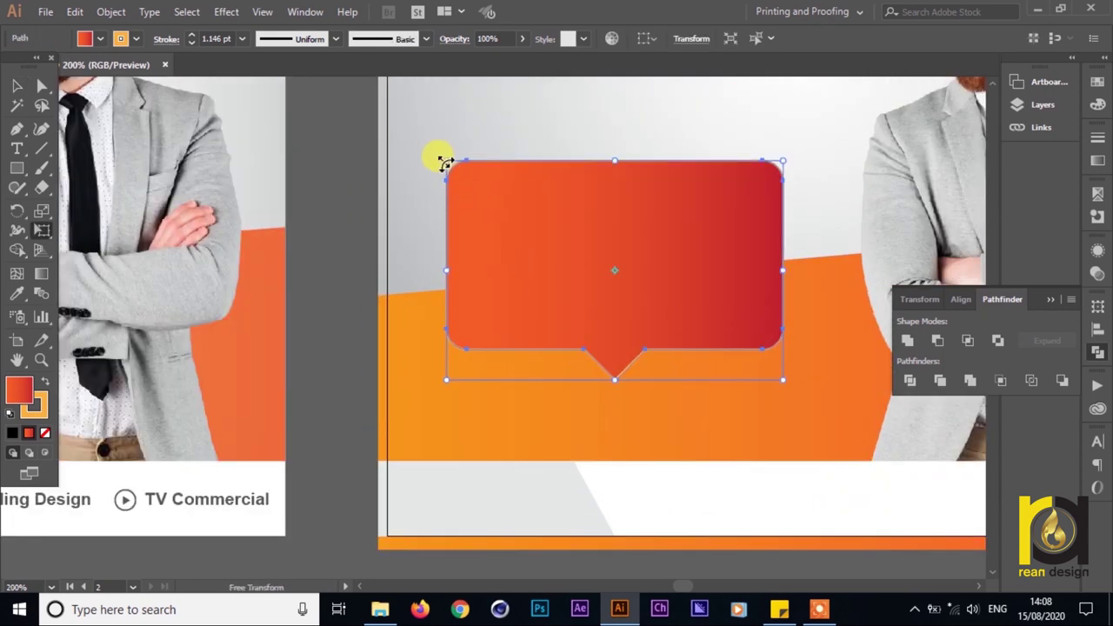
{"action": "left_click_drag", "start_coordinate": [446, 160], "coordinate": [479, 201]}
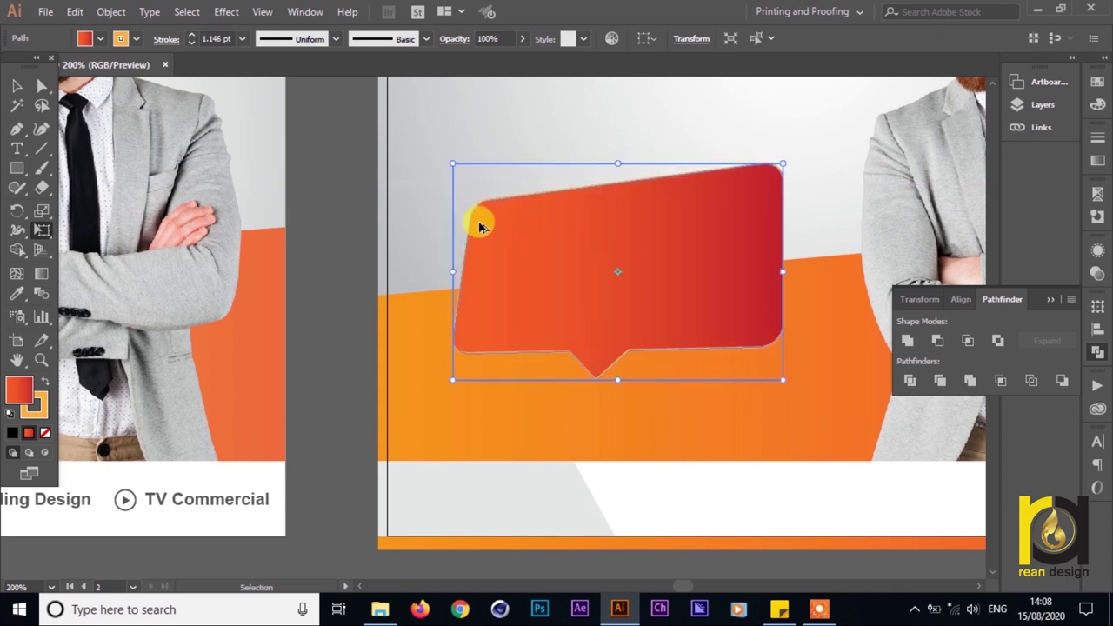
{"action": "scroll", "coordinate": [481, 228], "scroll_direction": "down", "scroll_amount": 2}
{"action": "scroll", "coordinate": [409, 265], "scroll_direction": "left", "scroll_amount": 2}
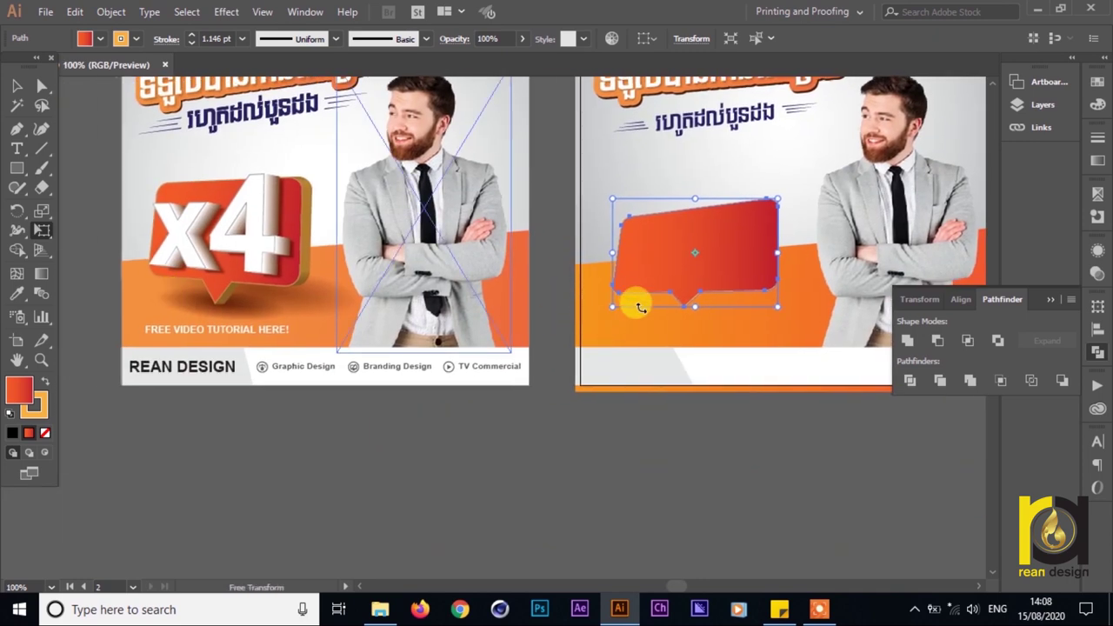
{"action": "left_click_drag", "start_coordinate": [611, 310], "coordinate": [617, 279]}
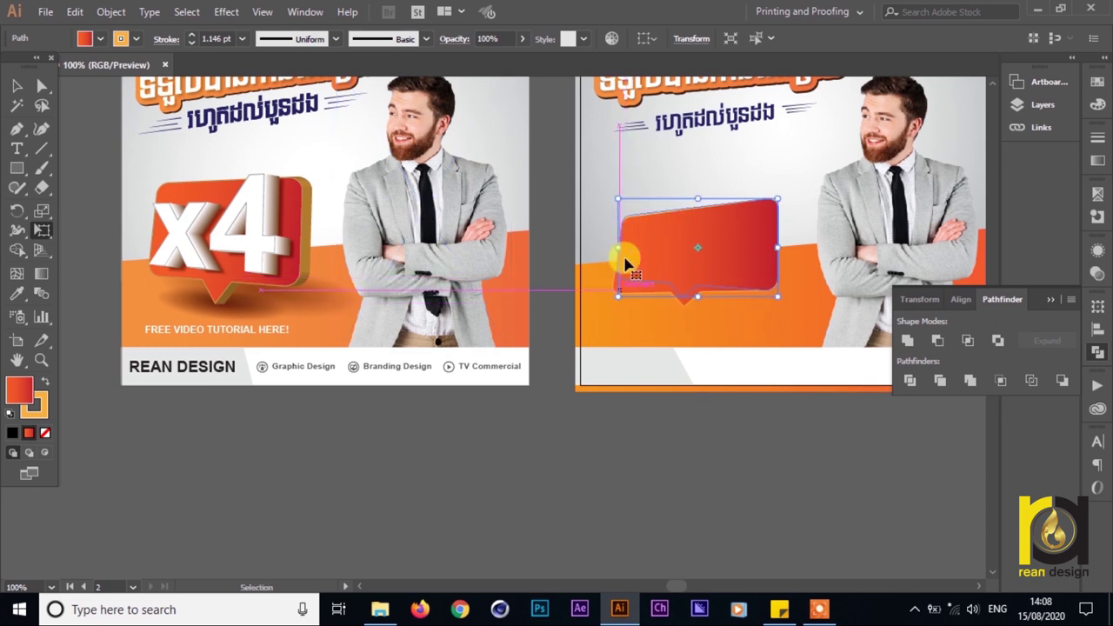
{"action": "mouse_move", "coordinate": [616, 197]}
{"action": "left_mouse_down"}
{"action": "mouse_move", "coordinate": [612, 181]}
{"action": "mouse_move", "coordinate": [617, 199]}
{"action": "left_mouse_up"}
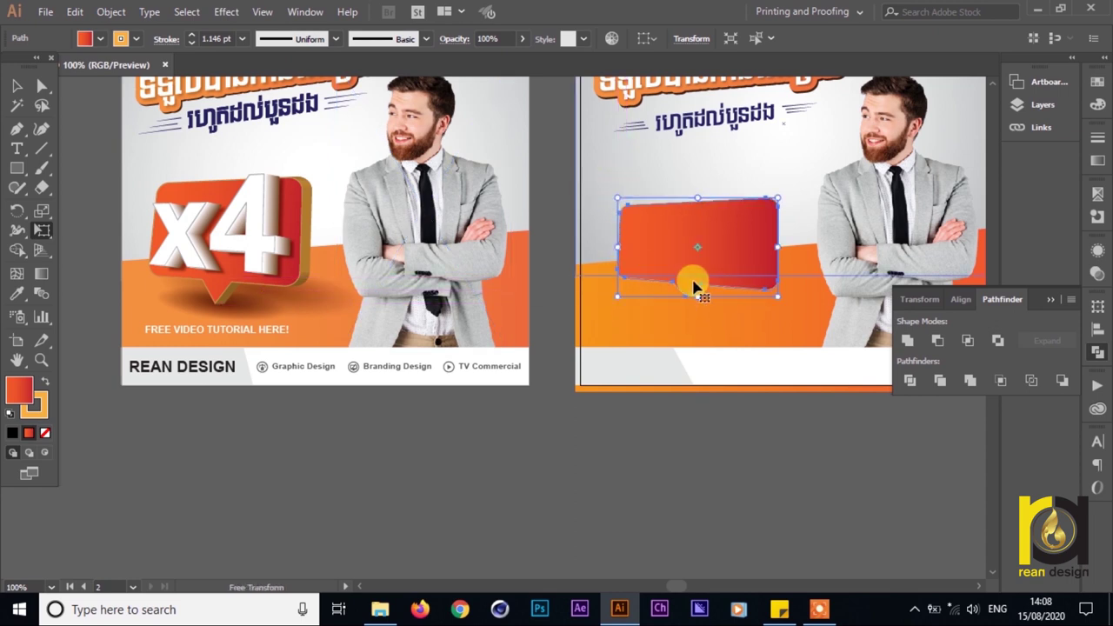
{"action": "left_click_drag", "start_coordinate": [618, 297], "coordinate": [605, 306]}
- Narrow the distorted speech bubble slightly from its right side, and stretch its top edge a little upward
{"action": "mouse_move", "coordinate": [774, 247]}
{"action": "left_mouse_down"}
{"action": "mouse_move", "coordinate": [763, 238]}
{"action": "mouse_move", "coordinate": [761, 249]}
{"action": "left_mouse_up"}
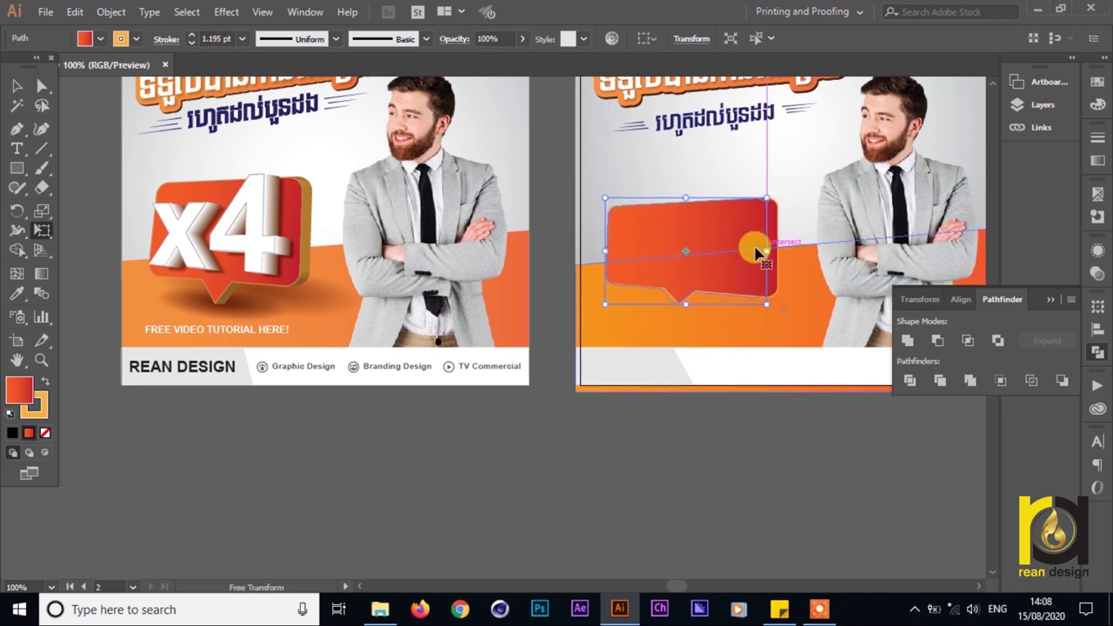
{"action": "scroll", "coordinate": [687, 207], "scroll_direction": "up", "scroll_amount": 1}
{"action": "left_click_drag", "start_coordinate": [687, 195], "coordinate": [686, 184]}
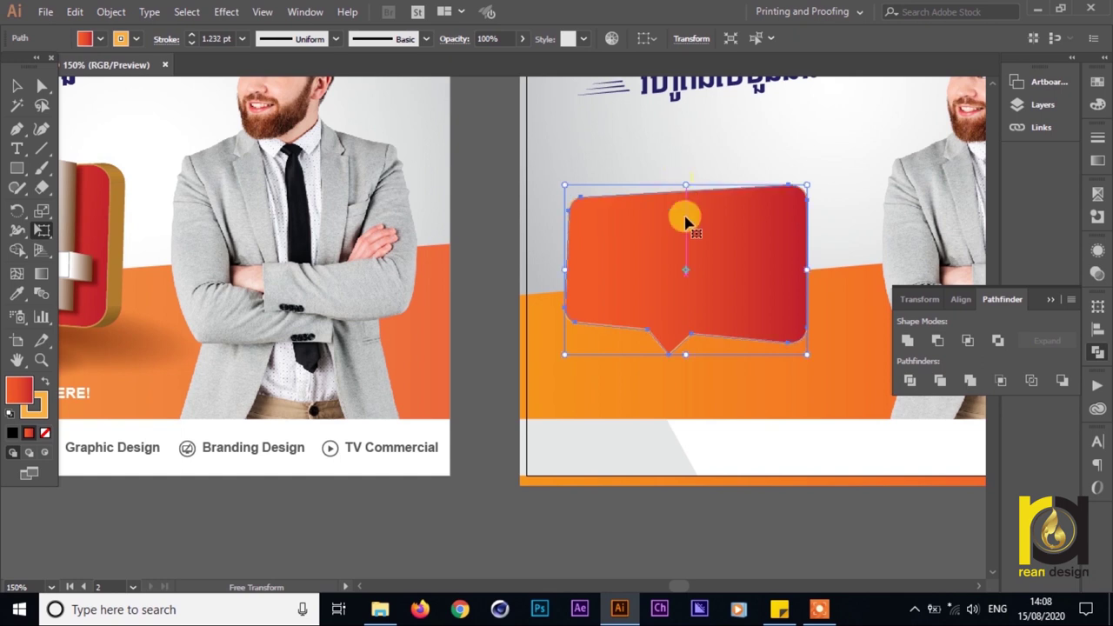
{"action": "key", "text": "v"}
{"action": "scroll", "coordinate": [685, 408], "scroll_direction": "down", "scroll_amount": 1}
{"action": "left_click", "coordinate": [690, 467]}
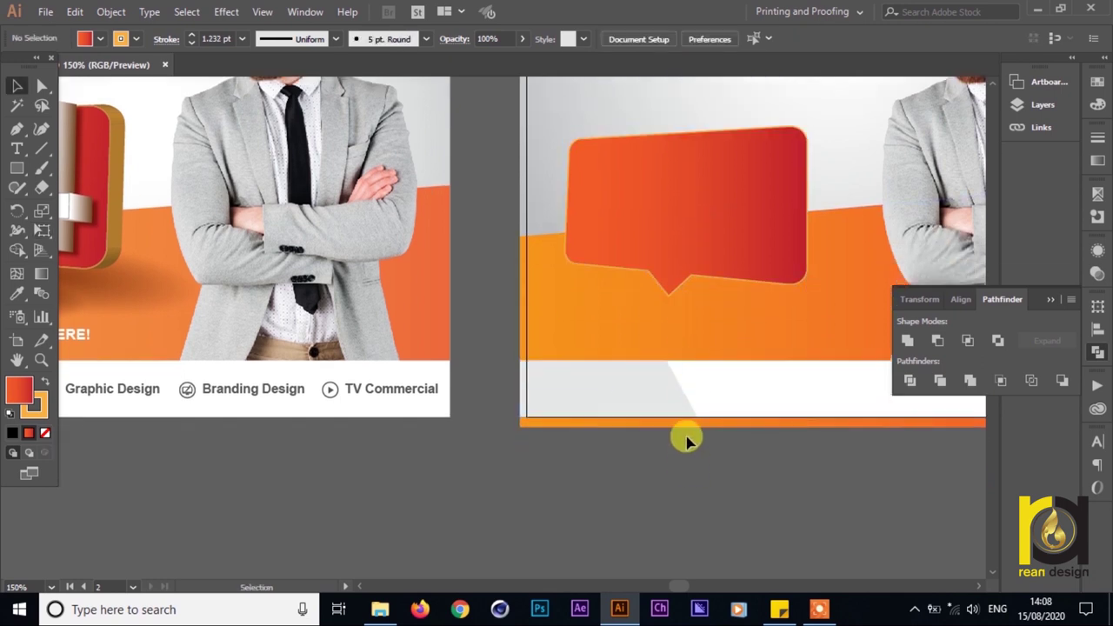
- Lengthen the speech bubble's tail by moving its tip anchor point slightly down
{"action": "scroll", "coordinate": [673, 257], "scroll_direction": "up", "scroll_amount": 1}
{"action": "left_click", "coordinate": [672, 242]}
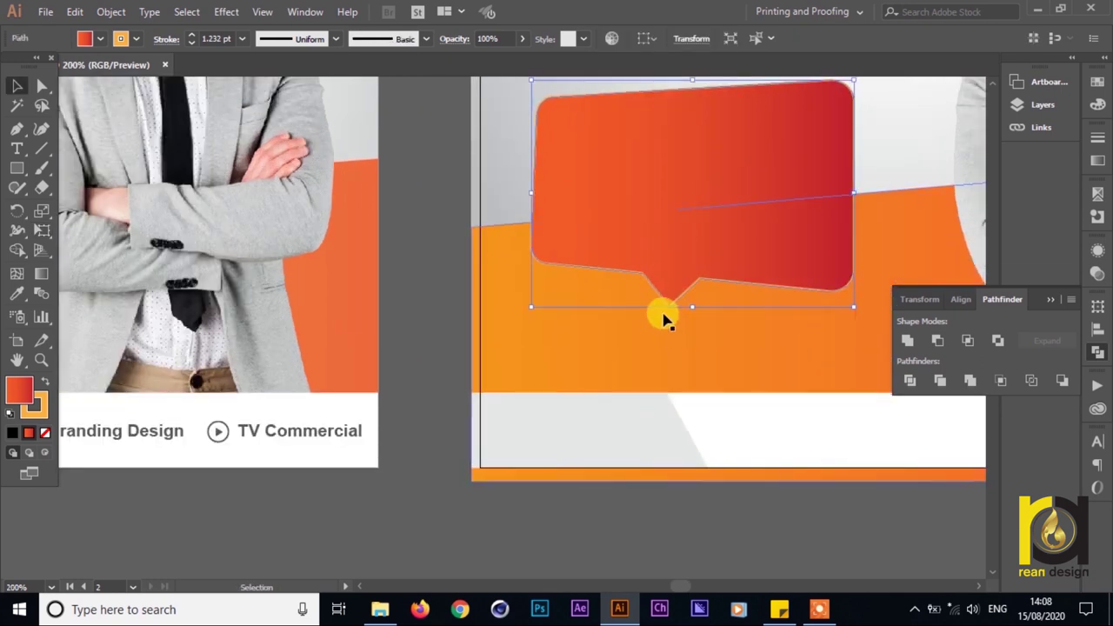
{"action": "left_click", "coordinate": [42, 86]}
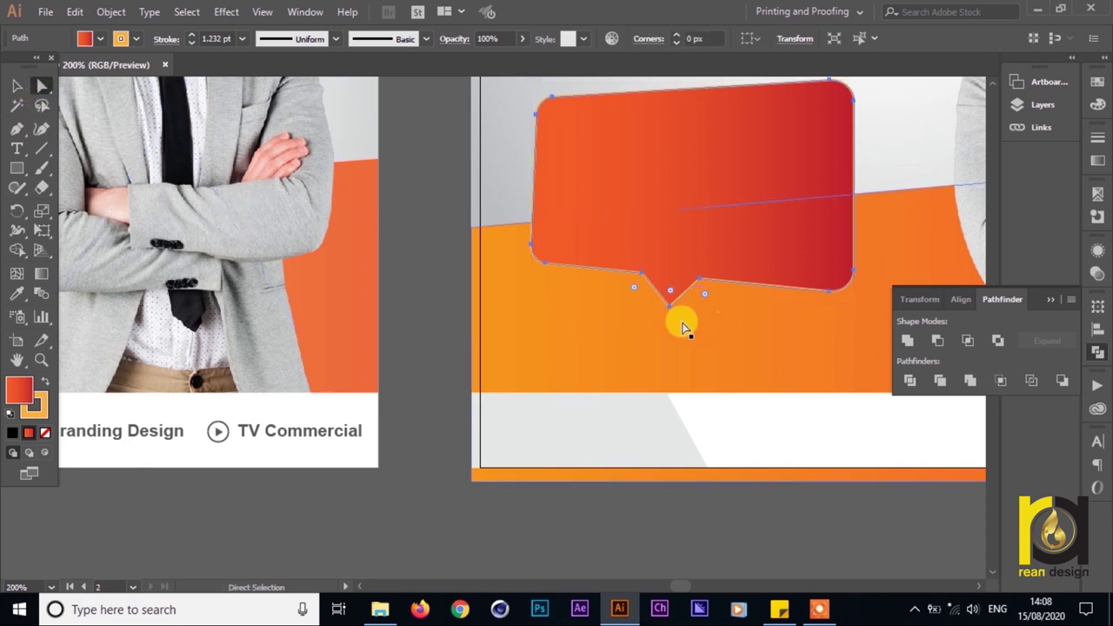
{"action": "left_click_drag", "start_coordinate": [673, 307], "coordinate": [666, 324]}
{"action": "scroll", "coordinate": [667, 326], "scroll_direction": "down", "scroll_amount": 2}
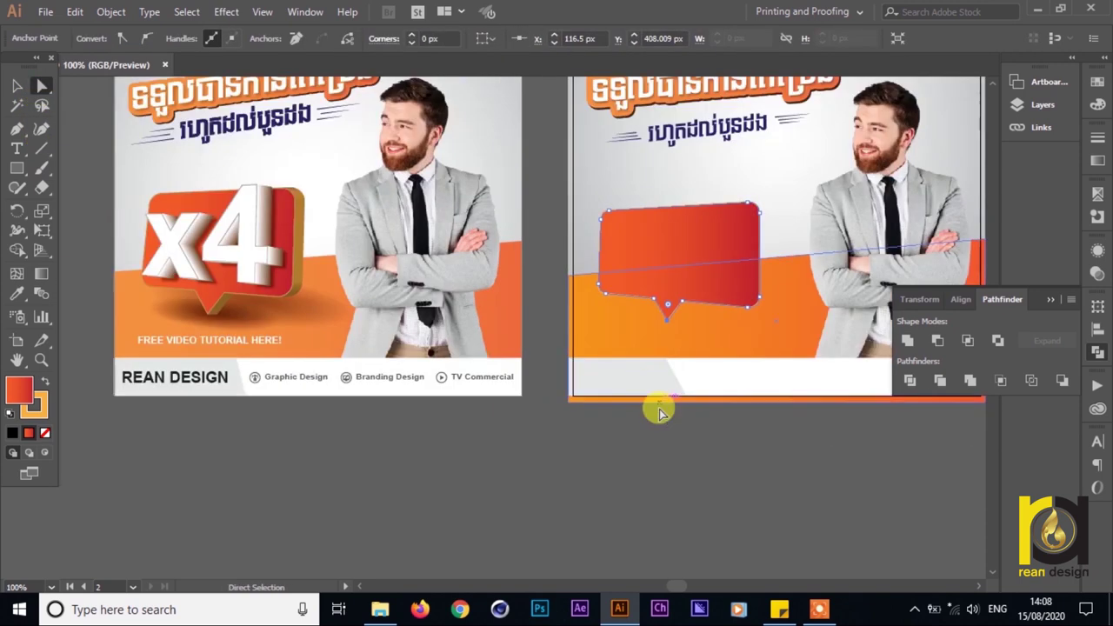
{"action": "key", "text": "v"}
{"action": "left_click", "coordinate": [646, 492]}
- Try to move the speech bubble to the left on the second artboard, and undo the move
{"action": "scroll", "coordinate": [634, 255], "scroll_direction": "up", "scroll_amount": 1}
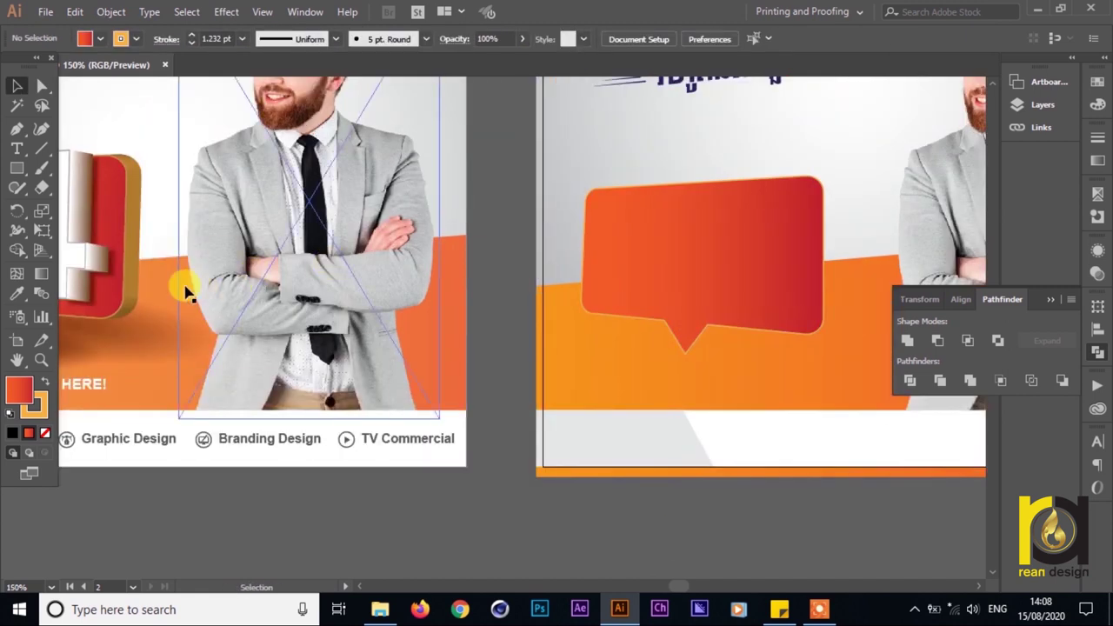
{"action": "scroll", "coordinate": [785, 263], "scroll_direction": "up", "scroll_amount": 1}
{"action": "left_click_drag", "start_coordinate": [771, 255], "coordinate": [680, 248]}
{"action": "key", "text": "ctrl+z"}
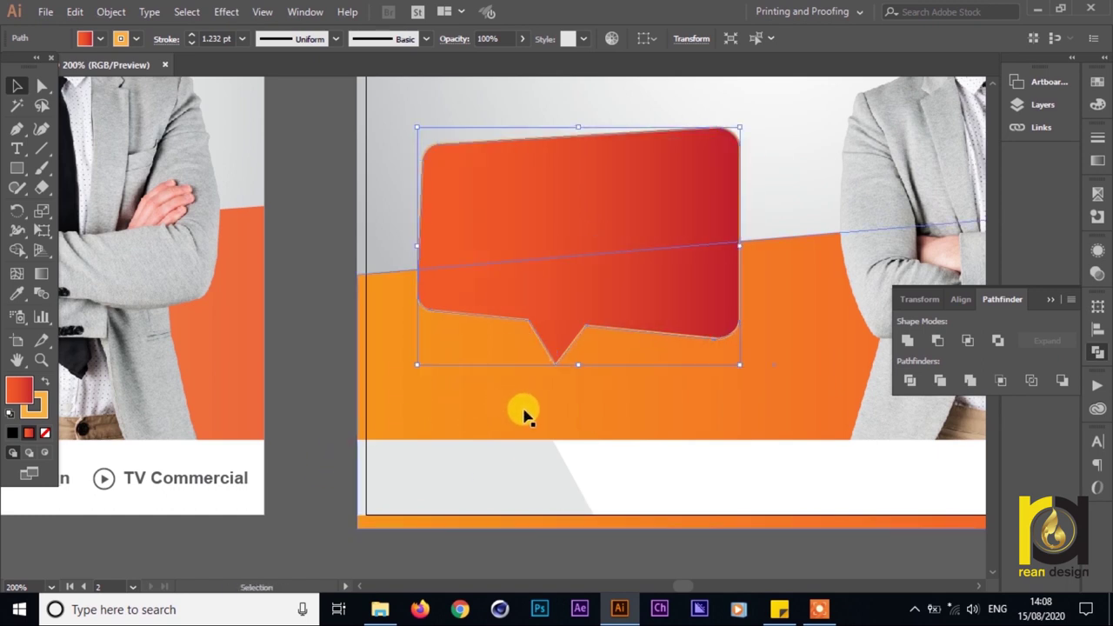
{"action": "scroll", "coordinate": [536, 457], "scroll_direction": "down", "scroll_amount": 2}
{"action": "left_click", "coordinate": [529, 514]}
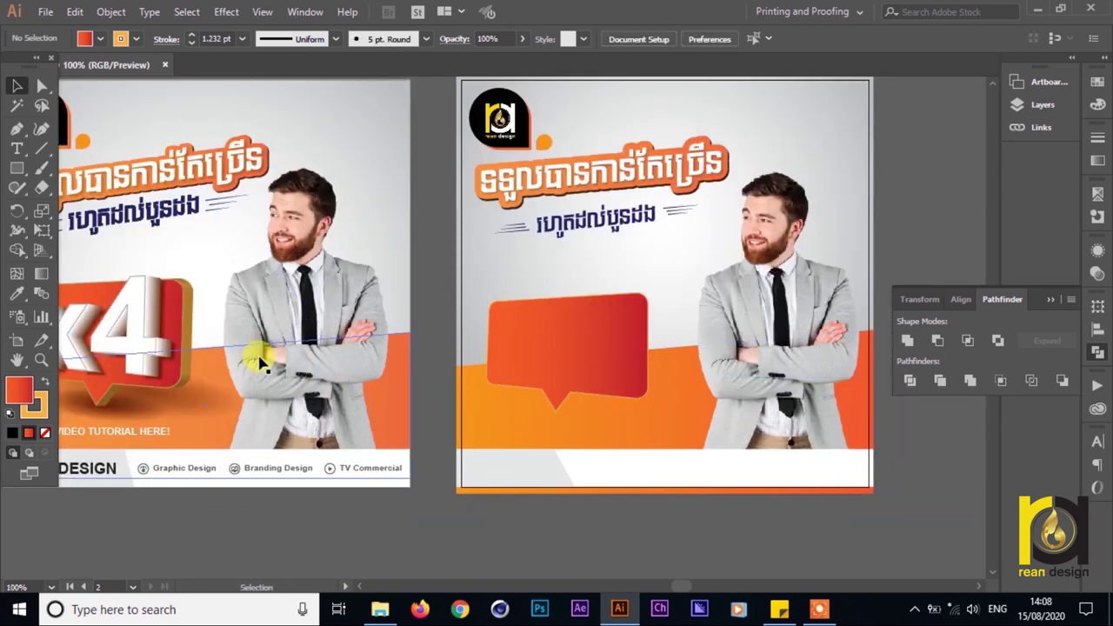
- Set up a 3D Extrude & Bevel effect on the speech bubble with preview on, rotated to 2°, 20° and 0°
{"action": "left_click", "coordinate": [548, 339]}
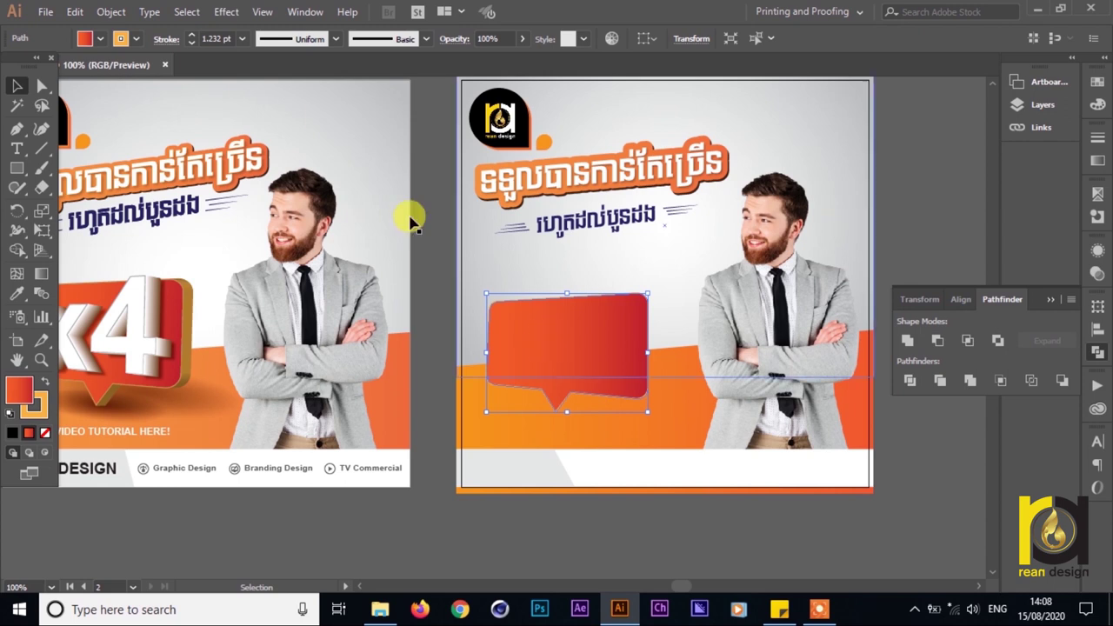
{"action": "left_click", "coordinate": [228, 13]}
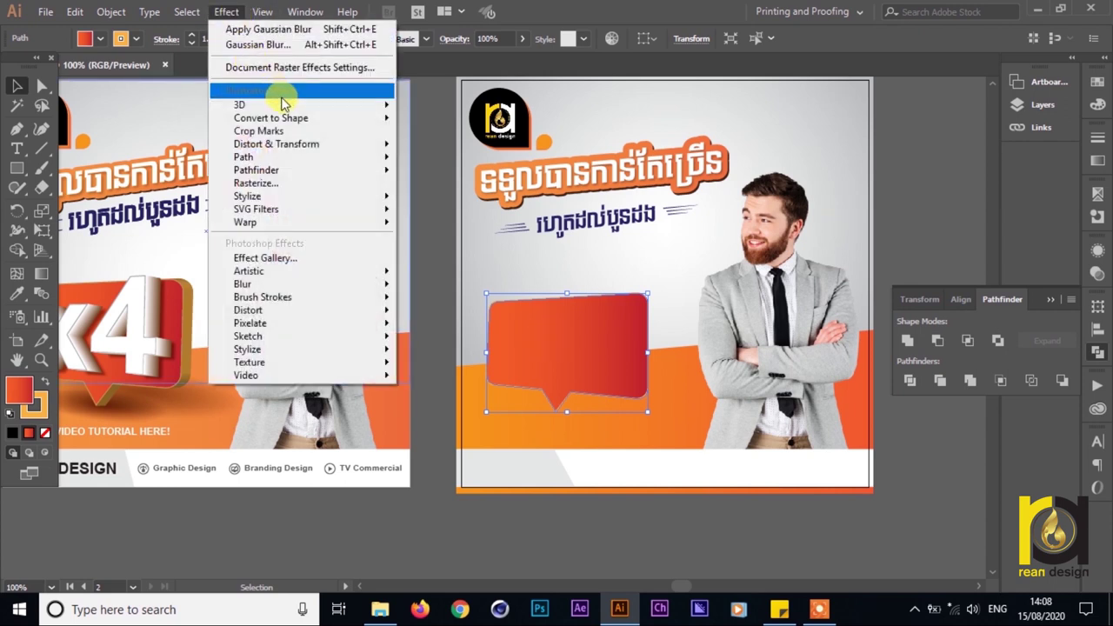
{"action": "mouse_move", "coordinate": [287, 105]}
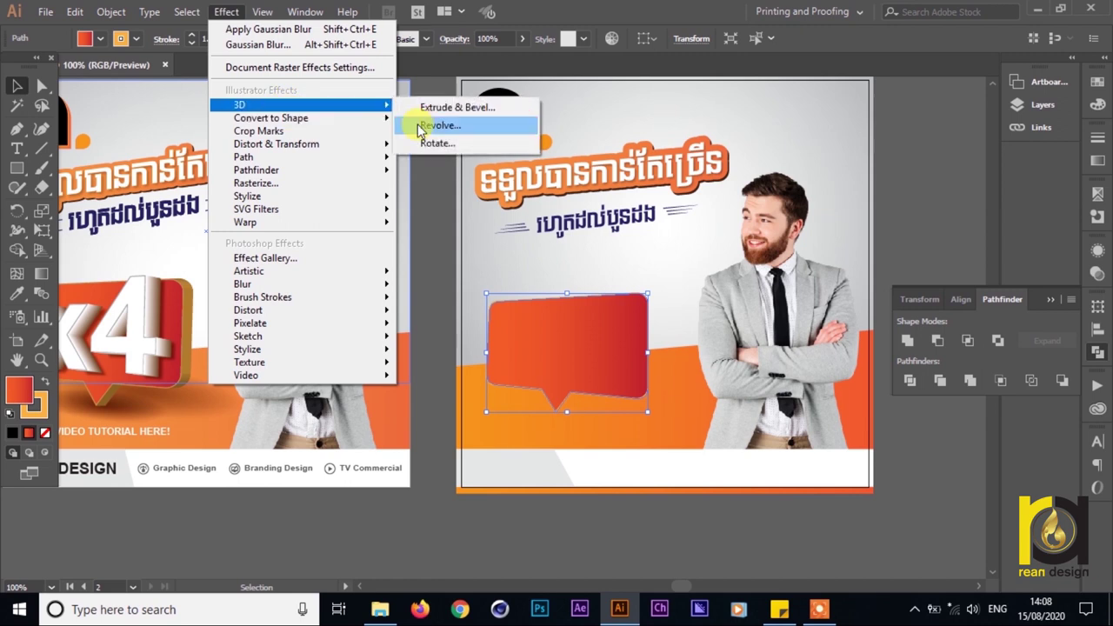
{"action": "left_click", "coordinate": [492, 109]}
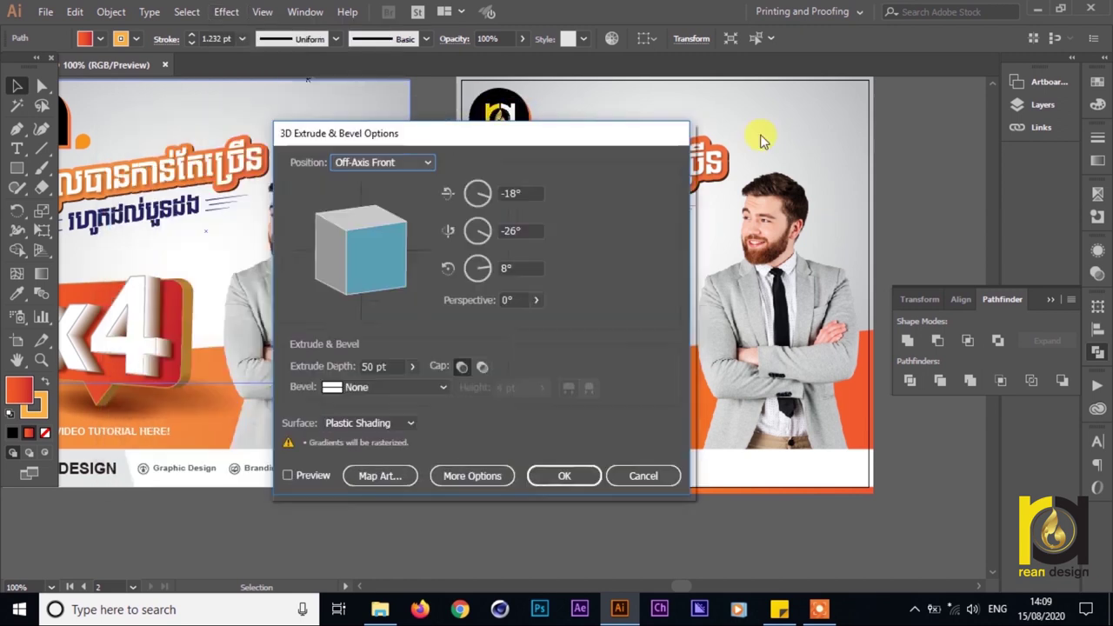
{"action": "left_click_drag", "start_coordinate": [565, 133], "coordinate": [1048, 91]}
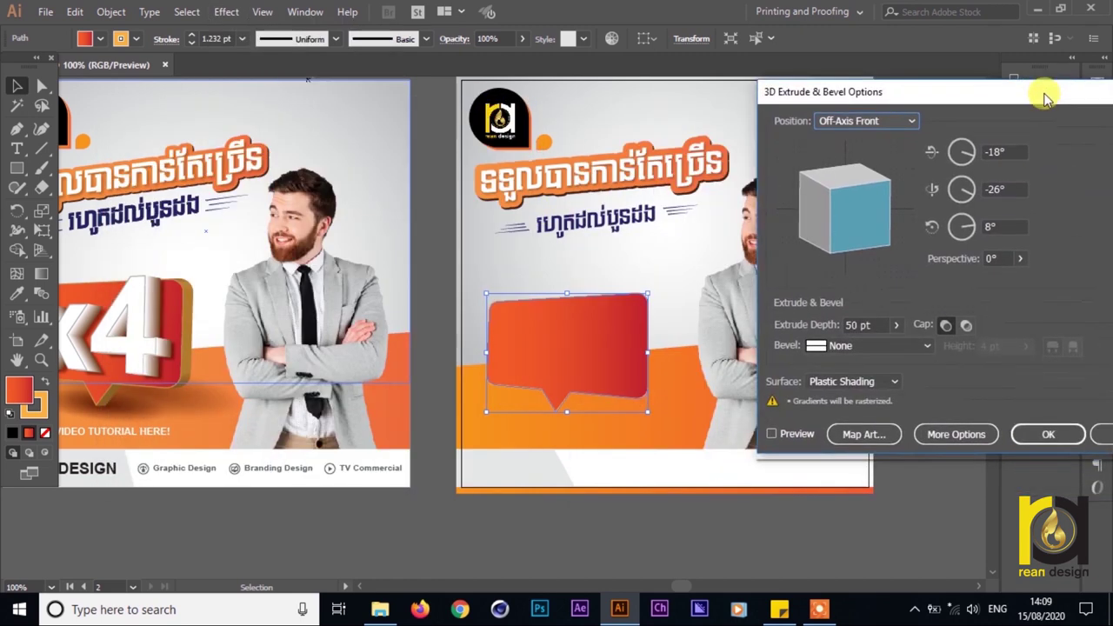
{"action": "left_click", "coordinate": [771, 435]}
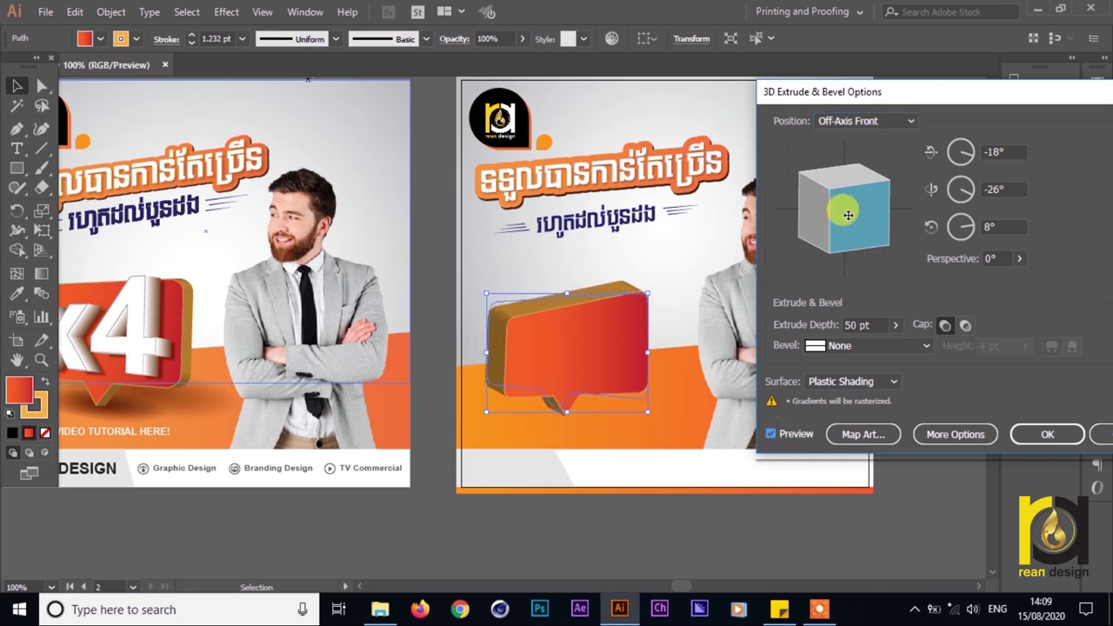
{"action": "left_click_drag", "start_coordinate": [845, 218], "coordinate": [877, 186]}
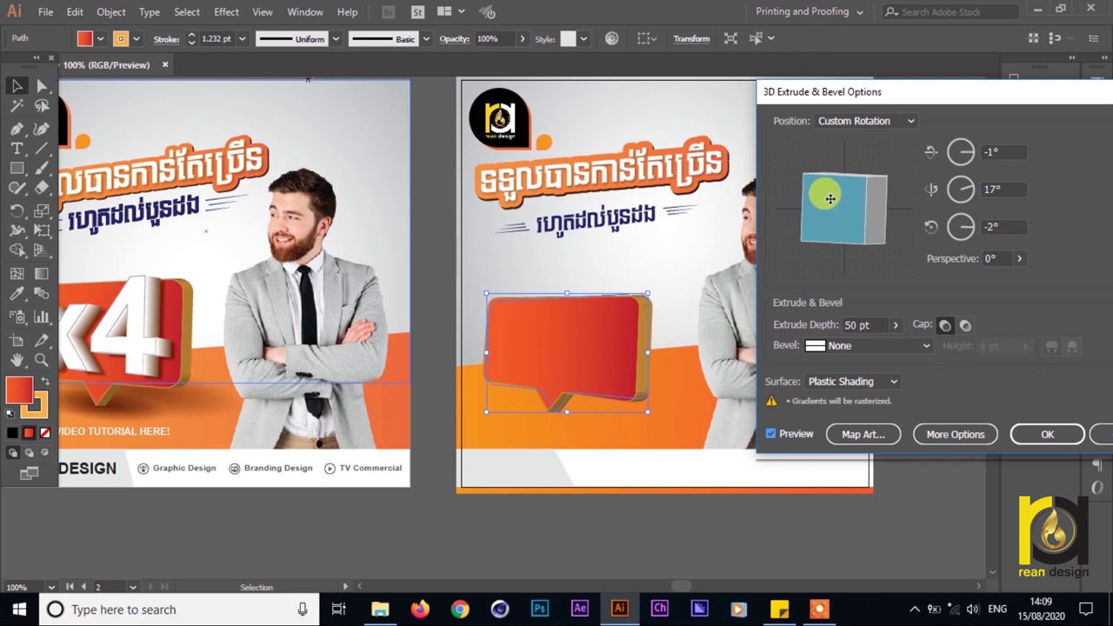
{"action": "left_click_drag", "start_coordinate": [842, 191], "coordinate": [840, 187]}
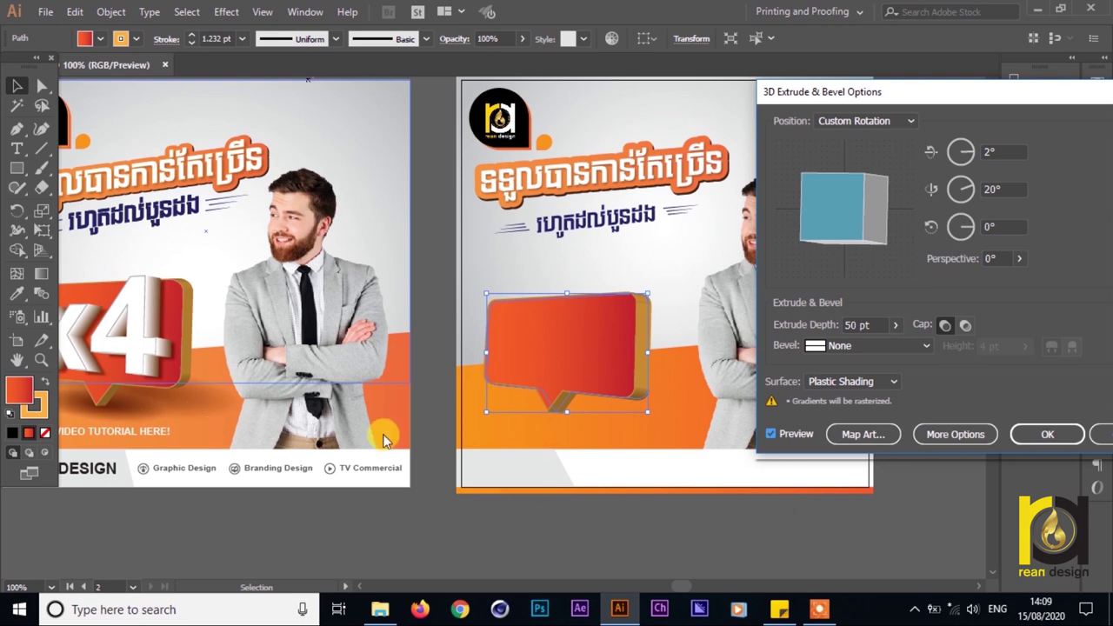
- Try several extrude depths on the speech bubble, from 500 pt down to 84 pt, ending at 50 pt
{"action": "left_click", "coordinate": [896, 325]}
{"action": "left_click", "coordinate": [850, 348]}
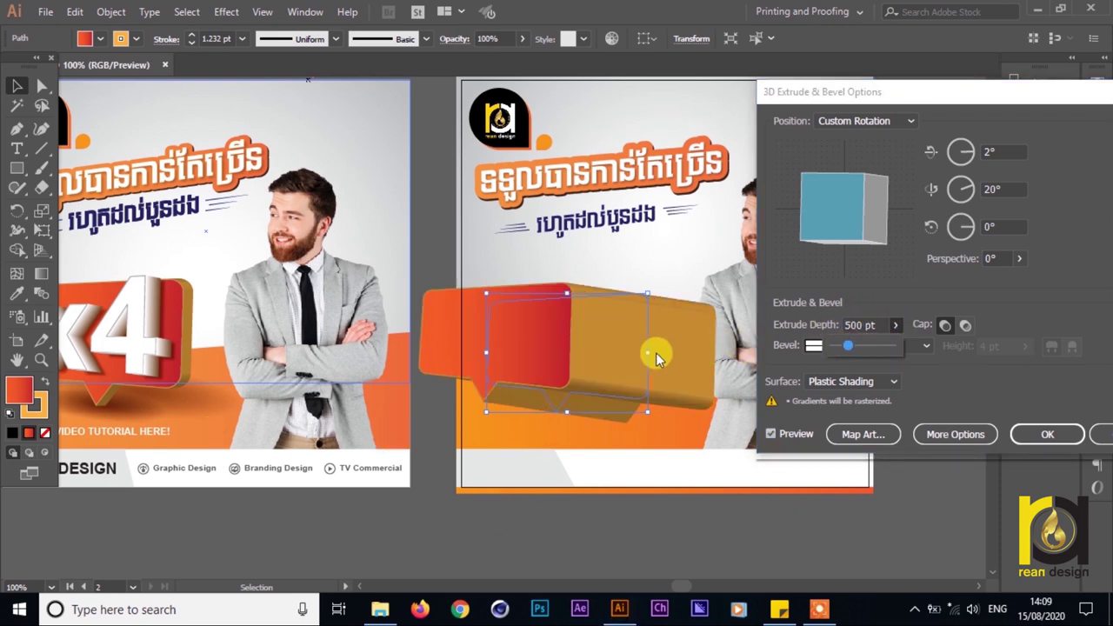
{"action": "left_click_drag", "start_coordinate": [866, 346], "coordinate": [838, 350]}
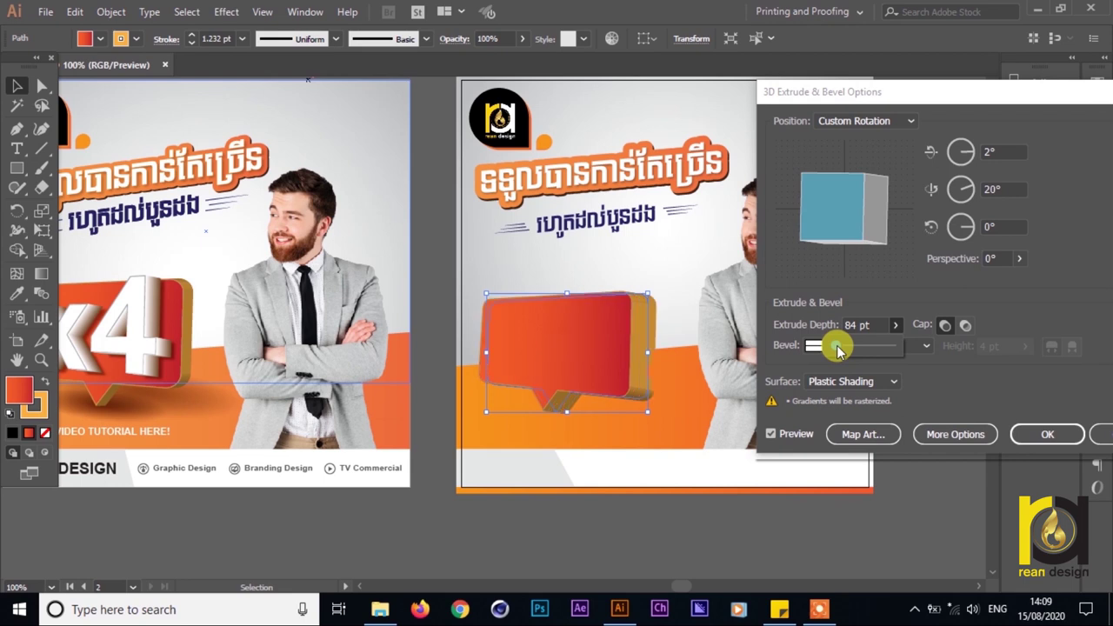
{"action": "left_click_drag", "start_coordinate": [881, 324], "coordinate": [781, 320]}
{"action": "type", "text": "5"}
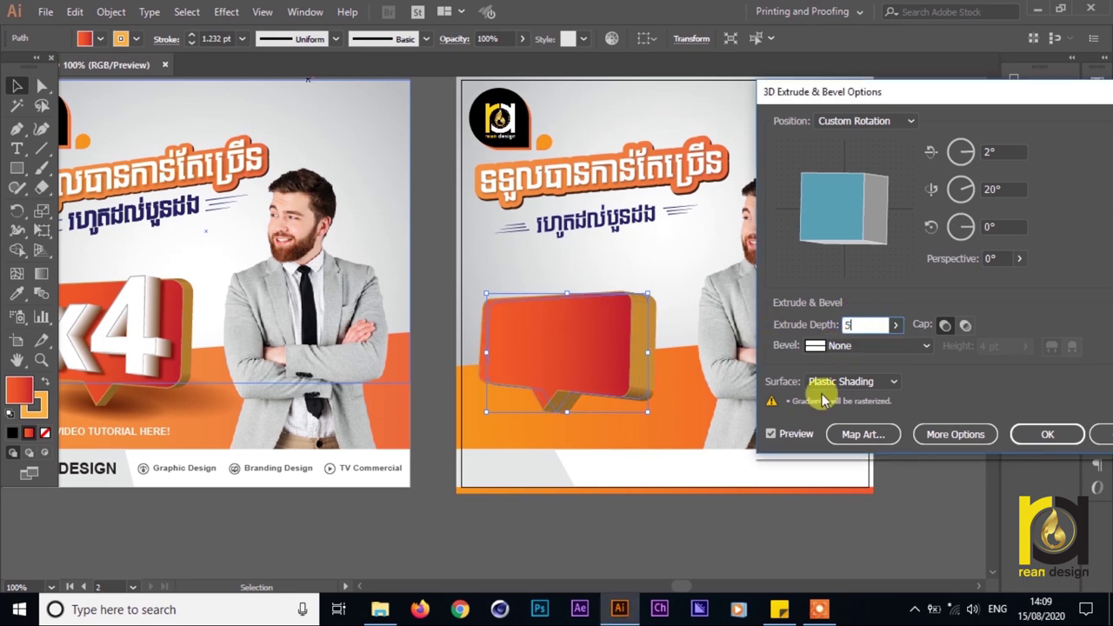
{"action": "type", "text": "0"}
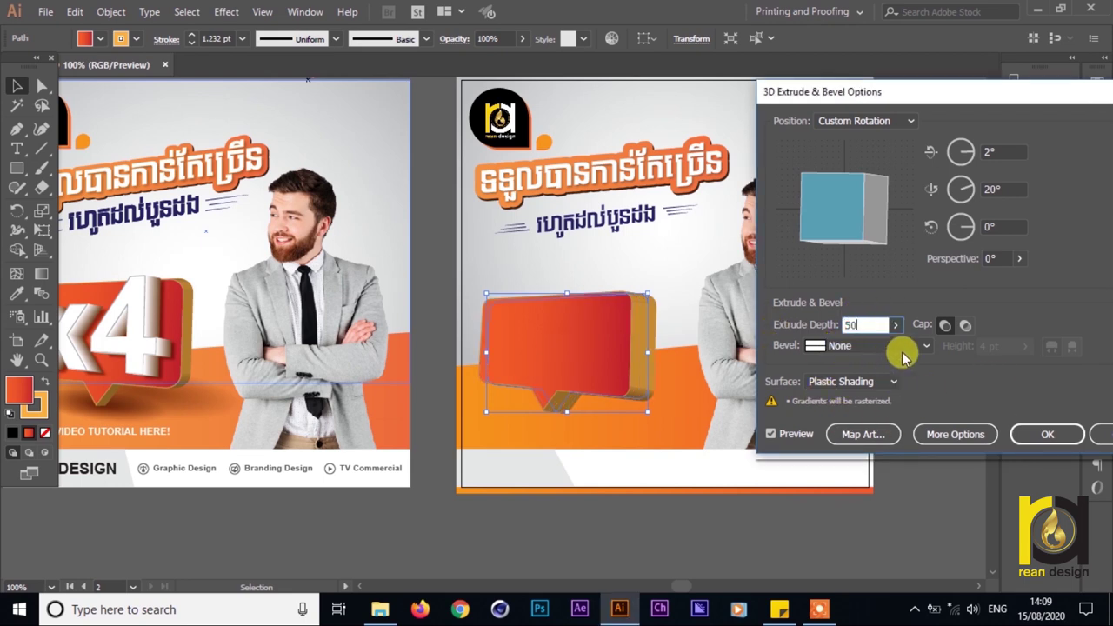
{"action": "left_click", "coordinate": [771, 435]}
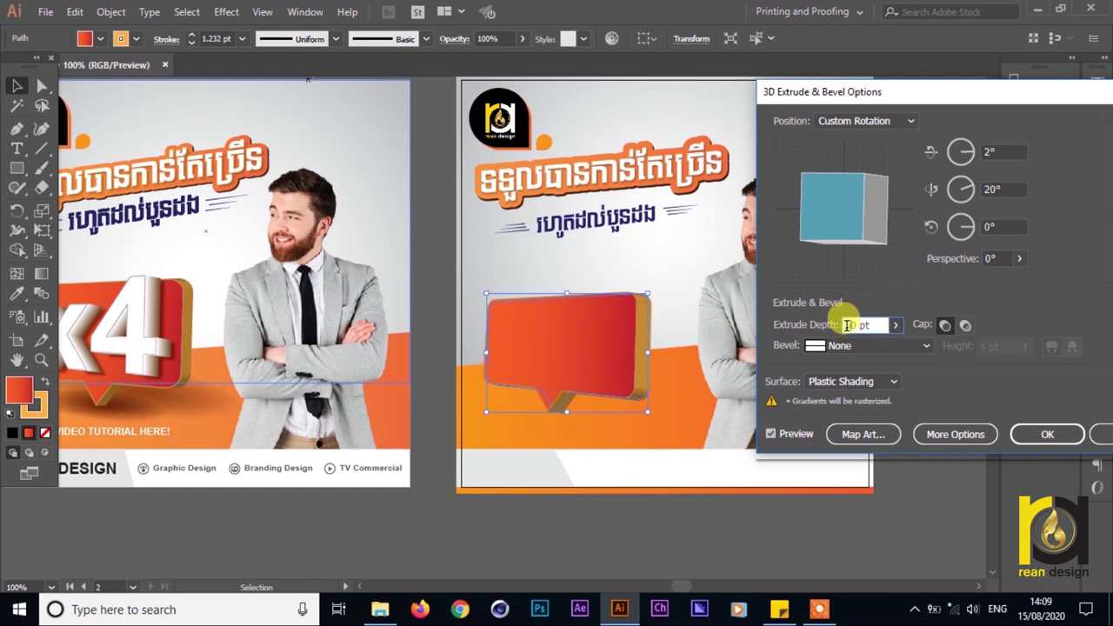
- Set the speech bubble's extrude depth to 40 pt, refresh the preview and apply the 3D effect
{"action": "type", "text": "4"}
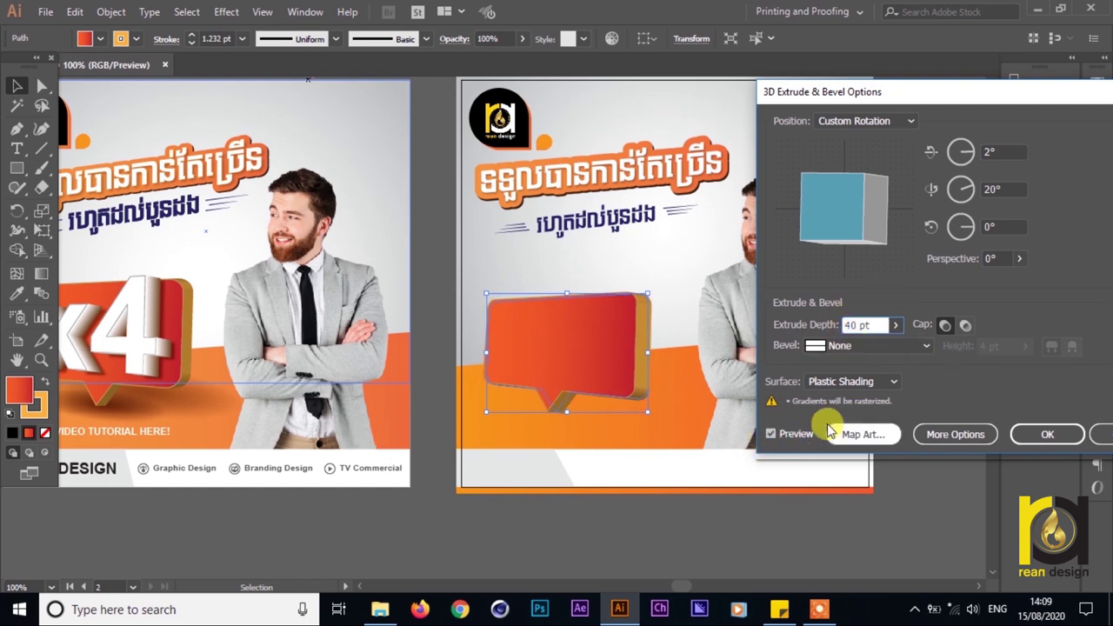
{"action": "left_click", "coordinate": [773, 434]}
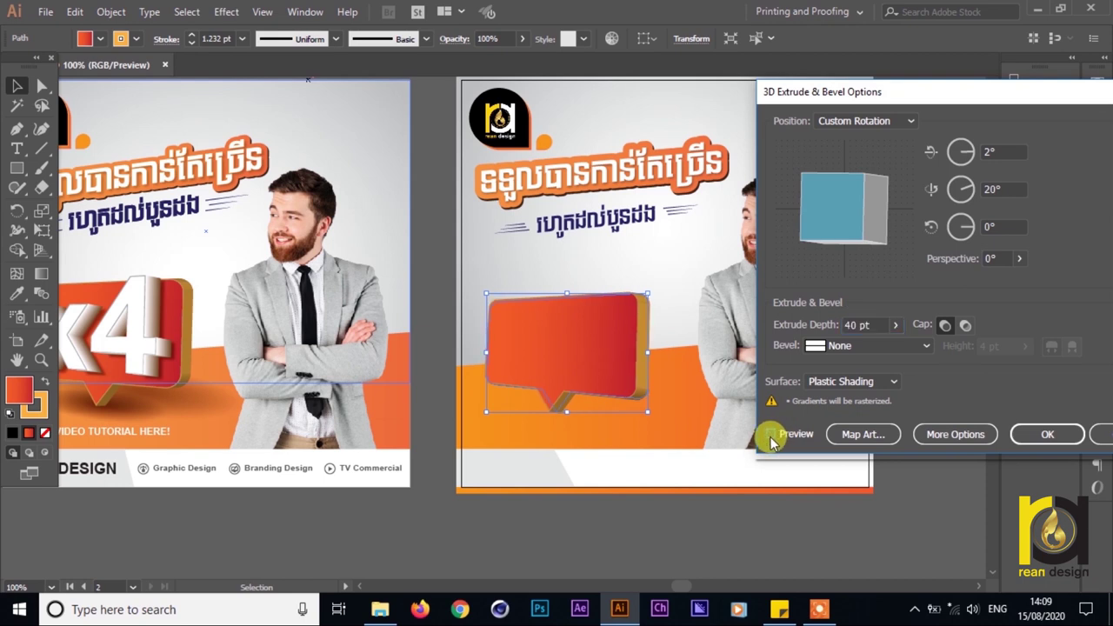
{"action": "left_click", "coordinate": [770, 435]}
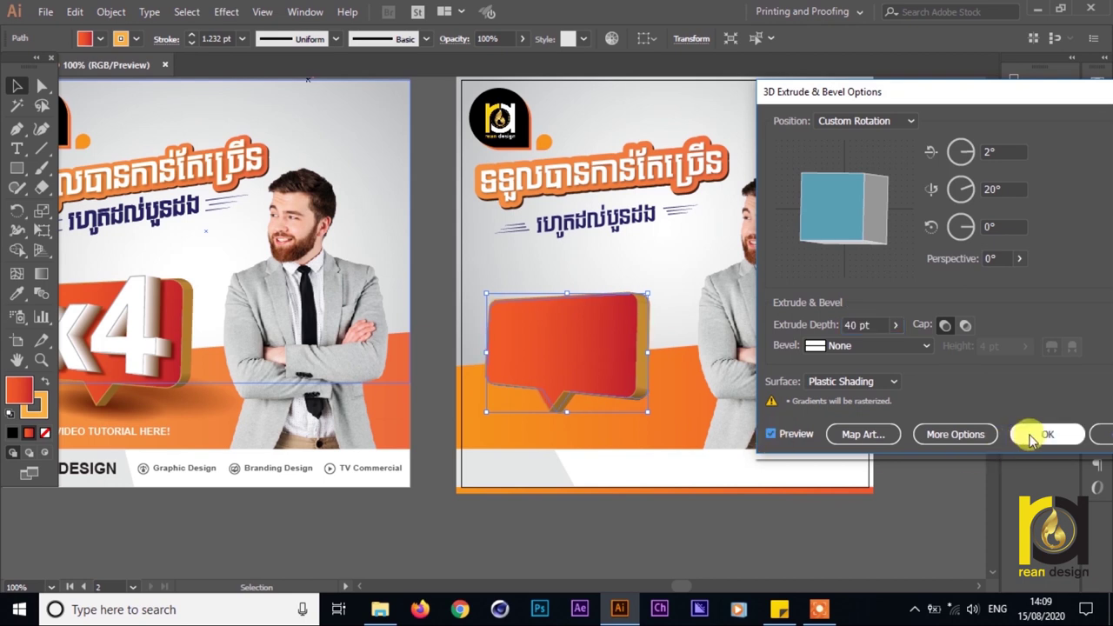
{"action": "left_click", "coordinate": [1032, 439]}
{"action": "left_click", "coordinate": [578, 548]}
- Compare the extruded speech bubble with the original poster, and examine the soft shadow beneath the original's bubble
{"action": "left_click_drag", "start_coordinate": [468, 532], "coordinate": [623, 440]}
{"action": "left_click_drag", "start_coordinate": [751, 463], "coordinate": [704, 468]}
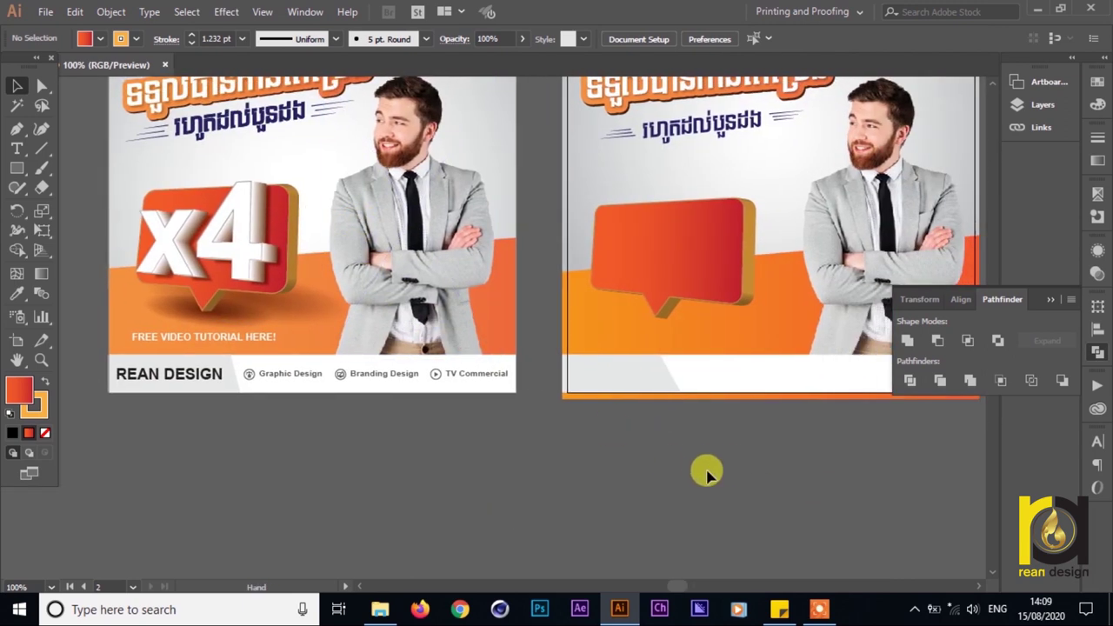
{"action": "scroll", "coordinate": [658, 258], "scroll_direction": "up", "scroll_amount": 1}
{"action": "left_click", "coordinate": [695, 245]}
{"action": "scroll", "coordinate": [687, 231], "scroll_direction": "down", "scroll_amount": 1}
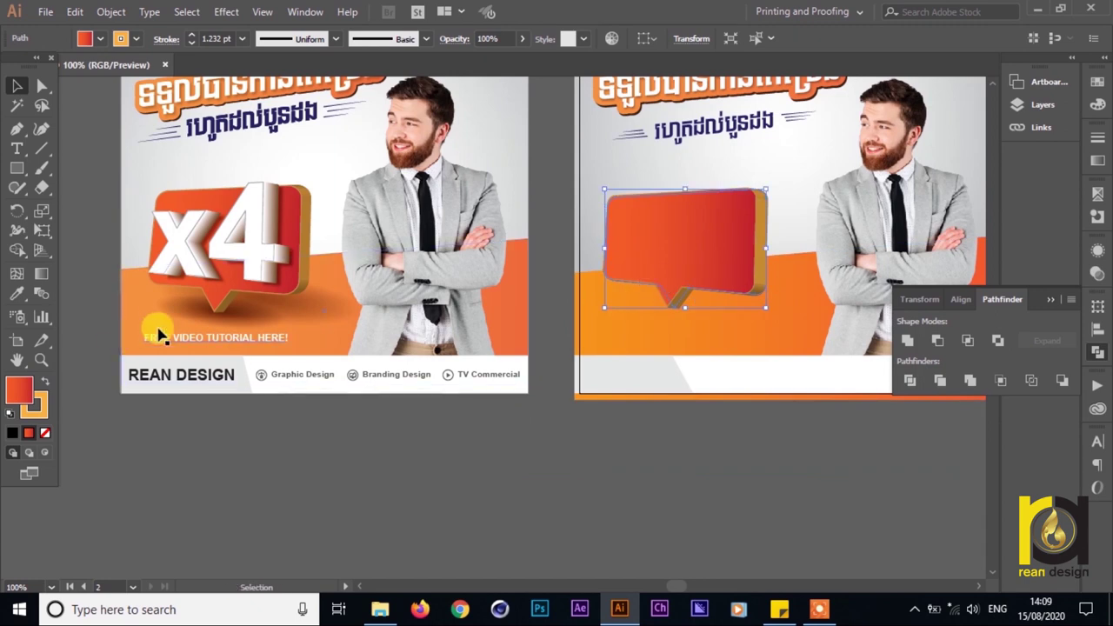
{"action": "scroll", "coordinate": [213, 331], "scroll_direction": "up", "scroll_amount": 1}
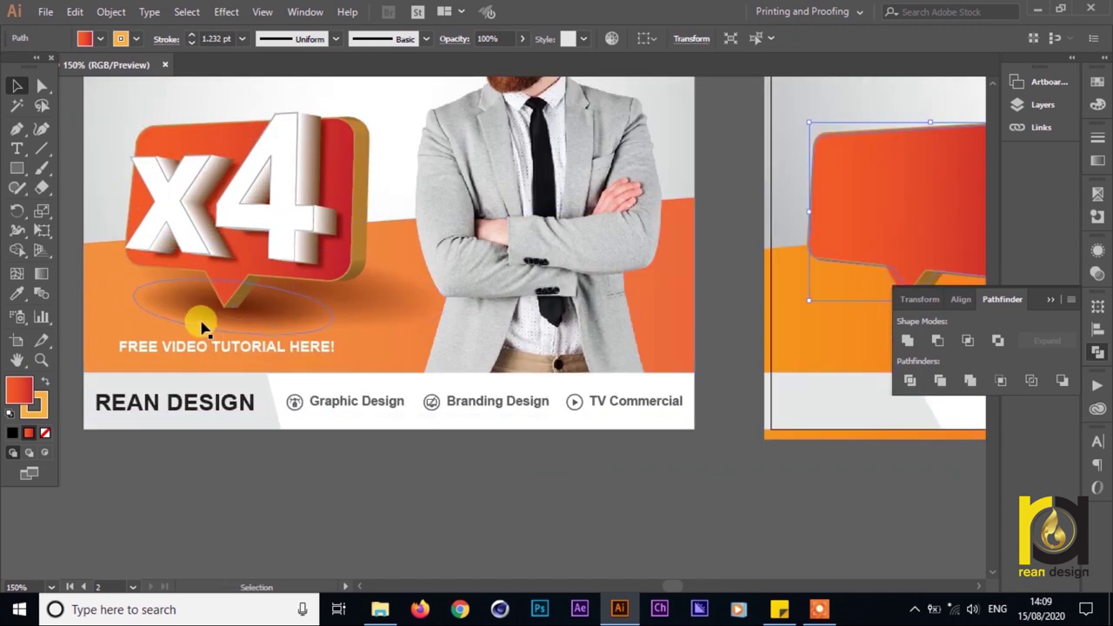
{"action": "left_click_drag", "start_coordinate": [687, 337], "coordinate": [270, 357]}
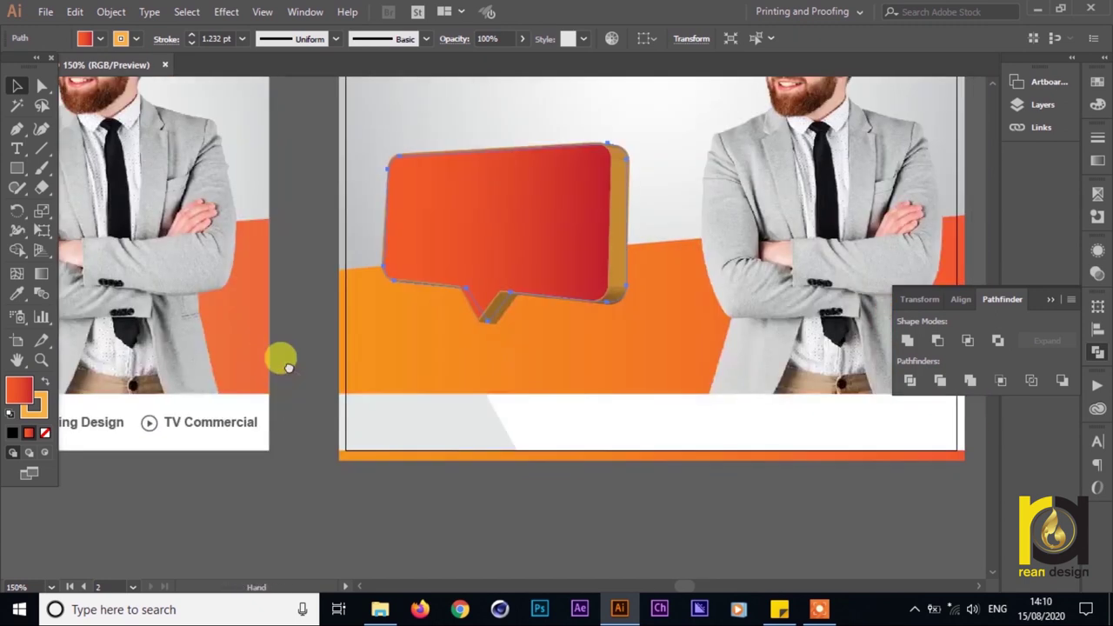
{"action": "left_click", "coordinate": [532, 503]}
- Try to draw a four-sided shadow shape with the Pen tool beneath the speech bubble on the second artboard
{"action": "left_click", "coordinate": [19, 170]}
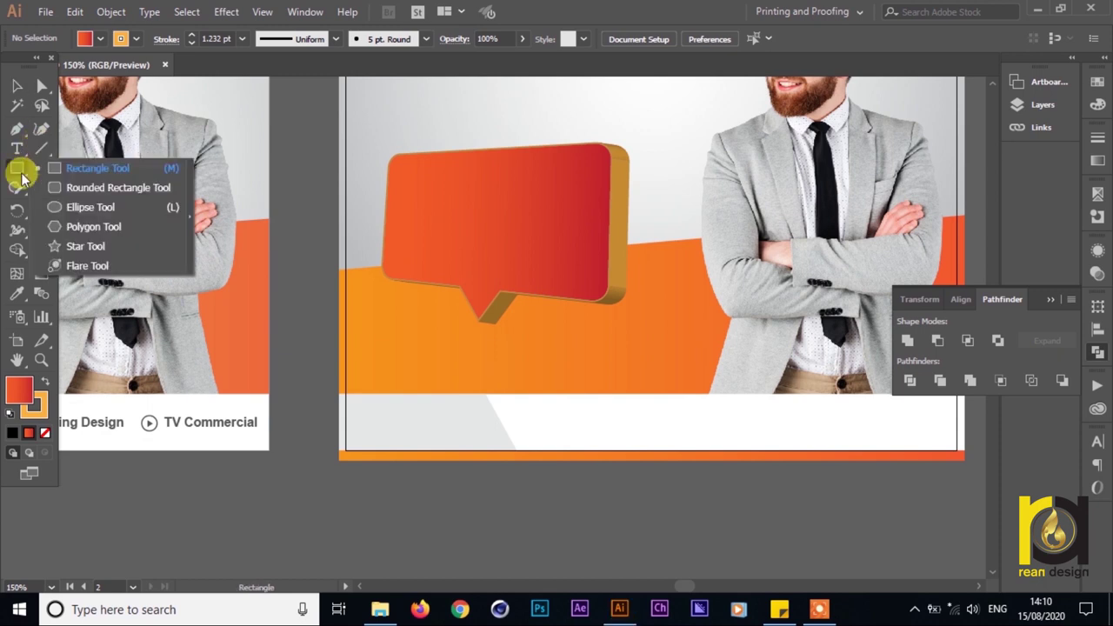
{"action": "left_click", "coordinate": [78, 206]}
{"action": "scroll", "coordinate": [599, 378], "scroll_direction": "up", "scroll_amount": 2}
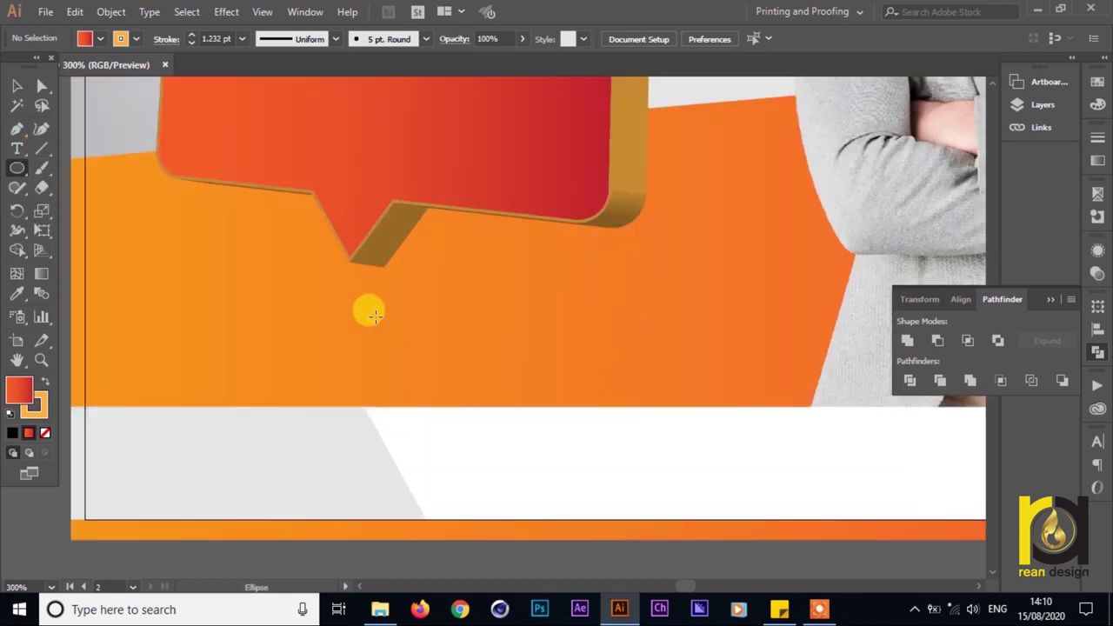
{"action": "left_click", "coordinate": [17, 128]}
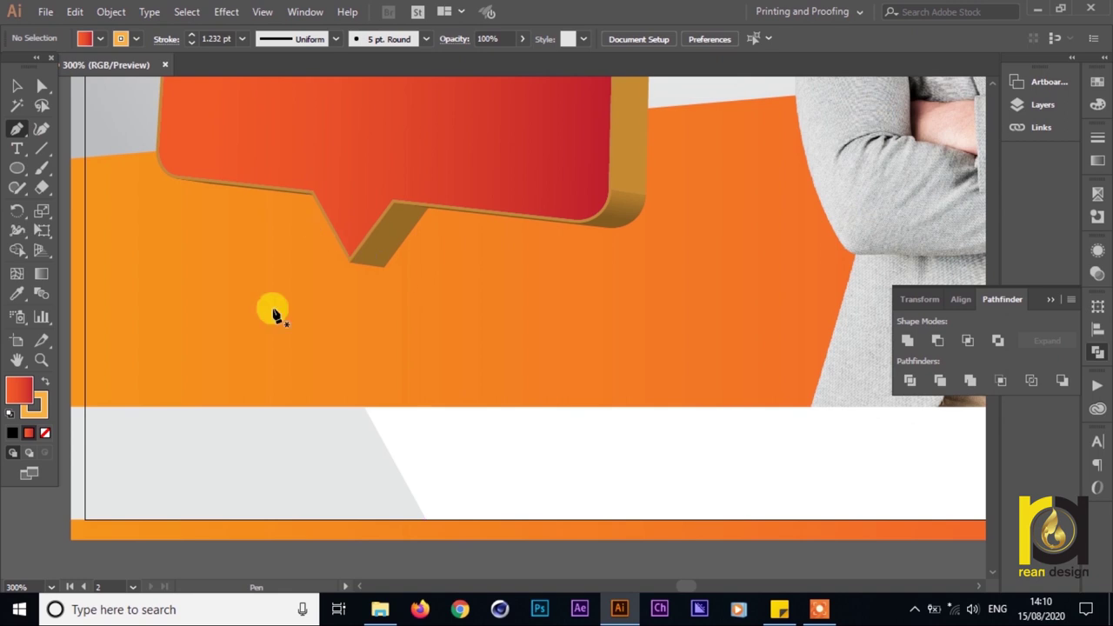
{"action": "left_click", "coordinate": [321, 325]}
{"action": "left_click", "coordinate": [187, 225]}
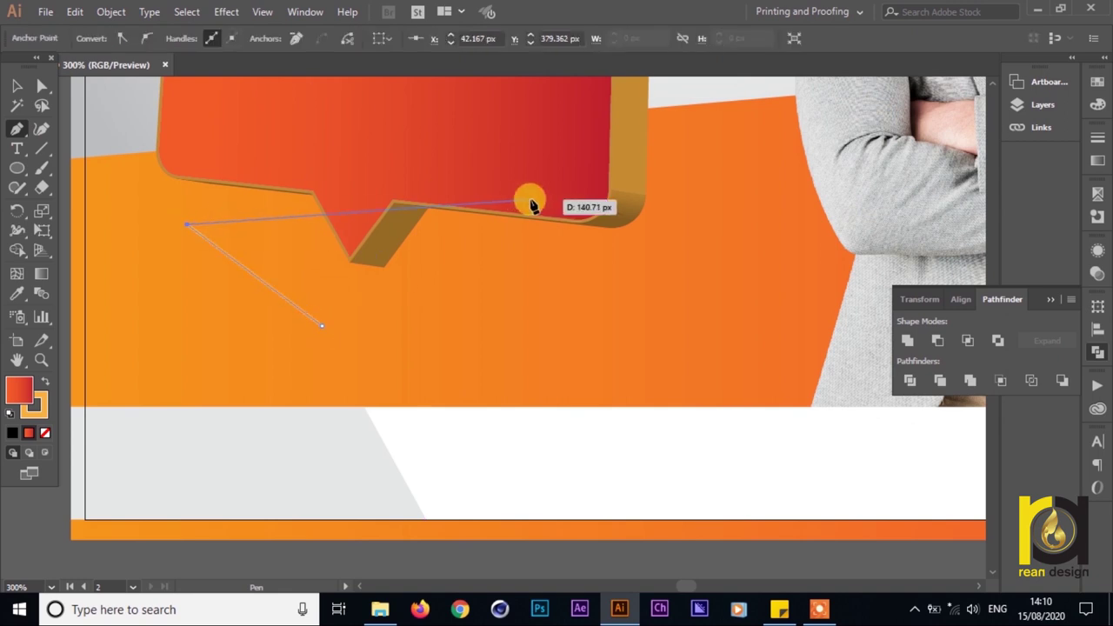
{"action": "left_click", "coordinate": [531, 201]}
{"action": "left_click", "coordinate": [668, 261]}
{"action": "left_click", "coordinate": [321, 326]}
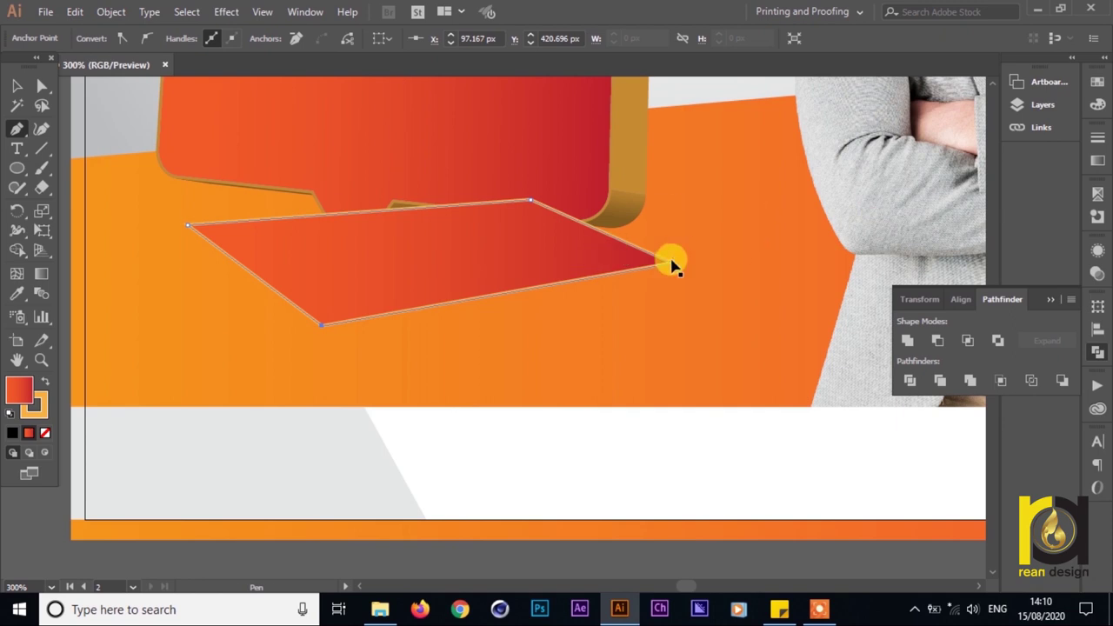
- Undo the four-sided pen shape beneath the speech bubble after comparing it with the original's shadow
{"action": "key", "text": "v"}
{"action": "scroll", "coordinate": [659, 269], "scroll_direction": "down", "scroll_amount": 5}
{"action": "scroll", "coordinate": [351, 290], "scroll_direction": "up", "scroll_amount": 2}
{"action": "key", "text": "space"}
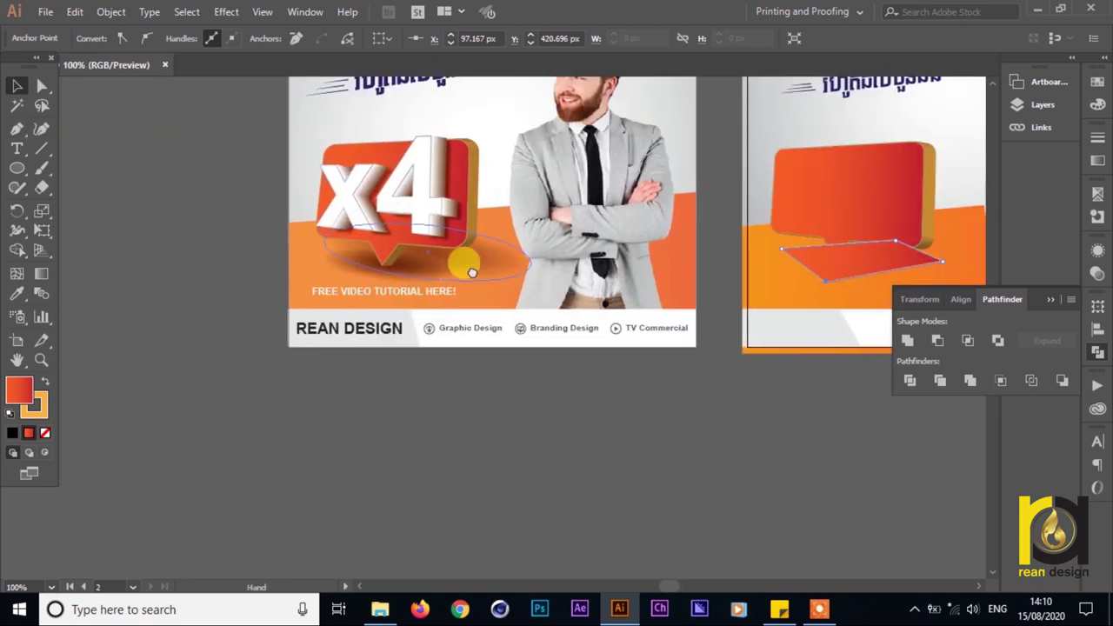
{"action": "left_click_drag", "start_coordinate": [464, 263], "coordinate": [393, 254]}
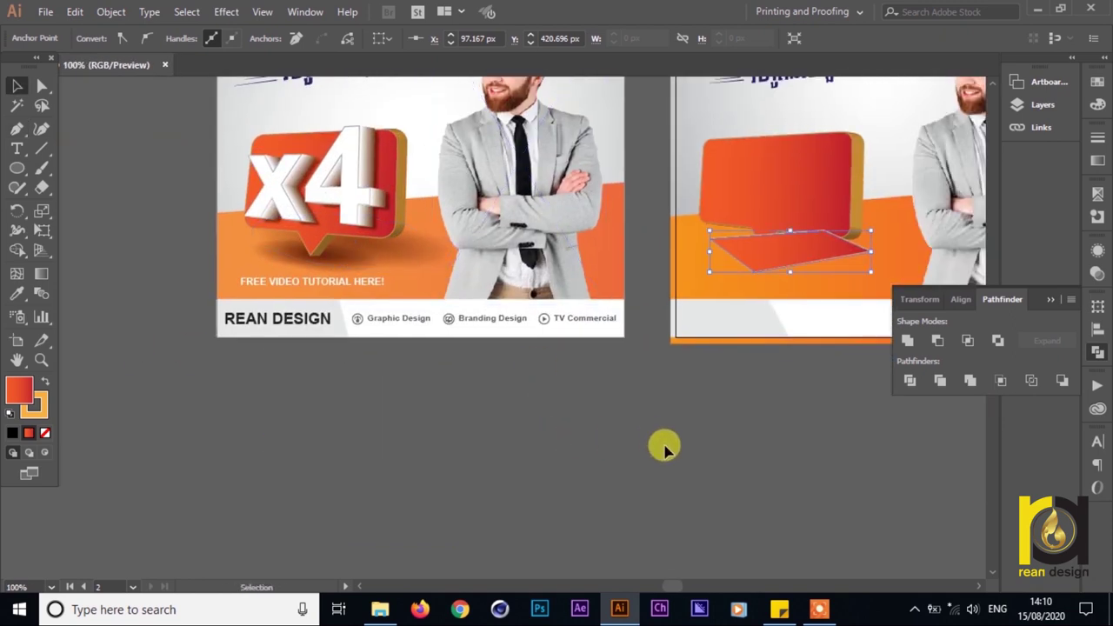
{"action": "key", "text": "ctrl+z"}
{"action": "key", "text": "ctrl+z"}
{"action": "key", "text": "ctrl+z"}
{"action": "key", "text": "ctrl+z"}
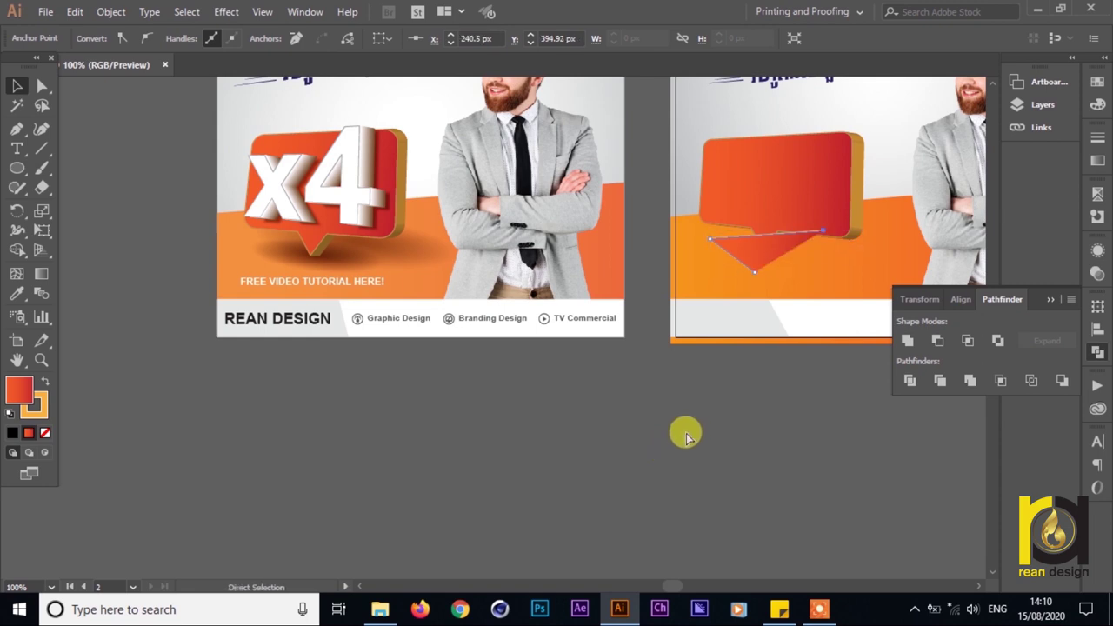
{"action": "left_click", "coordinate": [690, 432]}
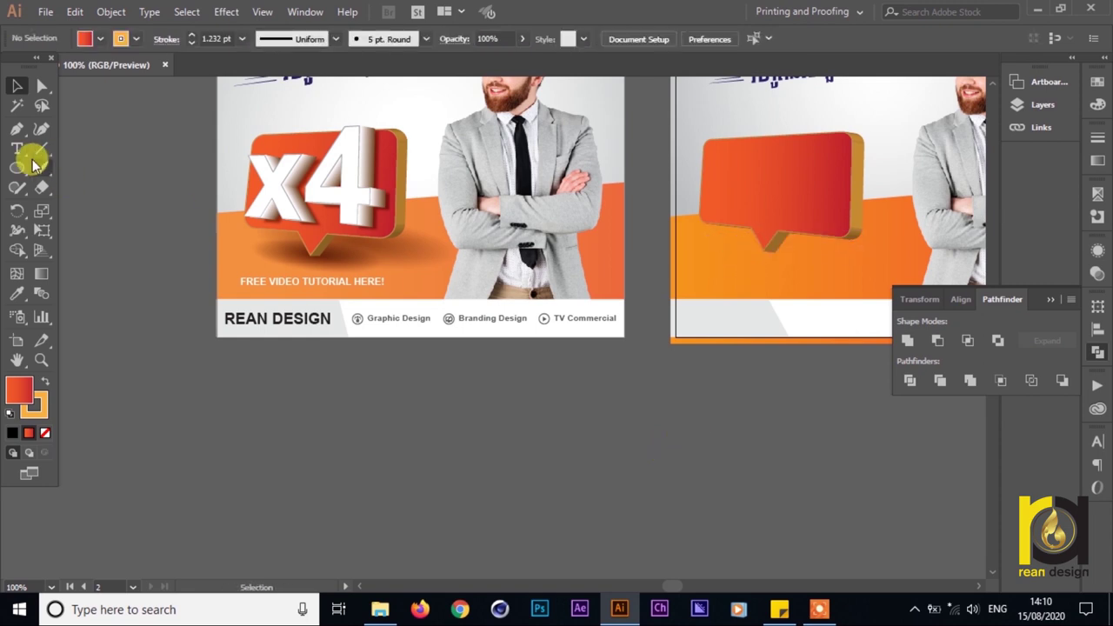
- Draw a flat ellipse about 135 by 33 px just below the speech bubble's tail, and remove its stroke
{"action": "left_click_drag", "start_coordinate": [781, 222], "coordinate": [649, 206]}
{"action": "scroll", "coordinate": [579, 243], "scroll_direction": "up", "scroll_amount": 1}
{"action": "left_click_drag", "start_coordinate": [572, 233], "coordinate": [737, 273]}
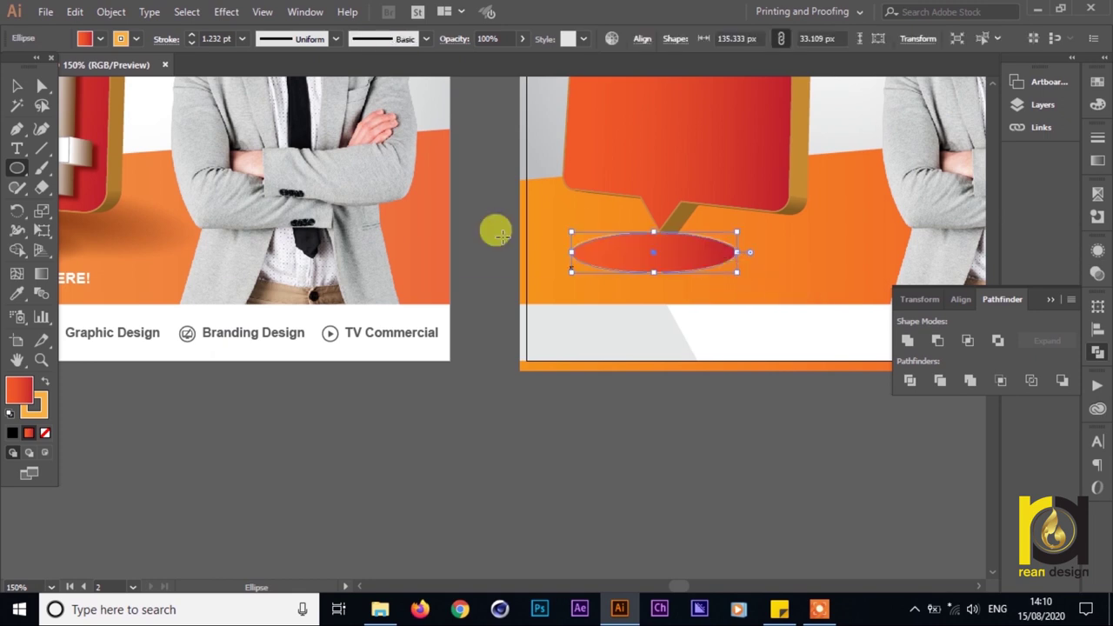
{"action": "left_click", "coordinate": [136, 39]}
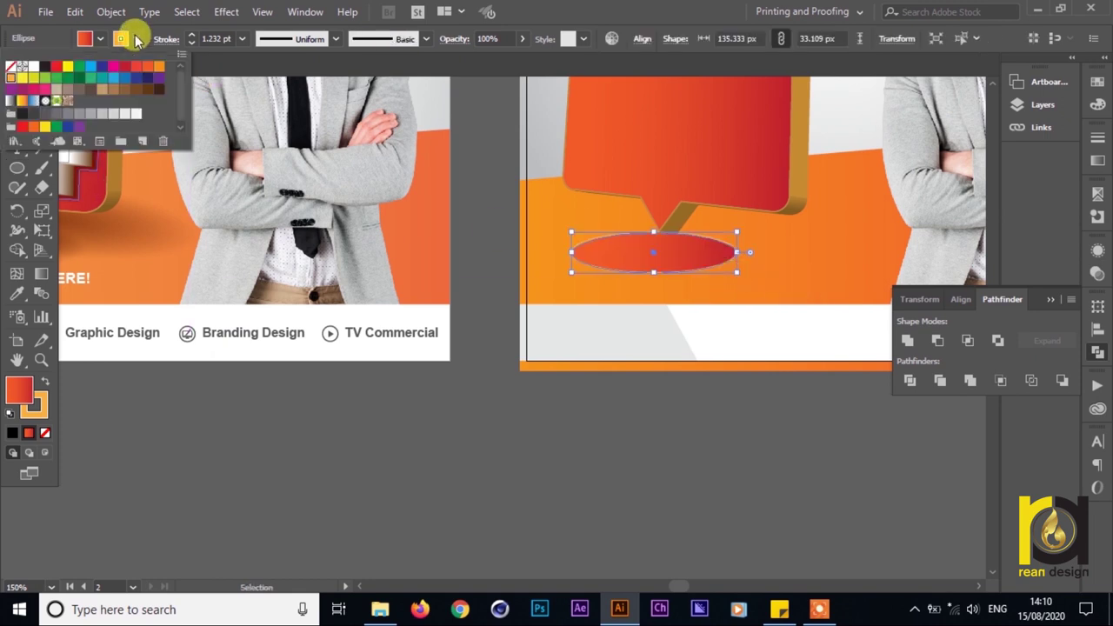
{"action": "left_click", "coordinate": [8, 69]}
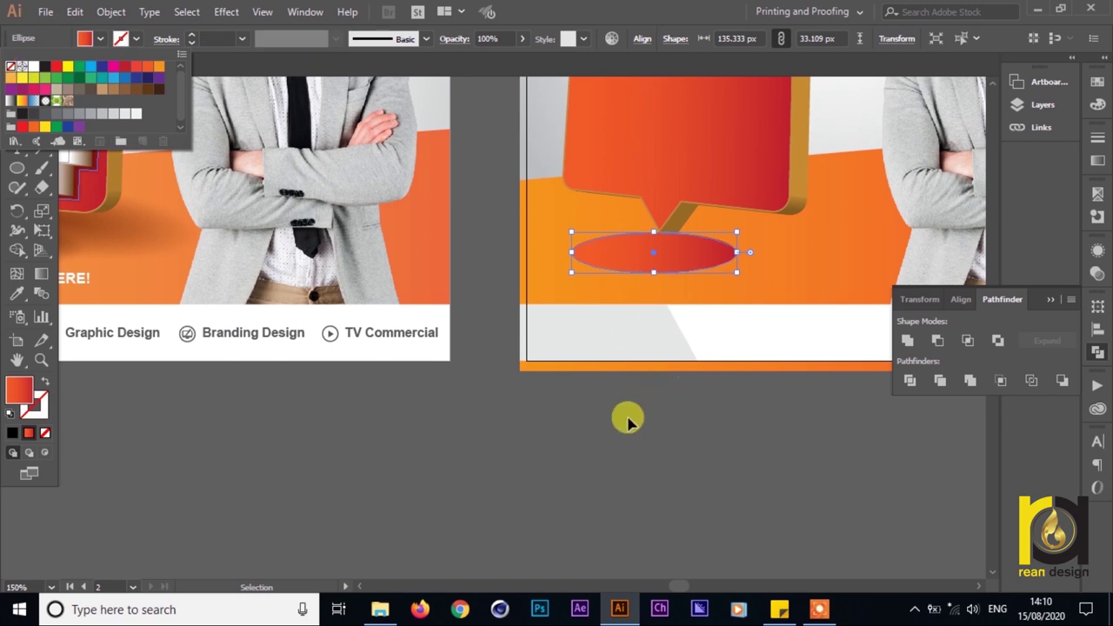
{"action": "left_click", "coordinate": [569, 397]}
{"action": "left_click", "coordinate": [684, 452]}
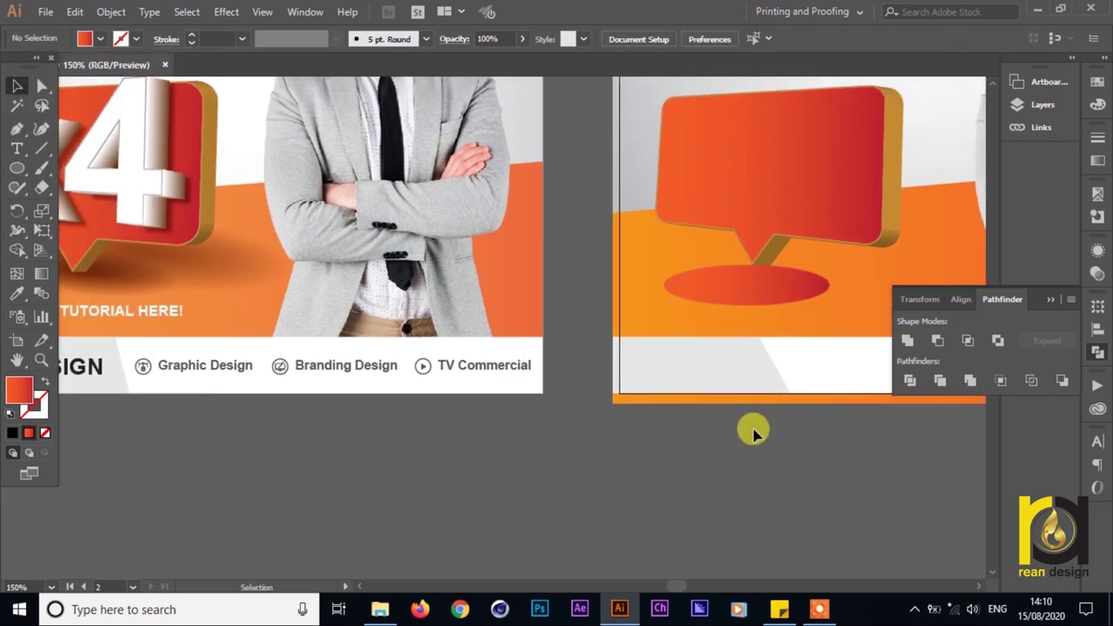
- Fill the ellipse beneath the speech bubble with dark brown
{"action": "left_click", "coordinate": [751, 304]}
{"action": "left_click", "coordinate": [102, 39]}
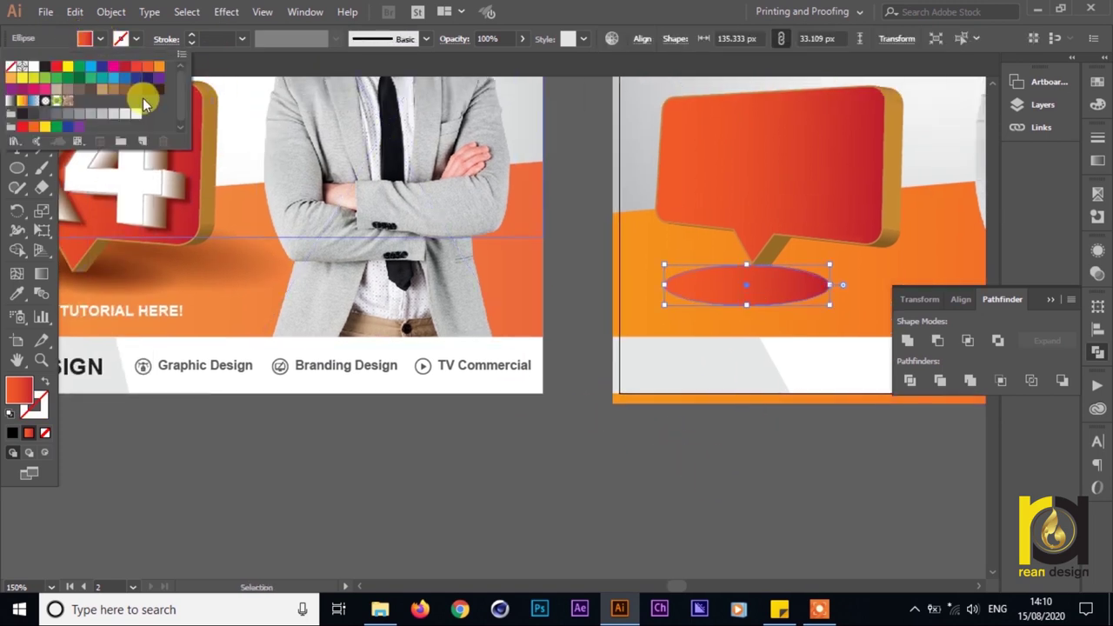
{"action": "left_click", "coordinate": [155, 93]}
{"action": "left_click", "coordinate": [663, 473]}
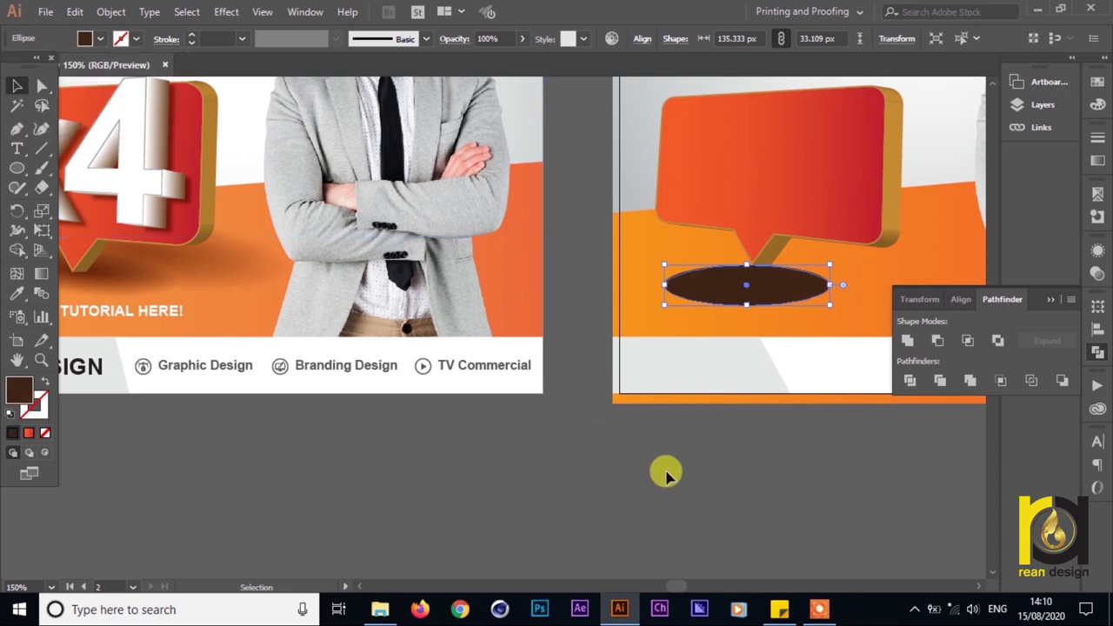
- Apply a Gaussian Blur with a radius of 85.3 pixels to the dark brown ellipse to make a soft shadow
{"action": "left_click", "coordinate": [236, 12]}
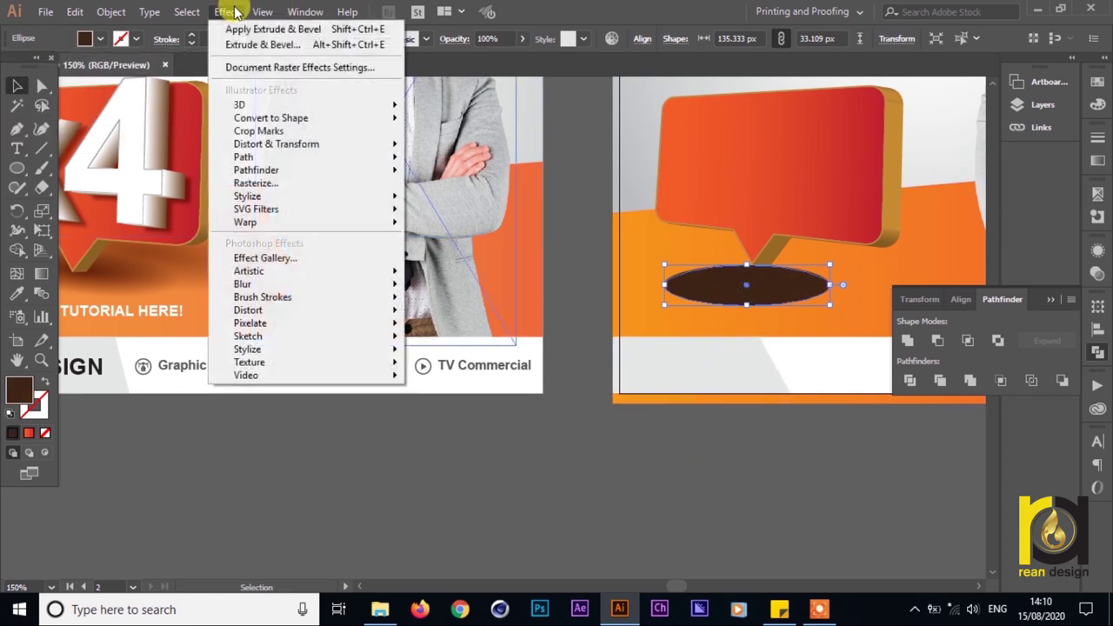
{"action": "mouse_move", "coordinate": [293, 284]}
{"action": "left_click", "coordinate": [444, 289]}
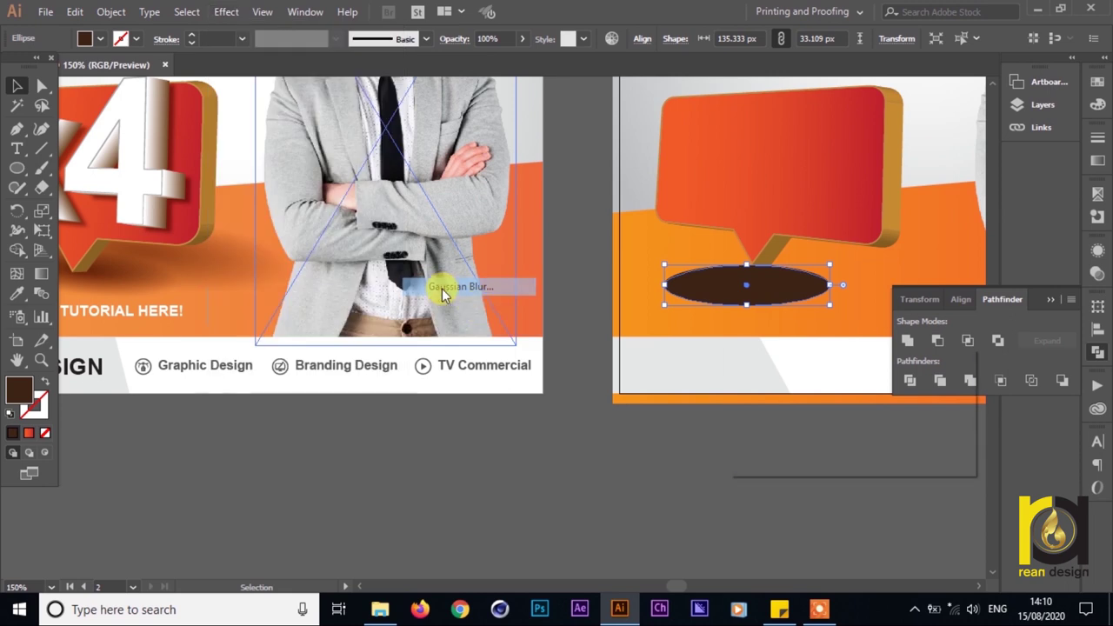
{"action": "left_click", "coordinate": [807, 399]}
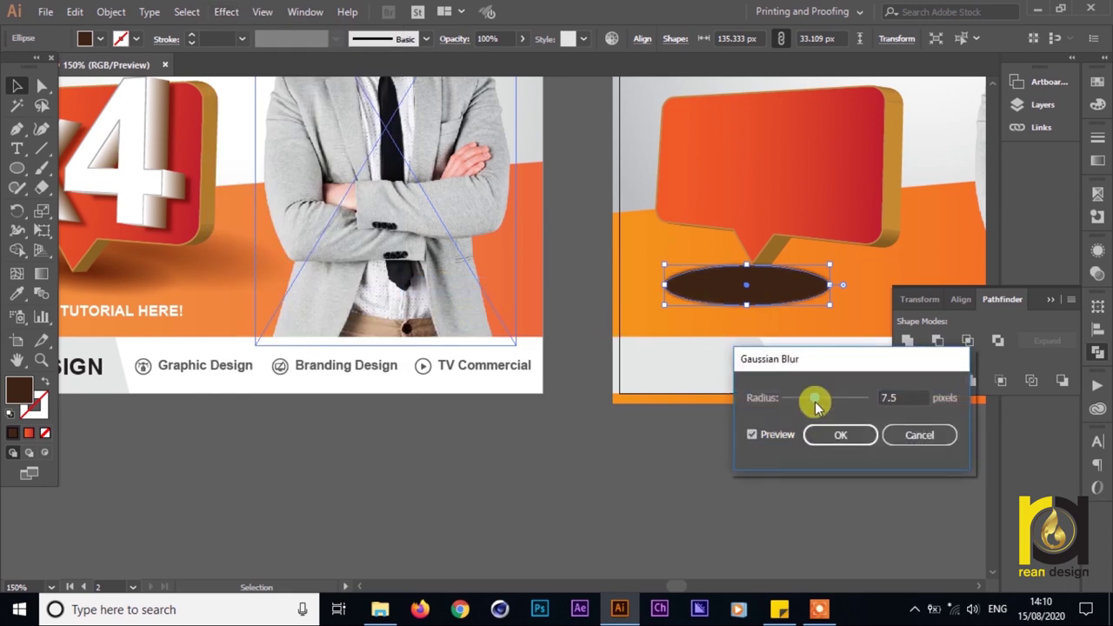
{"action": "left_click_drag", "start_coordinate": [854, 402], "coordinate": [855, 403]}
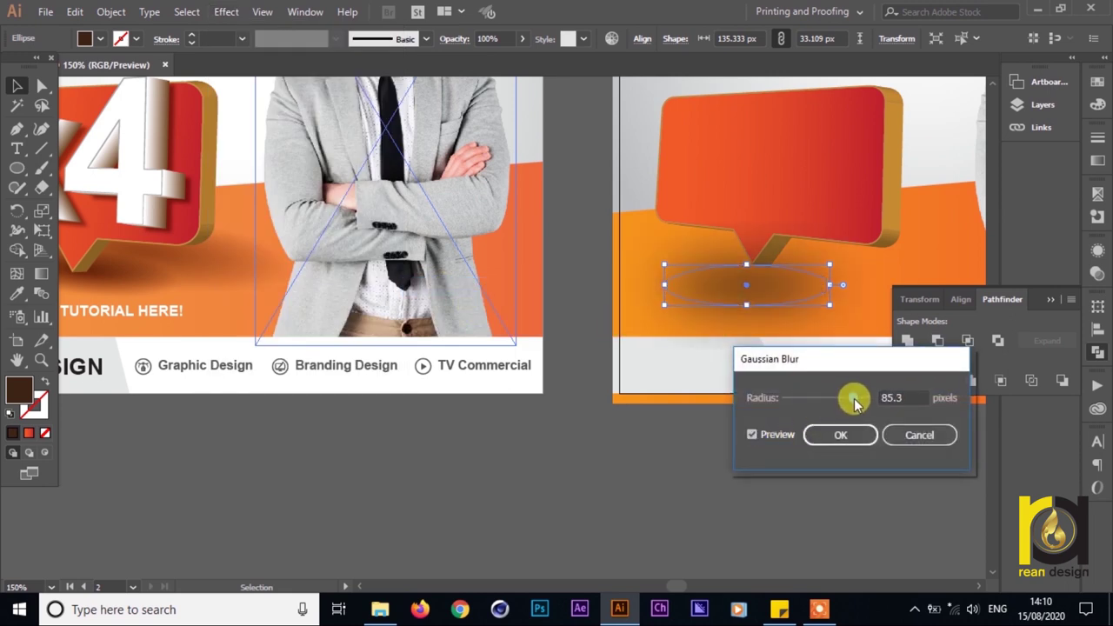
{"action": "left_click", "coordinate": [840, 435]}
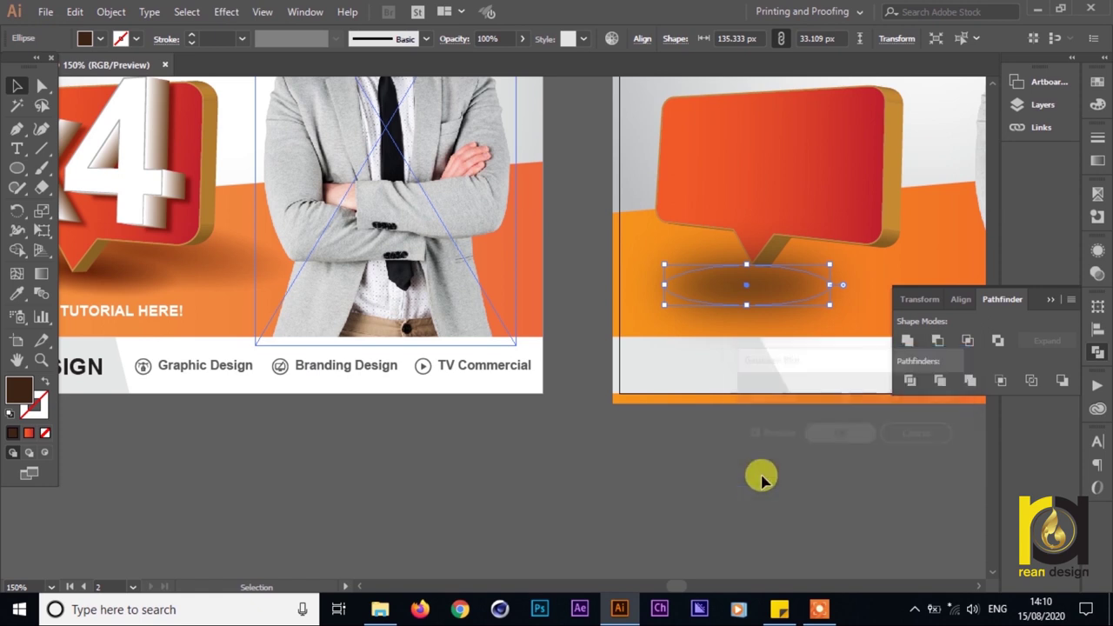
{"action": "left_click", "coordinate": [706, 448]}
{"action": "scroll", "coordinate": [695, 366], "scroll_direction": "right", "scroll_amount": 2}
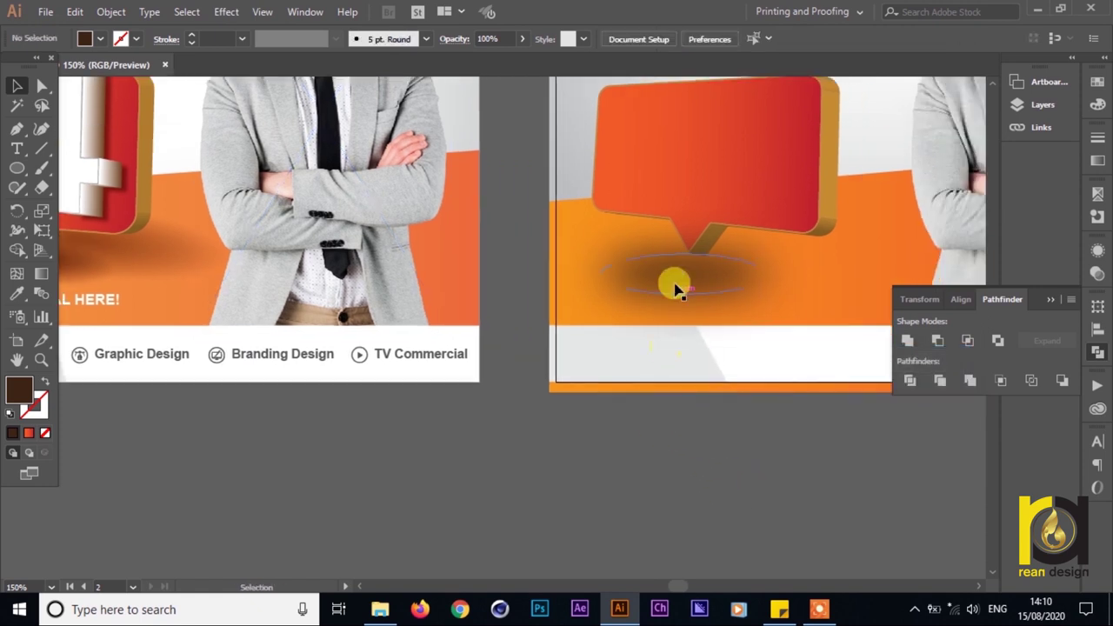
- Examine the anchor points of the speech bubble's tail and outline, and compare the shadowed bubble with the original poster
{"action": "left_click", "coordinate": [684, 247]}
{"action": "left_click_drag", "start_coordinate": [684, 251], "coordinate": [716, 268]}
{"action": "left_click", "coordinate": [696, 203]}
{"action": "left_click", "coordinate": [712, 168]}
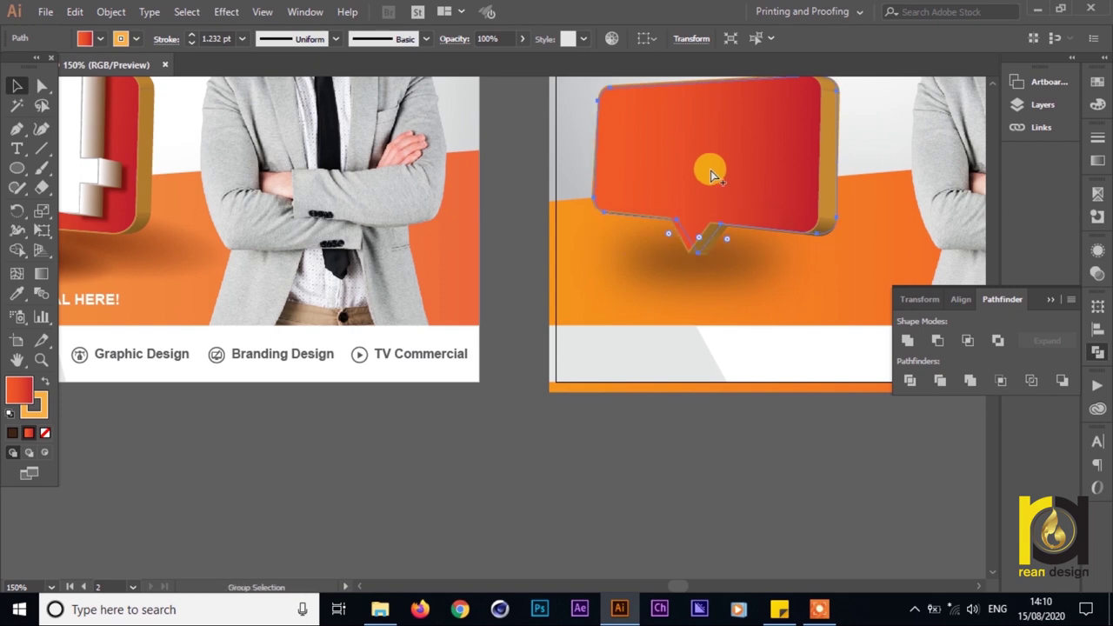
{"action": "scroll", "coordinate": [710, 170], "scroll_direction": "down", "scroll_amount": 1}
{"action": "scroll", "coordinate": [644, 479], "scroll_direction": "down", "scroll_amount": 1}
{"action": "left_click", "coordinate": [644, 479]}
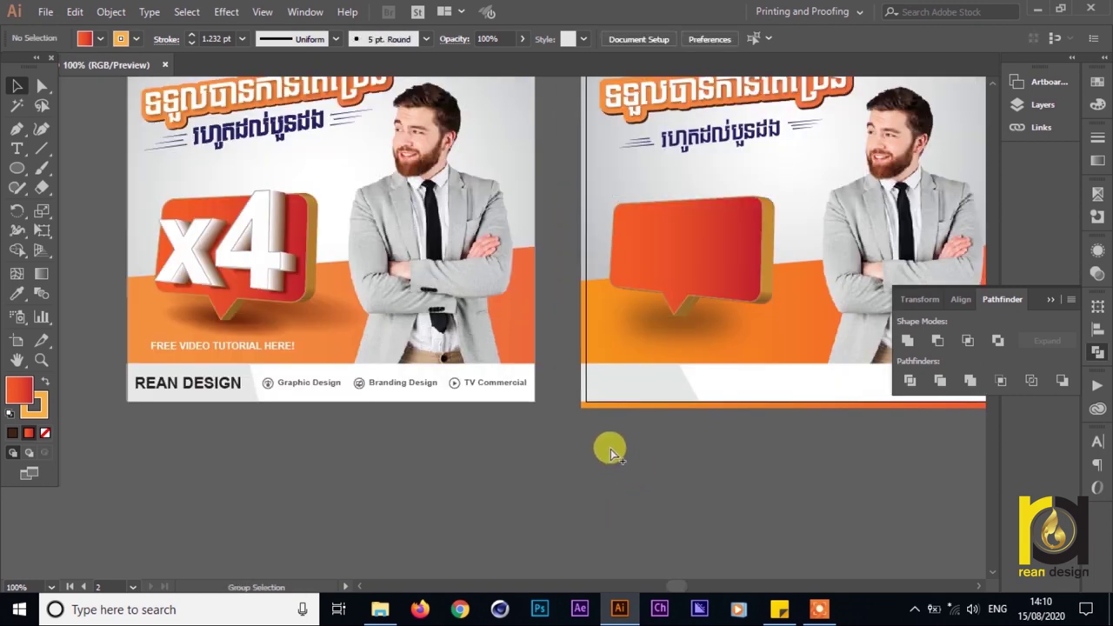
- Delete the blurred shadow ellipse and draw a new ellipse about 123 by 53 px below the speech bubble
{"action": "scroll", "coordinate": [766, 459], "scroll_direction": "up", "scroll_amount": 1}
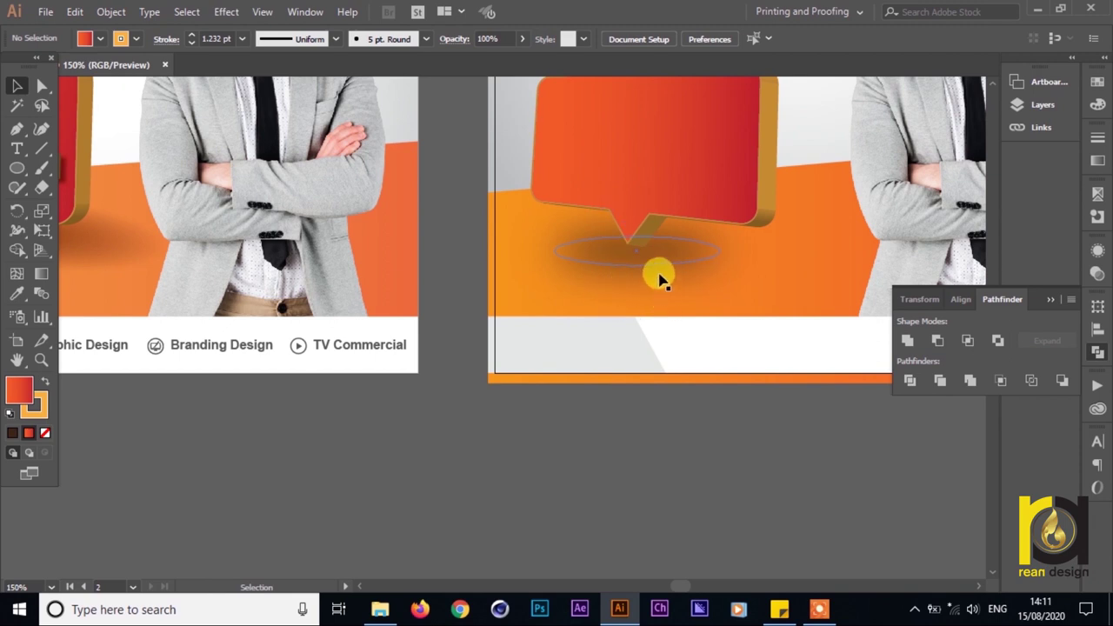
{"action": "left_click", "coordinate": [657, 277]}
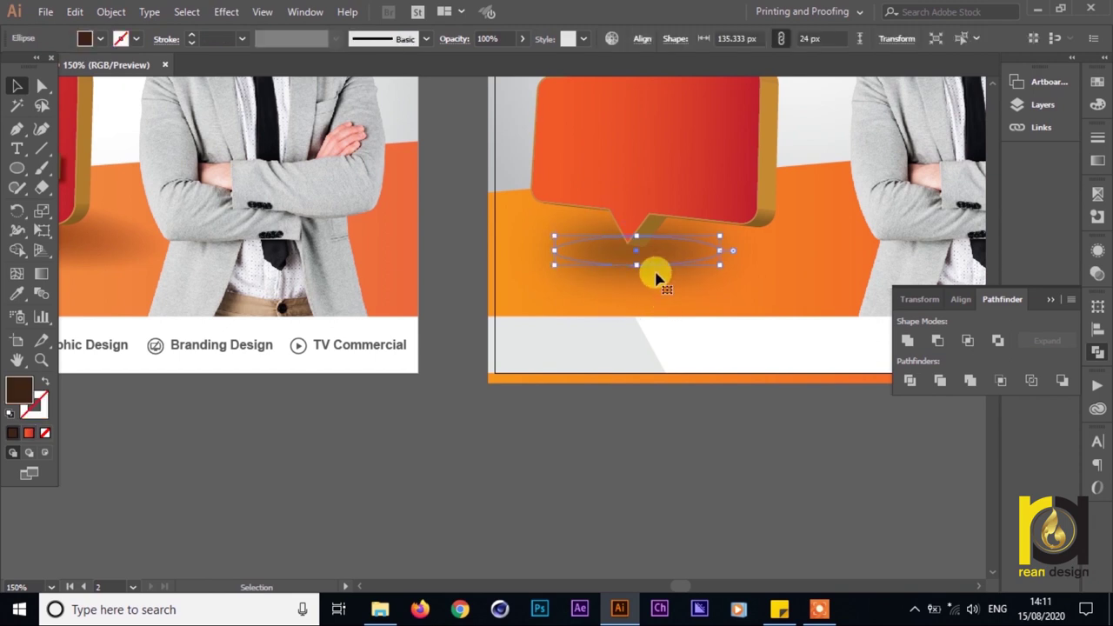
{"action": "key", "text": "Delete"}
{"action": "left_click_drag", "start_coordinate": [559, 207], "coordinate": [713, 276]}
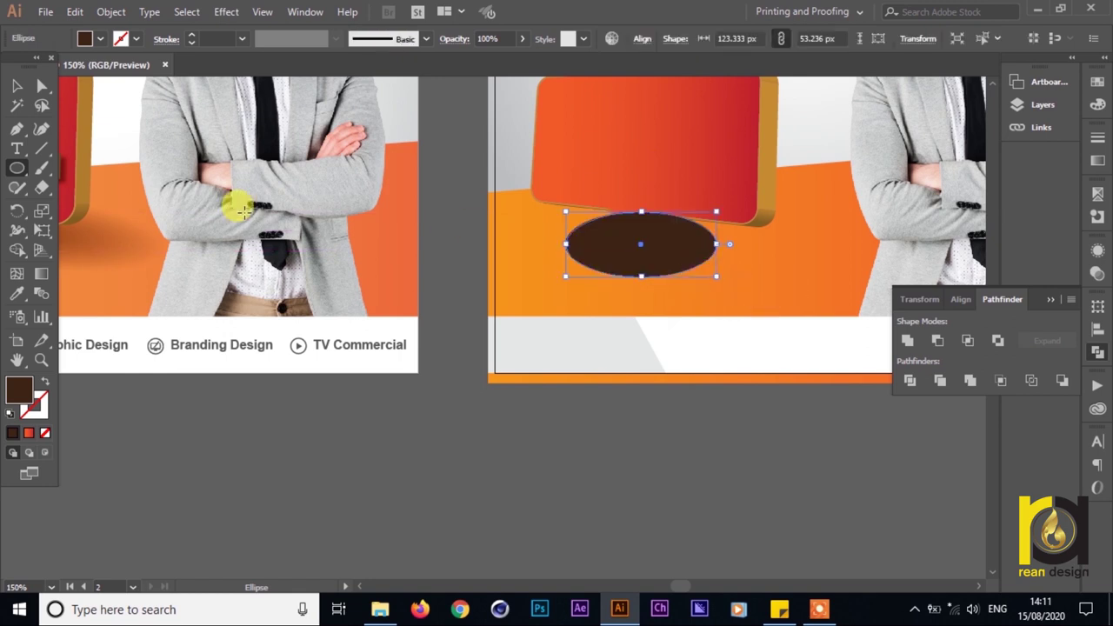
- Apply a gradient fill to the new ellipse and set both of its color stops to dark brown
{"action": "left_click", "coordinate": [17, 85]}
{"action": "left_click", "coordinate": [90, 41]}
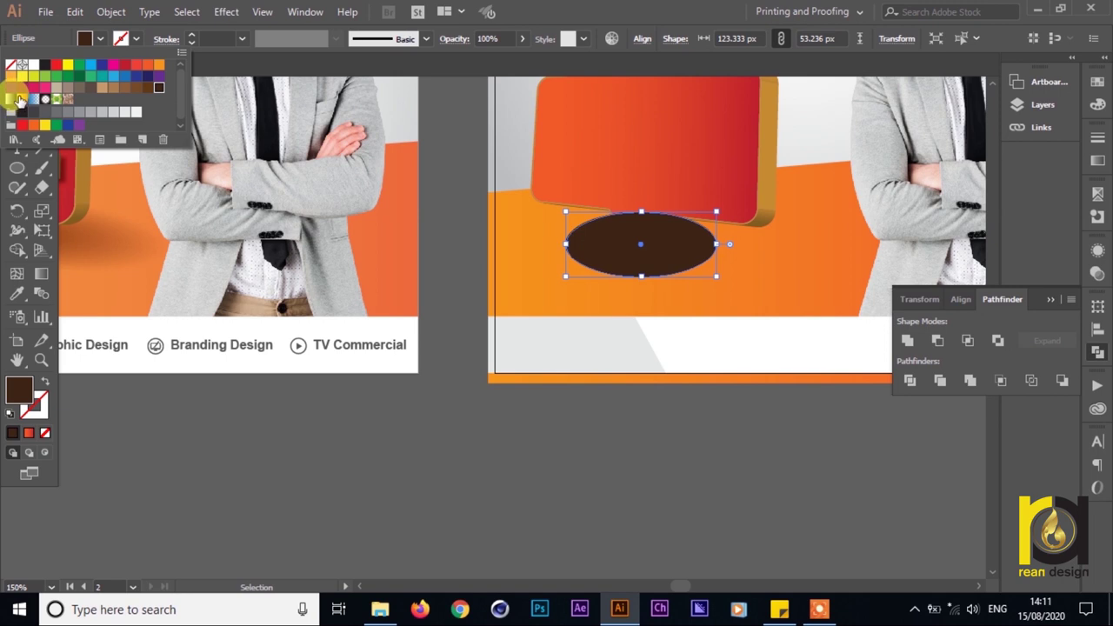
{"action": "left_click", "coordinate": [1096, 157]}
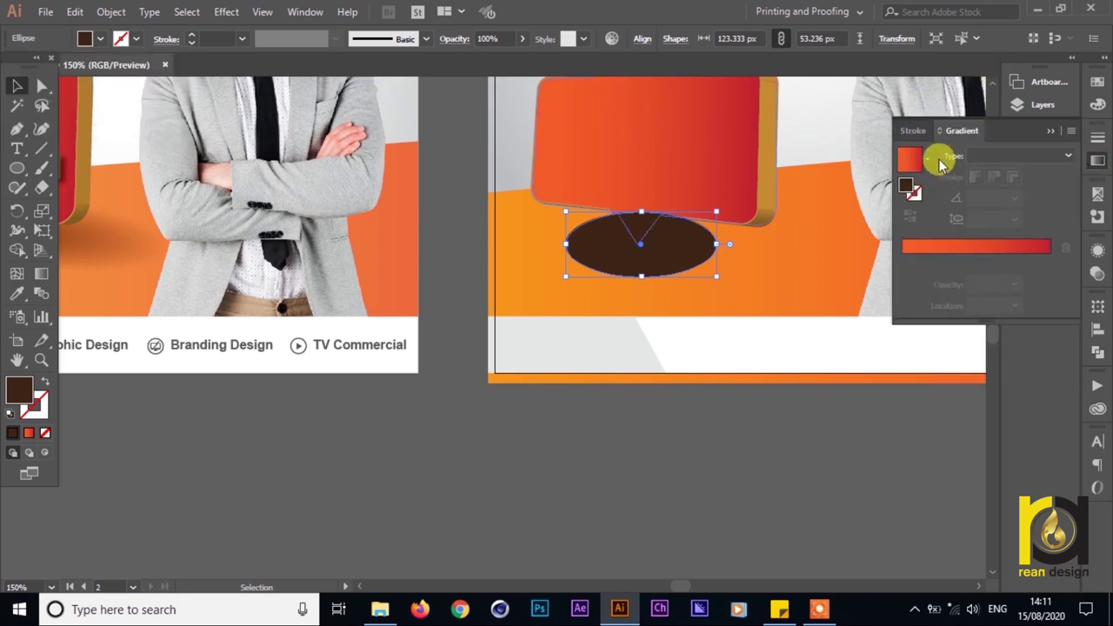
{"action": "left_click", "coordinate": [908, 161]}
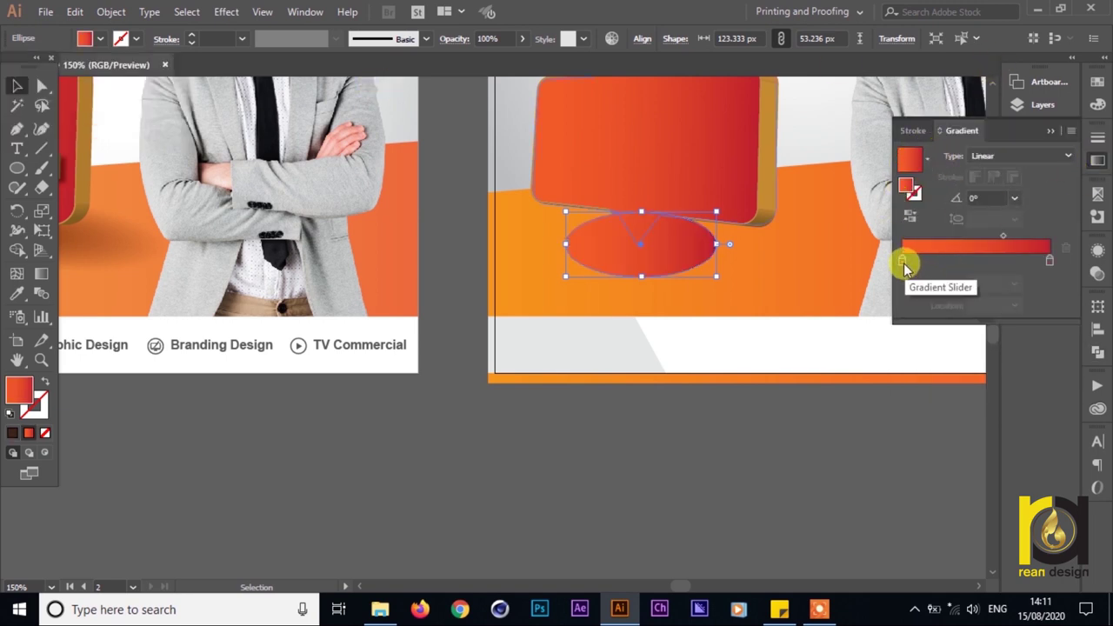
{"action": "double_click", "coordinate": [904, 262]}
{"action": "left_click", "coordinate": [932, 341]}
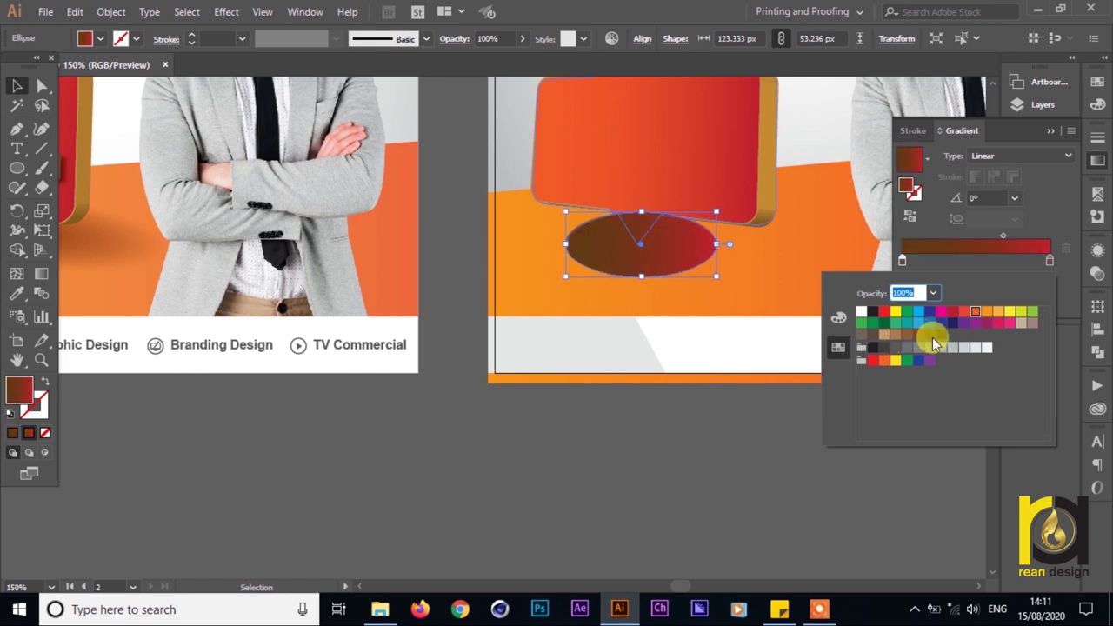
{"action": "double_click", "coordinate": [1048, 261]}
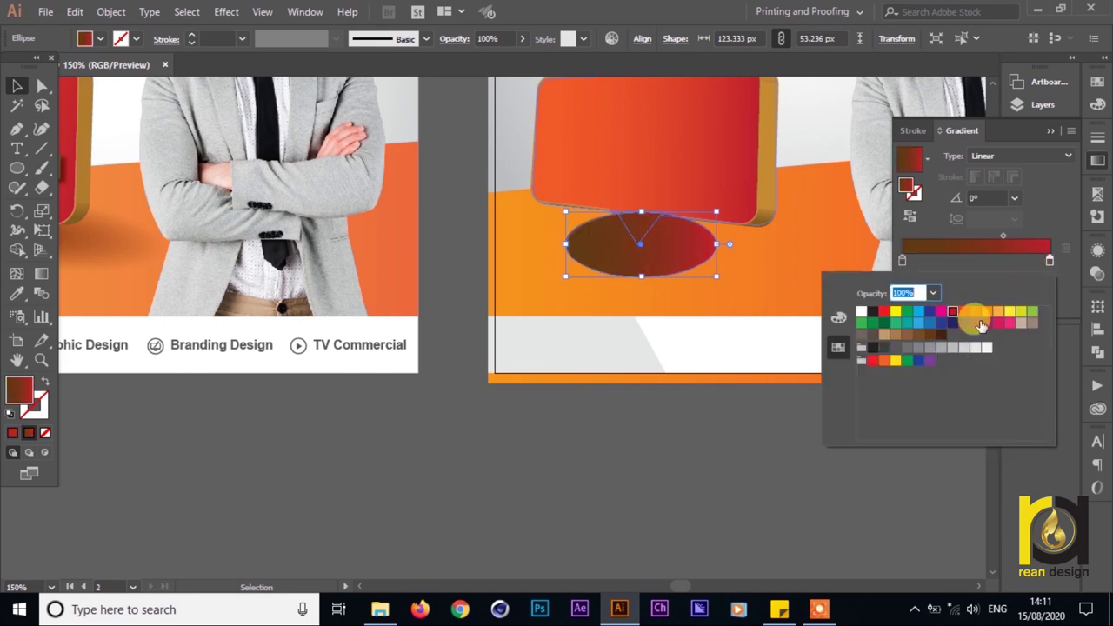
{"action": "left_click", "coordinate": [928, 339]}
- Make the ellipse's gradient radial and fit it to the ellipse outline with an aspect ratio of about 42.2%
{"action": "left_click", "coordinate": [1013, 156]}
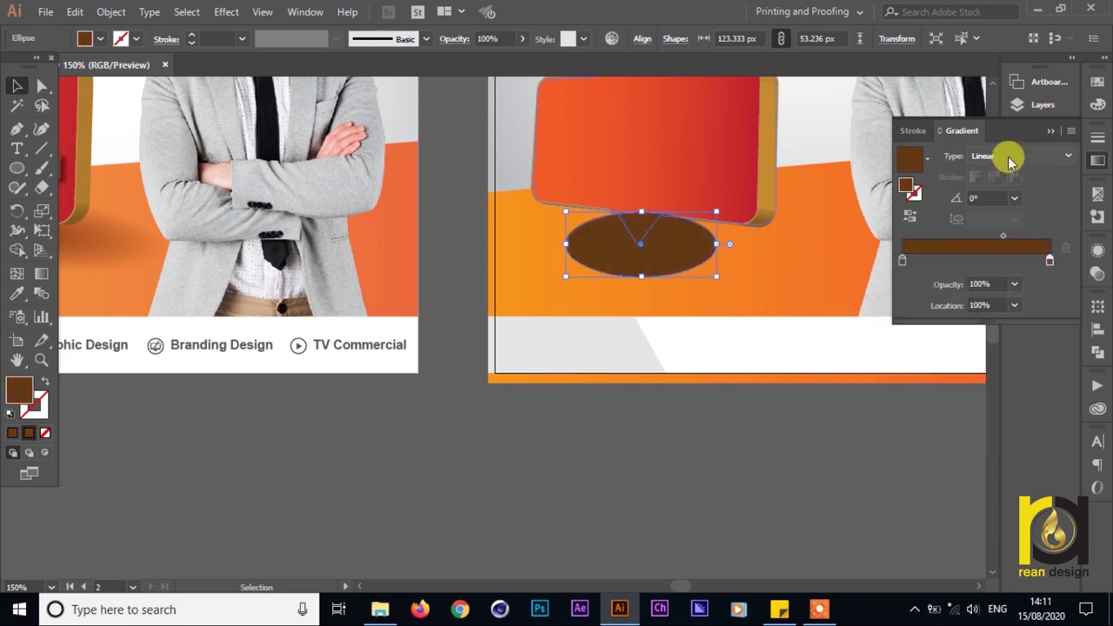
{"action": "left_click", "coordinate": [1013, 156]}
{"action": "left_click", "coordinate": [1000, 193]}
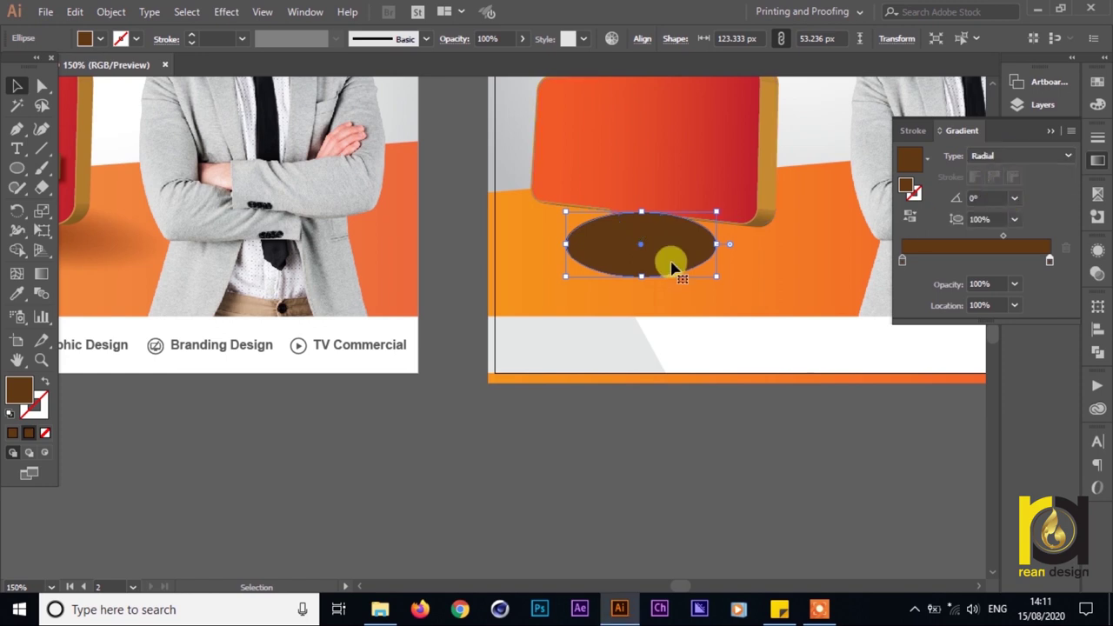
{"action": "key", "text": "g"}
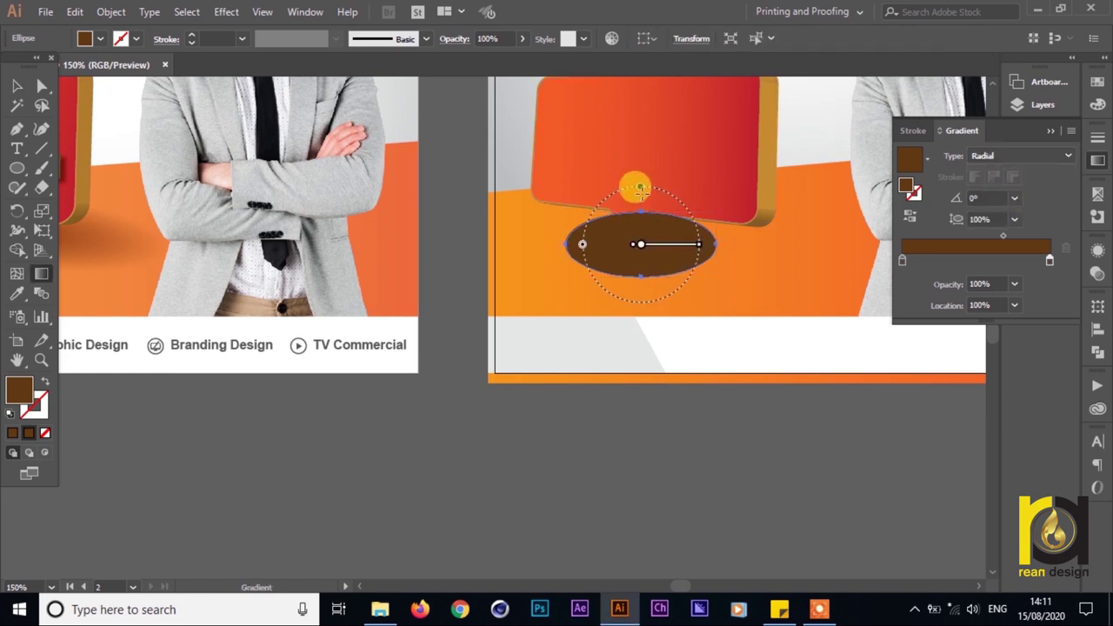
{"action": "left_click_drag", "start_coordinate": [640, 188], "coordinate": [645, 230]}
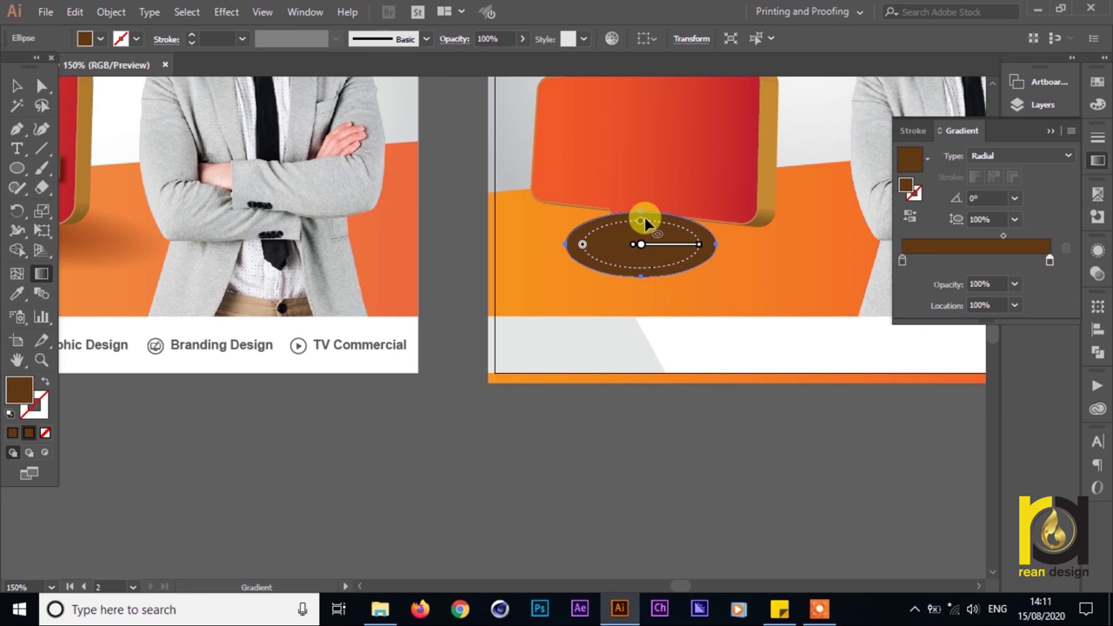
{"action": "left_click_drag", "start_coordinate": [700, 248], "coordinate": [711, 249]}
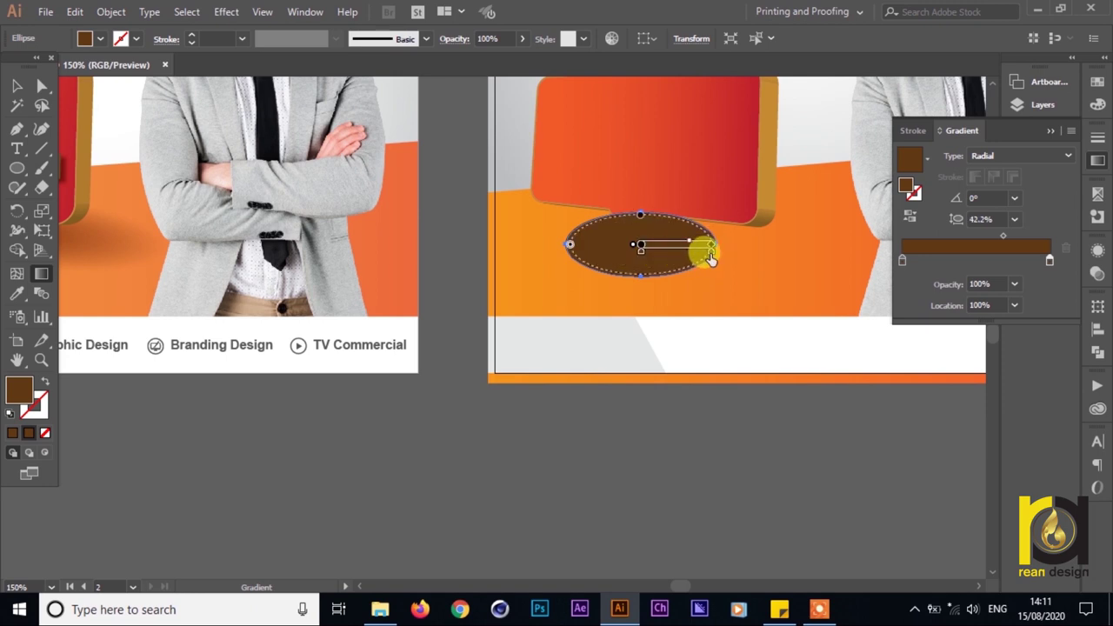
- Set the gradient's outer stop to 0% opacity and shift the gradient midpoint closer to the ellipse's center
{"action": "double_click", "coordinate": [711, 251]}
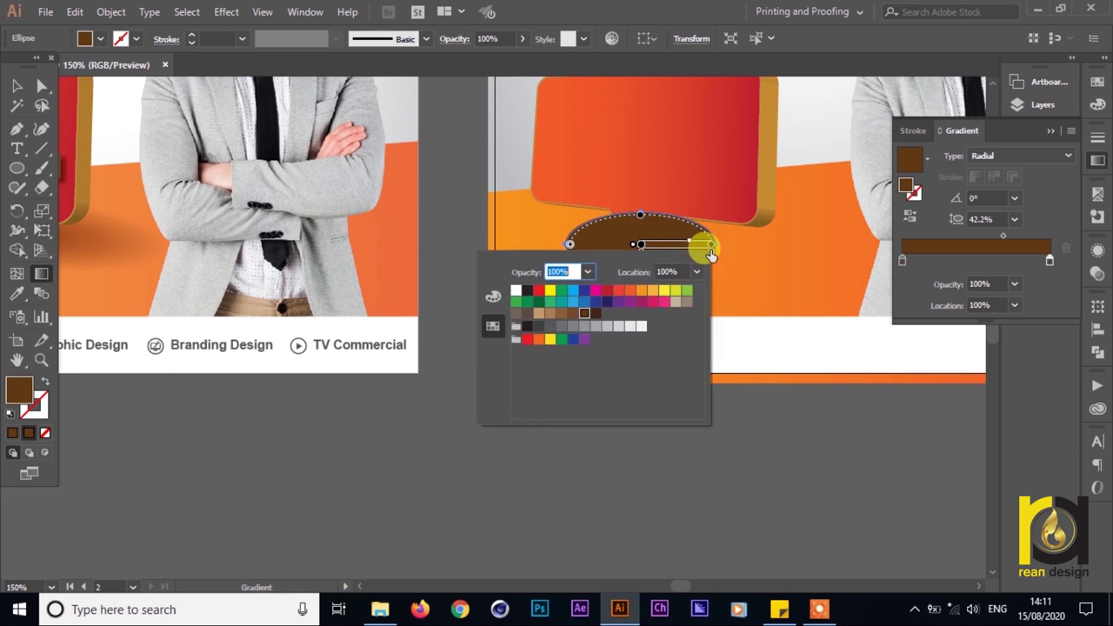
{"action": "left_click", "coordinate": [589, 273]}
{"action": "left_click", "coordinate": [609, 289]}
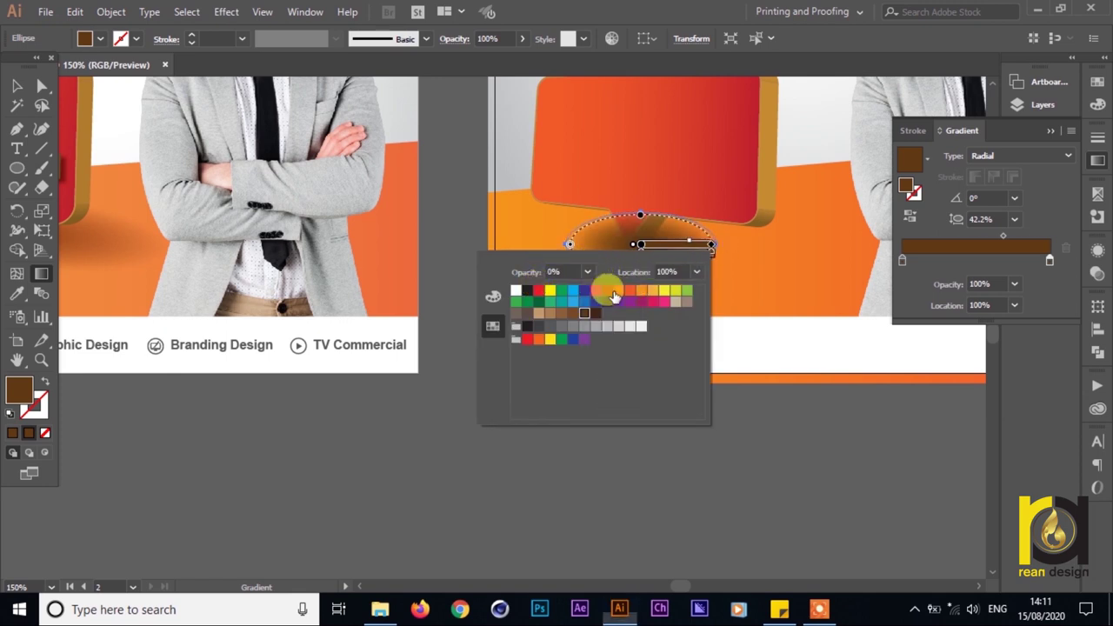
{"action": "left_click", "coordinate": [669, 224]}
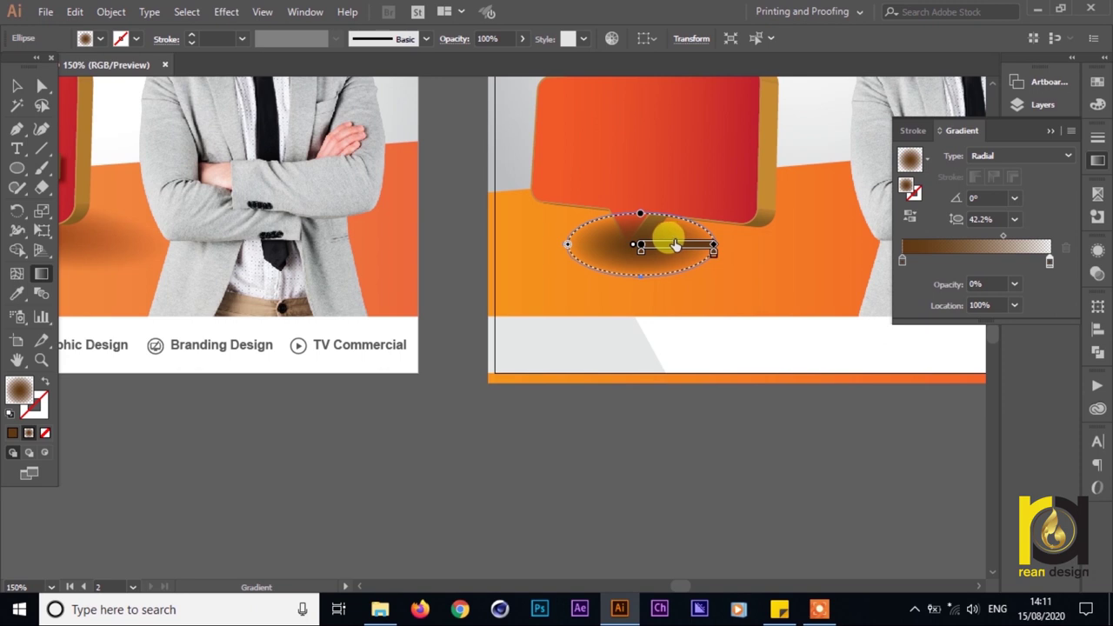
{"action": "left_click", "coordinate": [674, 246]}
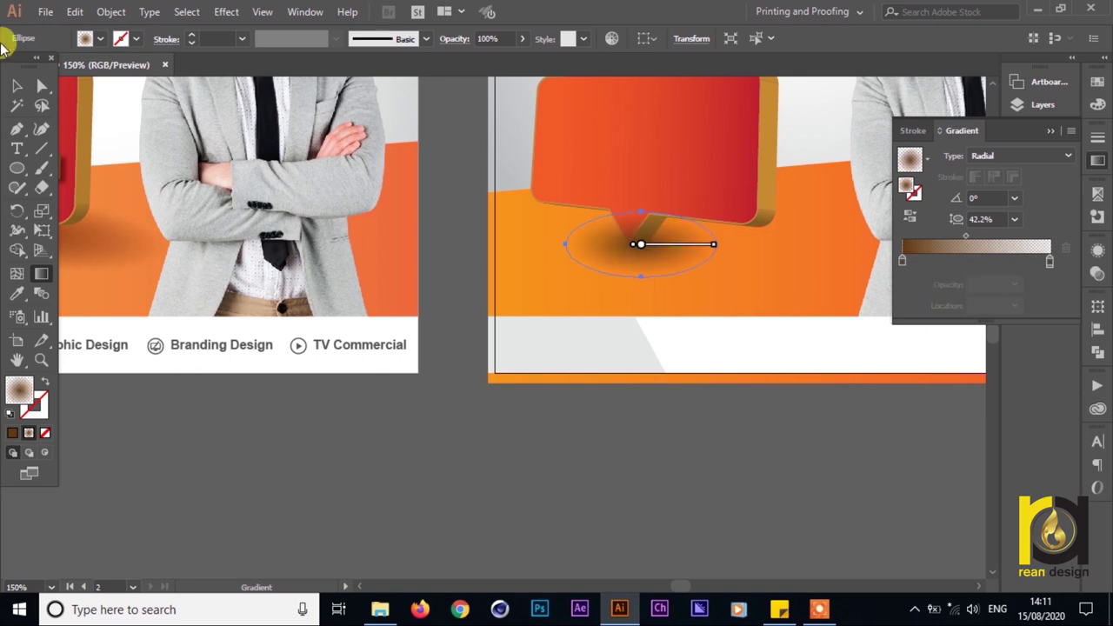
- Enlarge the gradient shadow ellipse to about 194 by 69 px beneath the speech bubble's tail
{"action": "left_click", "coordinate": [21, 85]}
{"action": "left_click", "coordinate": [611, 494]}
{"action": "scroll", "coordinate": [613, 482], "scroll_direction": "down", "scroll_amount": 1}
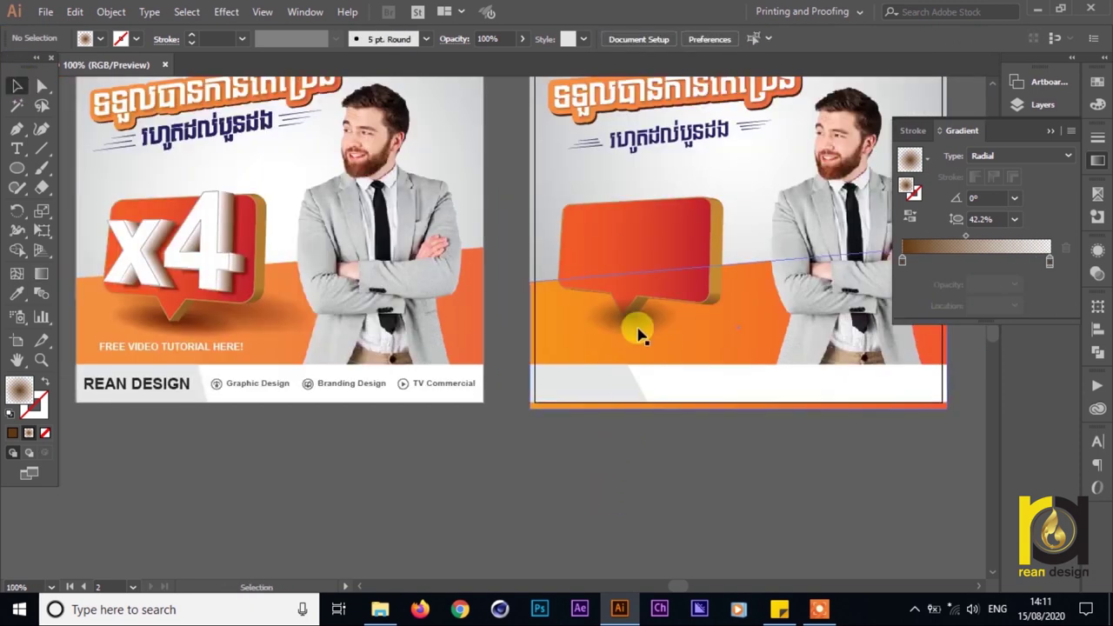
{"action": "left_click", "coordinate": [657, 324]}
{"action": "left_click_drag", "start_coordinate": [680, 337], "coordinate": [710, 350]}
{"action": "left_click_drag", "start_coordinate": [636, 283], "coordinate": [634, 294]}
- Rotate the shadow ellipse by about -3.4° to follow the bubble's slant, and nudge it up under the tail
{"action": "scroll", "coordinate": [626, 340], "scroll_direction": "up", "scroll_amount": 1}
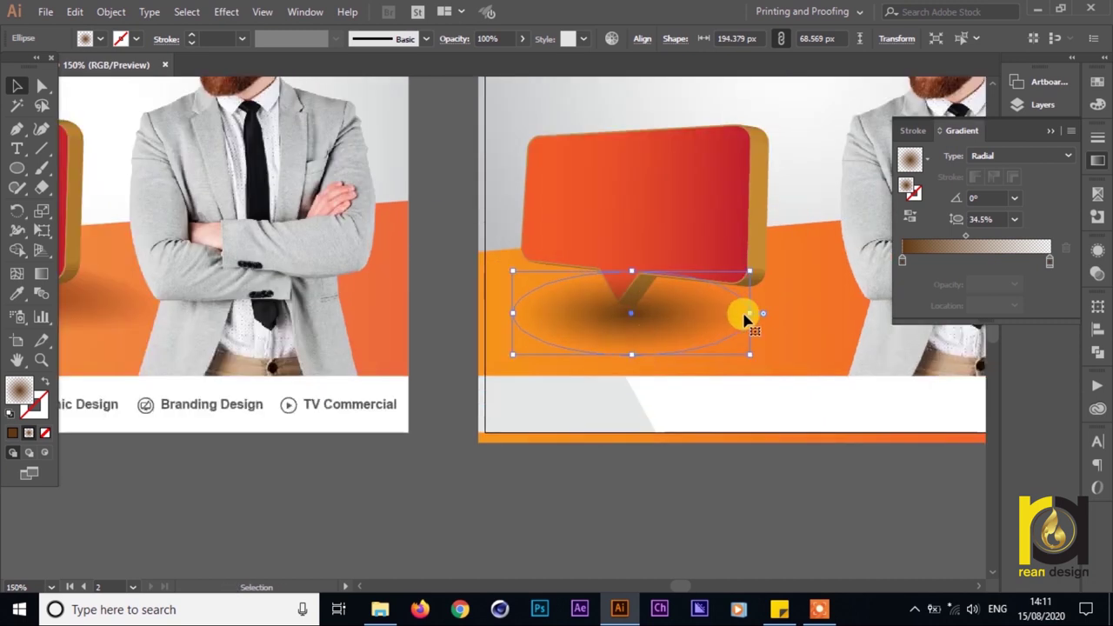
{"action": "left_click_drag", "start_coordinate": [755, 265], "coordinate": [760, 273]}
{"action": "left_click", "coordinate": [632, 515]}
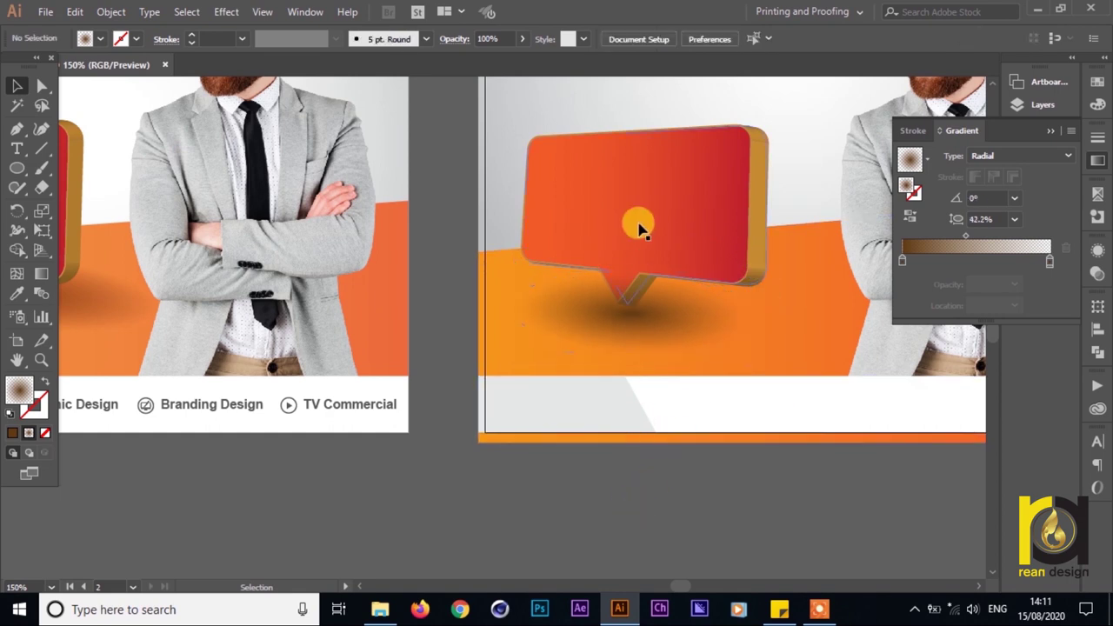
{"action": "left_click", "coordinate": [640, 207]}
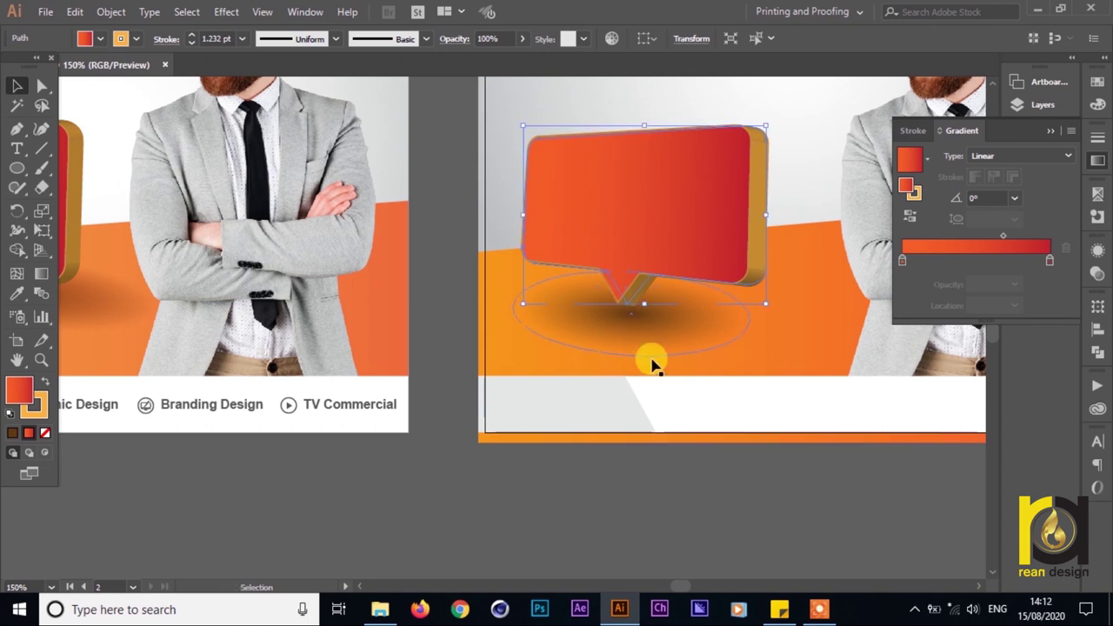
{"action": "left_click_drag", "start_coordinate": [641, 335], "coordinate": [639, 330]}
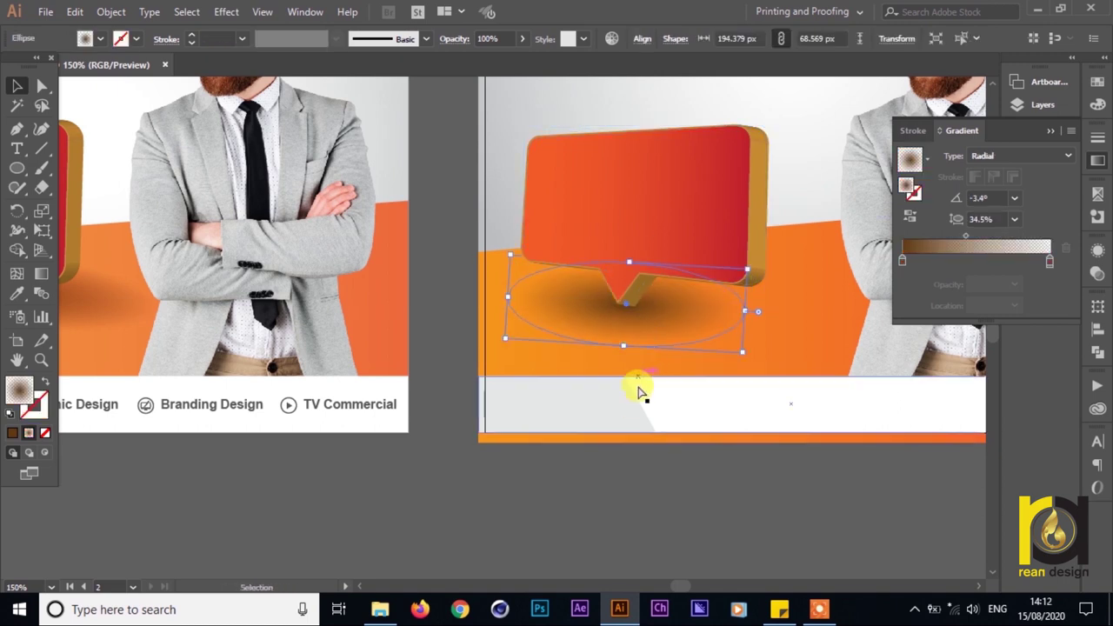
- Try the Lighten, Difference and Hard Light blending modes on the shadow ellipse's fill
{"action": "key", "text": "ctrl+minus"}
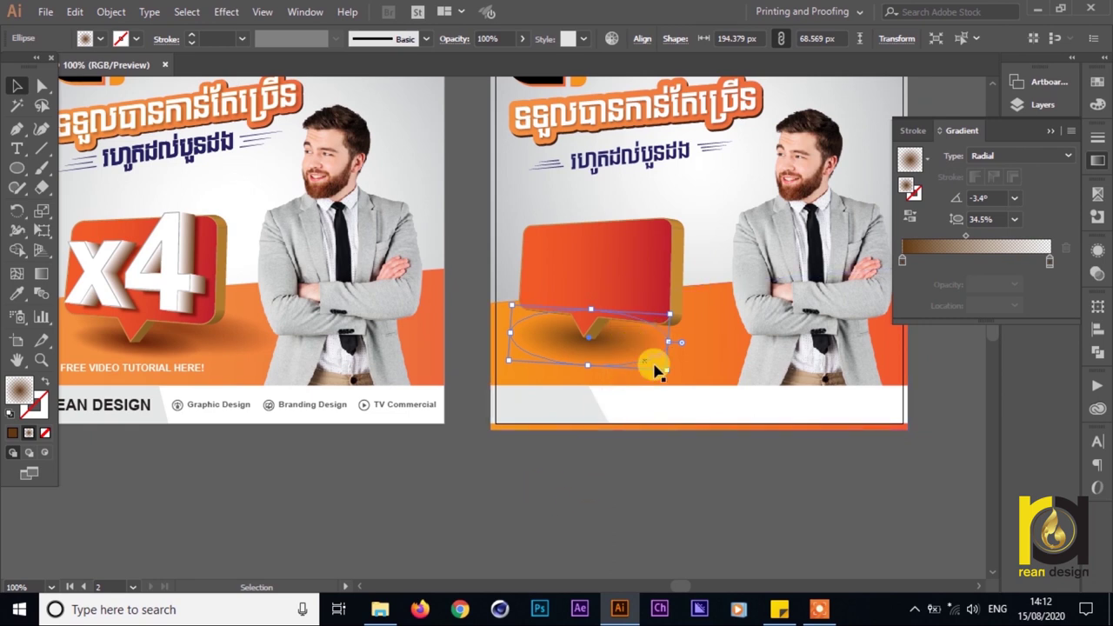
{"action": "left_click", "coordinate": [1098, 252]}
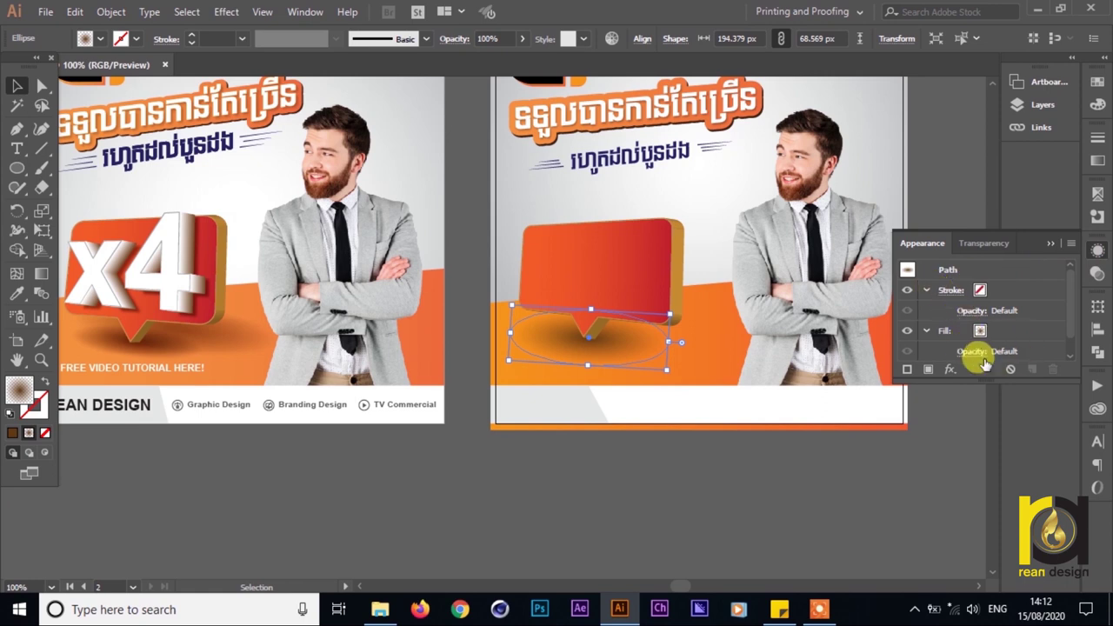
{"action": "left_click", "coordinate": [709, 496]}
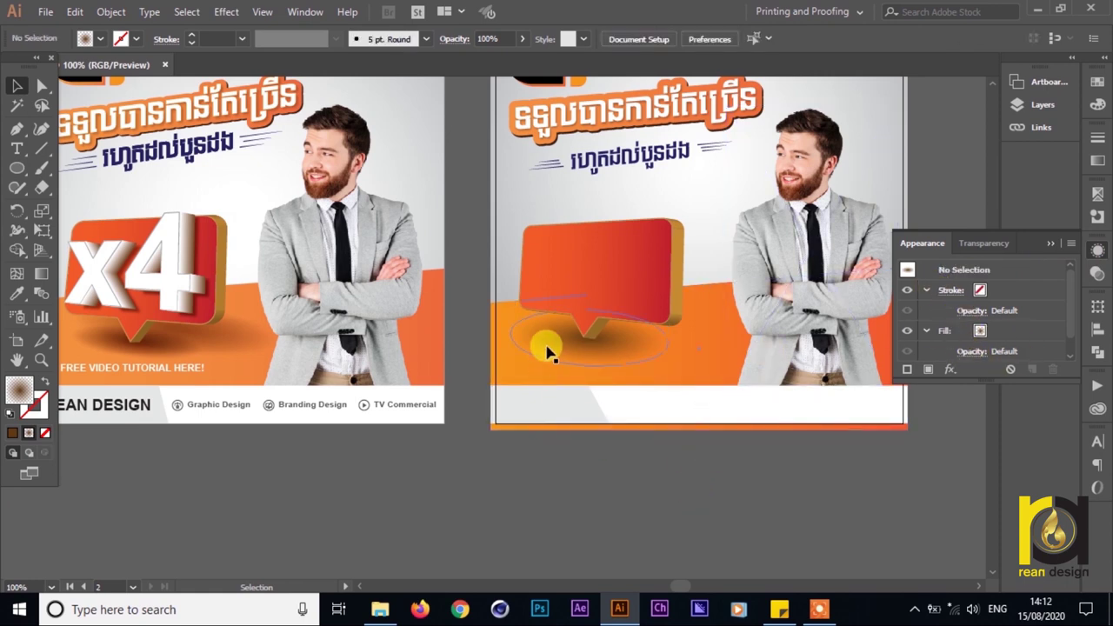
{"action": "left_click", "coordinate": [550, 347]}
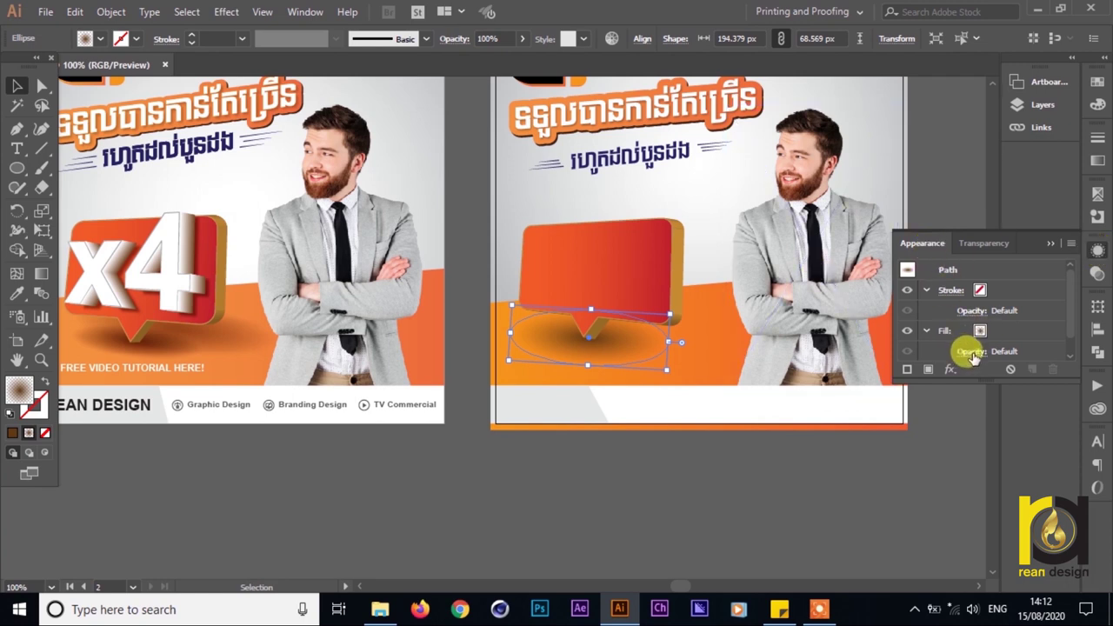
{"action": "left_click", "coordinate": [980, 354]}
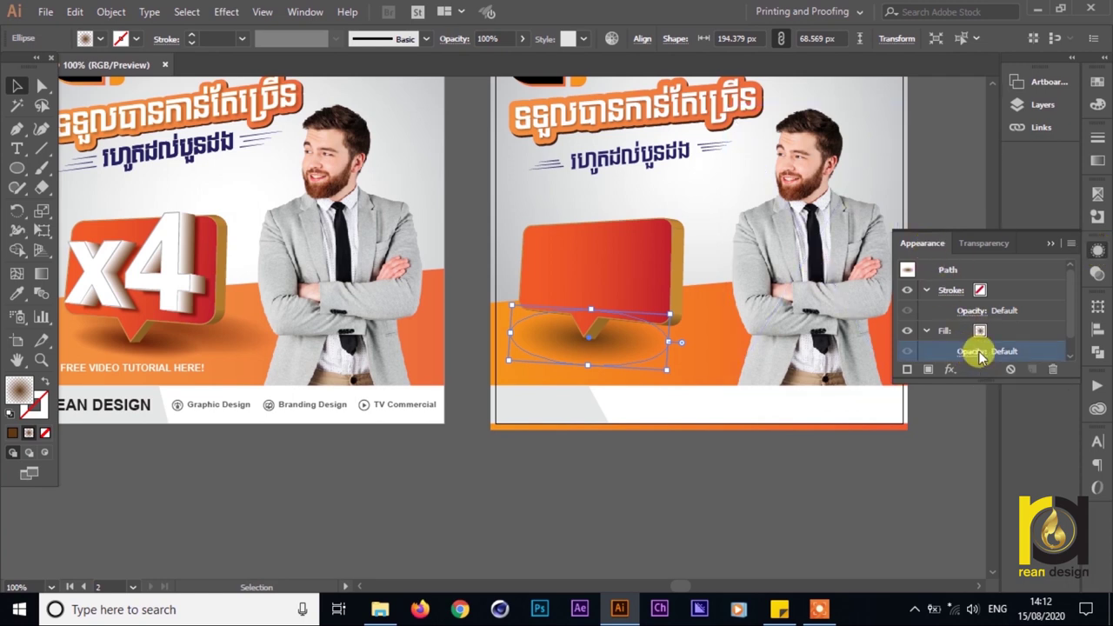
{"action": "left_click", "coordinate": [980, 354]}
{"action": "left_click", "coordinate": [852, 382]}
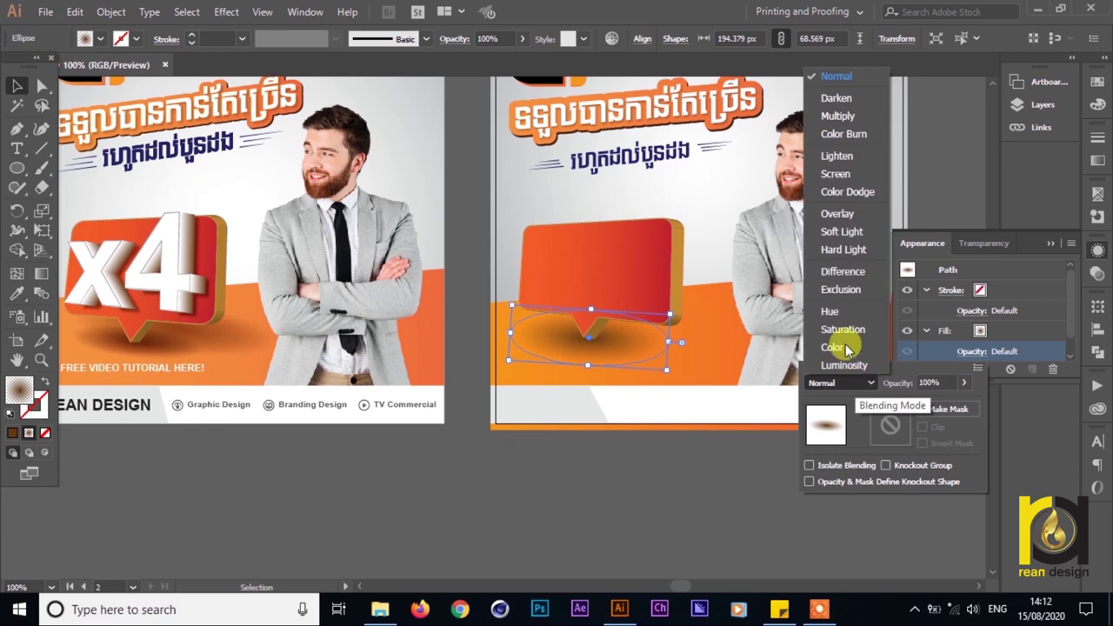
{"action": "left_click", "coordinate": [838, 157]}
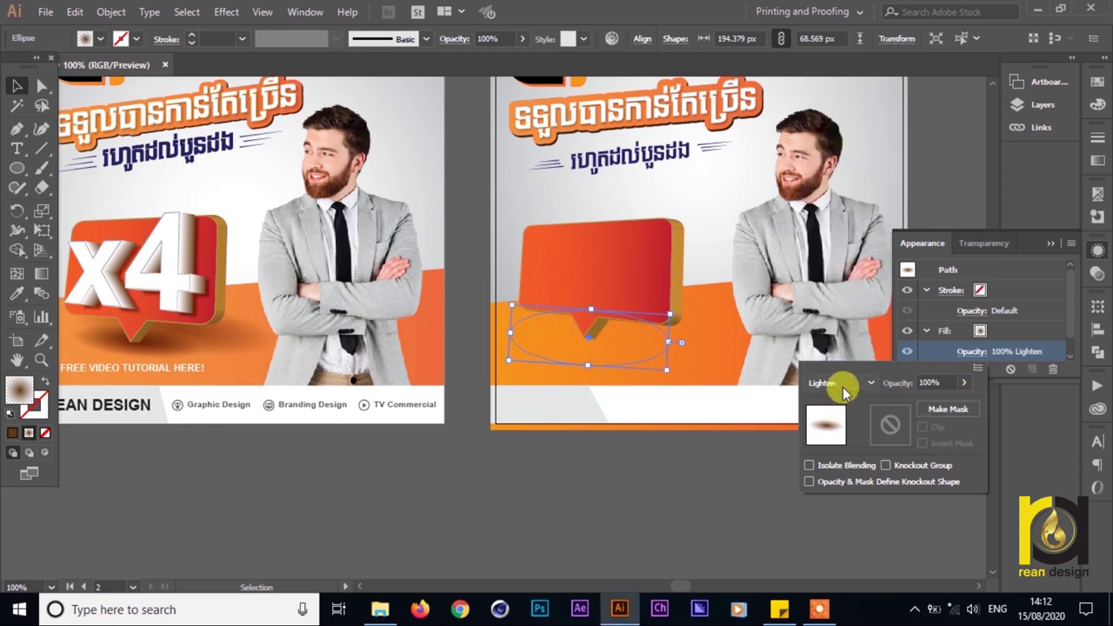
{"action": "left_click", "coordinate": [843, 392]}
{"action": "left_click", "coordinate": [857, 272]}
{"action": "left_click", "coordinate": [848, 384]}
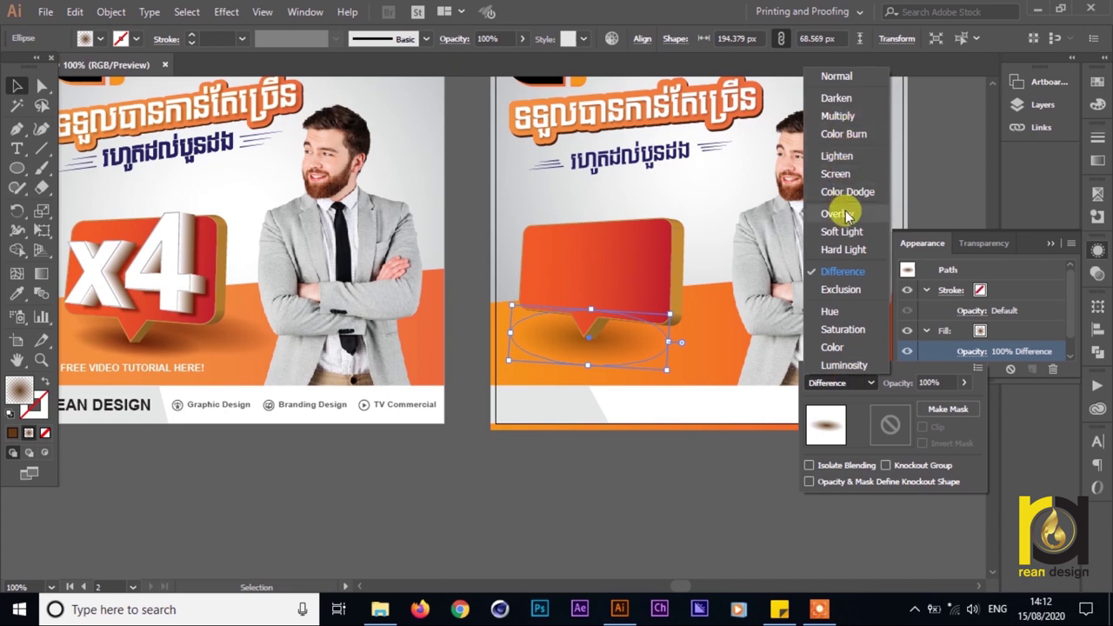
{"action": "left_click", "coordinate": [848, 250]}
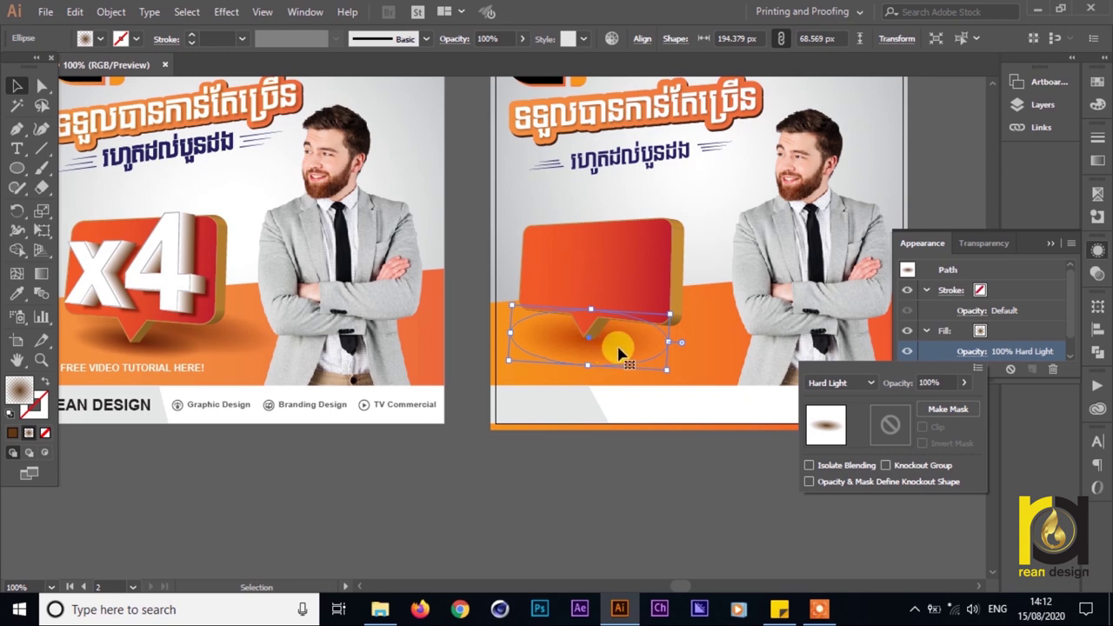
- Try the Screen and Lighten blending modes on the shadow's fill, and restore it to Normal
{"action": "left_click", "coordinate": [852, 384]}
{"action": "left_click", "coordinate": [857, 174]}
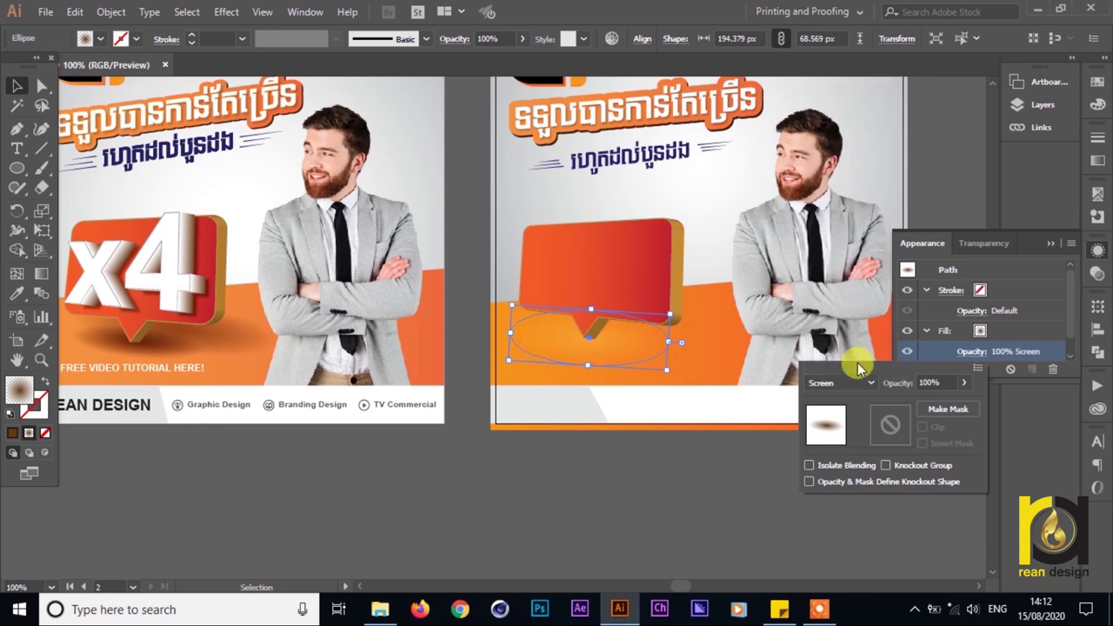
{"action": "left_click", "coordinate": [844, 385]}
{"action": "left_click", "coordinate": [848, 156]}
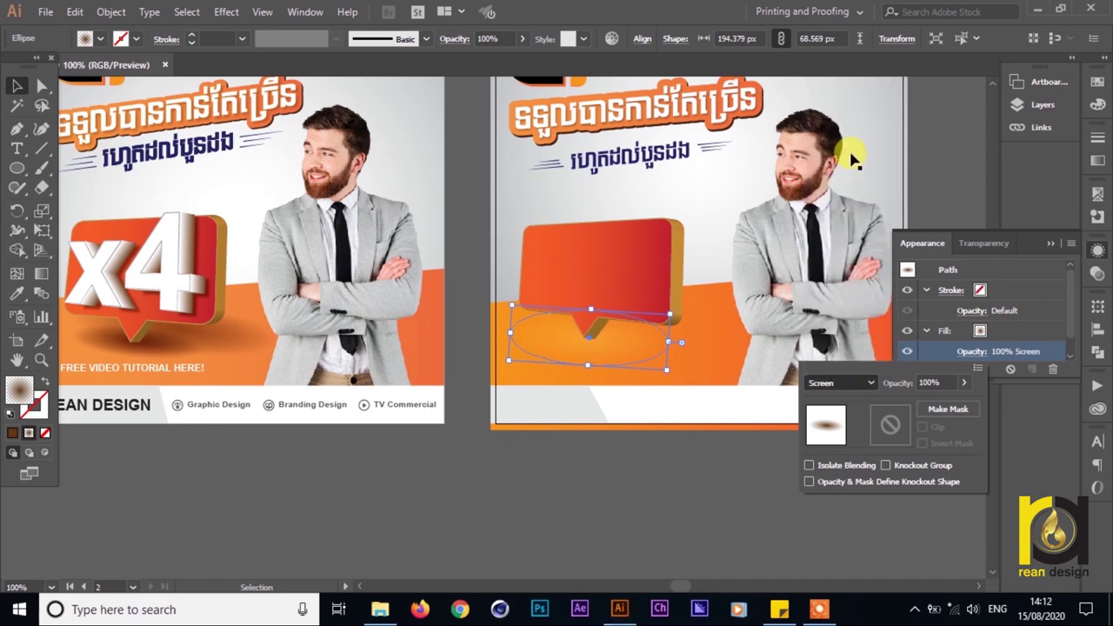
{"action": "left_click", "coordinate": [855, 390]}
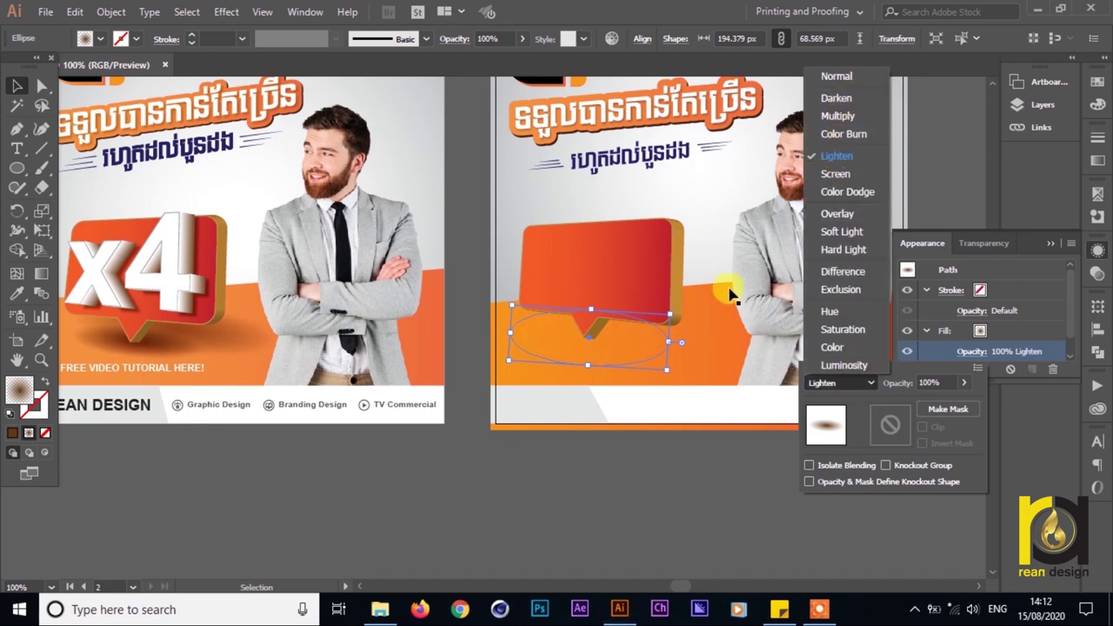
{"action": "left_click", "coordinate": [836, 78]}
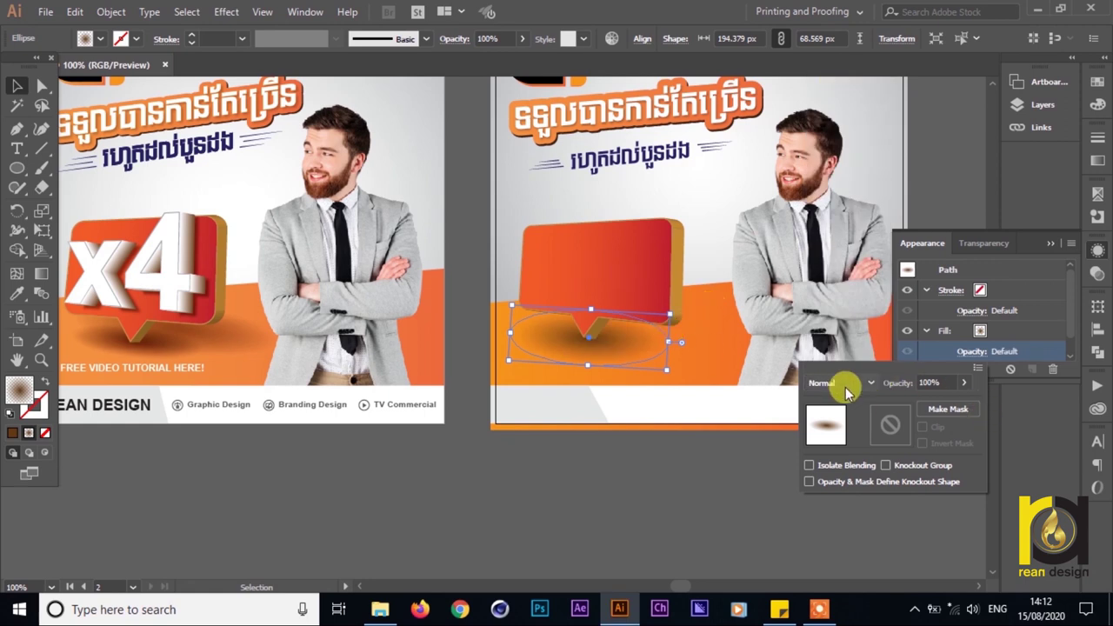
- Set the shadow ellipse's fill to the Darken blending mode, try a lower opacity, and restore it to 100%
{"action": "left_click", "coordinate": [842, 385]}
{"action": "left_click", "coordinate": [842, 97]}
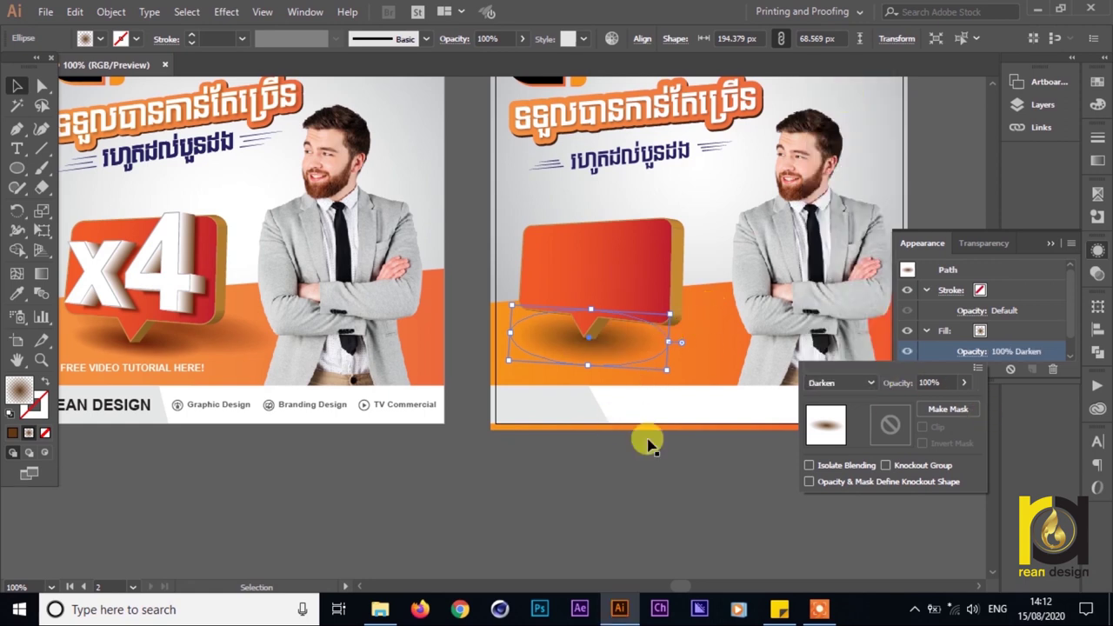
{"action": "left_click", "coordinate": [967, 384]}
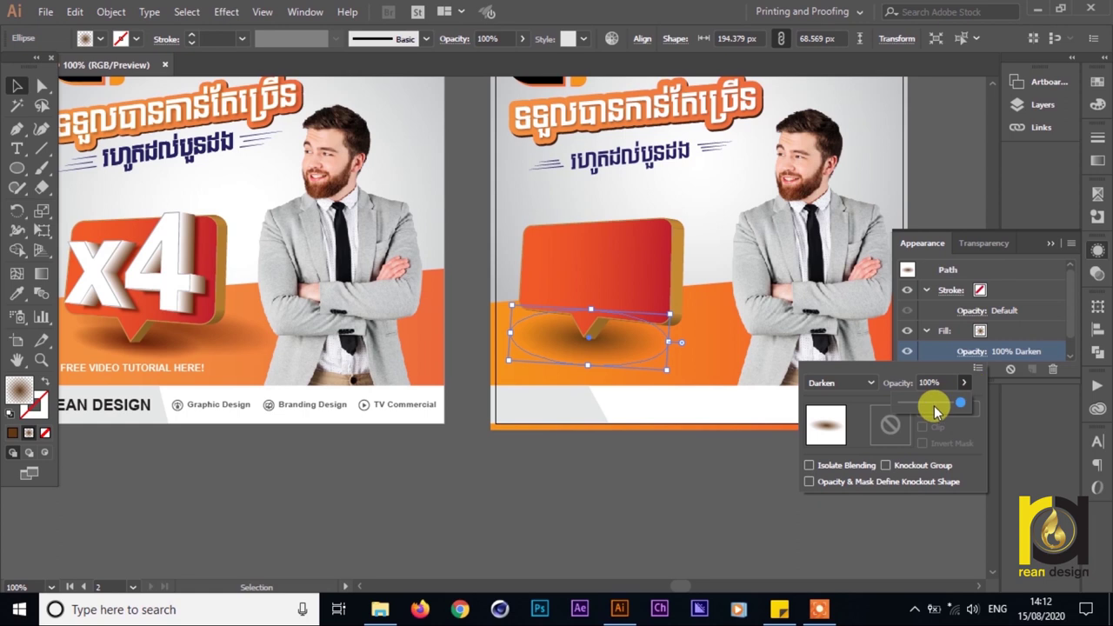
{"action": "mouse_move", "coordinate": [930, 407]}
{"action": "left_mouse_down"}
{"action": "mouse_move", "coordinate": [920, 403]}
{"action": "mouse_move", "coordinate": [948, 407]}
{"action": "left_mouse_up"}
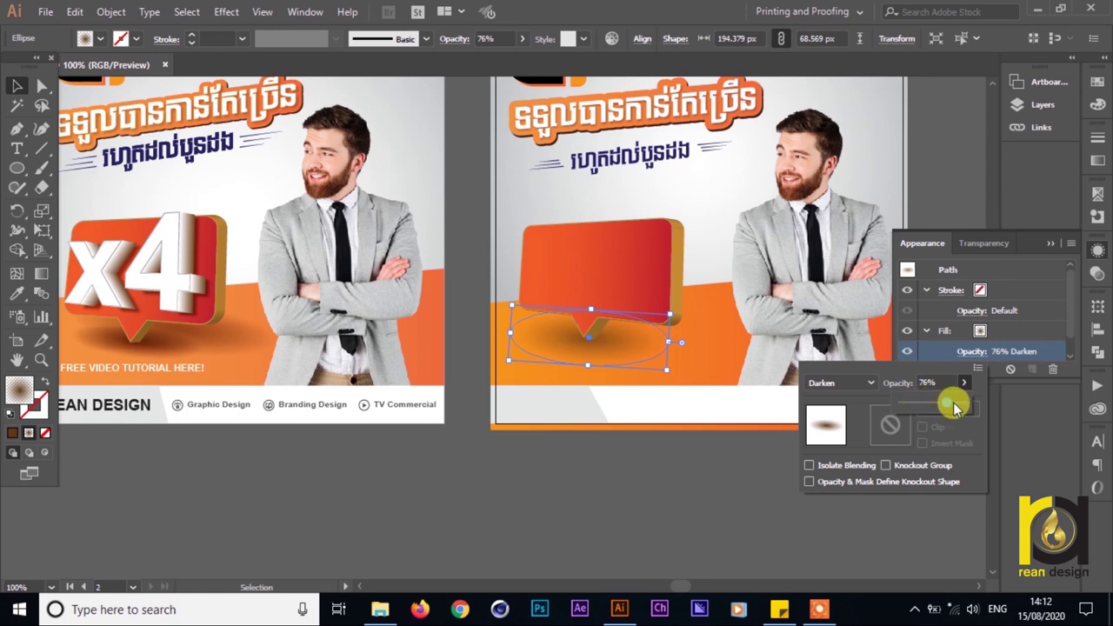
{"action": "left_click_drag", "start_coordinate": [953, 404], "coordinate": [1007, 410]}
{"action": "left_click", "coordinate": [676, 506]}
{"action": "left_click", "coordinate": [675, 506]}
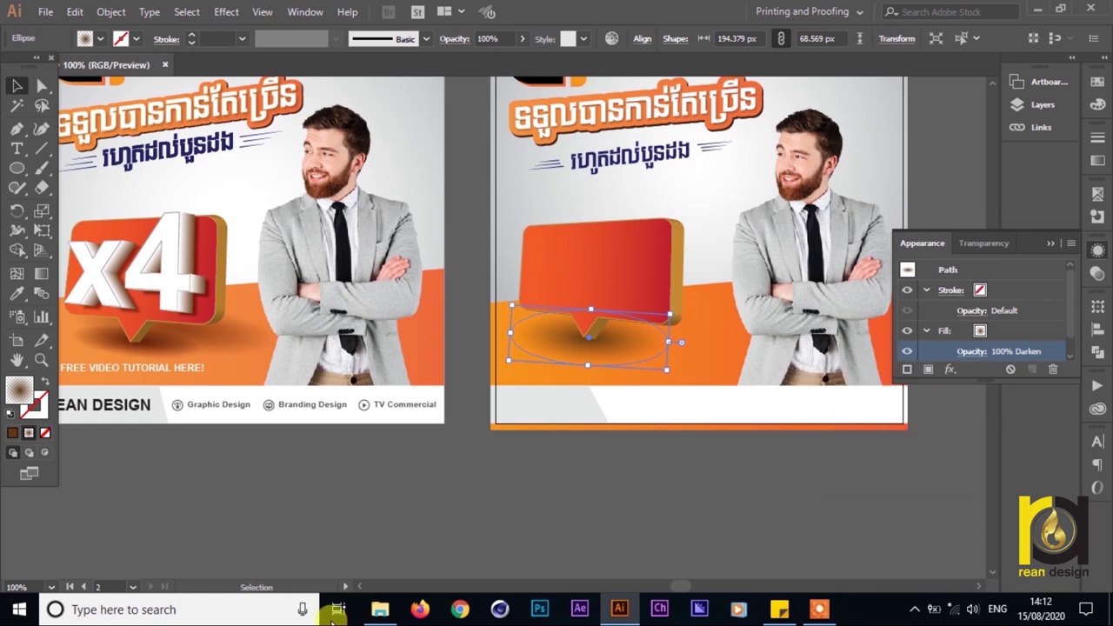
{"action": "left_click", "coordinate": [507, 534]}
- Duplicate the shadow ellipse and place the copy slightly higher to its right, beneath the speech bubble's right side
{"action": "left_click", "coordinate": [580, 350]}
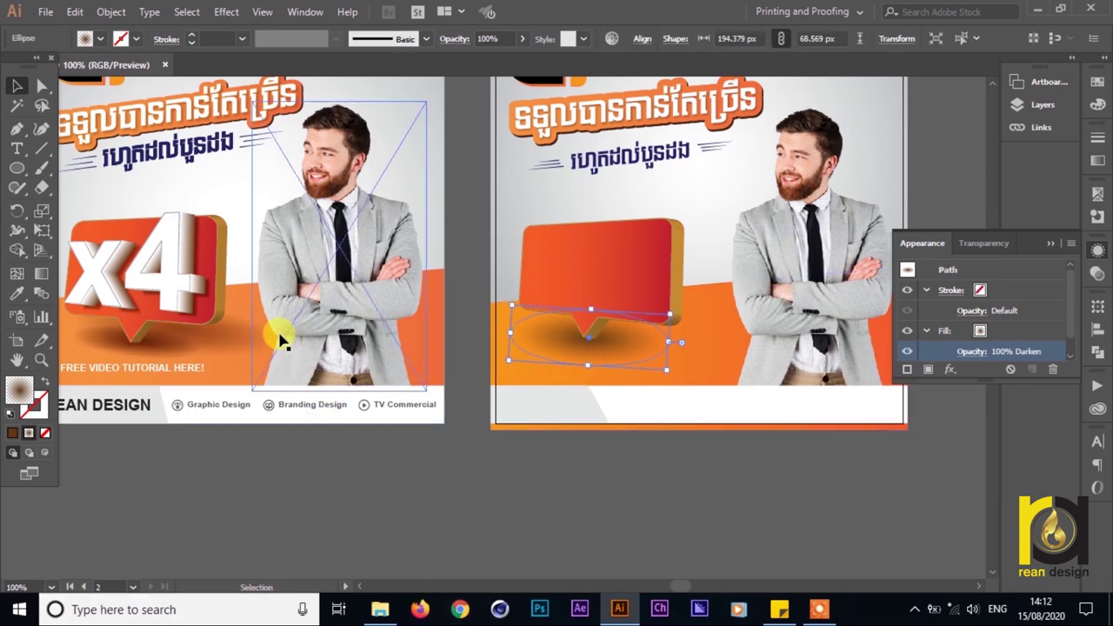
{"action": "left_click_drag", "start_coordinate": [614, 349], "coordinate": [686, 341]}
{"action": "left_click", "coordinate": [698, 534]}
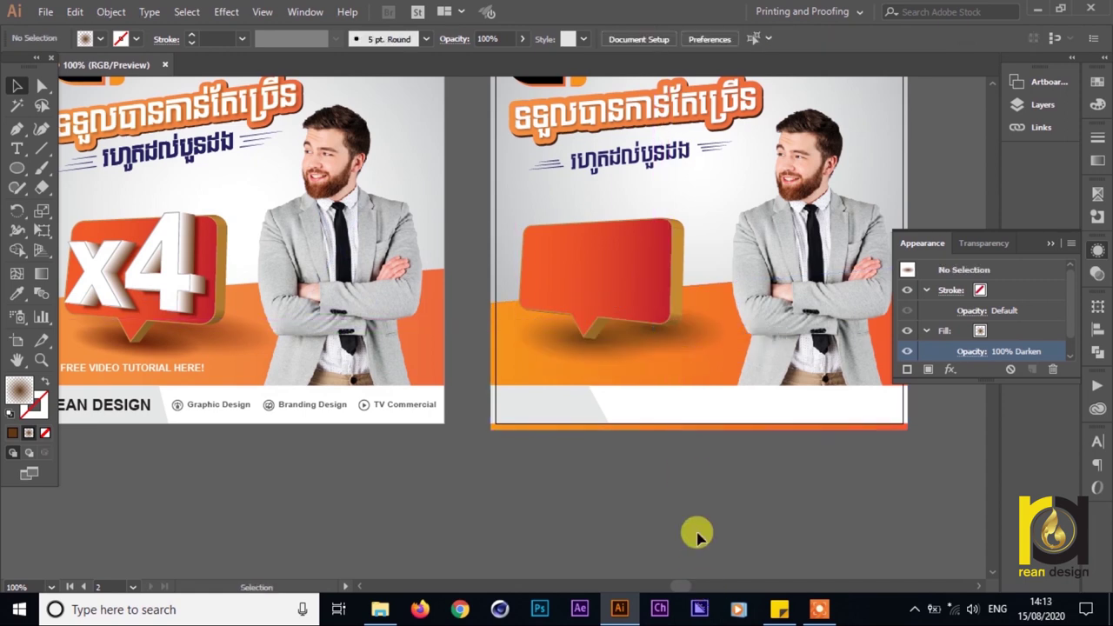
- Widen the copied shadow to about 283 px, tilt it clockwise along the bubble's lower edge, and shift it slightly left
{"action": "scroll", "coordinate": [656, 534], "scroll_direction": "left", "scroll_amount": 1}
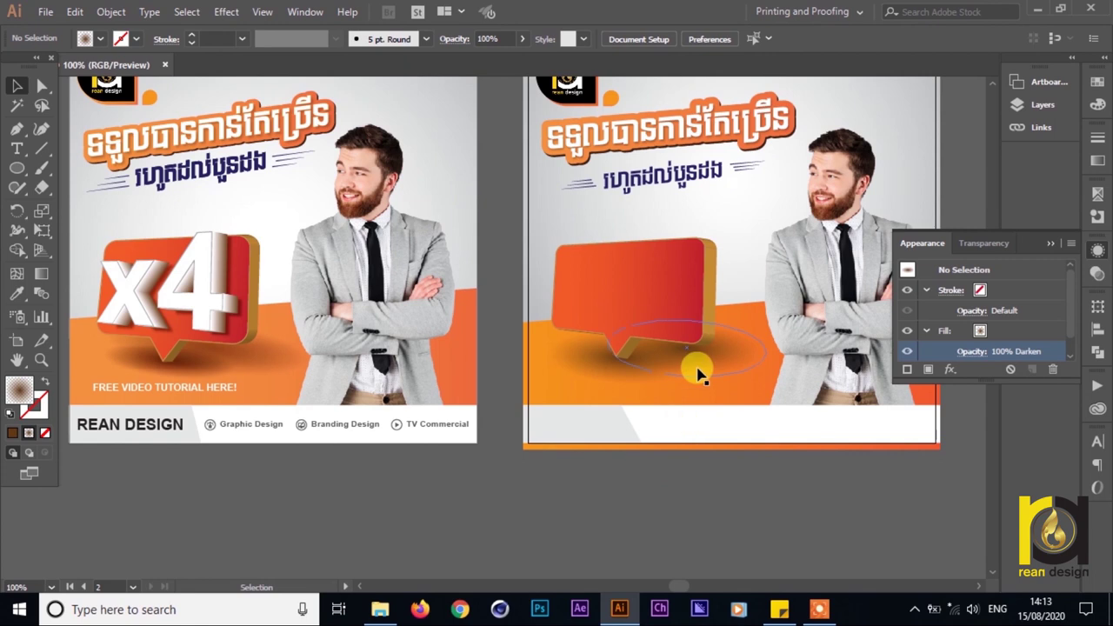
{"action": "left_click", "coordinate": [750, 367]}
{"action": "left_click_drag", "start_coordinate": [767, 349], "coordinate": [837, 362]}
{"action": "left_click_drag", "start_coordinate": [843, 322], "coordinate": [848, 336]}
{"action": "left_click_drag", "start_coordinate": [714, 355], "coordinate": [694, 354]}
{"action": "scroll", "coordinate": [713, 461], "scroll_direction": "right", "scroll_amount": 1}
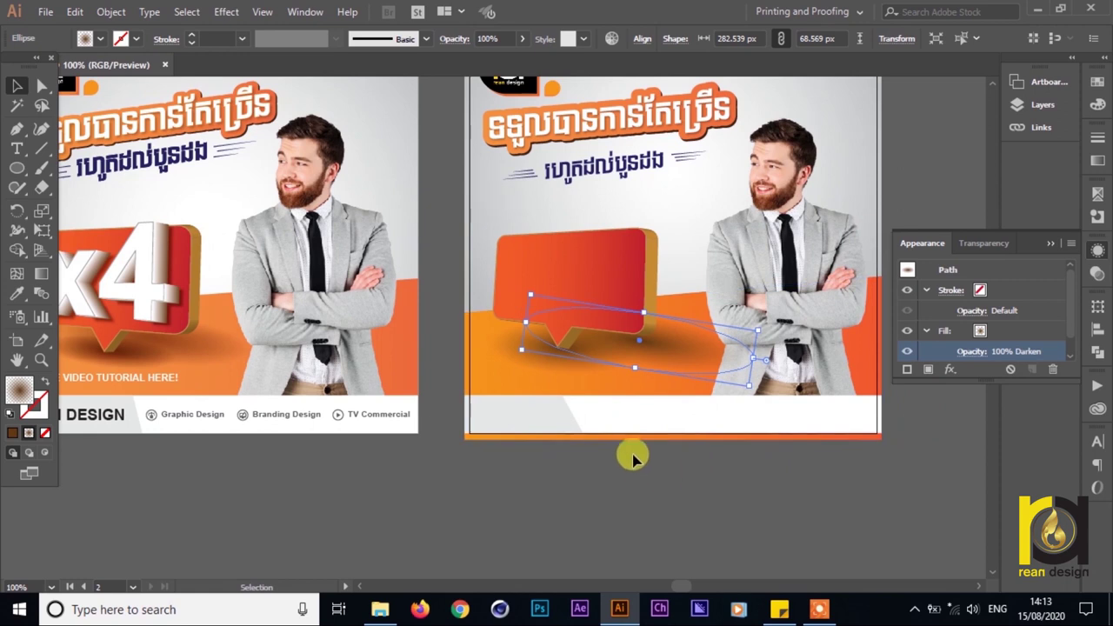
{"action": "left_click", "coordinate": [646, 495]}
- Shorten the copied shadow to about 246 px wide so it ends before the man's jacket
{"action": "key", "text": "ctrl+alt+0"}
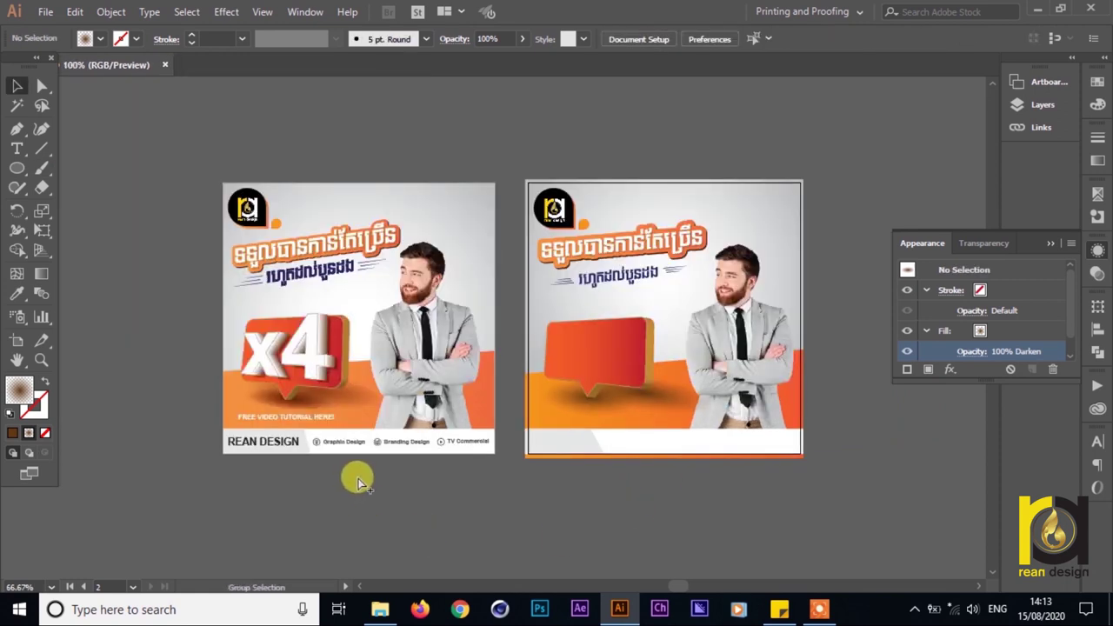
{"action": "scroll", "coordinate": [513, 513], "scroll_direction": "up", "scroll_amount": 1}
{"action": "left_click", "coordinate": [806, 353]}
{"action": "left_click_drag", "start_coordinate": [732, 347], "coordinate": [722, 346]}
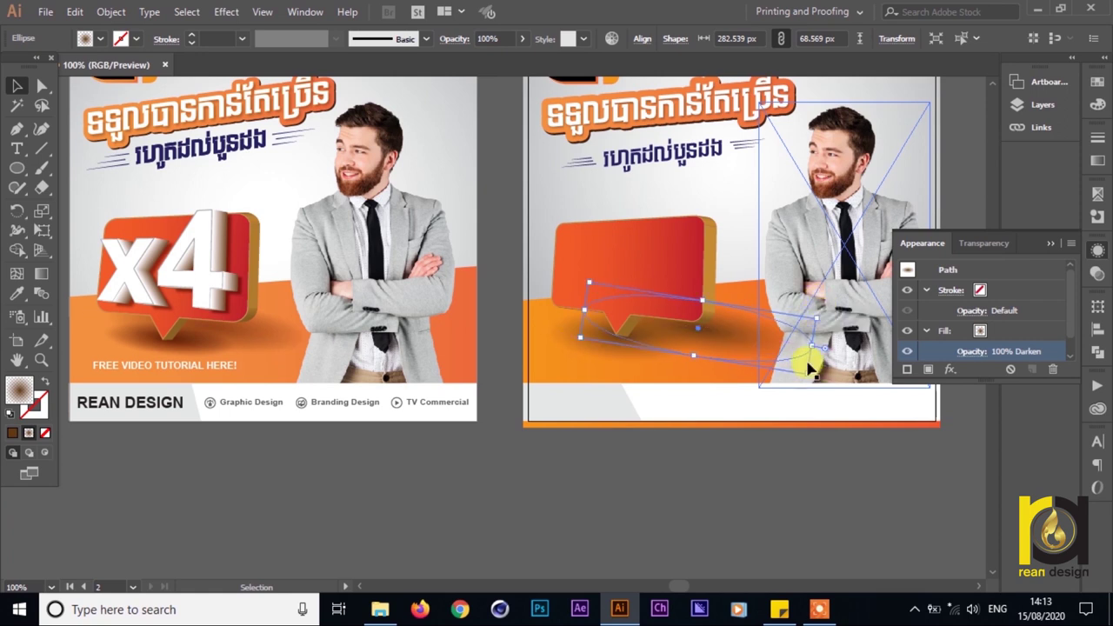
{"action": "left_click_drag", "start_coordinate": [813, 349], "coordinate": [777, 348]}
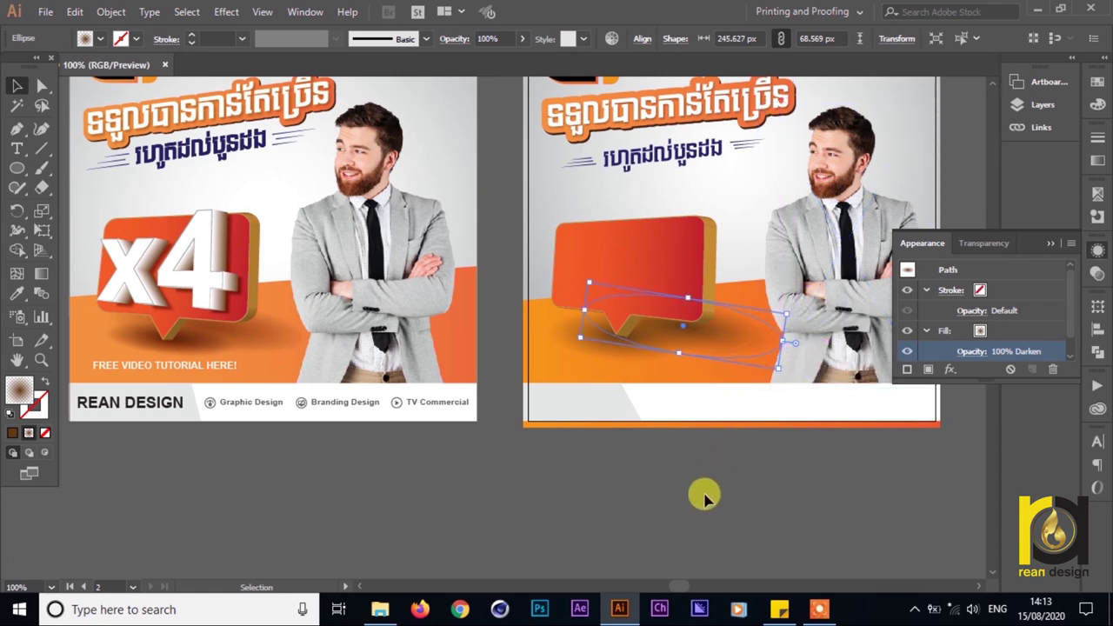
{"action": "left_click", "coordinate": [674, 516]}
- Add the text "x4" on the second artboard, enlarge it to about 172 pt, and move it over the speech bubble
{"action": "scroll", "coordinate": [670, 514], "scroll_direction": "up", "scroll_amount": 1}
{"action": "scroll", "coordinate": [670, 514], "scroll_direction": "down", "scroll_amount": 3}
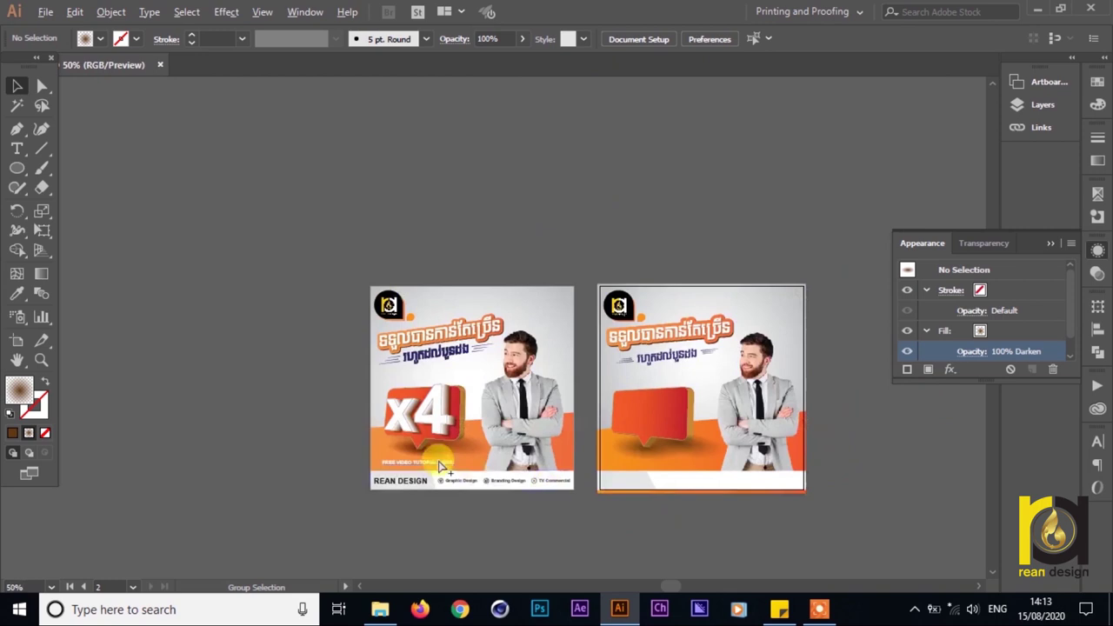
{"action": "scroll", "coordinate": [435, 464], "scroll_direction": "up", "scroll_amount": 3}
{"action": "left_click_drag", "start_coordinate": [583, 420], "coordinate": [355, 373]}
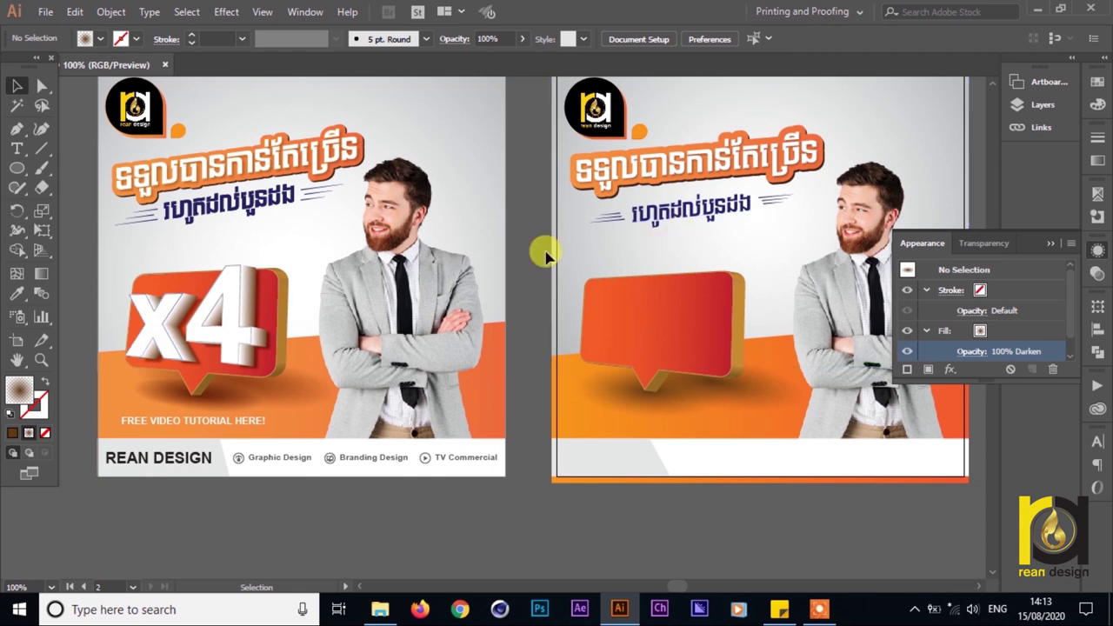
{"action": "scroll", "coordinate": [676, 218], "scroll_direction": "down", "scroll_amount": 1}
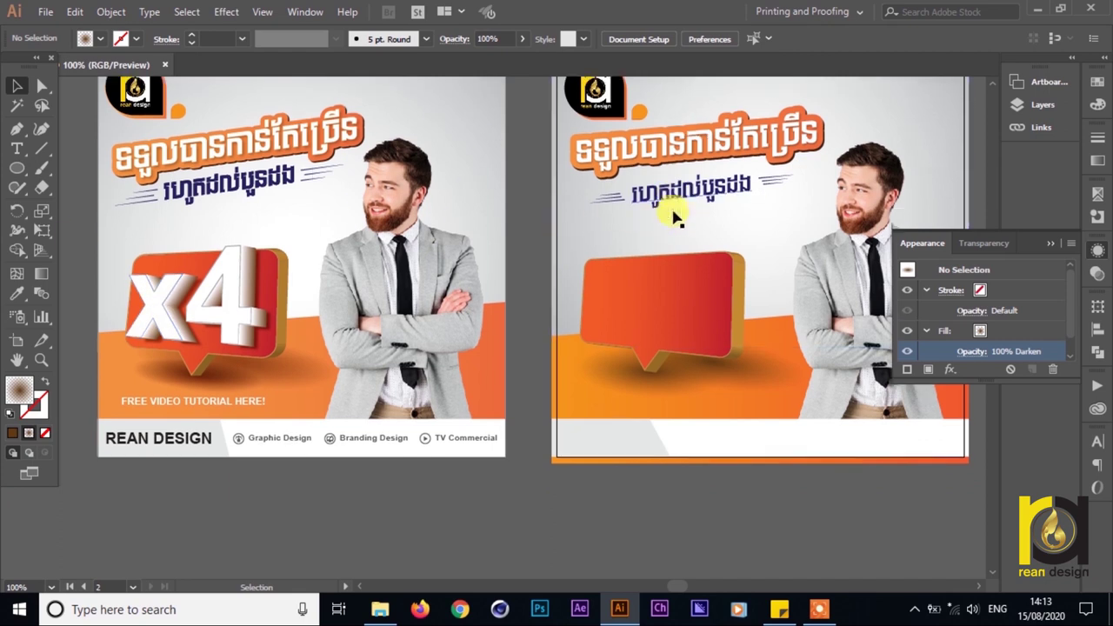
{"action": "left_click", "coordinate": [16, 148]}
{"action": "left_click", "coordinate": [604, 230]}
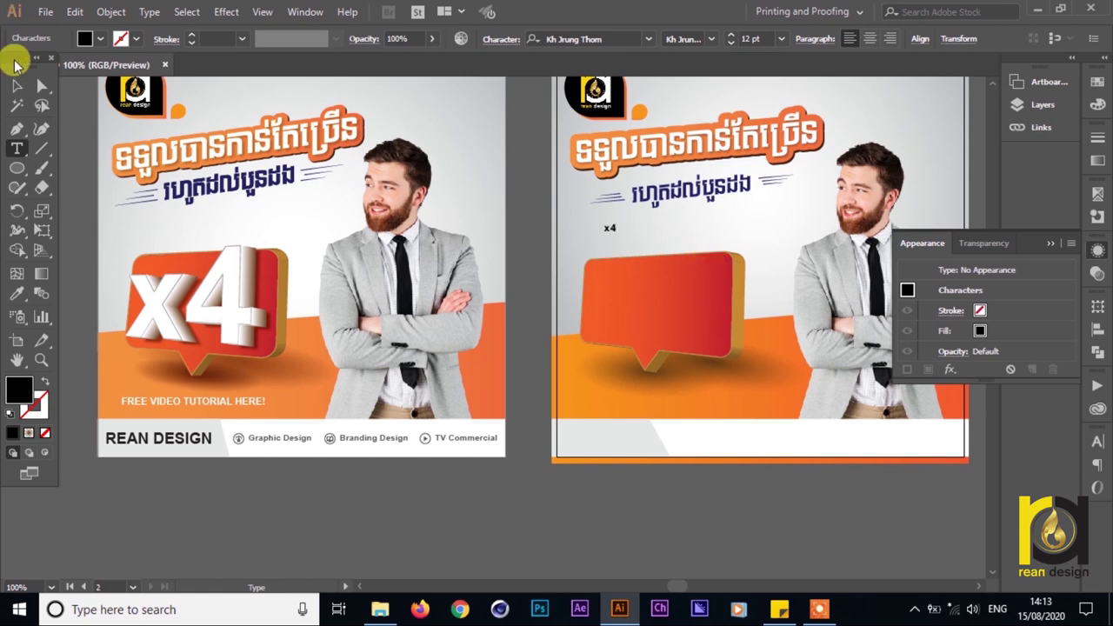
{"action": "left_click", "coordinate": [16, 86]}
{"action": "left_click_drag", "start_coordinate": [619, 242], "coordinate": [785, 392]}
{"action": "left_click_drag", "start_coordinate": [743, 325], "coordinate": [679, 321]}
- Set the x4 text in Arial Bold, move it onto the bubble, and enlarge it to about 203 pt
{"action": "left_click", "coordinate": [584, 35]}
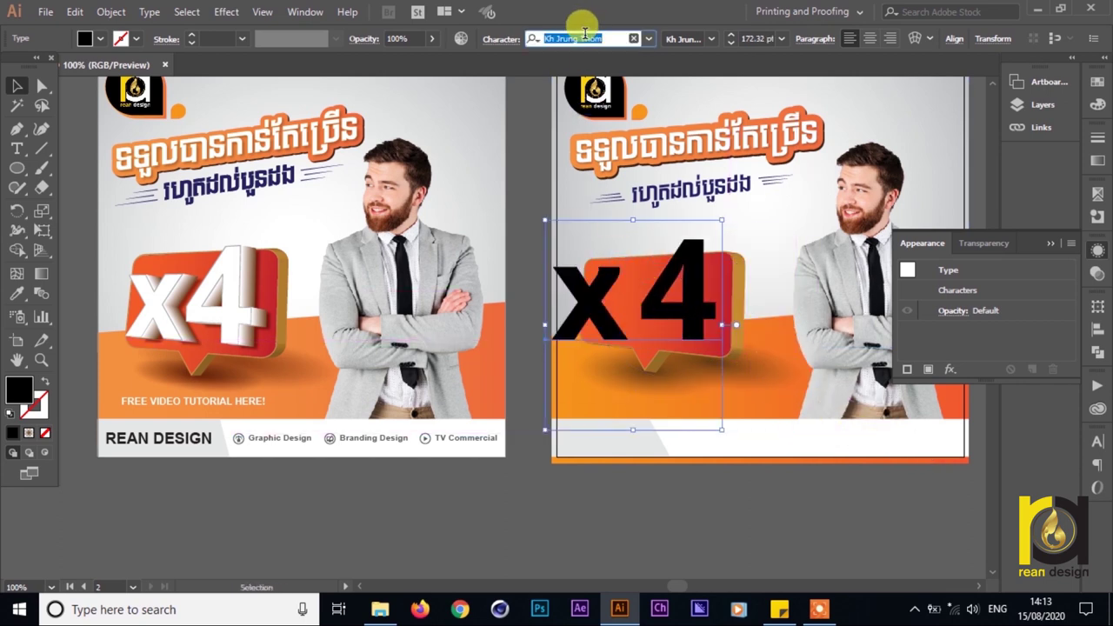
{"action": "type", "text": "saria"}
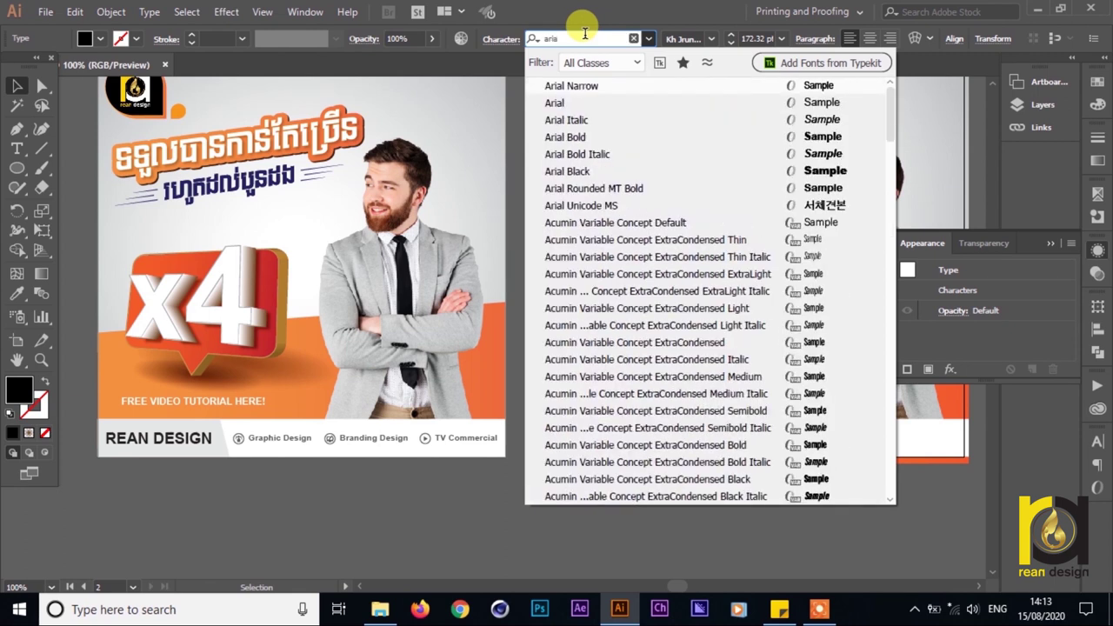
{"action": "left_click", "coordinate": [572, 137]}
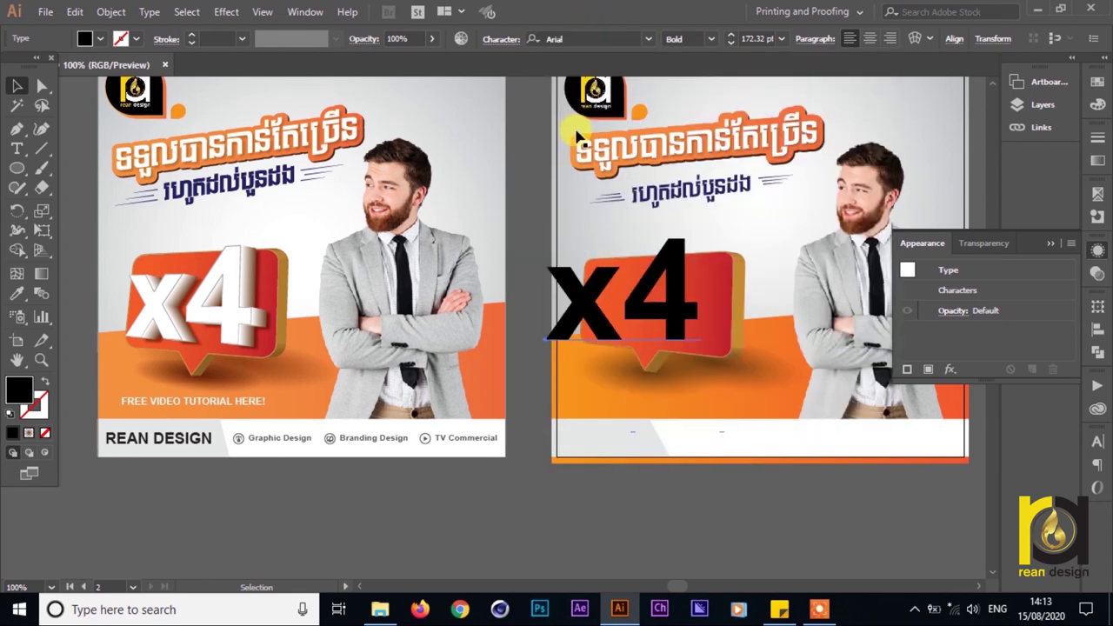
{"action": "left_click_drag", "start_coordinate": [674, 306], "coordinate": [711, 307]}
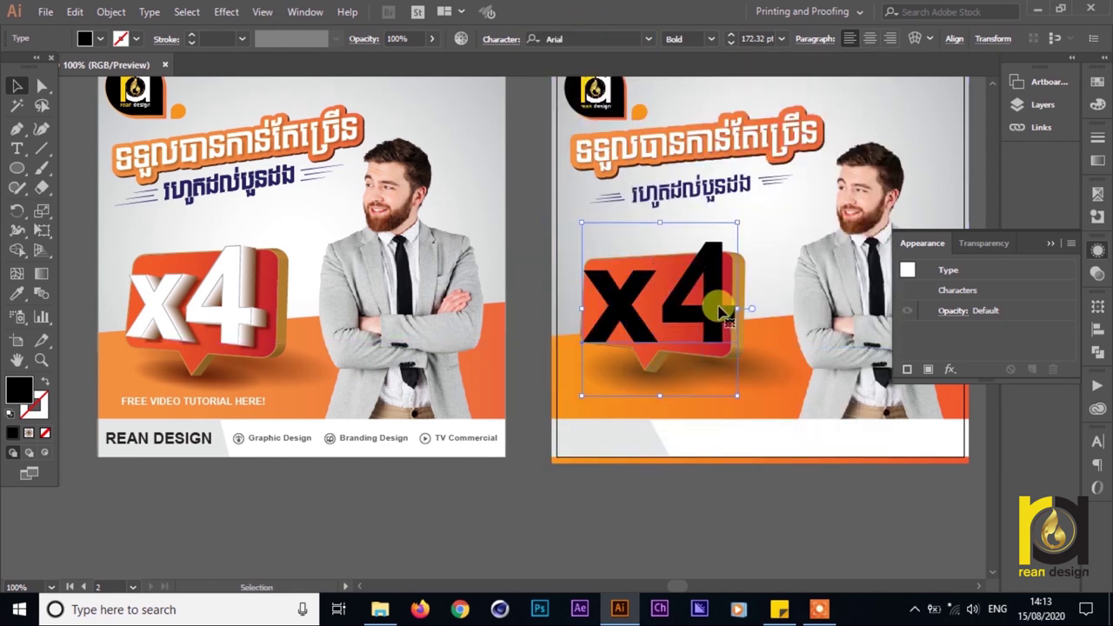
{"action": "left_click_drag", "start_coordinate": [721, 223], "coordinate": [731, 223]}
- Fill the x4 text with white and convert it to outlines
{"action": "left_click", "coordinate": [100, 38]}
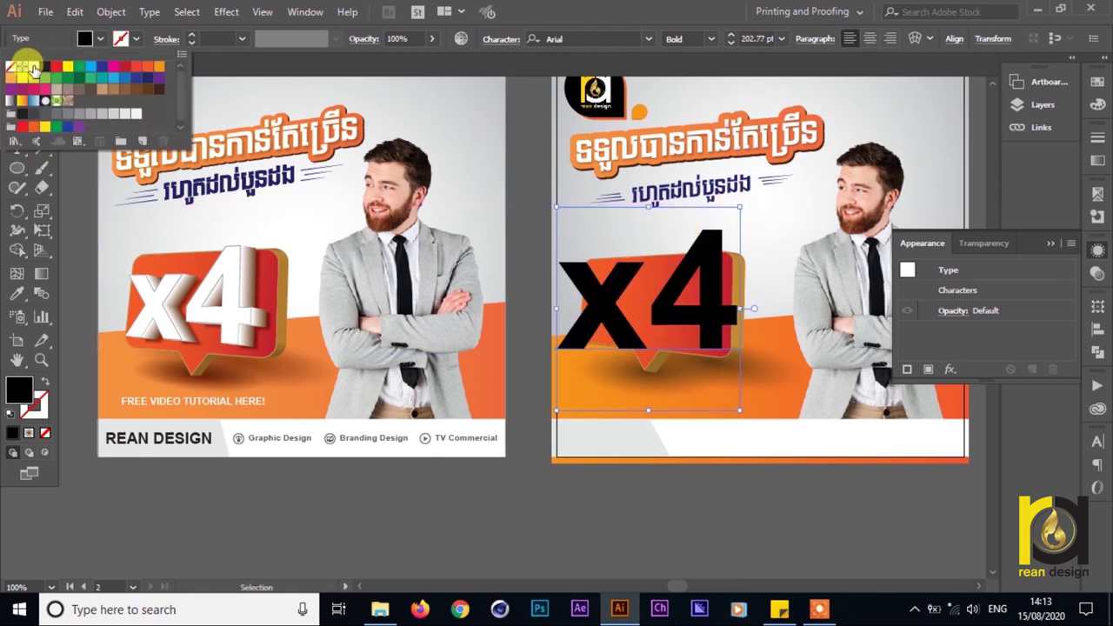
{"action": "left_click", "coordinate": [33, 68]}
{"action": "left_click", "coordinate": [621, 514]}
{"action": "left_click", "coordinate": [621, 507]}
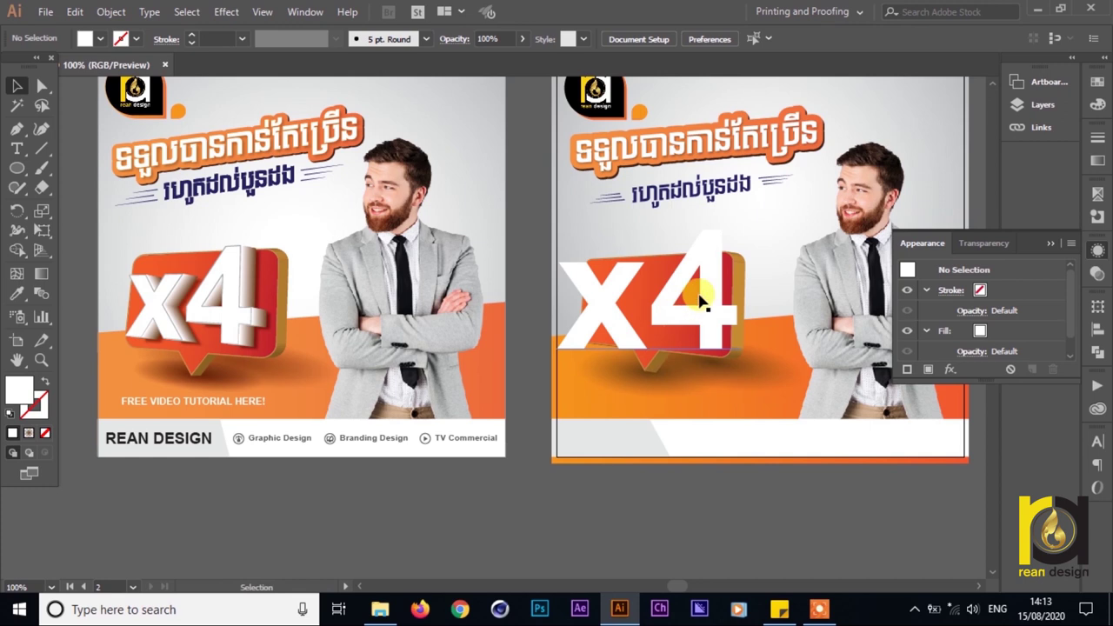
{"action": "left_click", "coordinate": [713, 281]}
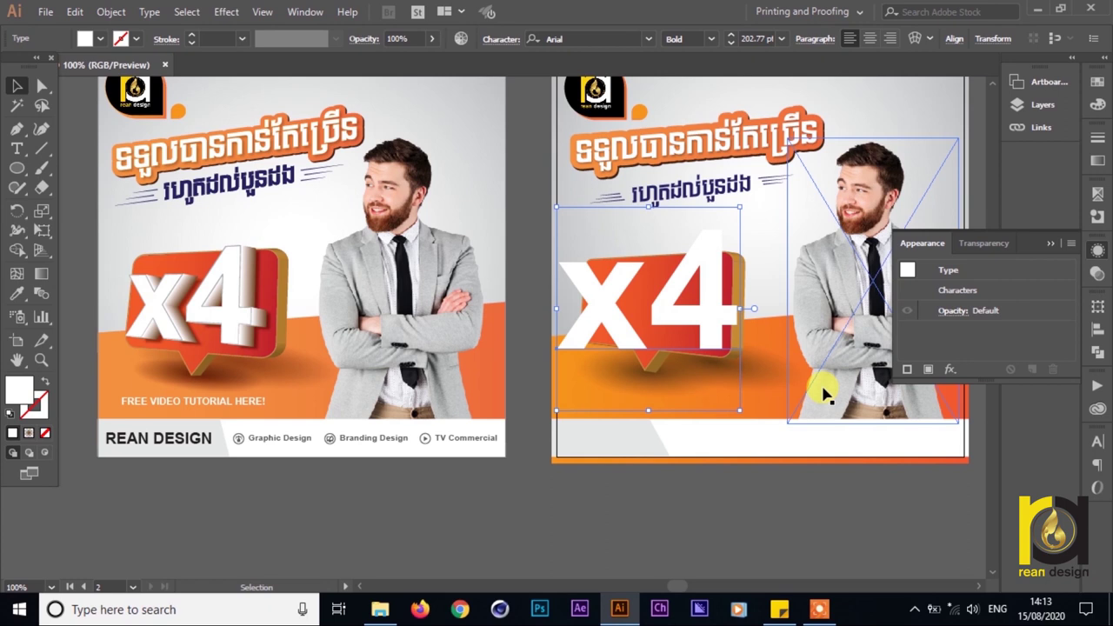
{"action": "key", "text": "a"}
{"action": "key", "text": "ctrl+shift+o"}
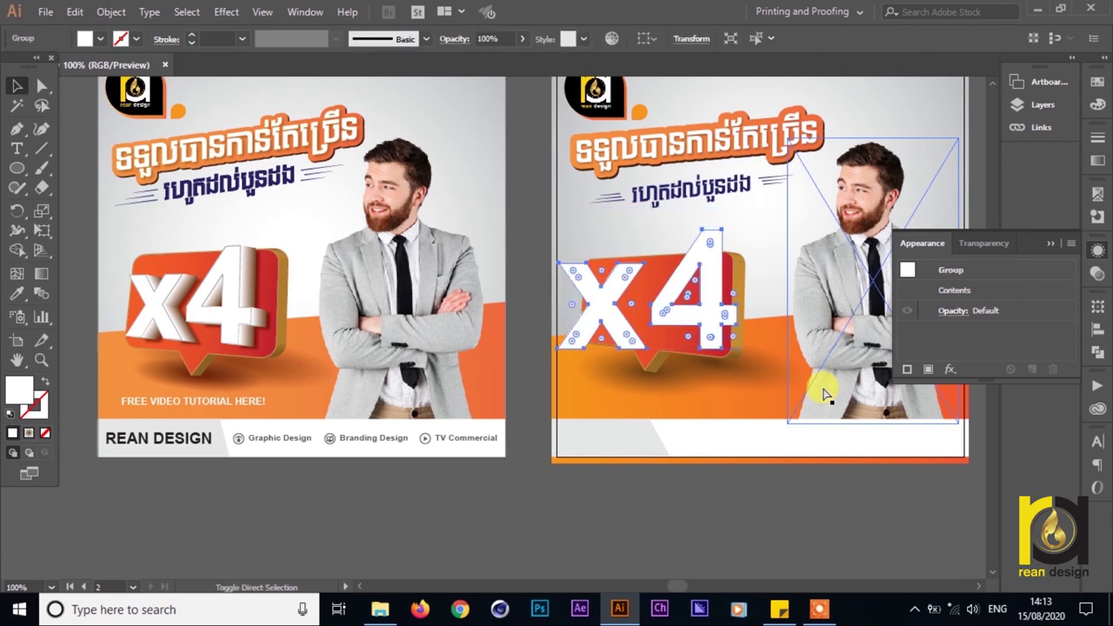
- Scale the x4 outlines down and position them within the red face of the speech bubble
{"action": "left_click_drag", "start_coordinate": [738, 231], "coordinate": [713, 247]}
{"action": "scroll", "coordinate": [688, 292], "scroll_direction": "up", "scroll_amount": 2}
{"action": "mouse_move", "coordinate": [688, 292]}
{"action": "left_mouse_down"}
{"action": "mouse_move", "coordinate": [626, 291]}
{"action": "mouse_move", "coordinate": [698, 292]}
{"action": "left_mouse_up"}
{"action": "scroll", "coordinate": [260, 307], "scroll_direction": "down", "scroll_amount": 2}
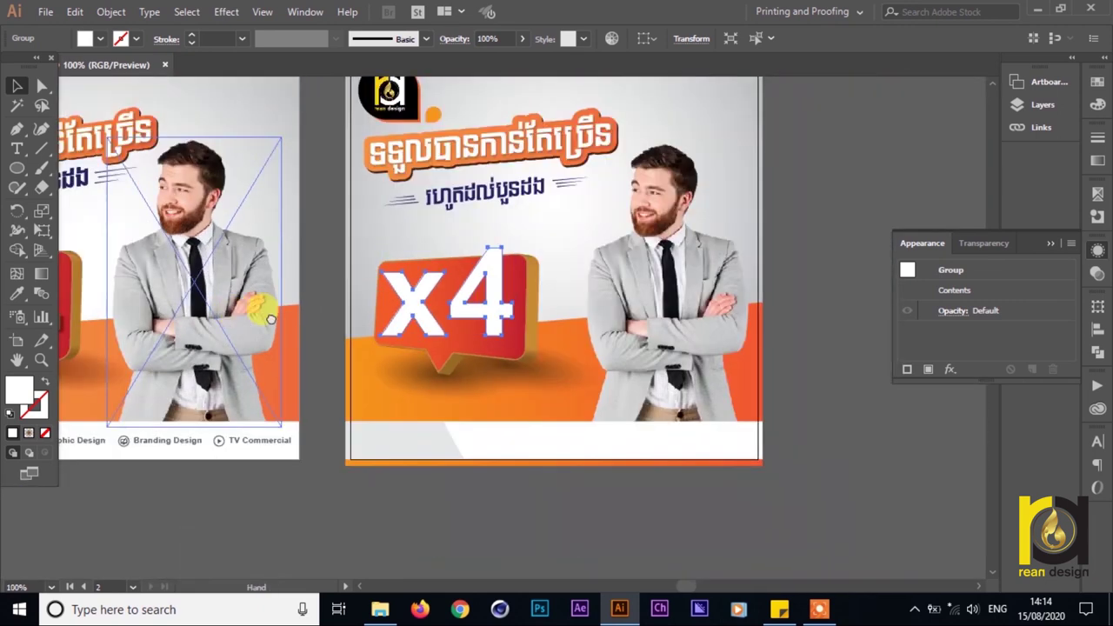
{"action": "left_click_drag", "start_coordinate": [241, 315], "coordinate": [510, 290]}
{"action": "scroll", "coordinate": [693, 252], "scroll_direction": "up", "scroll_amount": 1}
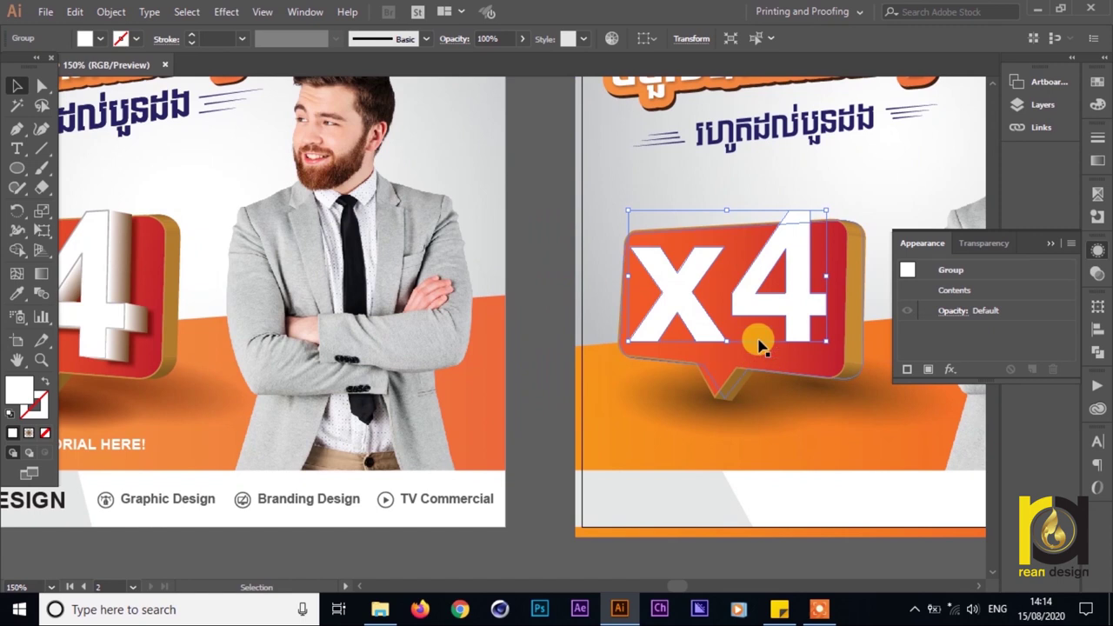
{"action": "scroll", "coordinate": [700, 339], "scroll_direction": "up", "scroll_amount": 2}
{"action": "left_click_drag", "start_coordinate": [698, 298], "coordinate": [703, 293]}
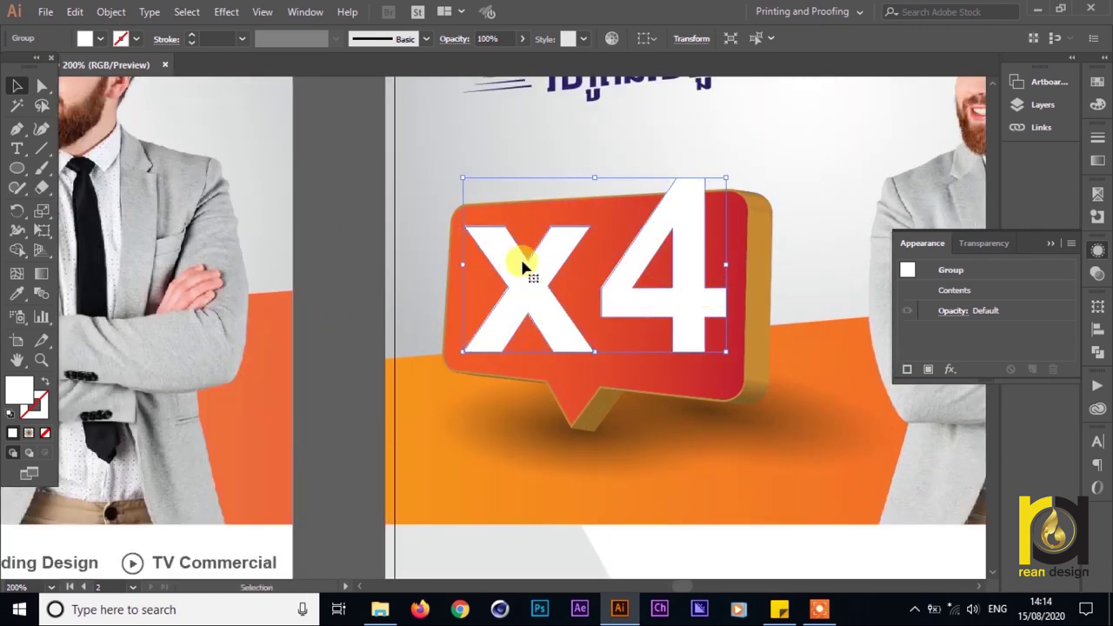
- Distort the x4 outlines with Free Transform so they taper toward the x and follow the bubble's perspective
{"action": "key", "text": "e"}
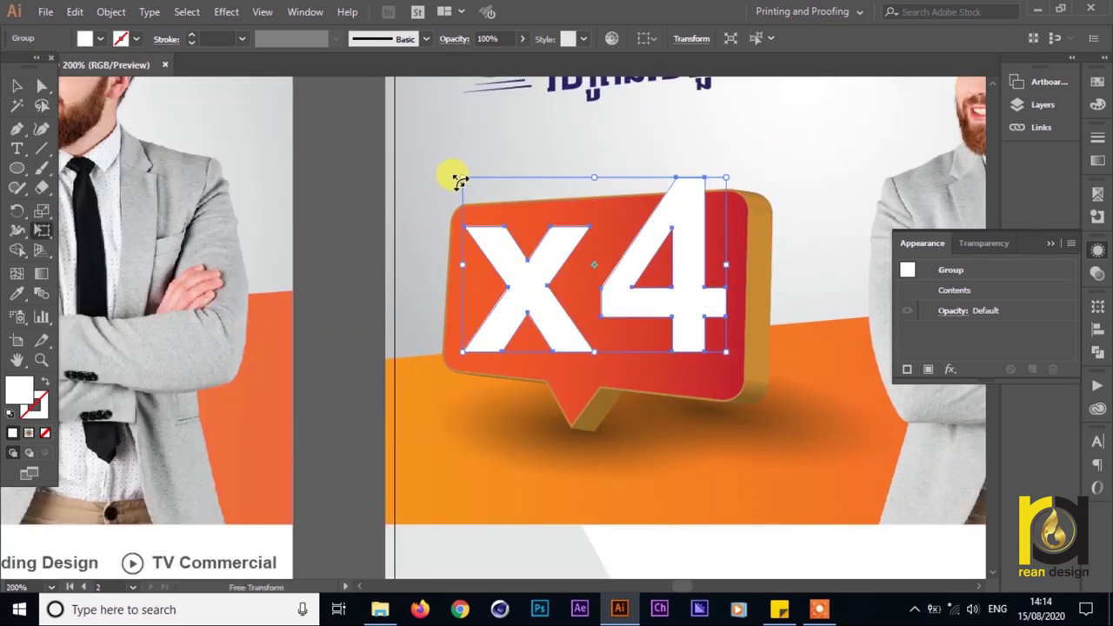
{"action": "mouse_move", "coordinate": [466, 180]}
{"action": "left_mouse_down"}
{"action": "mouse_move", "coordinate": [479, 212]}
{"action": "mouse_move", "coordinate": [488, 199]}
{"action": "mouse_move", "coordinate": [464, 178]}
{"action": "left_mouse_up"}
{"action": "mouse_move", "coordinate": [465, 349]}
{"action": "left_mouse_down"}
{"action": "mouse_move", "coordinate": [458, 323]}
{"action": "mouse_move", "coordinate": [472, 323]}
{"action": "mouse_move", "coordinate": [470, 337]}
{"action": "left_mouse_up"}
{"action": "left_click_drag", "start_coordinate": [469, 178], "coordinate": [479, 187]}
{"action": "left_click_drag", "start_coordinate": [729, 263], "coordinate": [674, 292]}
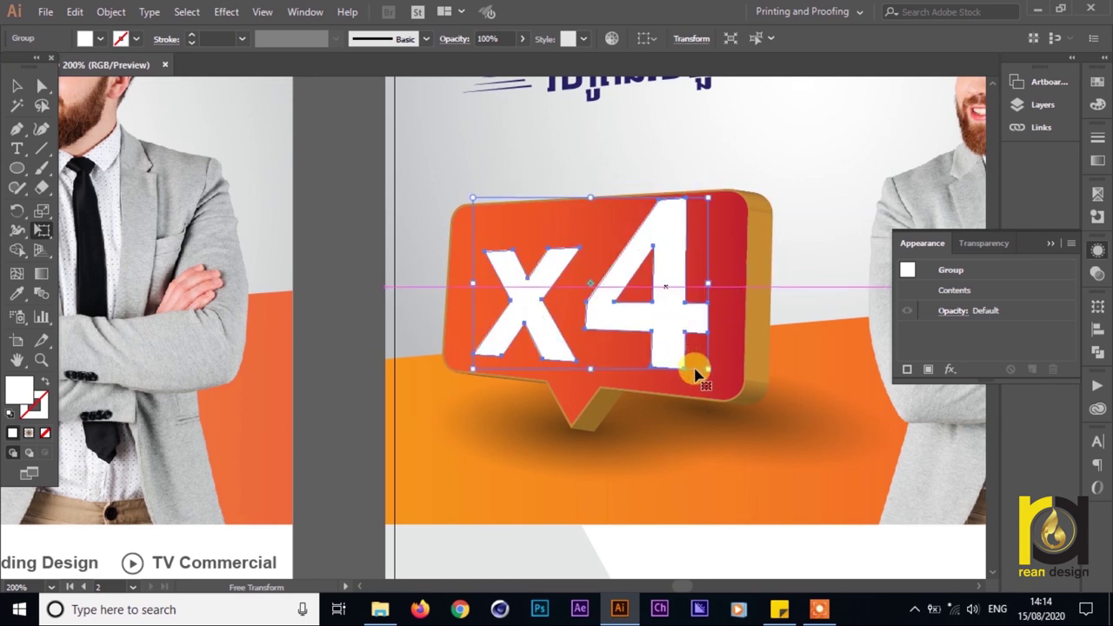
{"action": "left_click_drag", "start_coordinate": [704, 375], "coordinate": [705, 383]}
- Enlarge the distorted x4 slightly and move it up so the 4 rises above the bubble's top edge
{"action": "scroll", "coordinate": [707, 387], "scroll_direction": "down", "scroll_amount": 2}
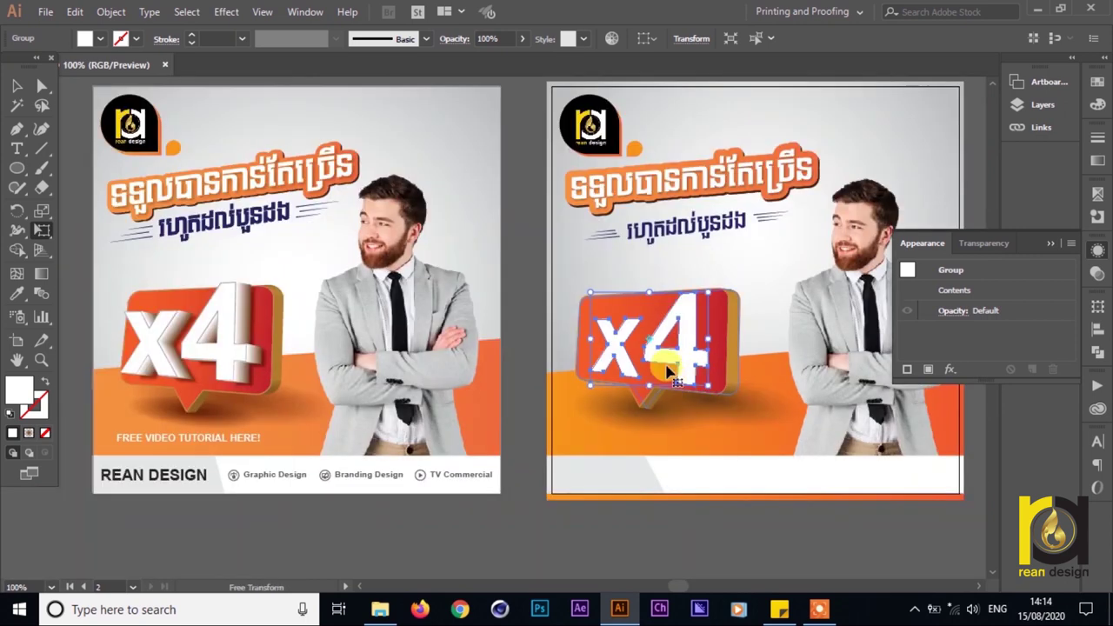
{"action": "scroll", "coordinate": [640, 345], "scroll_direction": "up", "scroll_amount": 1}
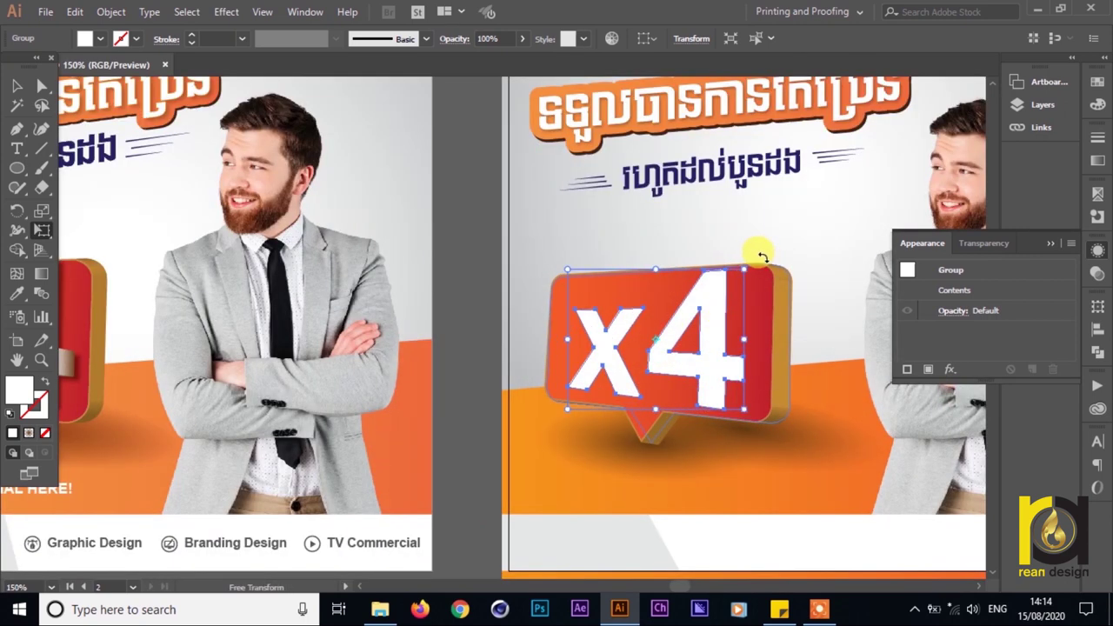
{"action": "mouse_move", "coordinate": [739, 270]}
{"action": "left_mouse_down"}
{"action": "mouse_move", "coordinate": [740, 250]}
{"action": "mouse_move", "coordinate": [755, 258]}
{"action": "left_mouse_up"}
{"action": "key", "text": "v"}
{"action": "left_click_drag", "start_coordinate": [718, 358], "coordinate": [713, 337]}
- Examine how the original poster's 3D x4 lettering is built, and return to the recreated x4
{"action": "scroll", "coordinate": [714, 338], "scroll_direction": "down", "scroll_amount": 1}
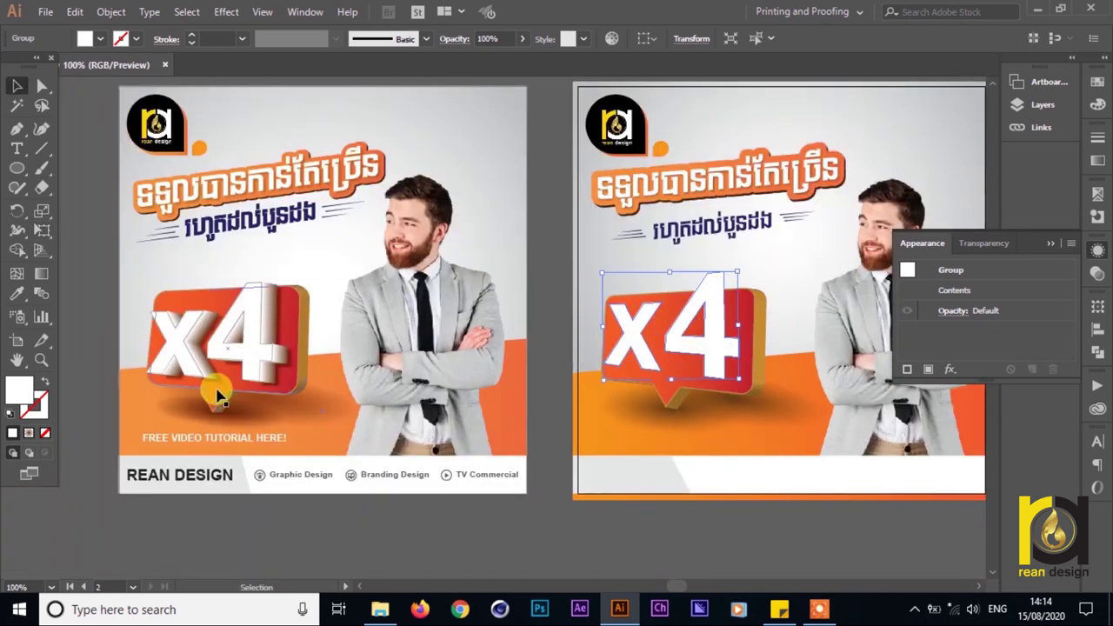
{"action": "left_click", "coordinate": [250, 374]}
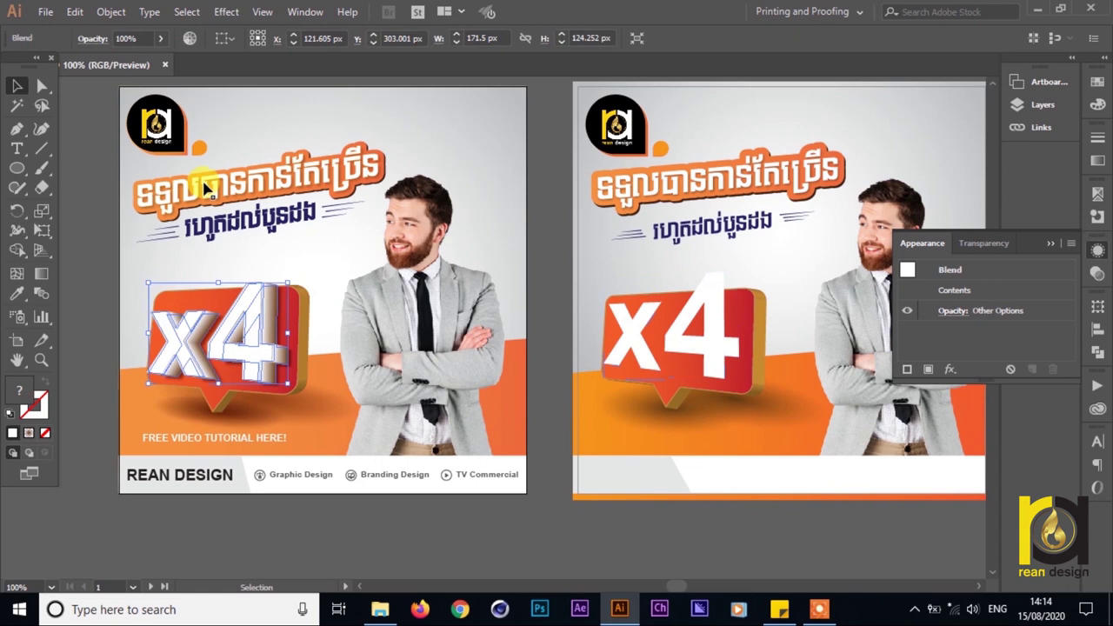
{"action": "left_click", "coordinate": [228, 11]}
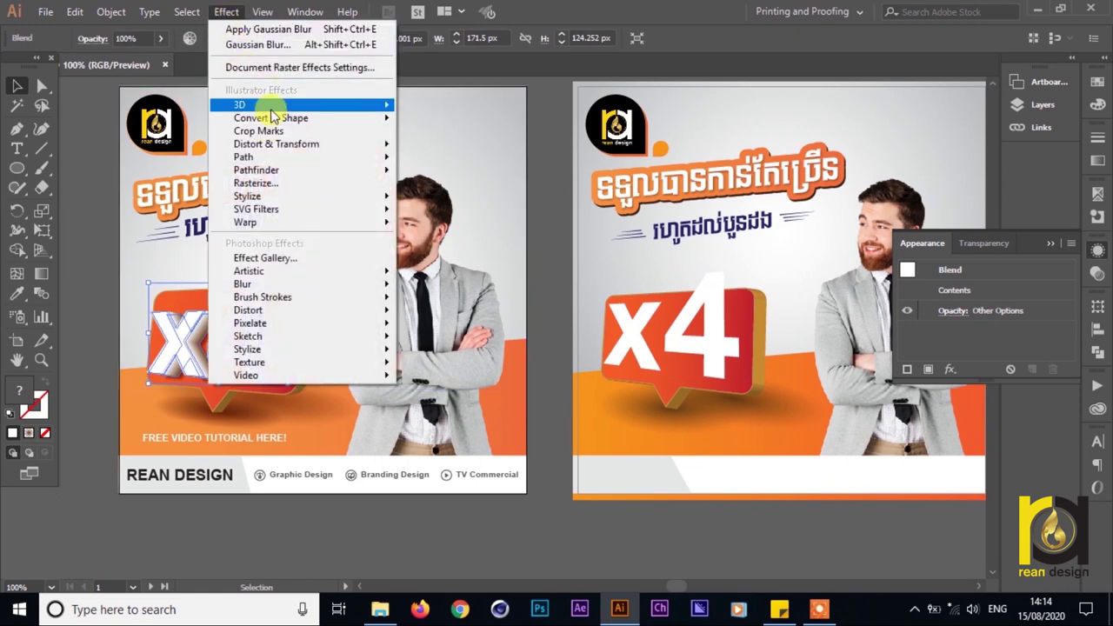
{"action": "left_click", "coordinate": [628, 535]}
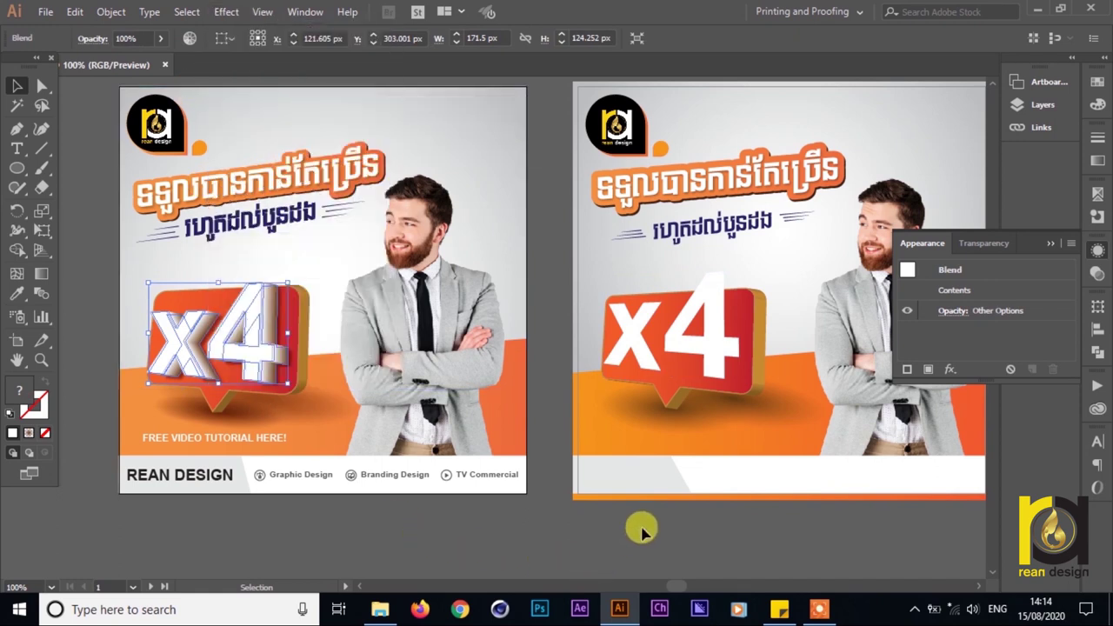
{"action": "left_click", "coordinate": [641, 530]}
{"action": "scroll", "coordinate": [741, 343], "scroll_direction": "up", "scroll_amount": 1}
{"action": "scroll", "coordinate": [703, 361], "scroll_direction": "up", "scroll_amount": 1}
{"action": "scroll", "coordinate": [706, 369], "scroll_direction": "up", "scroll_amount": 1}
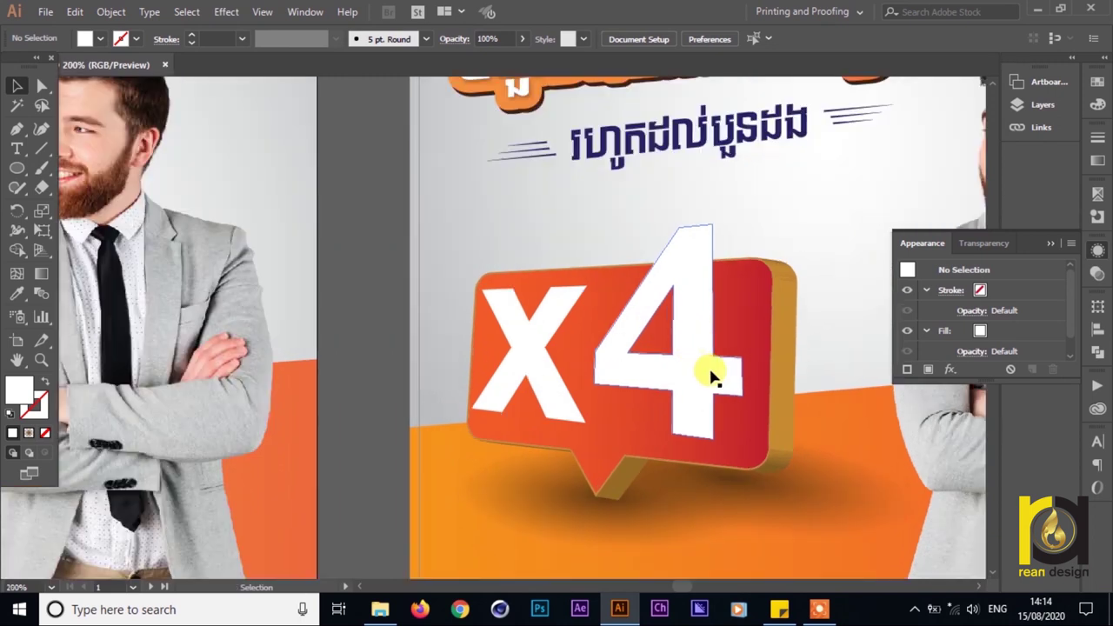
- Fill the white x4 outlines on the recreated speech bubble with brown
{"action": "left_click", "coordinate": [708, 372]}
{"action": "scroll", "coordinate": [684, 394], "scroll_direction": "down", "scroll_amount": 1}
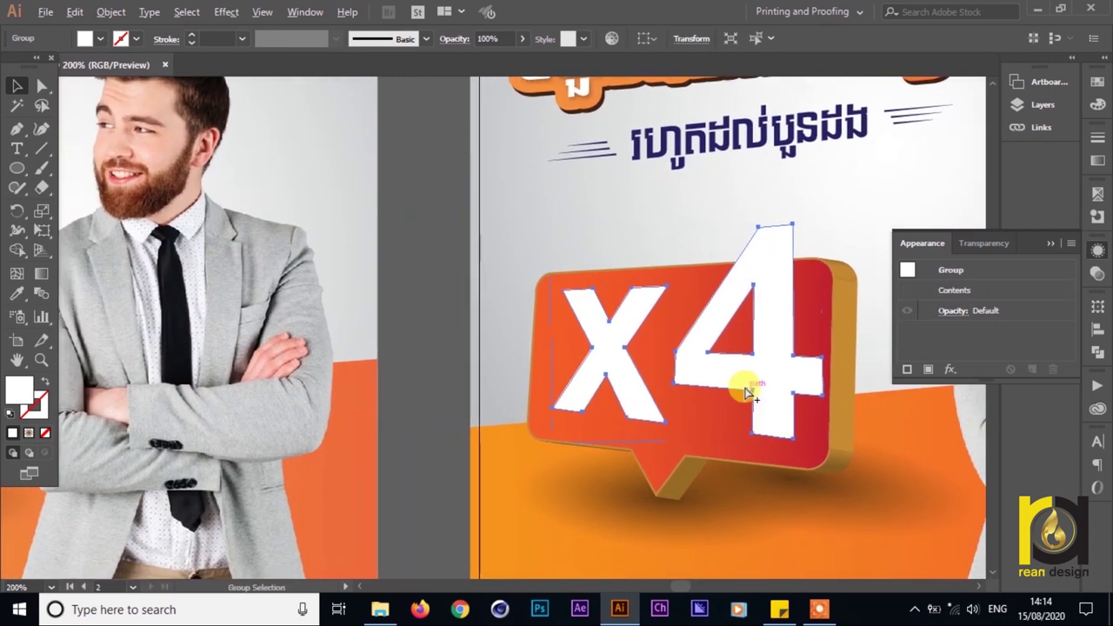
{"action": "scroll", "coordinate": [740, 385], "scroll_direction": "left", "scroll_amount": 6}
{"action": "left_click_drag", "start_coordinate": [706, 309], "coordinate": [643, 294]}
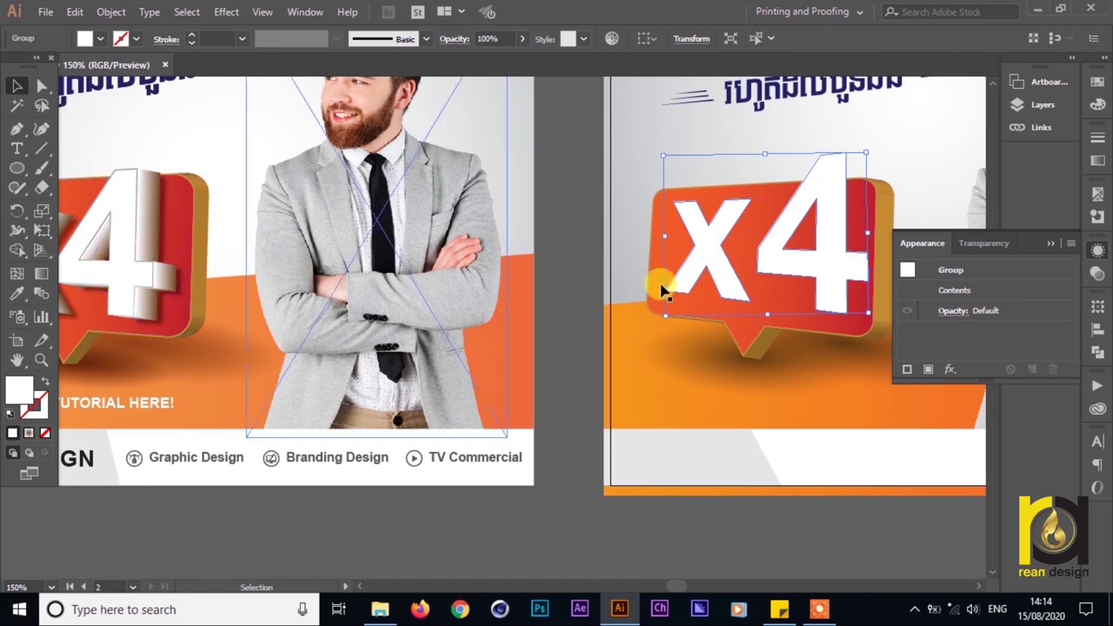
{"action": "scroll", "coordinate": [805, 253], "scroll_direction": "right", "scroll_amount": 1}
{"action": "left_click_drag", "start_coordinate": [805, 253], "coordinate": [793, 250]}
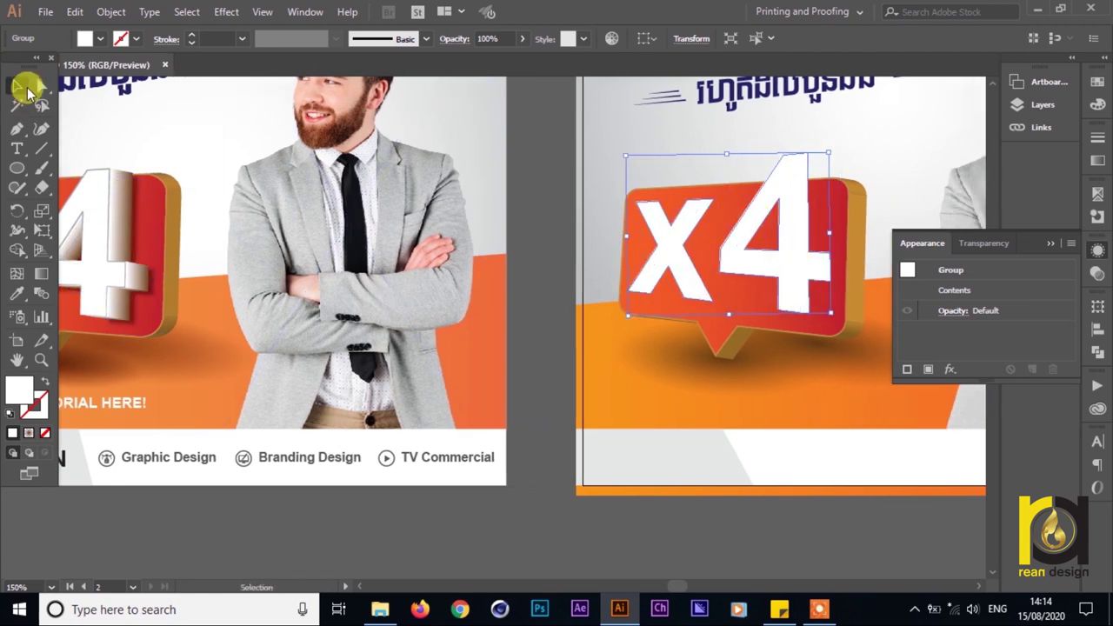
{"action": "left_click", "coordinate": [101, 40]}
{"action": "left_click", "coordinate": [115, 90]}
- Duplicate the brown x4 slightly to the left of the original and fill the copy with white
{"action": "left_click_drag", "start_coordinate": [758, 265], "coordinate": [722, 261]}
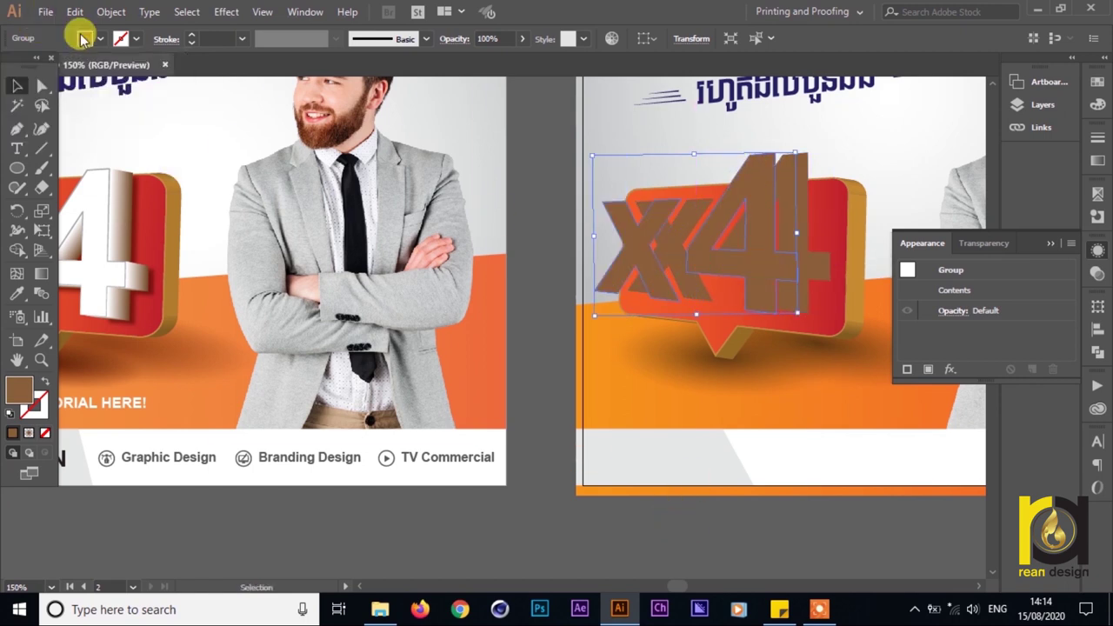
{"action": "left_click", "coordinate": [98, 38]}
{"action": "left_click", "coordinate": [33, 66]}
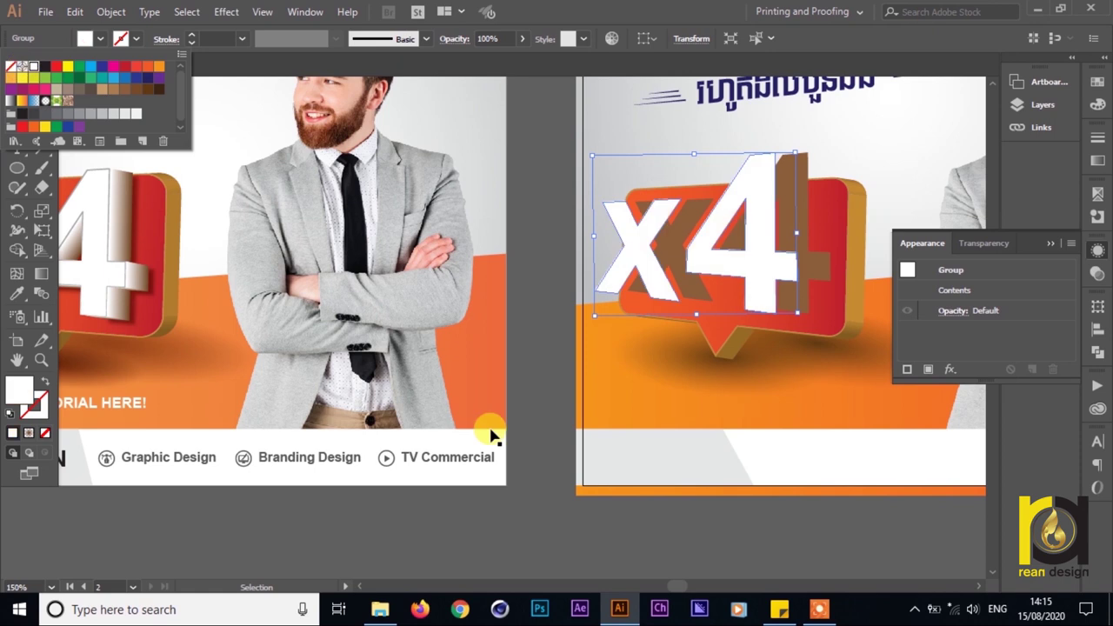
{"action": "left_click", "coordinate": [782, 539]}
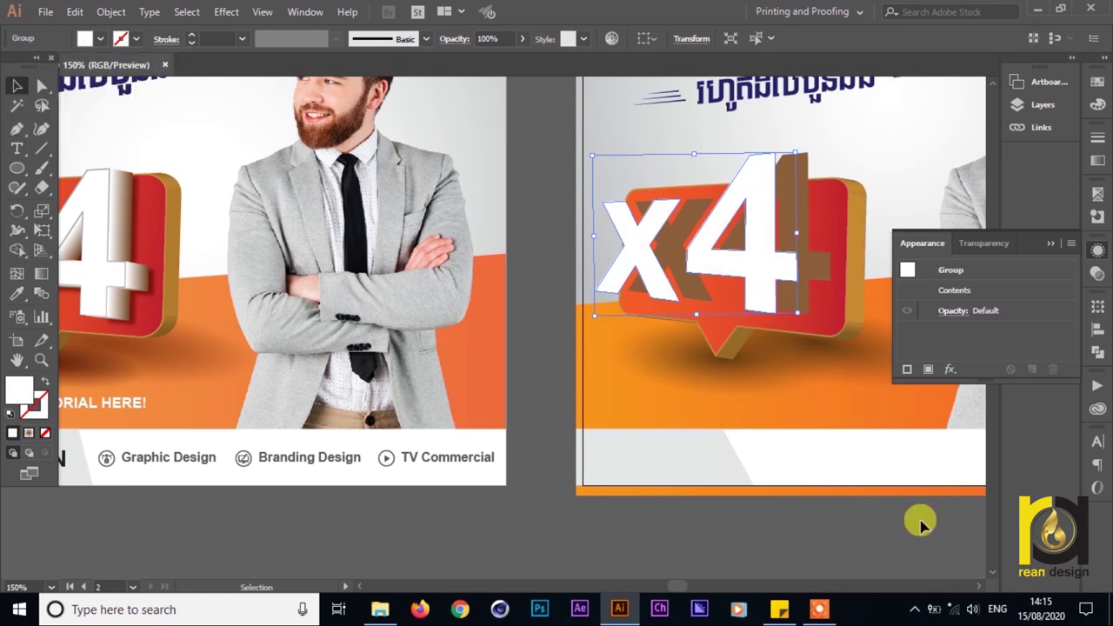
{"action": "left_click", "coordinate": [737, 556]}
- Blend the white front x4 with the brown x4 behind it using the Blend tool
{"action": "left_click", "coordinate": [746, 250]}
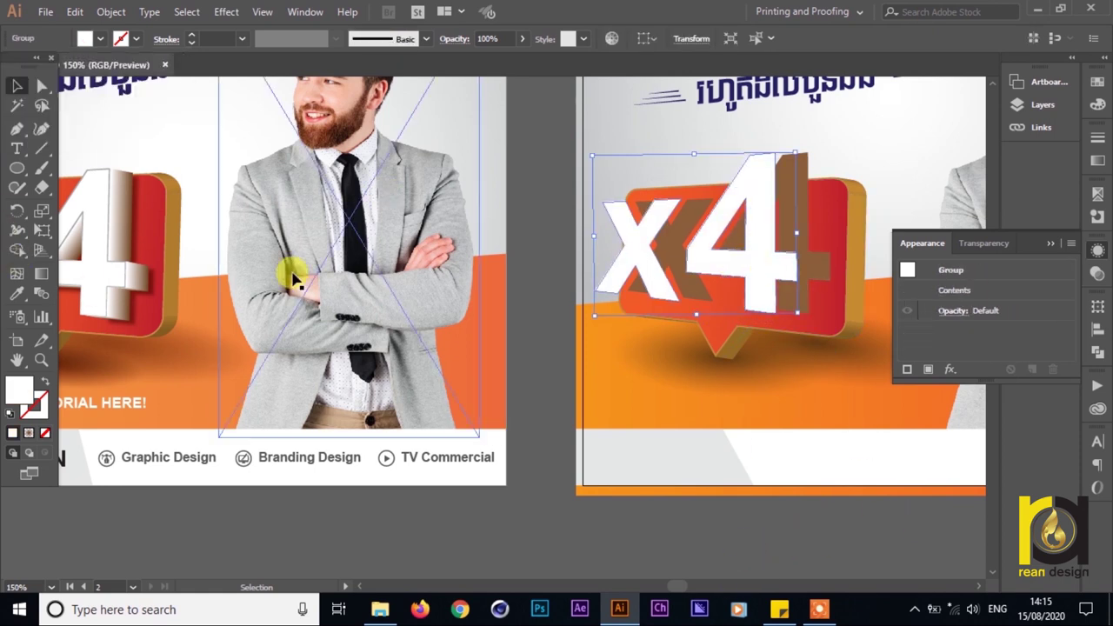
{"action": "left_click", "coordinate": [47, 298]}
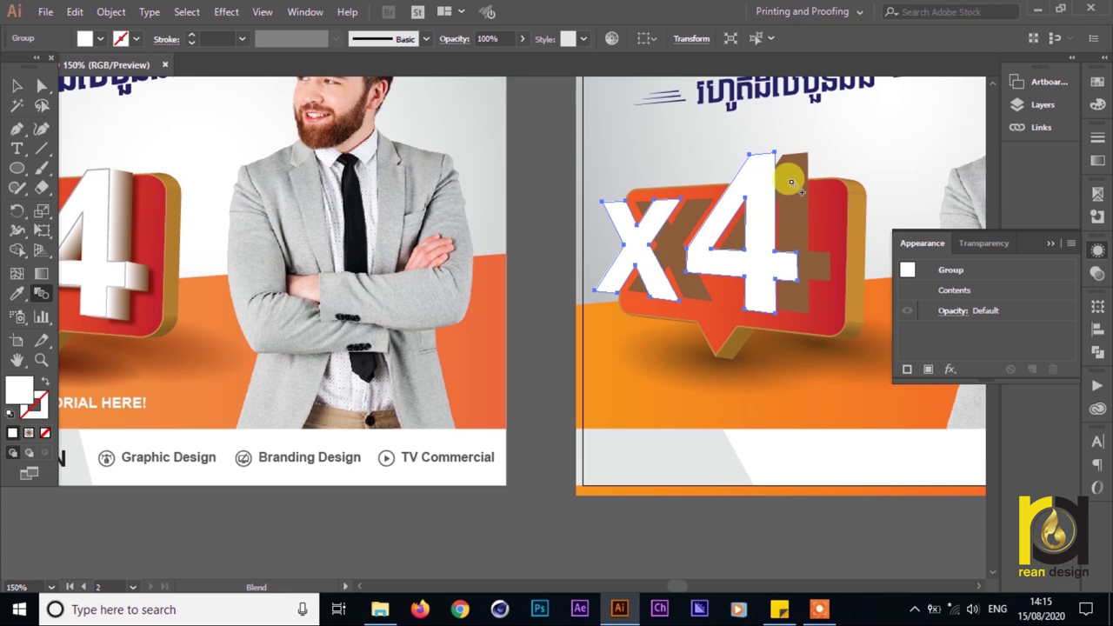
{"action": "left_click", "coordinate": [790, 181]}
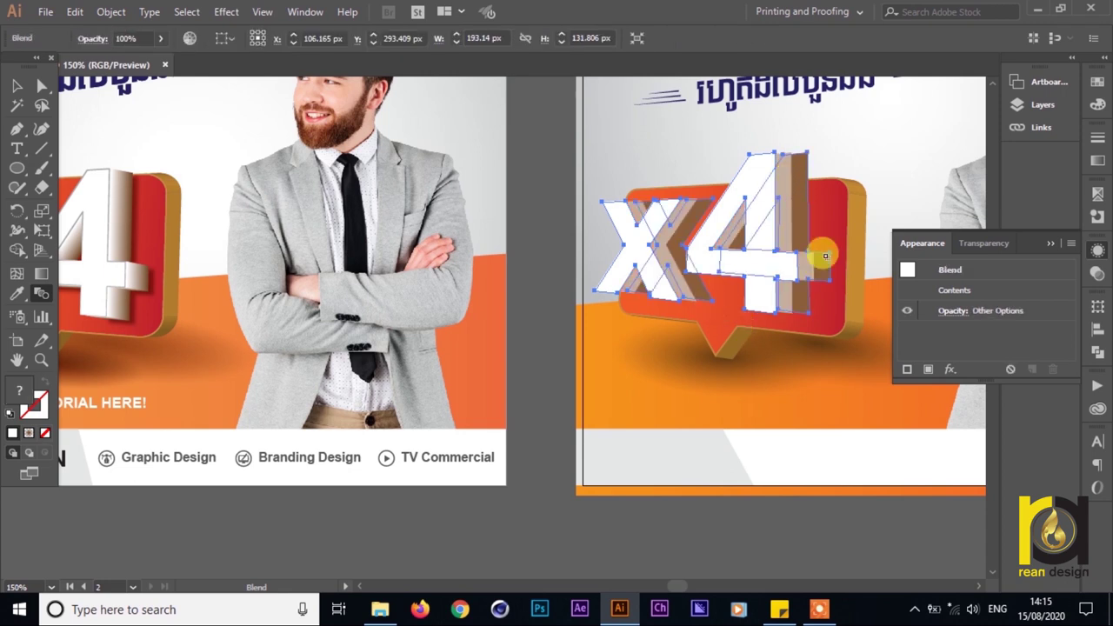
{"action": "left_click", "coordinate": [17, 85]}
- Switch the x4 blend's spacing to Specified Steps with a value of 3 and preview it
{"action": "left_click", "coordinate": [115, 12]}
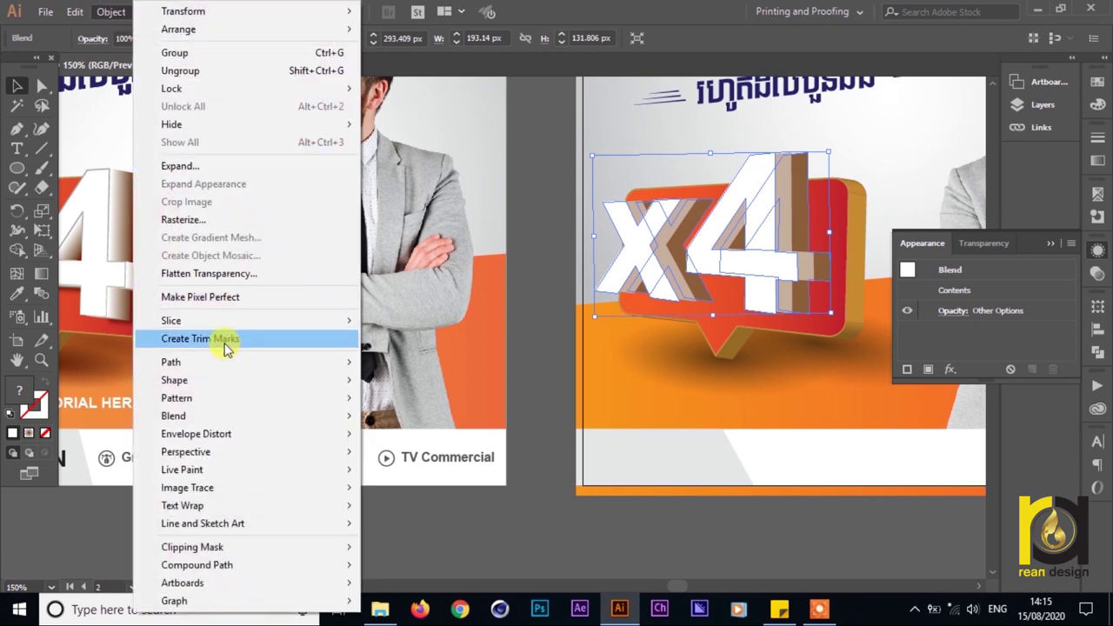
{"action": "mouse_move", "coordinate": [223, 415]}
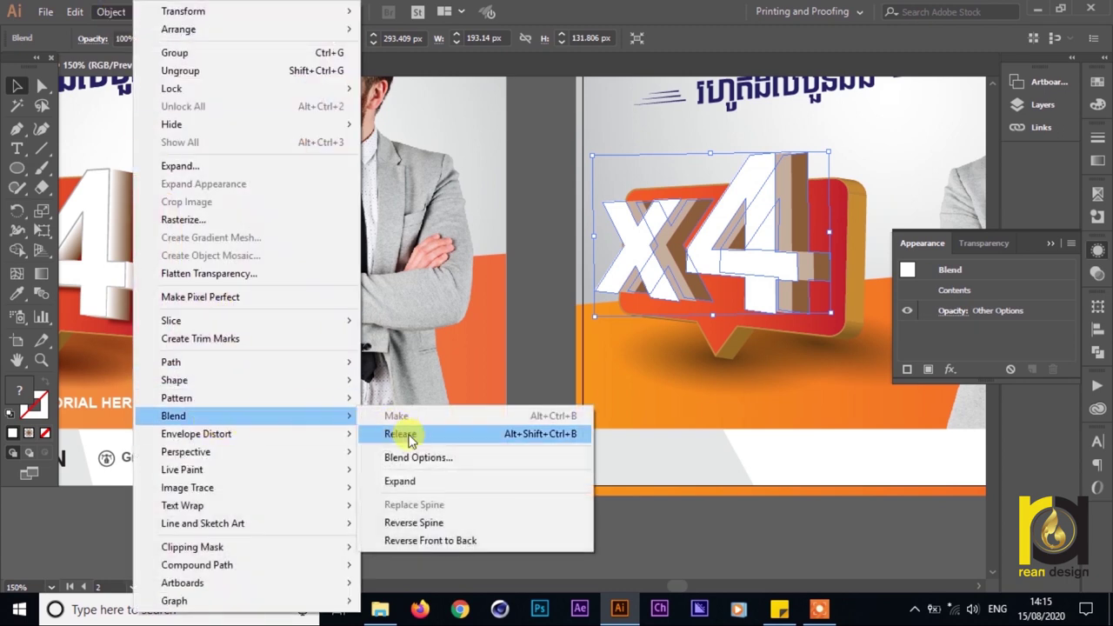
{"action": "left_click", "coordinate": [435, 468]}
{"action": "left_click_drag", "start_coordinate": [822, 190], "coordinate": [415, 141]}
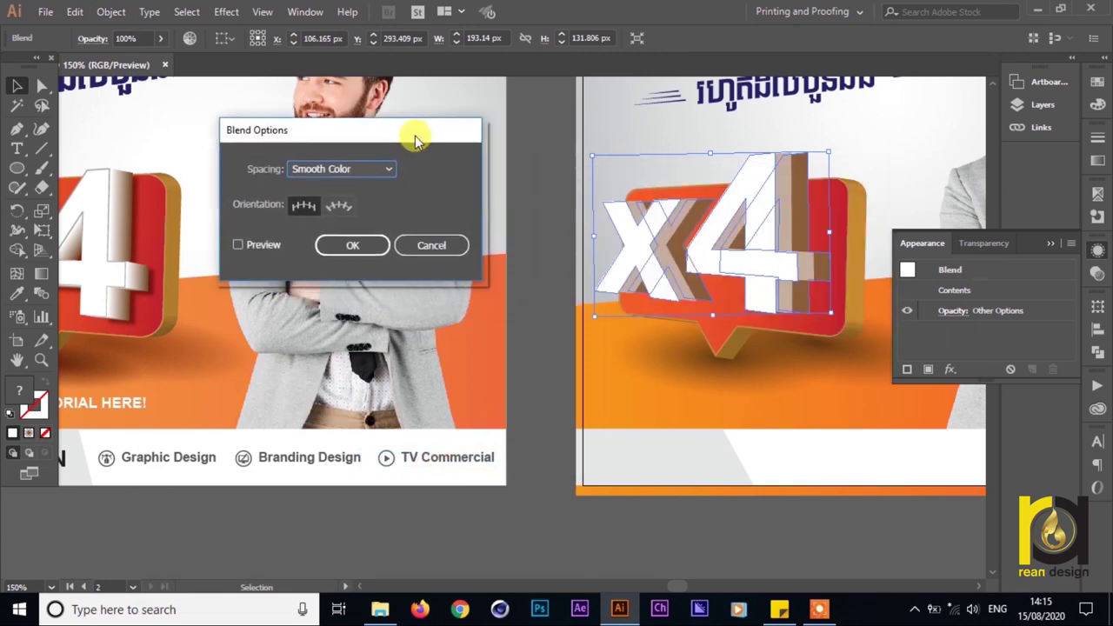
{"action": "left_click", "coordinate": [367, 173]}
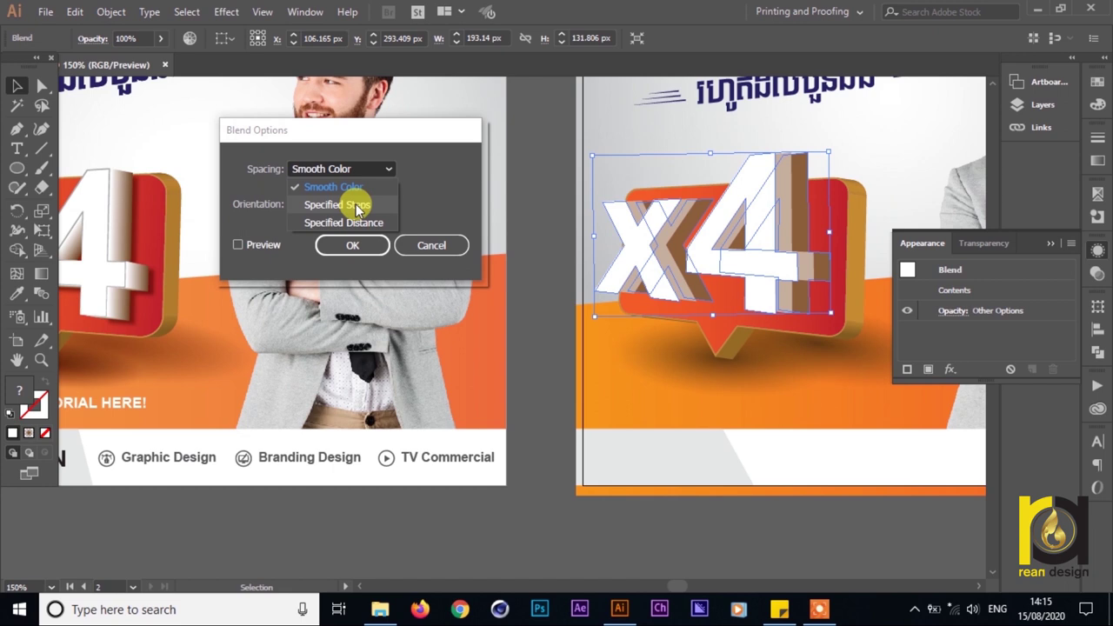
{"action": "left_click", "coordinate": [357, 207]}
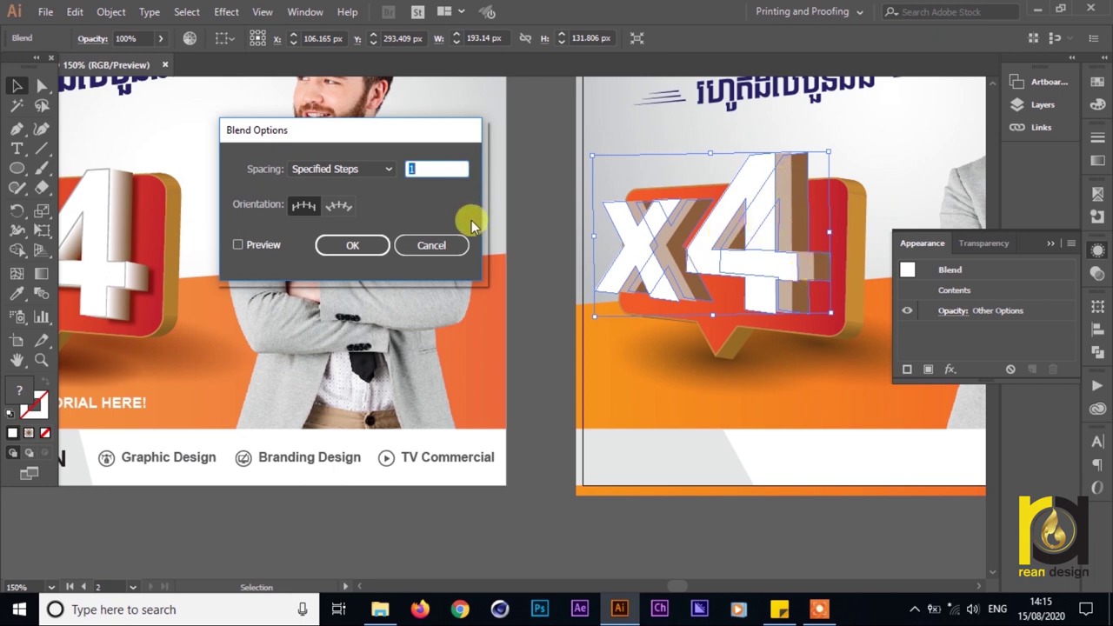
{"action": "type", "text": "3"}
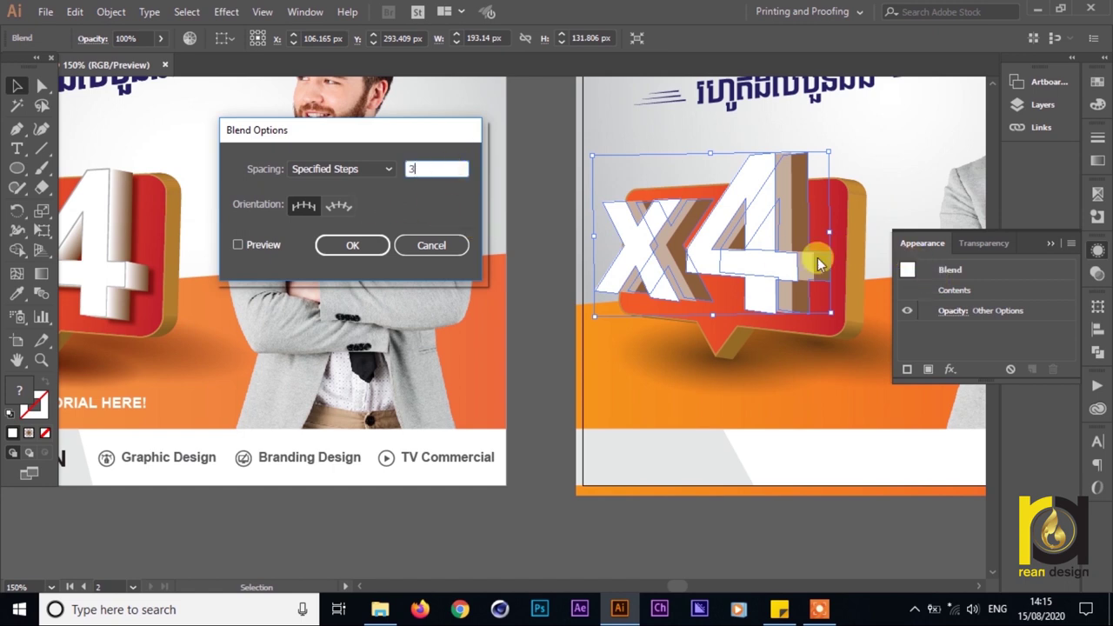
{"action": "left_click", "coordinate": [247, 249]}
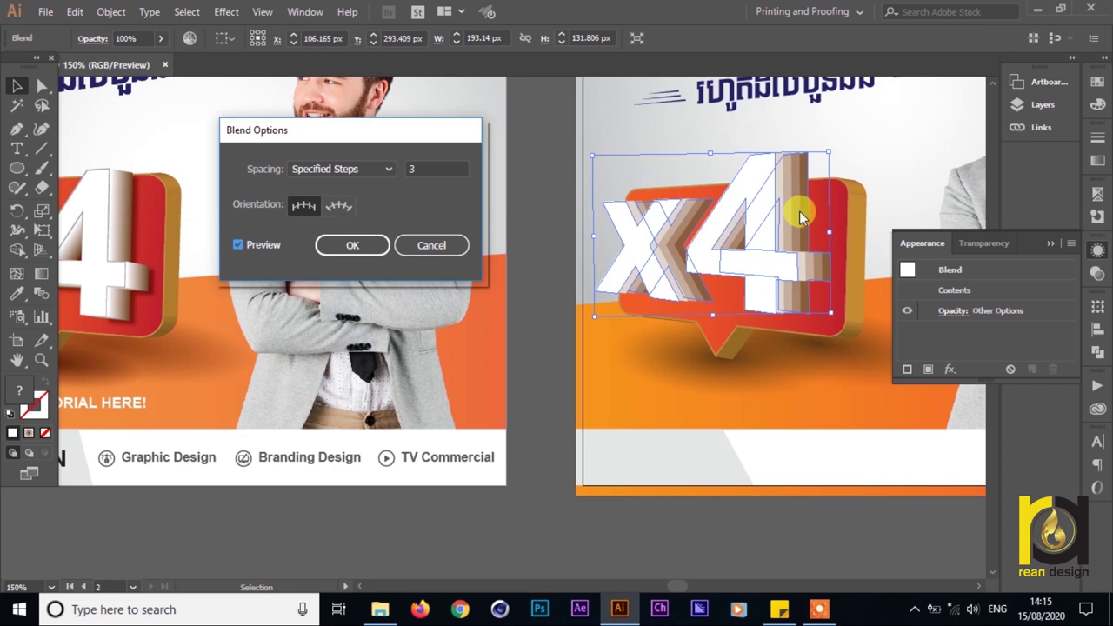
- Preview the x4 blend with 25 steps, and apply it with 11 steps instead
{"action": "double_click", "coordinate": [410, 168]}
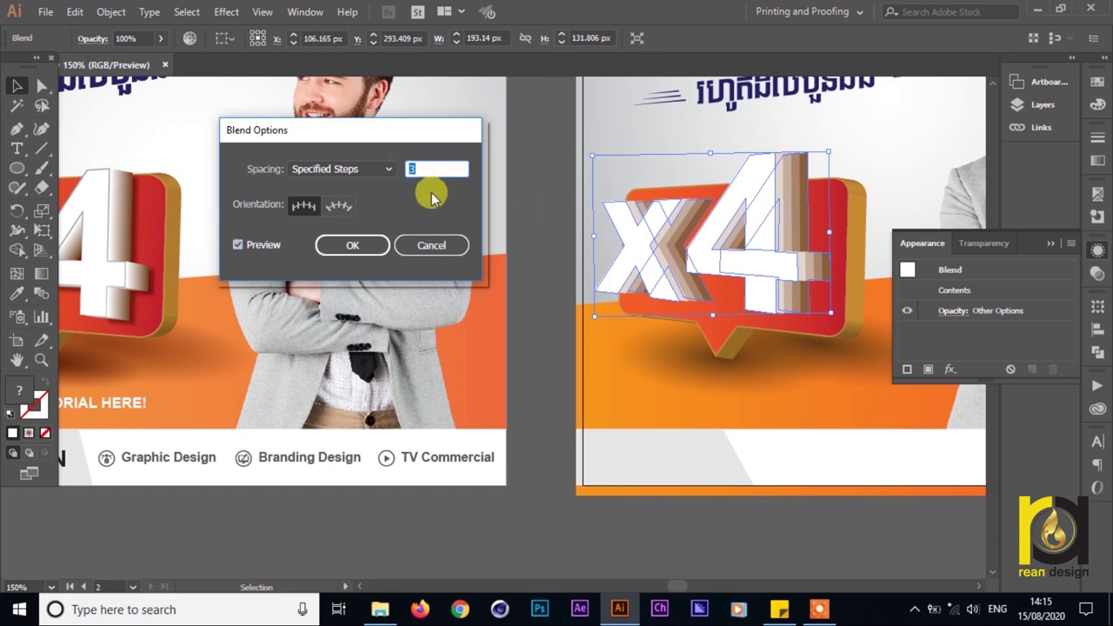
{"action": "type", "text": "25"}
{"action": "left_click", "coordinate": [238, 245]}
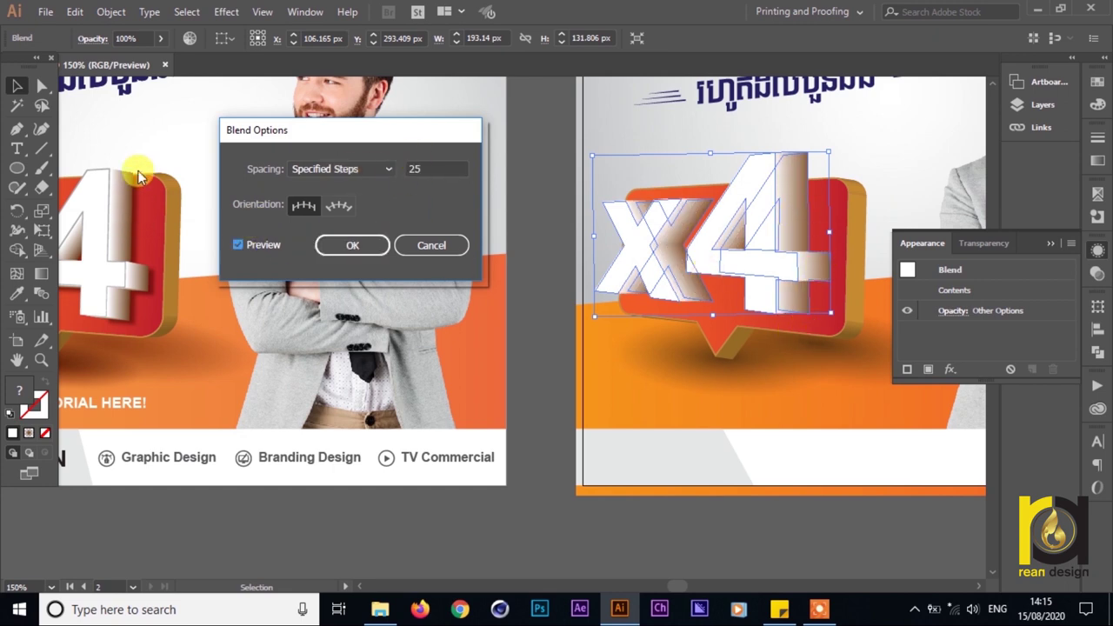
{"action": "left_click_drag", "start_coordinate": [426, 166], "coordinate": [380, 163]}
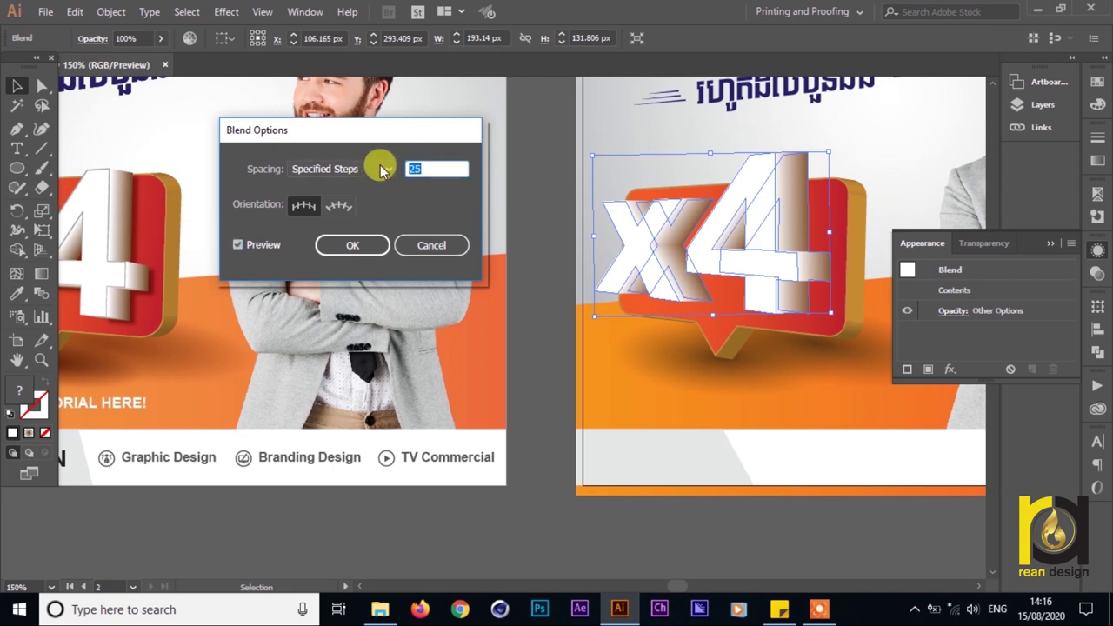
{"action": "type", "text": "11"}
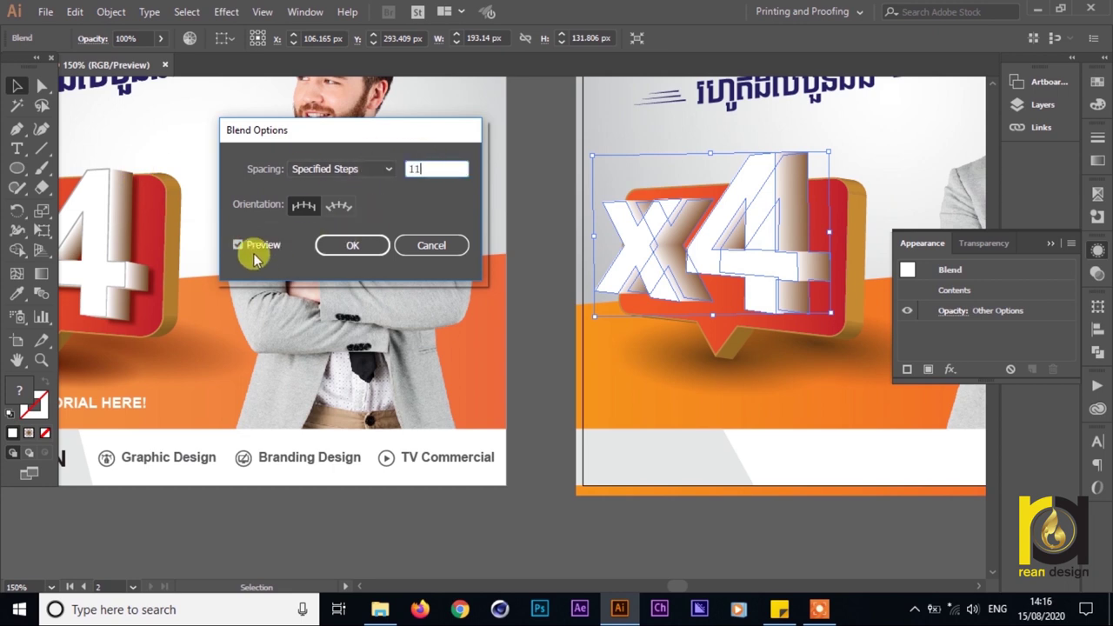
{"action": "left_click", "coordinate": [238, 247]}
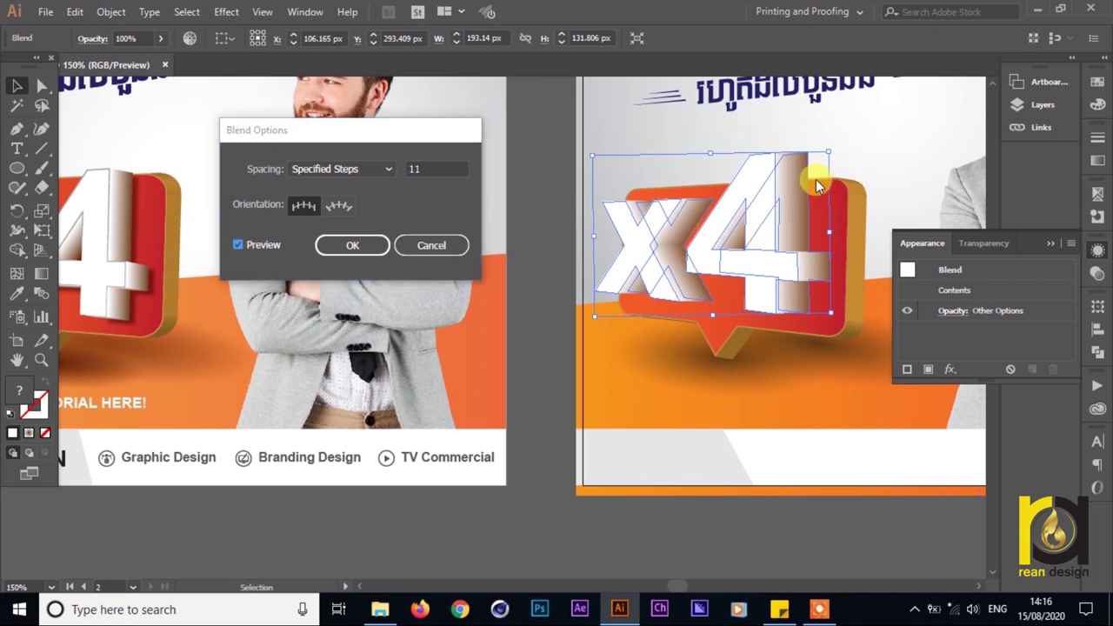
{"action": "left_click", "coordinate": [352, 246]}
- Set the x4 blend to 25 specified steps for a smoother white-to-brown extrusion, and deselect it
{"action": "scroll", "coordinate": [894, 191], "scroll_direction": "up", "scroll_amount": 5}
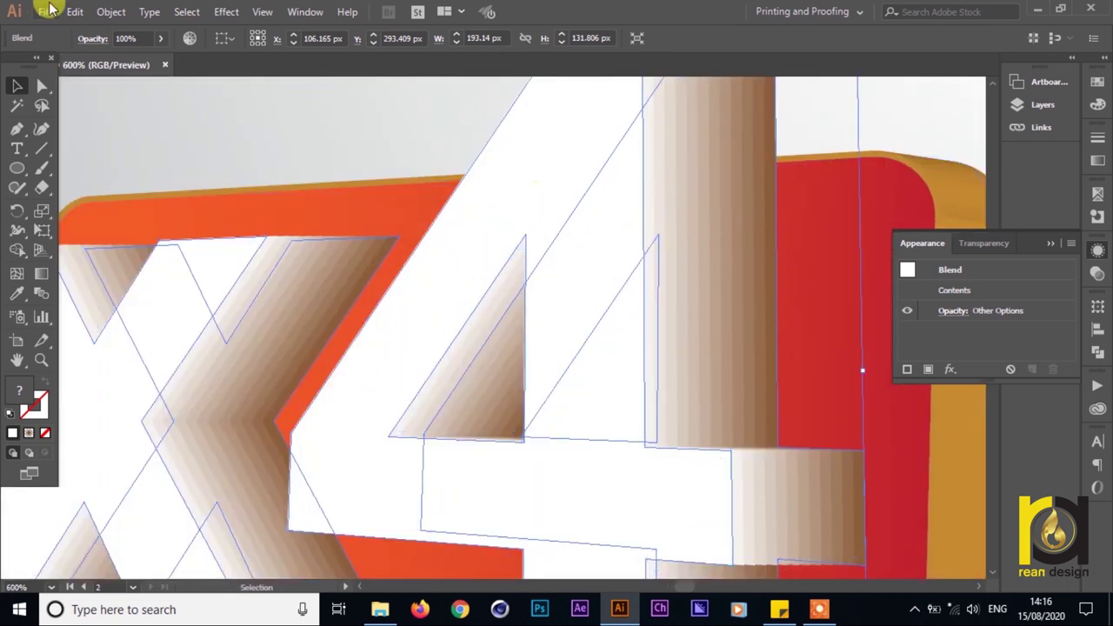
{"action": "left_click", "coordinate": [124, 13]}
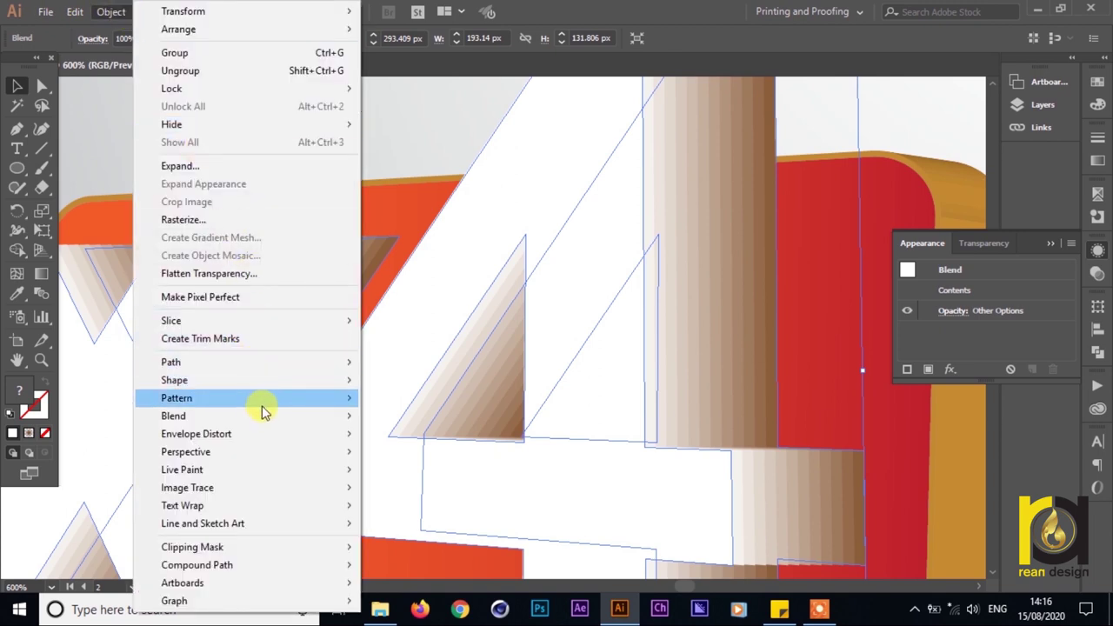
{"action": "mouse_move", "coordinate": [261, 422]}
{"action": "left_click", "coordinate": [449, 458]}
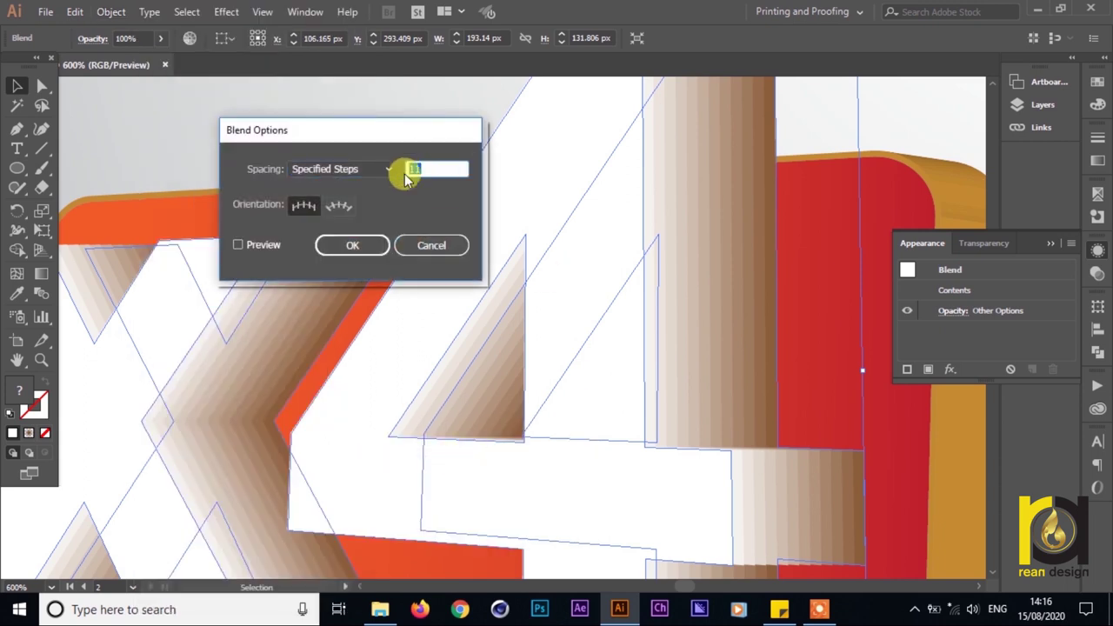
{"action": "type", "text": "5"}
{"action": "left_click", "coordinate": [237, 245]}
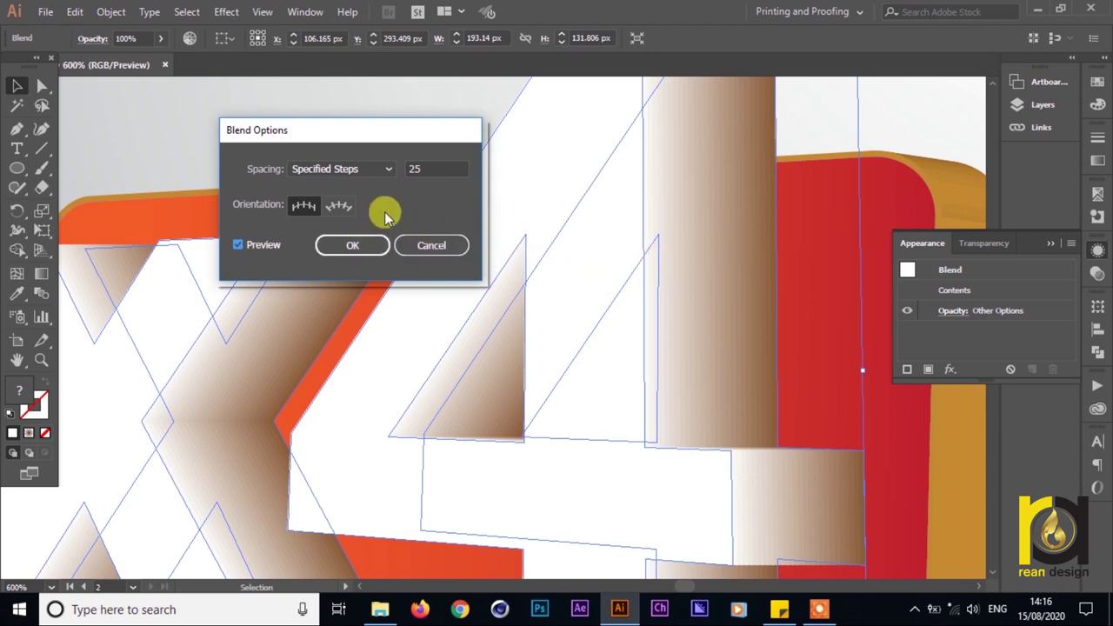
{"action": "left_click", "coordinate": [373, 249]}
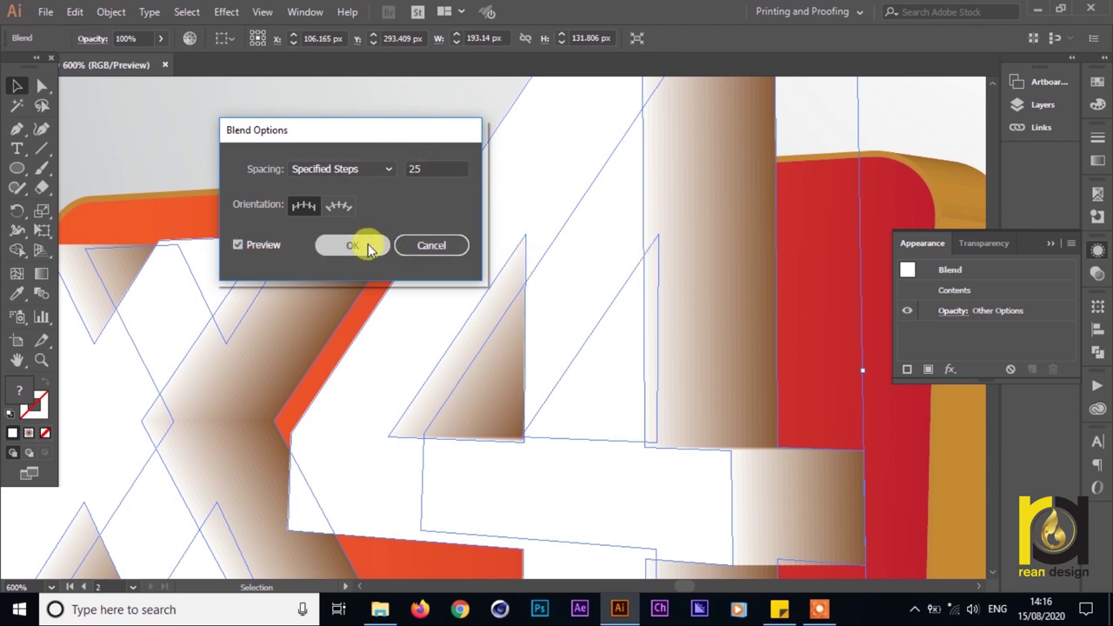
{"action": "scroll", "coordinate": [768, 298], "scroll_direction": "down", "scroll_amount": 4}
{"action": "scroll", "coordinate": [604, 496], "scroll_direction": "down", "scroll_amount": 2}
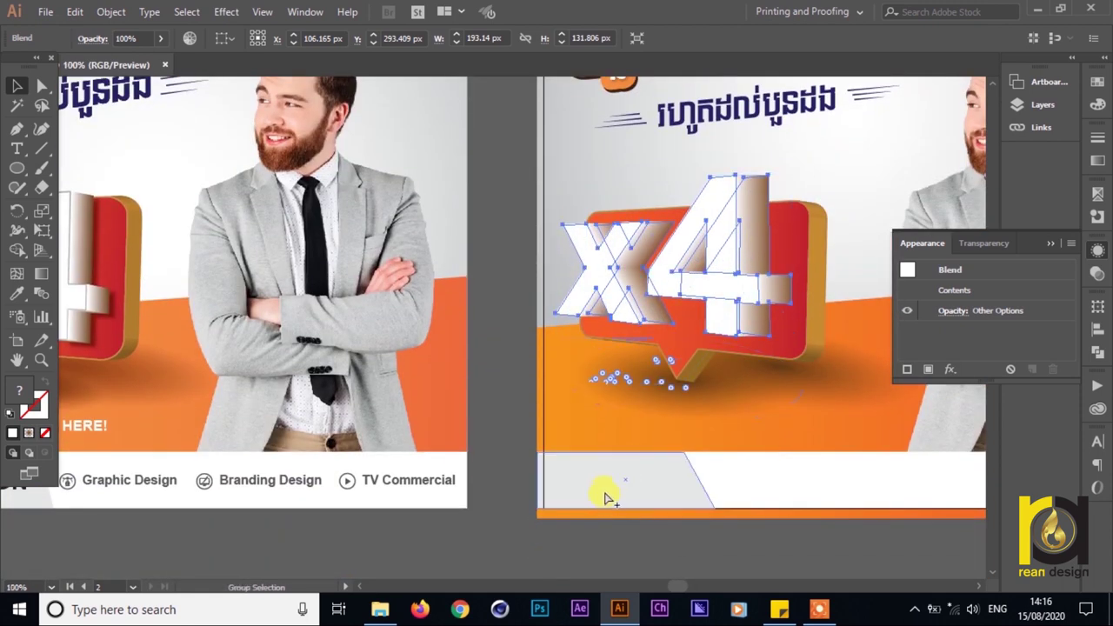
{"action": "scroll", "coordinate": [551, 527], "scroll_direction": "down", "scroll_amount": 2}
{"action": "left_click", "coordinate": [552, 527]}
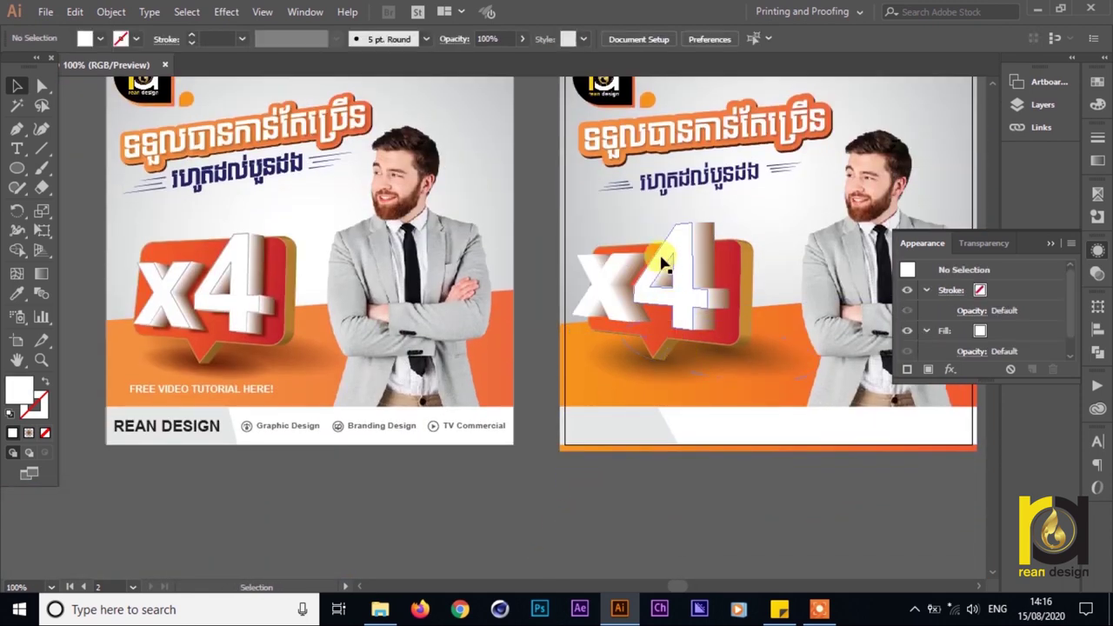
{"action": "scroll", "coordinate": [678, 244], "scroll_direction": "up", "scroll_amount": 2}
{"action": "left_click", "coordinate": [629, 289]}
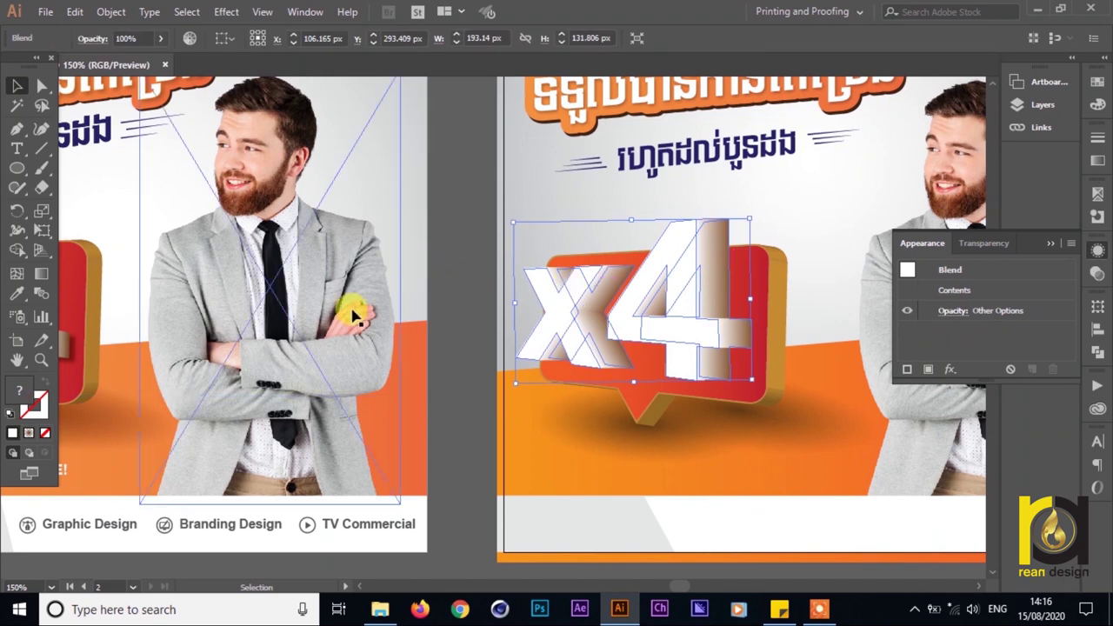
{"action": "left_click_drag", "start_coordinate": [367, 302], "coordinate": [447, 301]}
{"action": "key", "text": "ctrl+z"}
{"action": "scroll", "coordinate": [436, 322], "scroll_direction": "down", "scroll_amount": 1}
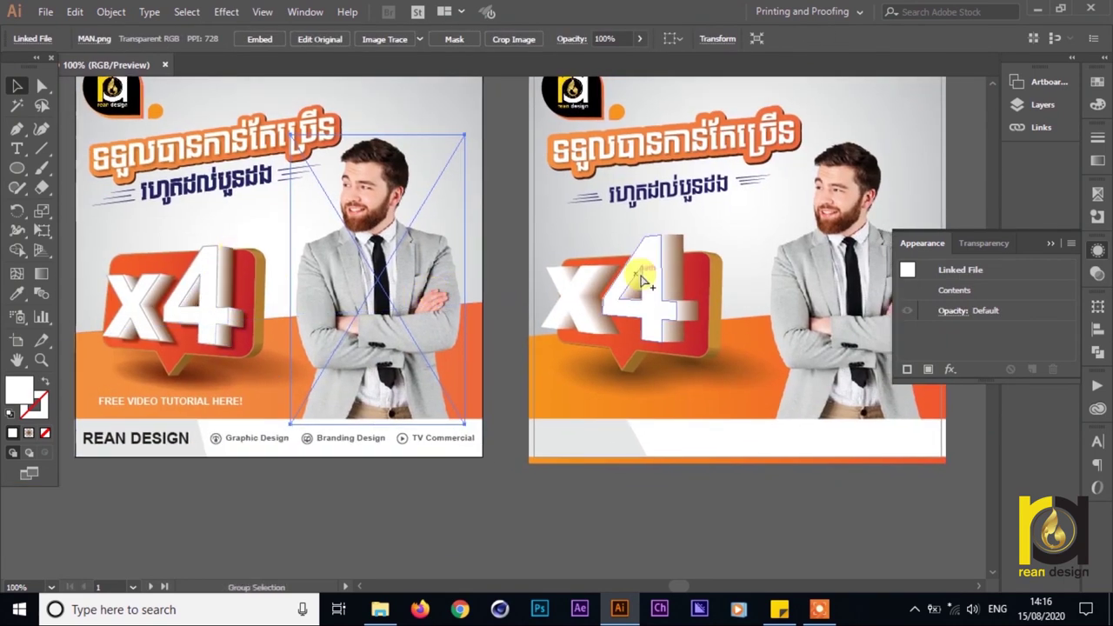
- Isolate the x4 blend and nudge its brown rear x4 slightly left and up to shorten the extrusion
{"action": "left_click", "coordinate": [687, 250]}
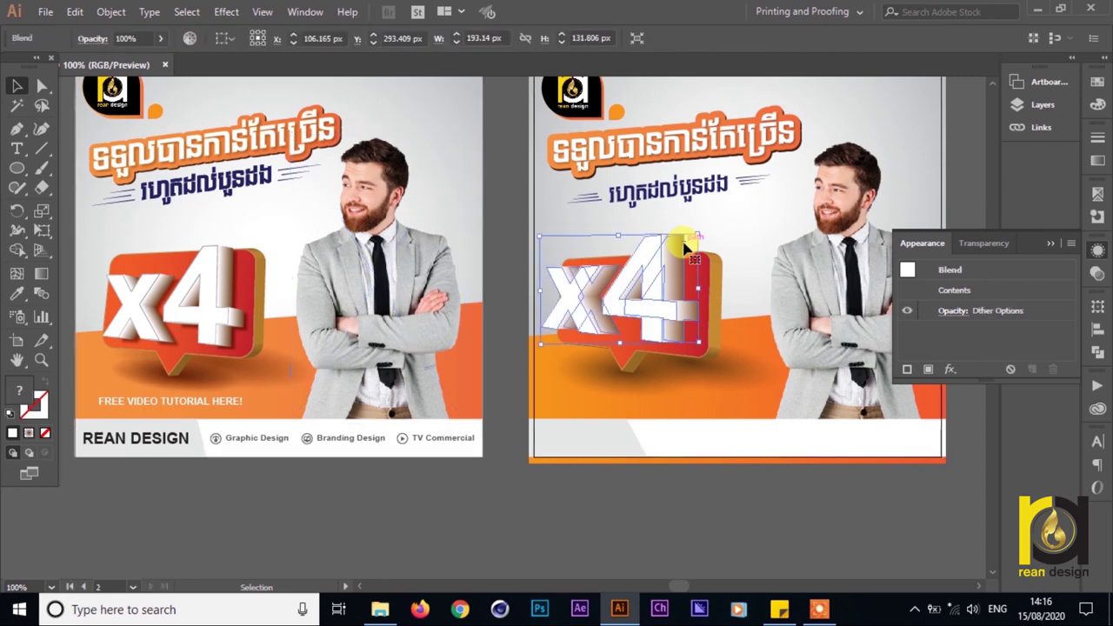
{"action": "double_click", "coordinate": [676, 242]}
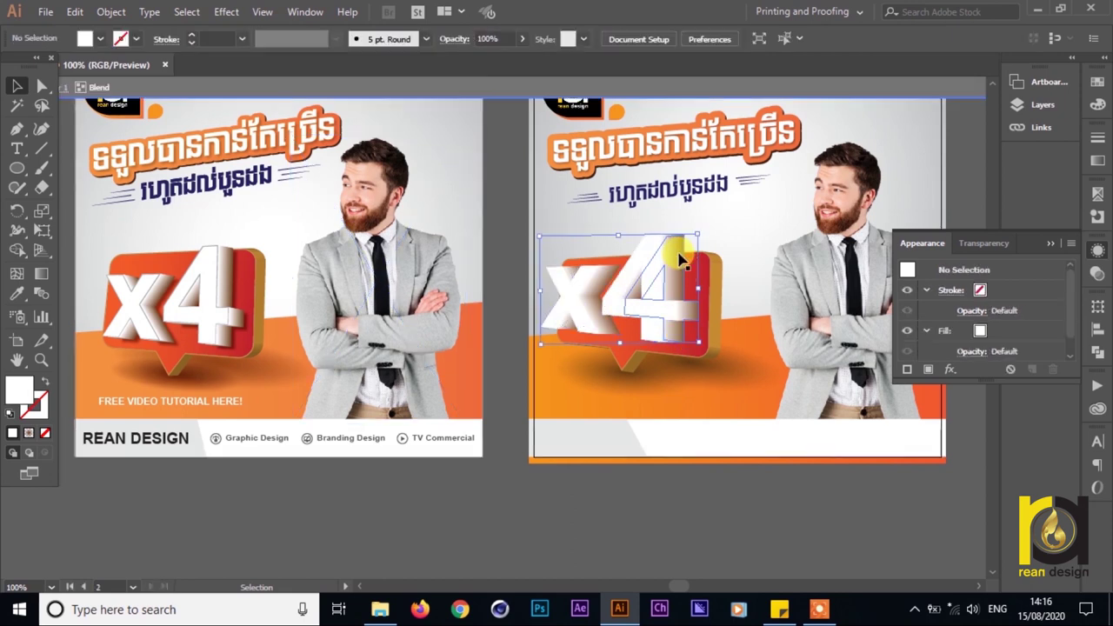
{"action": "left_click", "coordinate": [687, 251]}
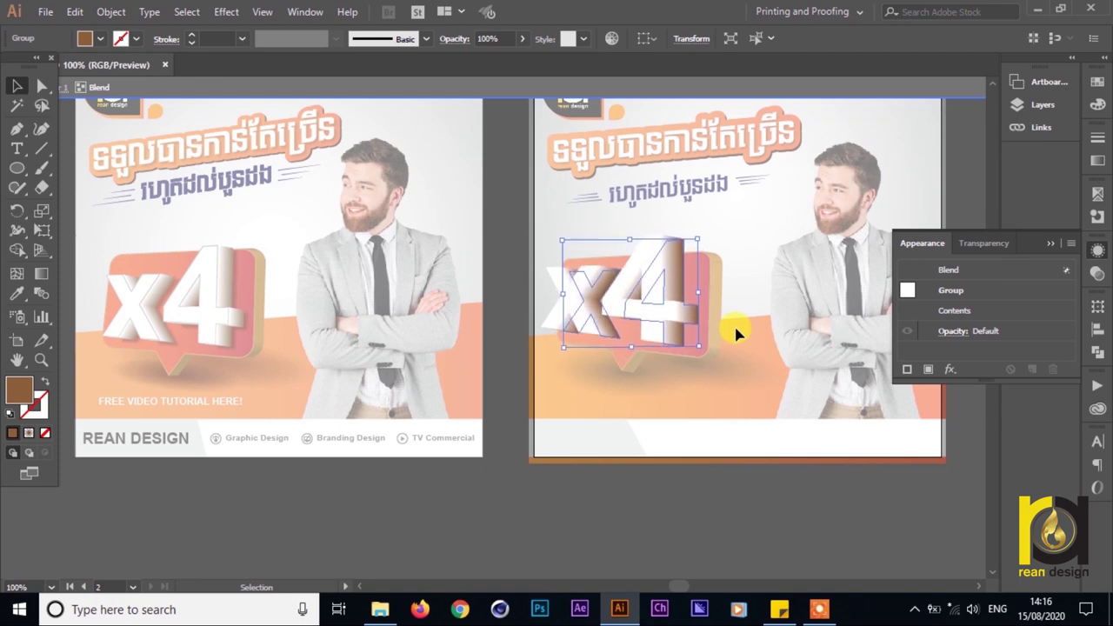
{"action": "key", "text": "Left"}
{"action": "key", "text": "Left"}
{"action": "key", "text": "Left"}
{"action": "key", "text": "Left"}
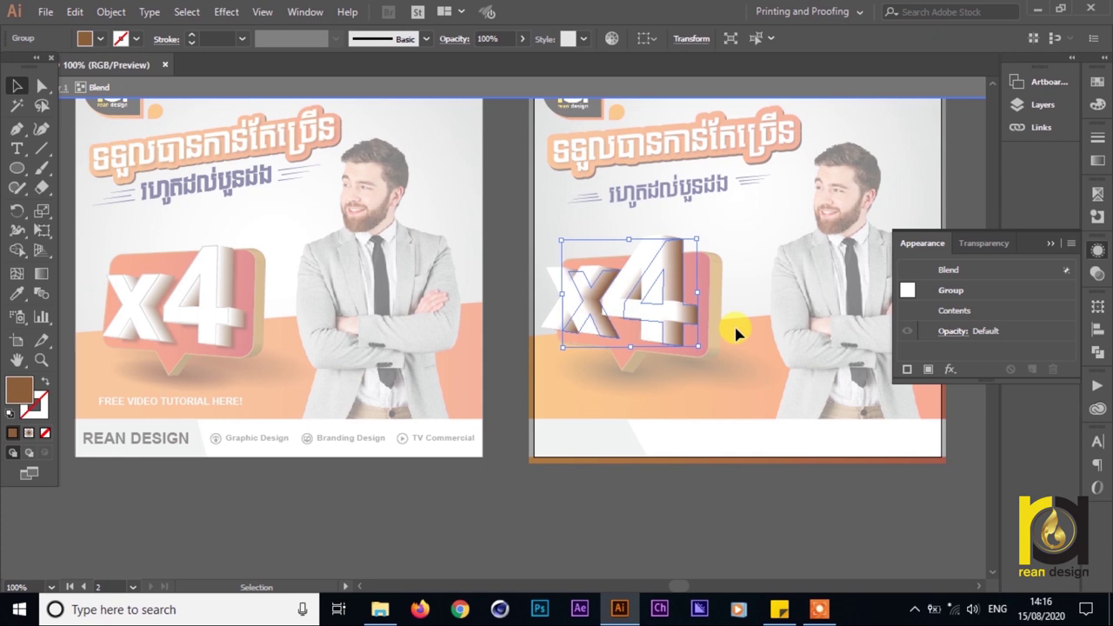
{"action": "key", "text": "Right"}
{"action": "key", "text": "Right"}
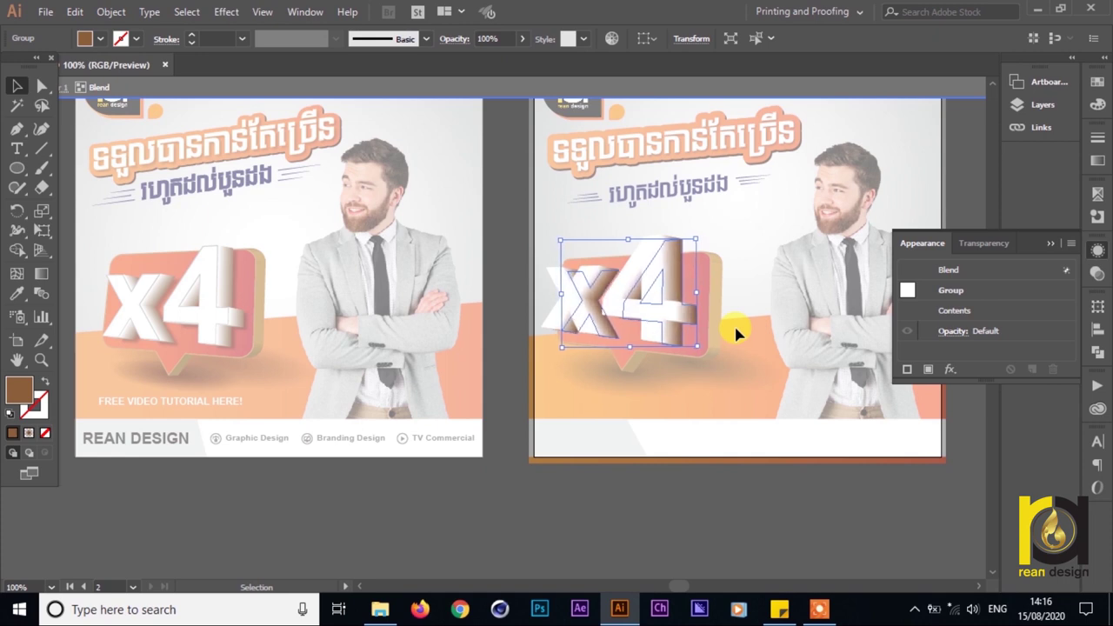
{"action": "key", "text": "Up"}
{"action": "key", "text": "Up"}
{"action": "key", "text": "Left"}
{"action": "key", "text": "Left"}
{"action": "key", "text": "Down"}
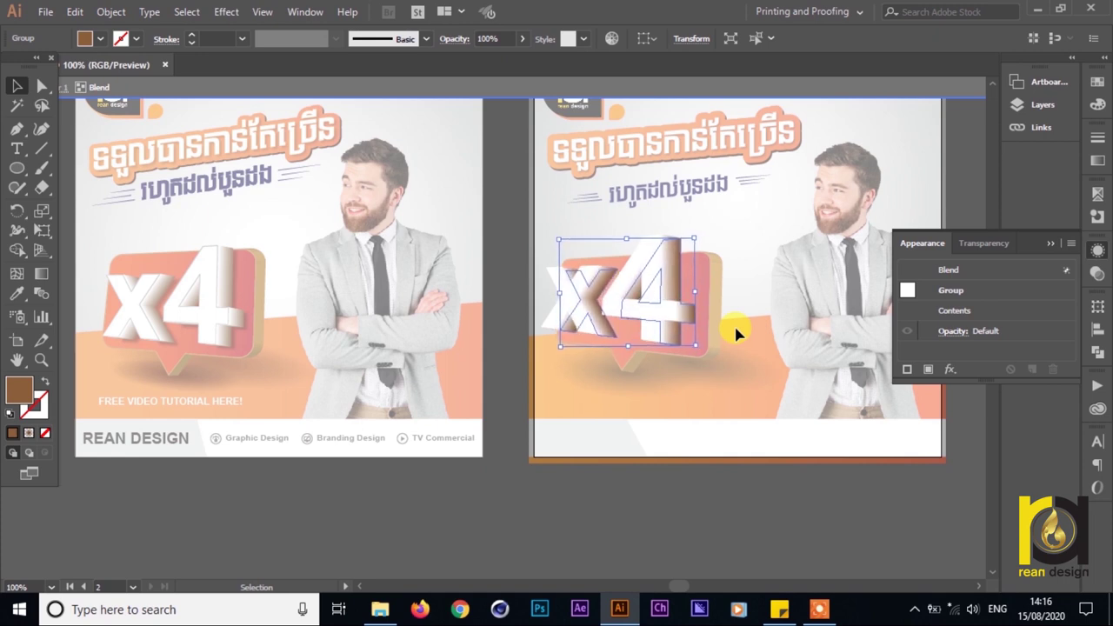
{"action": "double_click", "coordinate": [651, 501]}
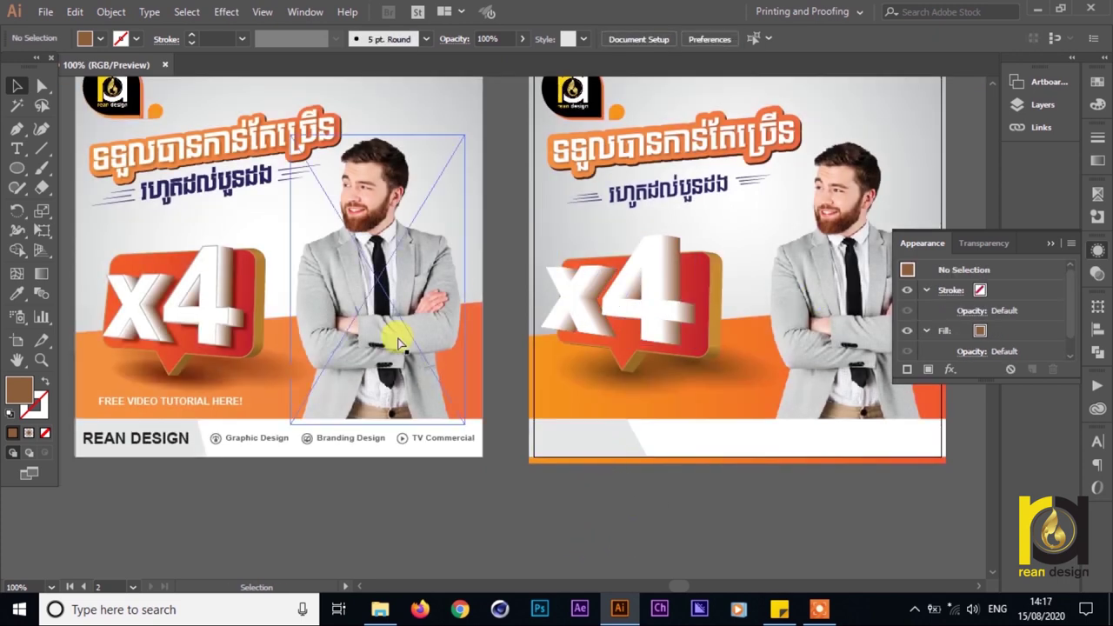
- Copy the white front x4 from inside the blend and paste it in place on top of the blended lettering
{"action": "key", "text": "ctrl+plus"}
{"action": "left_click_drag", "start_coordinate": [620, 391], "coordinate": [874, 323]}
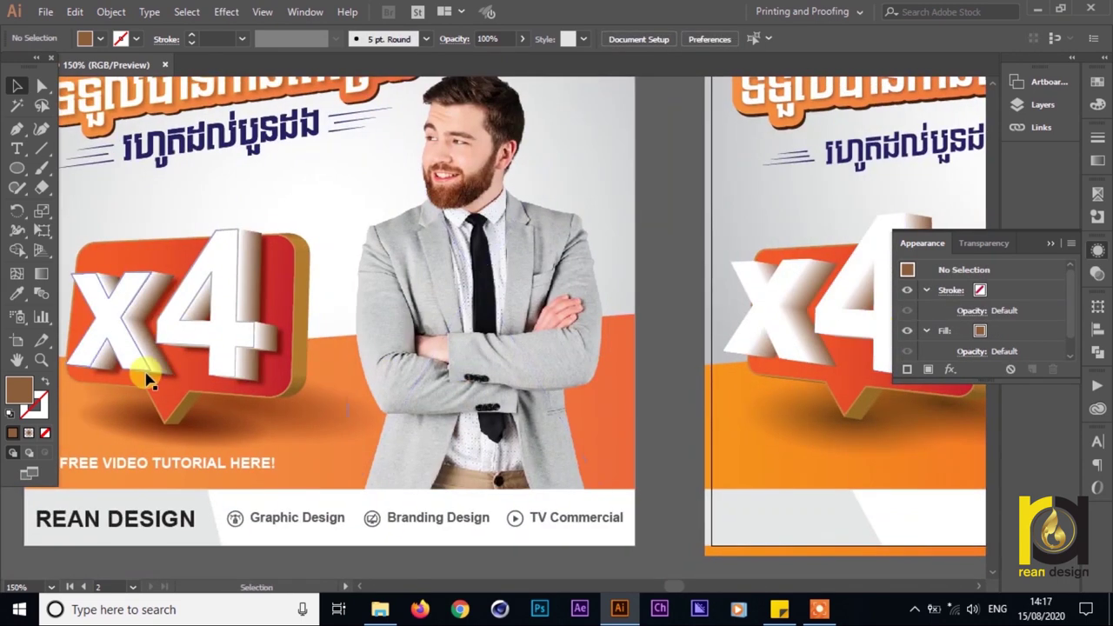
{"action": "scroll", "coordinate": [679, 317], "scroll_direction": "right", "scroll_amount": 3}
{"action": "key", "text": "ctrl+plus"}
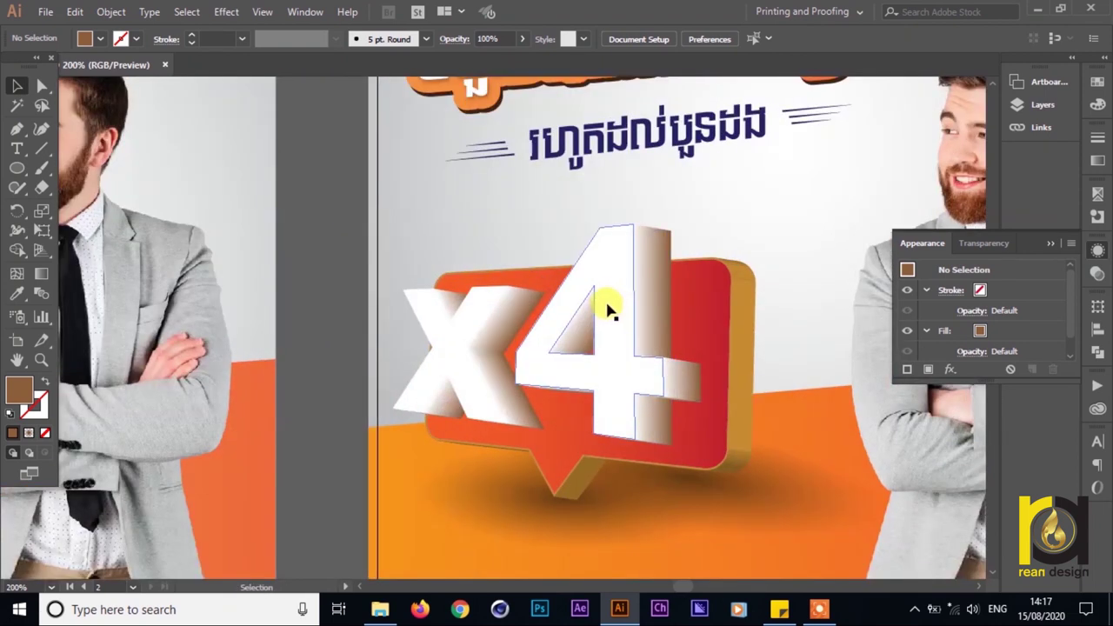
{"action": "left_click", "coordinate": [606, 306]}
{"action": "double_click", "coordinate": [611, 292]}
{"action": "left_click", "coordinate": [609, 292]}
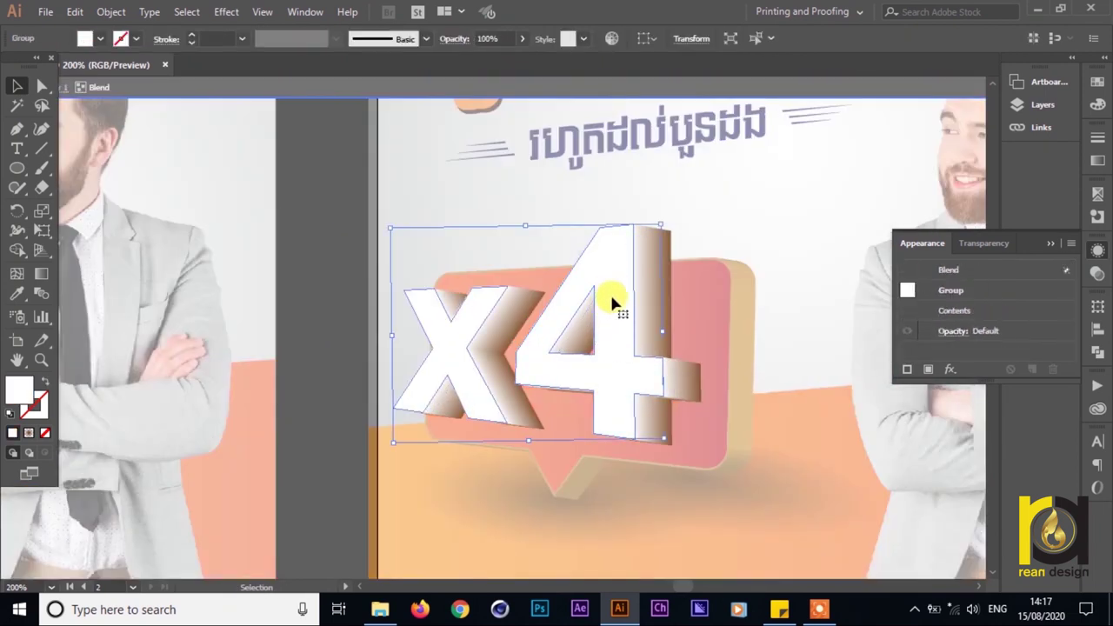
{"action": "key", "text": "a"}
{"action": "key", "text": "v"}
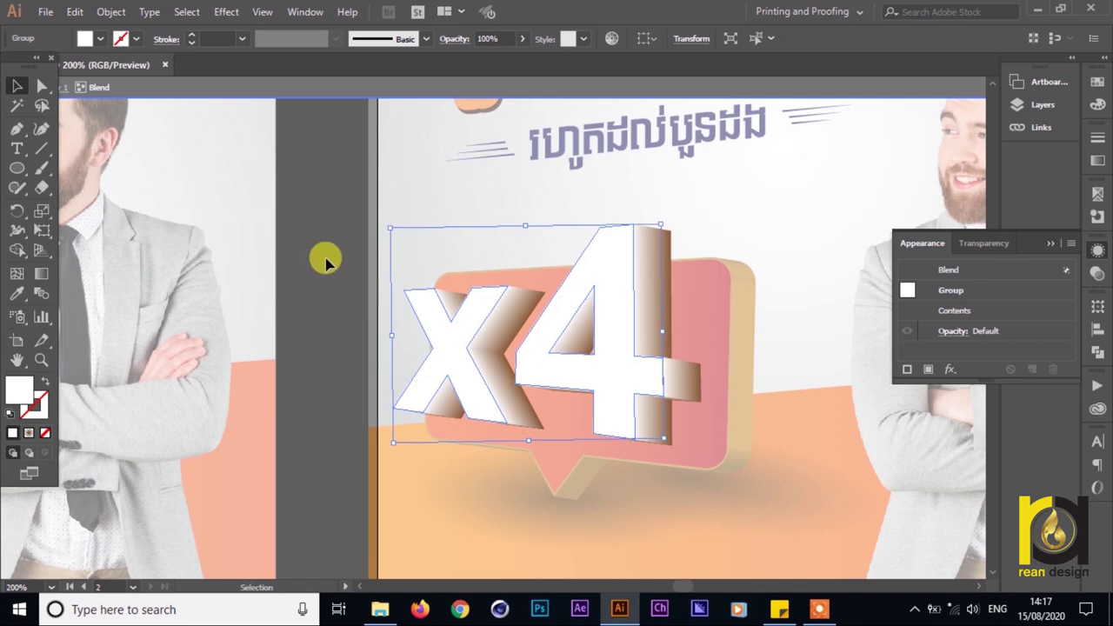
{"action": "double_click", "coordinate": [325, 256]}
{"action": "key", "text": "a"}
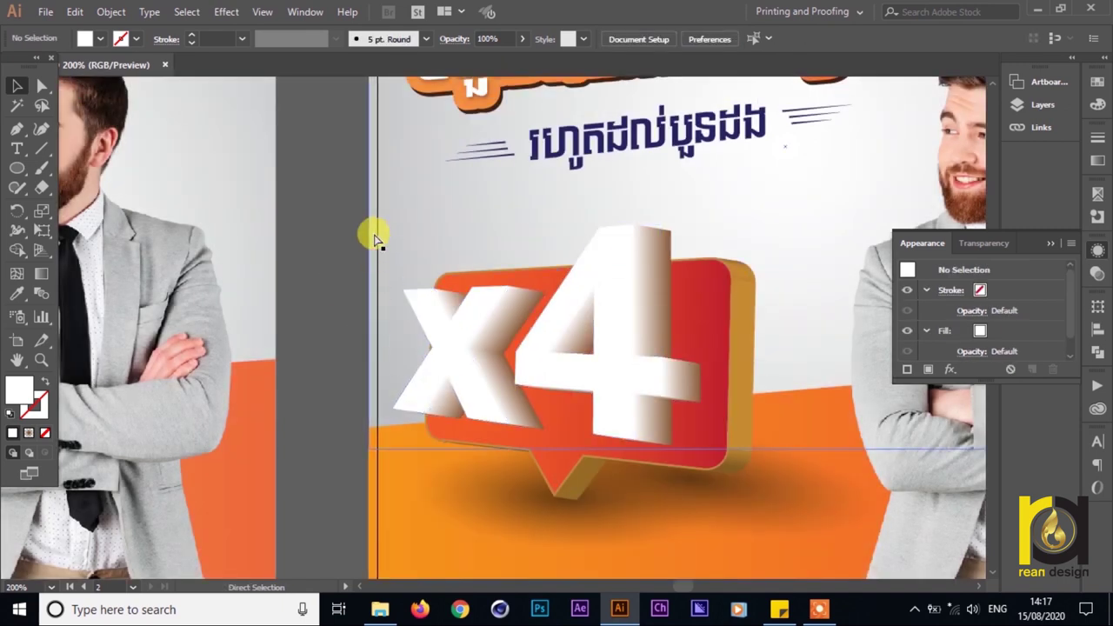
{"action": "key", "text": "ctrl+z"}
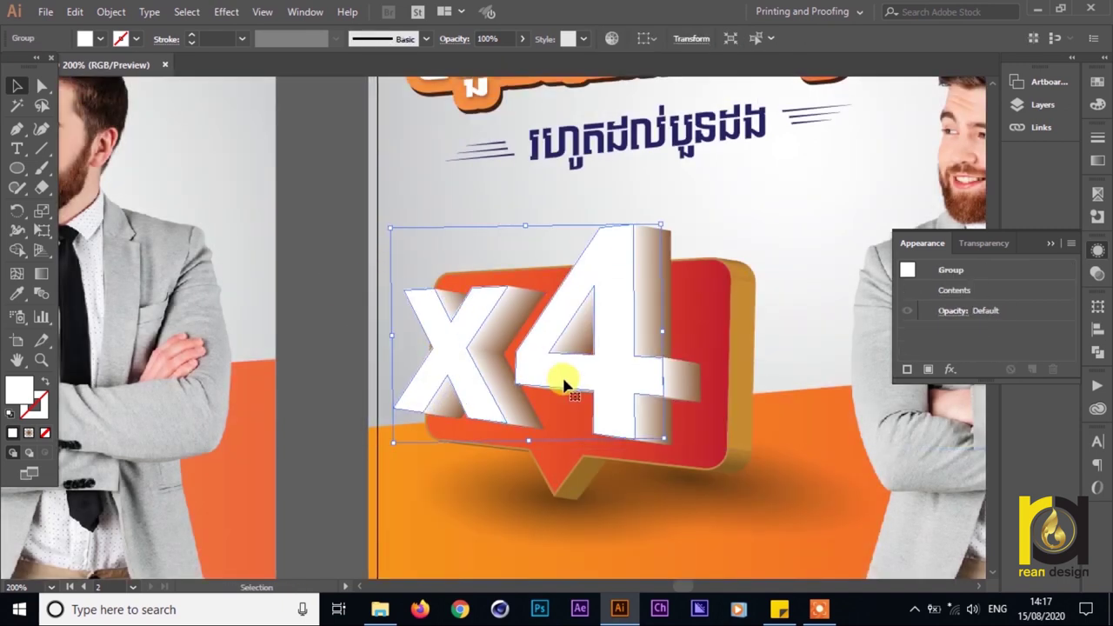
{"action": "key", "text": "ctrl+z"}
- Give the pasted front x4 a brown 1 pt stroke and deselect it
{"action": "left_click", "coordinate": [137, 41]}
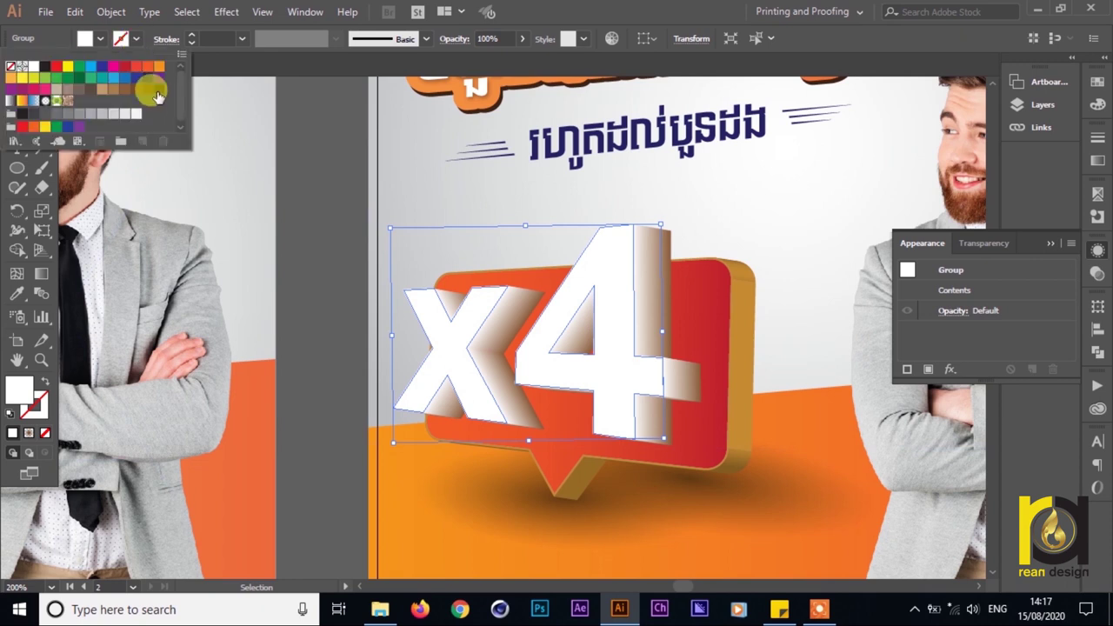
{"action": "left_click", "coordinate": [148, 91]}
{"action": "left_click", "coordinate": [304, 245]}
{"action": "left_click", "coordinate": [318, 244]}
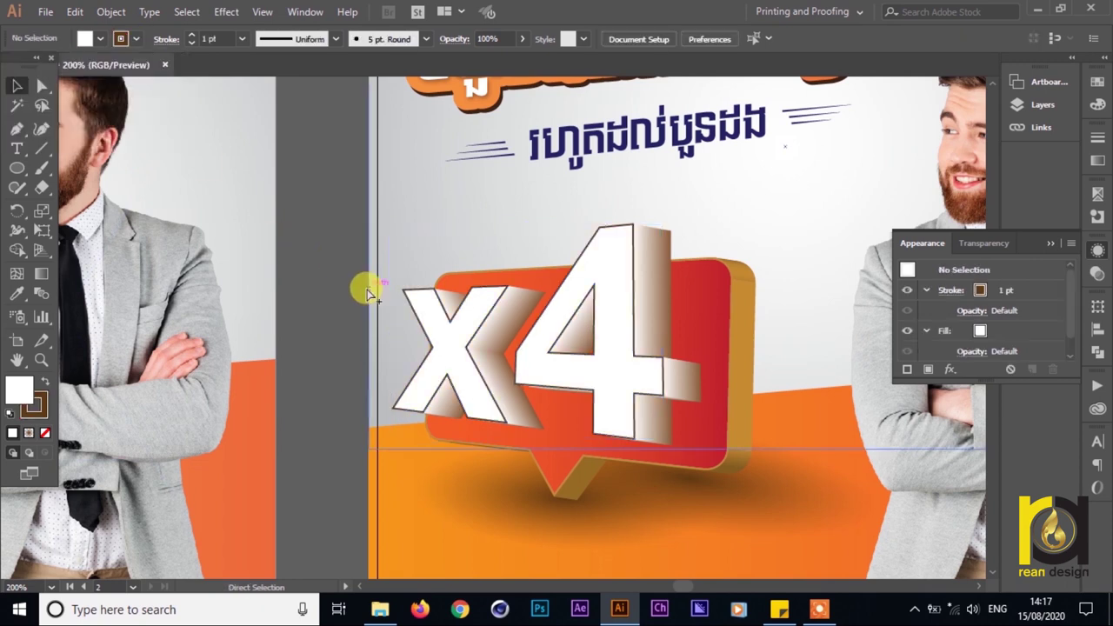
- Duplicate the outlined x4 down and to the right, and arrange the copy behind the blended lettering, above the speech bubble
{"action": "scroll", "coordinate": [374, 290], "scroll_direction": "down", "scroll_amount": 2}
{"action": "left_click_drag", "start_coordinate": [402, 334], "coordinate": [644, 265]}
{"action": "scroll", "coordinate": [848, 240], "scroll_direction": "up", "scroll_amount": 1}
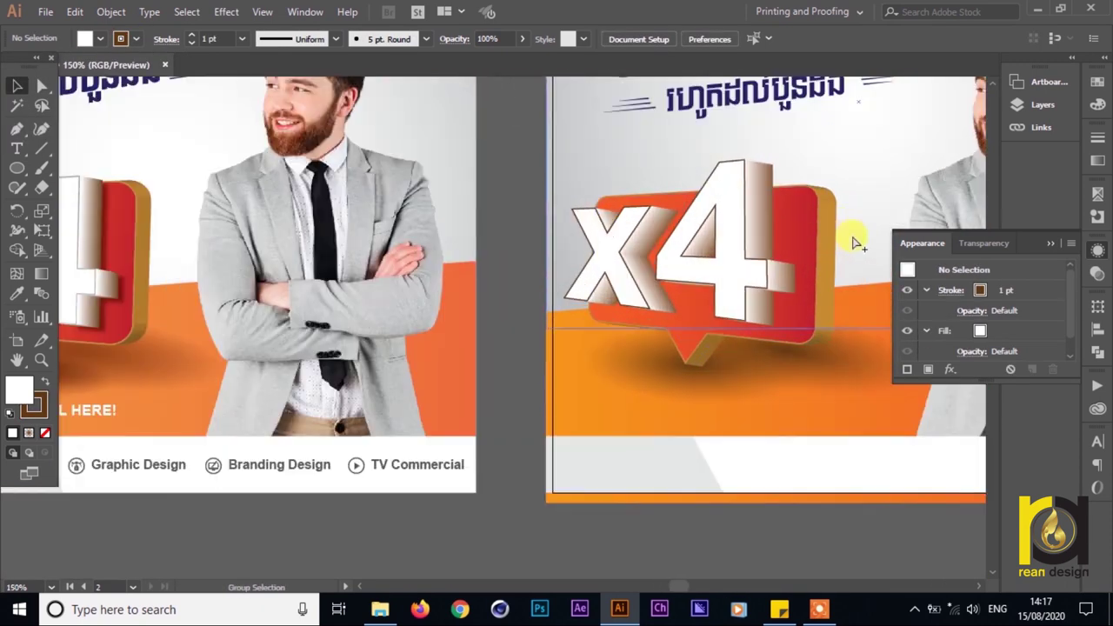
{"action": "scroll", "coordinate": [131, 323], "scroll_direction": "up", "scroll_amount": 1}
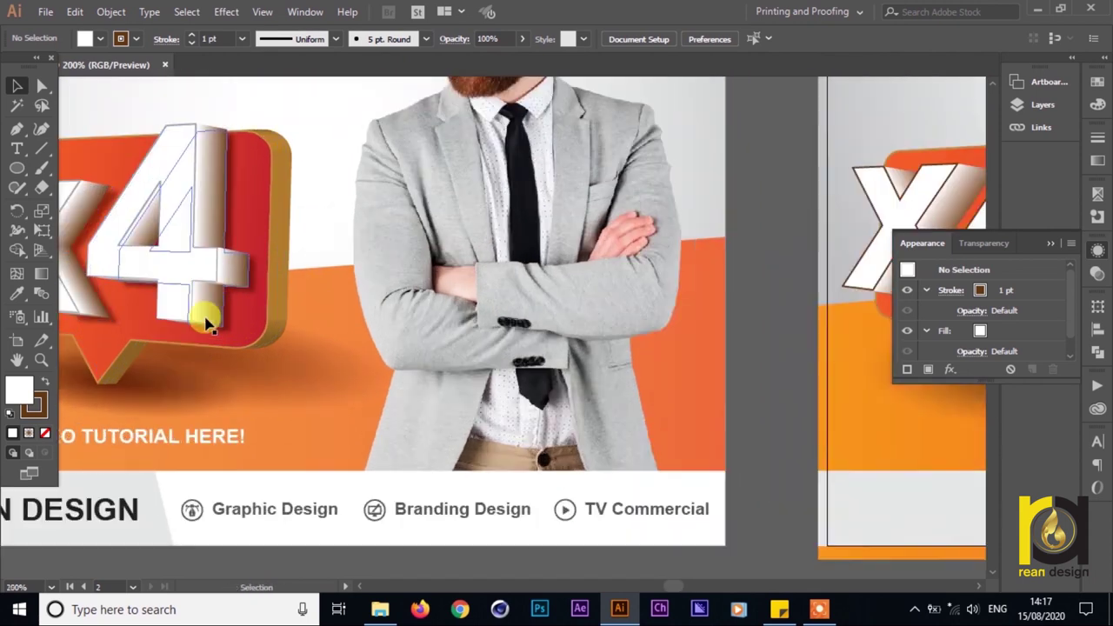
{"action": "left_click_drag", "start_coordinate": [583, 254], "coordinate": [96, 249]}
{"action": "left_click_drag", "start_coordinate": [587, 218], "coordinate": [564, 285]}
{"action": "left_click", "coordinate": [503, 248]}
{"action": "key", "text": "ctrl+plus"}
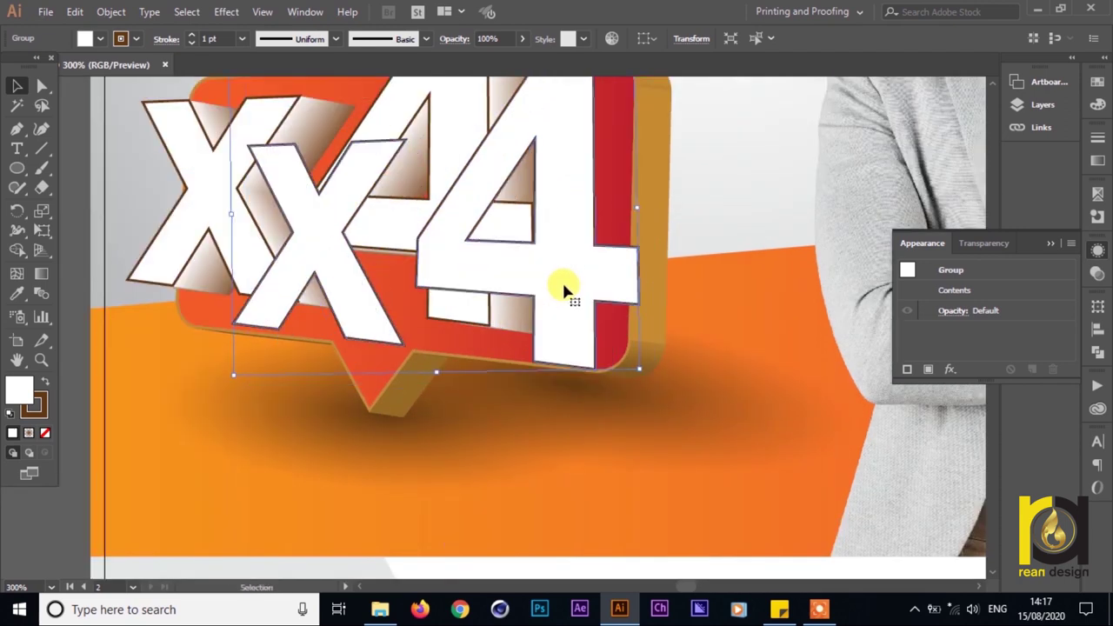
{"action": "key", "text": "ctrl+["}
{"action": "key", "text": "ctrl+["}
{"action": "key", "text": "ctrl+["}
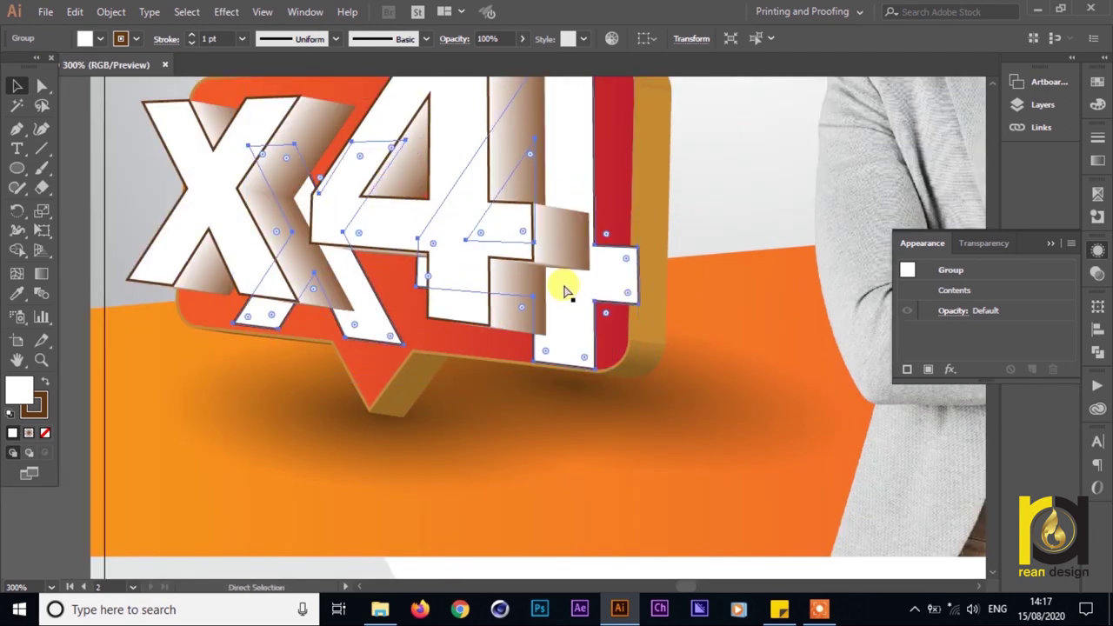
{"action": "key", "text": "ctrl+]"}
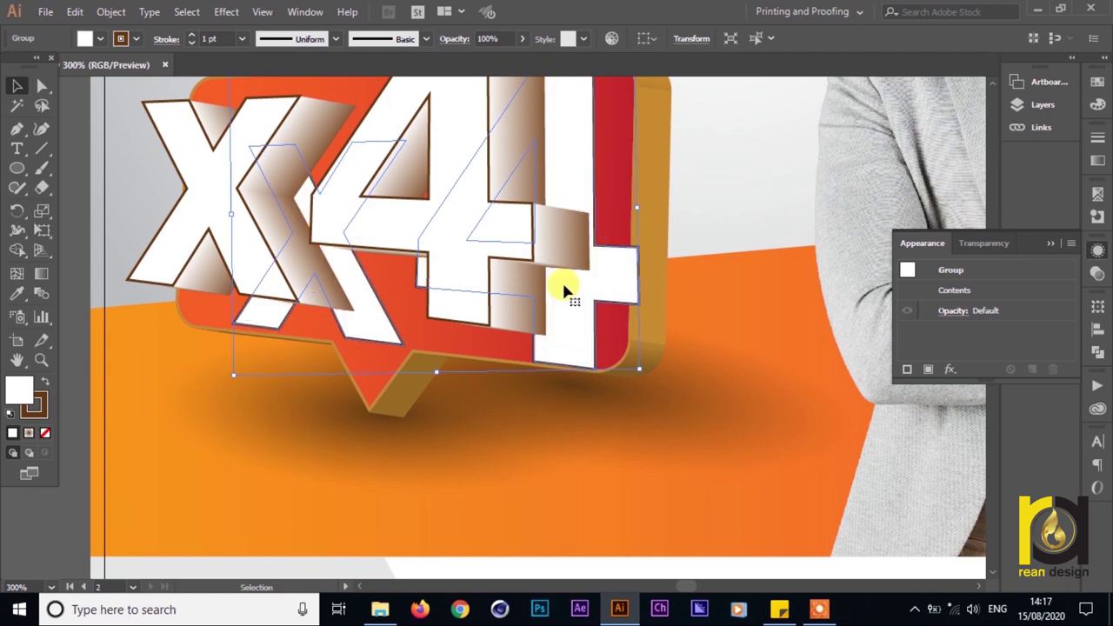
- Fill the rear x4 copy with dark brown and remove its stroke
{"action": "scroll", "coordinate": [562, 280], "scroll_direction": "up", "scroll_amount": 1}
{"action": "left_click", "coordinate": [100, 38]}
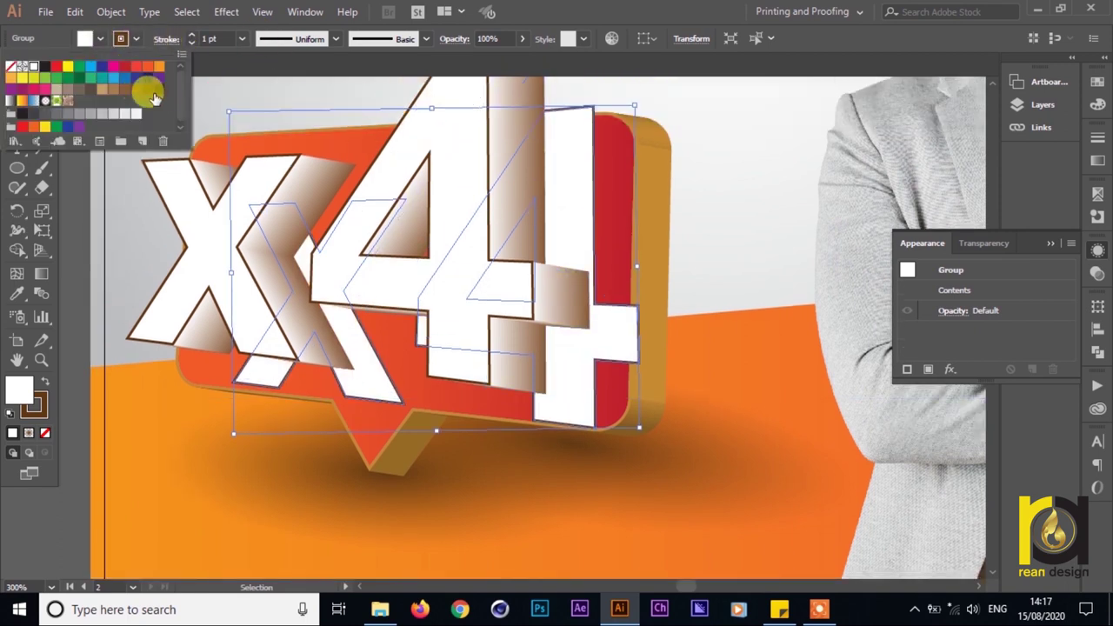
{"action": "left_click", "coordinate": [159, 89]}
{"action": "left_click", "coordinate": [136, 40]}
{"action": "left_click", "coordinate": [136, 40]}
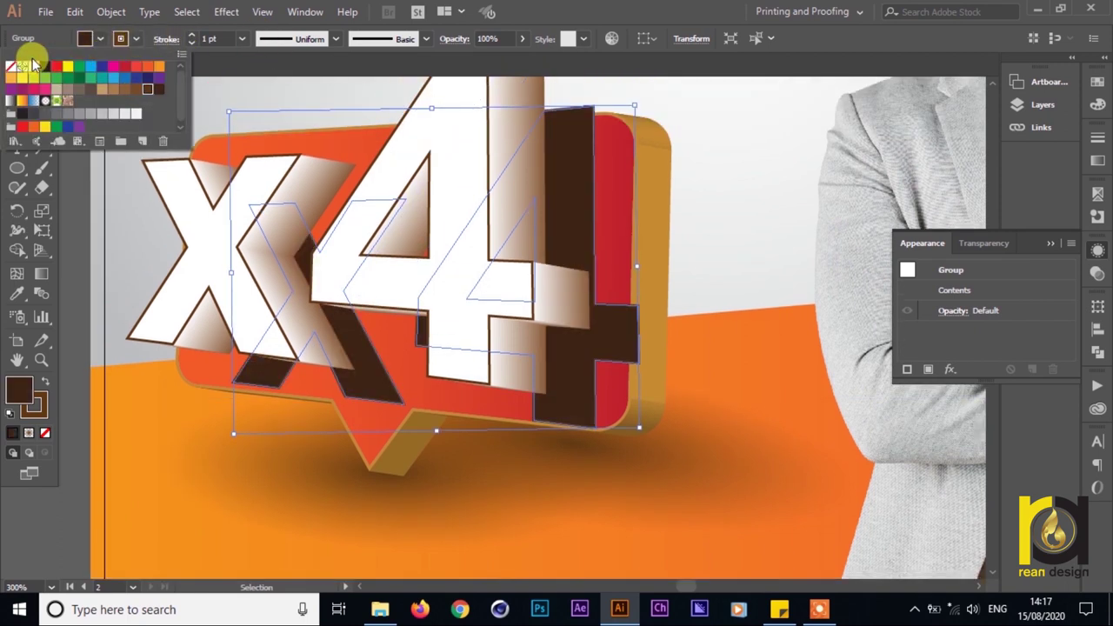
{"action": "left_click", "coordinate": [11, 66]}
- Move the dark brown x4 up behind the extrusion so only a thin edge shows along its lower right side
{"action": "left_click_drag", "start_coordinate": [607, 347], "coordinate": [721, 373]}
{"action": "scroll", "coordinate": [720, 372], "scroll_direction": "down", "scroll_amount": 1}
{"action": "scroll", "coordinate": [478, 425], "scroll_direction": "down", "scroll_amount": 2}
{"action": "left_click_drag", "start_coordinate": [540, 418], "coordinate": [621, 395]}
{"action": "scroll", "coordinate": [666, 385], "scroll_direction": "up", "scroll_amount": 6}
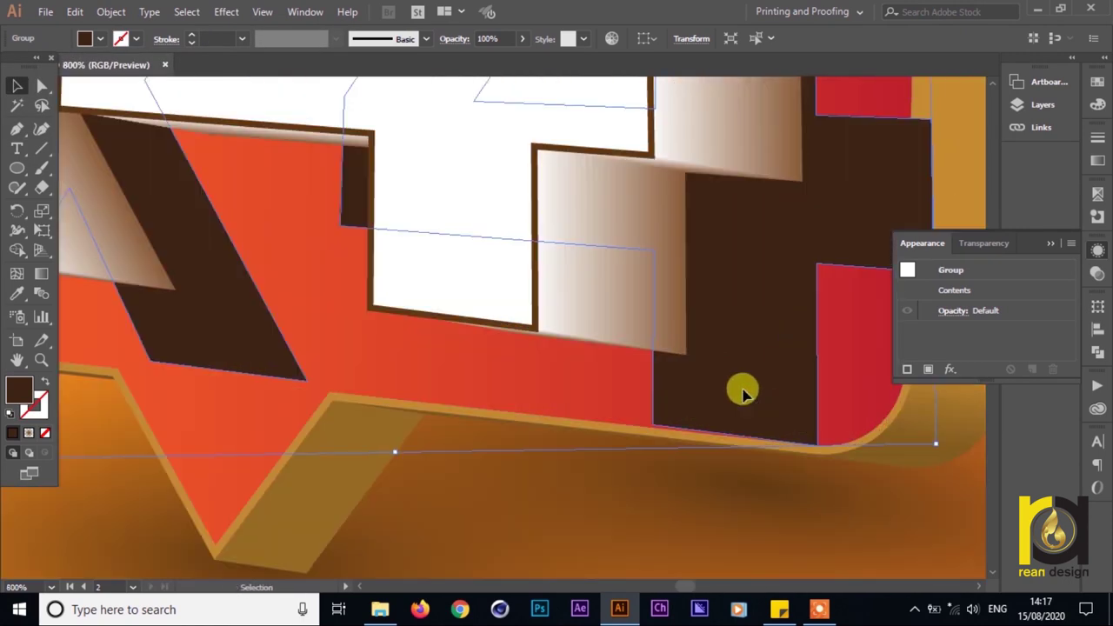
{"action": "left_click_drag", "start_coordinate": [742, 394], "coordinate": [616, 307]}
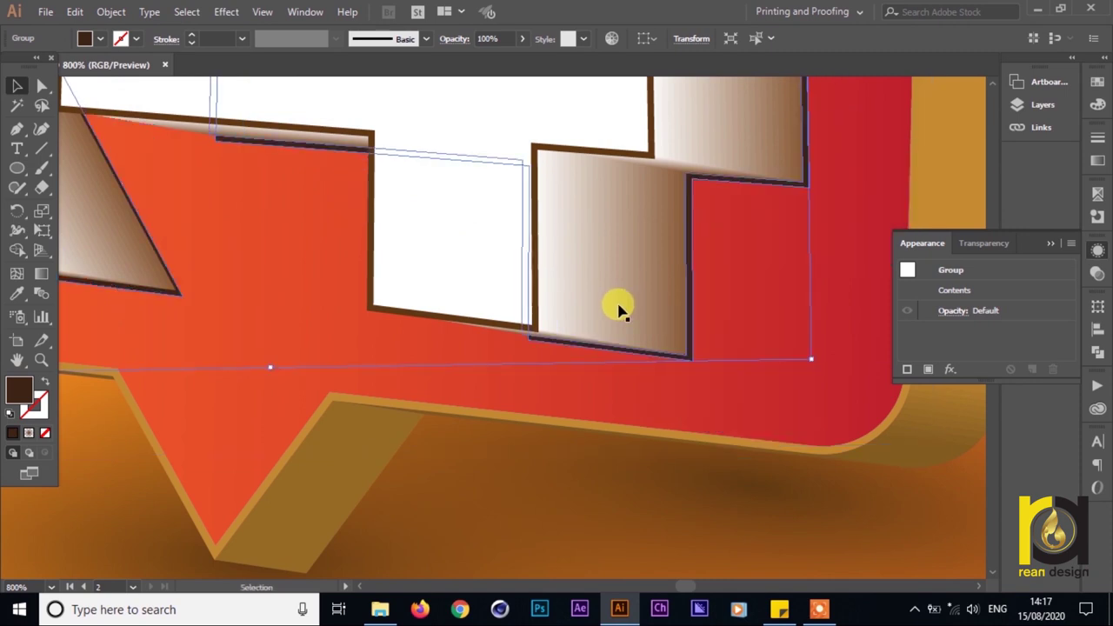
- Apply a Gaussian Blur with a 9.9 px radius to the dark brown x4 as a soft shadow
{"action": "left_click", "coordinate": [226, 18]}
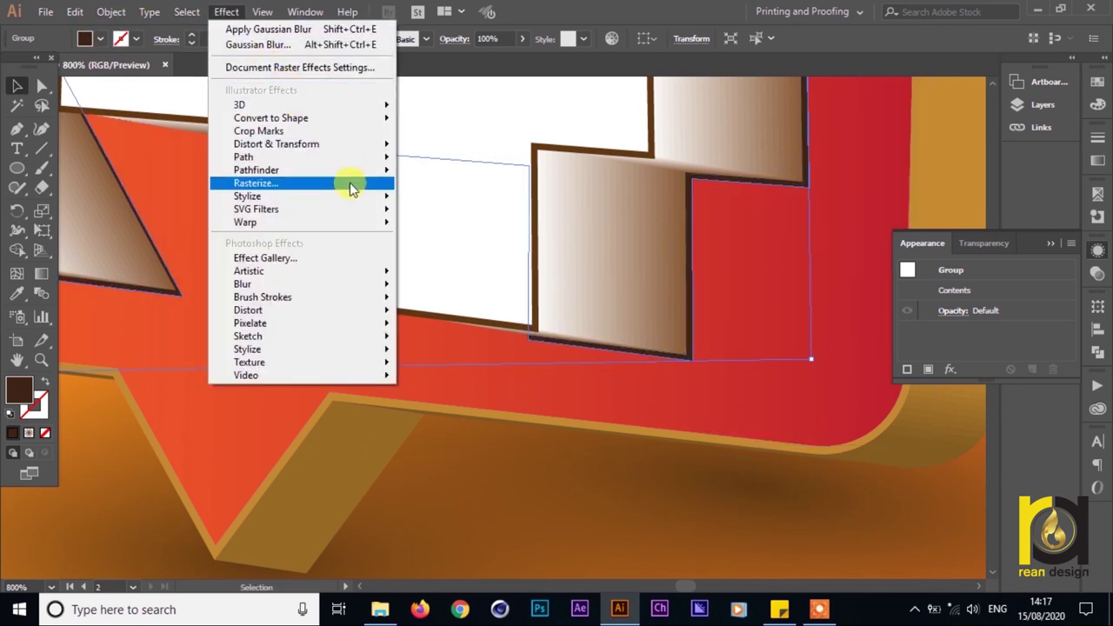
{"action": "mouse_move", "coordinate": [352, 284]}
{"action": "left_click", "coordinate": [443, 287]}
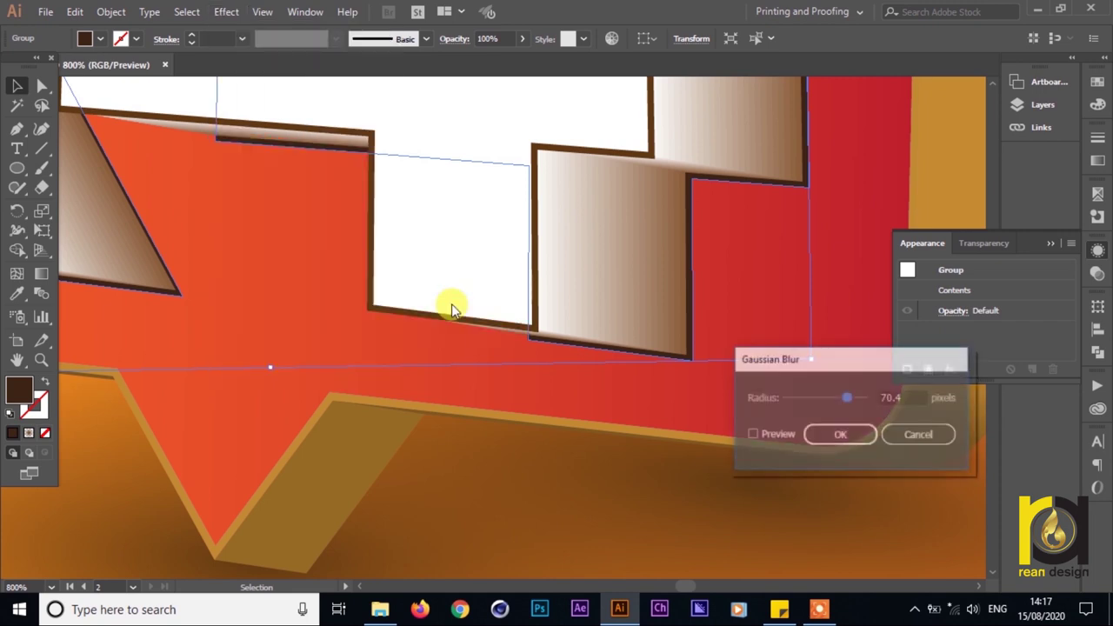
{"action": "left_click", "coordinate": [753, 435]}
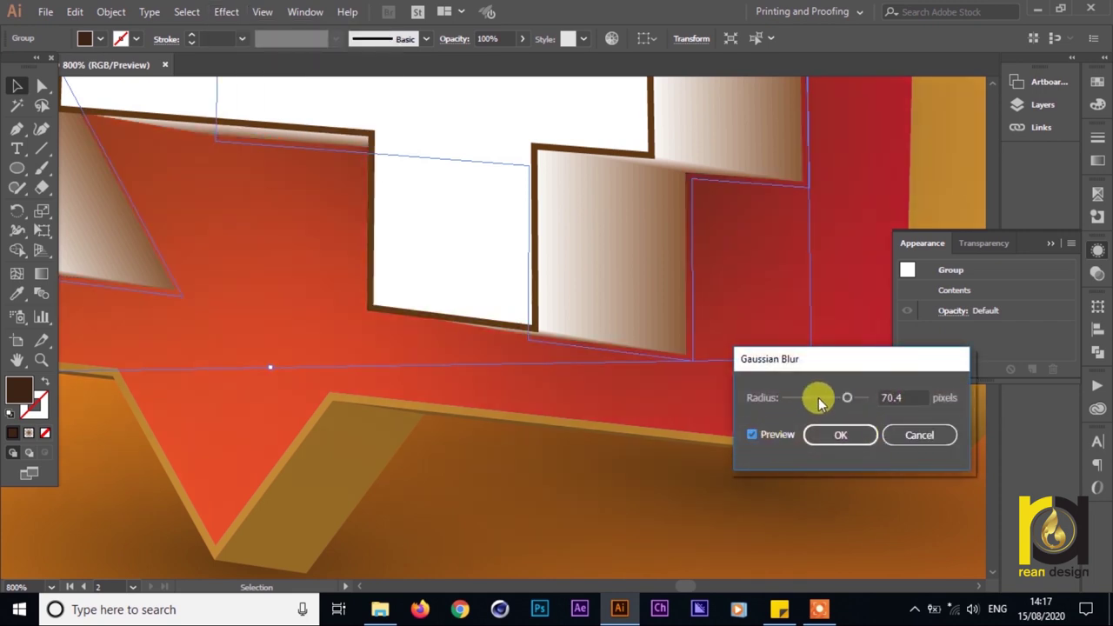
{"action": "left_click_drag", "start_coordinate": [826, 400], "coordinate": [818, 404]}
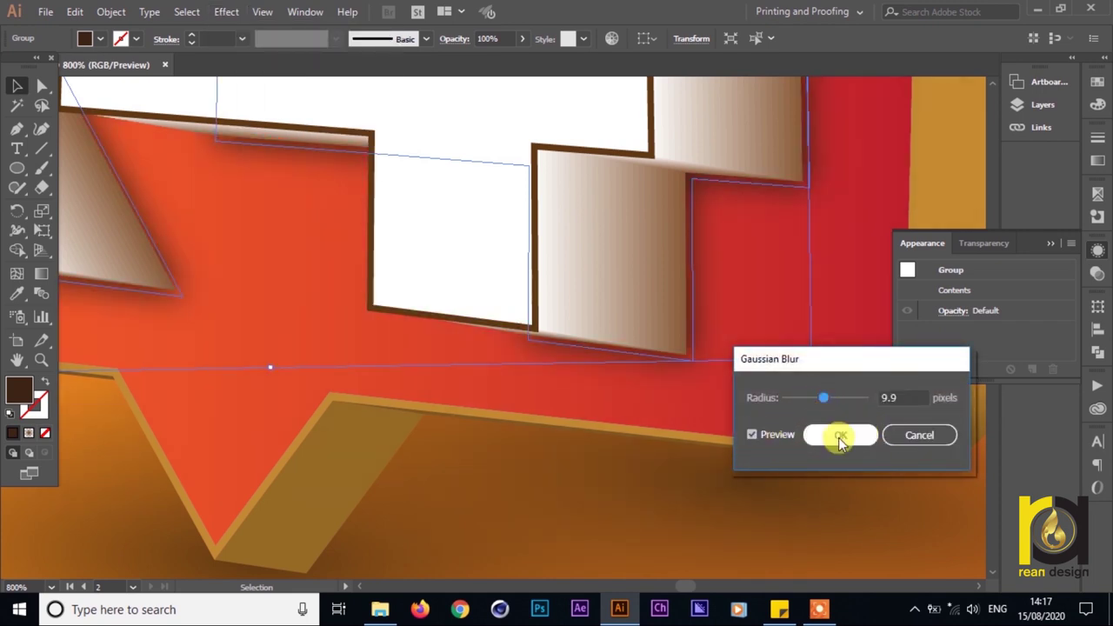
{"action": "left_click", "coordinate": [840, 434]}
{"action": "left_click", "coordinate": [690, 473]}
- Compare the x4 lettering's blurred shadow and outline with the lettering on the original poster
{"action": "scroll", "coordinate": [693, 476], "scroll_direction": "down", "scroll_amount": 4}
{"action": "scroll", "coordinate": [643, 478], "scroll_direction": "down", "scroll_amount": 2}
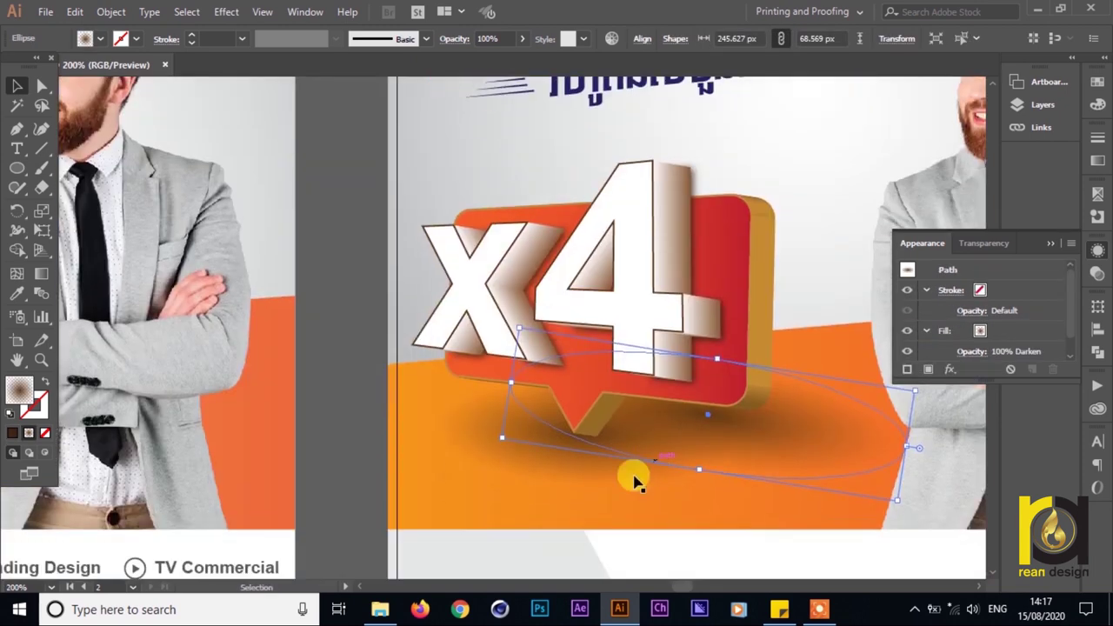
{"action": "scroll", "coordinate": [402, 422], "scroll_direction": "down", "scroll_amount": 1}
{"action": "left_click_drag", "start_coordinate": [404, 425], "coordinate": [841, 397]}
{"action": "scroll", "coordinate": [796, 476], "scroll_direction": "right", "scroll_amount": 4}
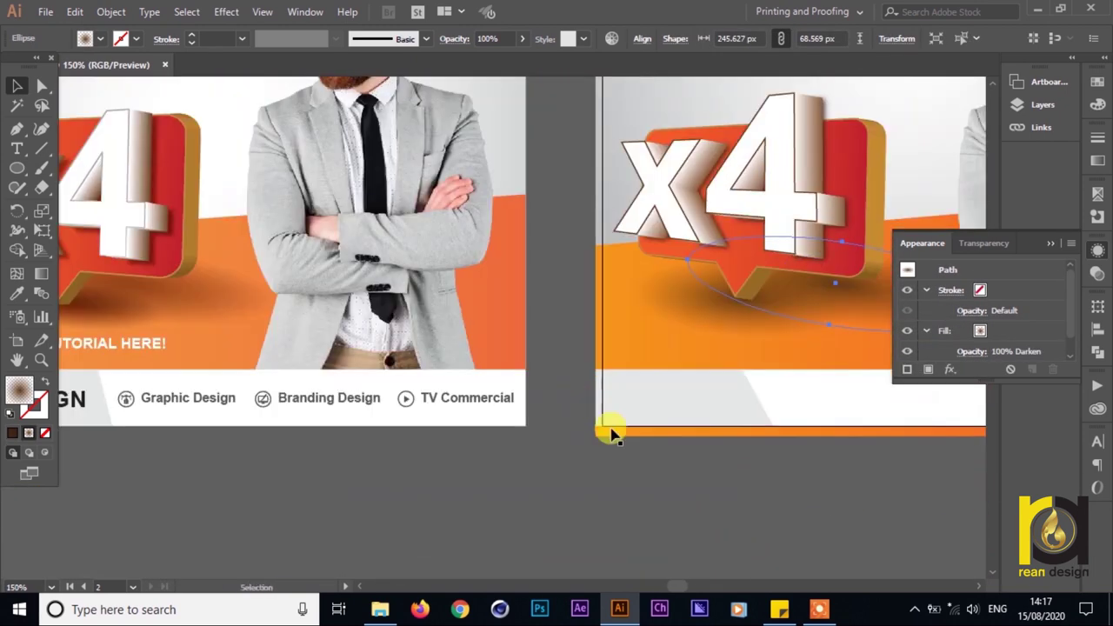
{"action": "scroll", "coordinate": [932, 232], "scroll_direction": "up", "scroll_amount": 1}
{"action": "left_click", "coordinate": [800, 162]}
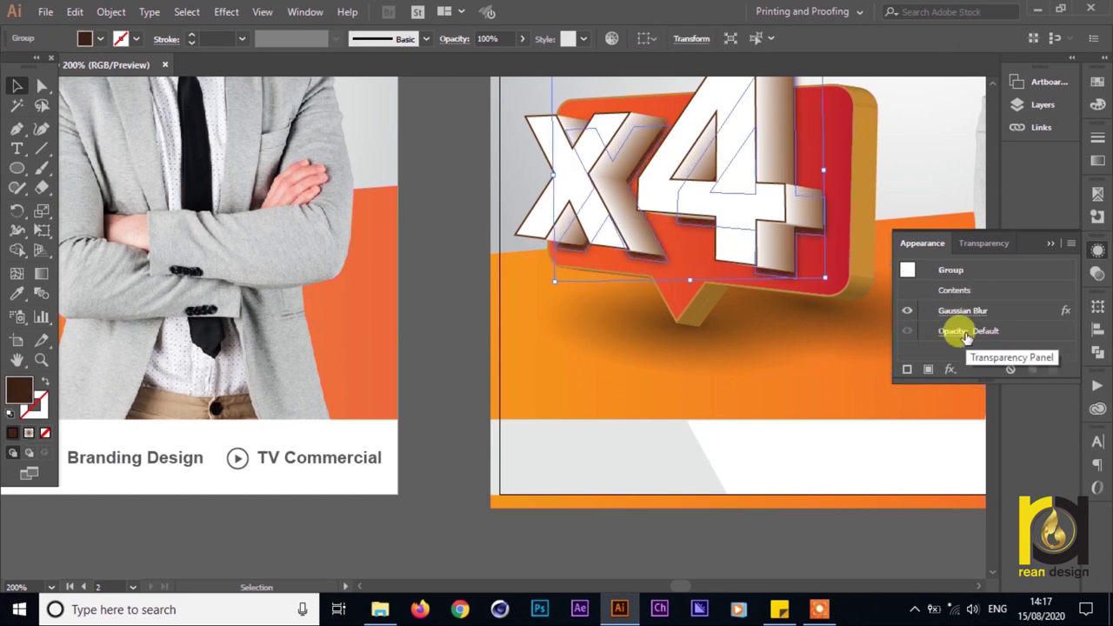
{"action": "left_click", "coordinate": [760, 530]}
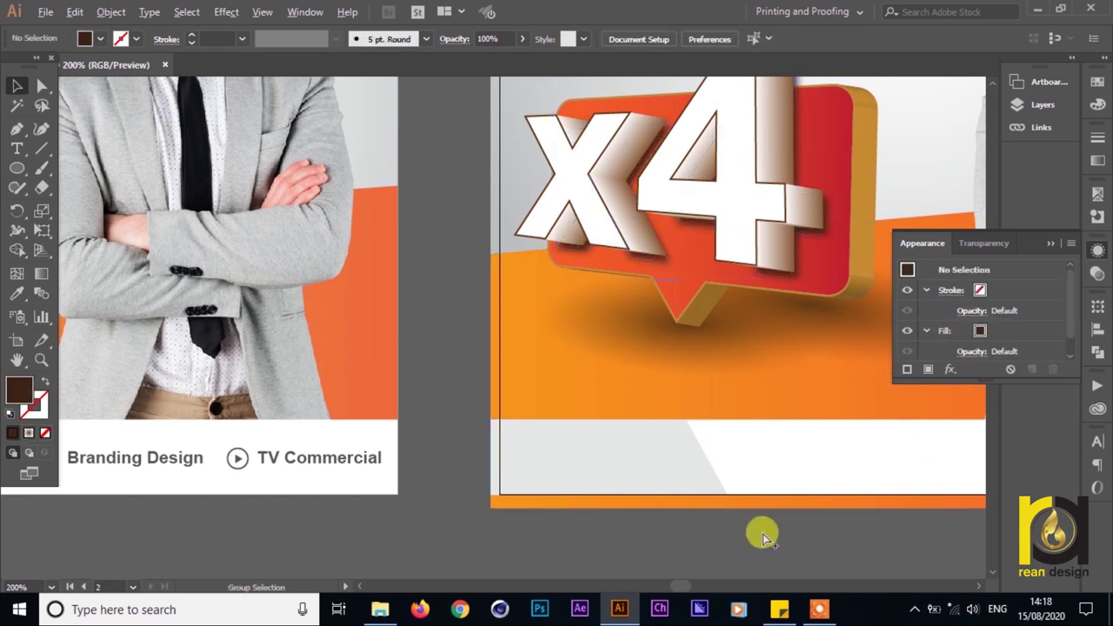
{"action": "scroll", "coordinate": [688, 521], "scroll_direction": "down", "scroll_amount": 2}
{"action": "scroll", "coordinate": [696, 513], "scroll_direction": "down", "scroll_amount": 1}
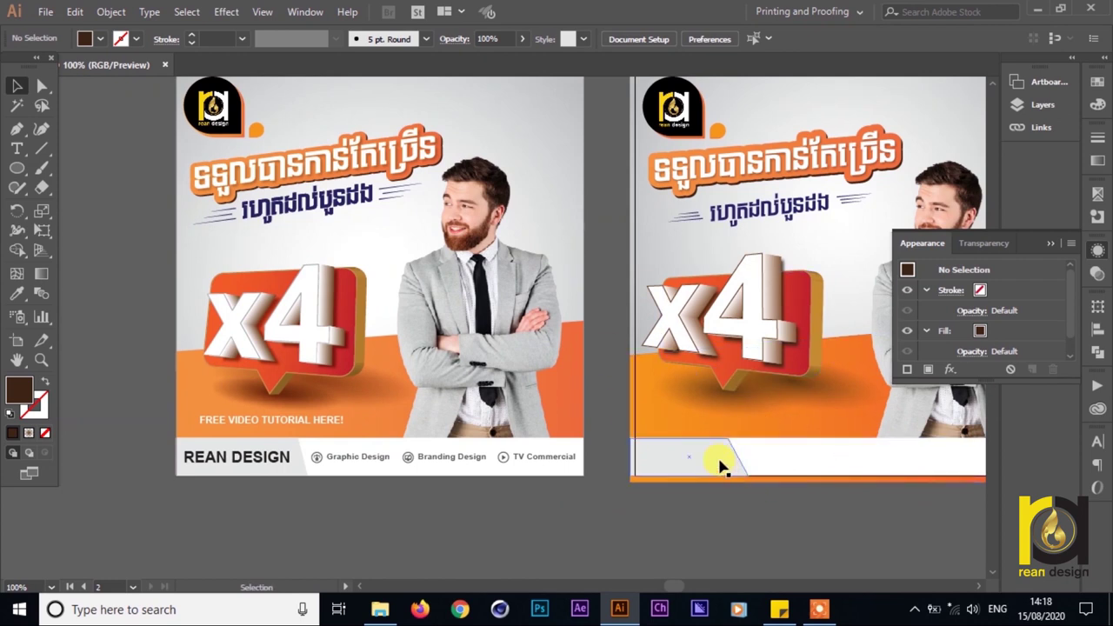
{"action": "left_click_drag", "start_coordinate": [586, 509], "coordinate": [526, 507]}
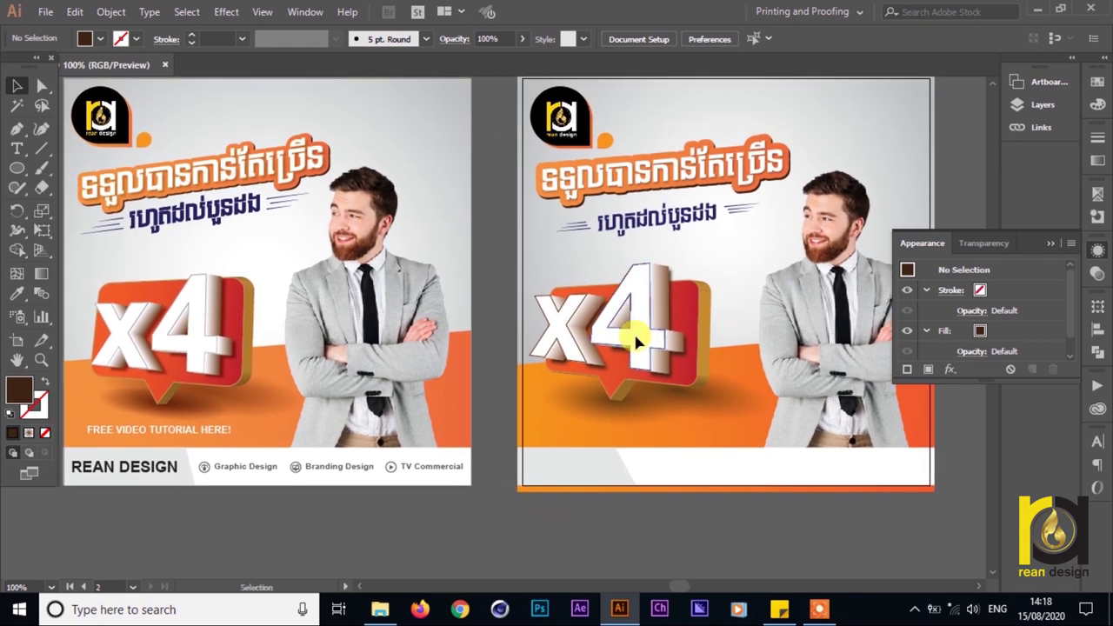
- Recolour the 1 pt outline of the white front x4 on the second artboard to a light brown
{"action": "left_click", "coordinate": [633, 331]}
{"action": "left_click", "coordinate": [134, 39]}
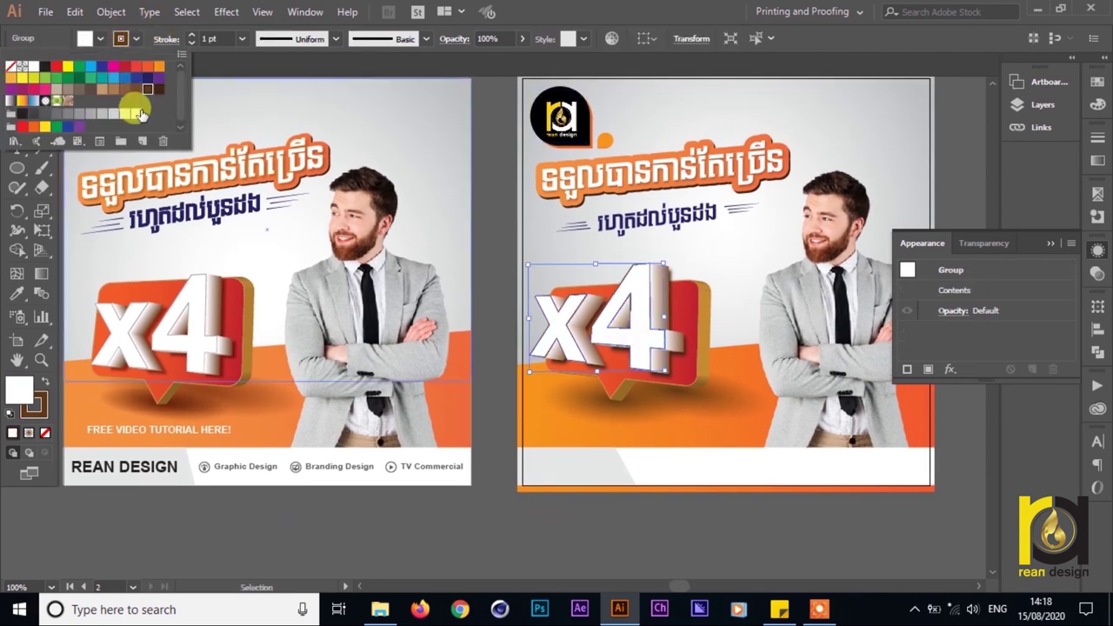
{"action": "left_click", "coordinate": [463, 513]}
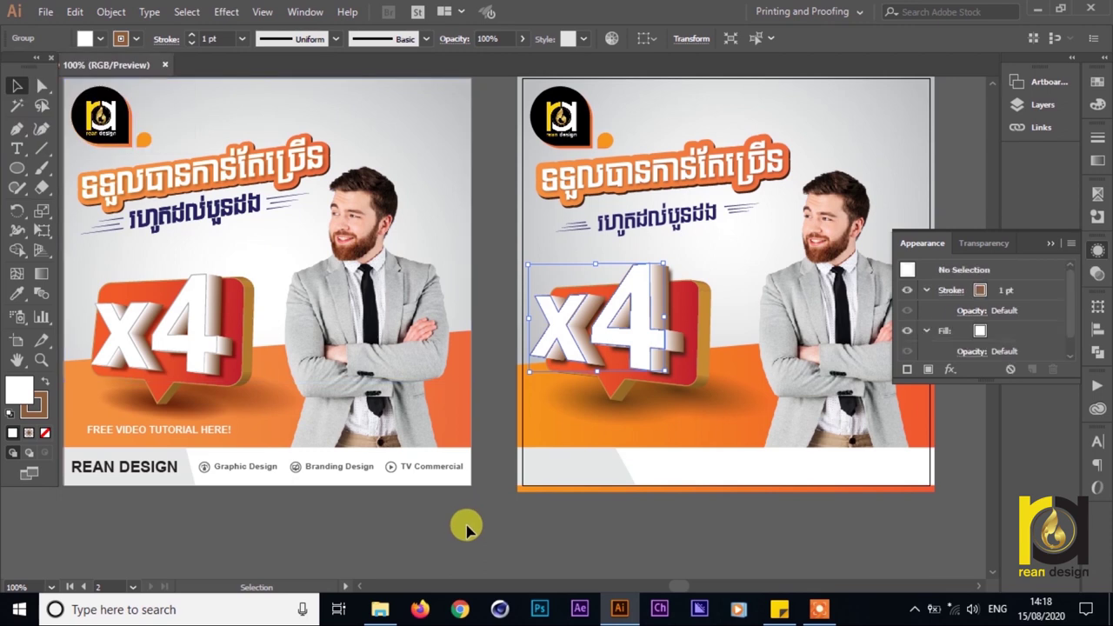
{"action": "left_click", "coordinate": [633, 305]}
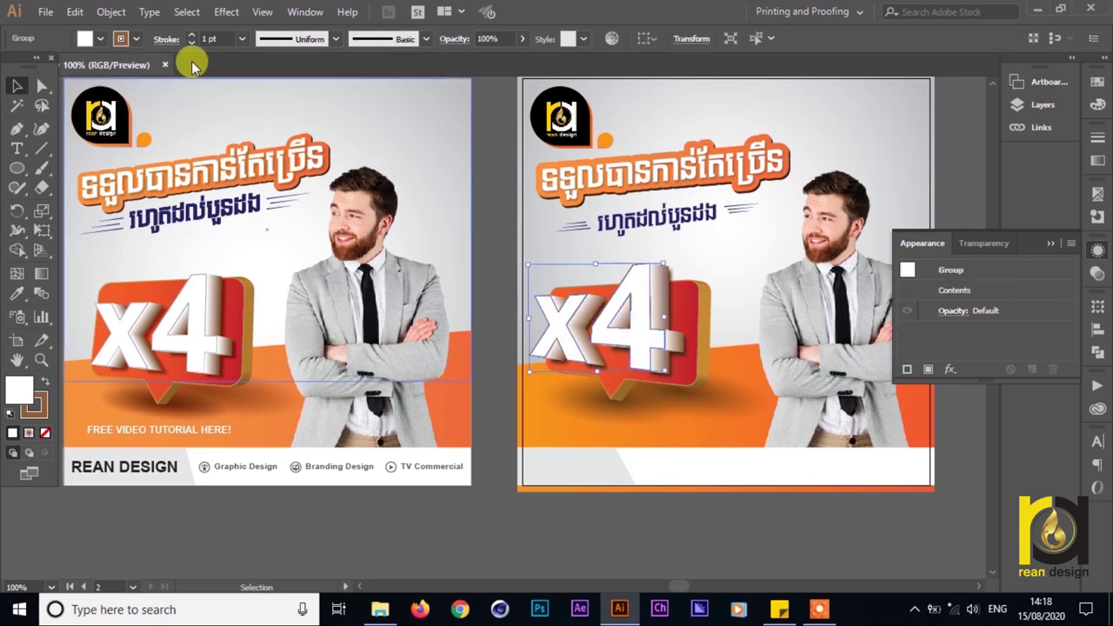
{"action": "left_click", "coordinate": [134, 38]}
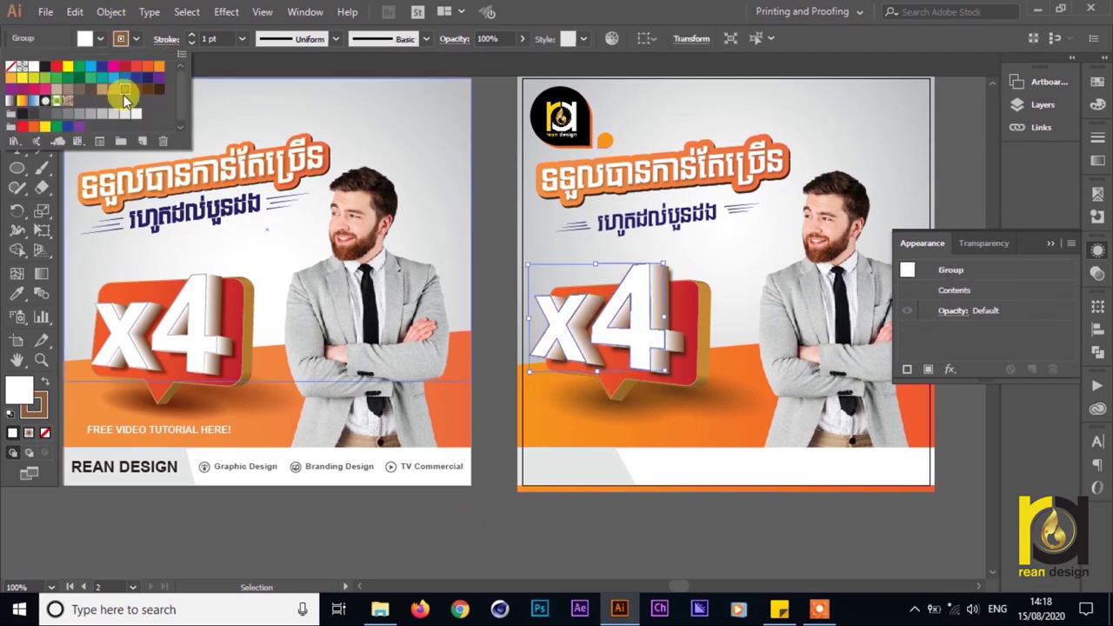
{"action": "left_click", "coordinate": [492, 544]}
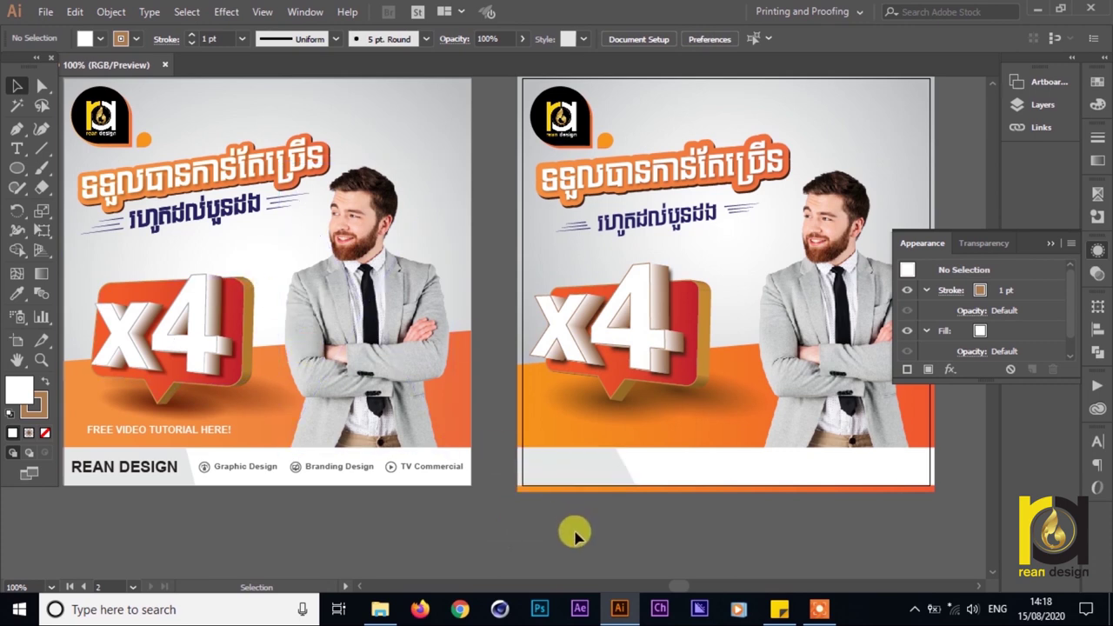
- Examine the original poster's footer up close, including the brand name, tagline and the pen-nib icon beside Graphic Design
{"action": "scroll", "coordinate": [576, 528], "scroll_direction": "down", "scroll_amount": 1}
{"action": "scroll", "coordinate": [653, 497], "scroll_direction": "right", "scroll_amount": 1}
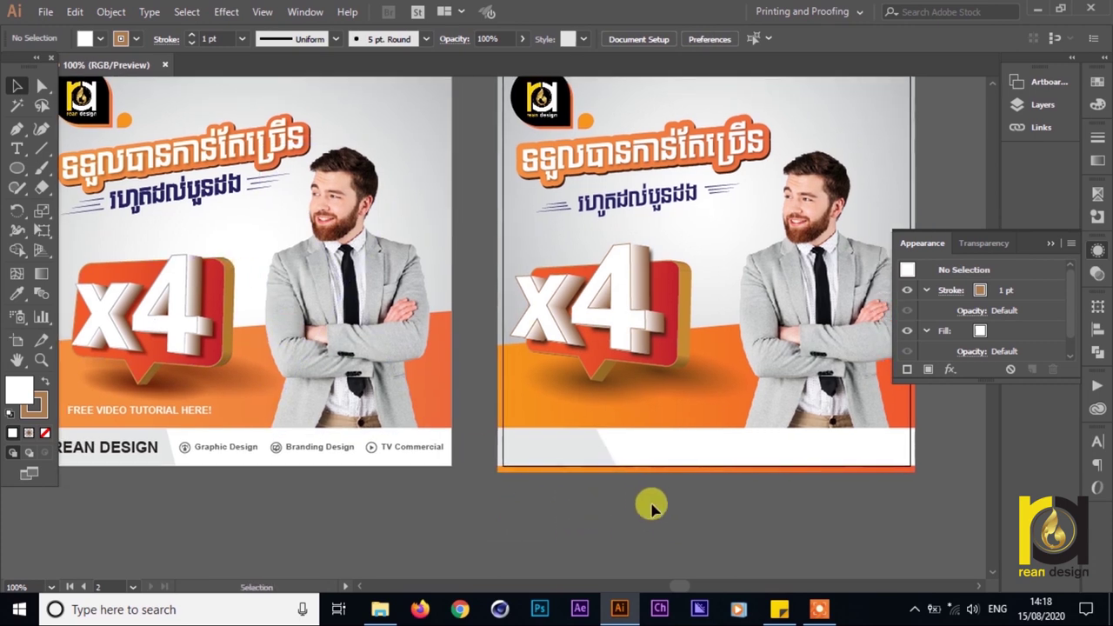
{"action": "left_click_drag", "start_coordinate": [513, 473], "coordinate": [469, 516]}
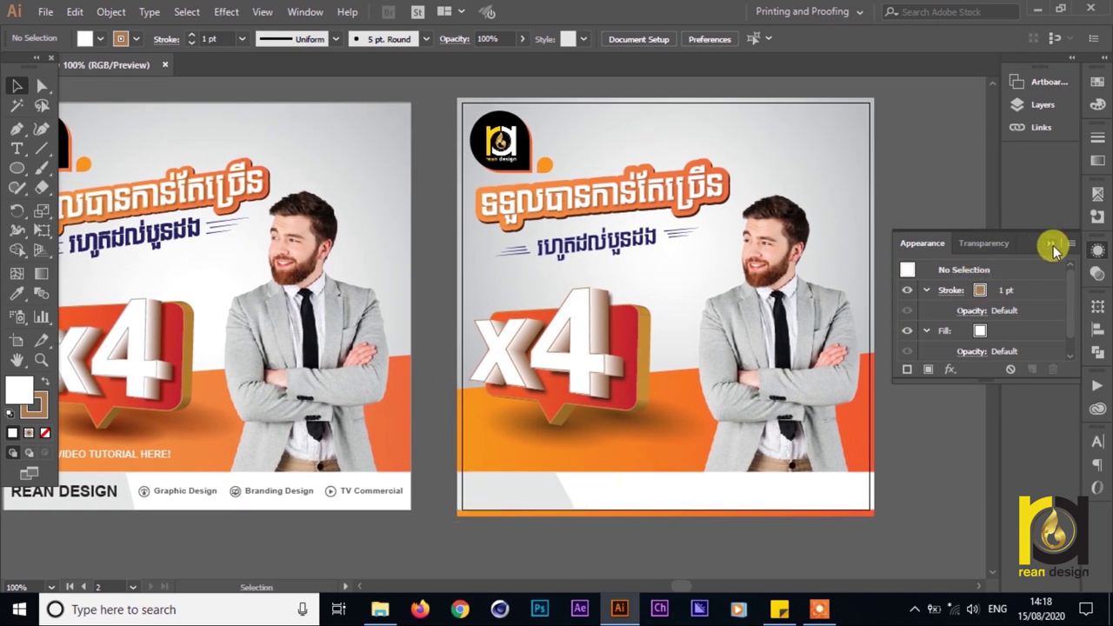
{"action": "left_click", "coordinate": [1050, 244]}
{"action": "left_click_drag", "start_coordinate": [391, 492], "coordinate": [523, 419]}
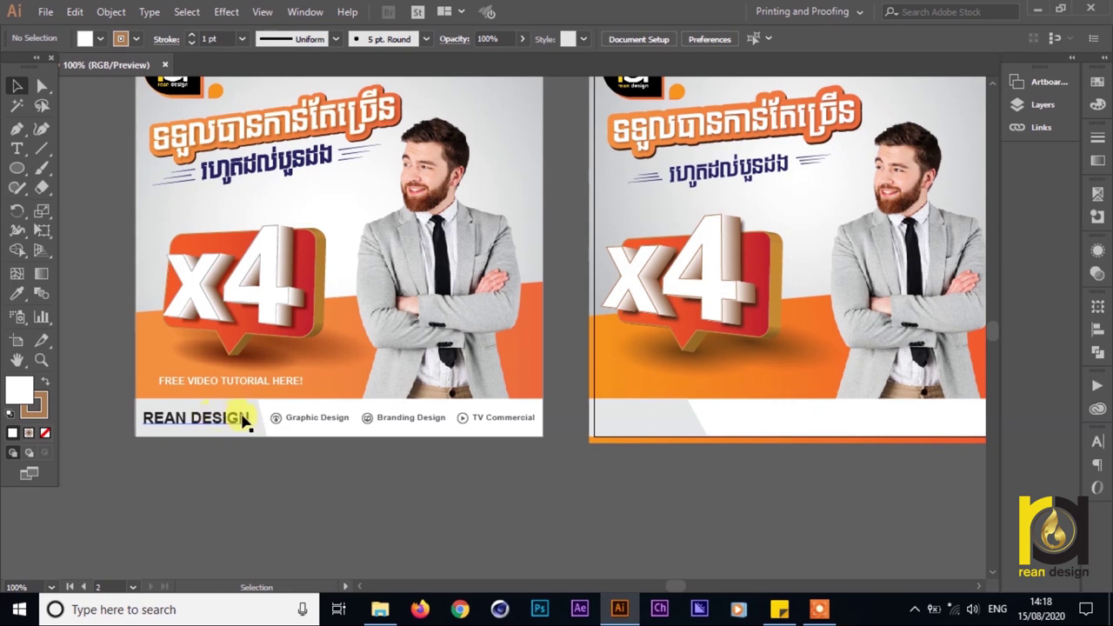
{"action": "scroll", "coordinate": [203, 429], "scroll_direction": "up", "scroll_amount": 2}
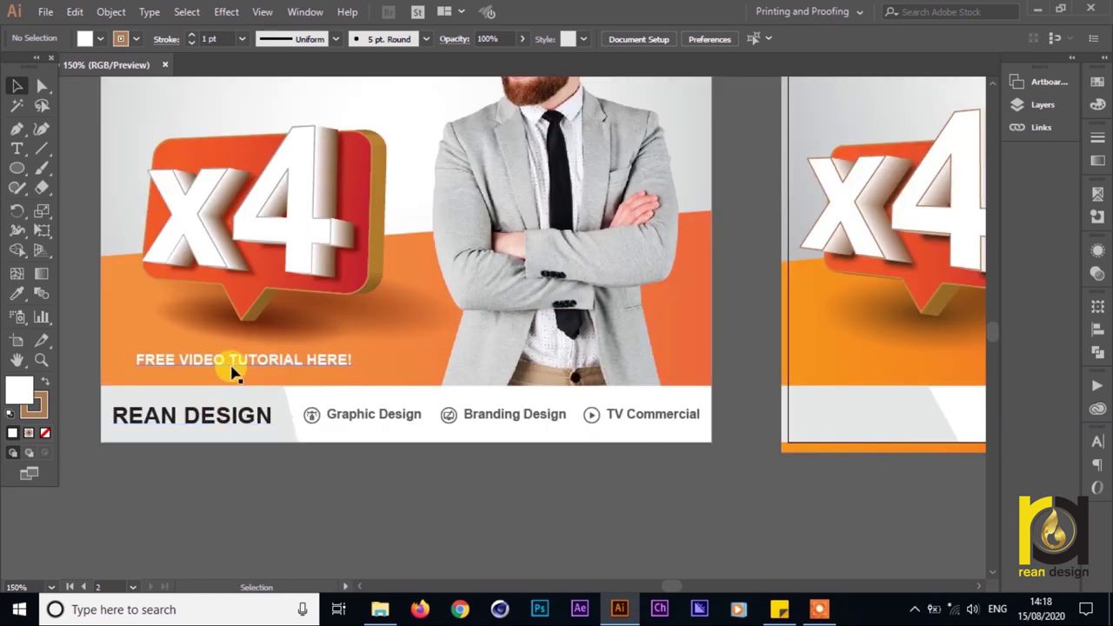
{"action": "scroll", "coordinate": [331, 420], "scroll_direction": "up", "scroll_amount": 2}
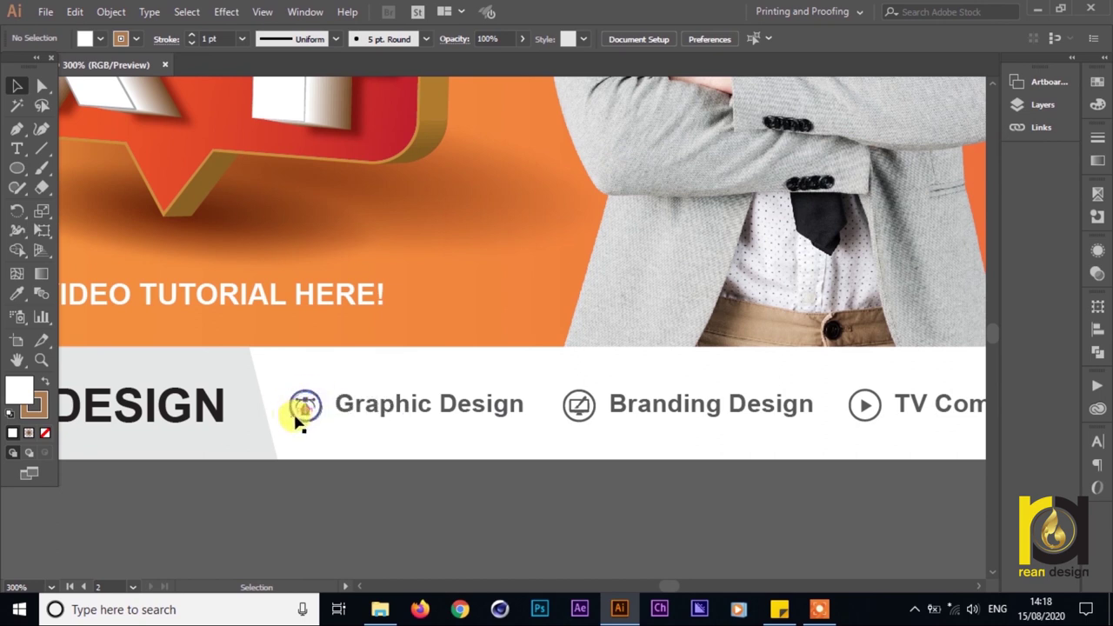
{"action": "key", "text": "ctrl"}
{"action": "scroll", "coordinate": [306, 432], "scroll_direction": "up", "scroll_amount": 4}
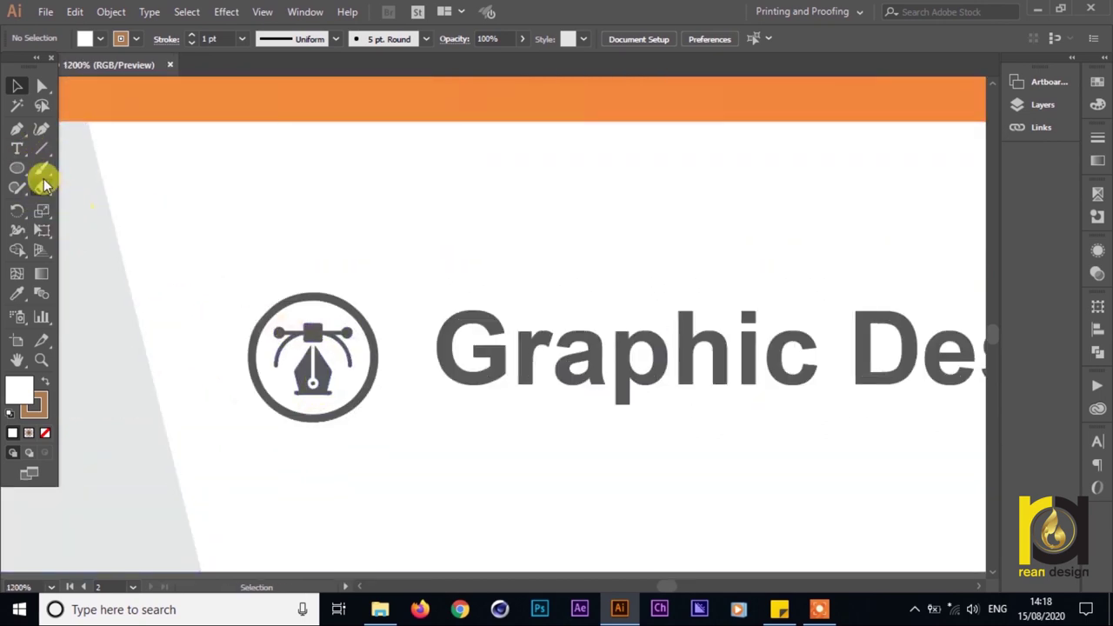
- Sketch a small open Pen tool path with straight segments and a curved hook just below the Graphic Design label on the original poster
{"action": "left_click", "coordinate": [17, 131]}
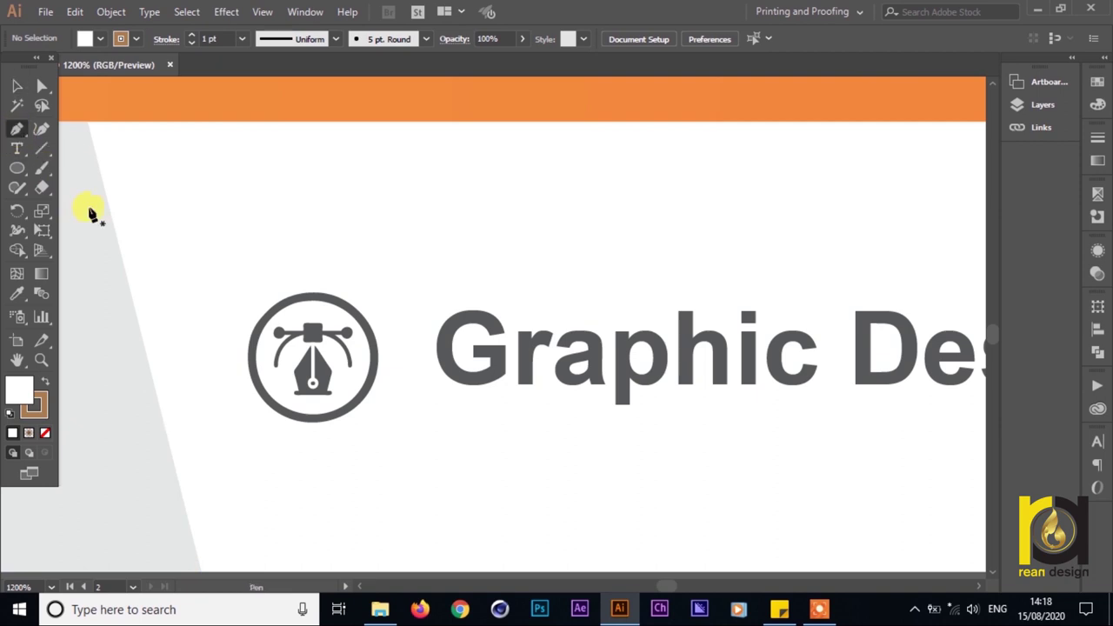
{"action": "left_click", "coordinate": [397, 471]}
{"action": "left_click", "coordinate": [440, 405]}
{"action": "left_click", "coordinate": [439, 483]}
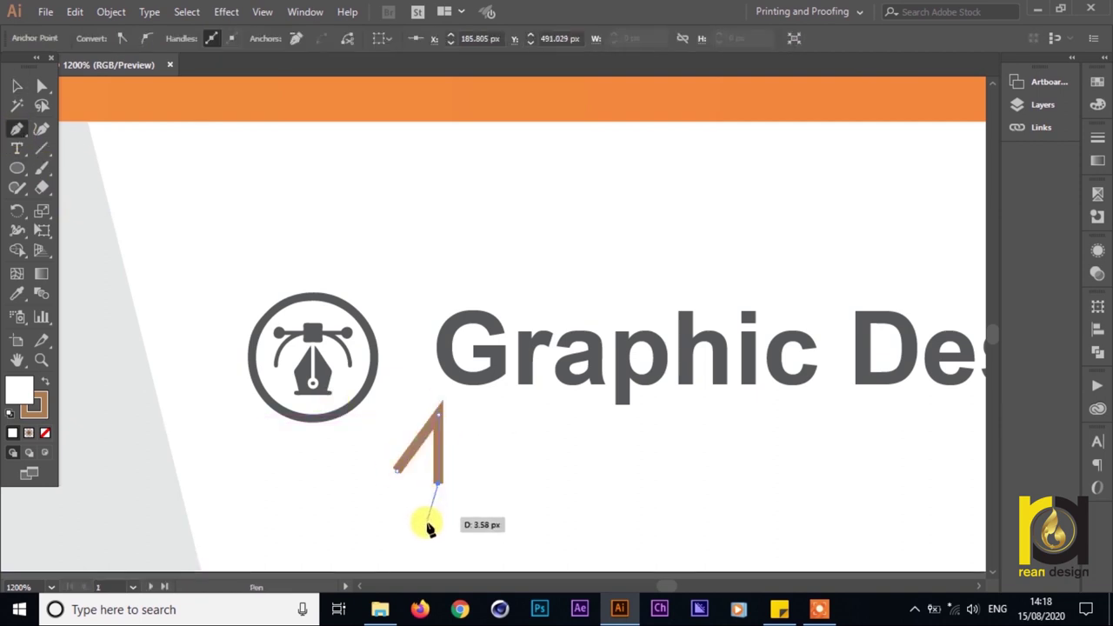
{"action": "left_click_drag", "start_coordinate": [435, 513], "coordinate": [459, 520]}
{"action": "left_click", "coordinate": [448, 403]}
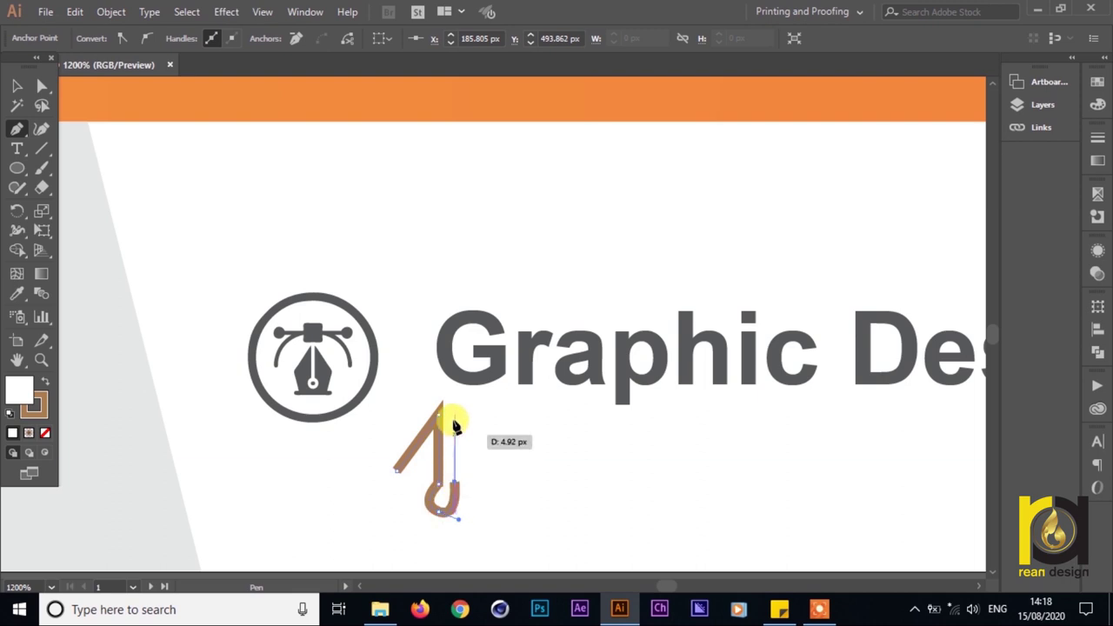
{"action": "key", "text": "v"}
{"action": "scroll", "coordinate": [509, 496], "scroll_direction": "down", "scroll_amount": 2}
{"action": "scroll", "coordinate": [499, 495], "scroll_direction": "down", "scroll_amount": 5}
{"action": "left_click", "coordinate": [498, 499]}
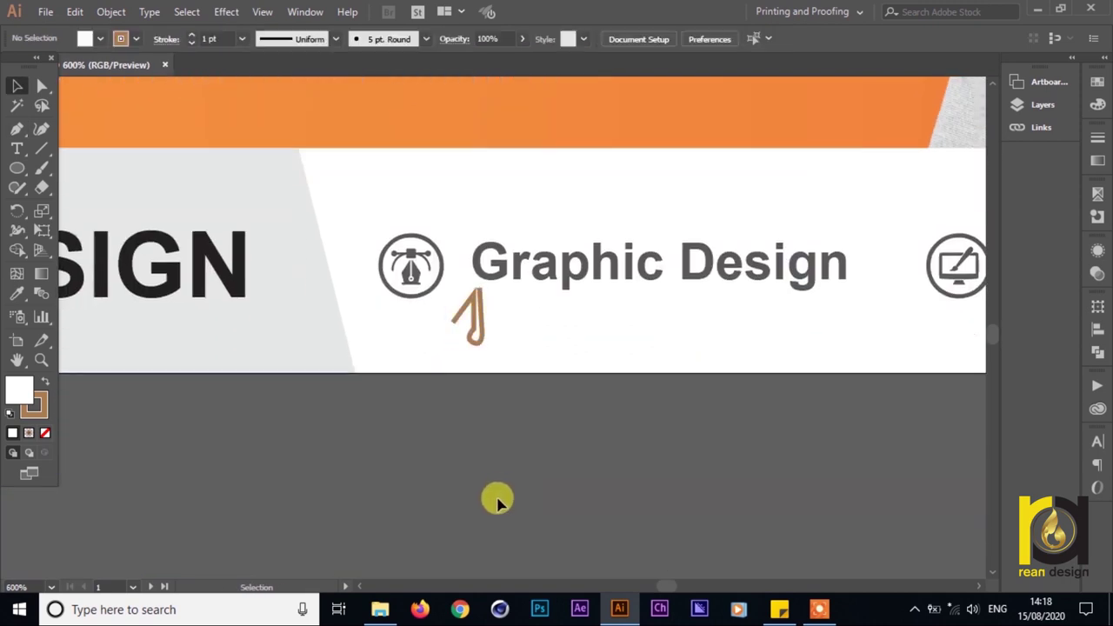
{"action": "scroll", "coordinate": [497, 502], "scroll_direction": "down", "scroll_amount": 2, "text": "alt"}
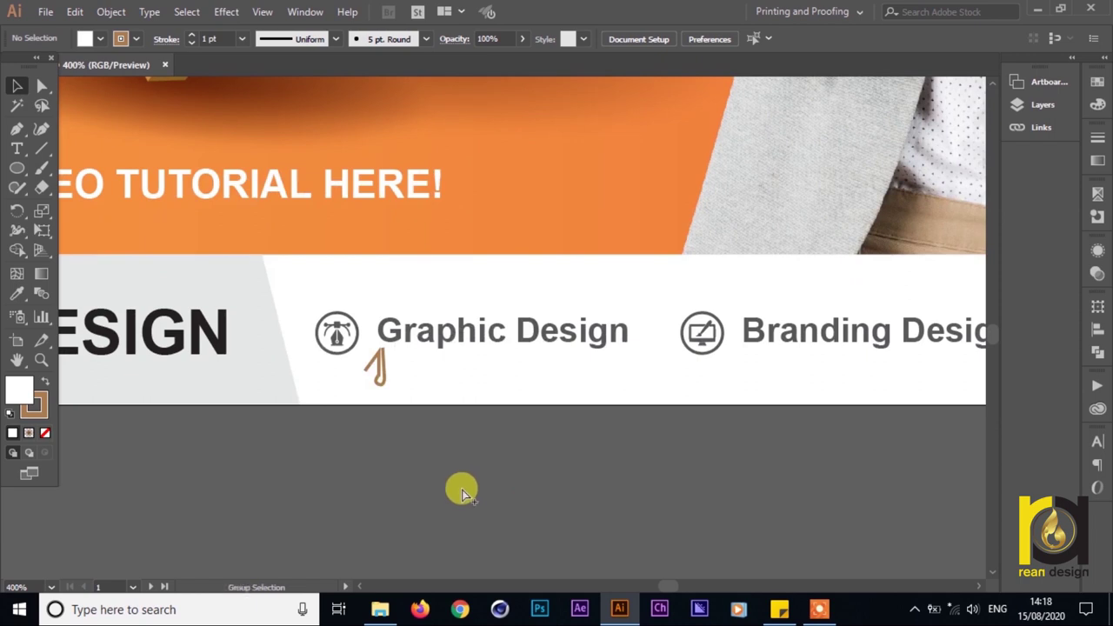
{"action": "scroll", "coordinate": [462, 490], "scroll_direction": "down", "scroll_amount": 2, "text": "alt"}
{"action": "scroll", "coordinate": [530, 484], "scroll_direction": "down", "scroll_amount": 1, "text": "alt"}
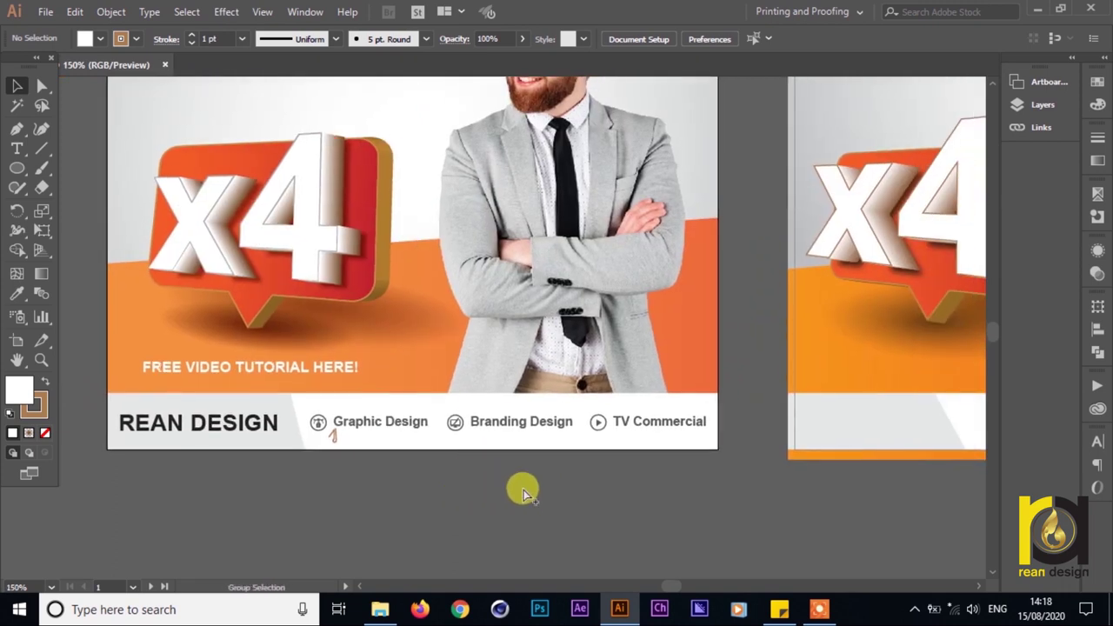
{"action": "scroll", "coordinate": [513, 486], "scroll_direction": "down", "scroll_amount": 1, "text": "alt"}
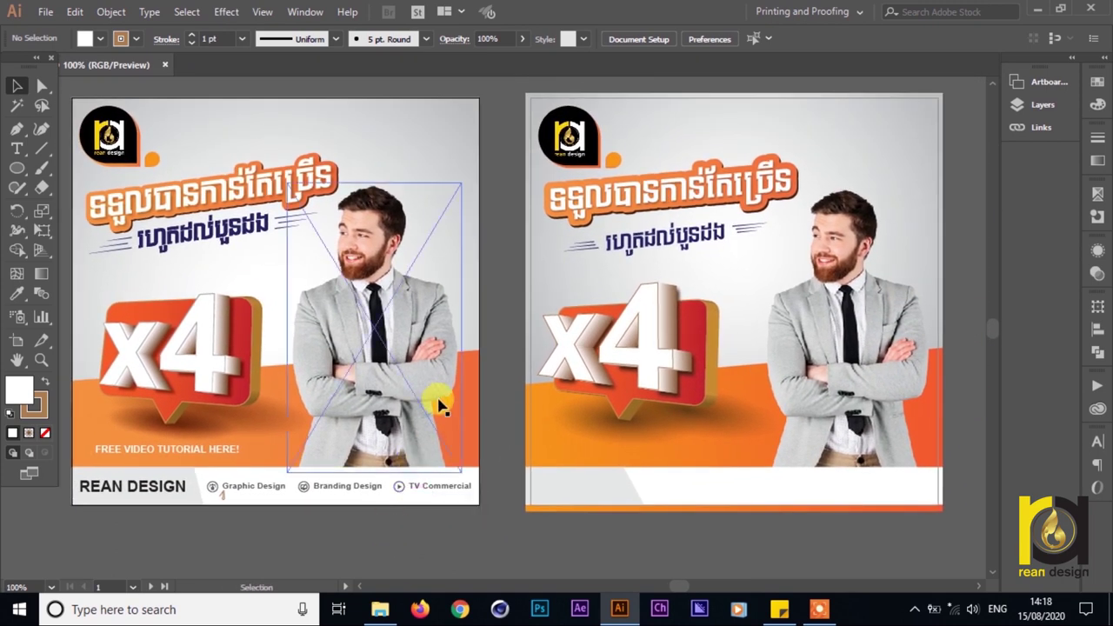